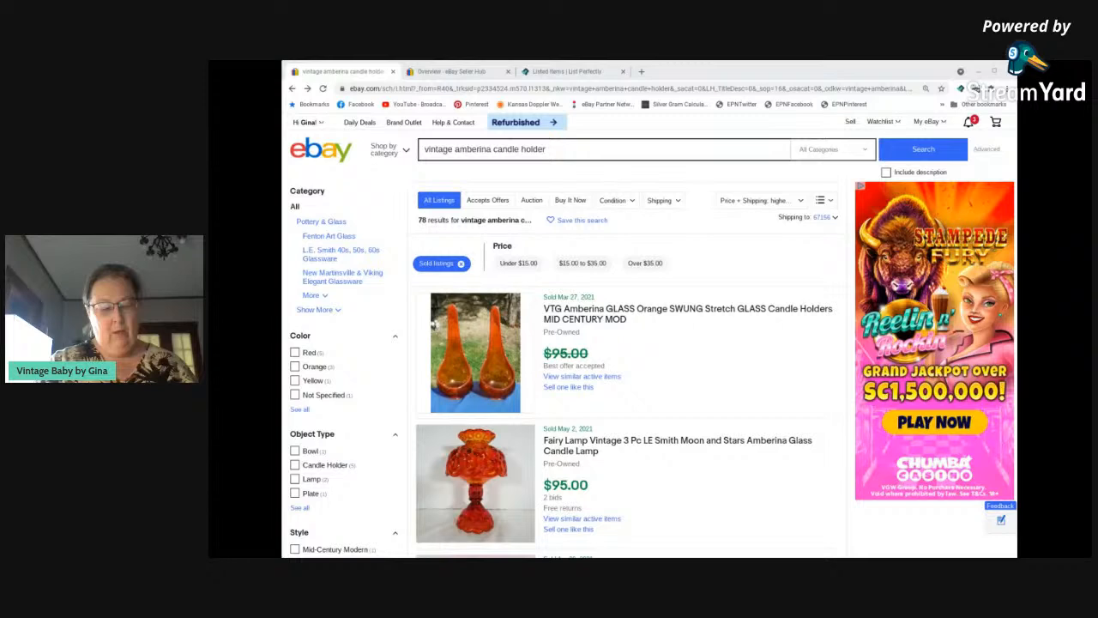
# Search the sold listings for "ceramic milk pitcher" in place of the current search term.
pyautogui.tripleClick(557, 151)
pyautogui.click(557, 150)
pyautogui.doubleClick(557, 150)
pyautogui.tripleClick(557, 150)
pyautogui.write('ceramic milk pitcher')
pyautogui.press('Return')
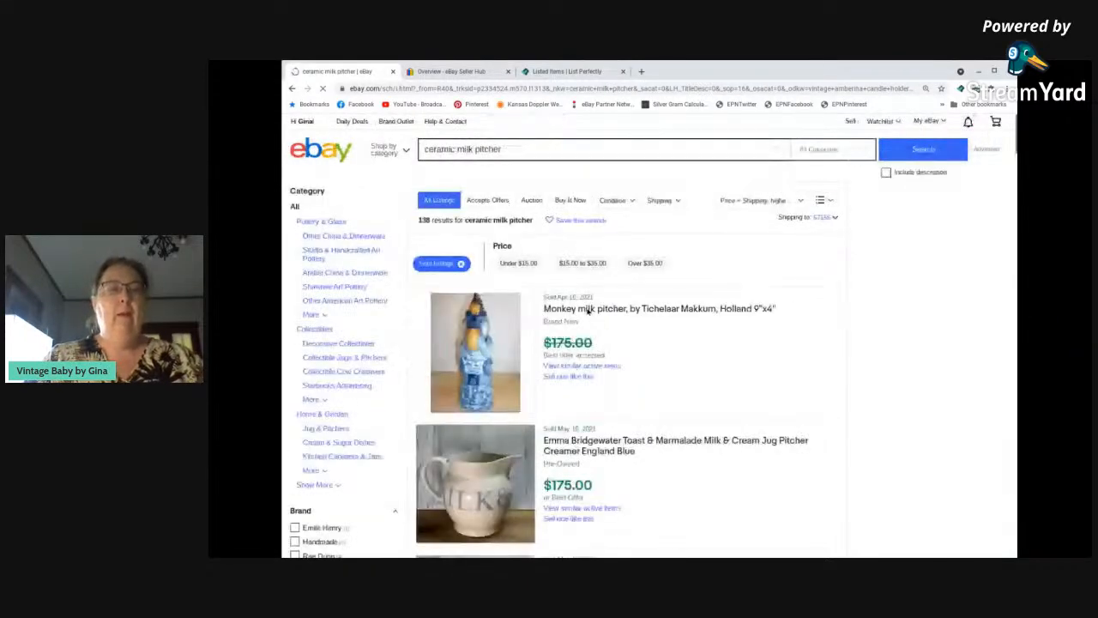
# Examine the sold ceramic milk pitcher listings, comparing styles, makers and selling prices with the item being listed.
pyautogui.scroll(-1, 603, 345)
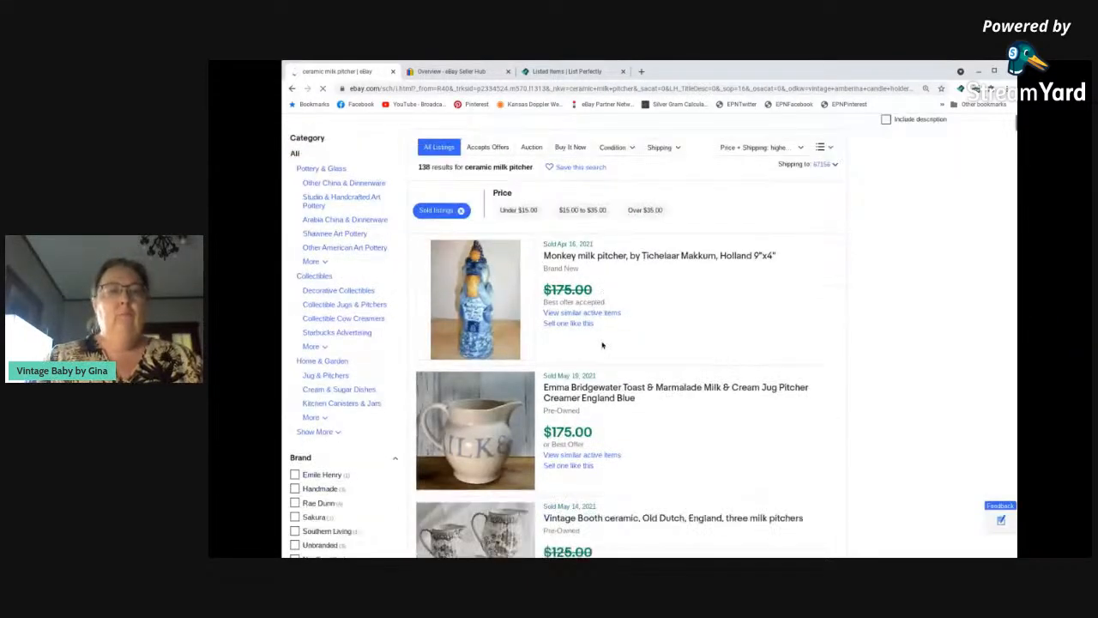
pyautogui.scroll(-3, 602, 345)
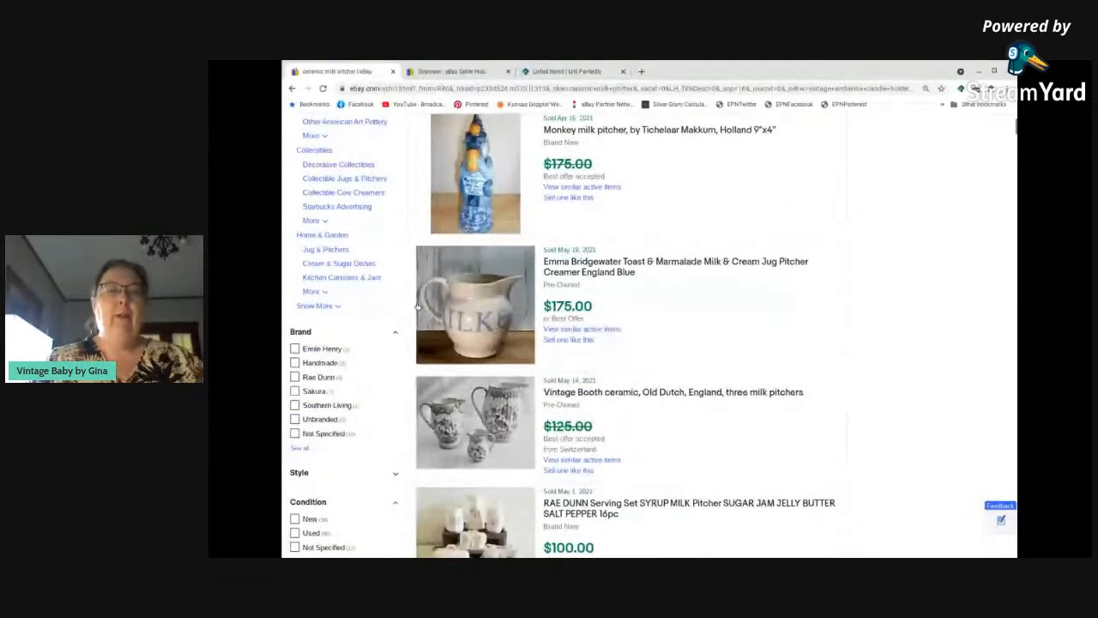
pyautogui.scroll(-10, 679, 317)
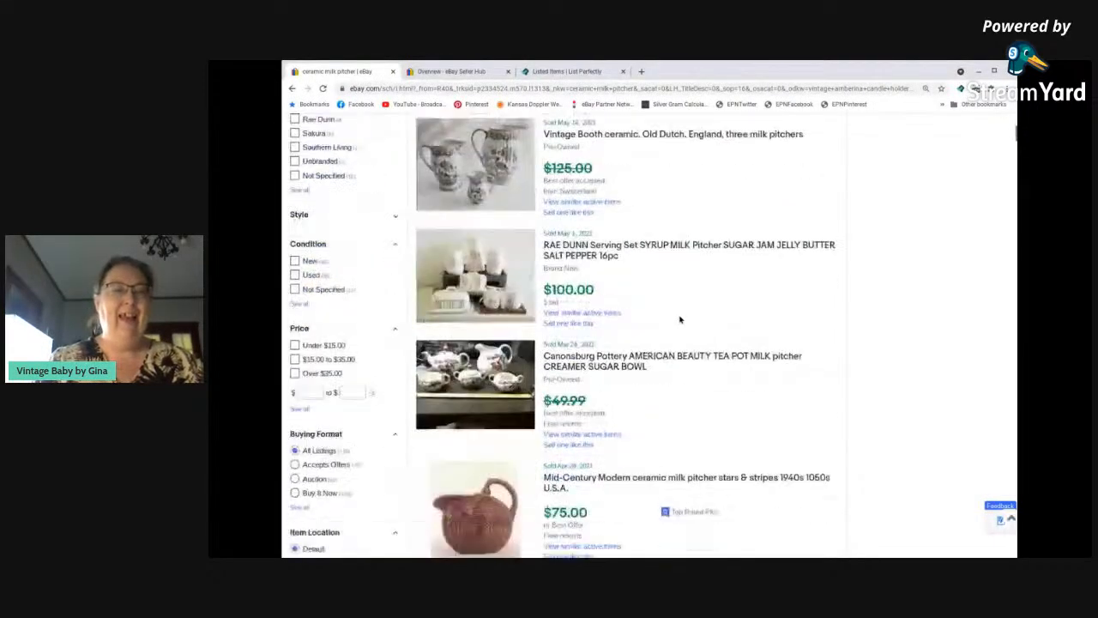
pyautogui.scroll(-10, 681, 319)
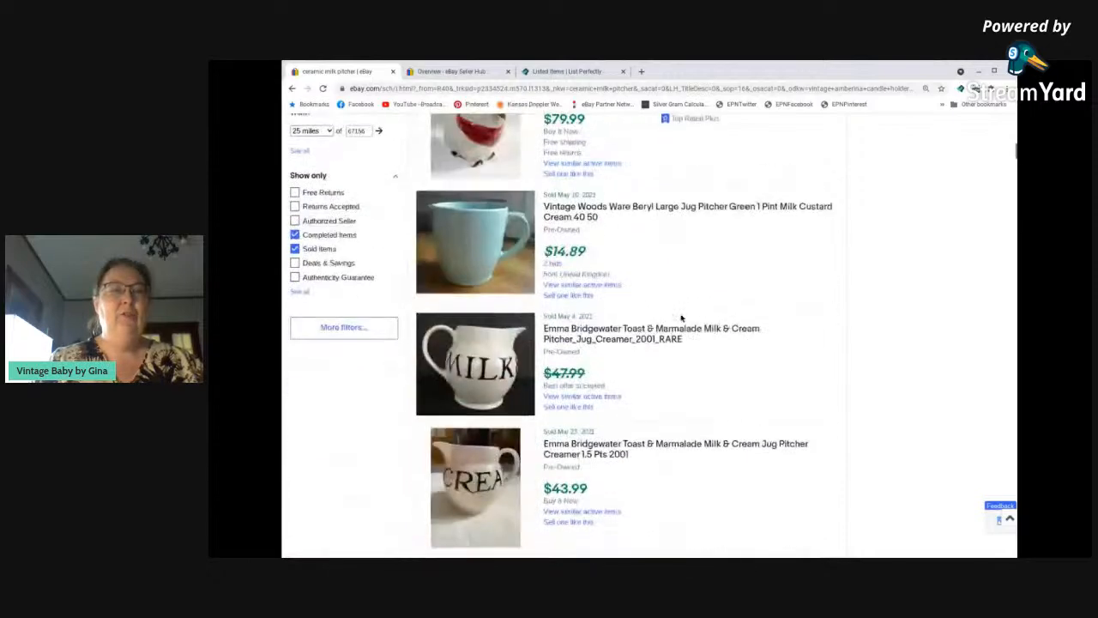
pyautogui.scroll(-7, 682, 318)
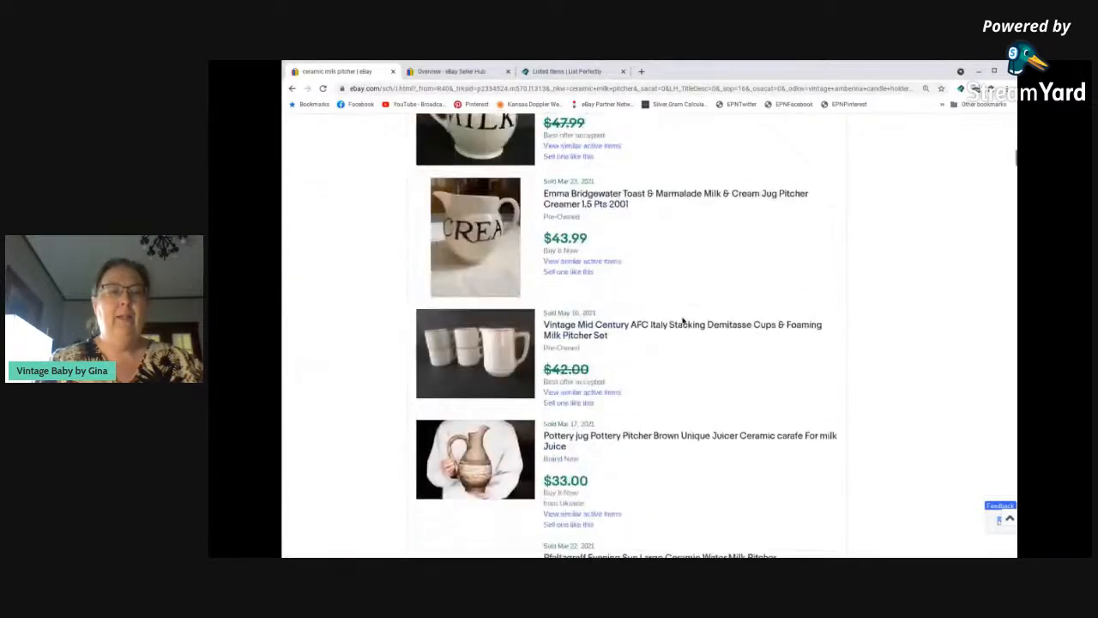
pyautogui.scroll(-7, 684, 321)
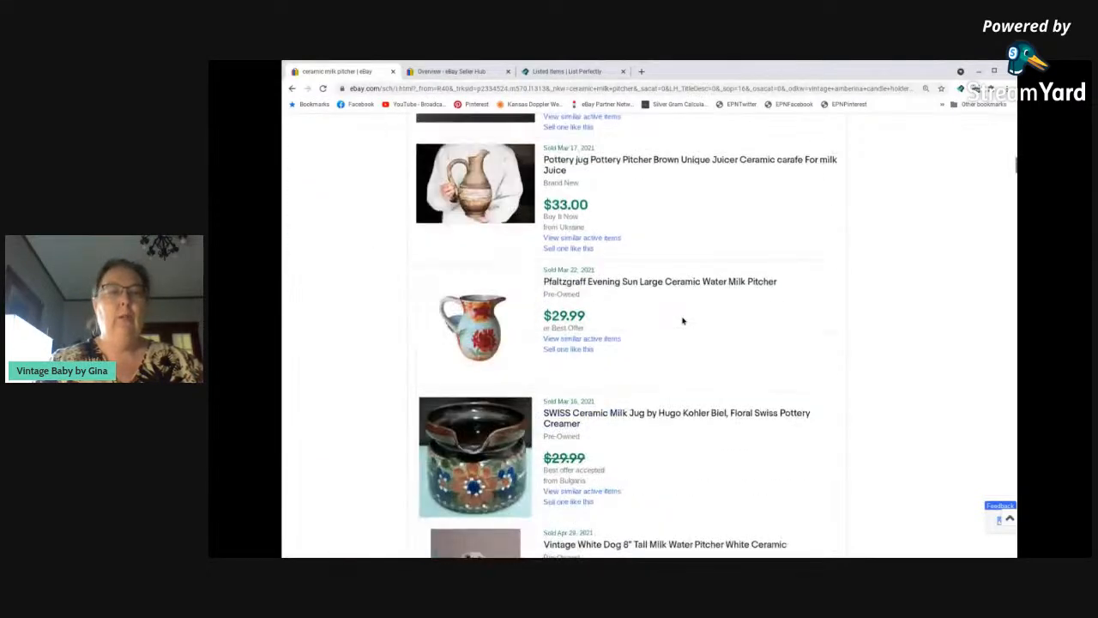
pyautogui.scroll(-12, 683, 321)
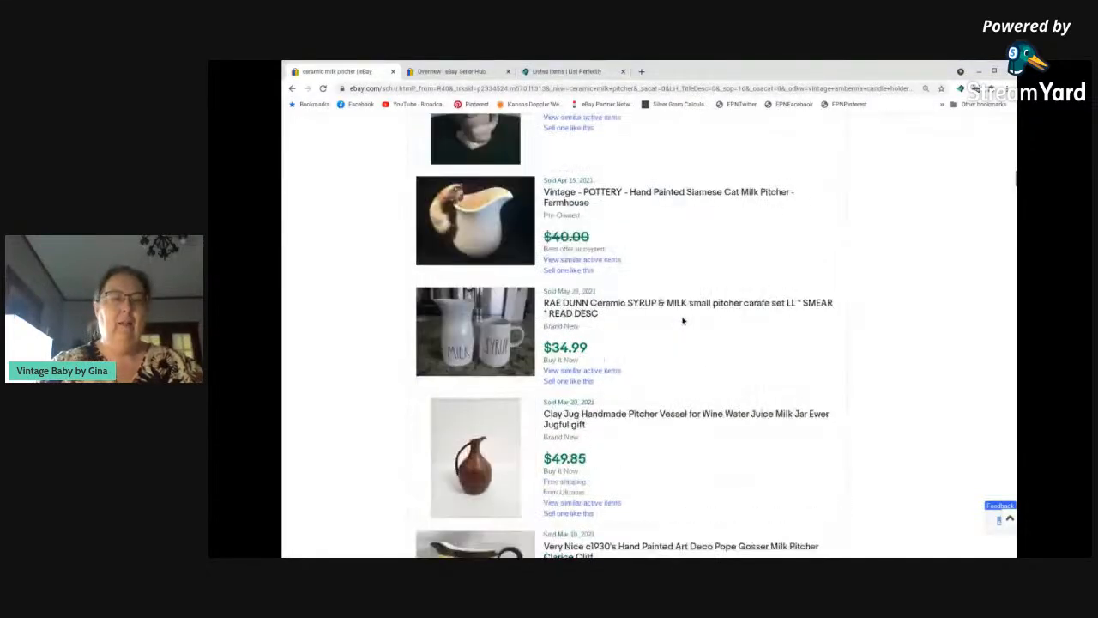
pyautogui.scroll(-4, 683, 320)
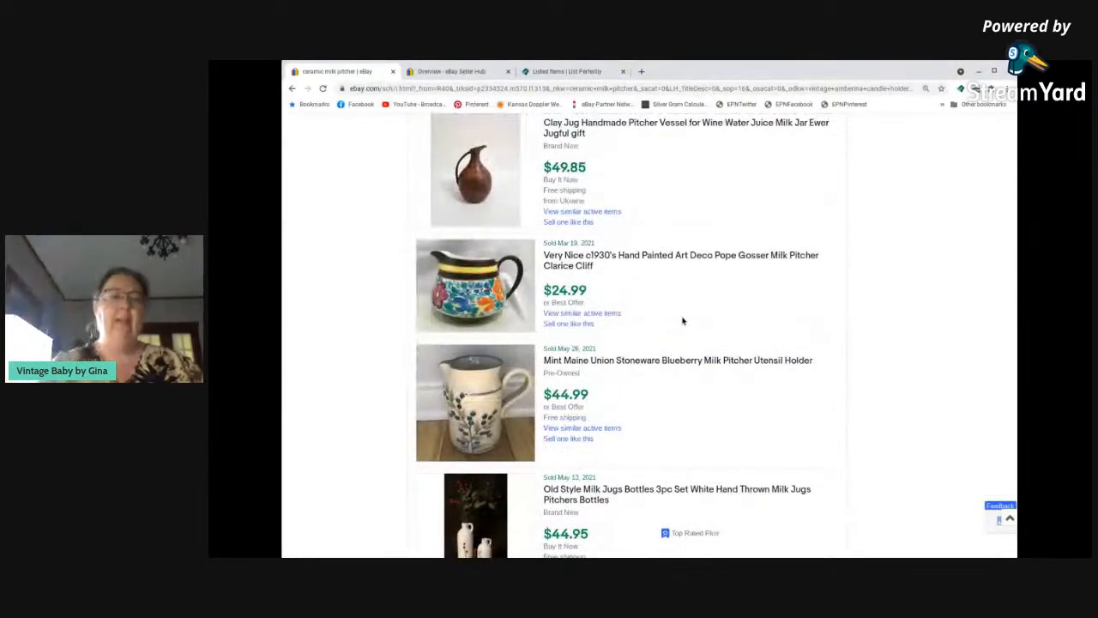
pyautogui.scroll(-2, 683, 323)
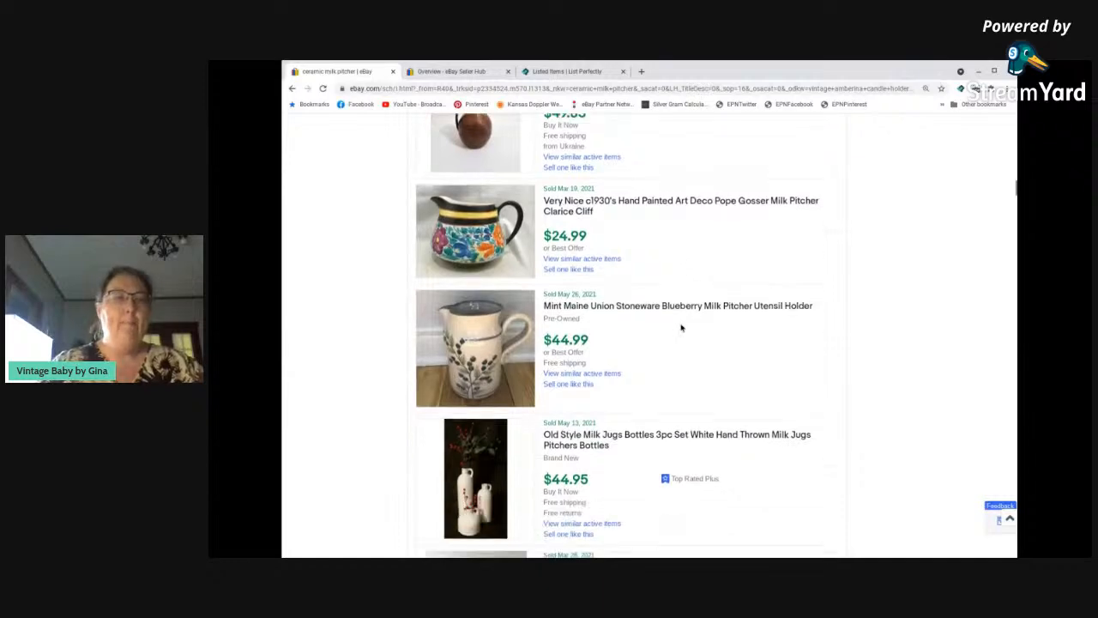
pyautogui.scroll(-8, 681, 328)
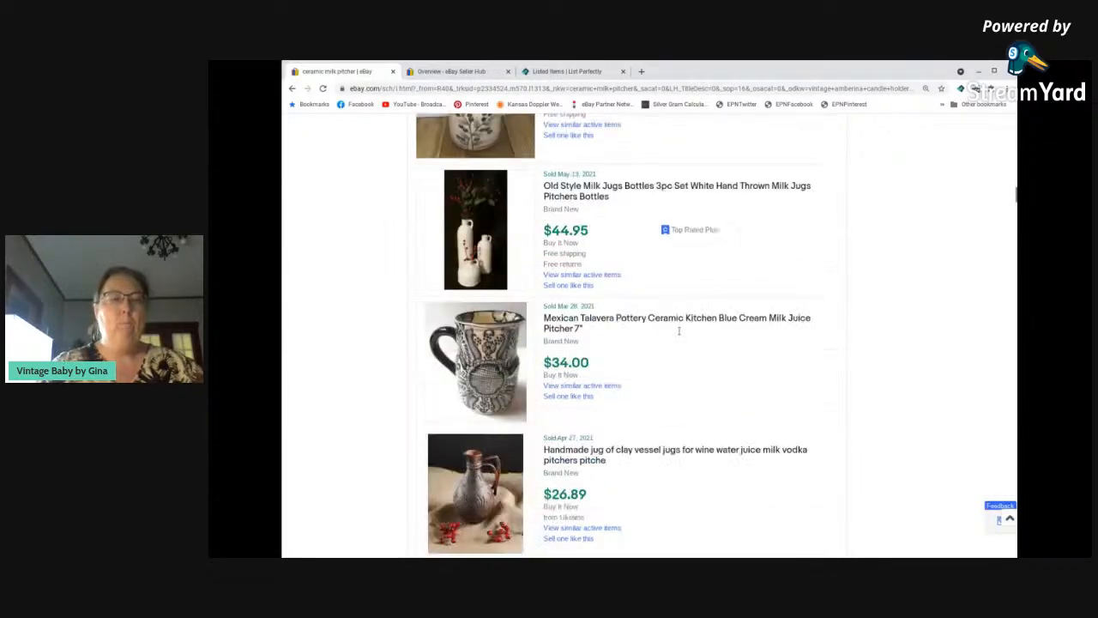
pyautogui.scroll(-20, 680, 334)
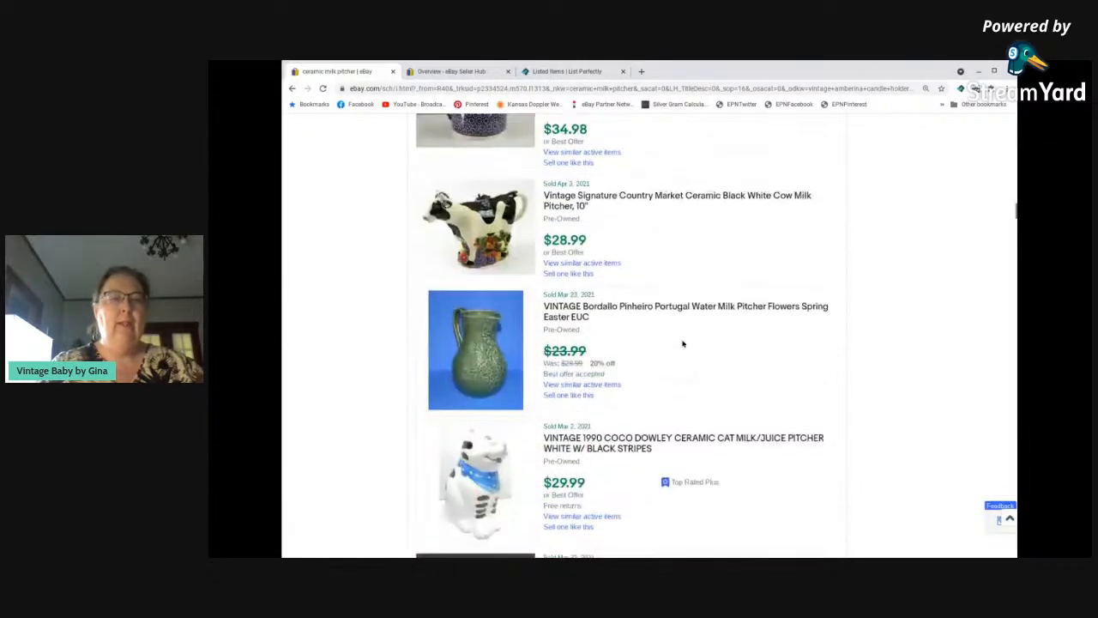
pyautogui.scroll(-20, 683, 343)
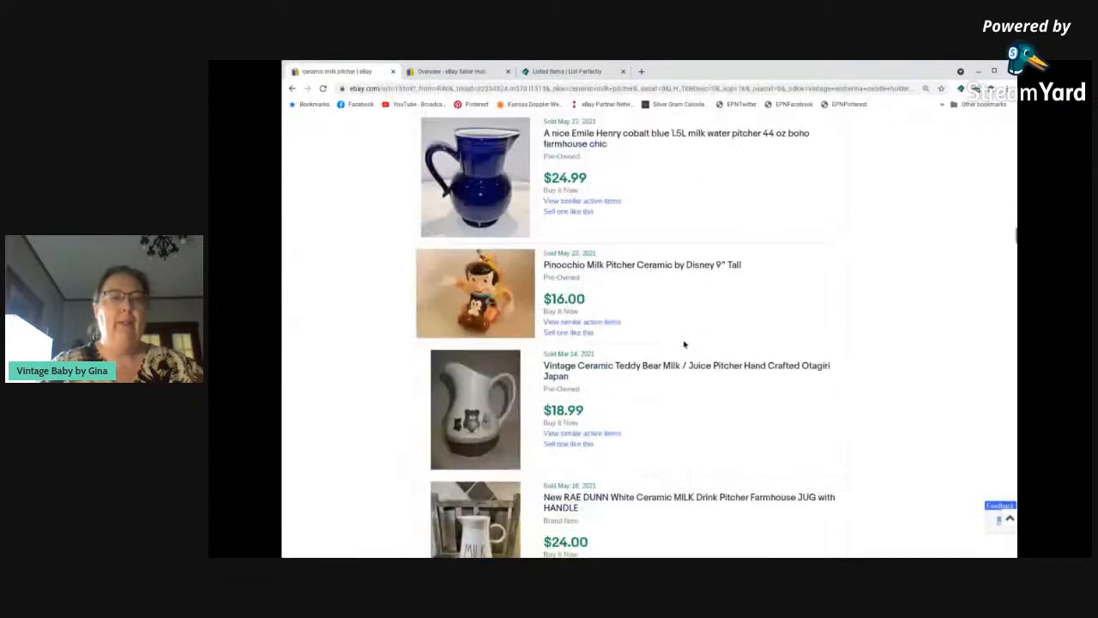
pyautogui.scroll(-6, 684, 344)
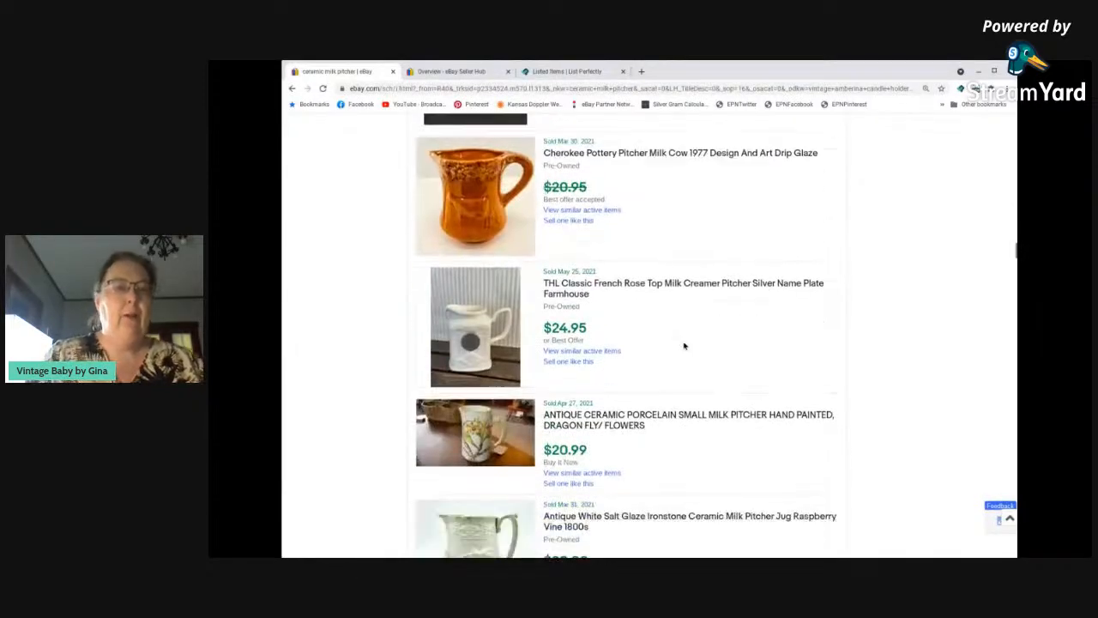
pyautogui.scroll(-6, 684, 346)
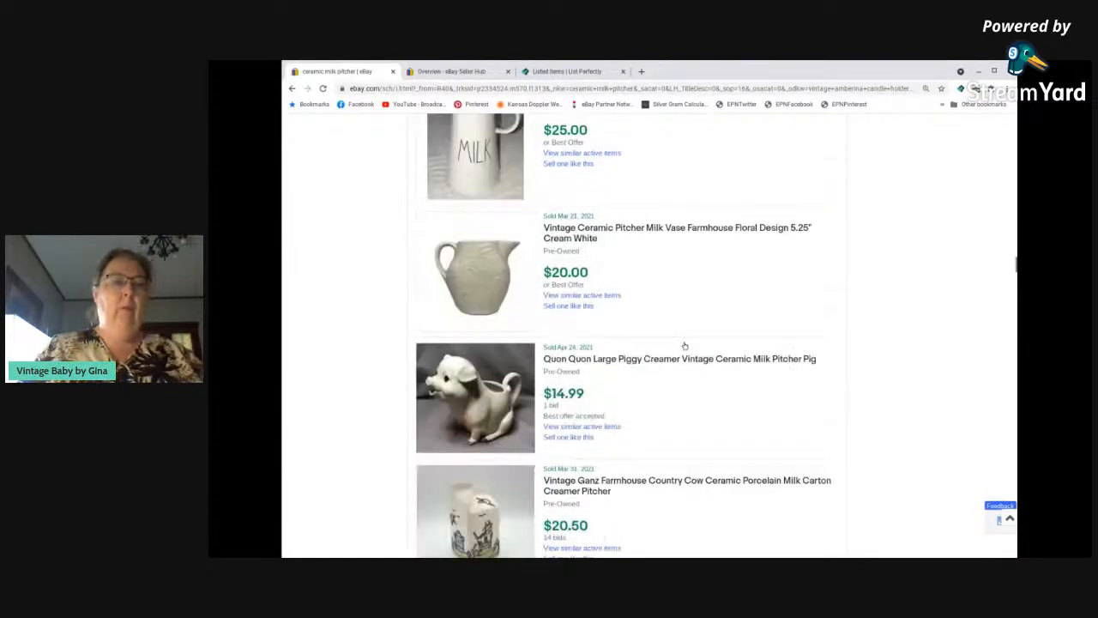
pyautogui.scroll(2, 684, 345)
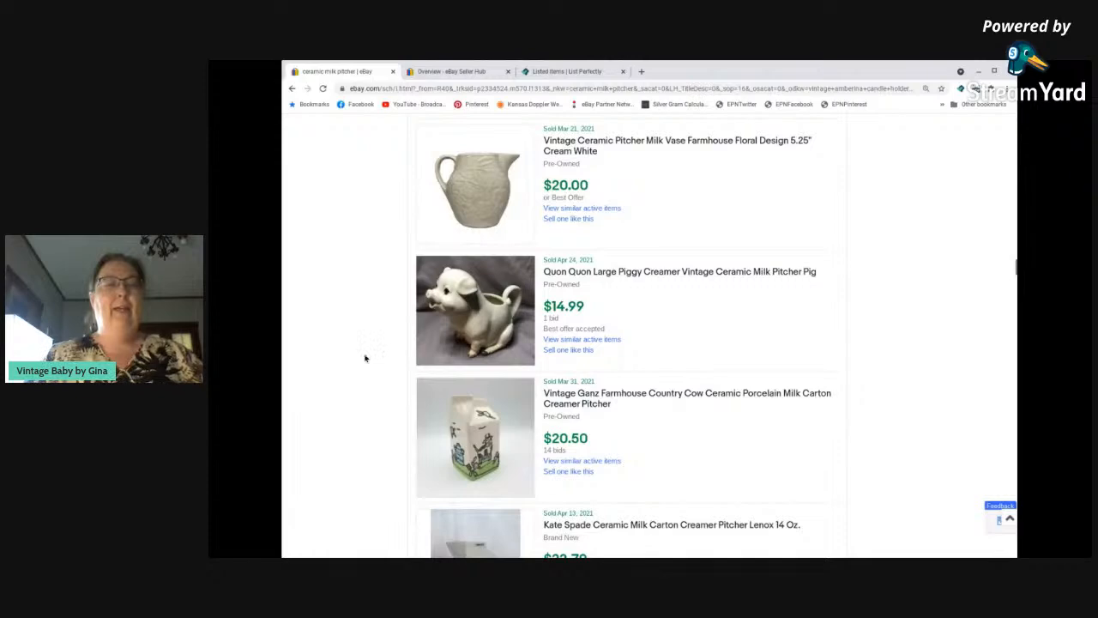
pyautogui.scroll(-5, 788, 340)
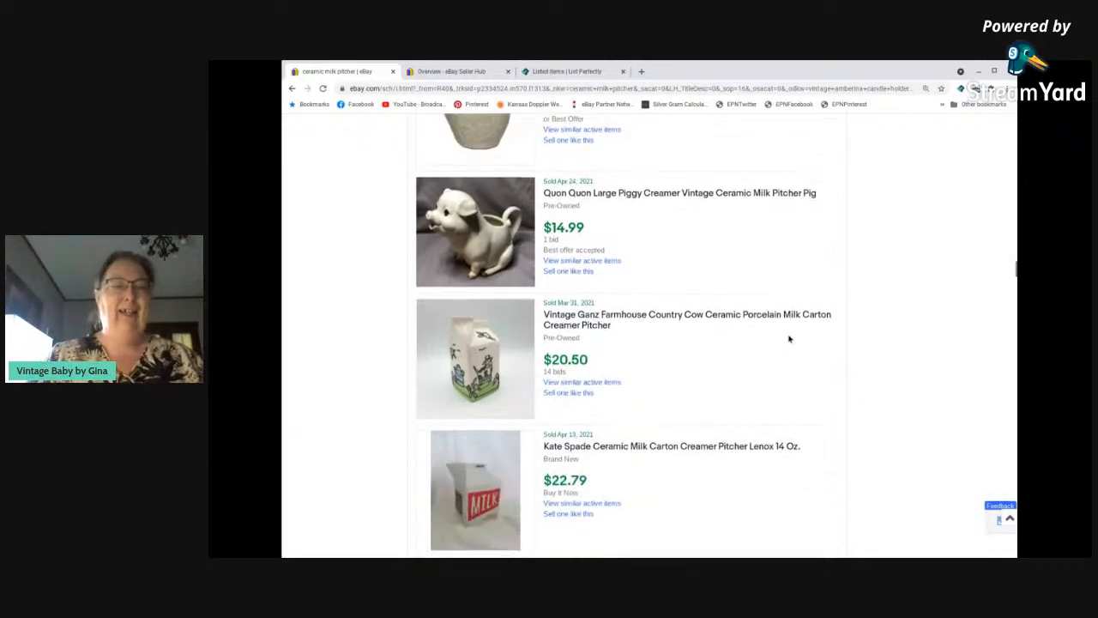
pyautogui.scroll(-1, 791, 337)
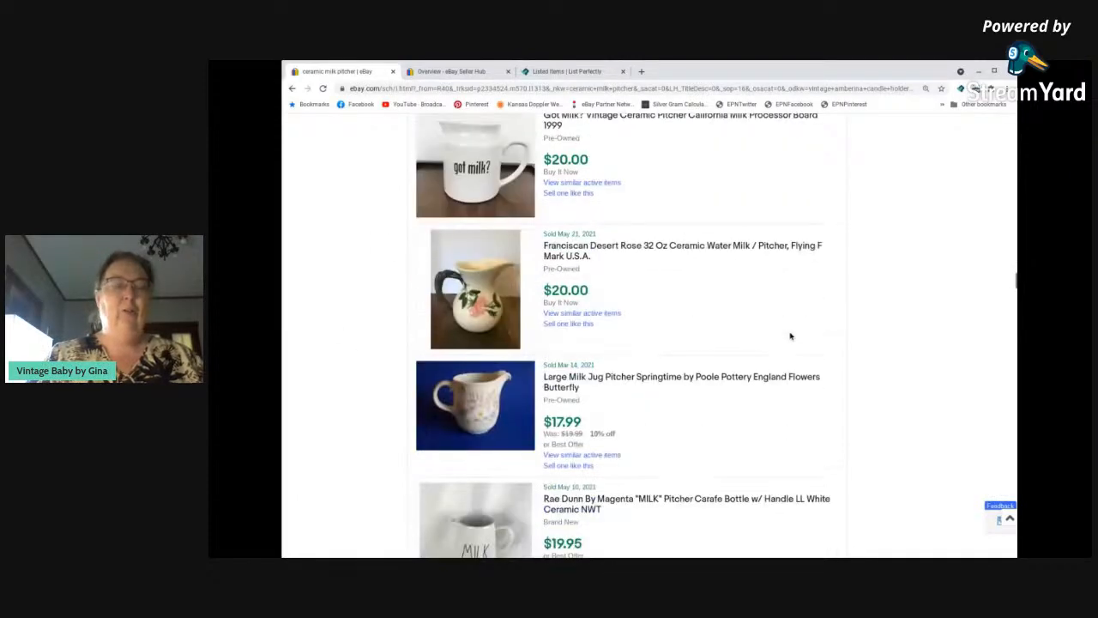
pyautogui.scroll(-1, 790, 337)
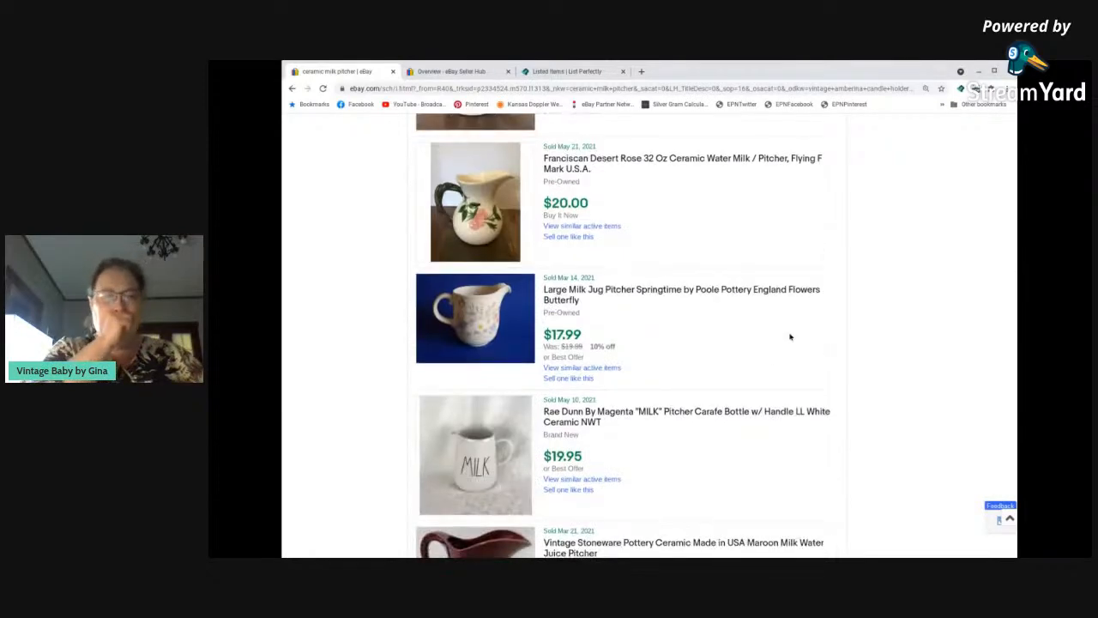
pyautogui.scroll(-1, 790, 336)
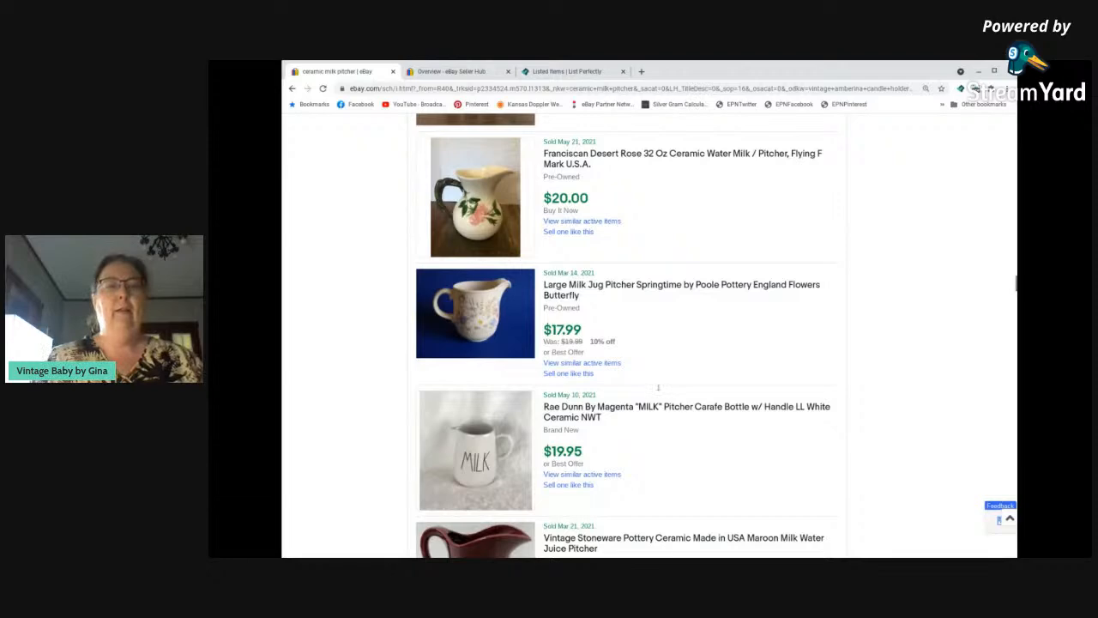
pyautogui.scroll(-5, 732, 343)
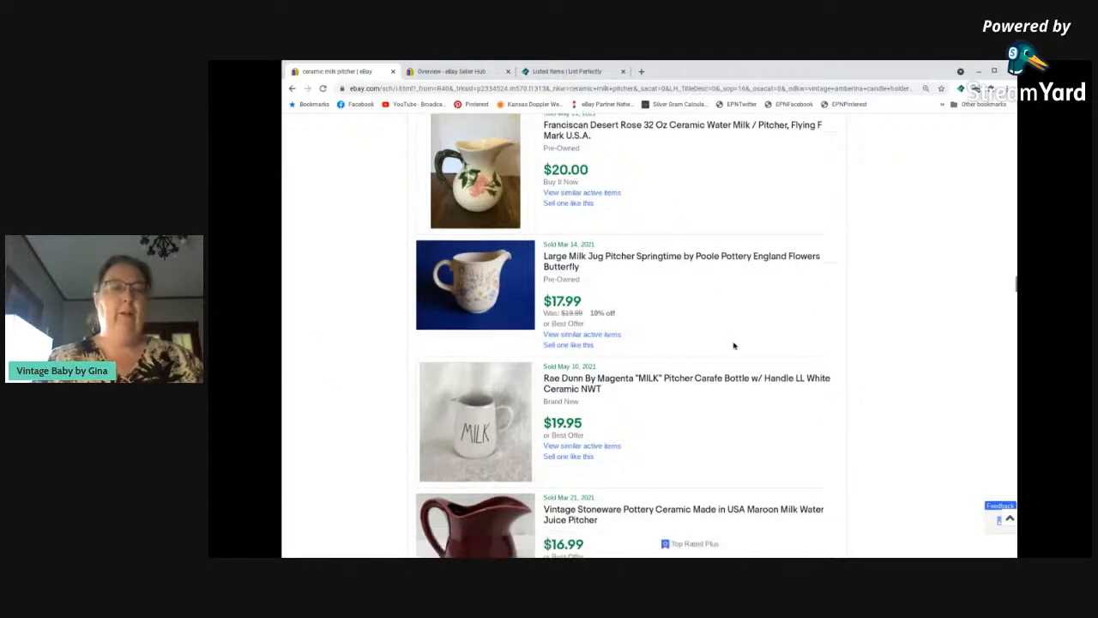
pyautogui.scroll(-5, 729, 344)
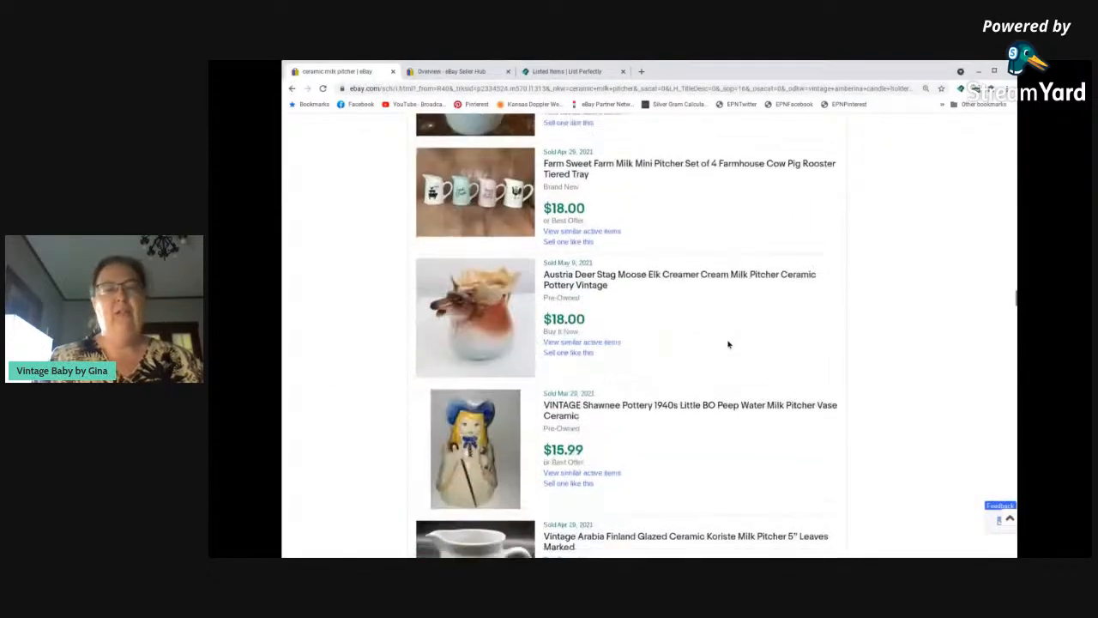
pyautogui.scroll(1, 729, 344)
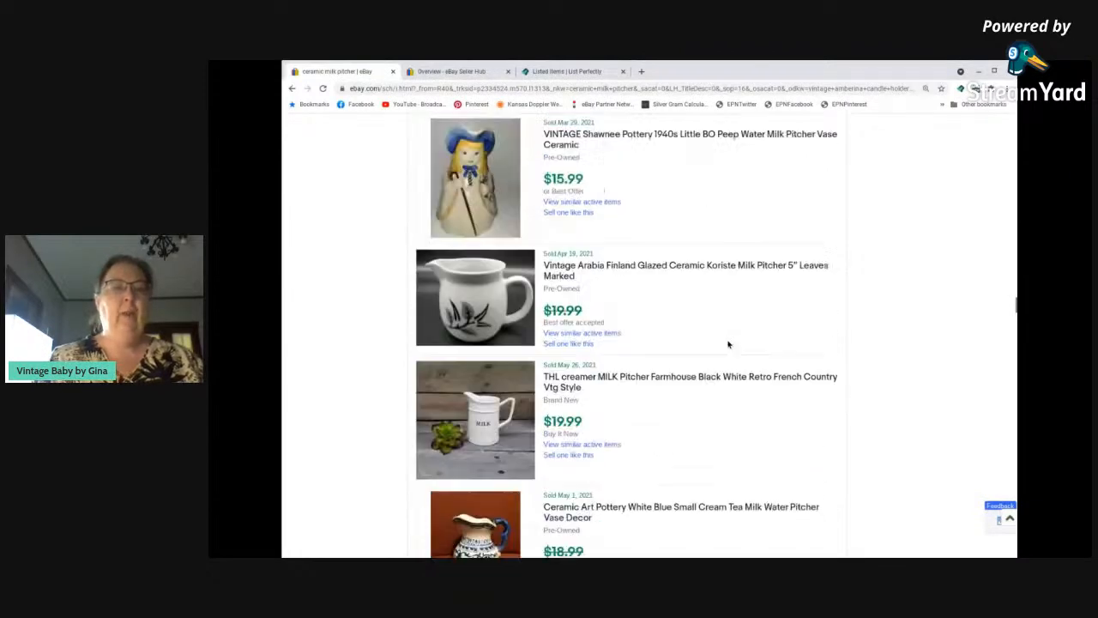
# Create a new listing from Seller Hub using the Basic Template.
pyautogui.click(450, 74)
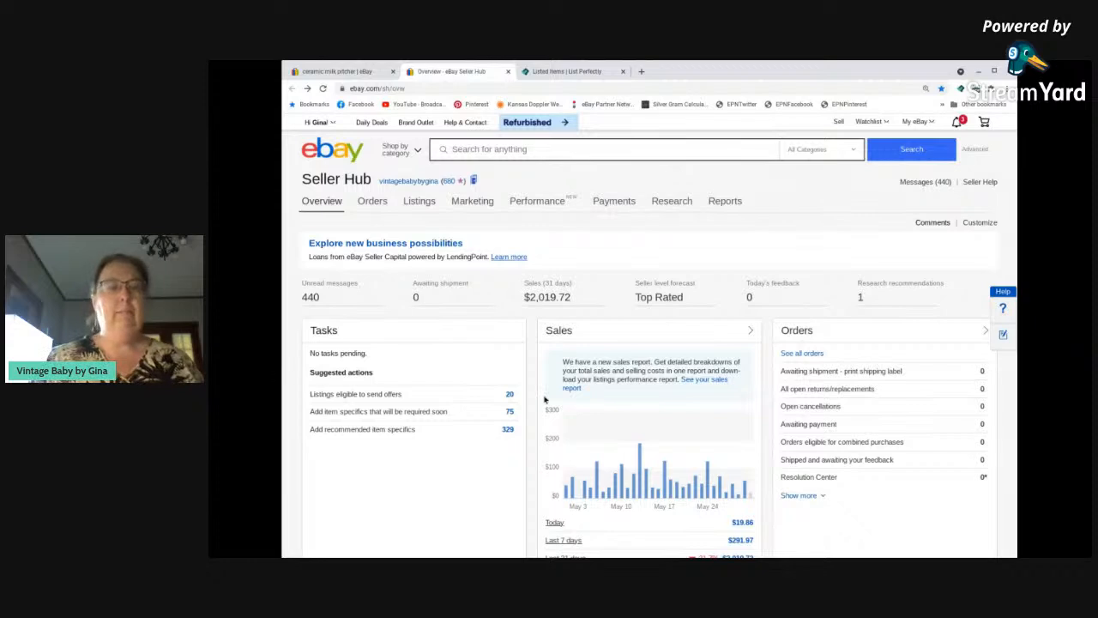
pyautogui.scroll(-3, 481, 416)
pyautogui.scroll(-1, 455, 410)
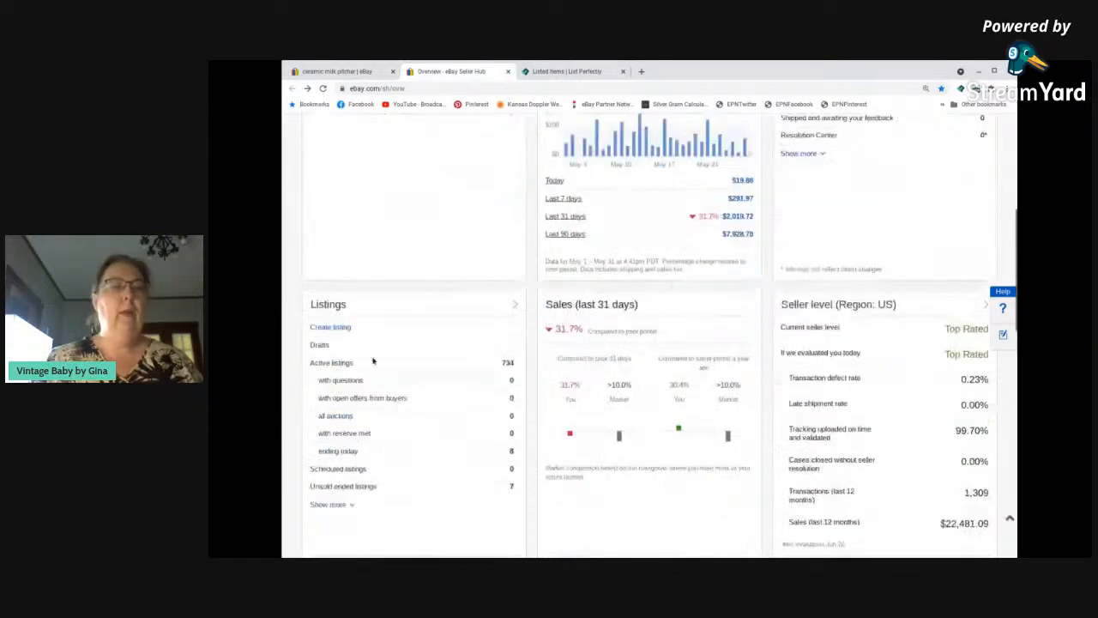
pyautogui.click(334, 328)
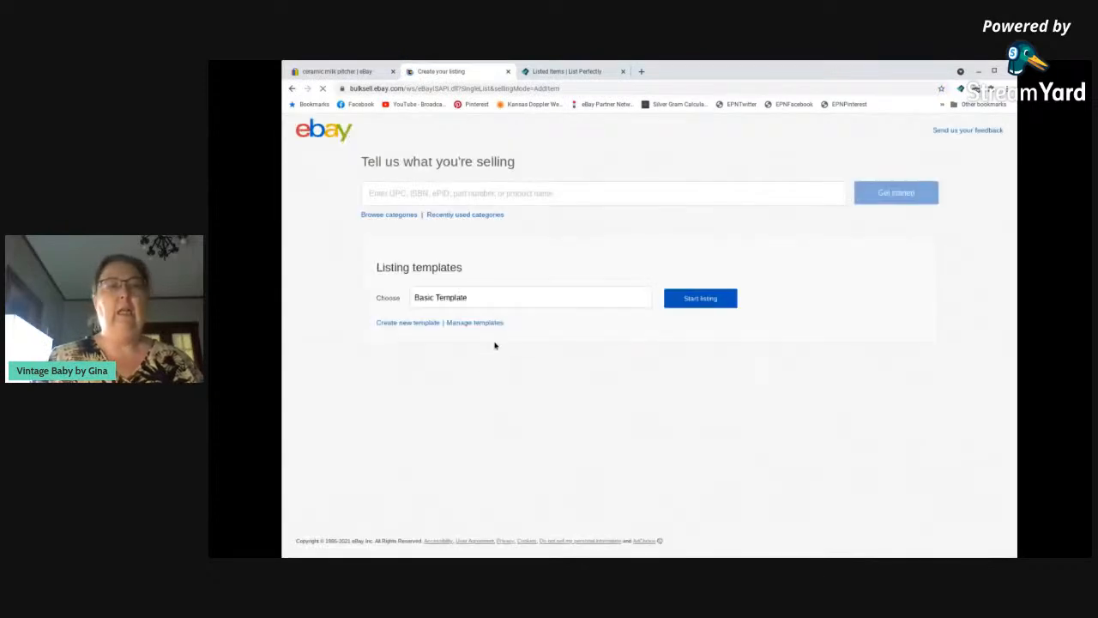
pyautogui.click(701, 300)
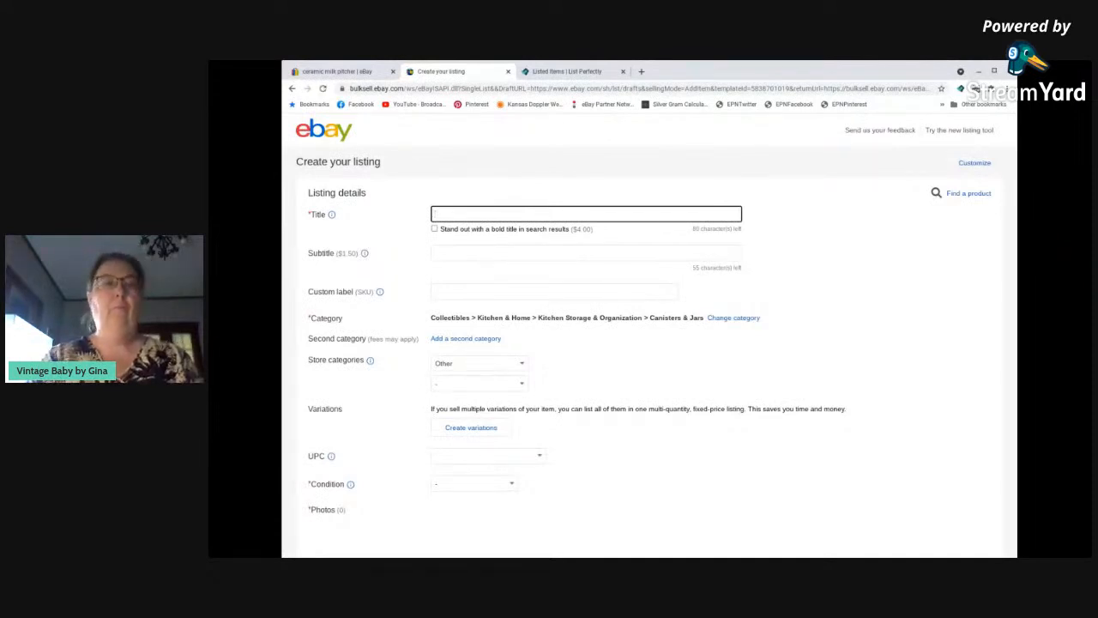
# Enter the listing title "Vintage Unmarked Milk Pitcher or Creamer, White with Flowers, Blue Trim, 4.5" T" and select the whole title.
pyautogui.write('Vintage Unmark')
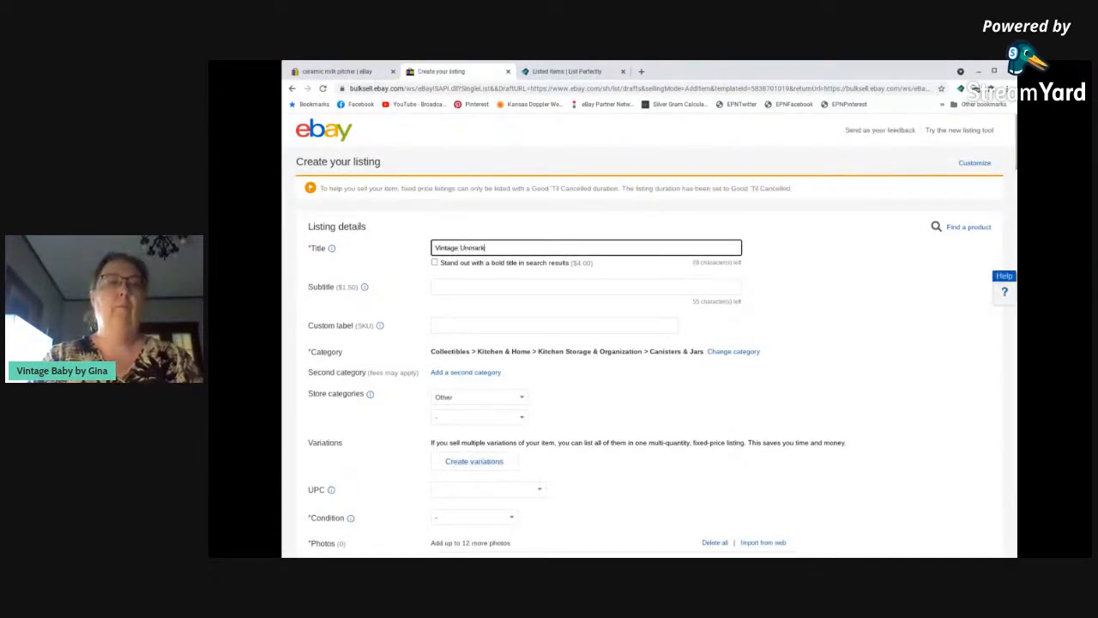
pyautogui.write('ed Milk Pitcher ')
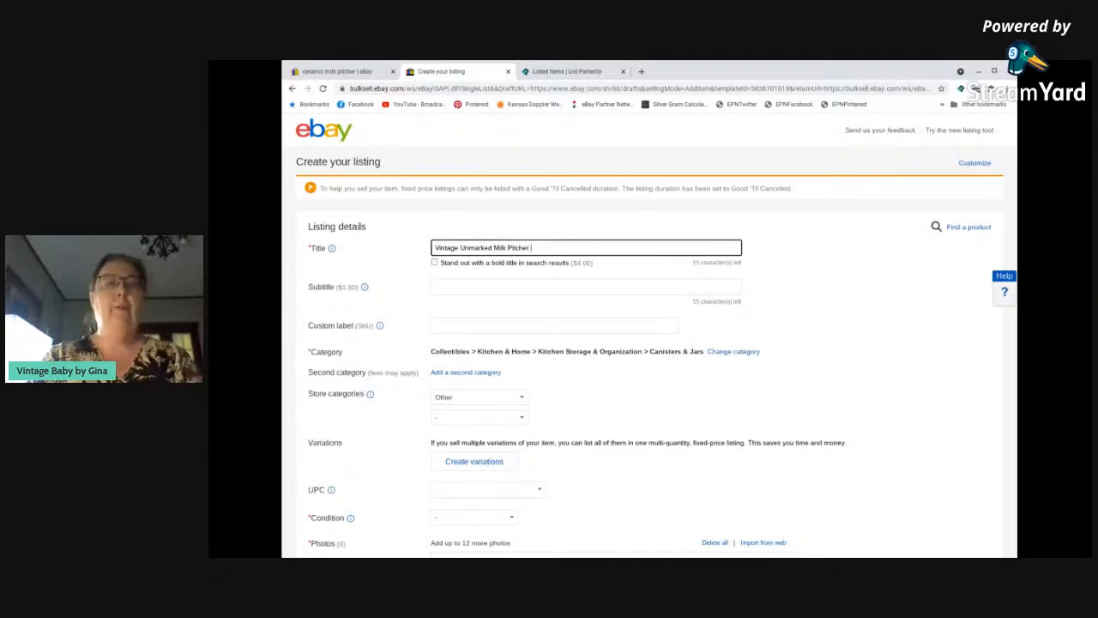
pyautogui.write('or C')
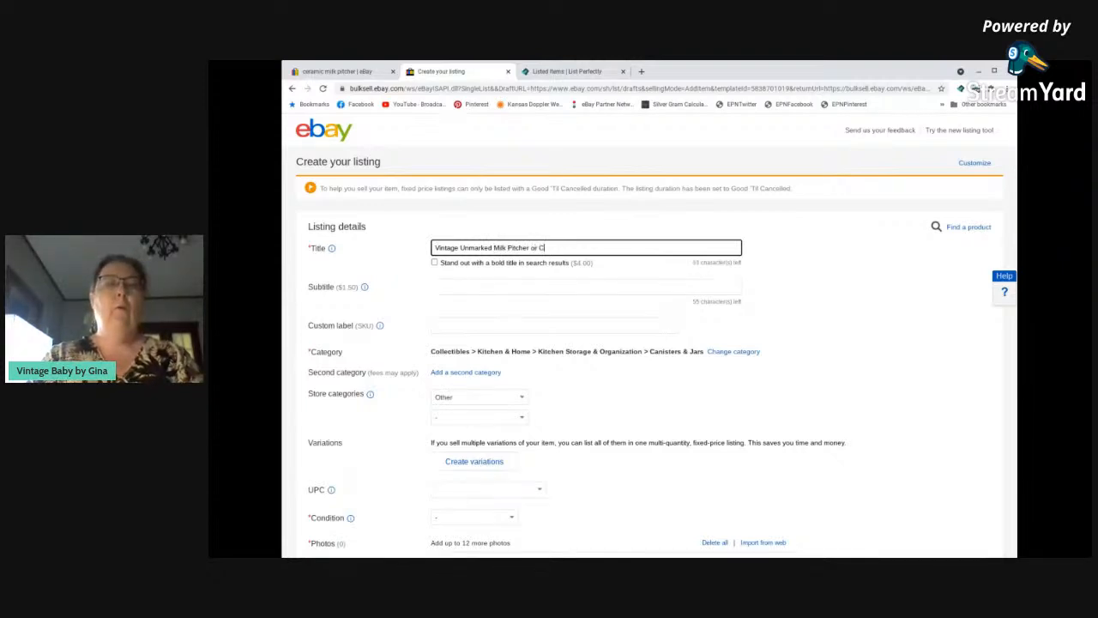
pyautogui.write('reamer, White with Flowers, ')
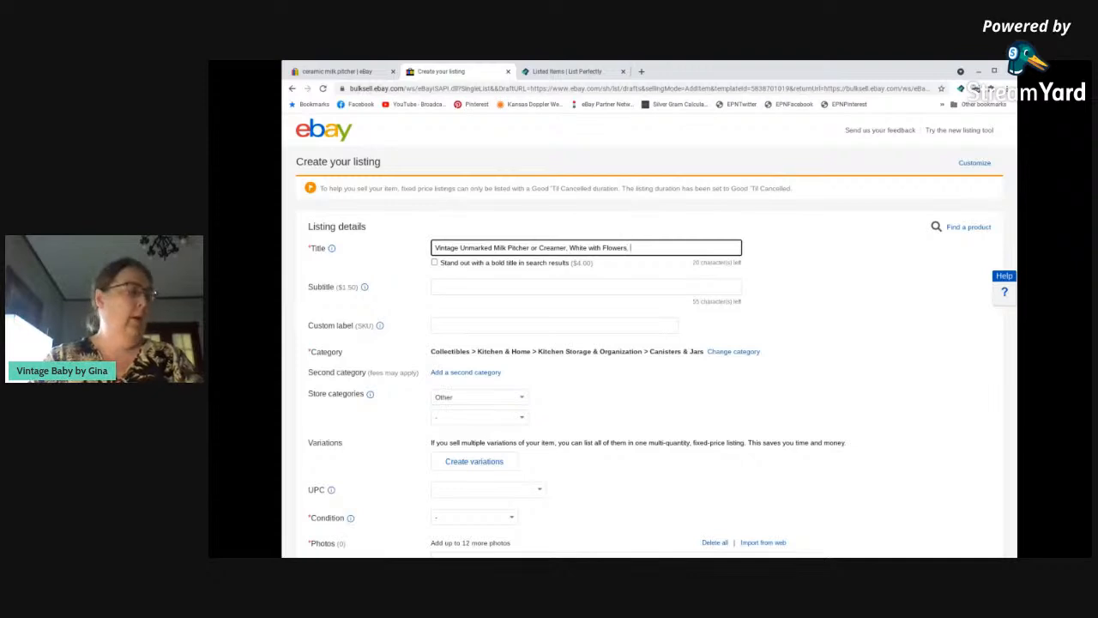
pyautogui.write('Blue')
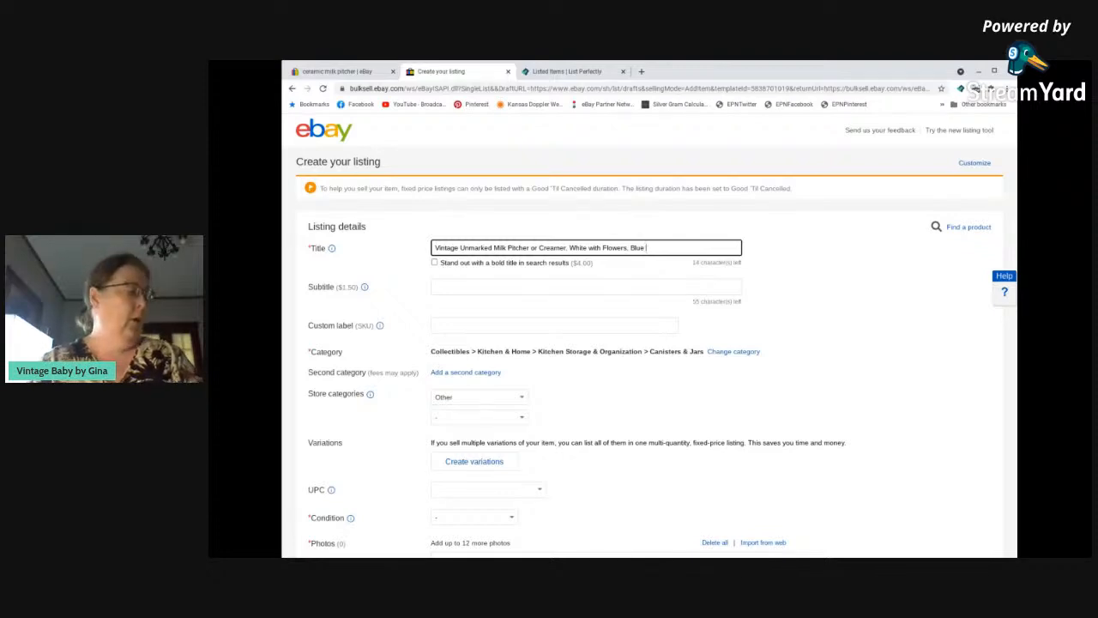
pyautogui.write('Trim,')
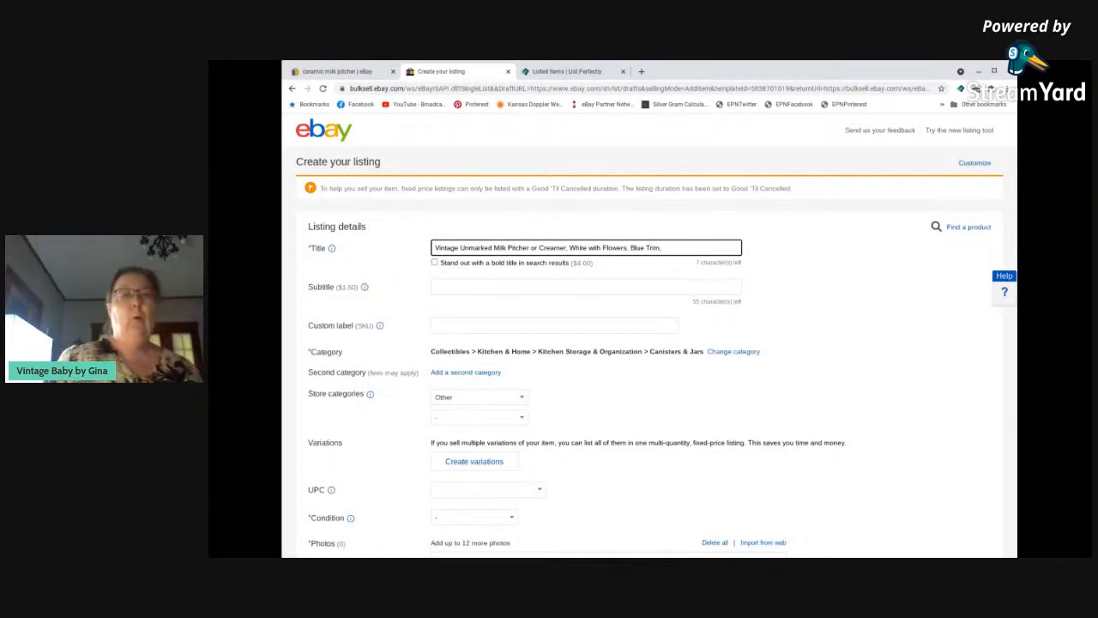
pyautogui.write('4.5" T')
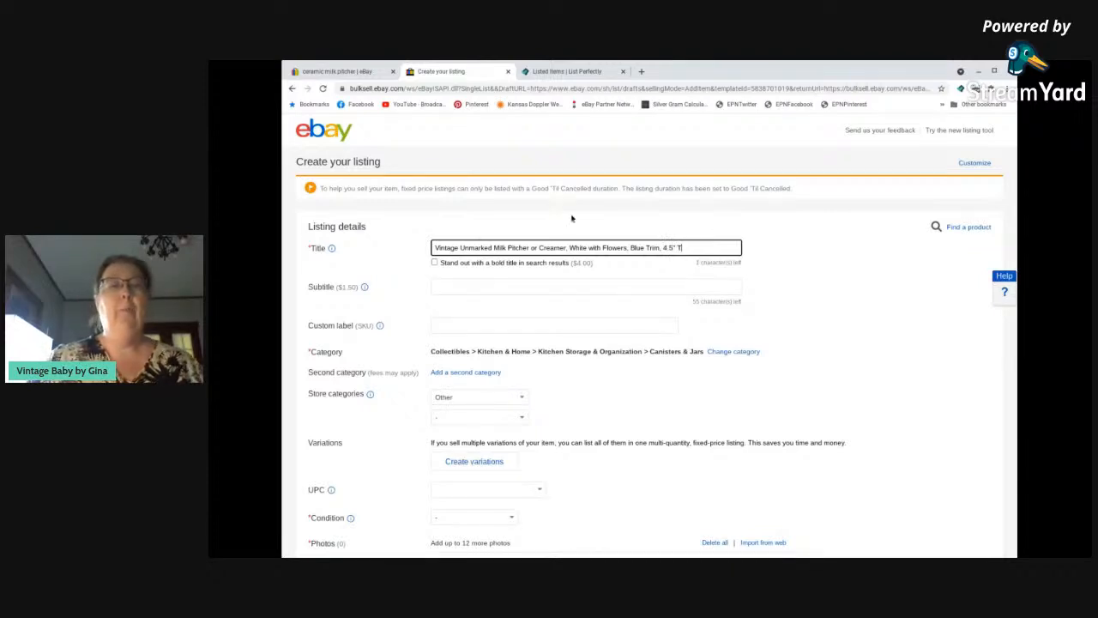
pyautogui.tripleClick(577, 247)
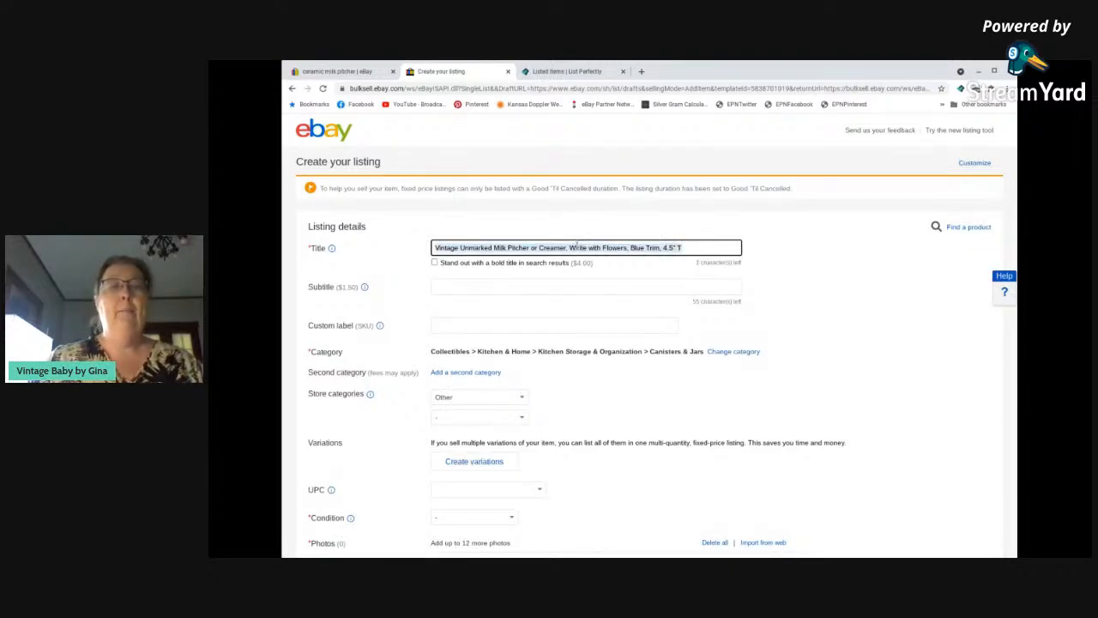
# Enter "Gift" as the listing's custom label (SKU).
pyautogui.scroll(-1, 515, 257)
pyautogui.click(497, 244)
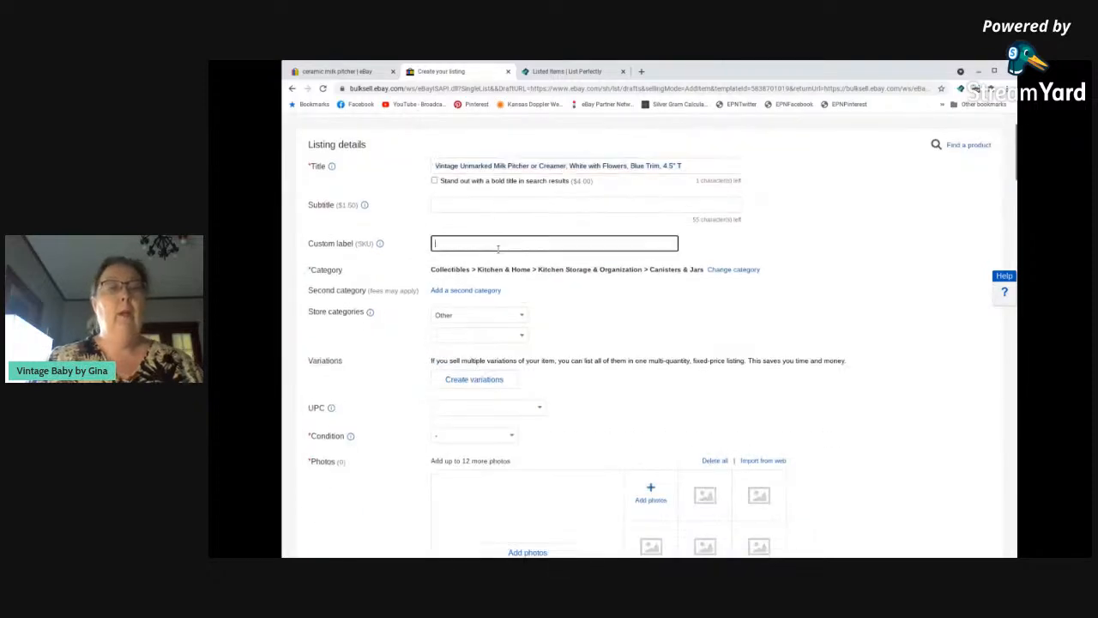
pyautogui.write('Gift')
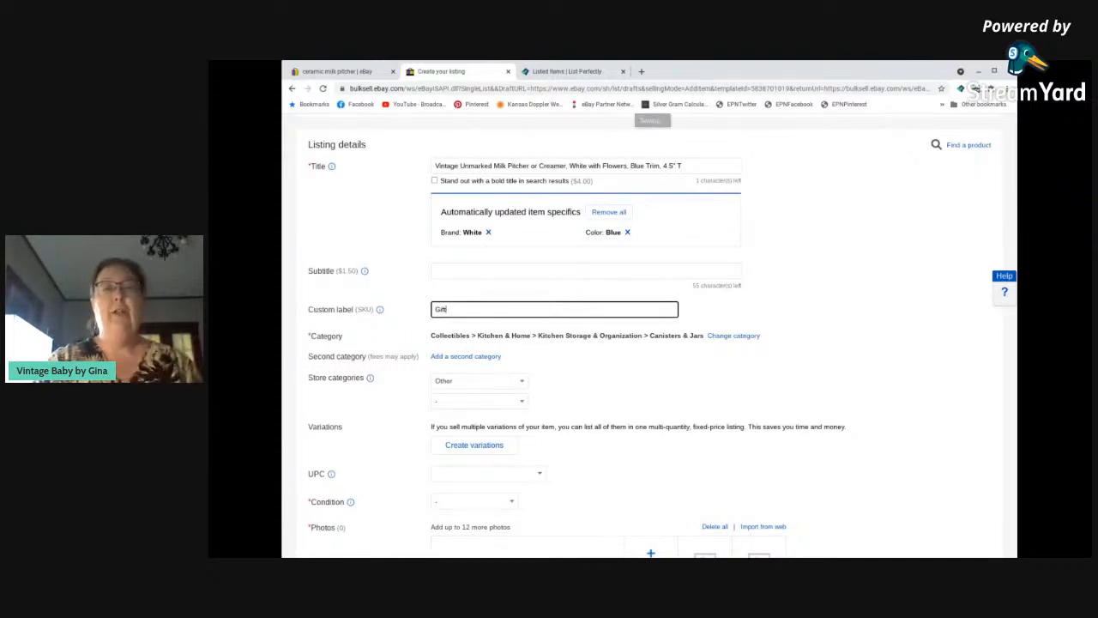
# Change the item category to the suggested Collectibles > Kitchen & Home > Dinnerware & Serveware > Jugs & Pitchers.
pyautogui.click(738, 317)
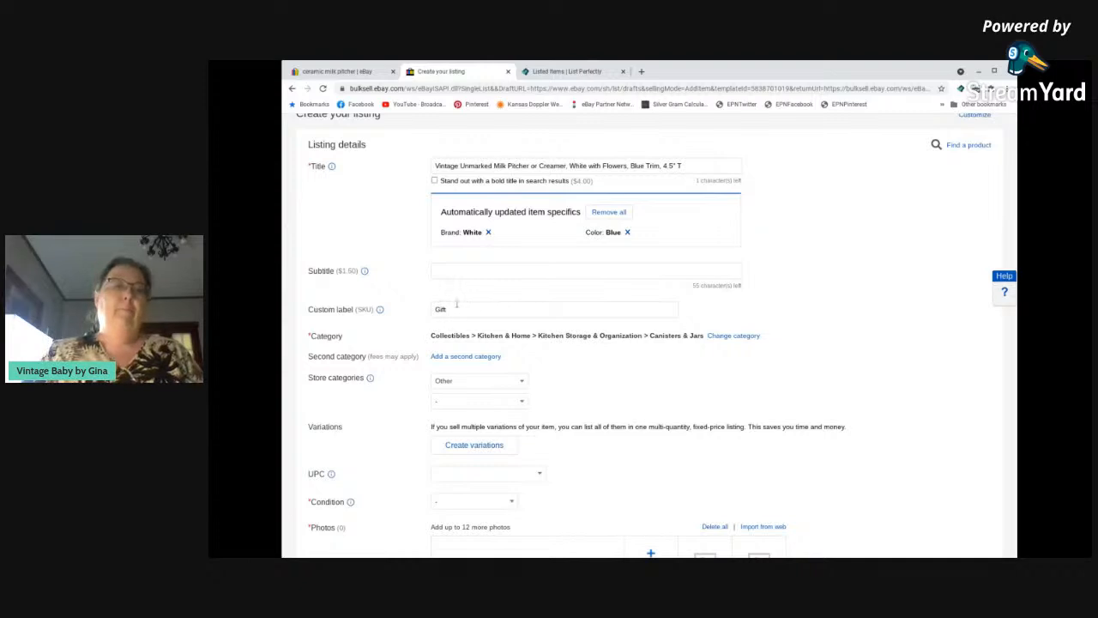
pyautogui.click(740, 337)
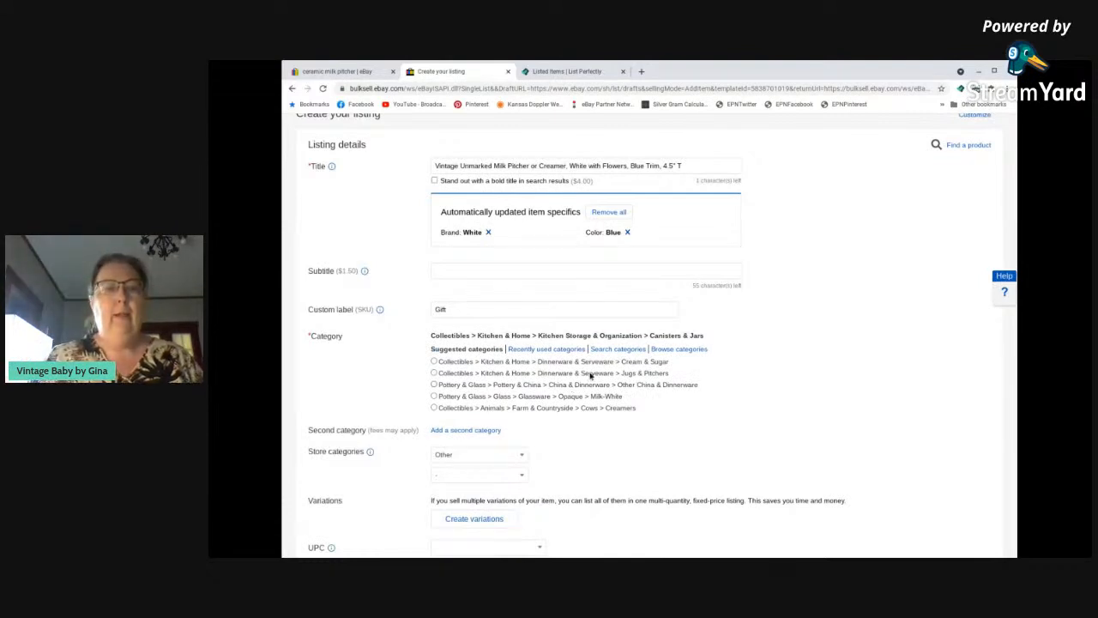
pyautogui.click(590, 374)
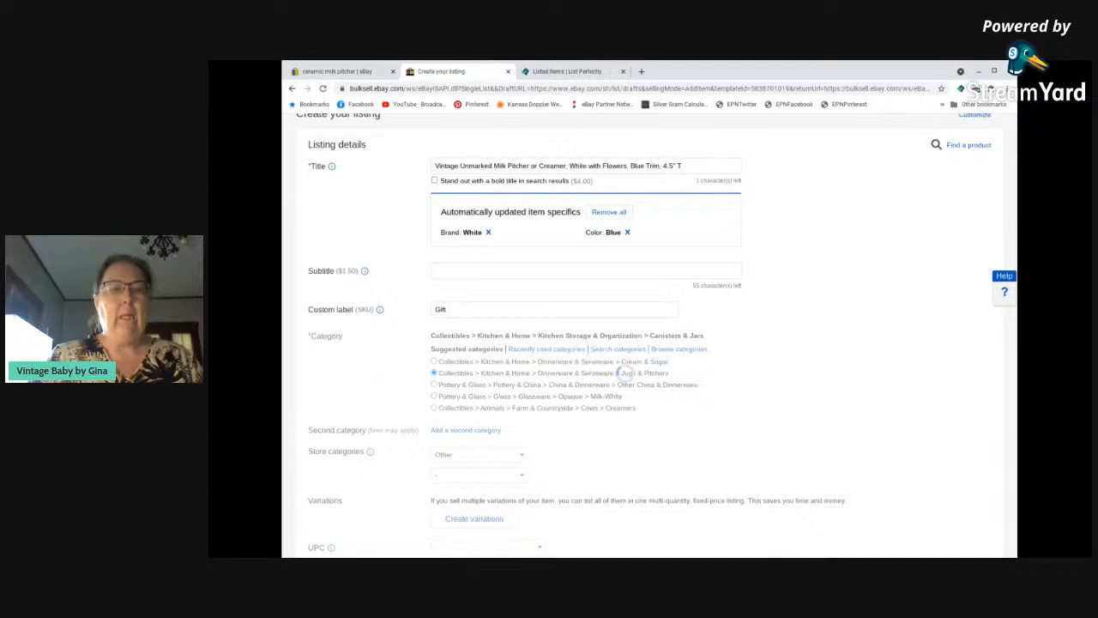
# Set the first store category to Collectibles and the item condition to Used.
pyautogui.scroll(-2, 485, 400)
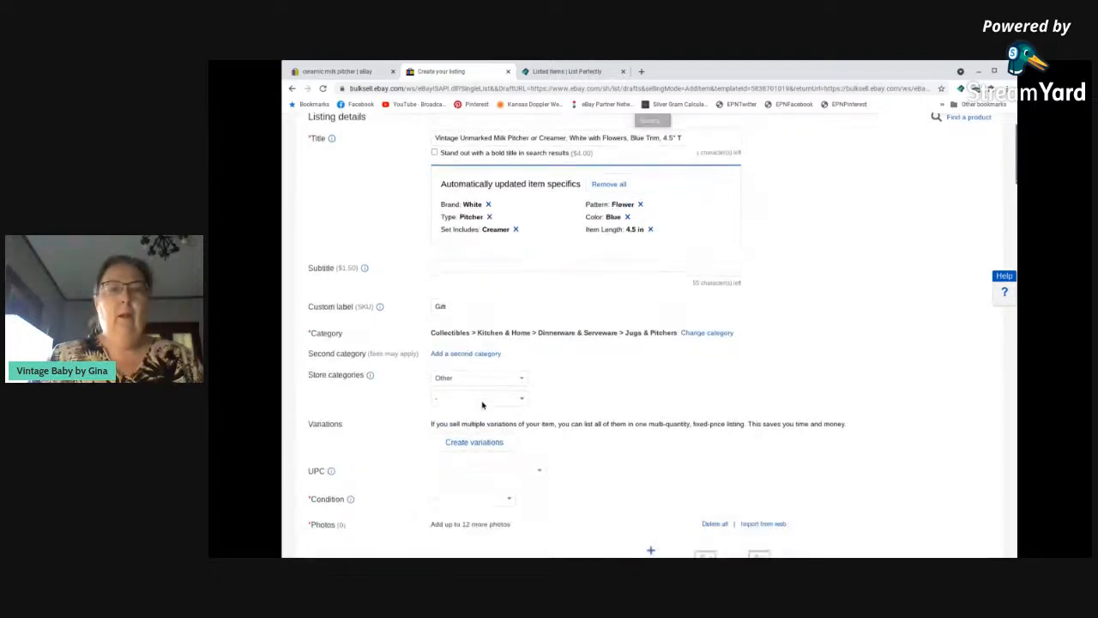
pyautogui.scroll(-1, 505, 300)
pyautogui.click(505, 300)
pyautogui.scroll(-1, 493, 360)
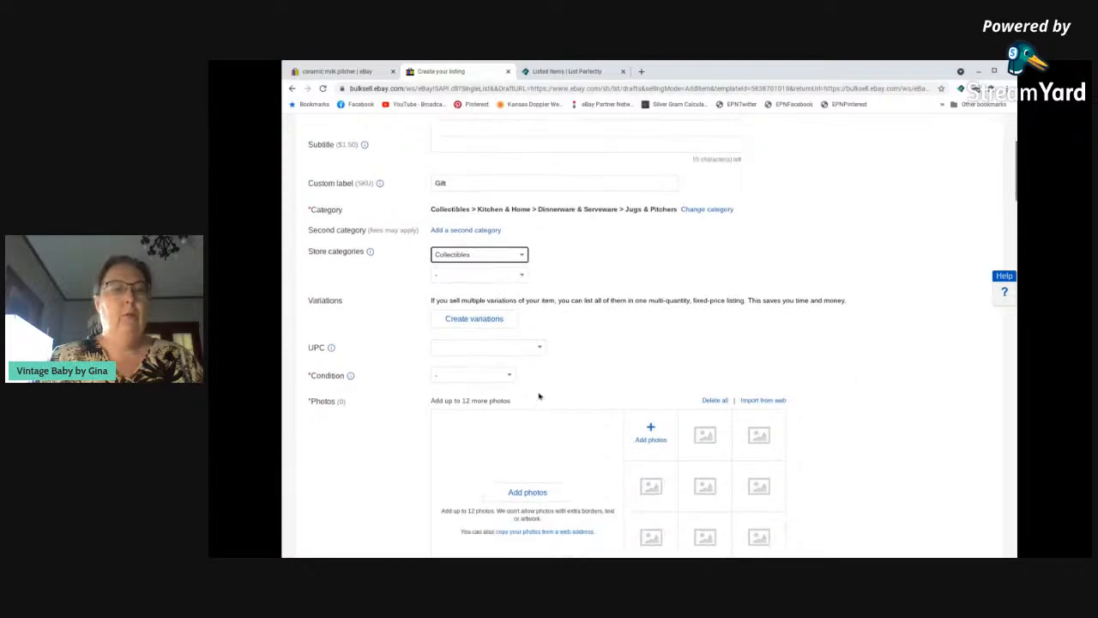
pyautogui.click(487, 367)
pyautogui.click(475, 410)
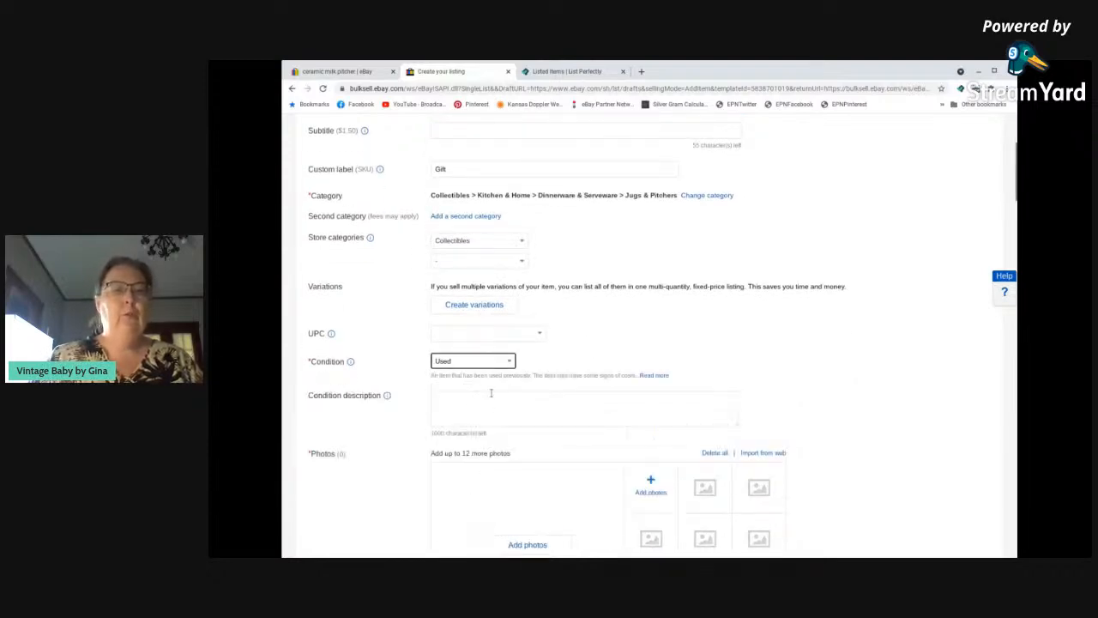
# Enter the condition description "A couple of very small chips on the base of the item, unseen when used. See photographs.".
pyautogui.click(489, 403)
pyautogui.write('No')
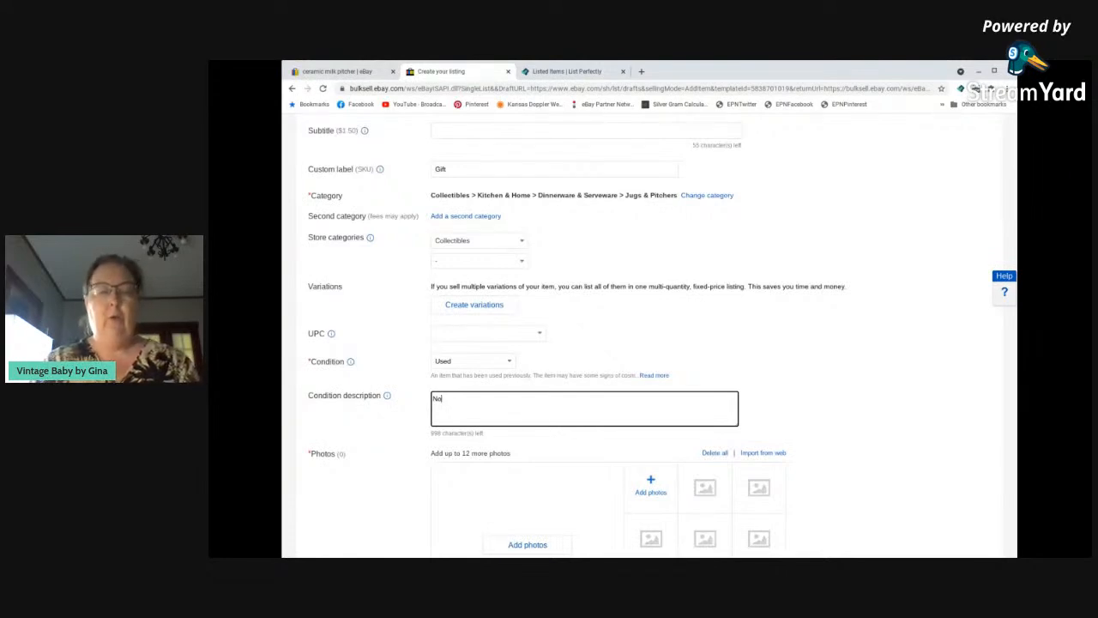
pyautogui.press('BackSpace')
pyautogui.press('BackSpace')
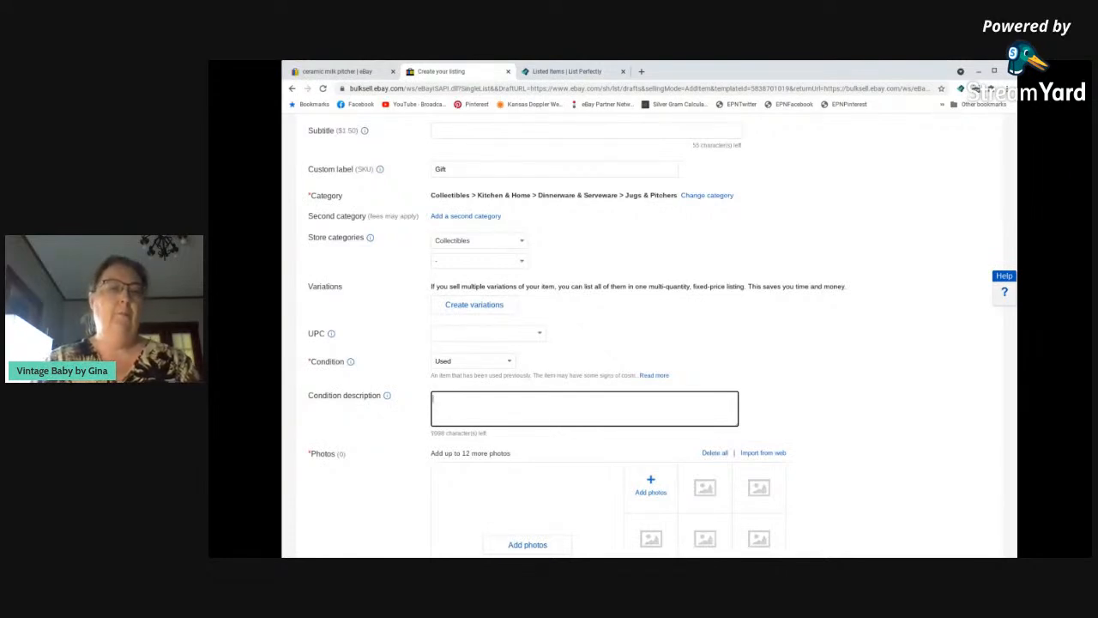
pyautogui.write('A couple of ve')
pyautogui.write('chips on the base of the item, uns')
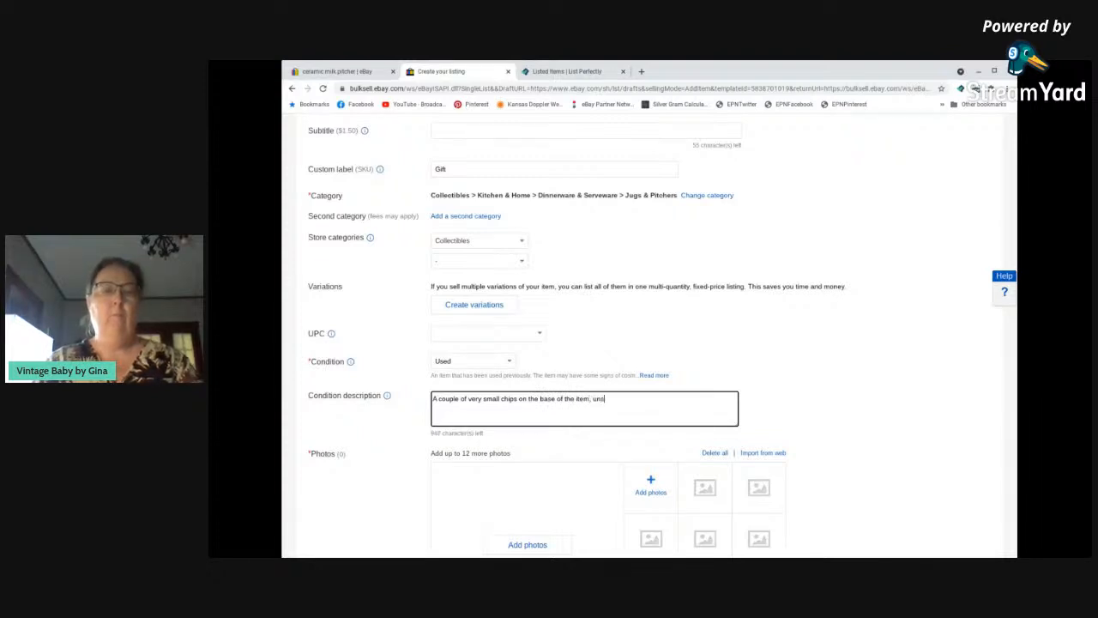
pyautogui.write('een wh')
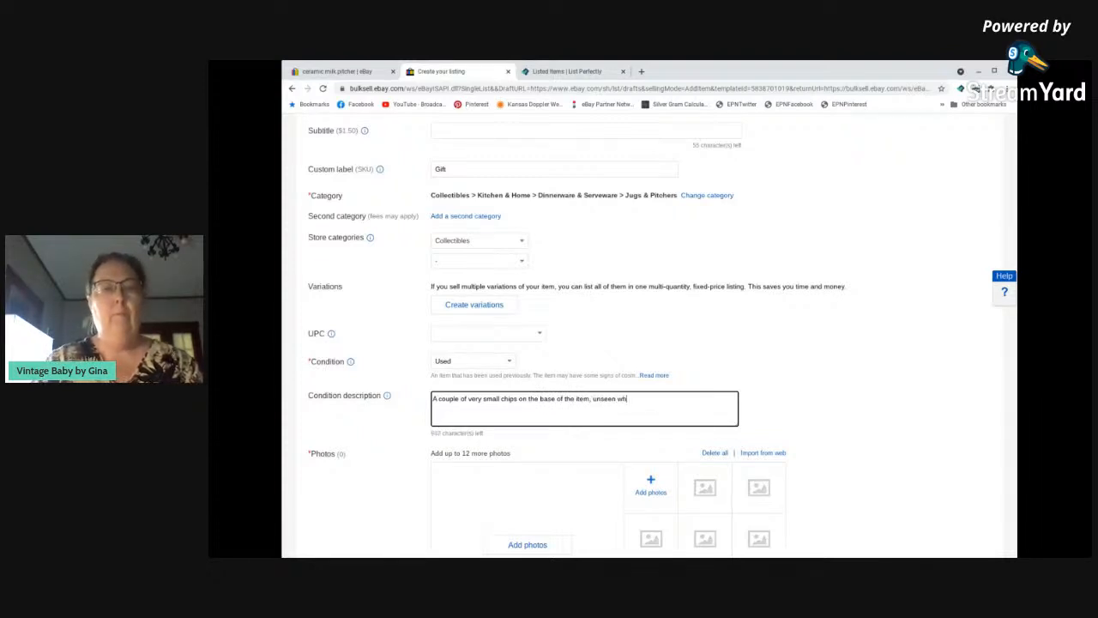
pyautogui.write('en used')
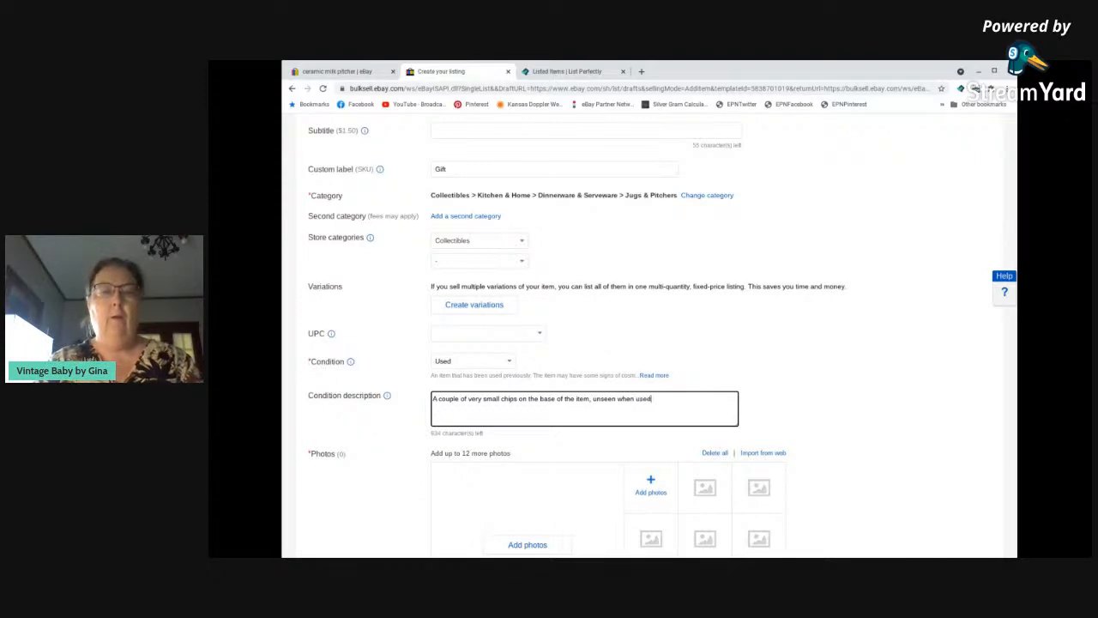
pyautogui.write('.  See photographs.')
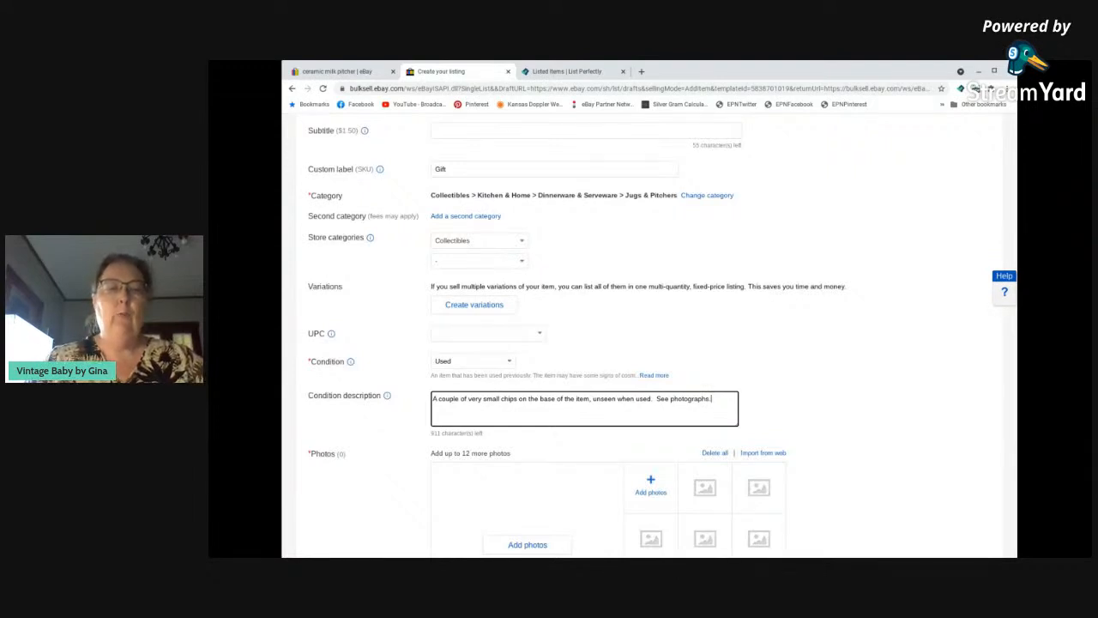
# Set the item specifics Color to White and Material to Ceramic & Porcelain.
pyautogui.scroll(-5, 620, 407)
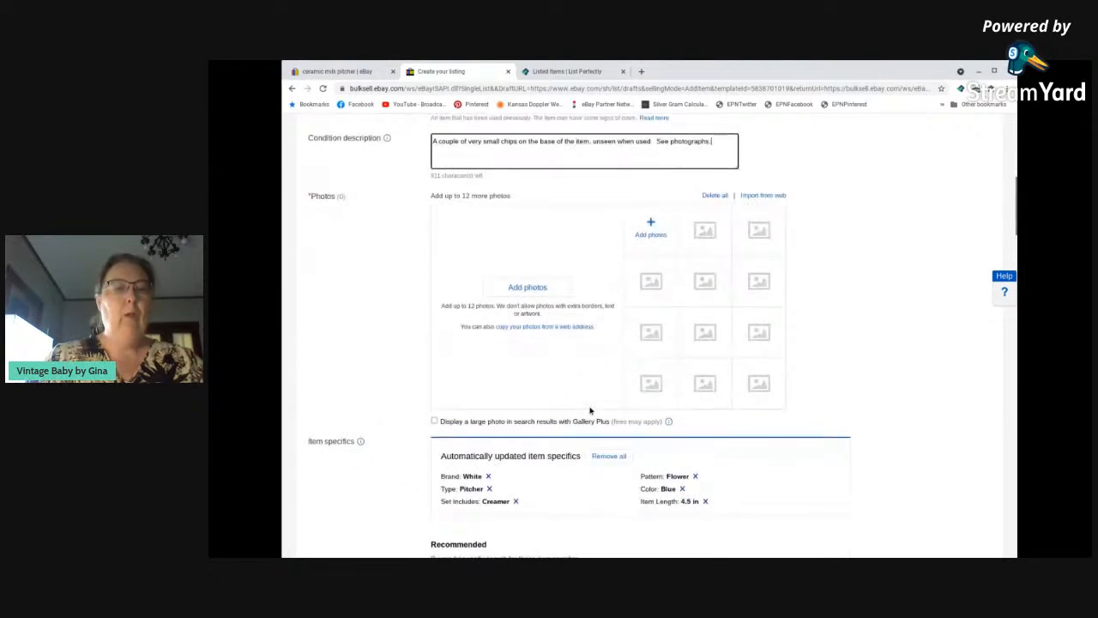
pyautogui.scroll(-1, 591, 411)
pyautogui.scroll(-1, 581, 404)
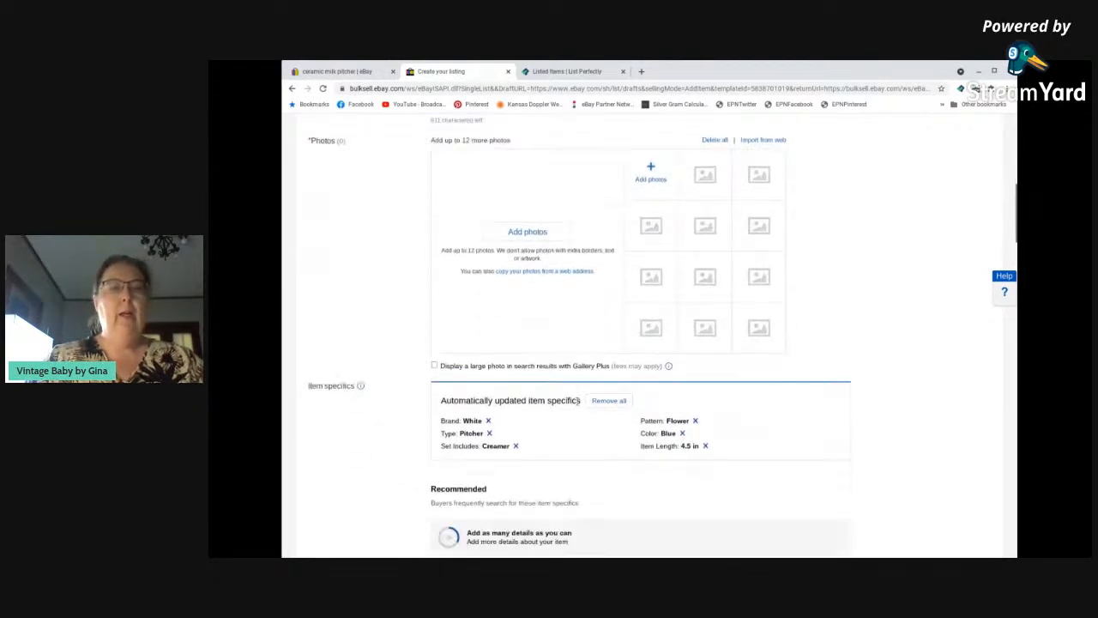
pyautogui.scroll(-5, 581, 400)
pyautogui.click(489, 313)
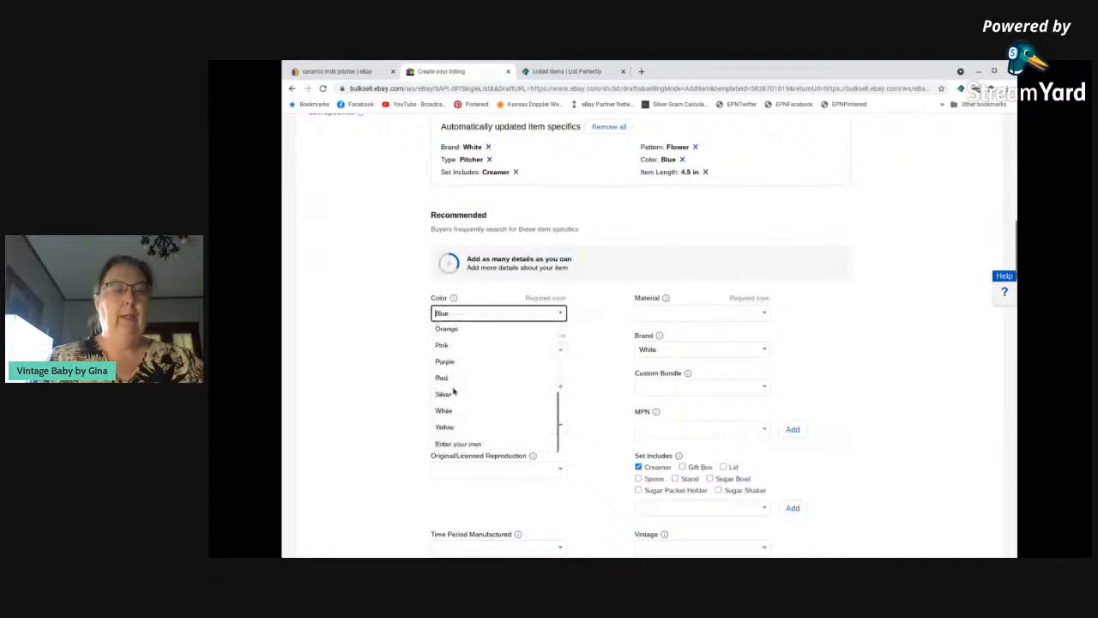
pyautogui.click(444, 411)
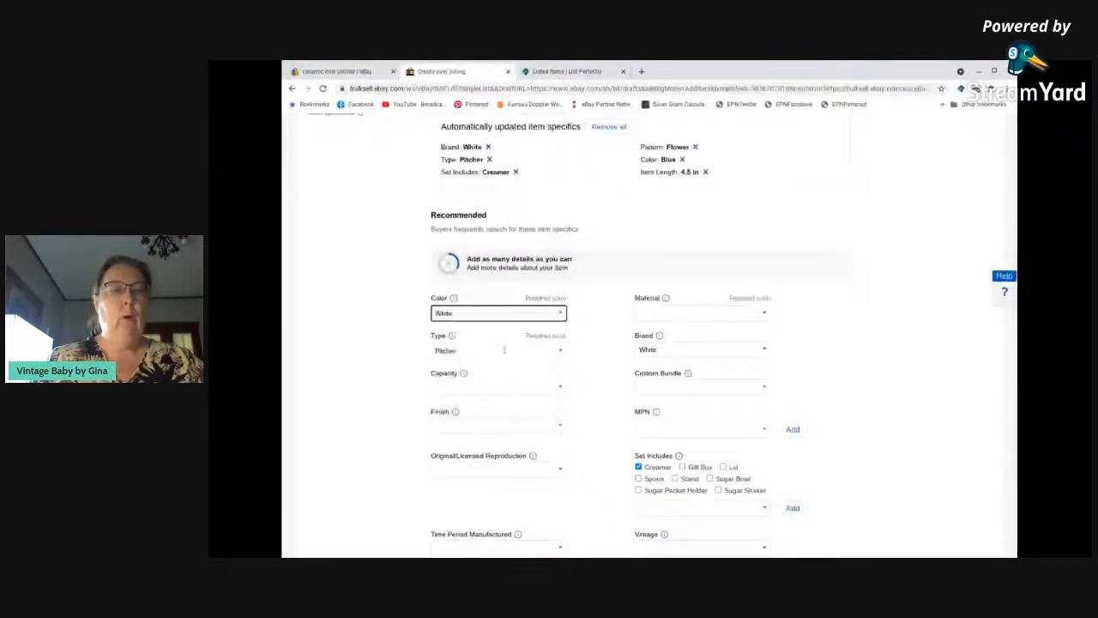
pyautogui.click(763, 313)
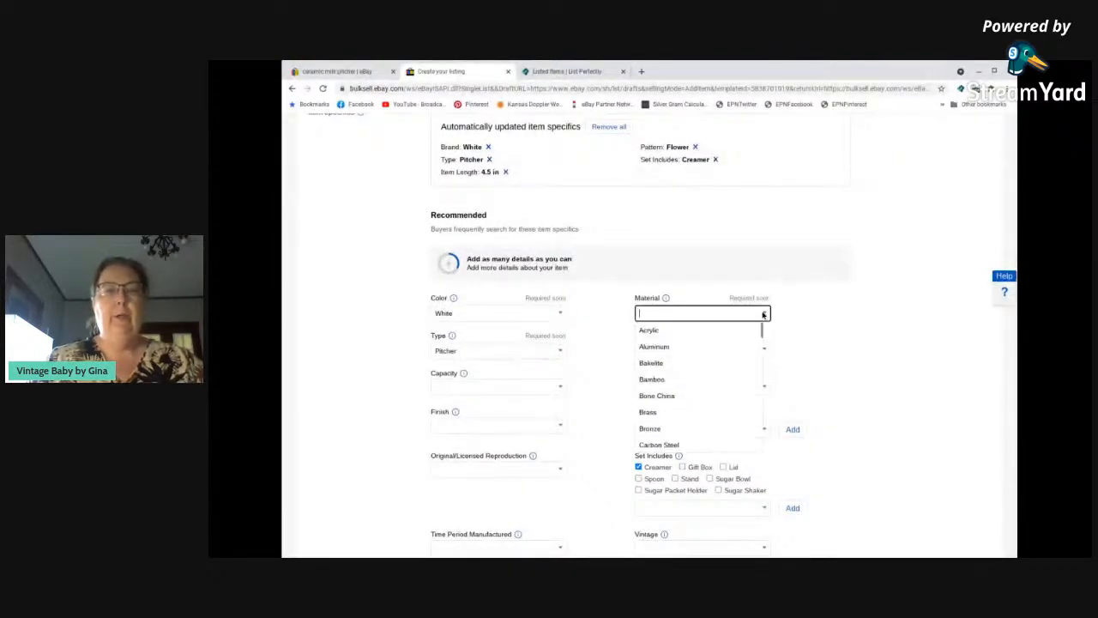
pyautogui.scroll(-3, 678, 395)
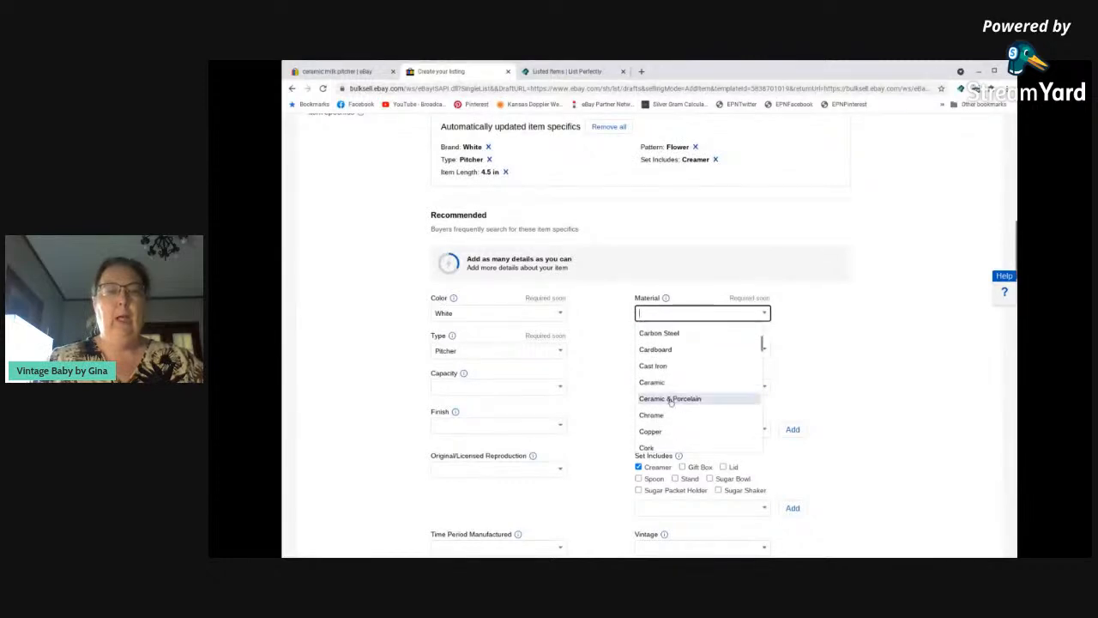
pyautogui.click(654, 397)
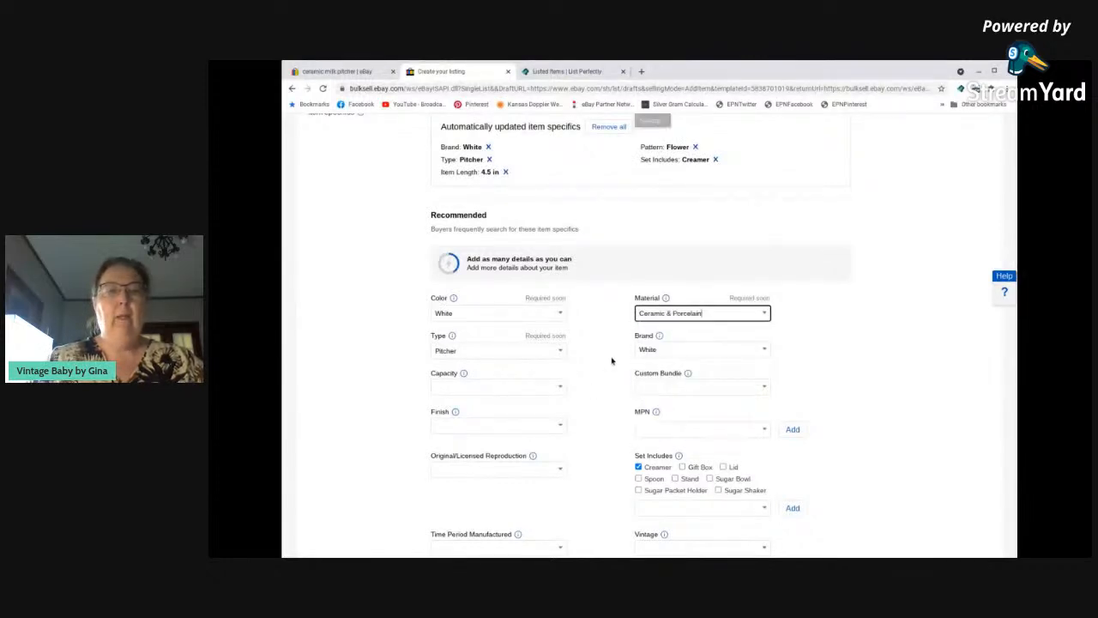
# Set the Brand to Unbranded and Original/Licensed Reproduction to Original in the item specifics.
pyautogui.click(690, 349)
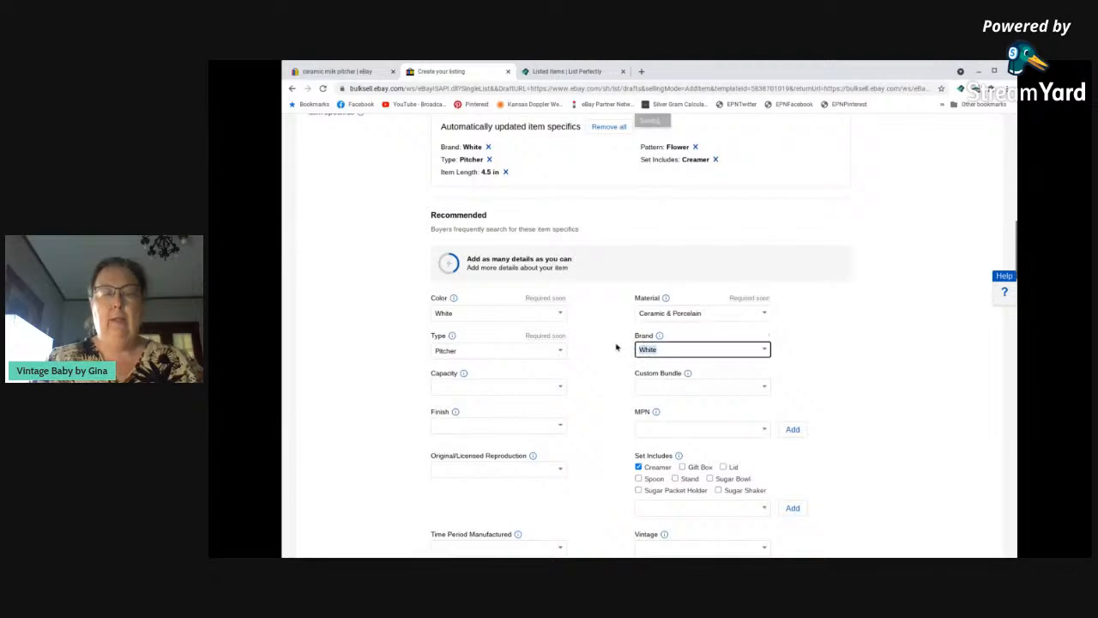
pyautogui.write('Un')
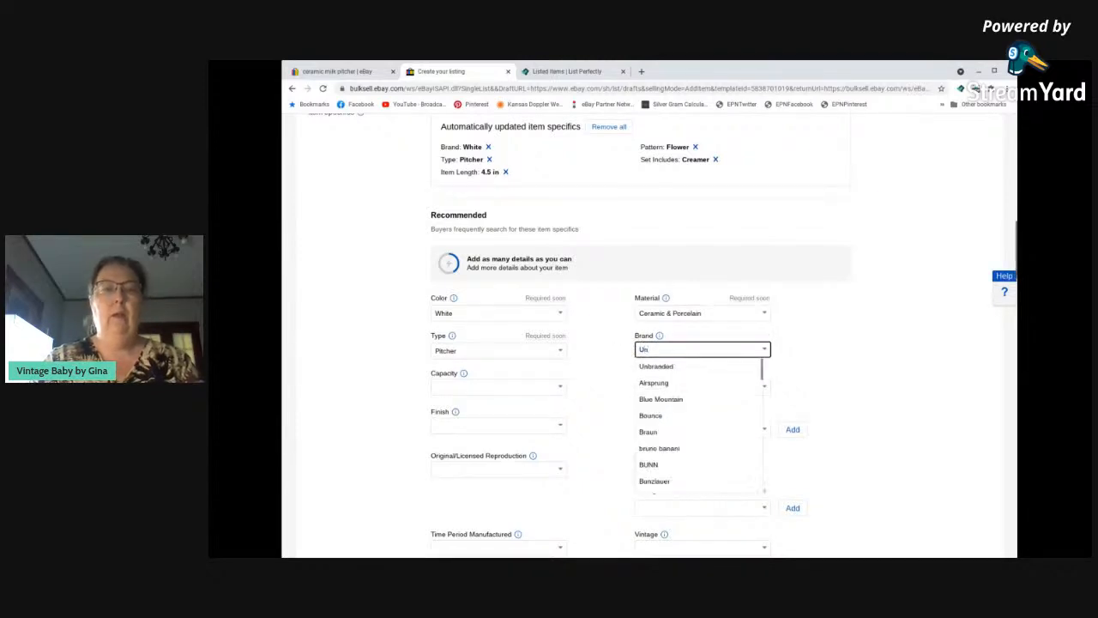
pyautogui.click(657, 367)
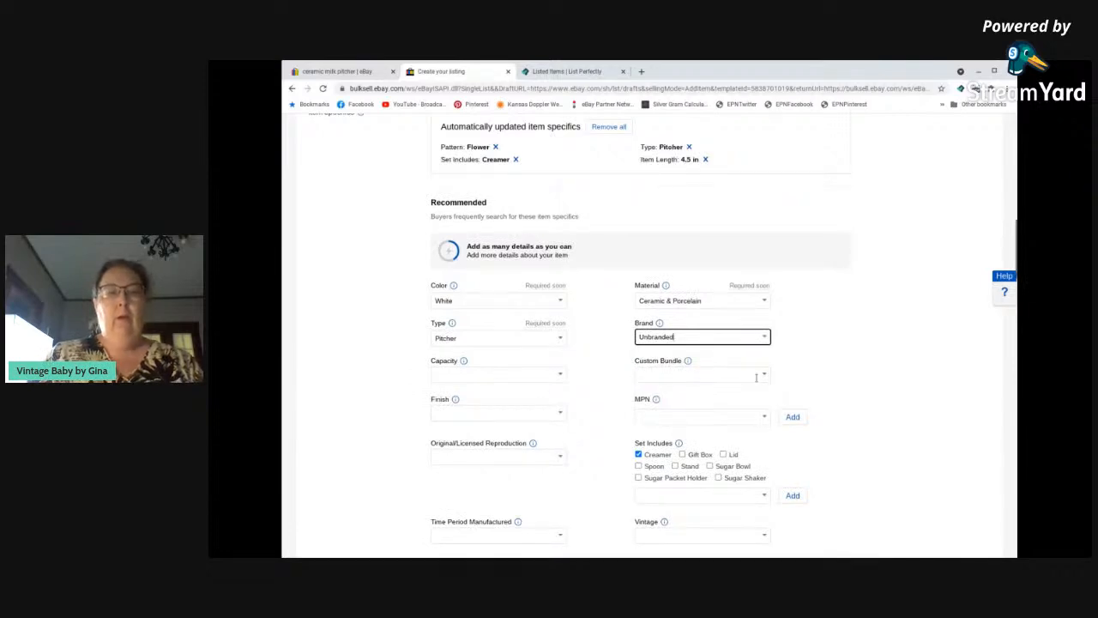
pyautogui.scroll(-2, 569, 424)
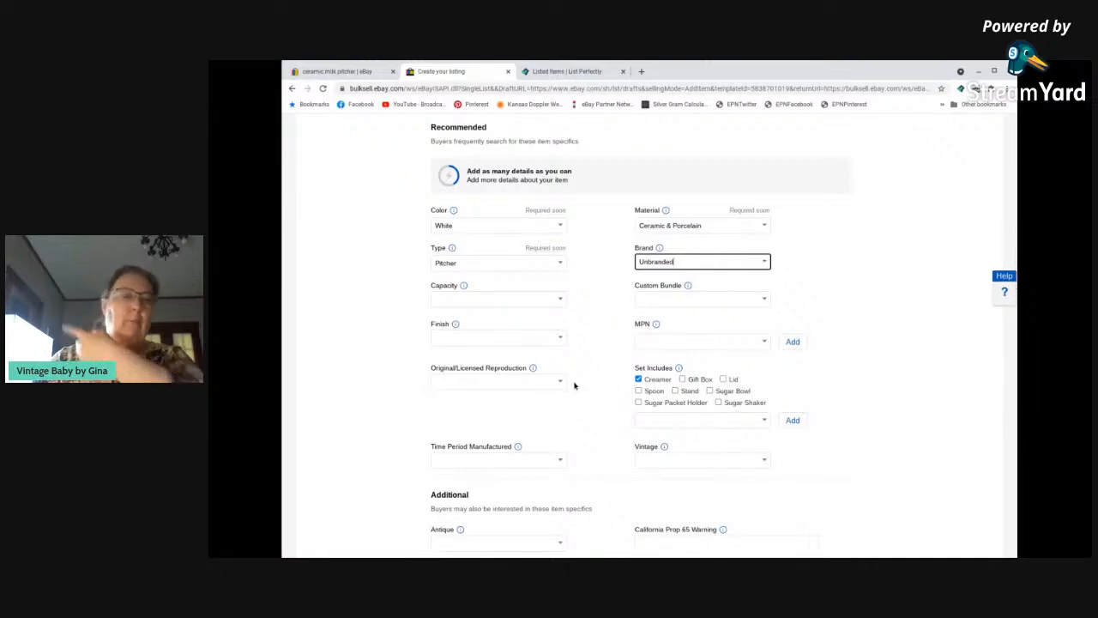
pyautogui.click(559, 384)
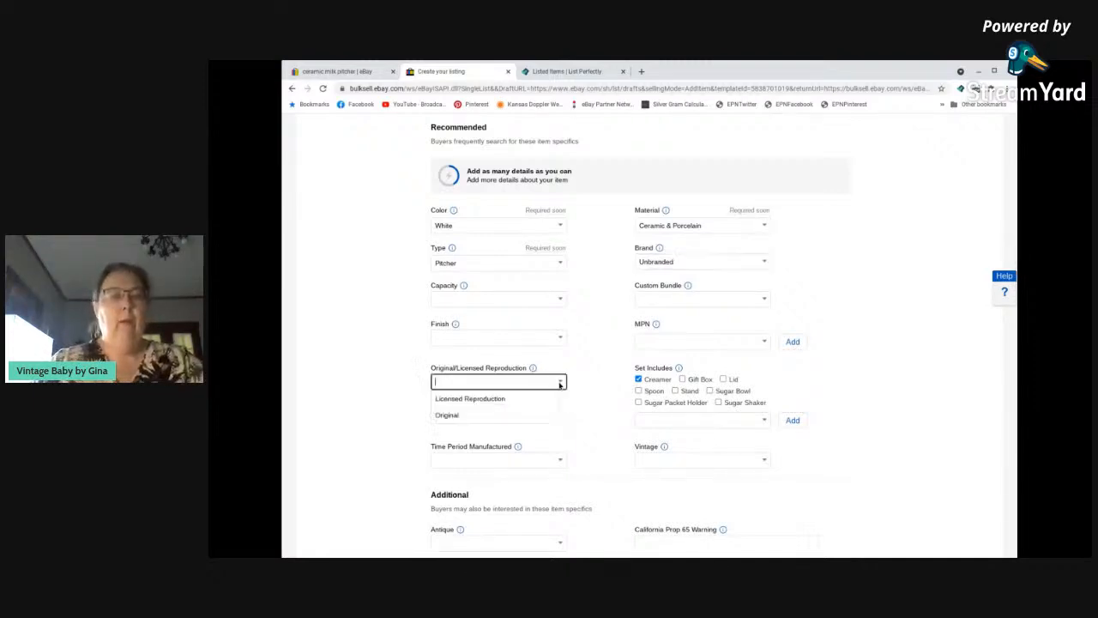
pyautogui.click(530, 414)
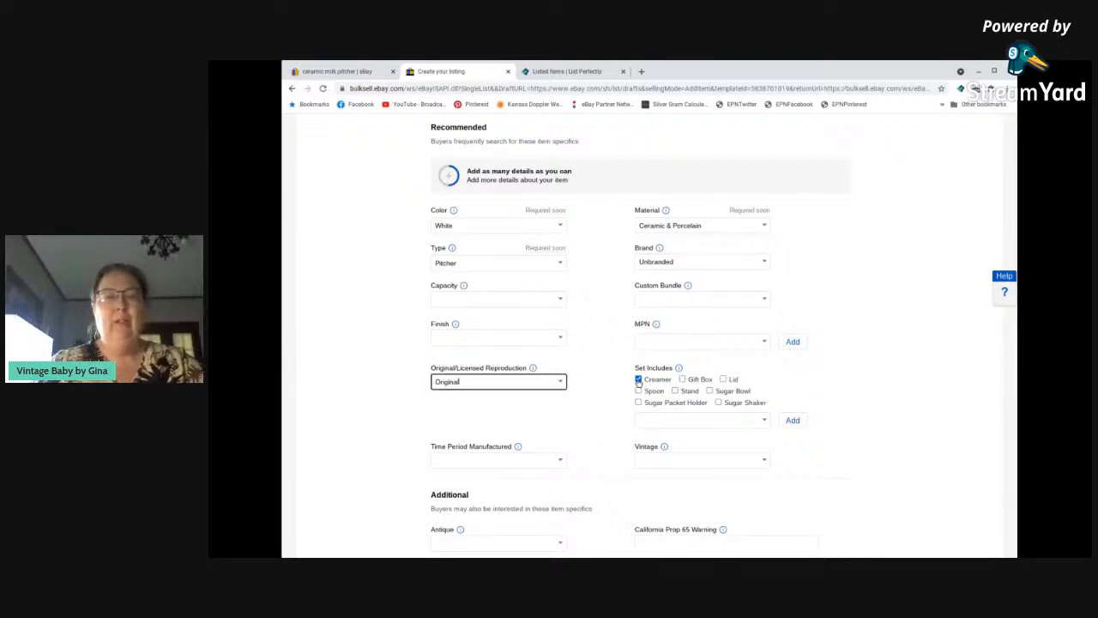
# Add "Milk Pitcher" as a custom entry under Set Includes, keeping Creamer selected.
pyautogui.click(649, 423)
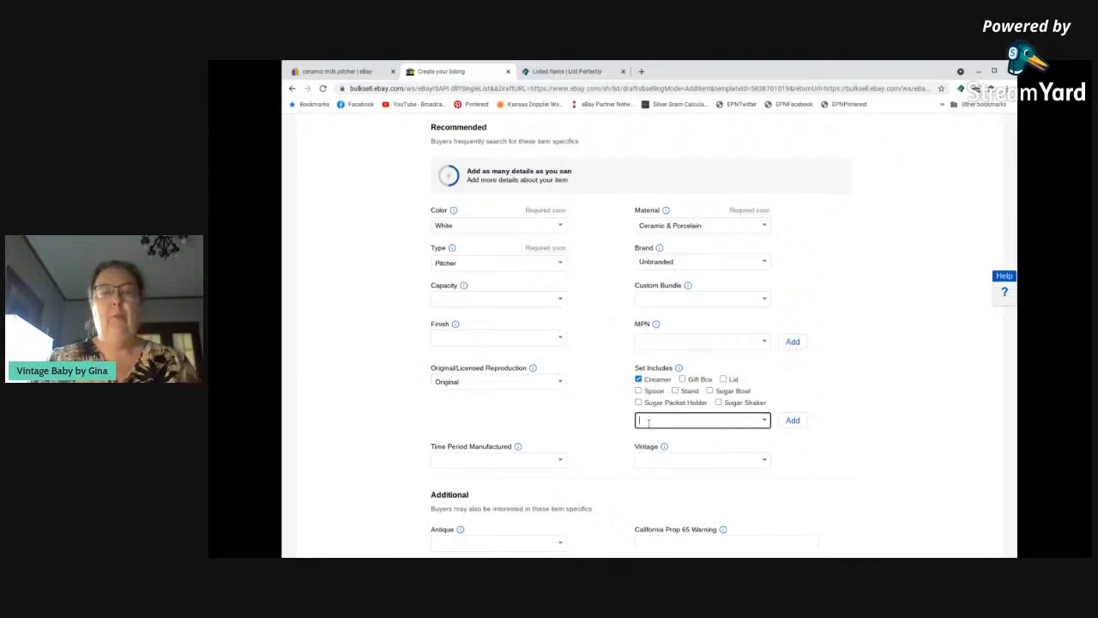
pyautogui.write('Milk Pi')
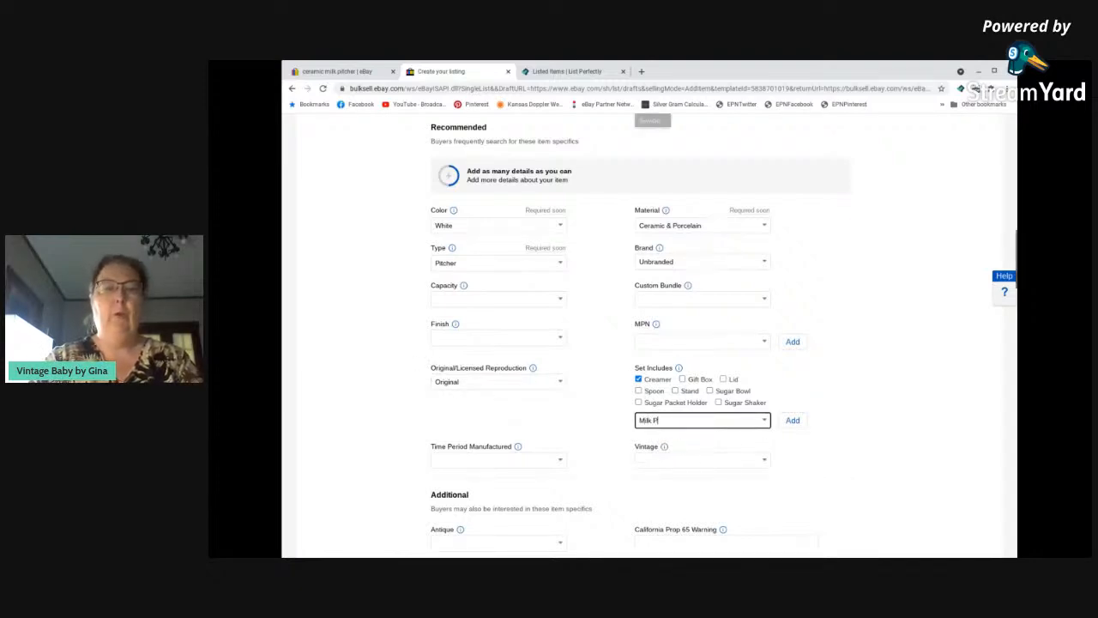
pyautogui.write('tcher')
pyautogui.click(793, 420)
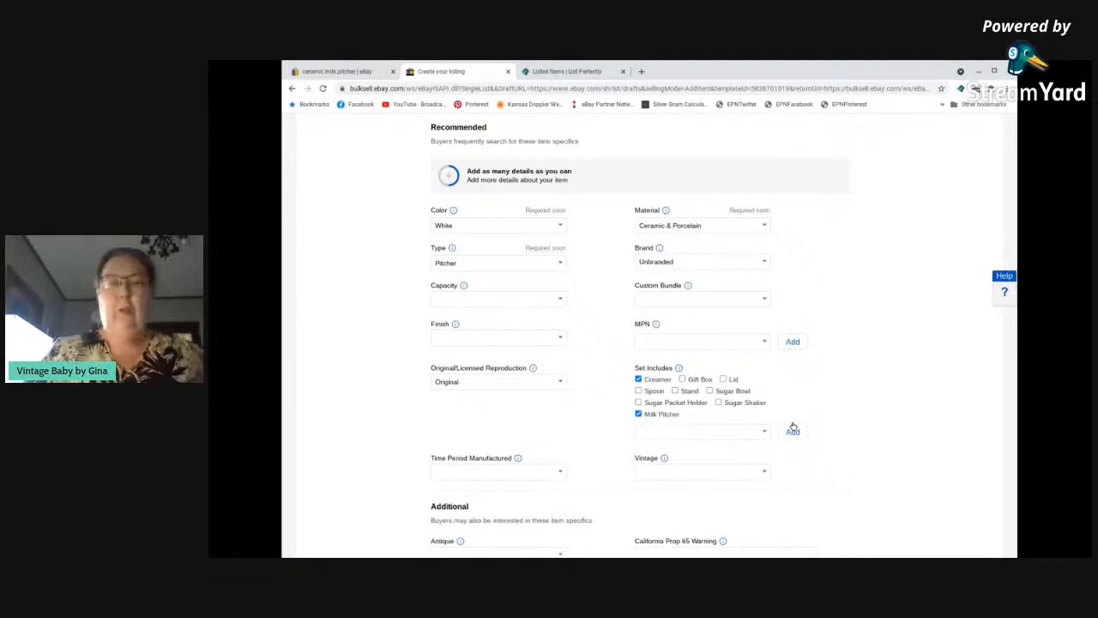
# Set the item specifics Vintage to Yes and Antique to No.
pyautogui.scroll(-3, 610, 399)
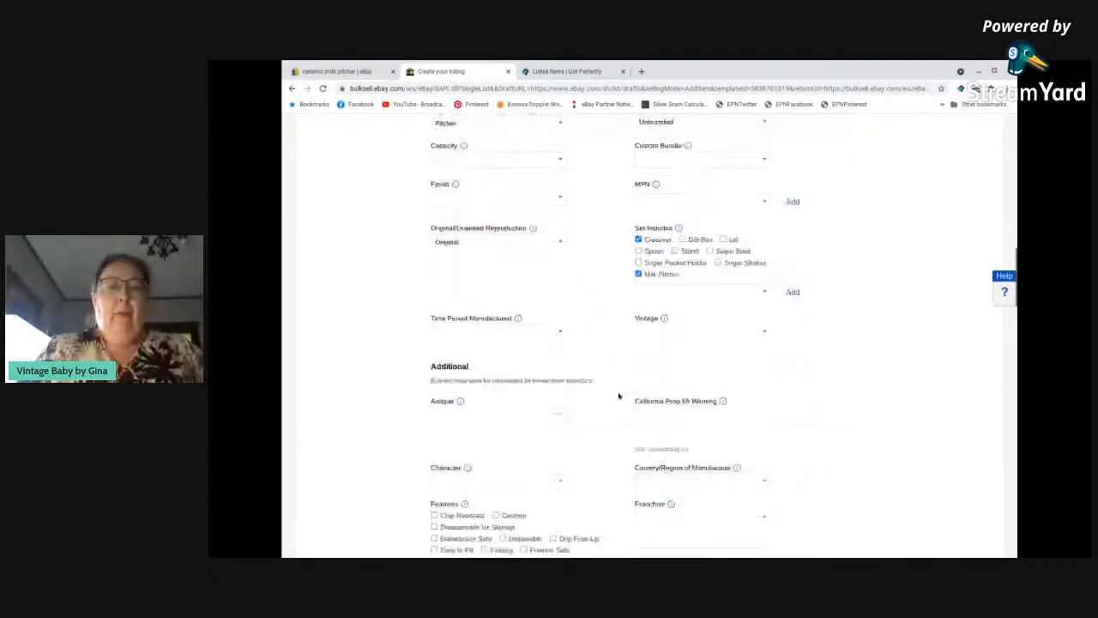
pyautogui.click(763, 332)
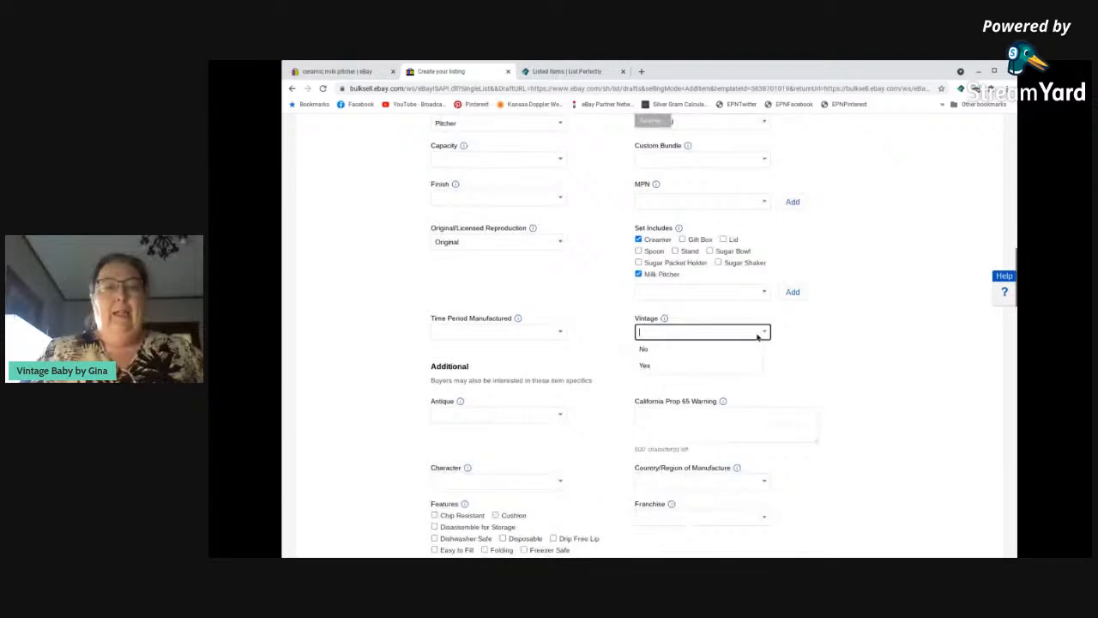
pyautogui.click(666, 368)
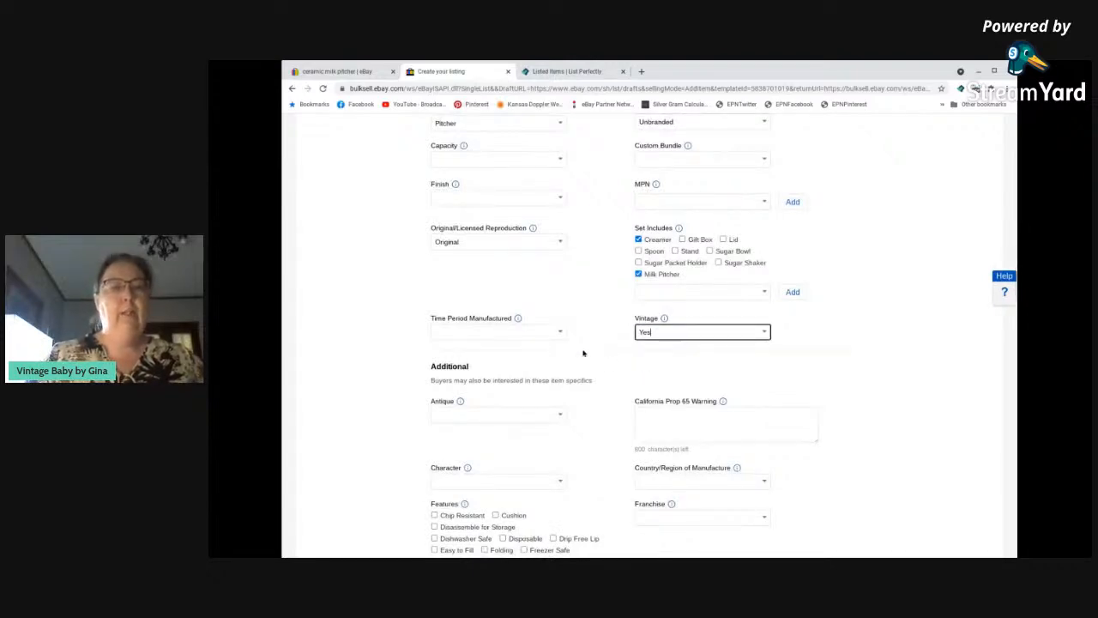
pyautogui.scroll(-2, 583, 353)
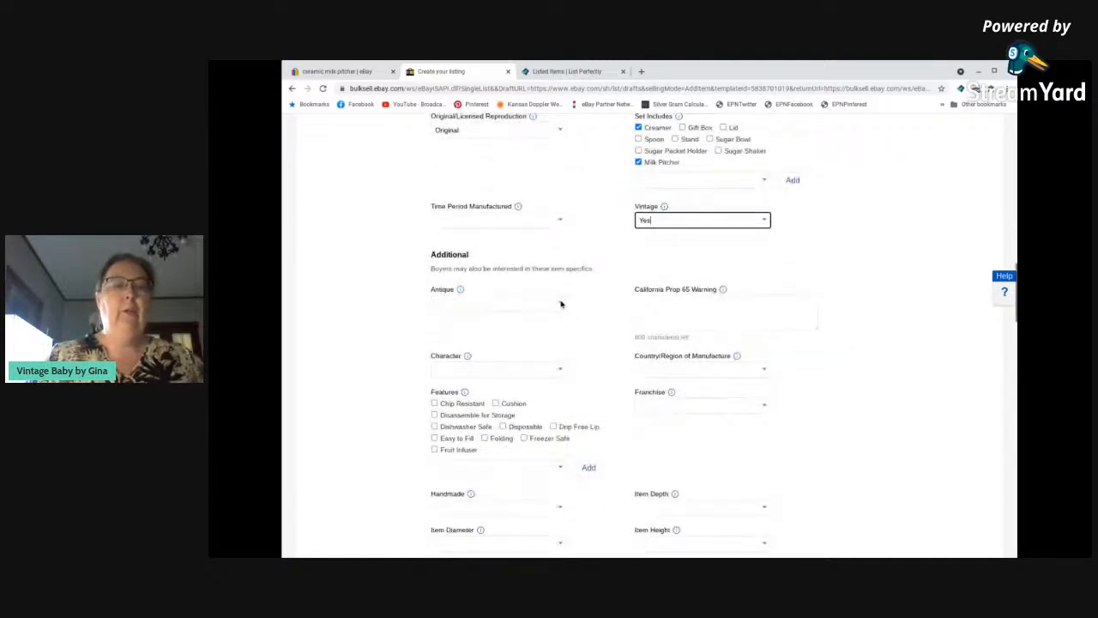
pyautogui.click(561, 304)
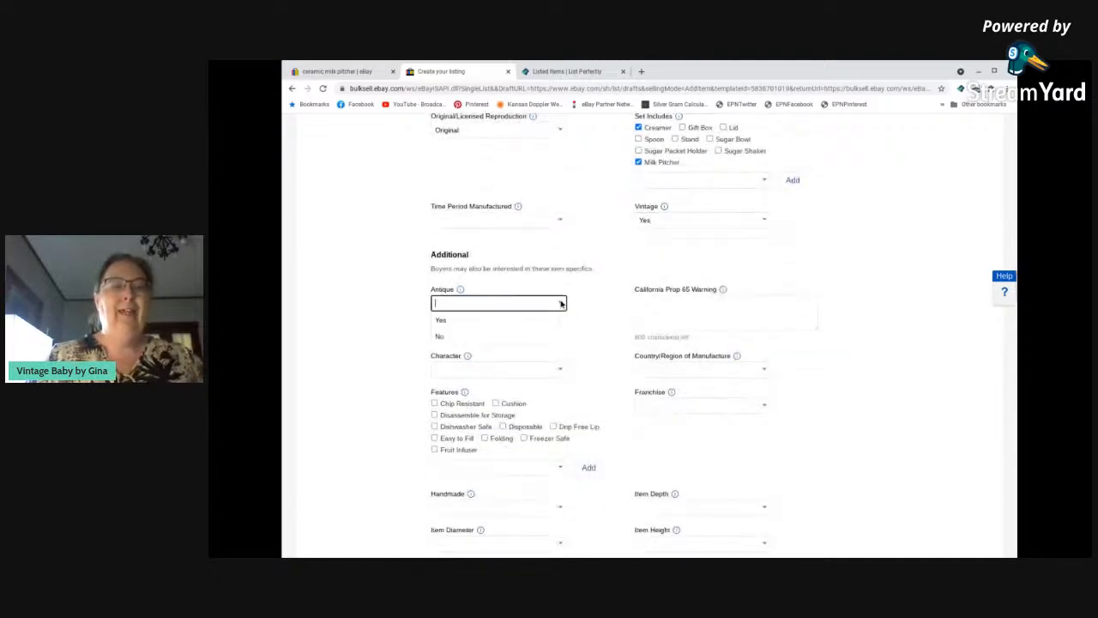
pyautogui.click(495, 337)
# Set Country/Region of Manufacture to Unknown and Handmade to No in the additional item specifics.
pyautogui.scroll(-1, 589, 375)
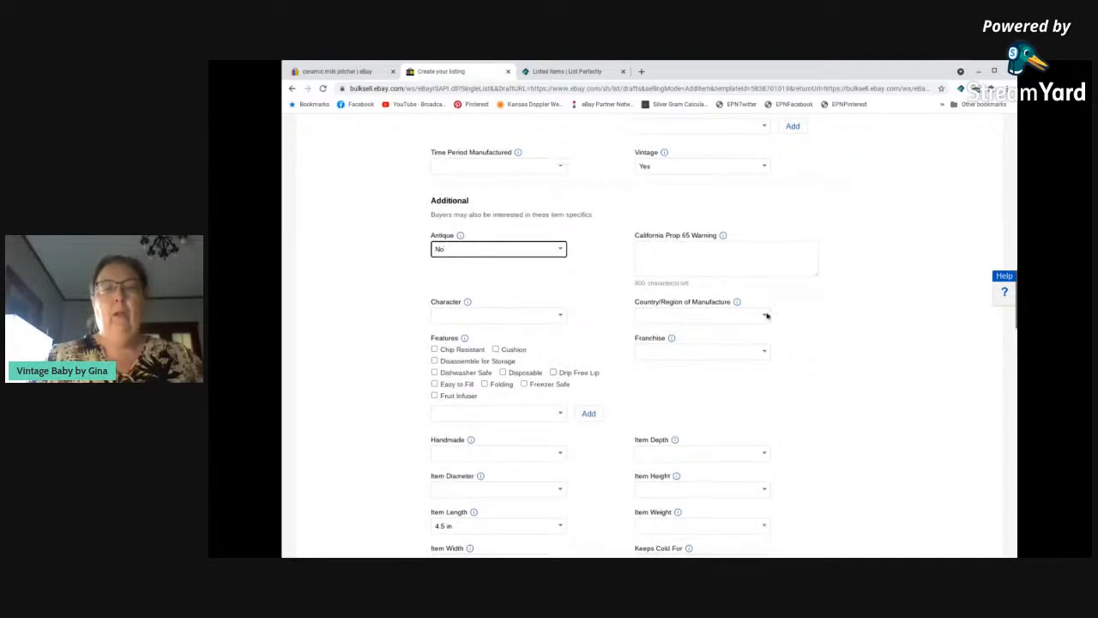
pyautogui.click(765, 316)
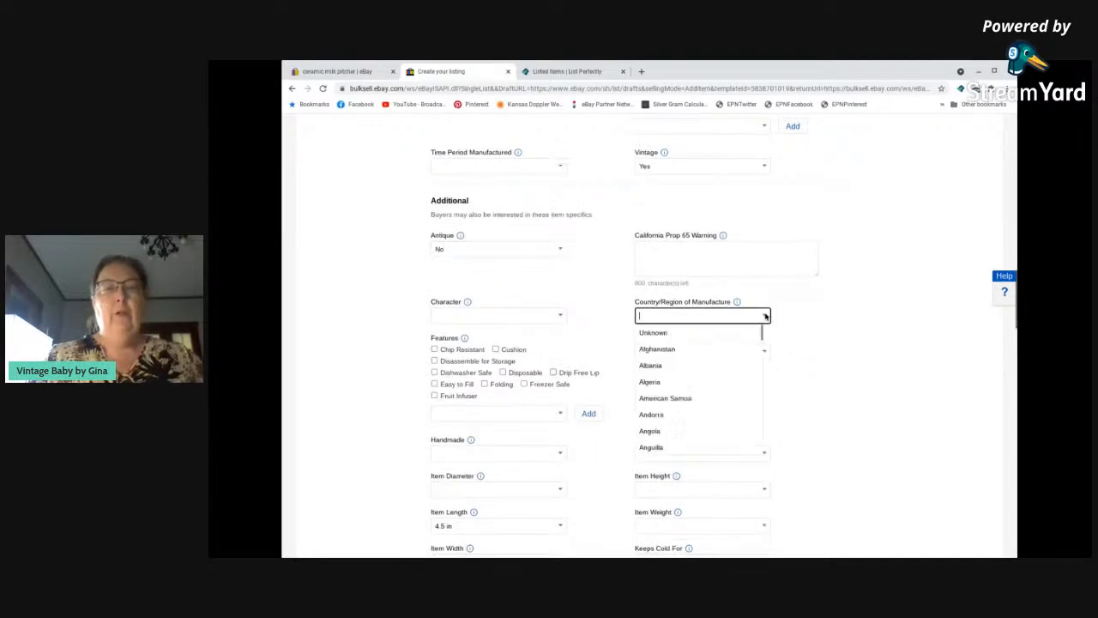
pyautogui.click(653, 333)
pyautogui.scroll(-2, 589, 330)
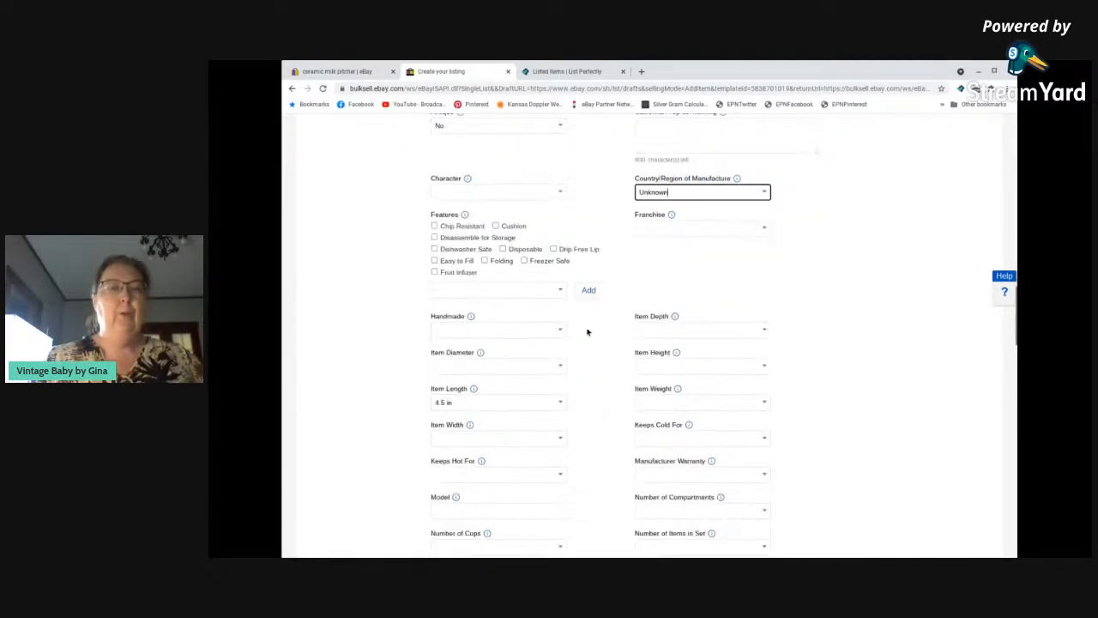
pyautogui.scroll(-1, 588, 332)
pyautogui.click(558, 274)
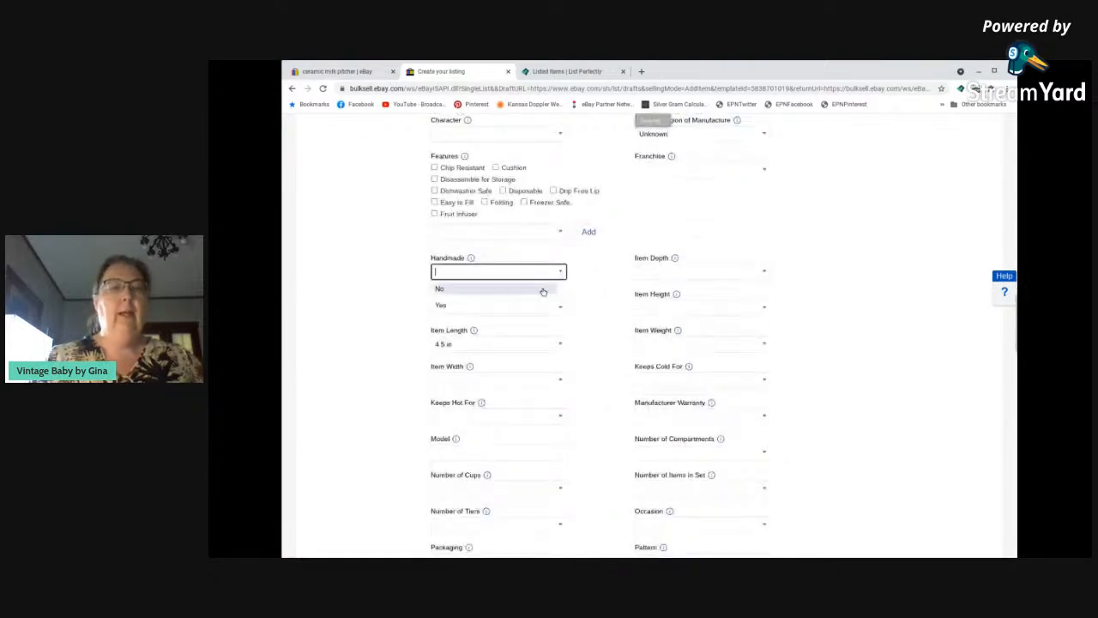
pyautogui.click(527, 290)
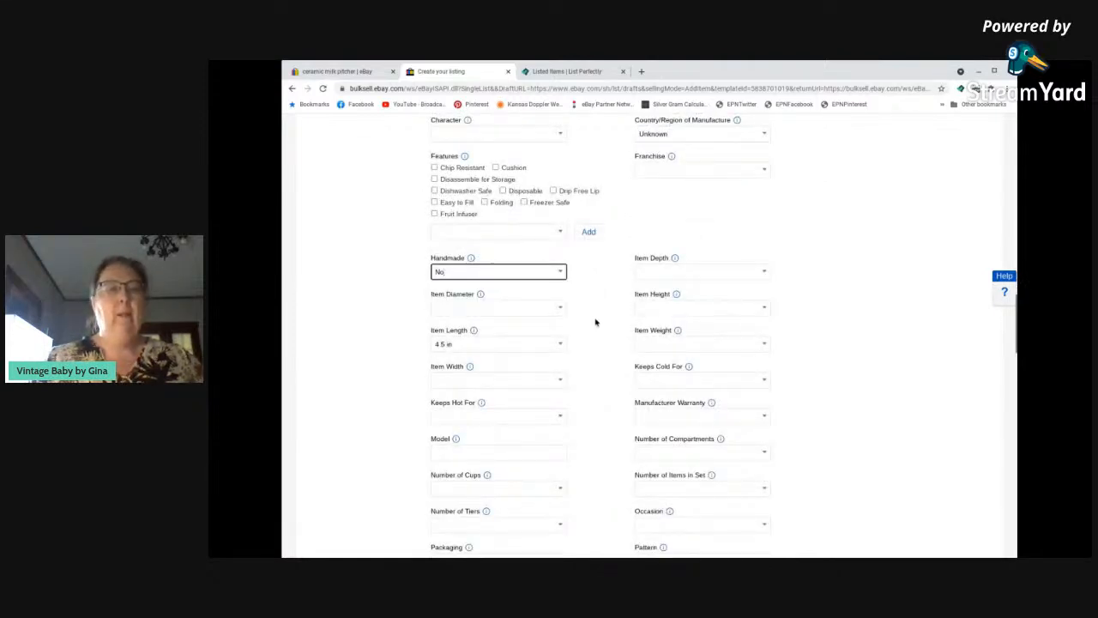
# Enter an Item Height of 4.5" and an Item Diameter of 3" in the item specifics.
pyautogui.scroll(-1, 594, 320)
pyautogui.click(763, 266)
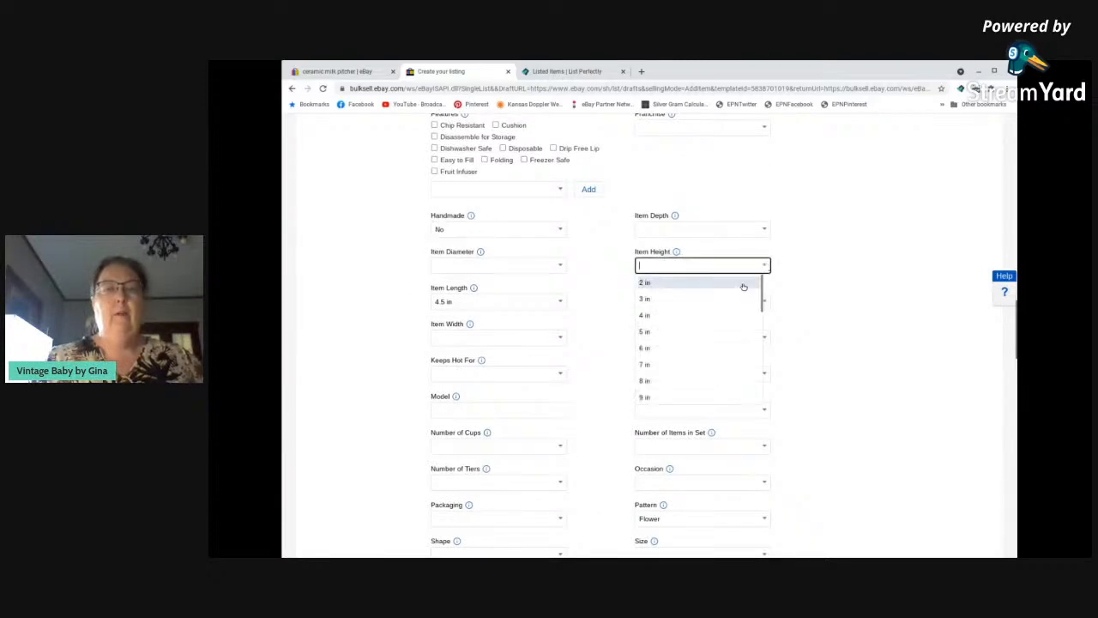
pyautogui.write('4.5')
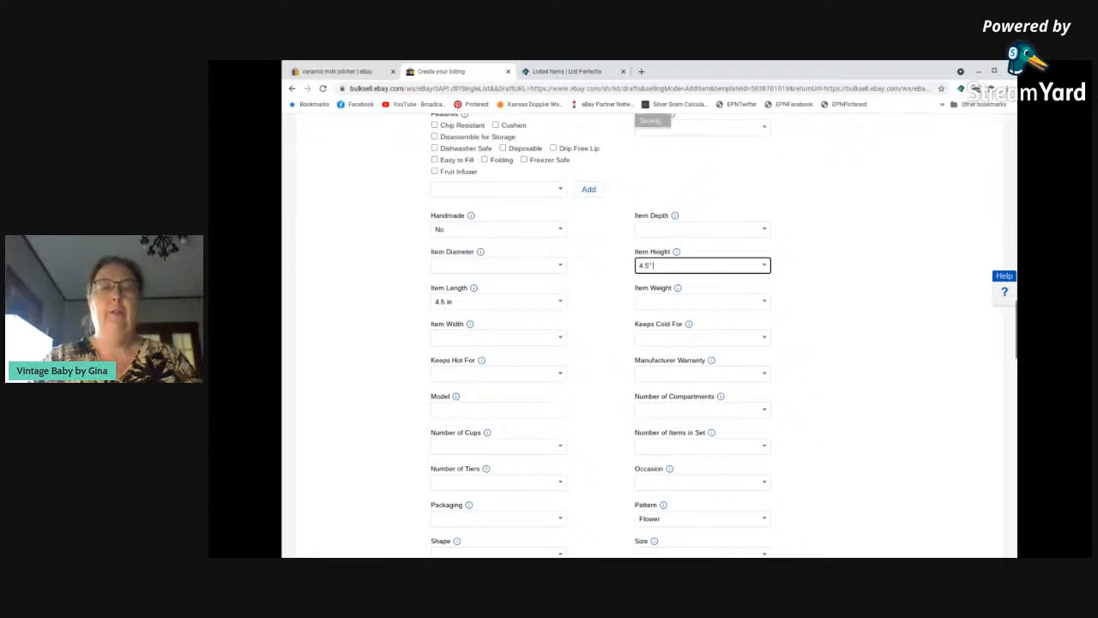
pyautogui.click(587, 306)
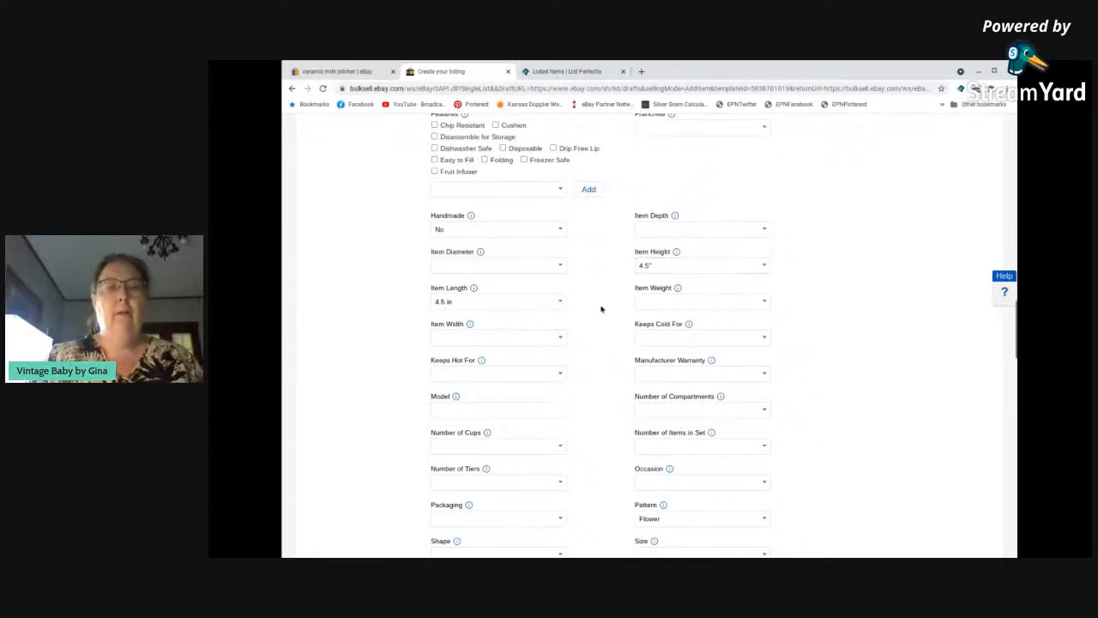
pyautogui.click(500, 265)
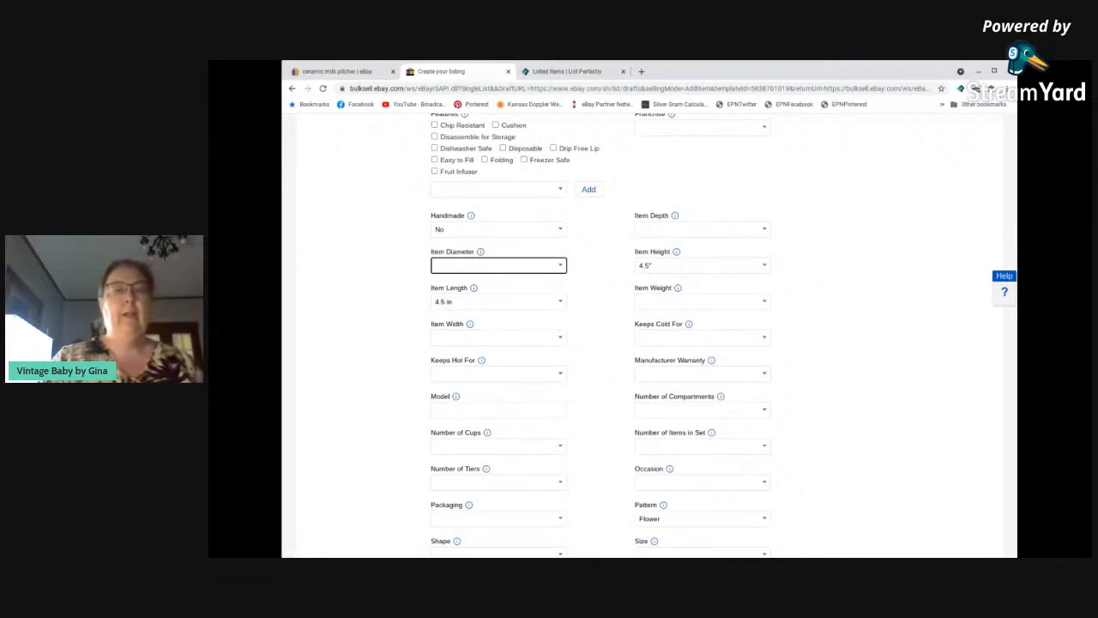
pyautogui.write('3"')
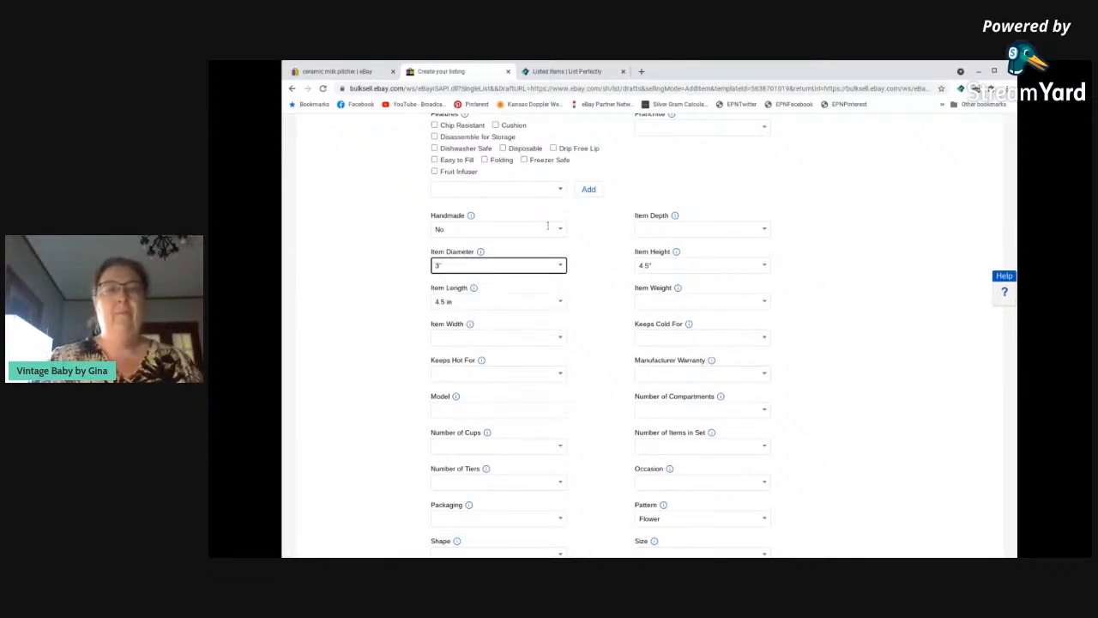
pyautogui.click(807, 249)
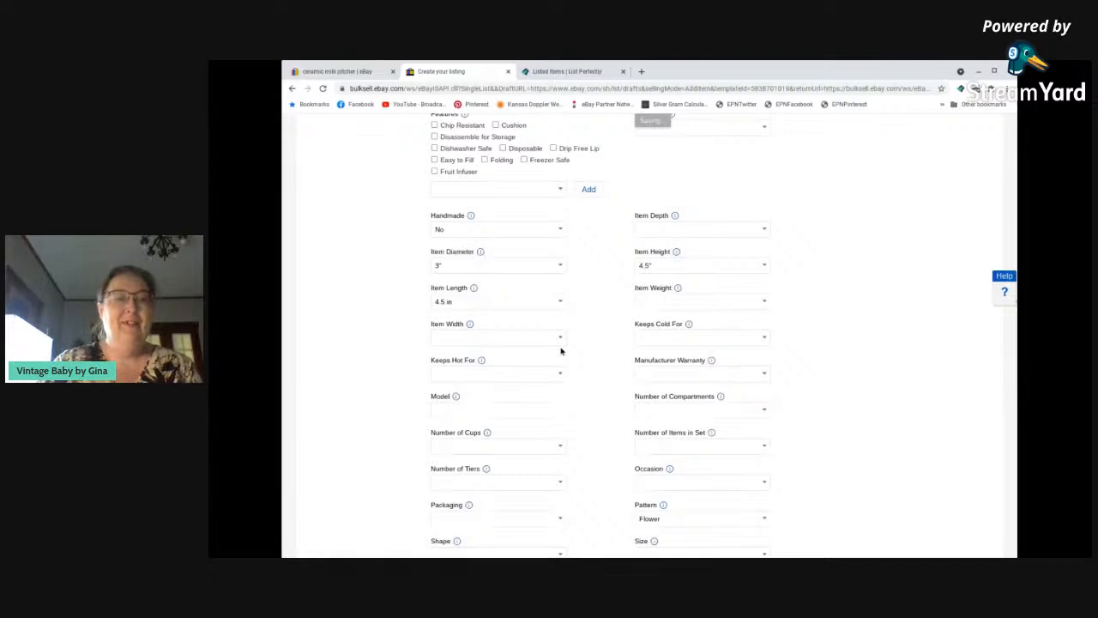
# Review the remaining item specifics and check the choices offered for Number of Items in Set.
pyautogui.scroll(-3, 592, 349)
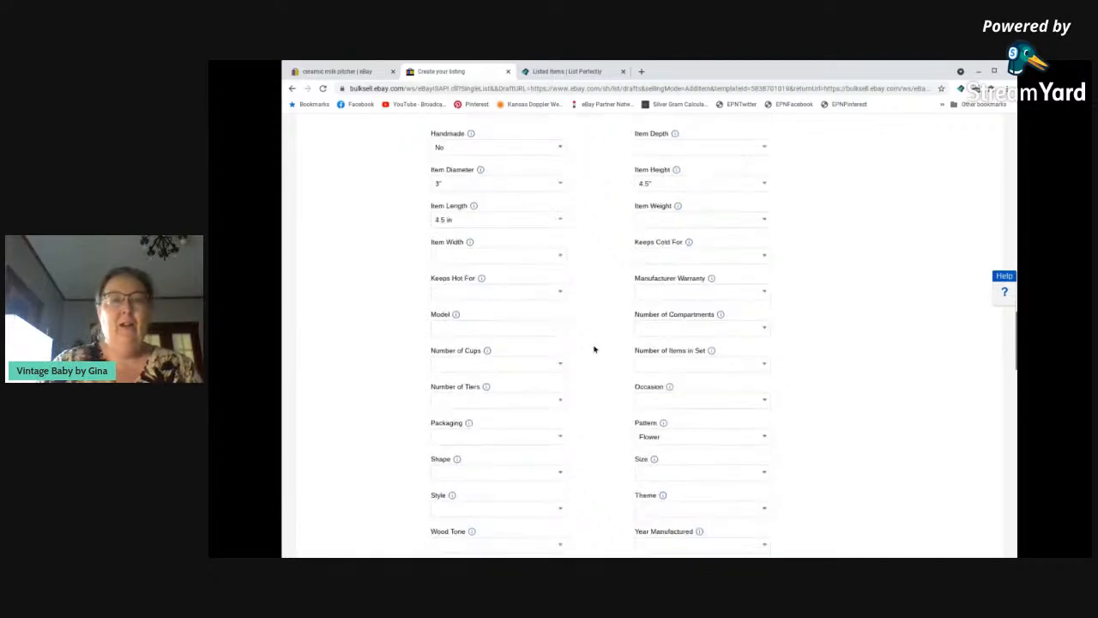
pyautogui.scroll(-2, 581, 342)
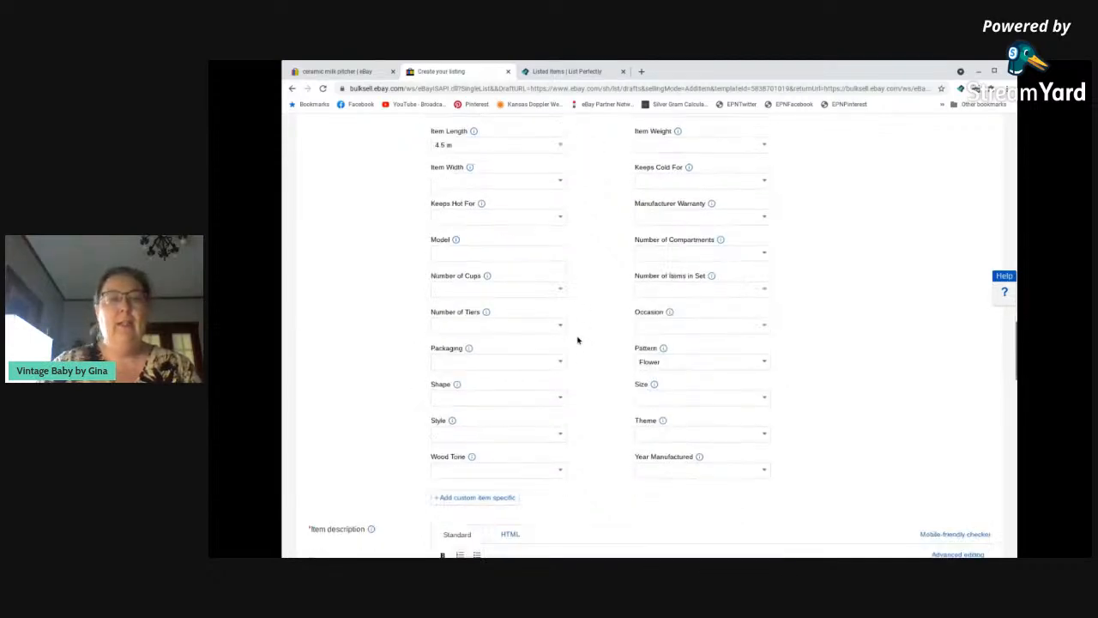
pyautogui.scroll(-1, 577, 341)
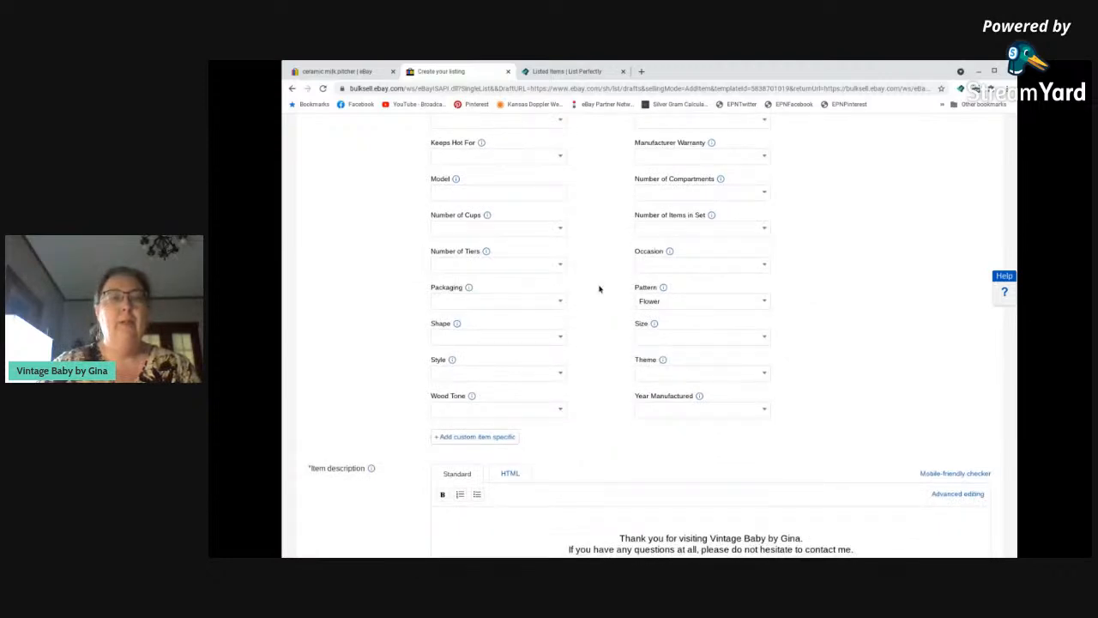
pyautogui.scroll(-1, 598, 306)
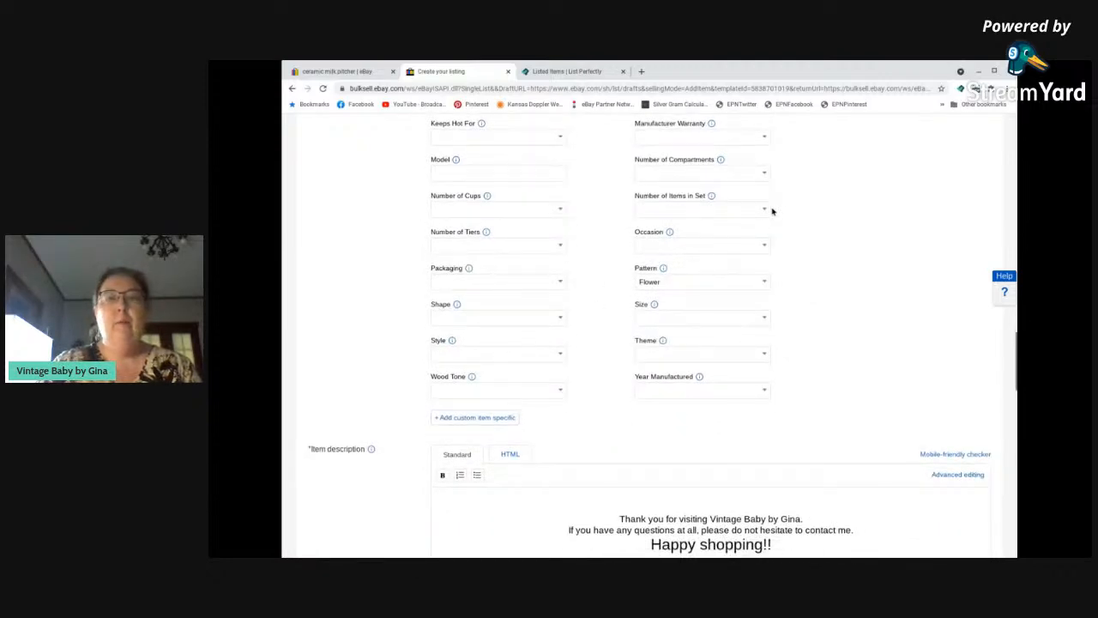
pyautogui.click(765, 212)
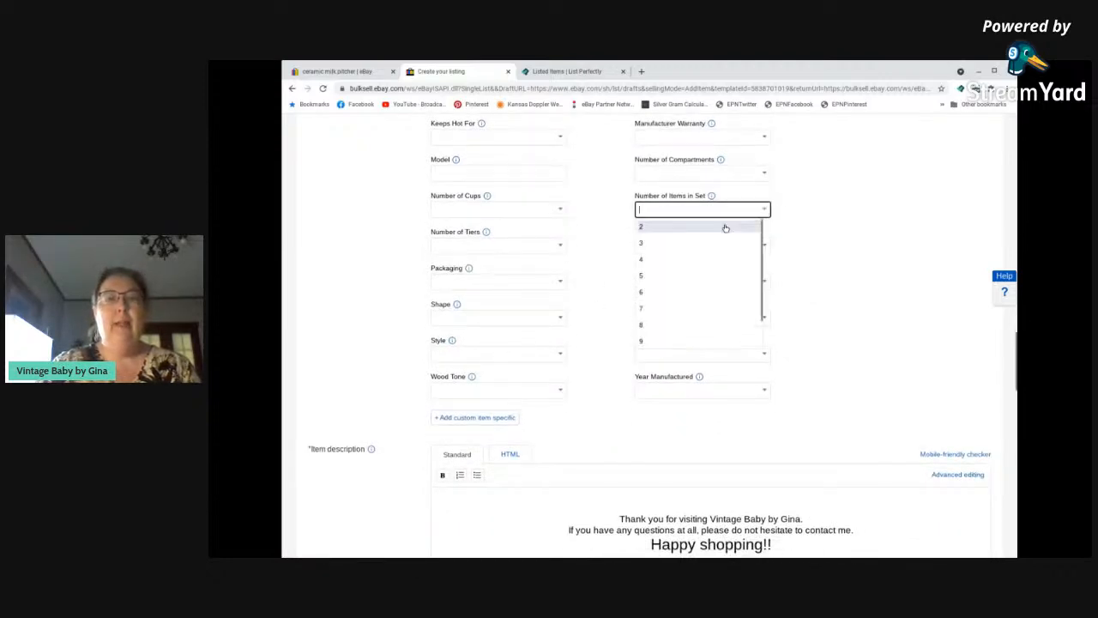
pyautogui.click(797, 222)
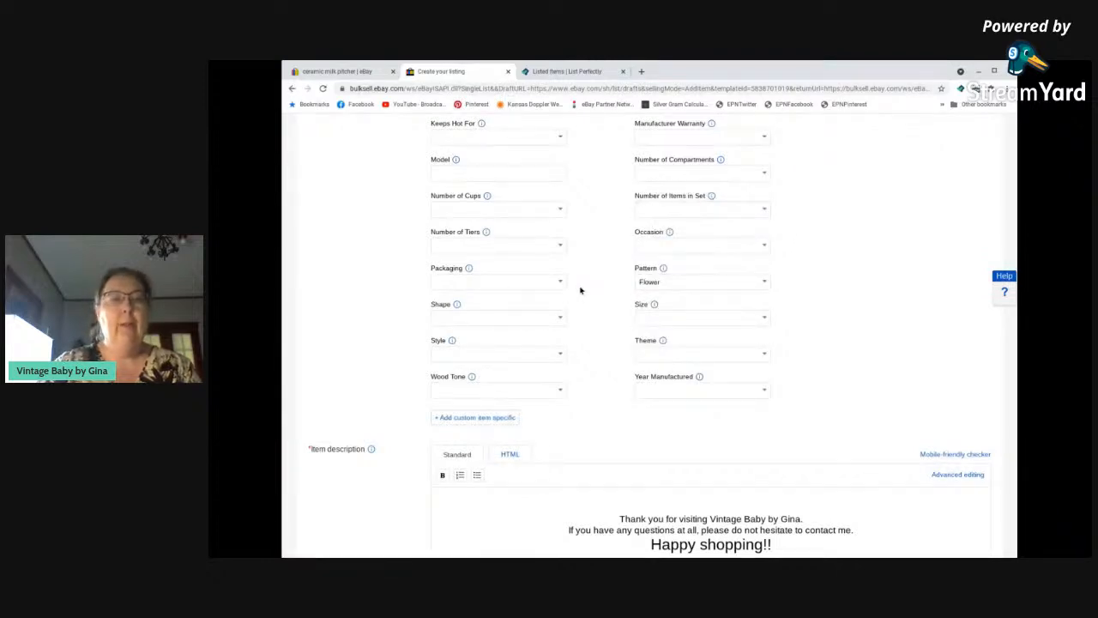
# Paste "Vintage Unmarked Milk Pitcher or Creamer, White with Flowers, Blue Trim, 4.5" T" above the thank-you text in the item description, followed by a blank line.
pyautogui.scroll(-1, 583, 291)
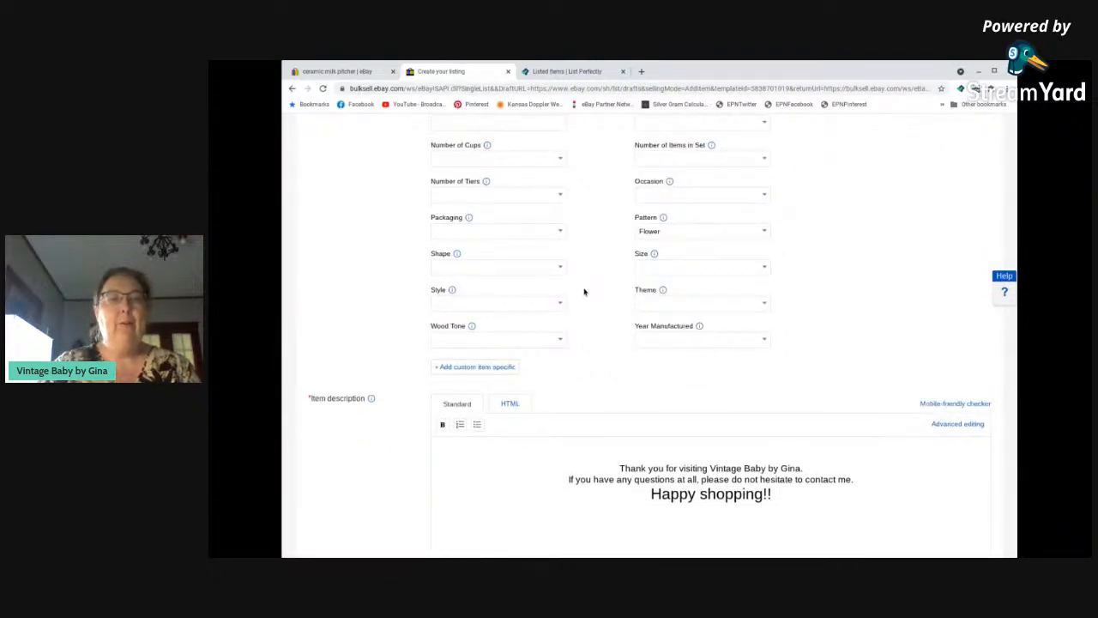
pyautogui.scroll(-1, 583, 292)
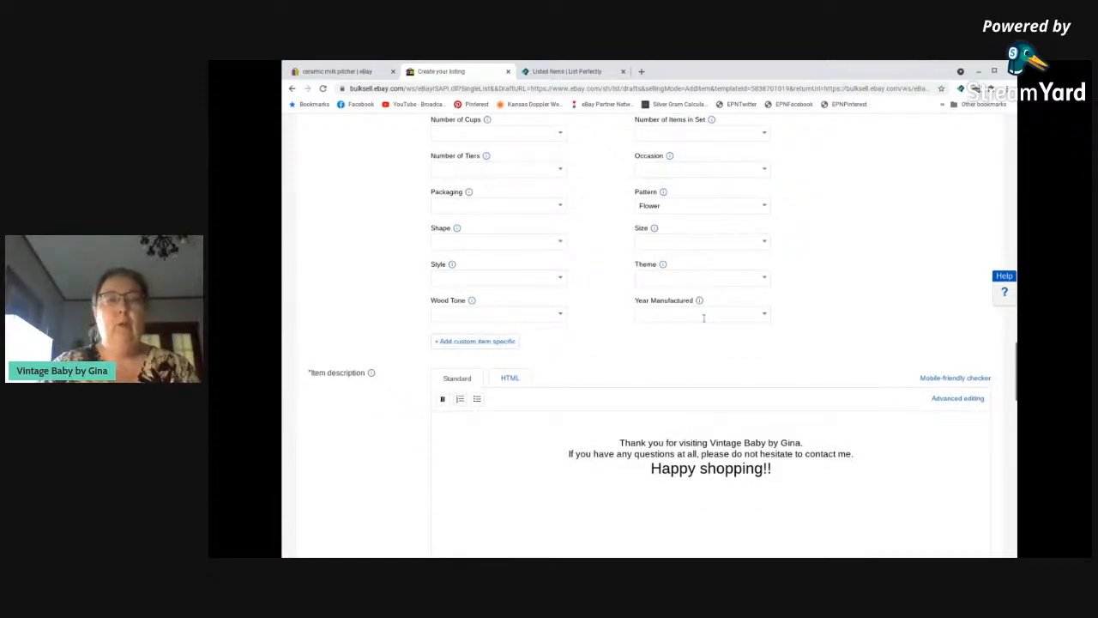
pyautogui.click(696, 419)
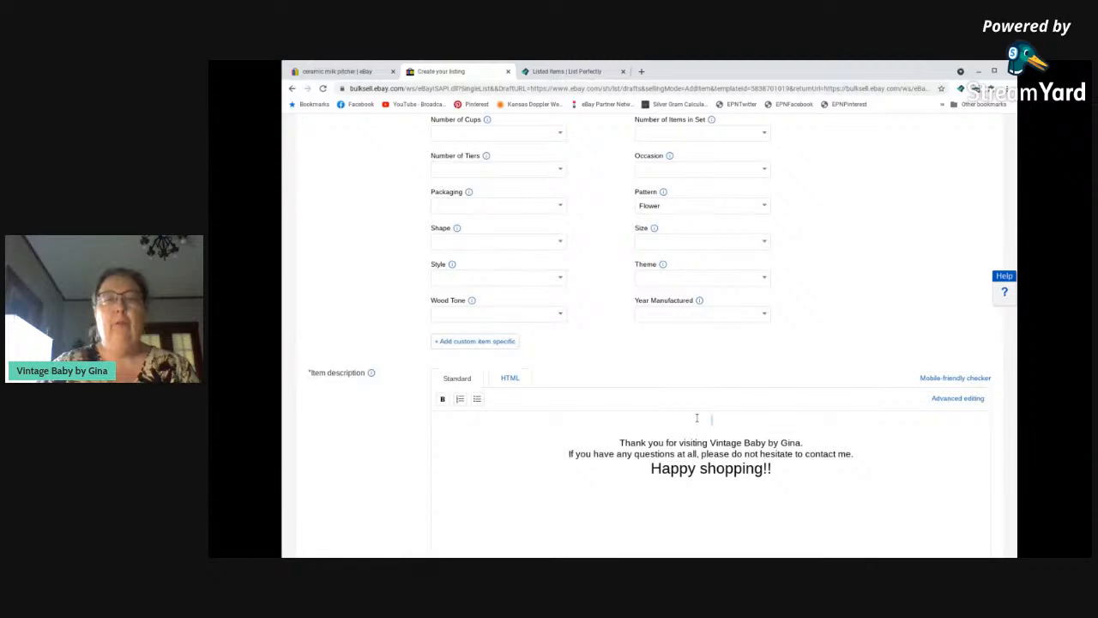
pyautogui.write('Vintage Unmarked Milk Pitcher or Creamer, White with Flowers, Blue Trim, 4.5" T')
pyautogui.press('Return')
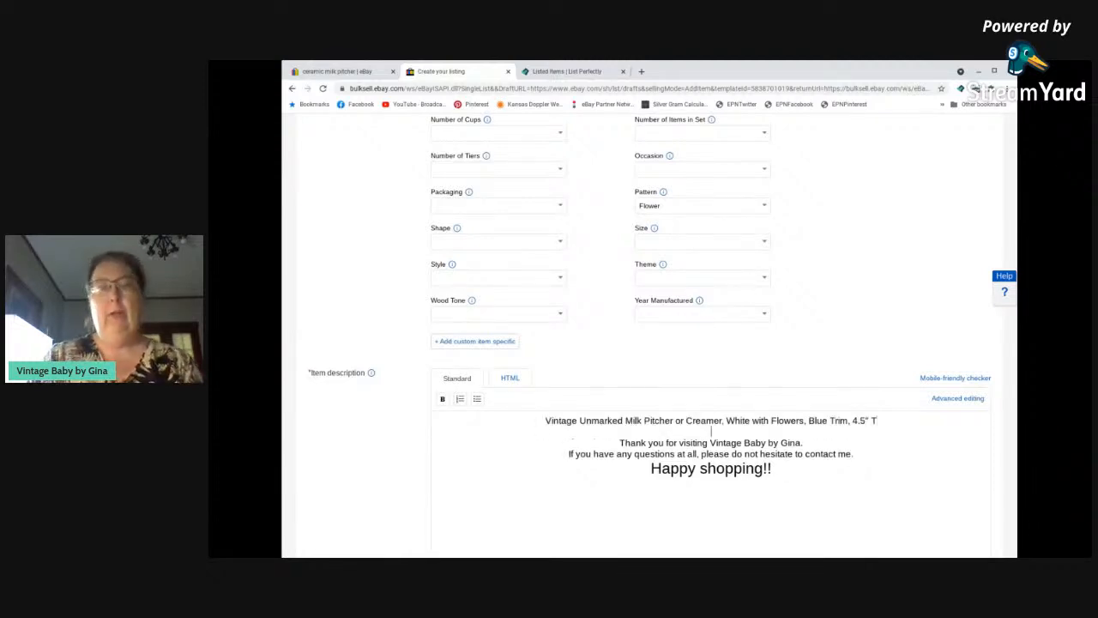
pyautogui.press('Return')
# Copy the full condition description text into the item description, between the title line and the thank-you text.
pyautogui.scroll(10, 410, 220)
pyautogui.scroll(15, 412, 221)
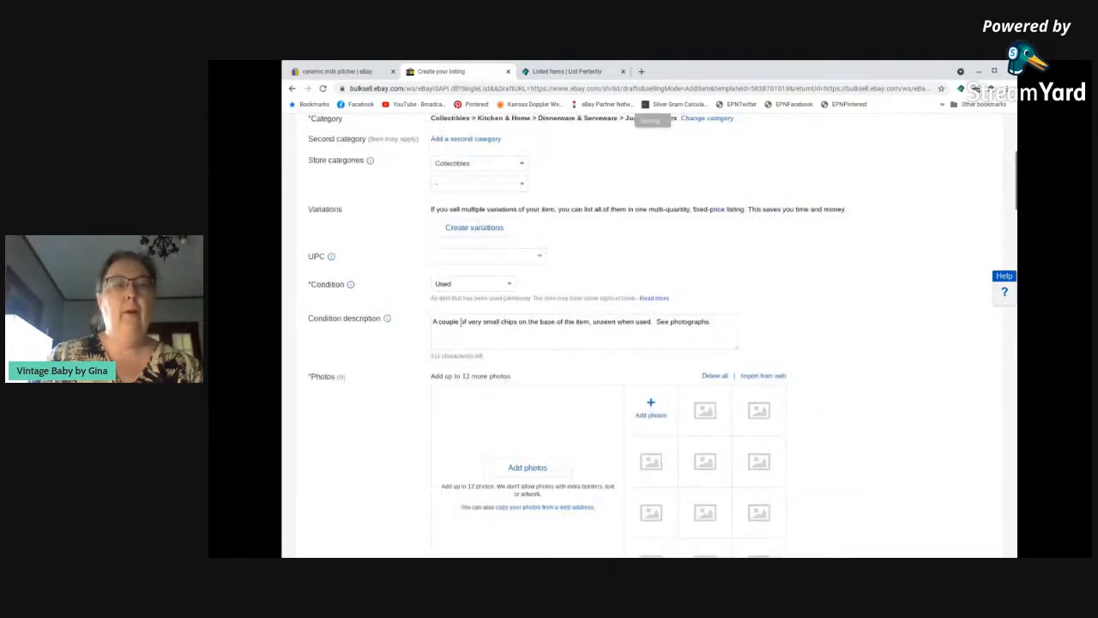
pyautogui.click(462, 321)
pyautogui.hotkey('ctrl', 'a')
pyautogui.hotkey('ctrl', 'c')
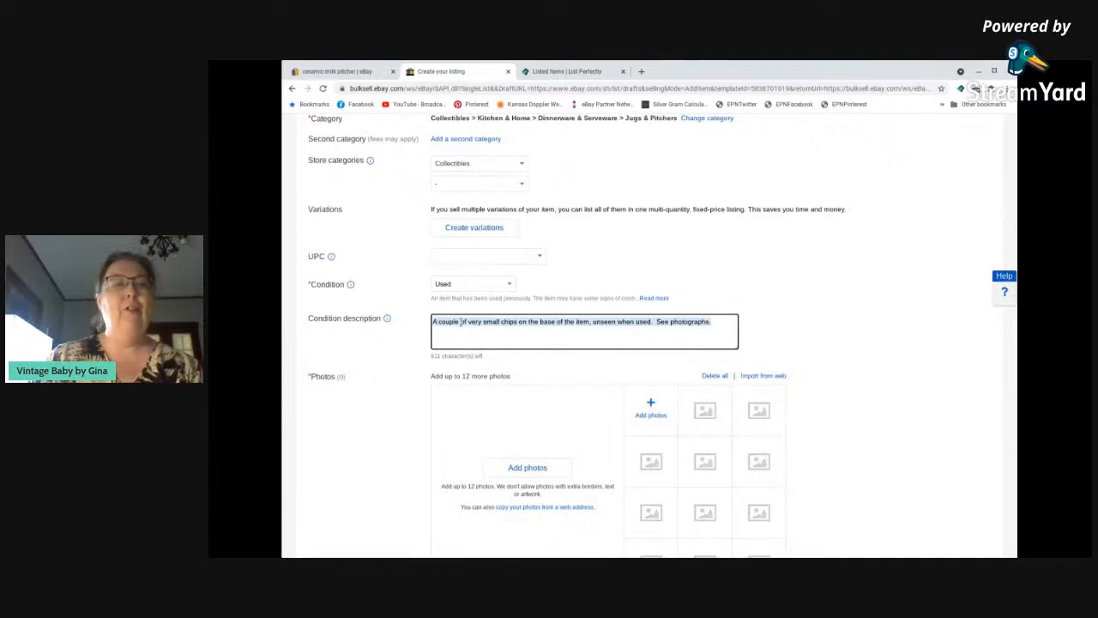
pyautogui.scroll(-10, 461, 322)
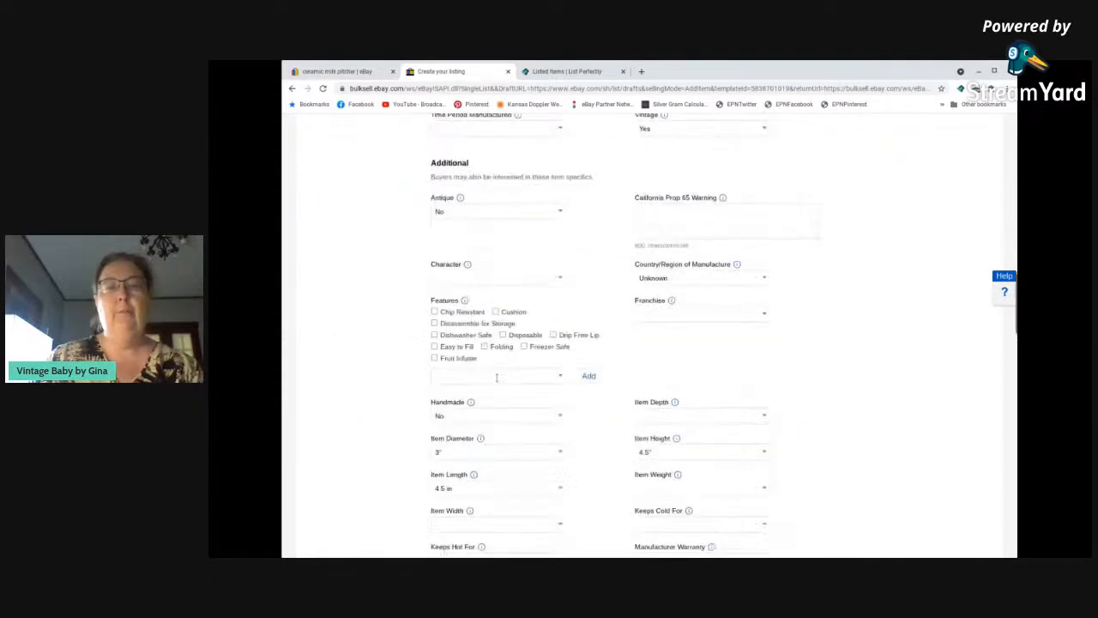
pyautogui.scroll(-5, 496, 378)
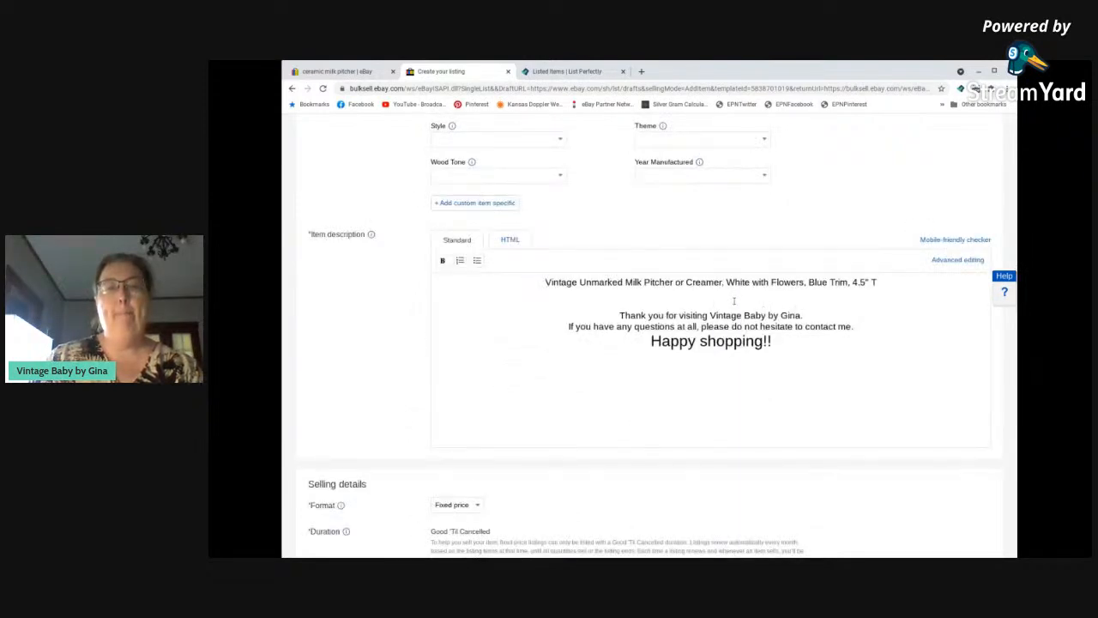
pyautogui.hotkey('ctrl', 'v')
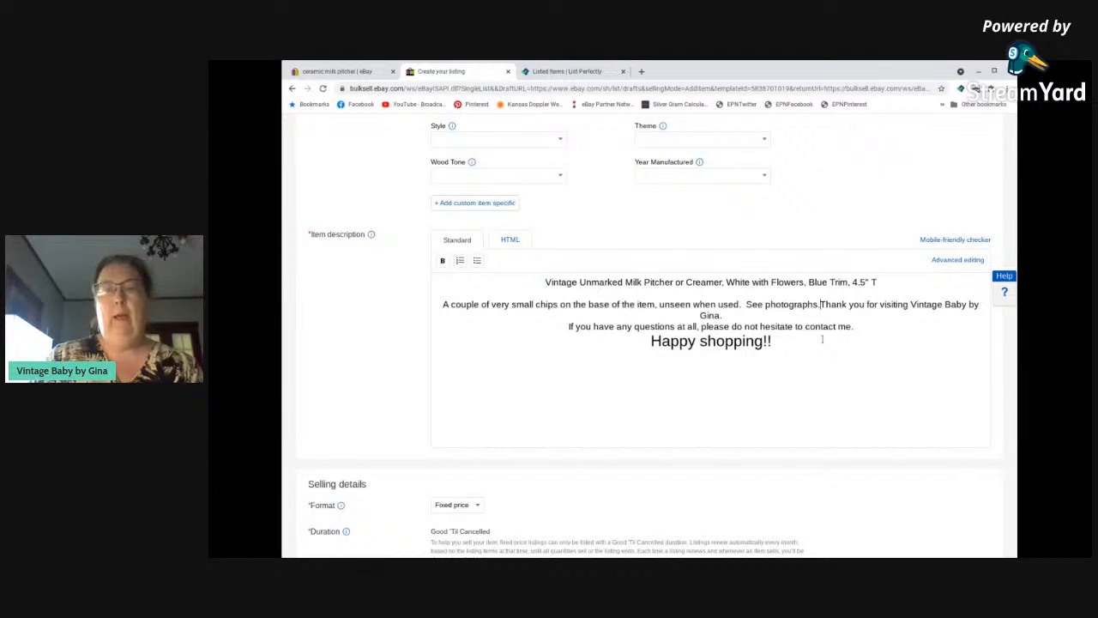
pyautogui.press('Return')
pyautogui.press('Return')
pyautogui.press('BackSpace')
pyautogui.press('BackSpace')
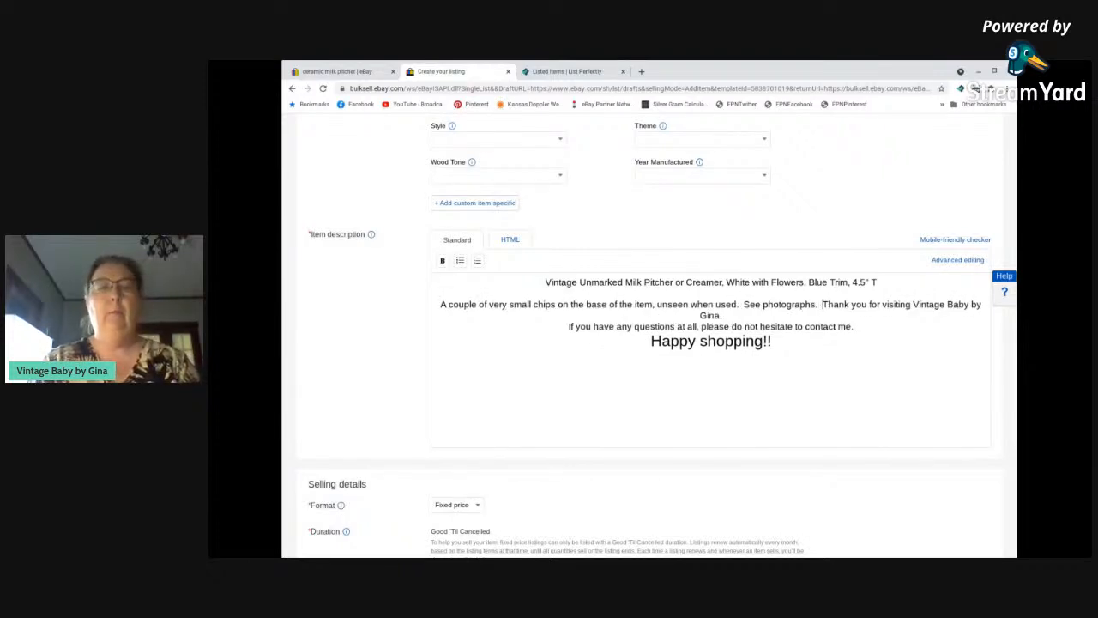
# Add "Diameter is 3" at top." after the chips note and separate it from the thank-you text with a blank line.
pyautogui.write('Diameter is ')
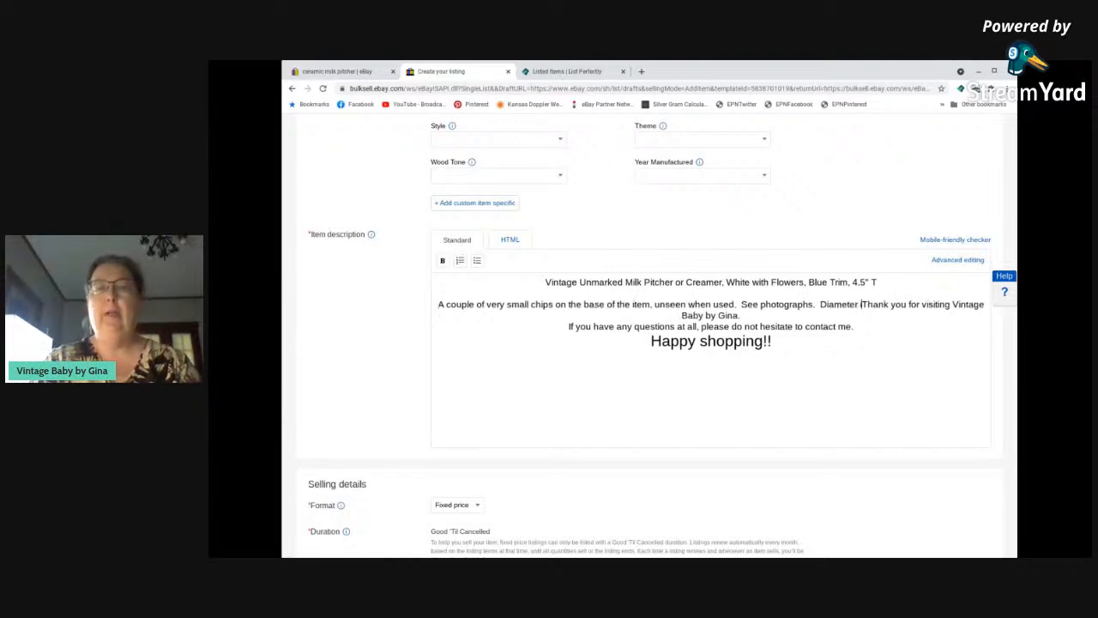
pyautogui.write('3" at top')
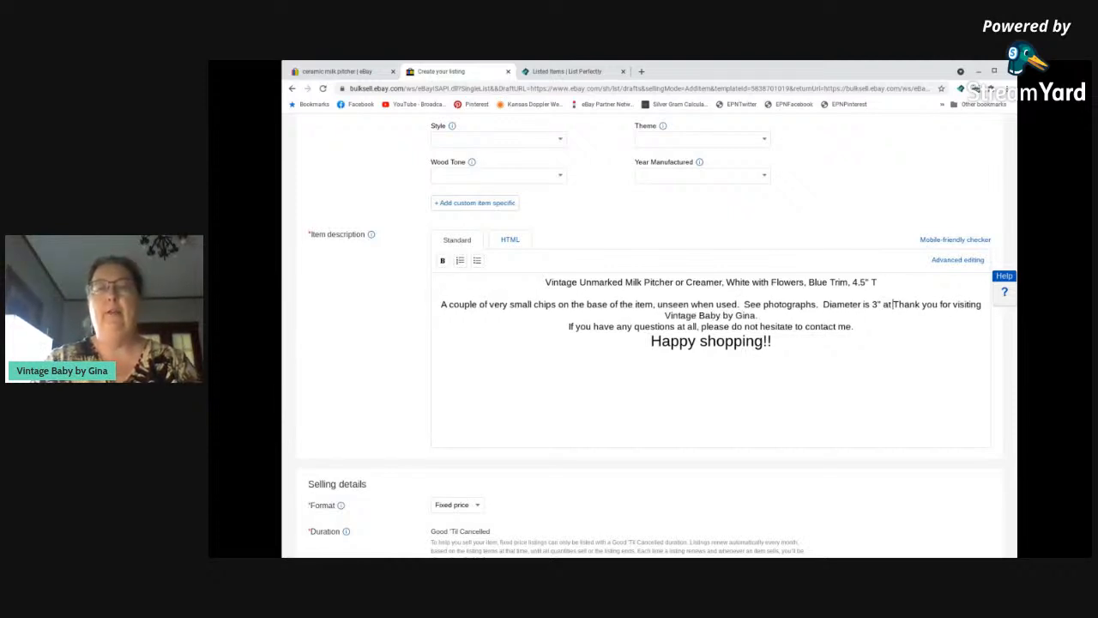
pyautogui.write('.')
pyautogui.press('Return')
pyautogui.press('Return')
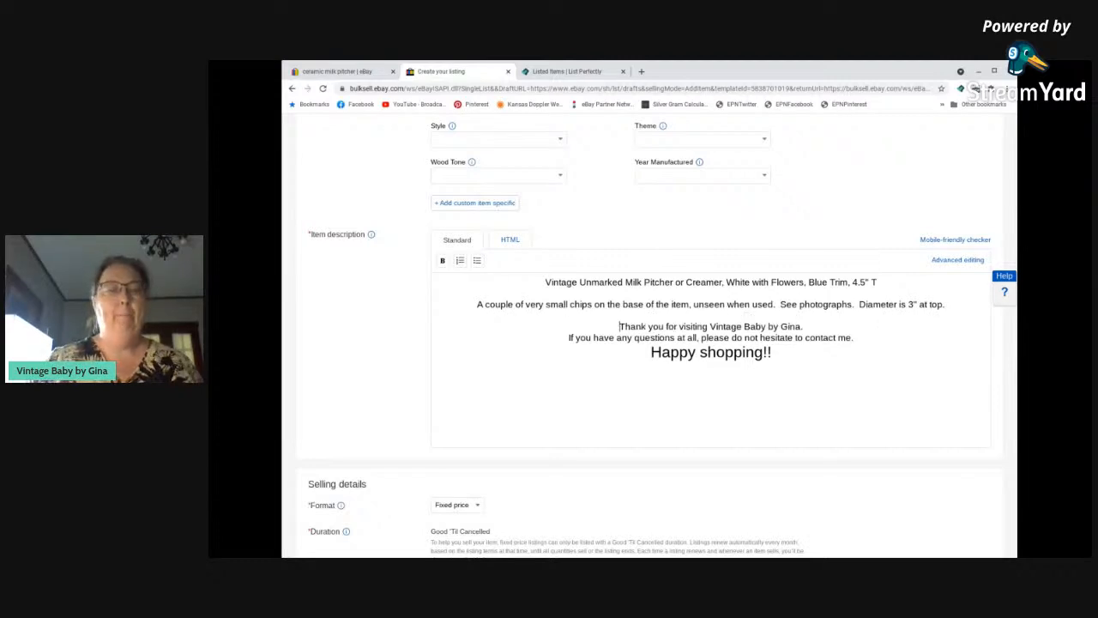
# Set the Buy It Now price to $17.99 in the selling details.
pyautogui.scroll(-3, 652, 437)
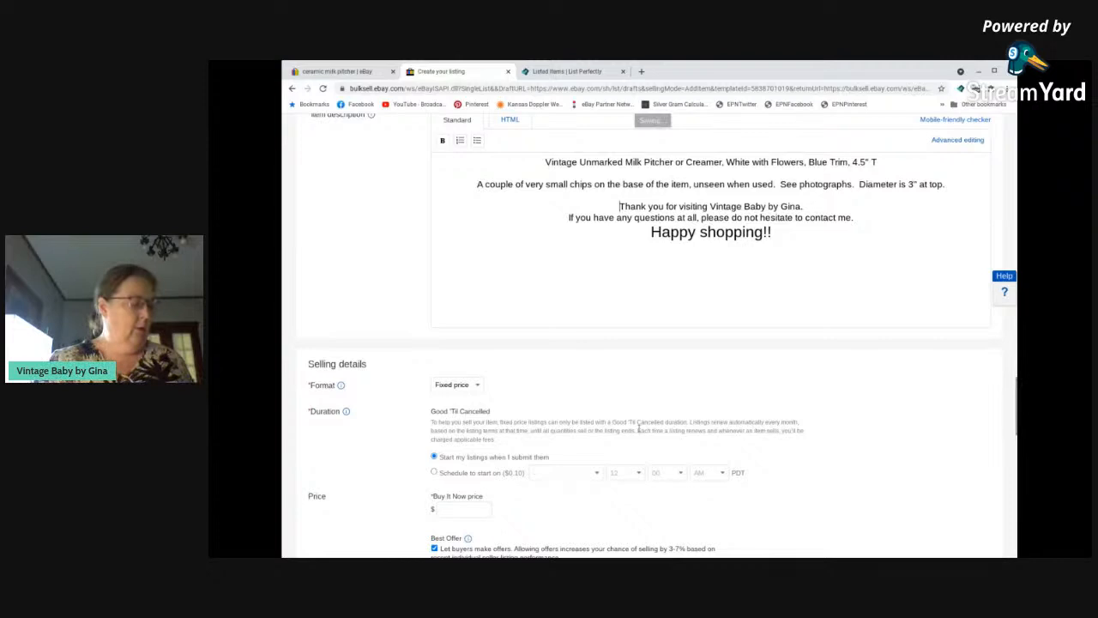
pyautogui.scroll(-4, 489, 491)
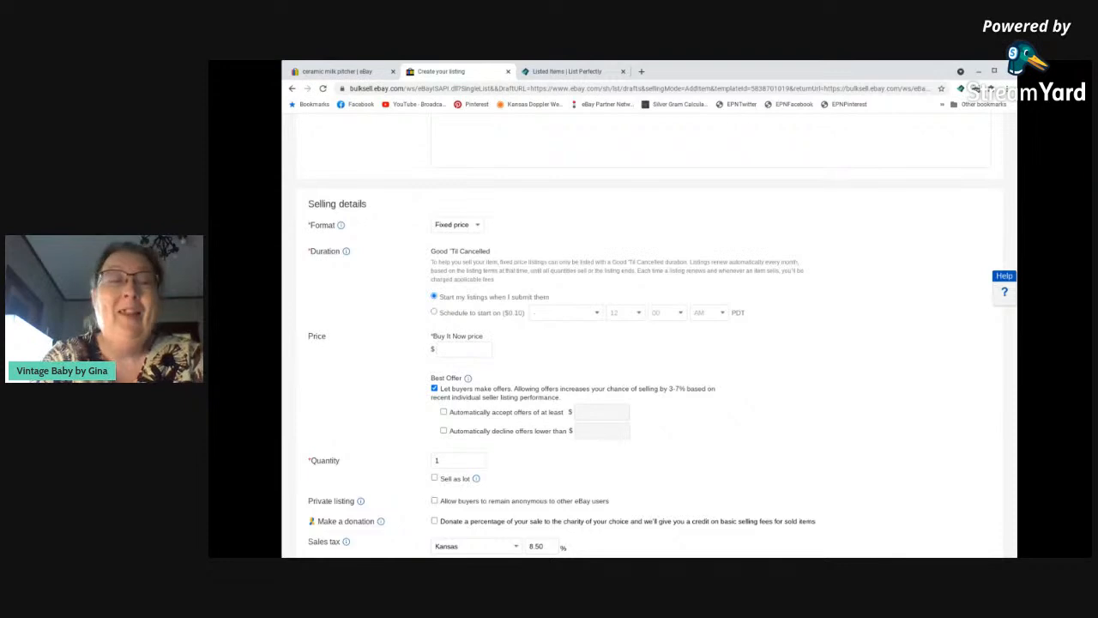
pyautogui.scroll(-1, 549, 366)
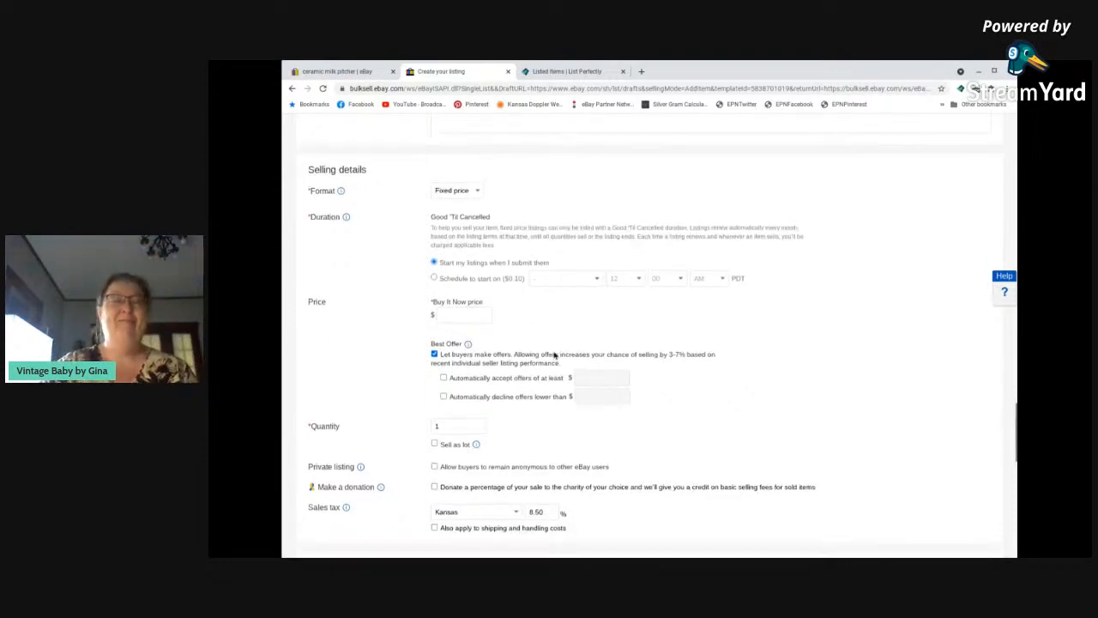
pyautogui.click(478, 310)
pyautogui.write('17.99')
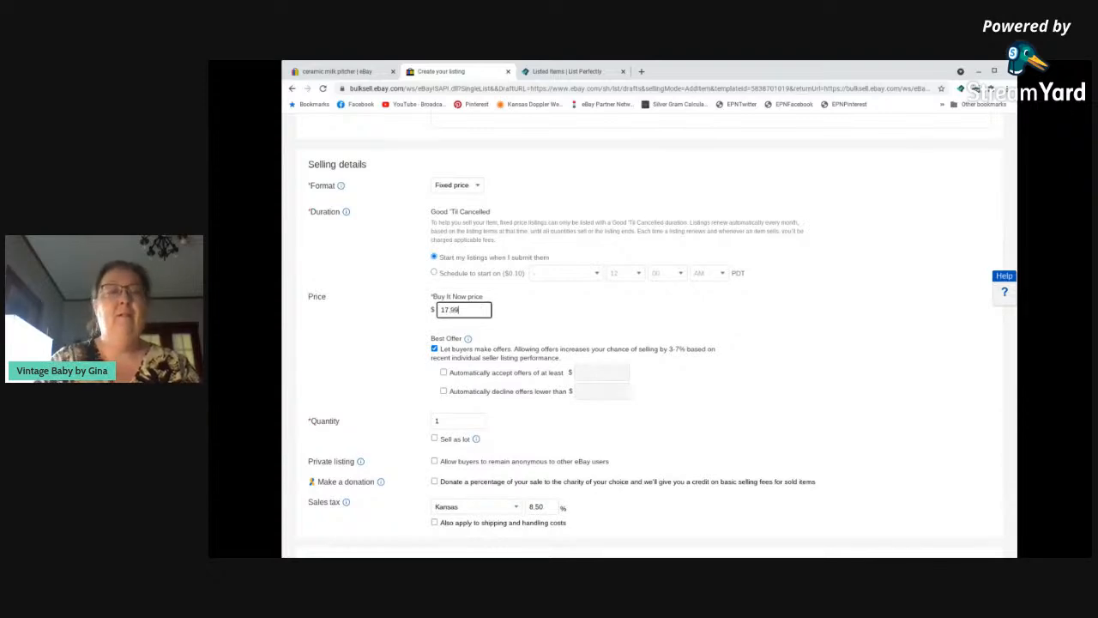
# Set the package weight to the 1+ to 2 lbs range in the shipping details.
pyautogui.scroll(-5, 492, 313)
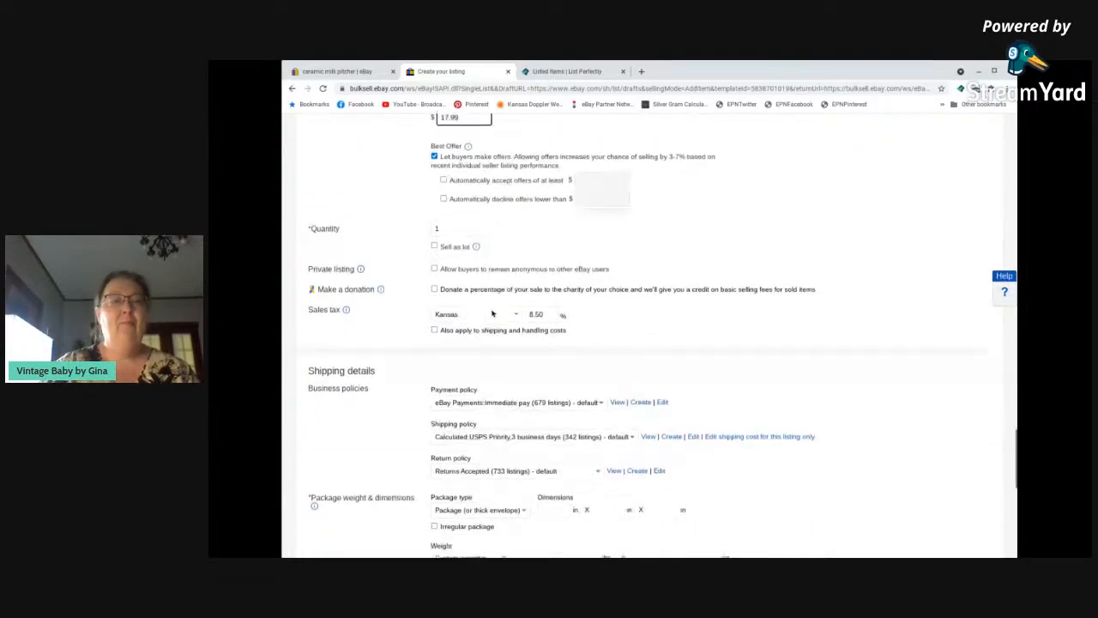
pyautogui.scroll(-4, 493, 314)
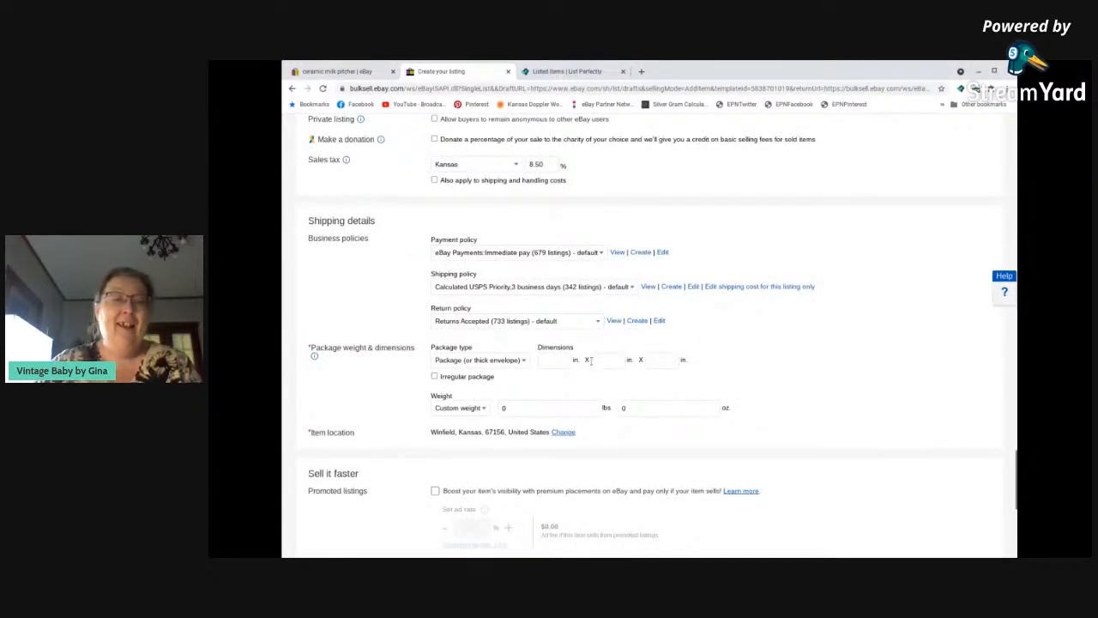
pyautogui.click(486, 409)
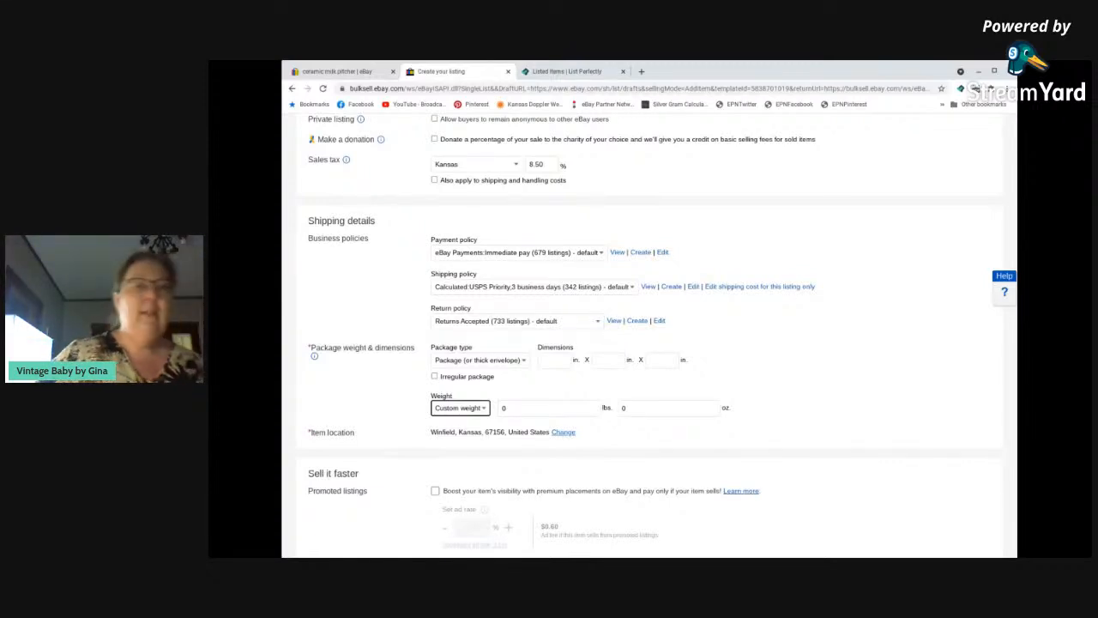
pyautogui.click(445, 267)
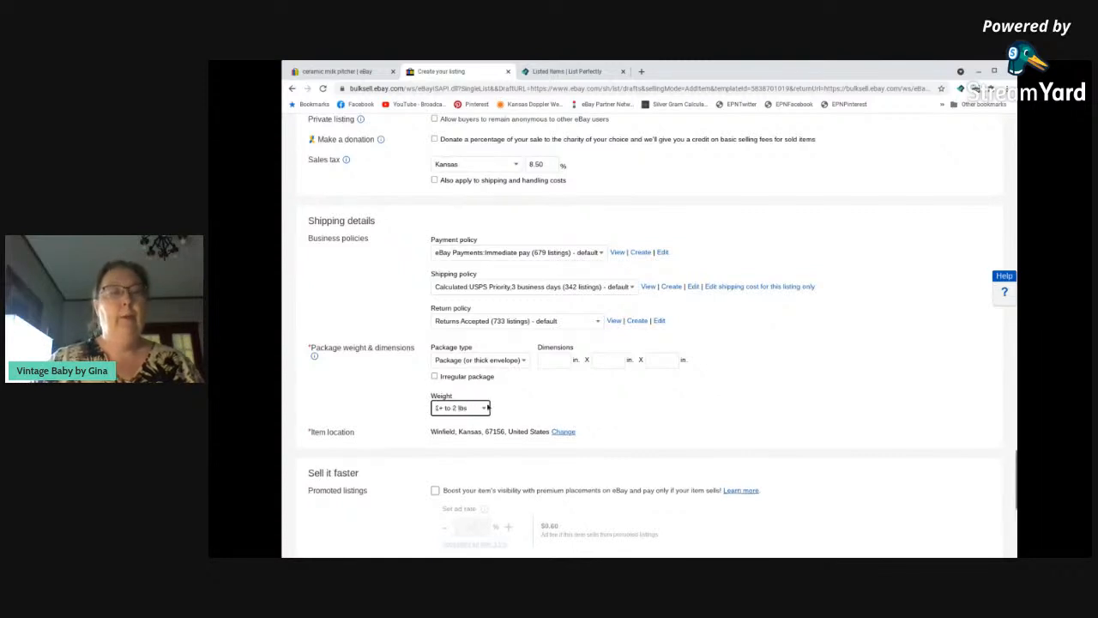
# Turn on promoted listings for the item with a 3% ad rate and save the listing as a draft.
pyautogui.scroll(-3, 497, 402)
pyautogui.click(436, 292)
pyautogui.moveTo(482, 330); pyautogui.dragTo(463, 330)
pyautogui.write('3')
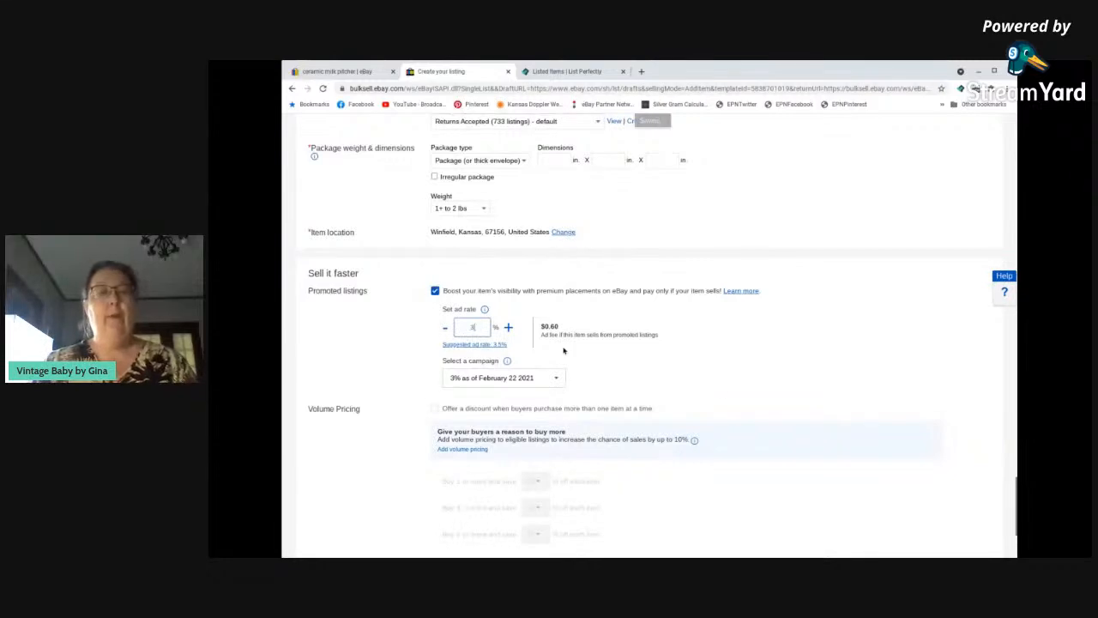
pyautogui.scroll(-3, 730, 386)
pyautogui.click(530, 512)
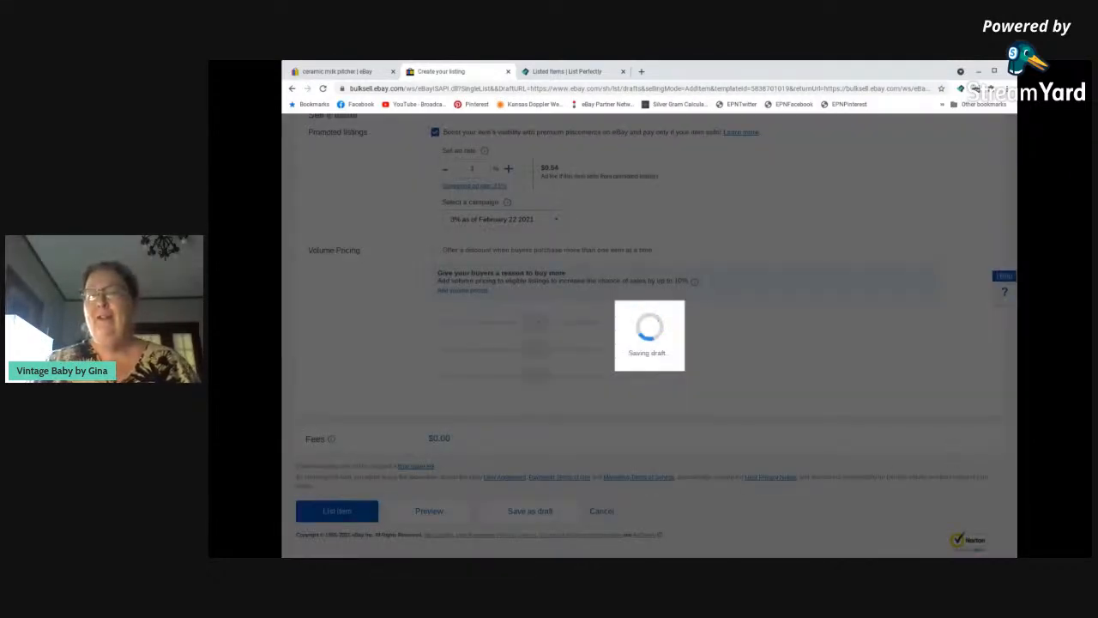
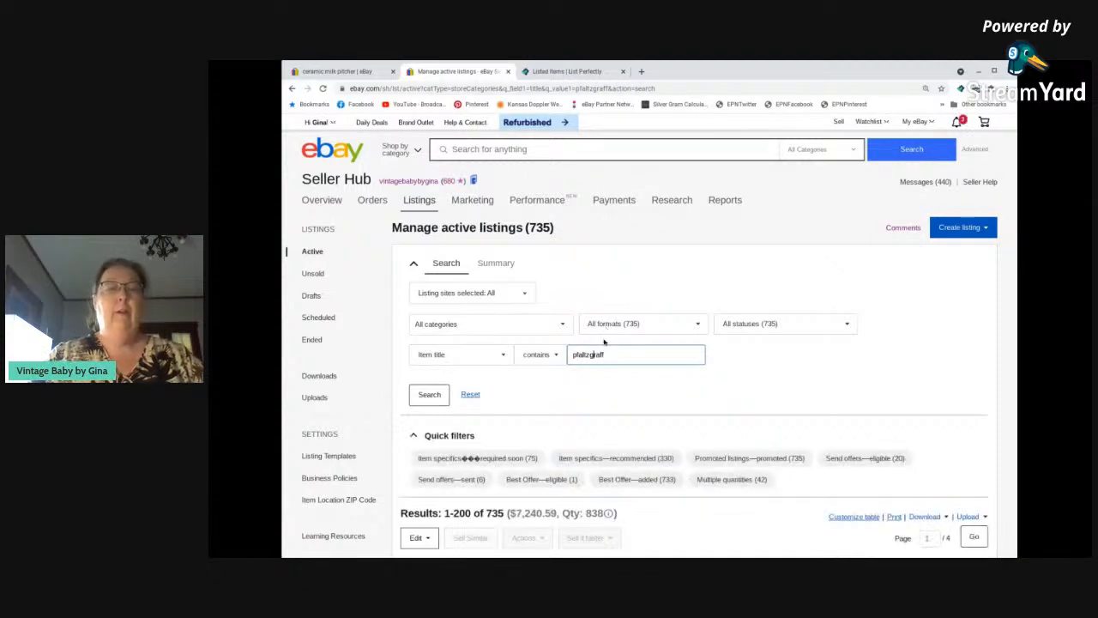
# Look over the active Pfaltzgraff listings and open replacements.com in a new browser tab.
pyautogui.scroll(-3, 625, 360)
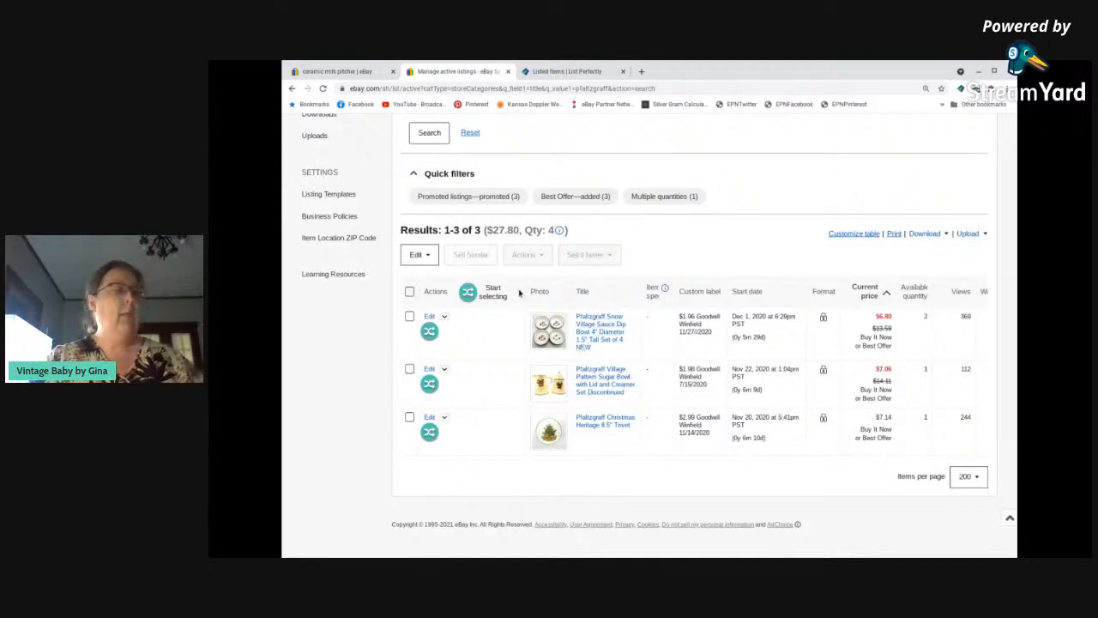
pyautogui.click(641, 72)
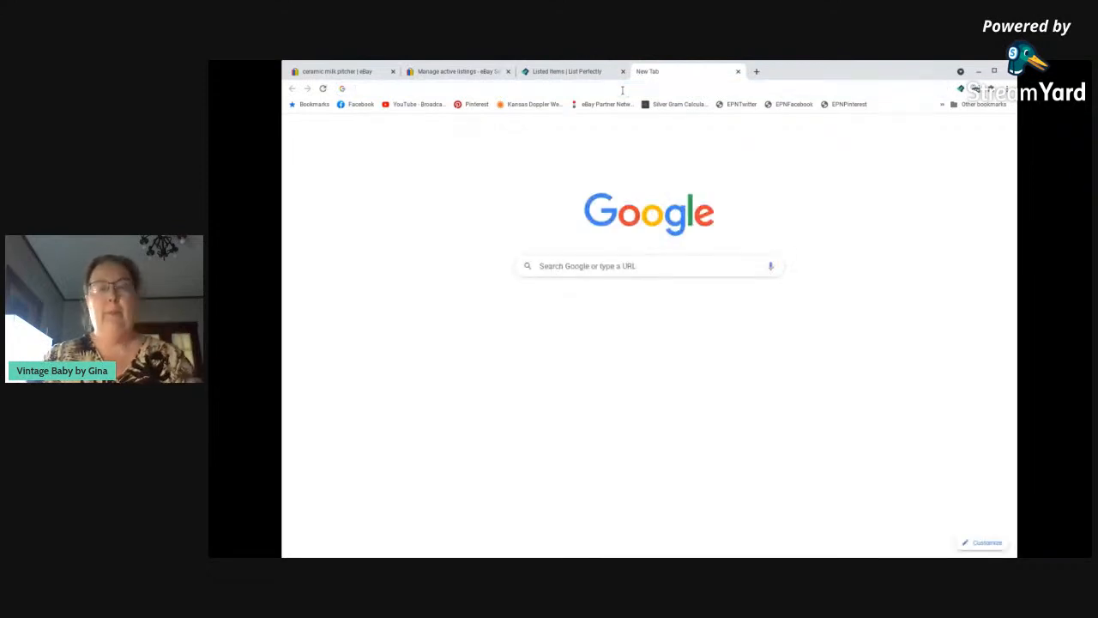
pyautogui.write('replacement')
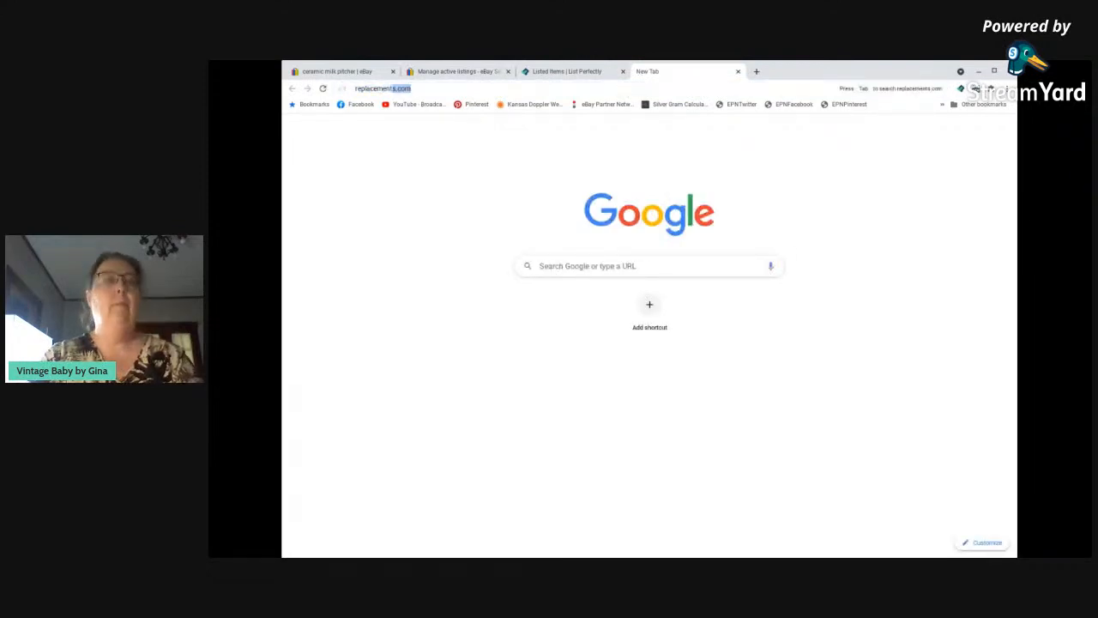
pyautogui.write('s')
pyautogui.press('Return')
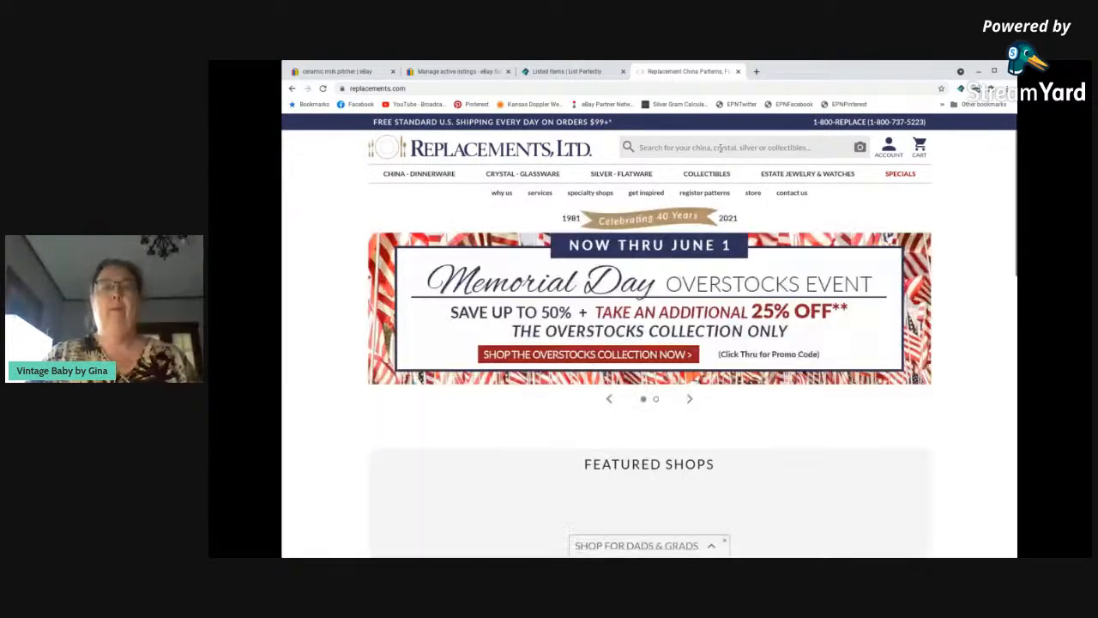
# Search the Replacements, Ltd. site for "pfaltzgraff snow village".
pyautogui.click(721, 148)
pyautogui.write('pfal')
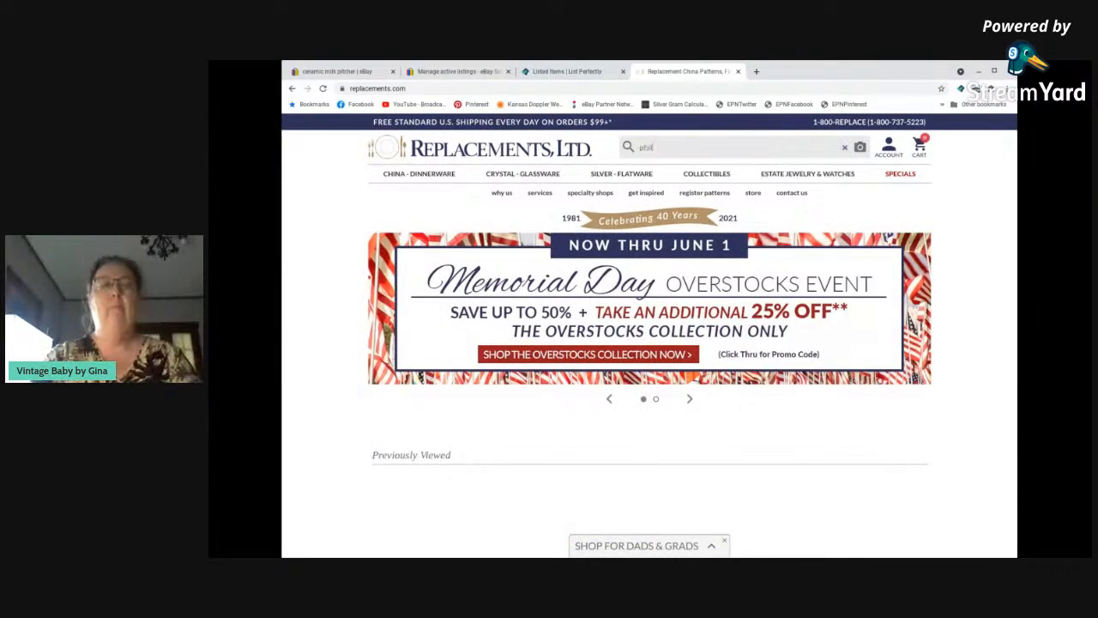
pyautogui.write('tzgr')
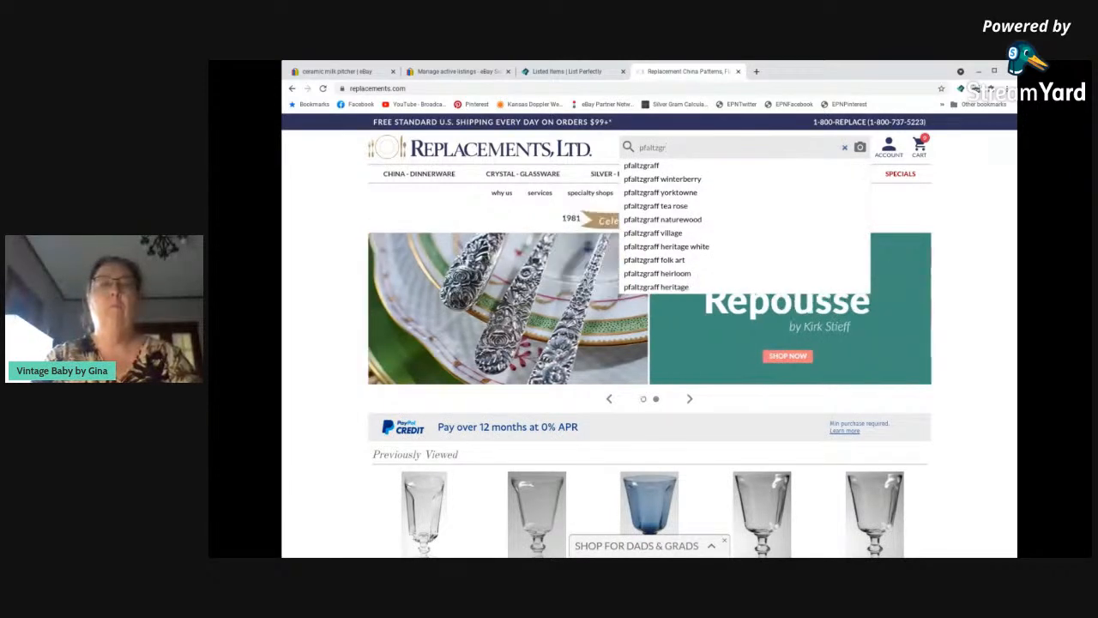
pyautogui.write('aff snow vil')
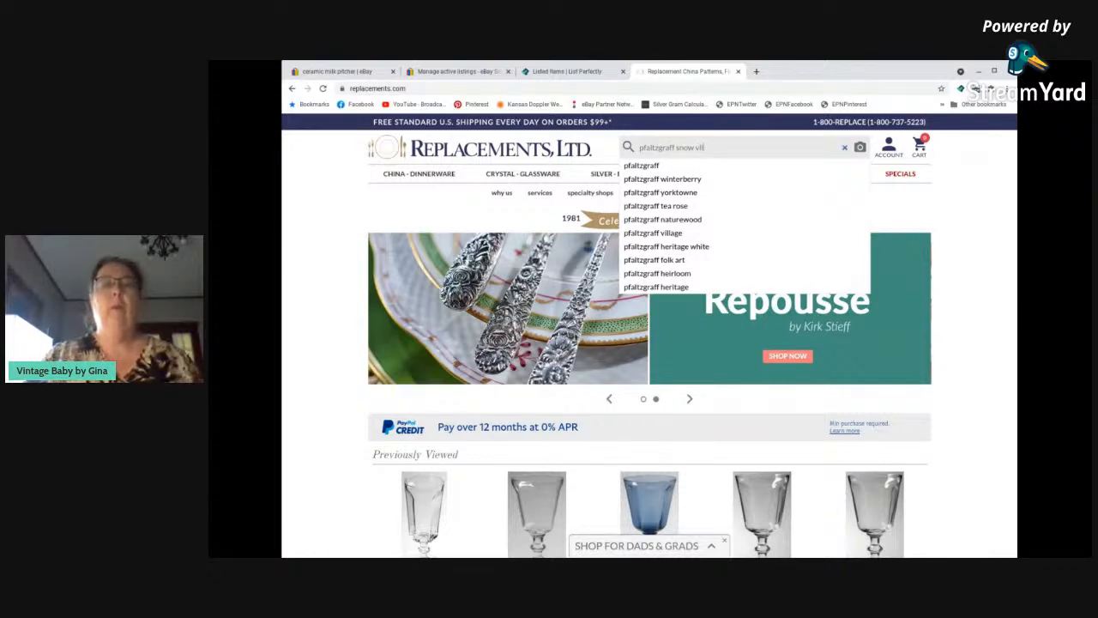
pyautogui.write('lage')
pyautogui.press('Return')
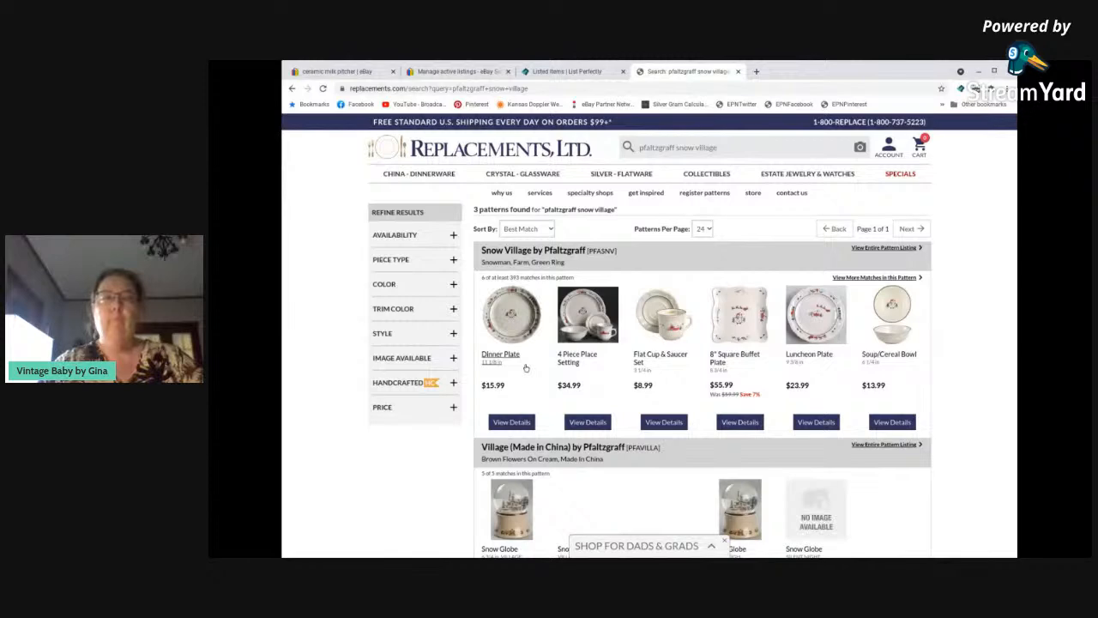
# Browse the Snow Village pattern results and filter them by the Tableware Accessories piece type.
pyautogui.scroll(-2, 526, 367)
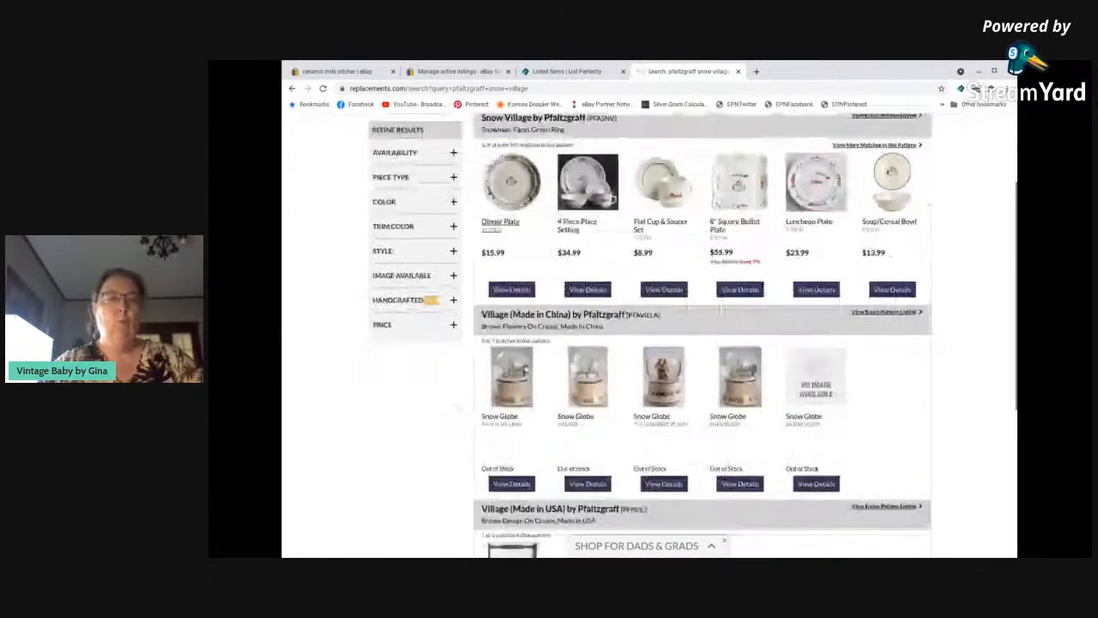
pyautogui.scroll(1, 526, 367)
pyautogui.scroll(1, 526, 367)
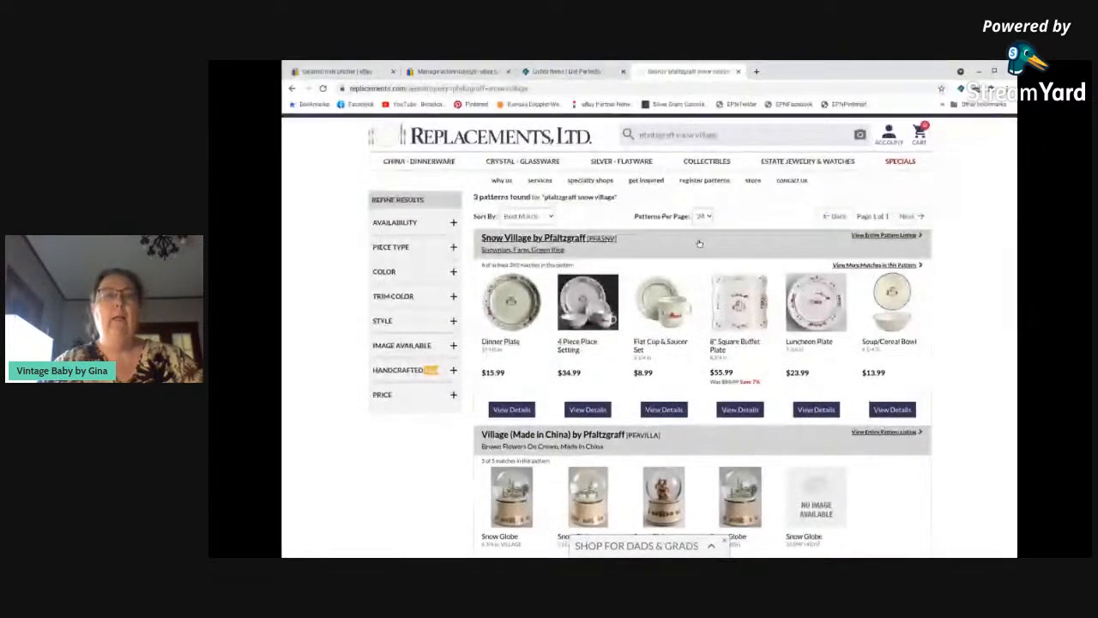
pyautogui.click(452, 247)
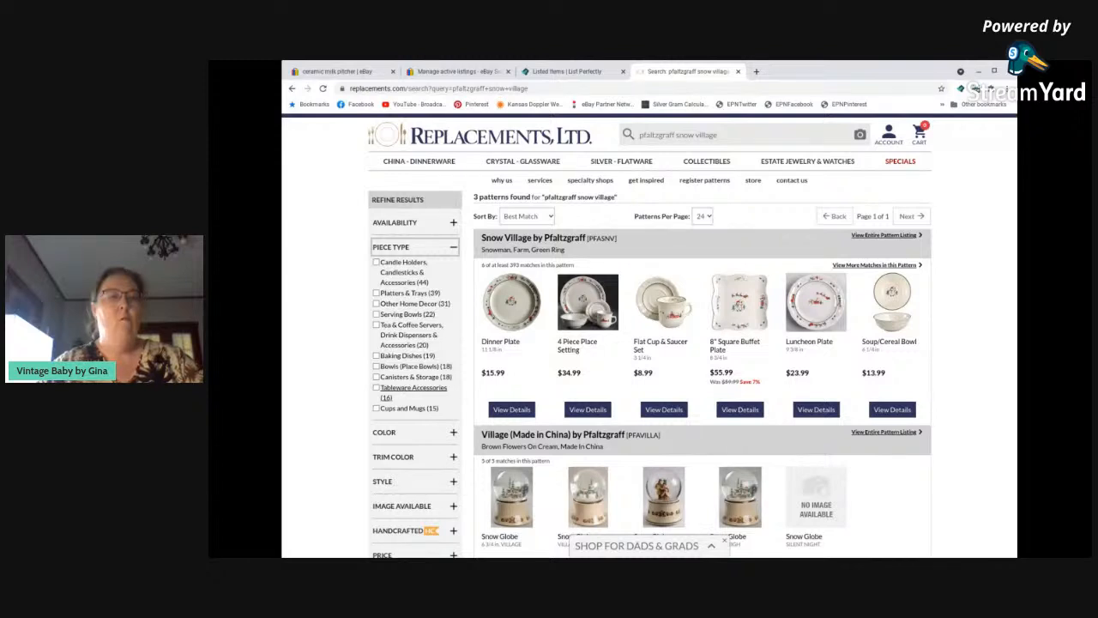
pyautogui.click(403, 388)
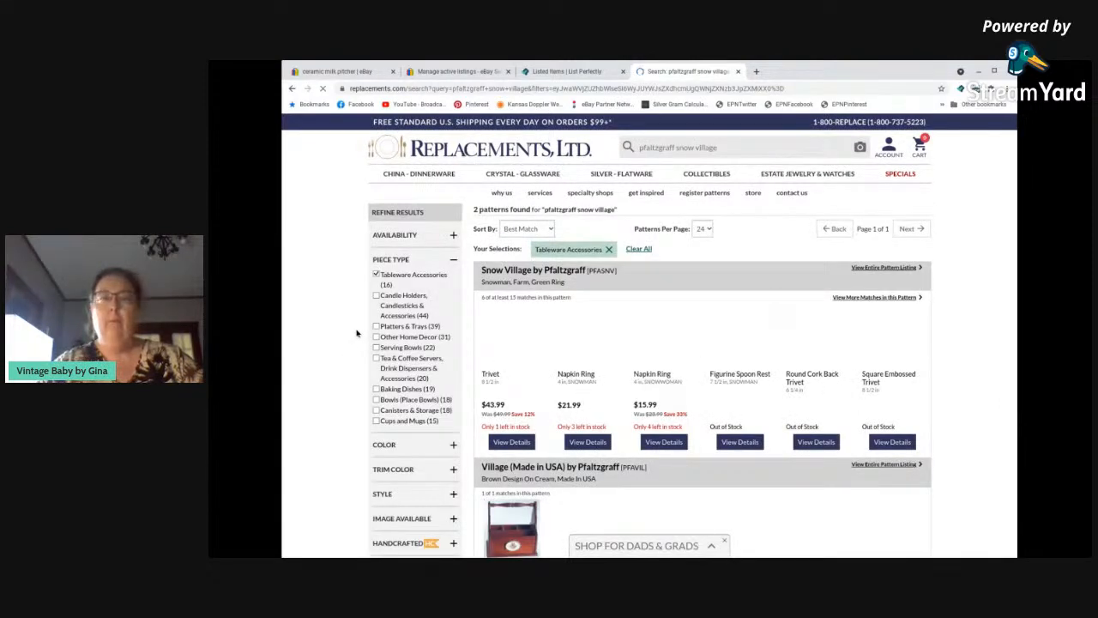
# Check the filtered pieces and extend the Replacements search to "pfaltzgraff snow village gravy boat".
pyautogui.scroll(-4, 620, 361)
pyautogui.scroll(4, 618, 358)
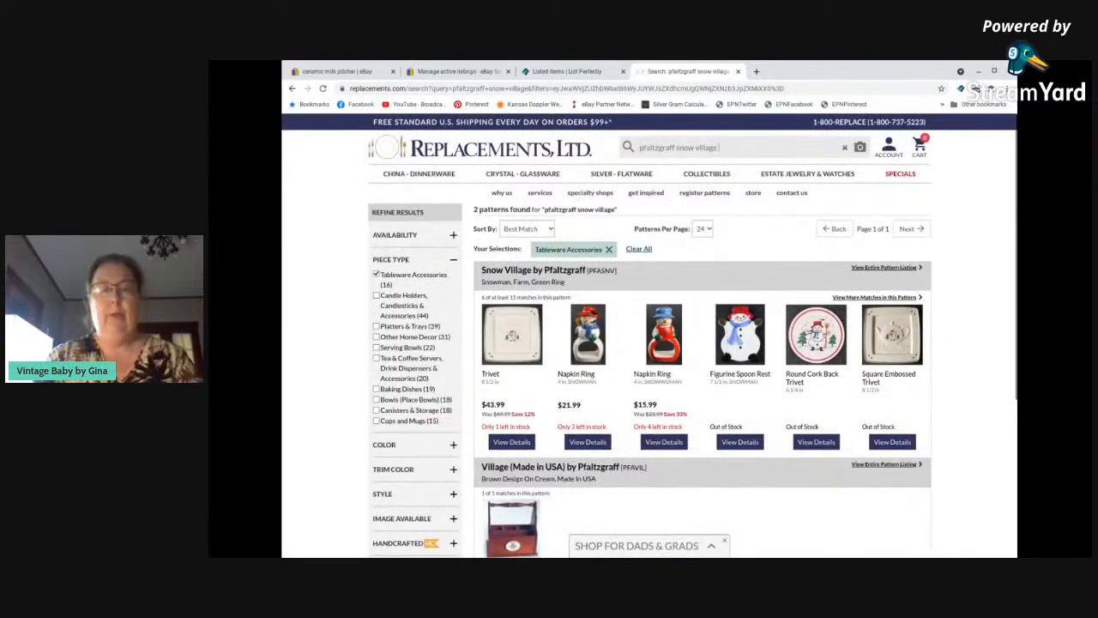
pyautogui.write('glavy boat')
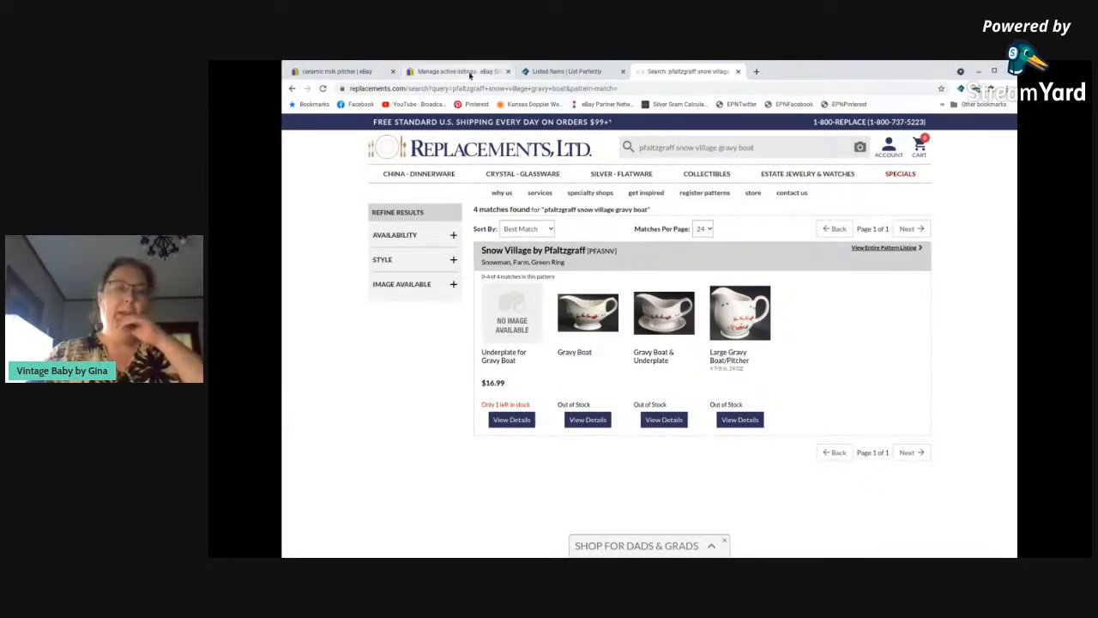
# Return to the eBay results for ceramic milk pitchers and search for "pfaltzgraff snow village gravy boat" instead.
pyautogui.click(322, 72)
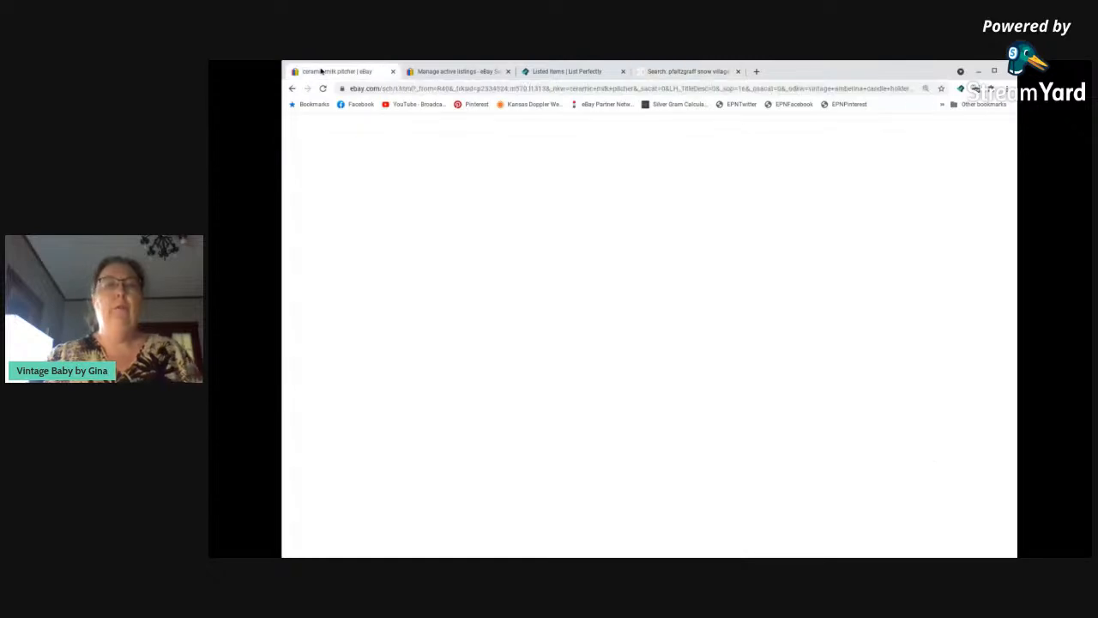
pyautogui.scroll(15, 573, 197)
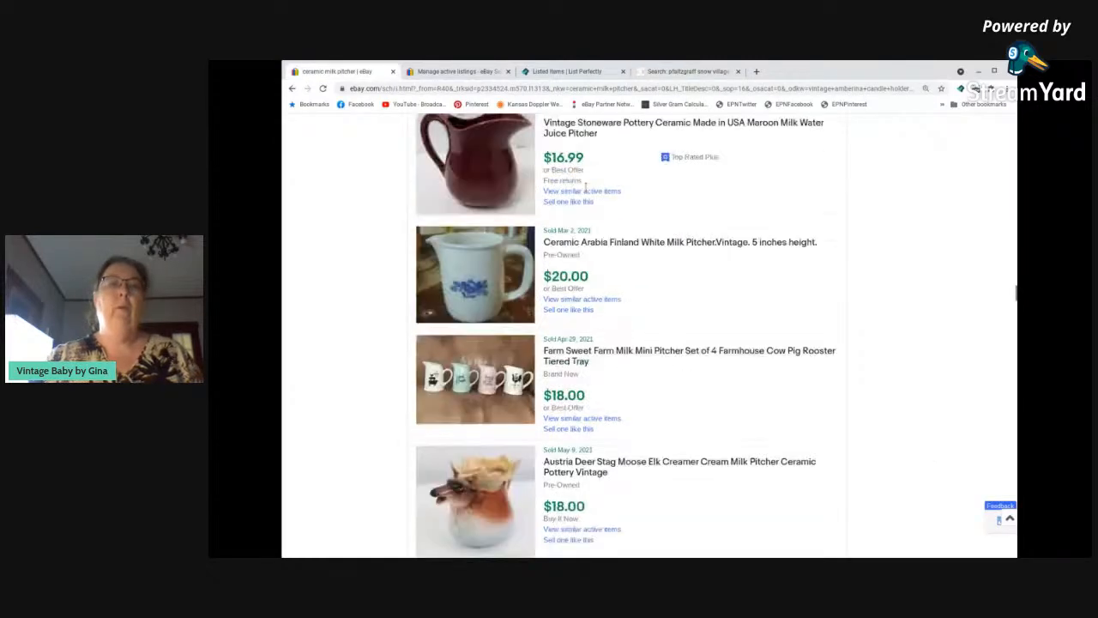
pyautogui.scroll(5, 586, 172)
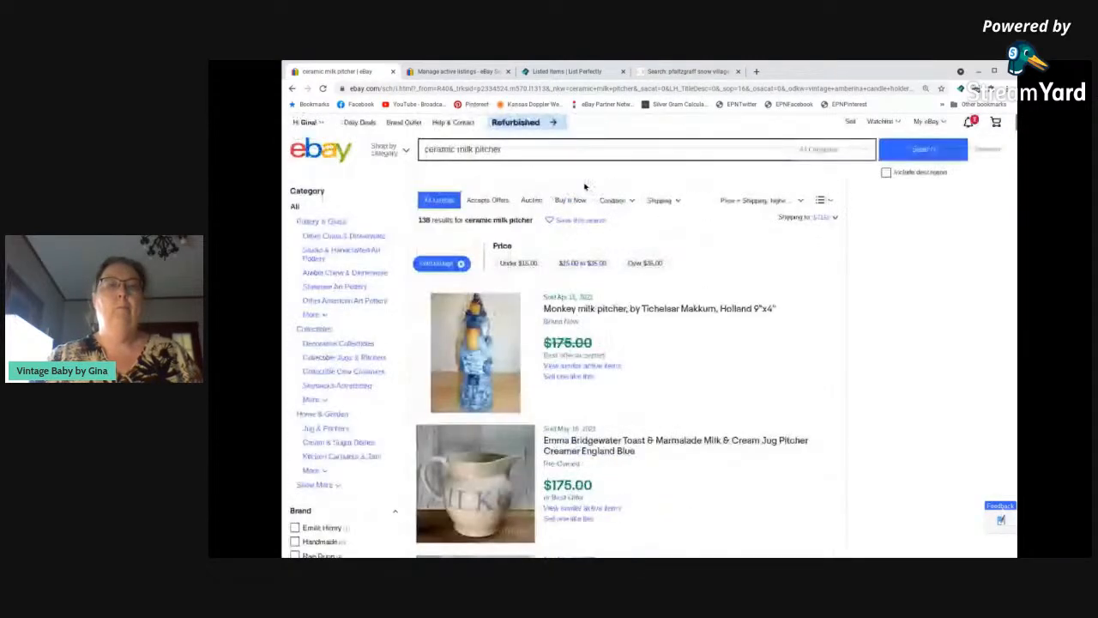
pyautogui.tripleClick(588, 150)
pyautogui.click(588, 151)
pyautogui.press('BackSpace')
pyautogui.press('BackSpace')
pyautogui.press('BackSpace')
pyautogui.press('BackSpace')
pyautogui.press('BackSpace')
pyautogui.press('BackSpace')
pyautogui.press('BackSpace')
pyautogui.press('BackSpace')
pyautogui.press('BackSpace')
pyautogui.press('BackSpace')
pyautogui.press('BackSpace')
pyautogui.press('BackSpace')
pyautogui.press('BackSpace')
pyautogui.press('BackSpace')
pyautogui.press('BackSpace')
pyautogui.press('BackSpace')
pyautogui.press('BackSpace')
pyautogui.press('BackSpace')
pyautogui.press('BackSpace')
pyautogui.press('BackSpace')
pyautogui.write('p')
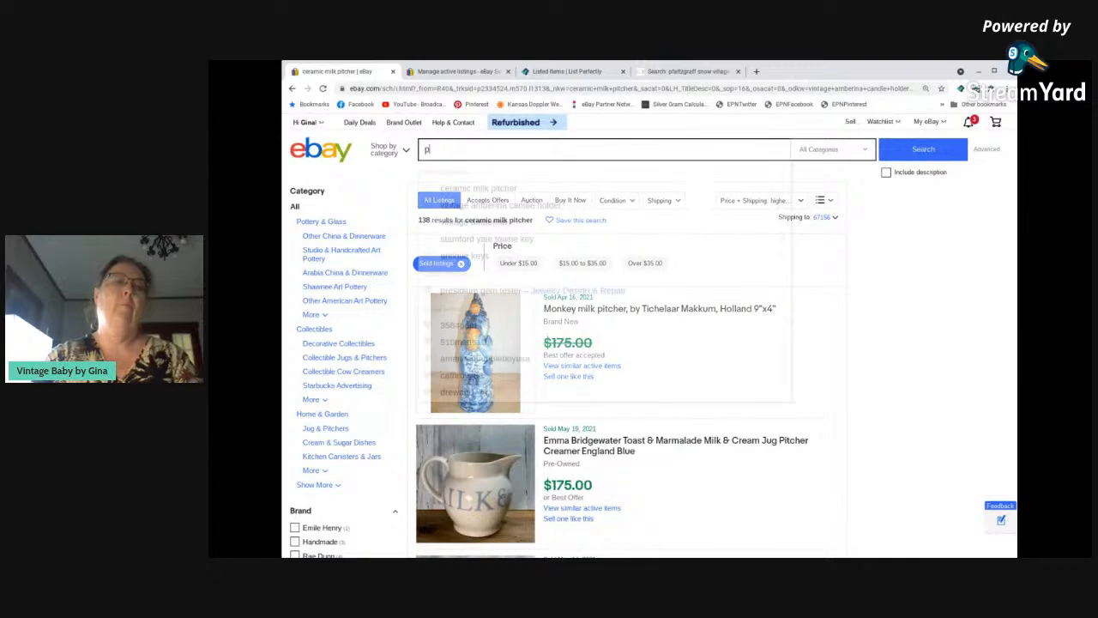
pyautogui.write('faltzgraff snow vi')
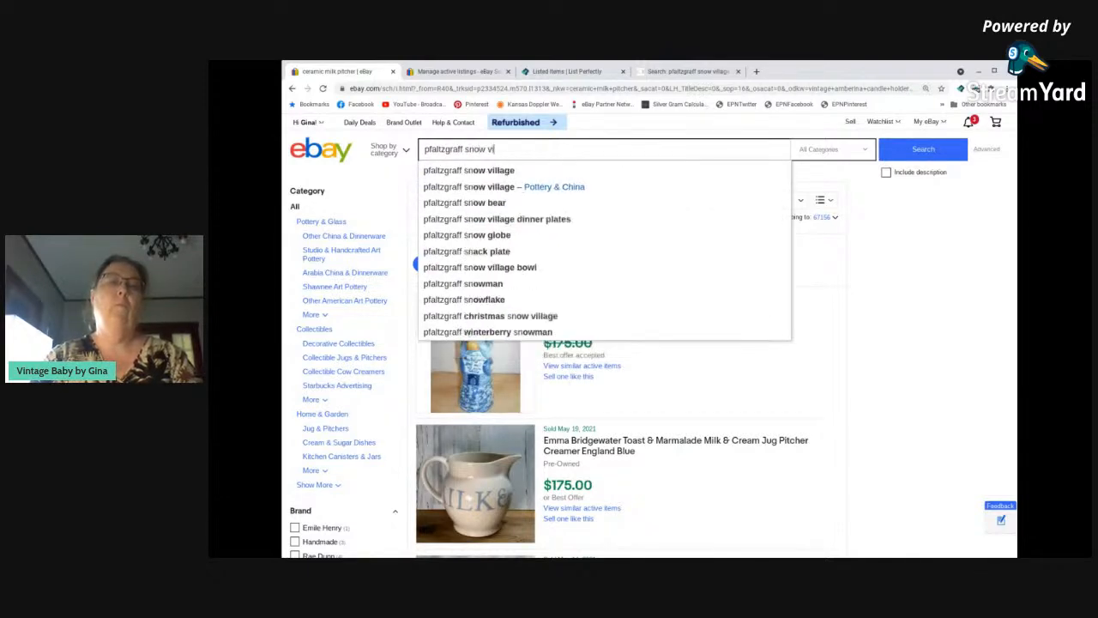
pyautogui.write('llage gravy ')
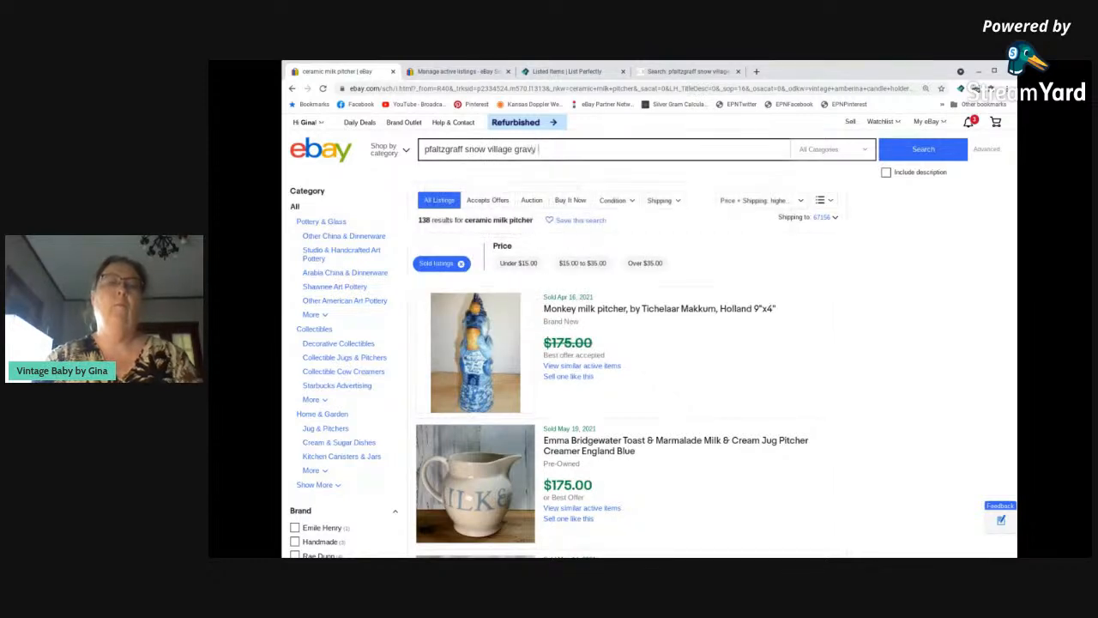
pyautogui.write('boat')
pyautogui.press('Return')
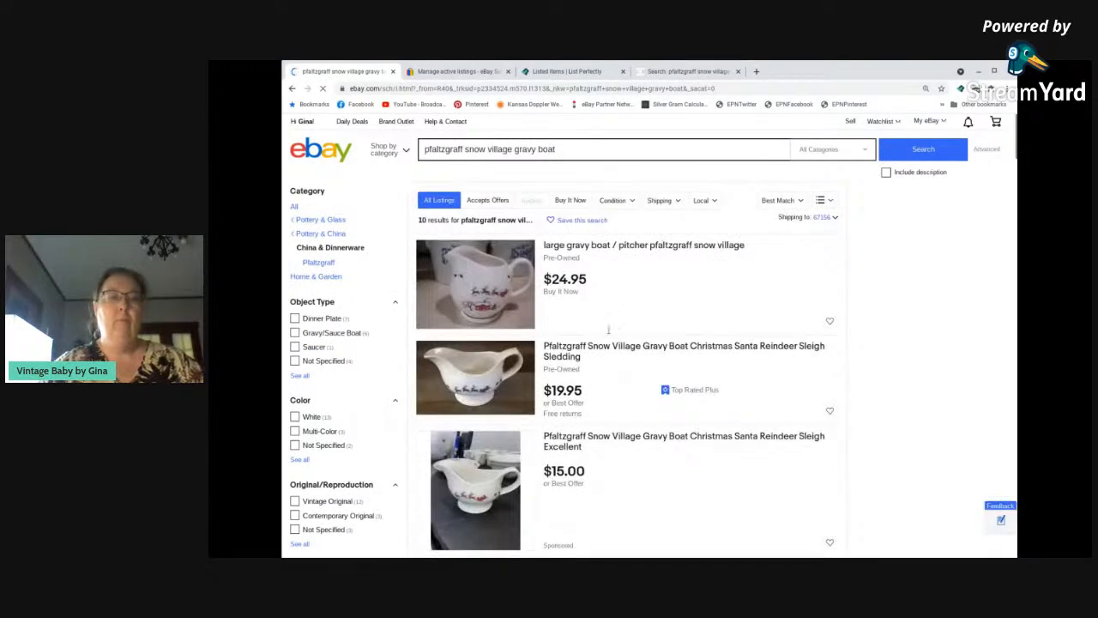
# Examine the photos and asking prices of the active Snow Village gravy boat listings.
pyautogui.scroll(-2, 605, 331)
pyautogui.scroll(-1, 599, 331)
pyautogui.scroll(3, 599, 330)
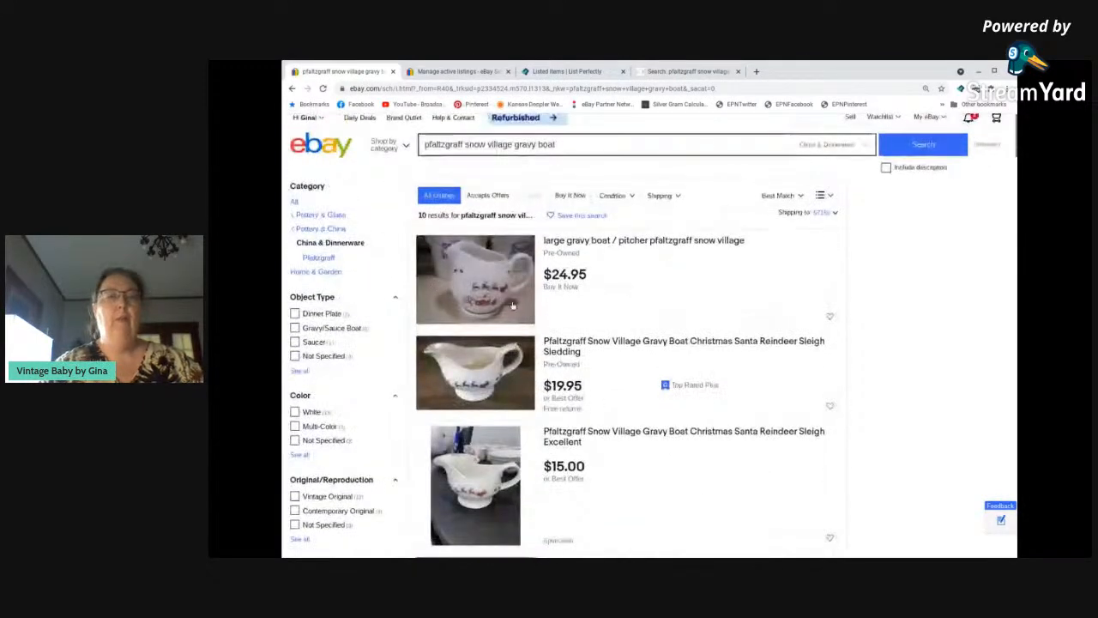
pyautogui.scroll(-1, 689, 352)
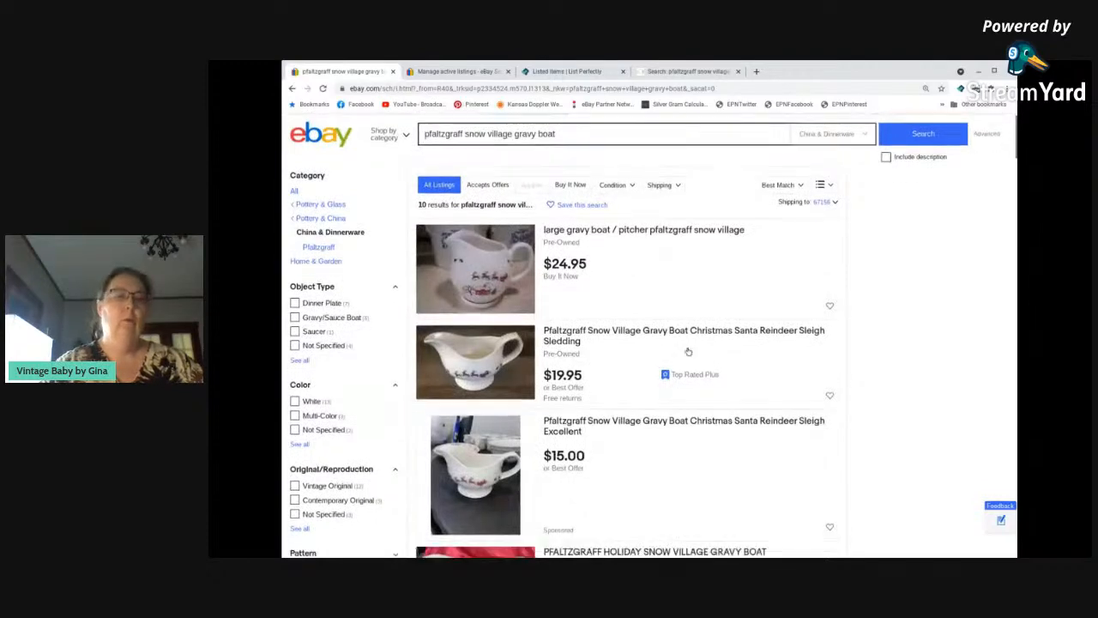
pyautogui.scroll(-5, 688, 352)
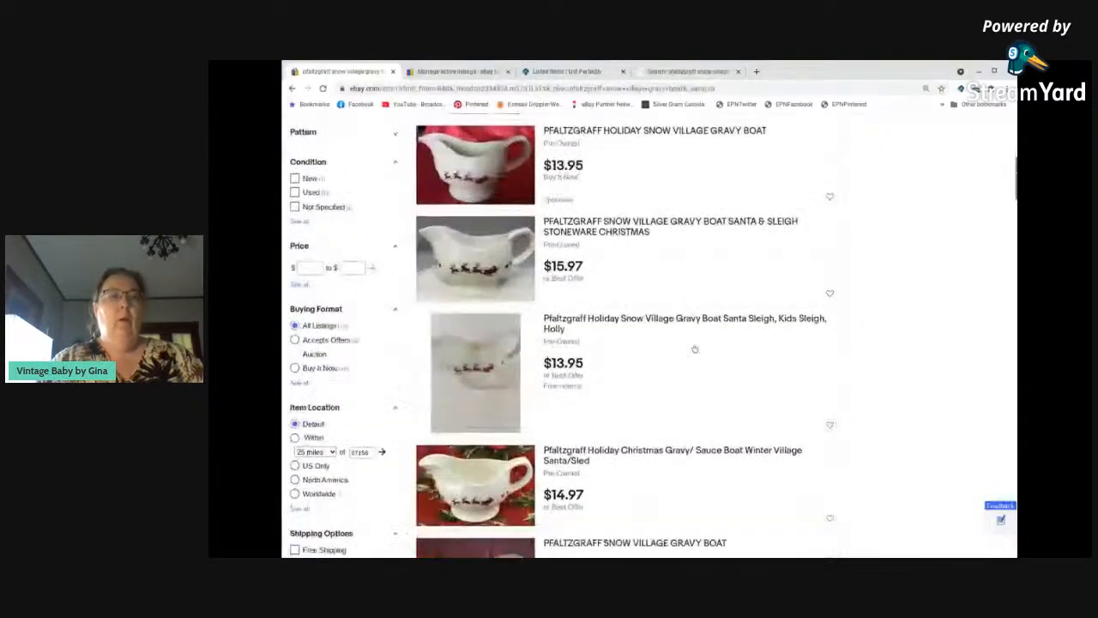
pyautogui.scroll(-2, 697, 351)
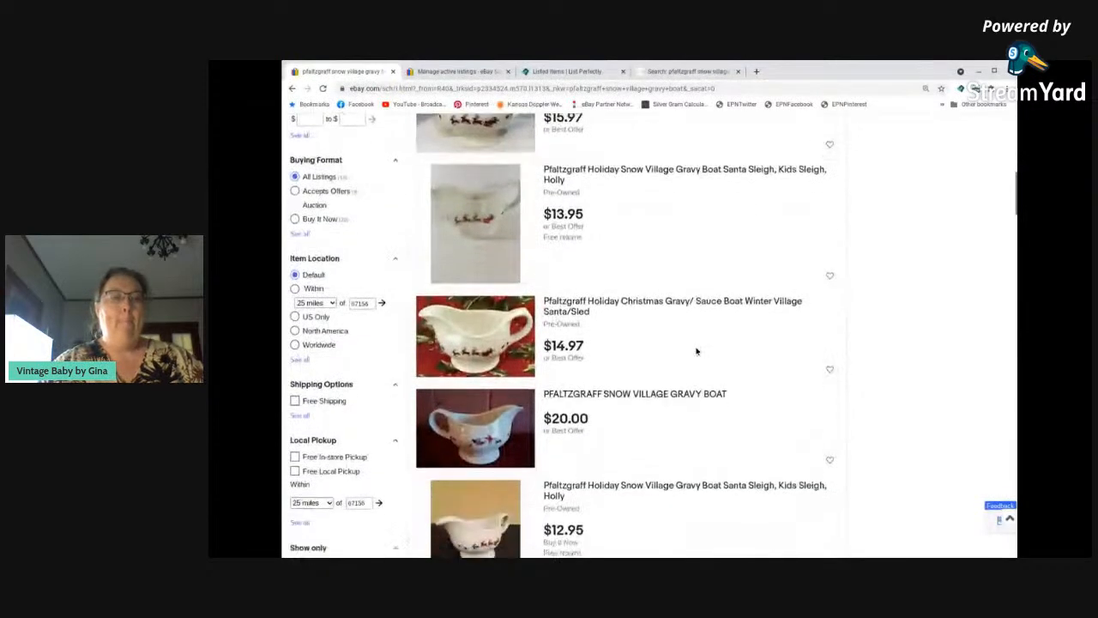
pyautogui.scroll(-3, 696, 351)
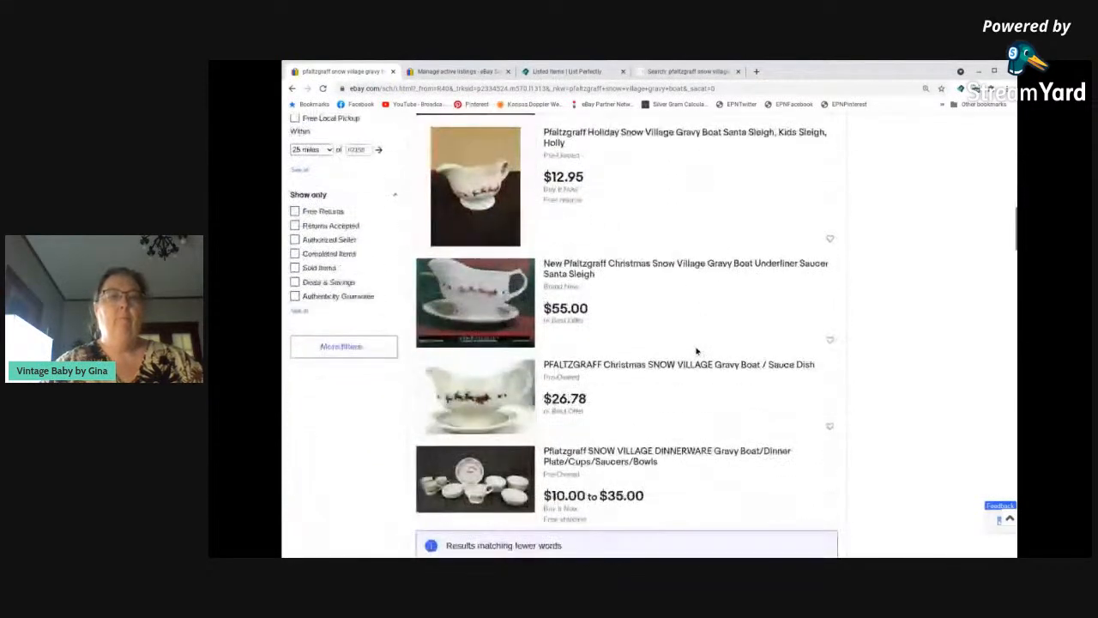
# Limit the gravy boat results to sold items and compare their selling prices.
pyautogui.scroll(-1, 696, 352)
pyautogui.click(295, 160)
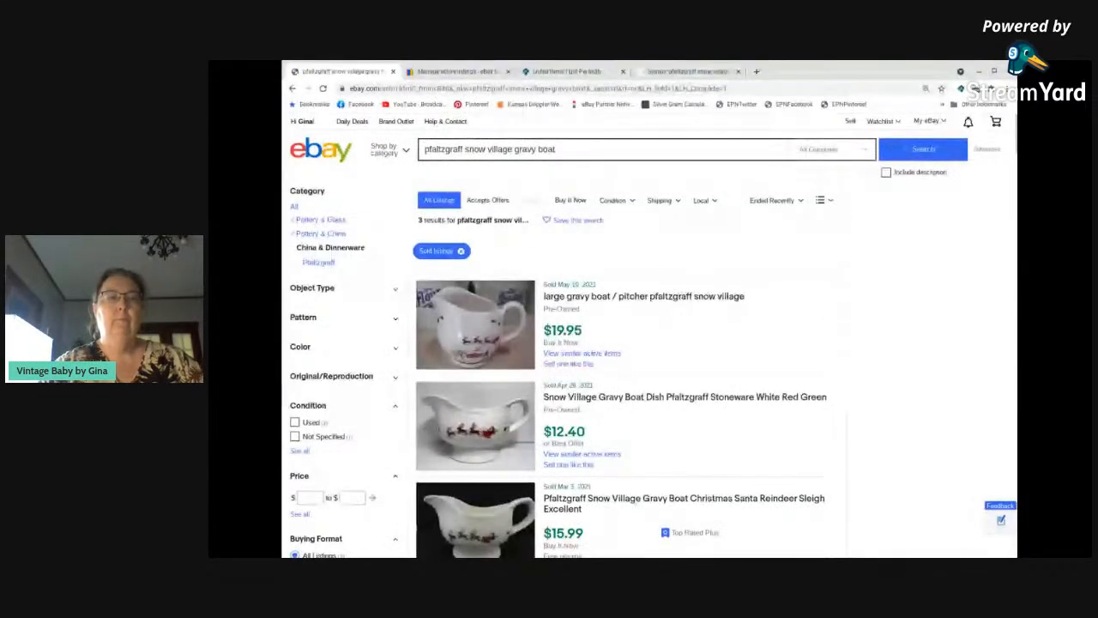
pyautogui.scroll(-3, 686, 255)
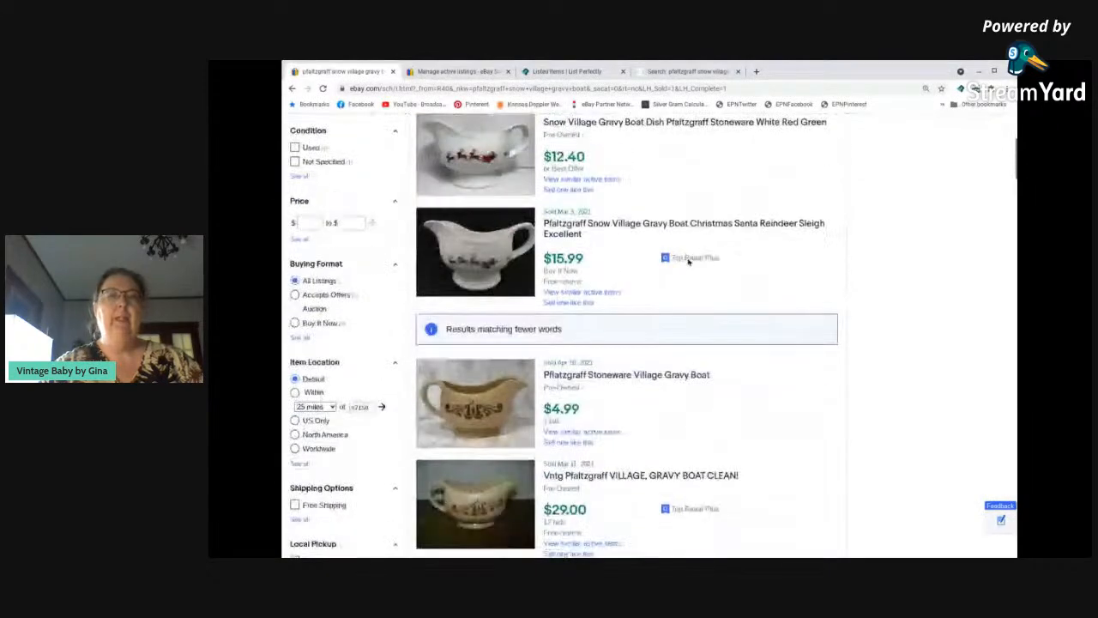
pyautogui.scroll(1, 688, 262)
pyautogui.scroll(-2, 689, 262)
pyautogui.scroll(2, 690, 264)
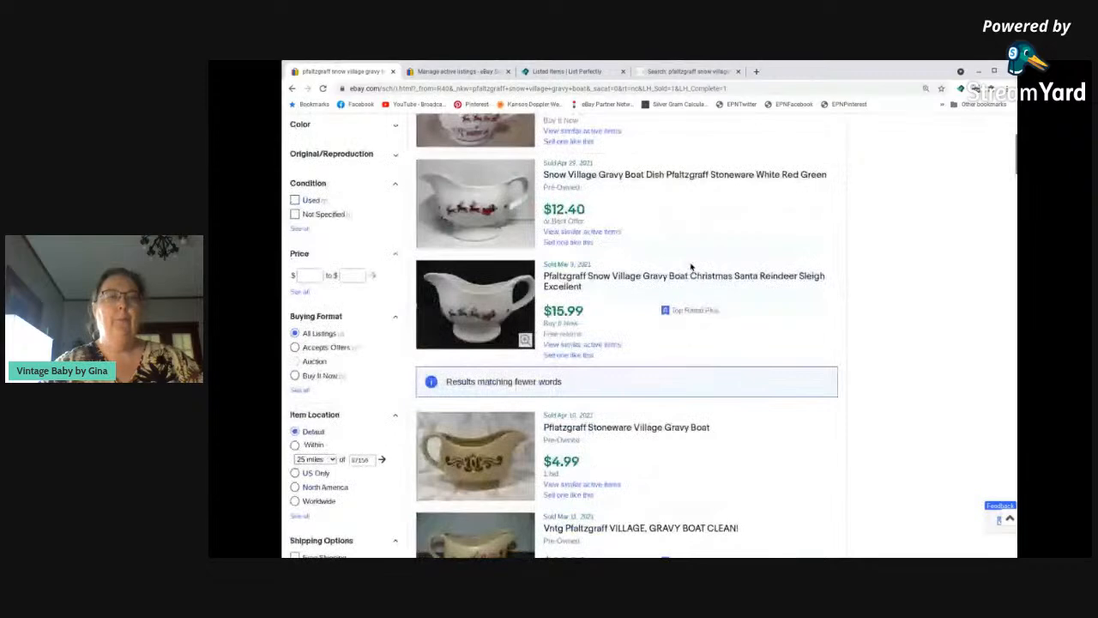
pyautogui.scroll(3, 691, 268)
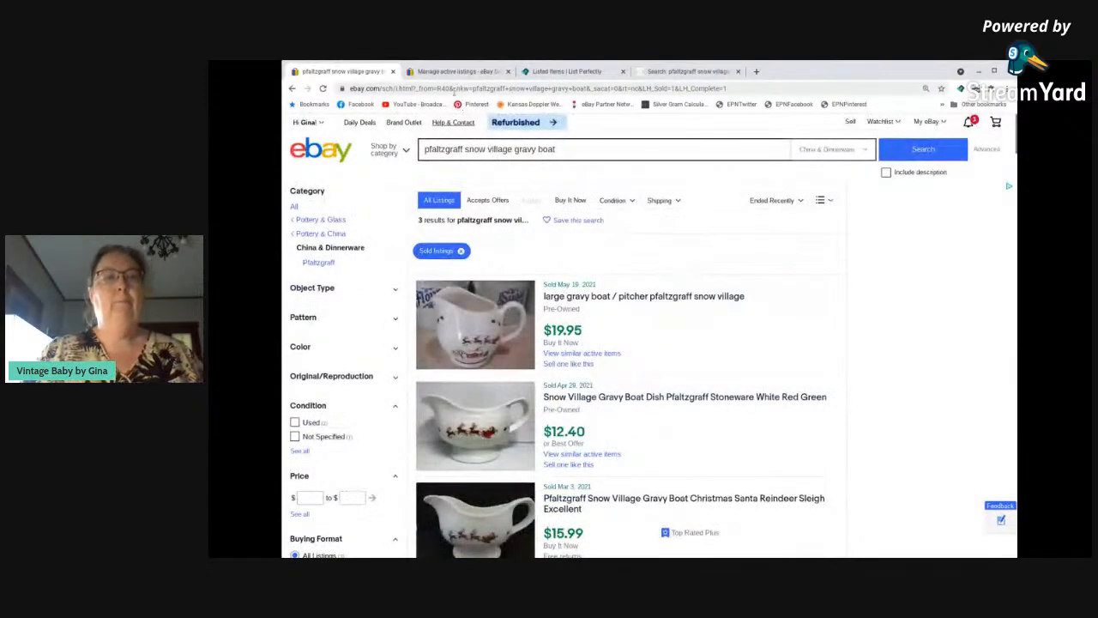
# Go back to the Seller Hub overview and start a new listing from the Basic Template.
pyautogui.click(457, 71)
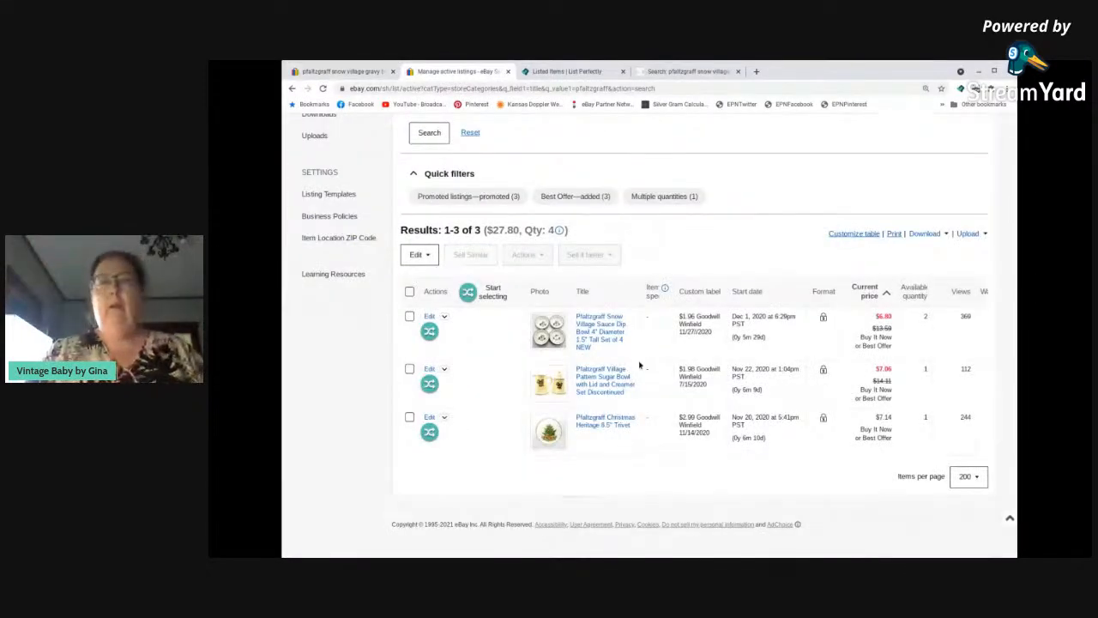
pyautogui.click(293, 89)
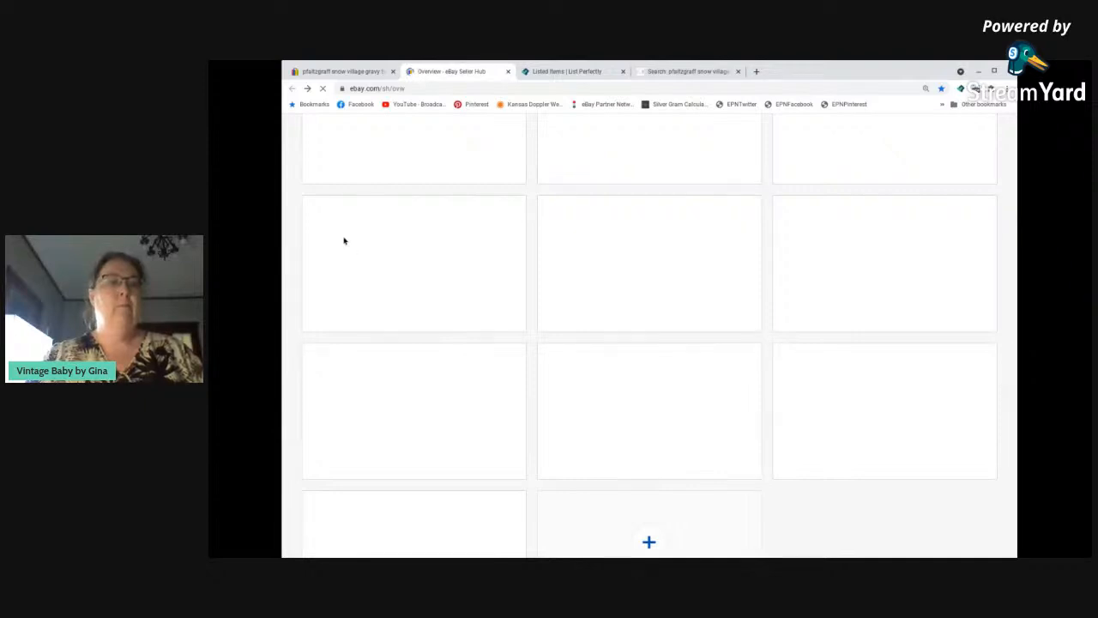
pyautogui.click(333, 328)
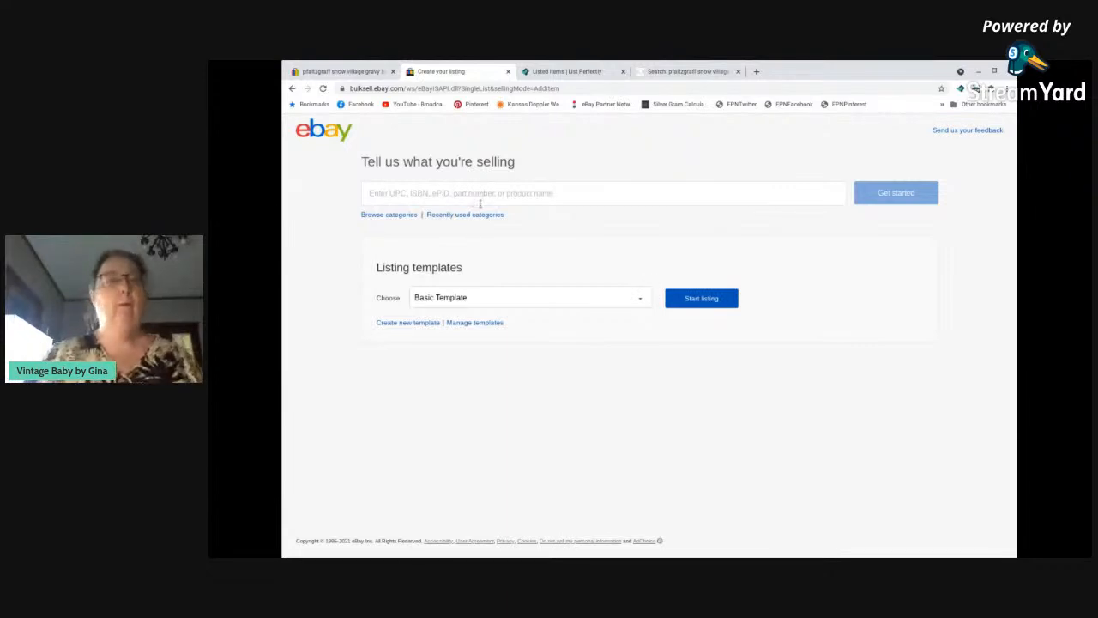
pyautogui.click(700, 301)
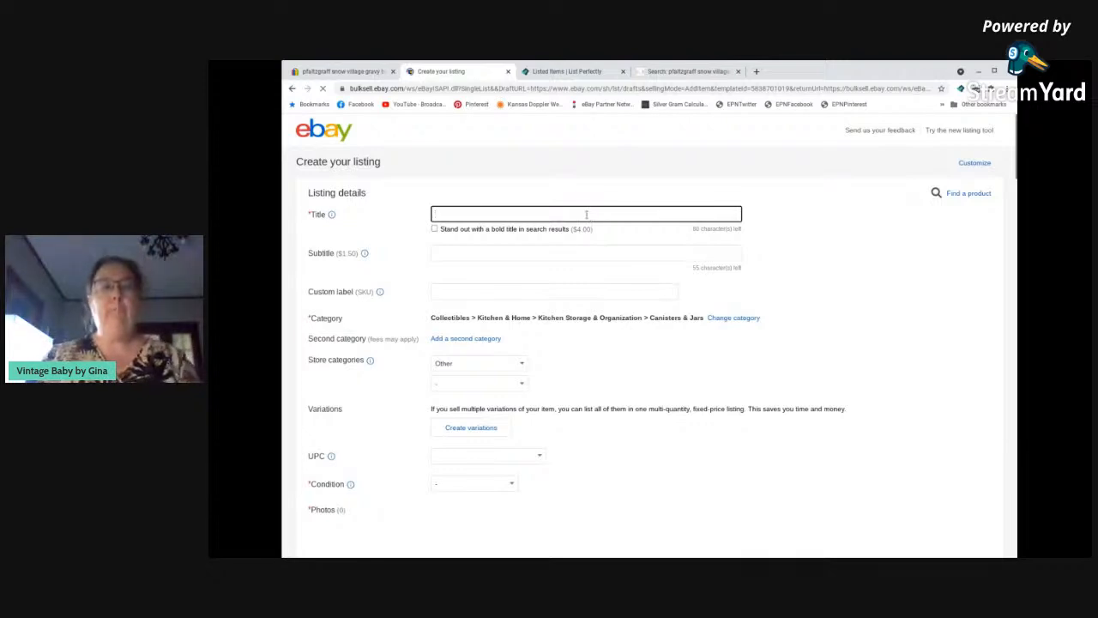
# Title the listing "Pfaltzgraff Snow Village Gravy Boat, EUC, No Cracks or Chips, 4" Tall" and copy that title.
pyautogui.write('Pfaltz')
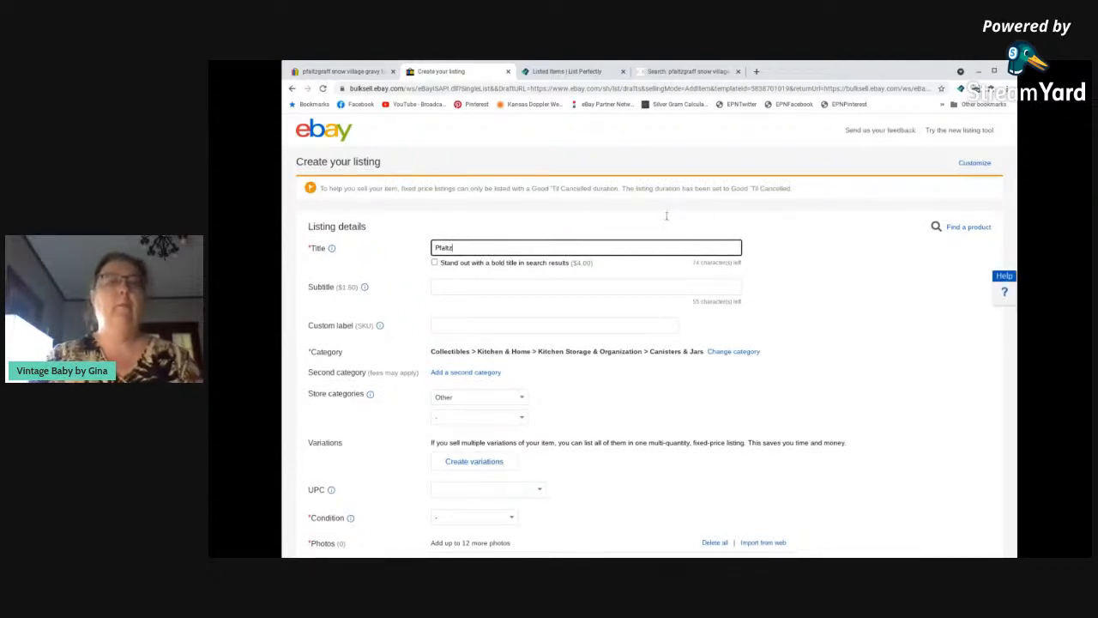
pyautogui.write('graff Ch')
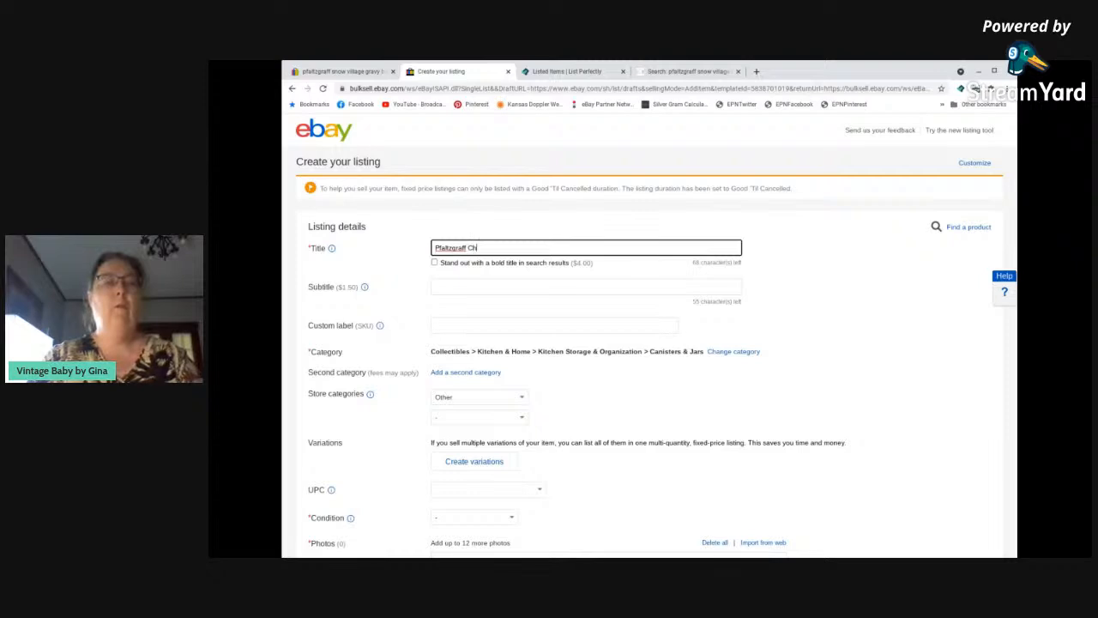
pyautogui.write('now Village Gravy Boat, ECU')
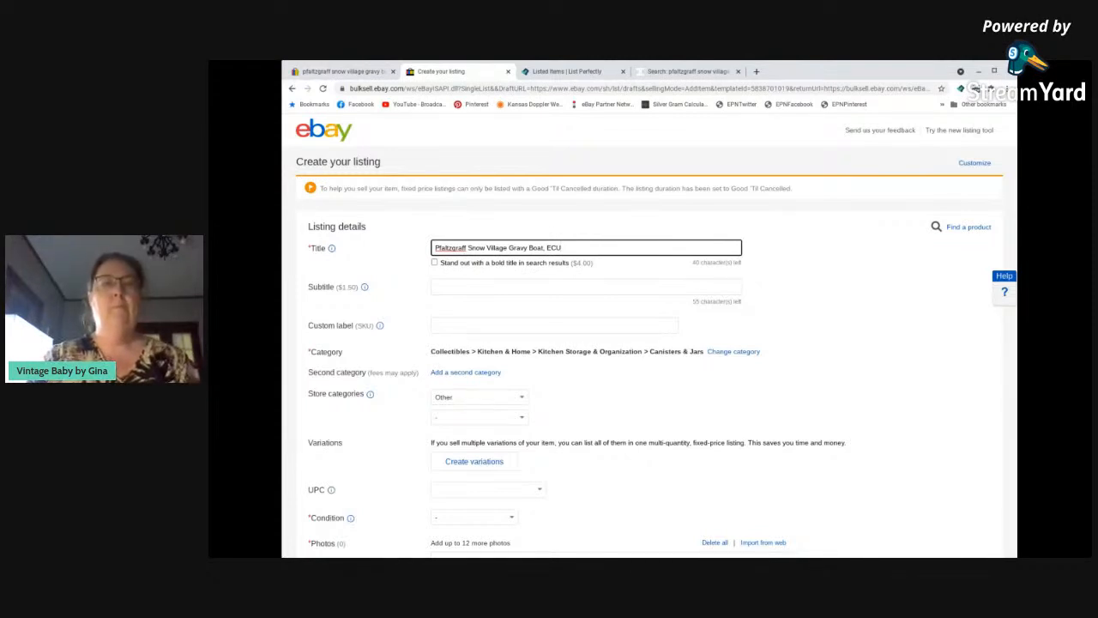
pyautogui.press('BackSpace')
pyautogui.press('BackSpace')
pyautogui.write('UC')
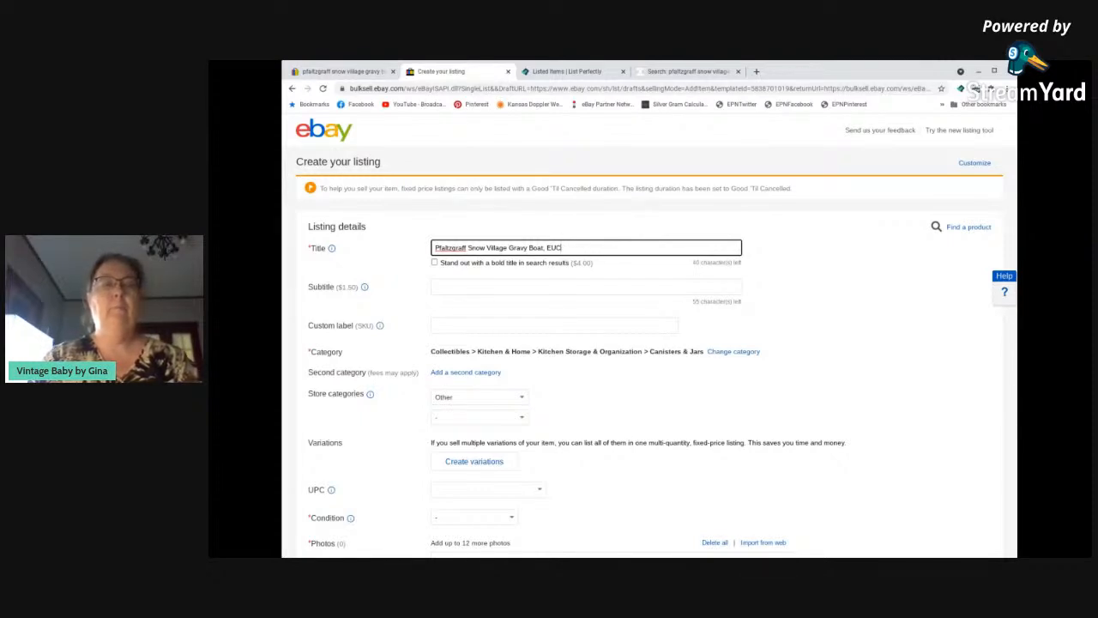
pyautogui.write(', No Cracks or Chips')
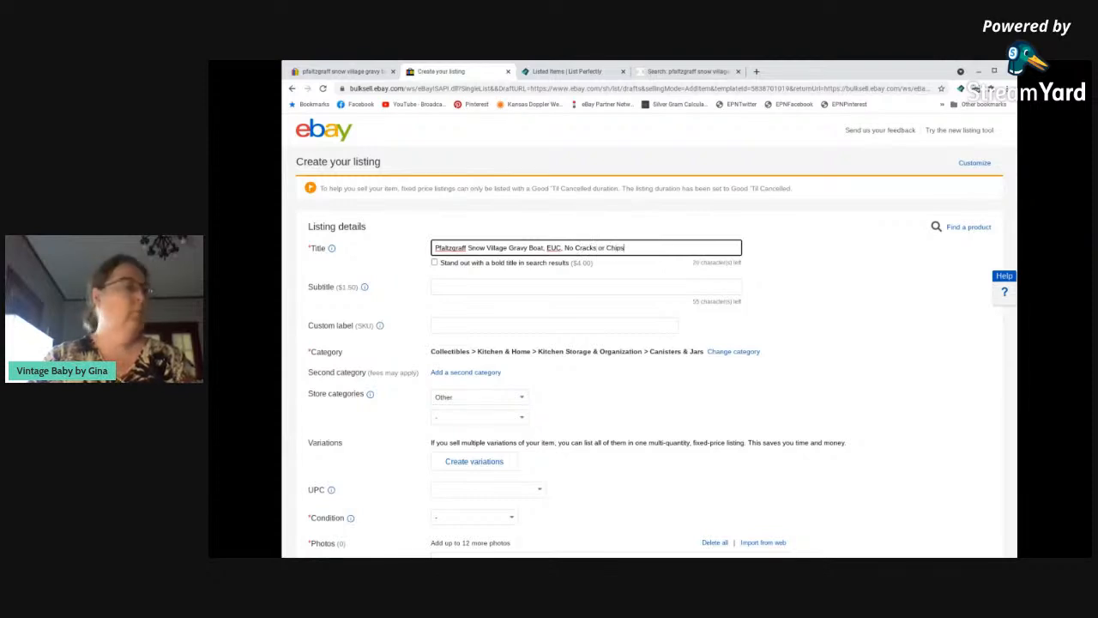
pyautogui.write('.')
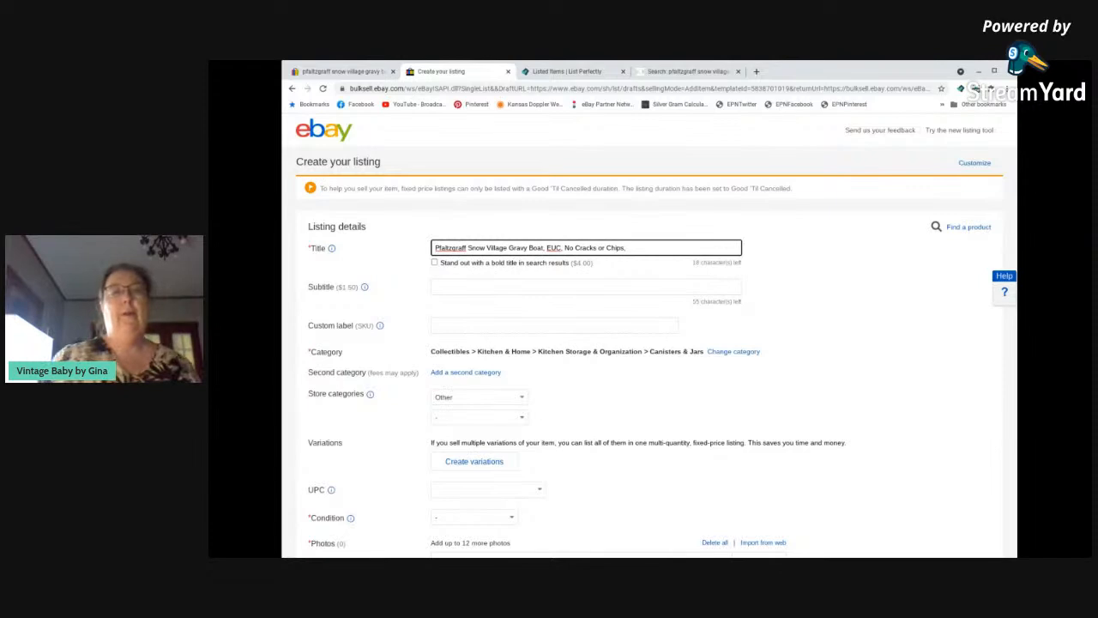
pyautogui.write('4" ')
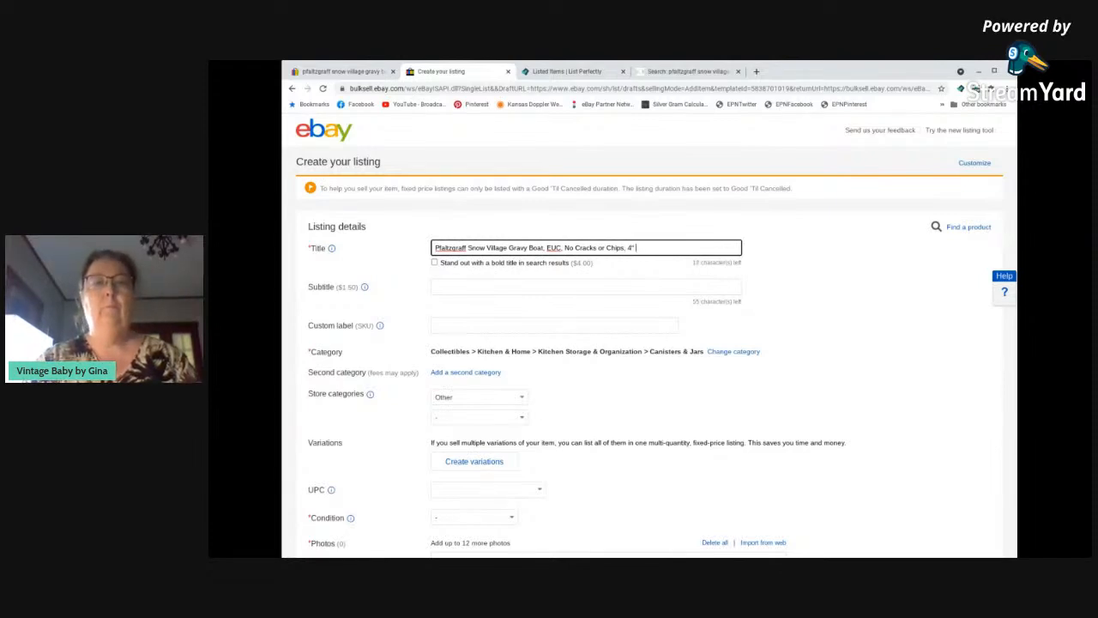
pyautogui.write('Tall')
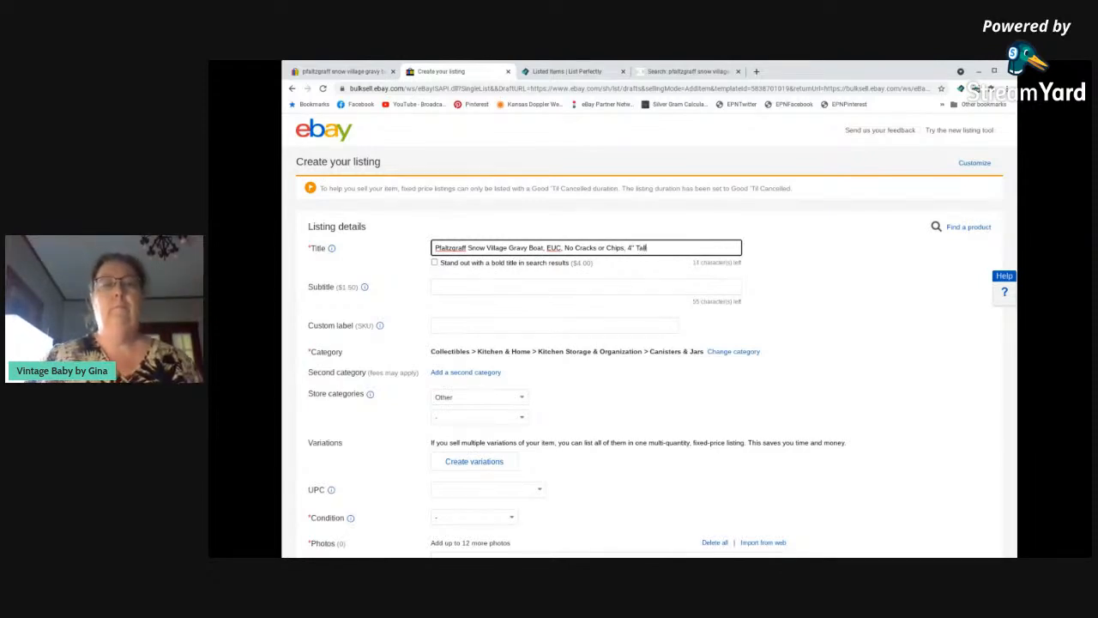
pyautogui.tripleClick(610, 247)
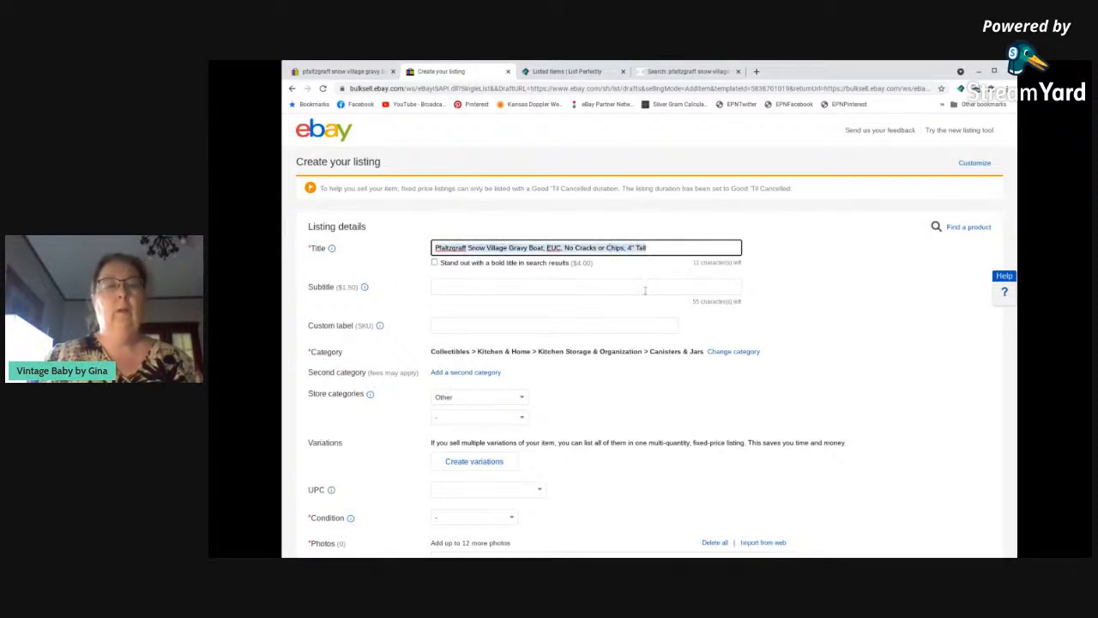
# Set the custom label to "Gift" and change the category to Pottery & Glass > Pottery & China > China & Dinnerware > Pfaltzgraff.
pyautogui.scroll(-3, 644, 292)
pyautogui.click(517, 196)
pyautogui.write('Gift')
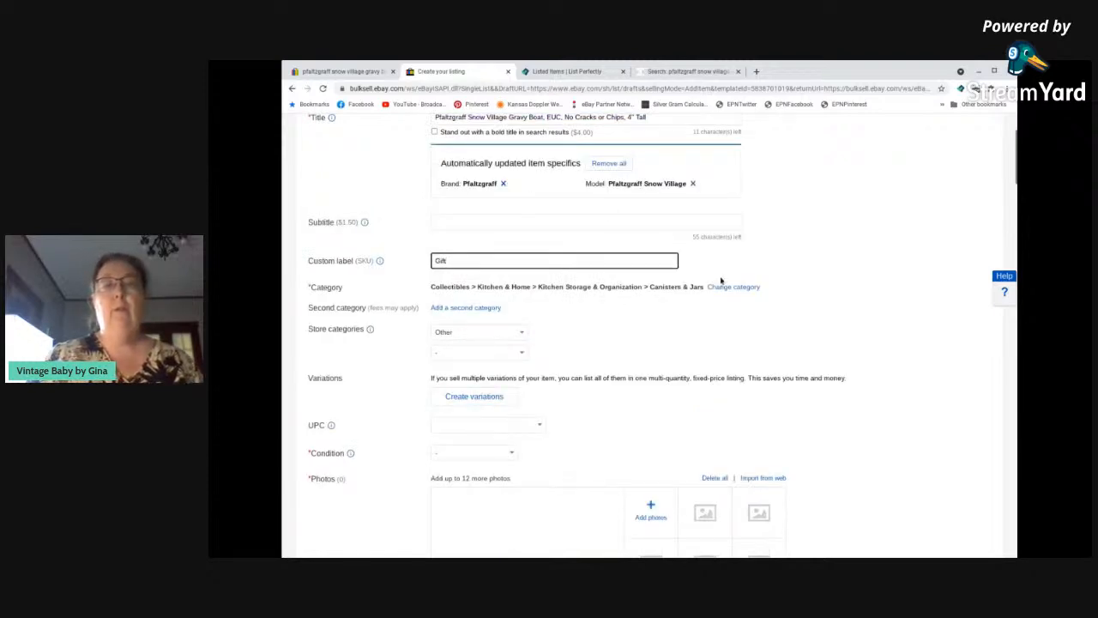
pyautogui.click(735, 287)
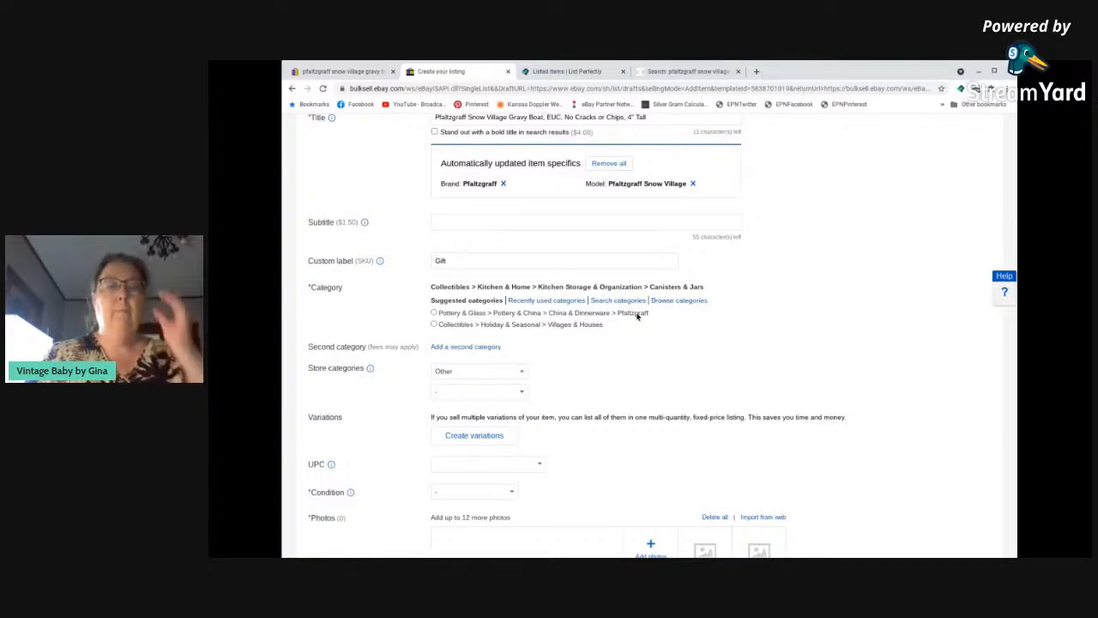
pyautogui.click(636, 314)
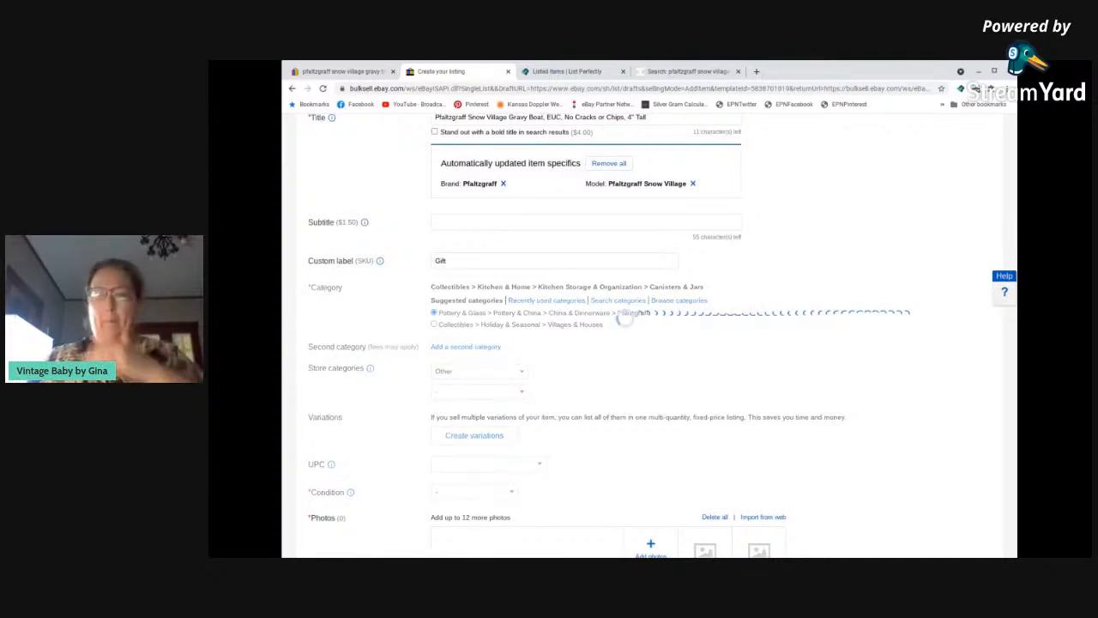
# Assign the listing to the store categories Holiday and Collectibles.
pyautogui.scroll(-1, 519, 324)
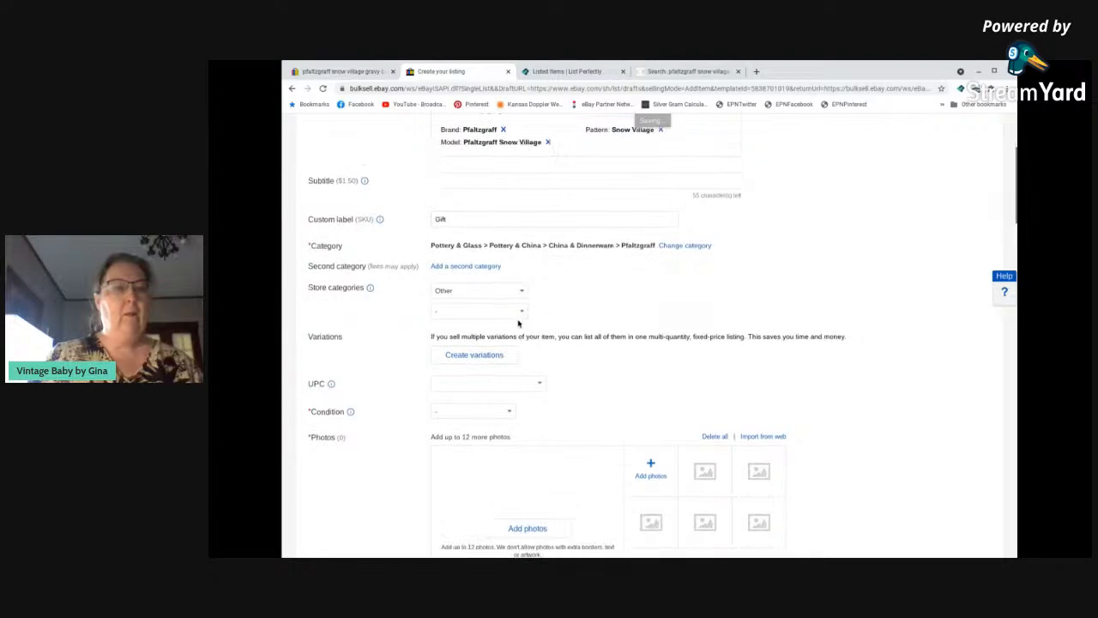
pyautogui.click(523, 292)
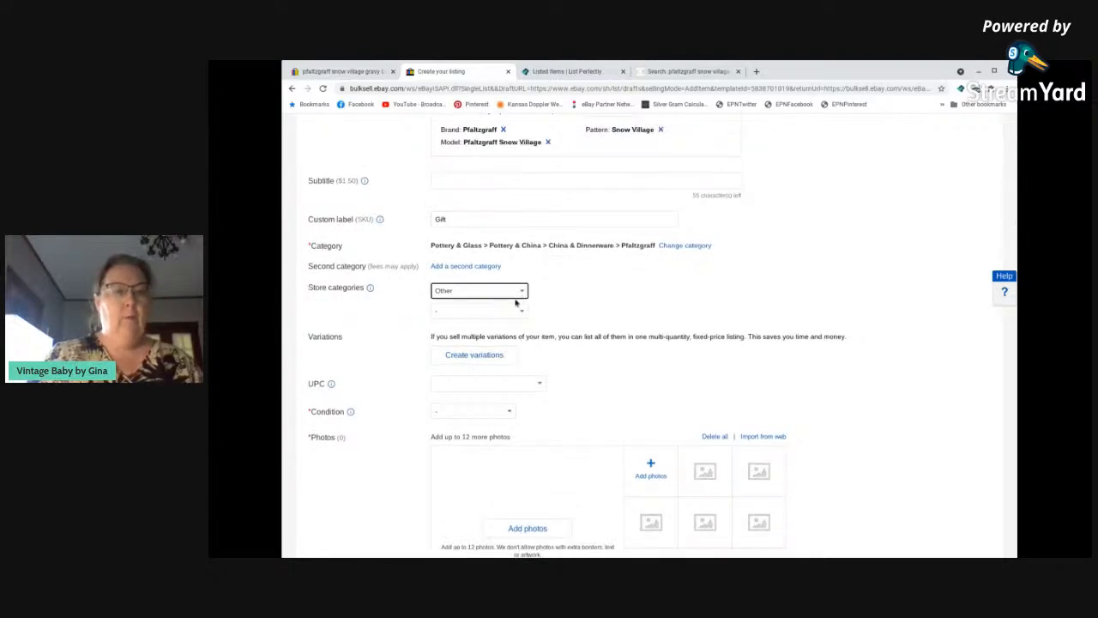
pyautogui.click(506, 408)
pyautogui.click(522, 312)
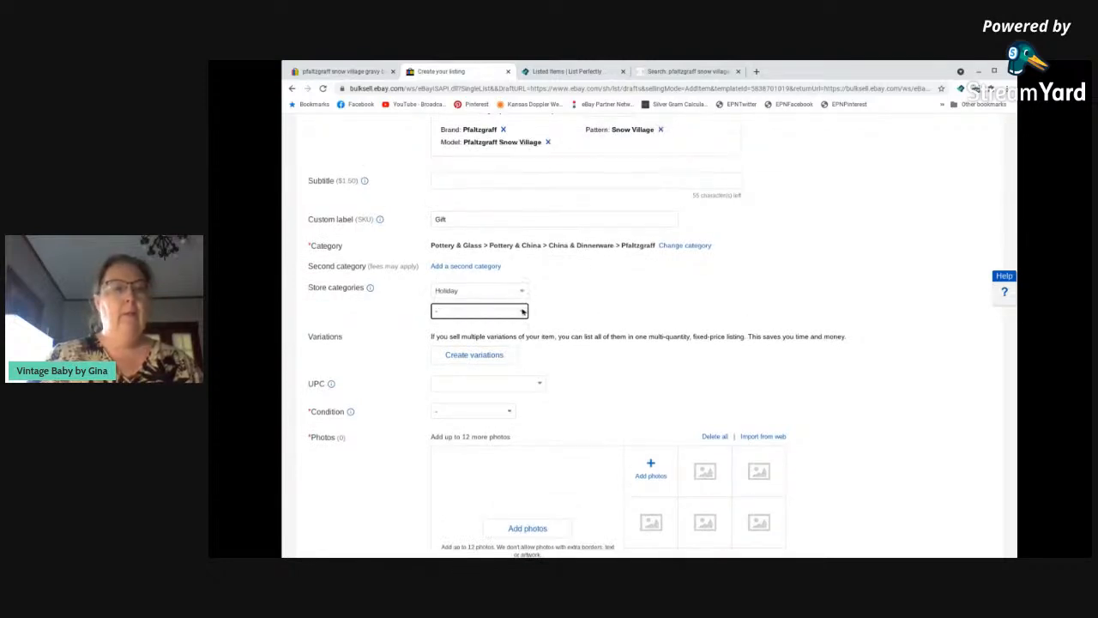
pyautogui.click(502, 122)
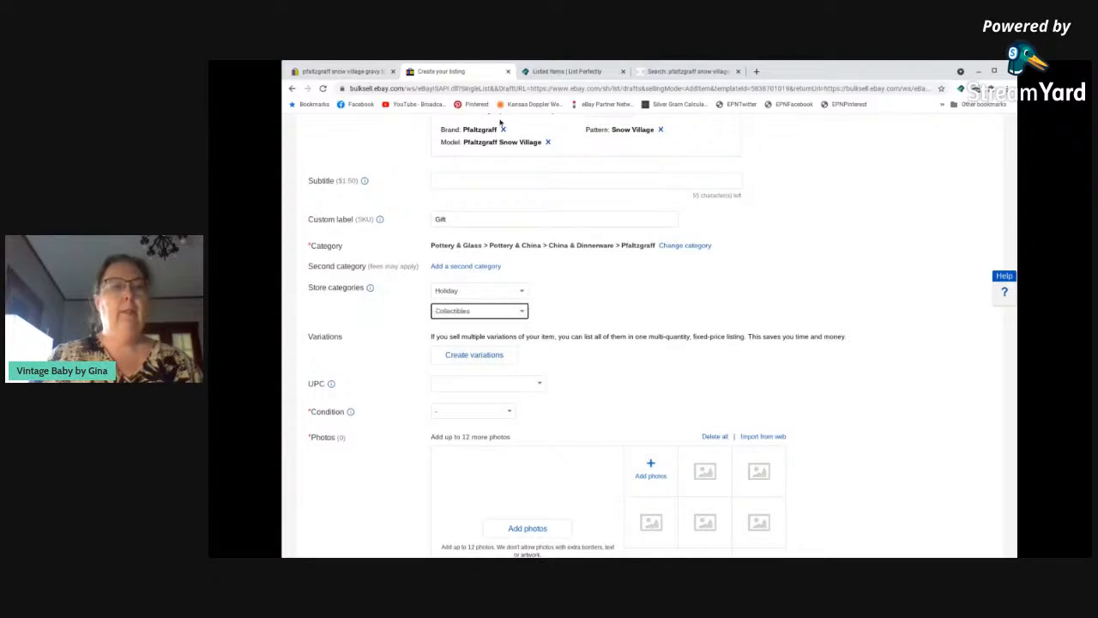
# Set the item's condition to Used with the condition description "No condition issues".
pyautogui.scroll(-3, 636, 291)
pyautogui.click(507, 245)
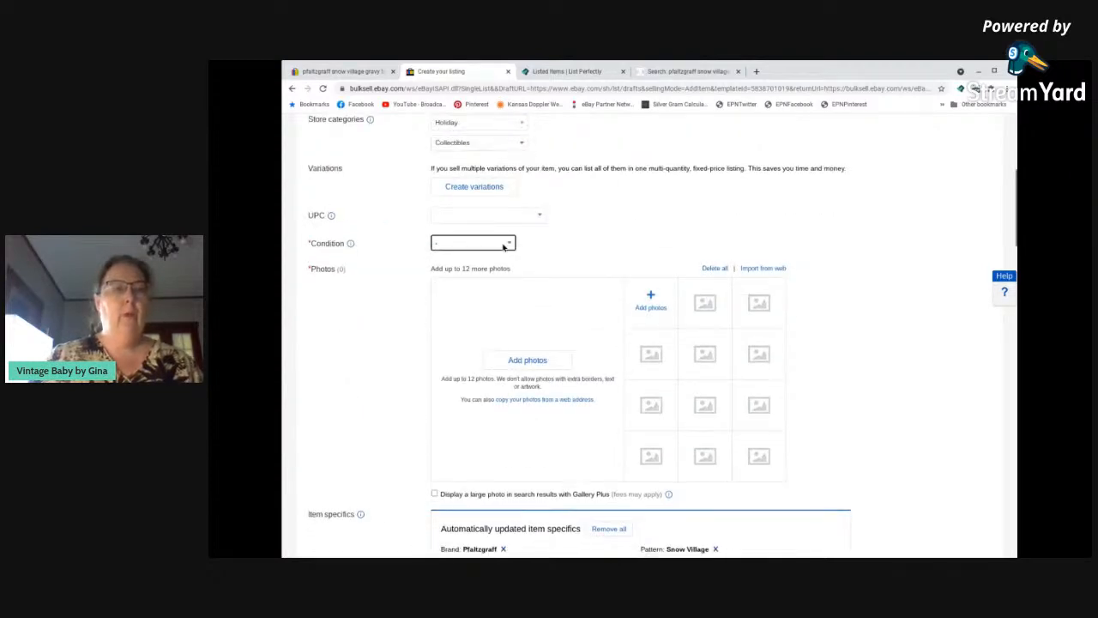
pyautogui.click(477, 302)
pyautogui.click(477, 302)
pyautogui.write('No condition issues')
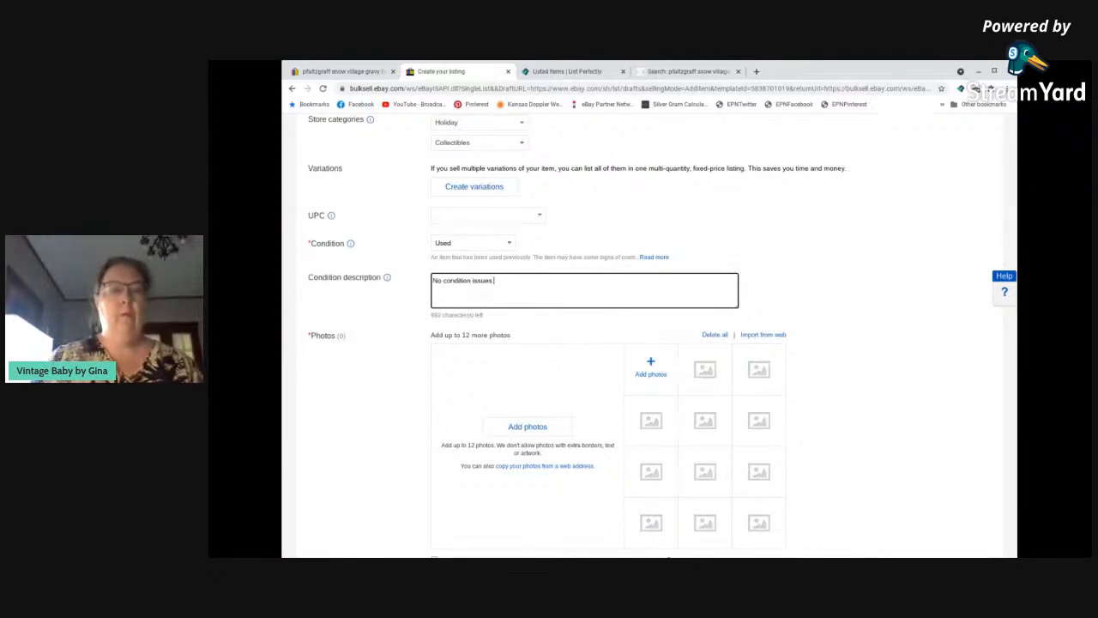
# Fill in the item specifics with object type Gravy/Sauce Boat, color Multi-Color and Original/Reproduction as Vintage Original.
pyautogui.scroll(-8, 516, 291)
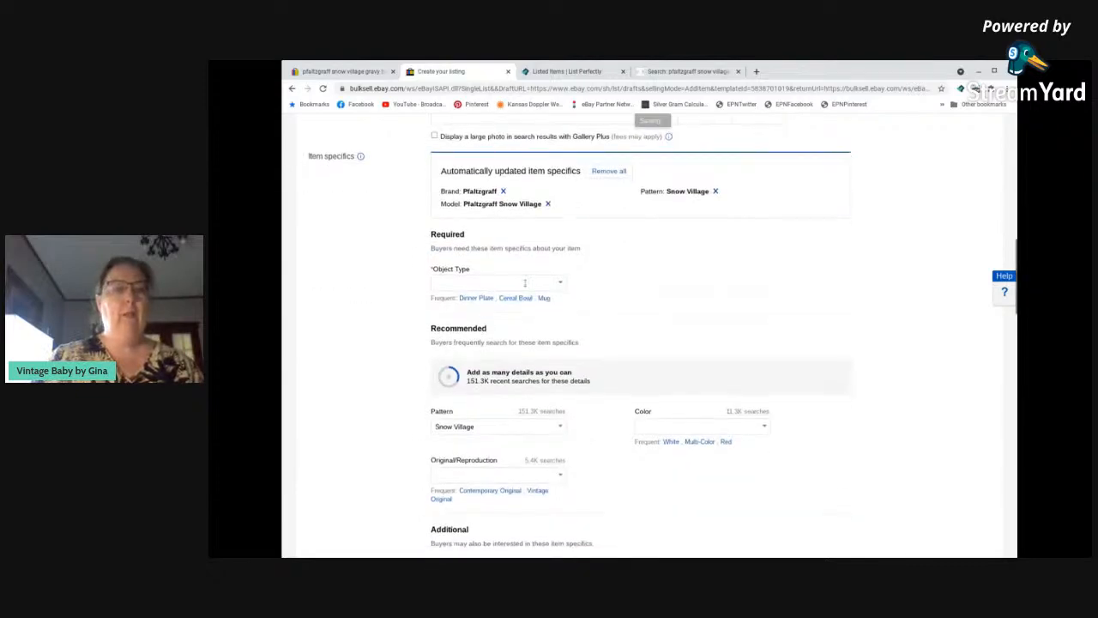
pyautogui.click(516, 285)
pyautogui.write('Grav')
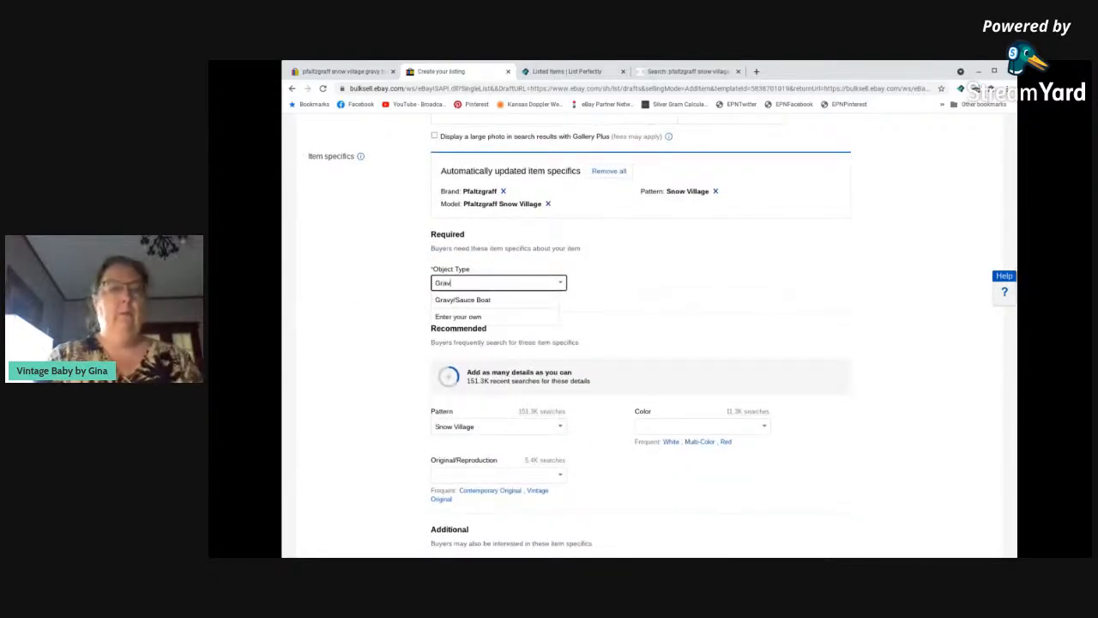
pyautogui.click(497, 301)
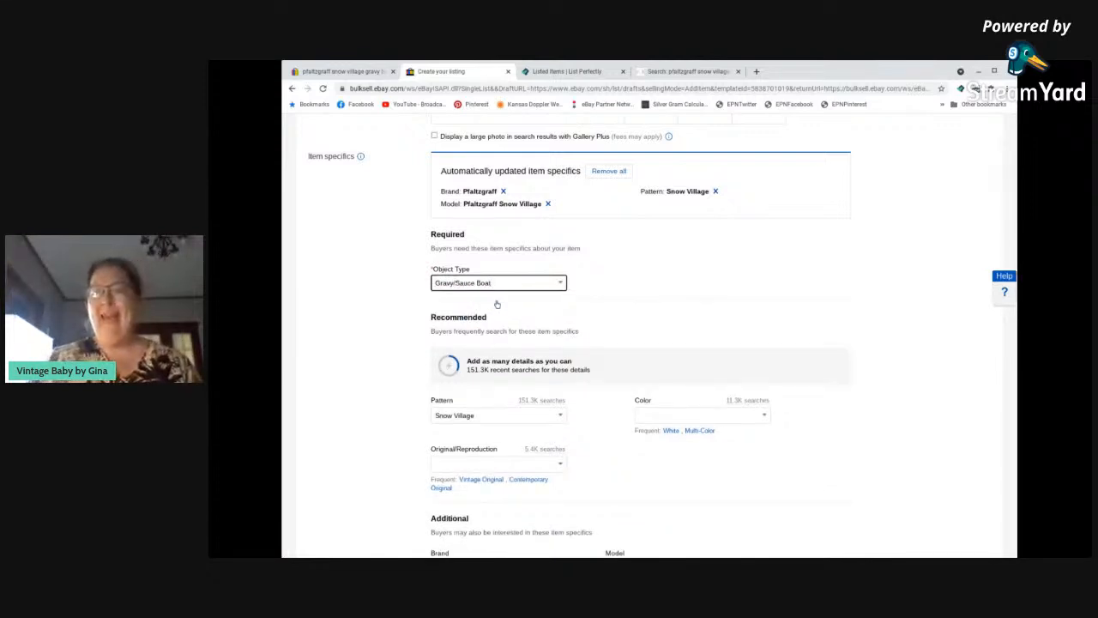
pyautogui.scroll(-1, 605, 298)
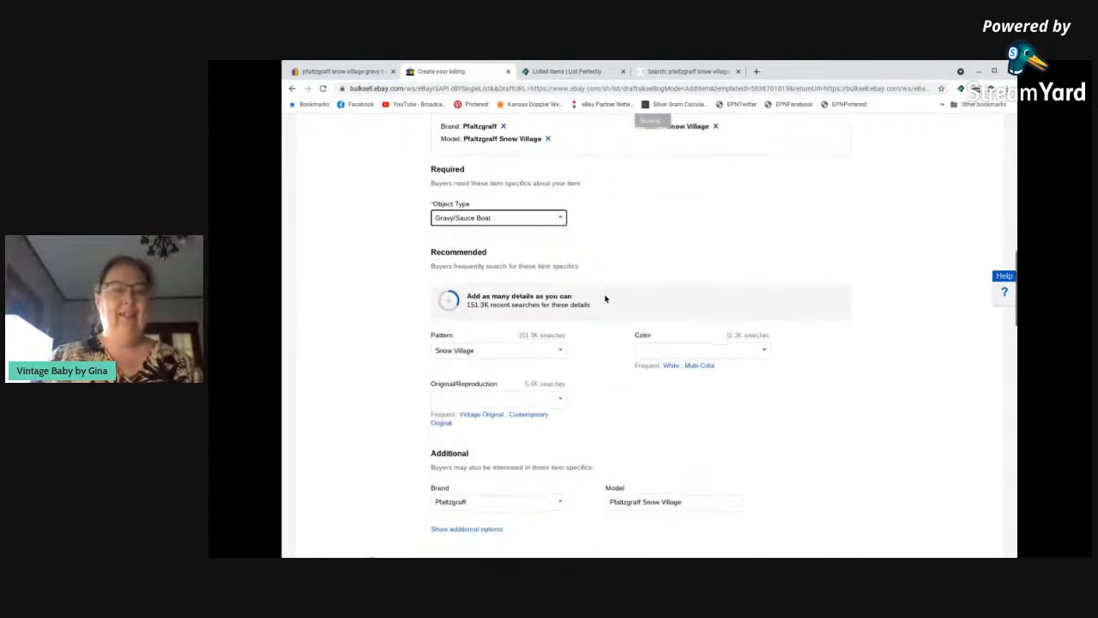
pyautogui.scroll(-1, 605, 299)
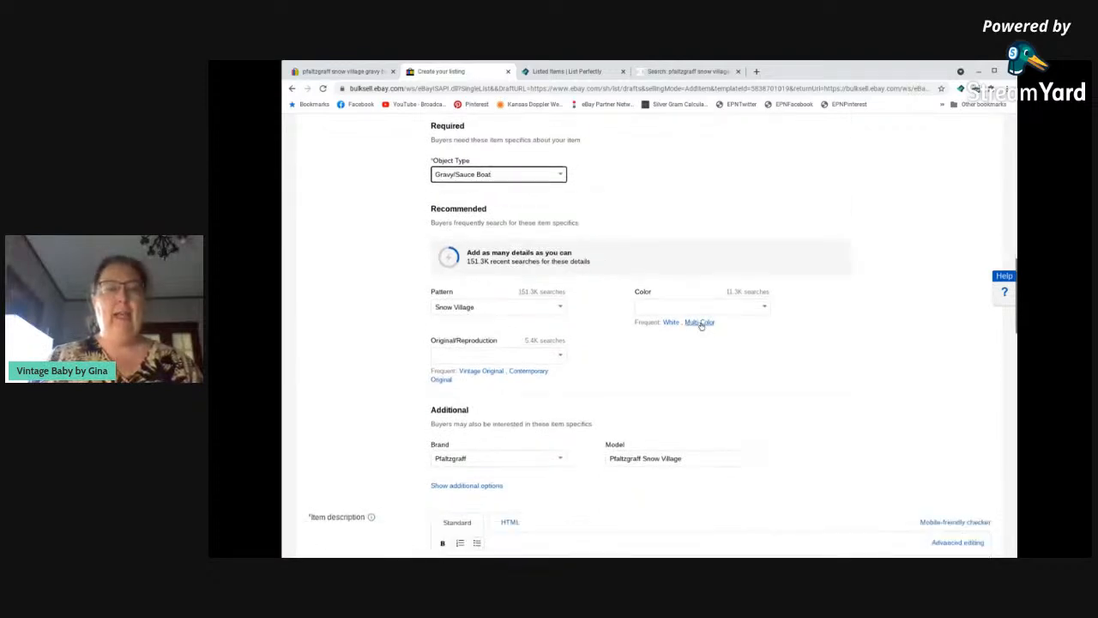
pyautogui.click(689, 323)
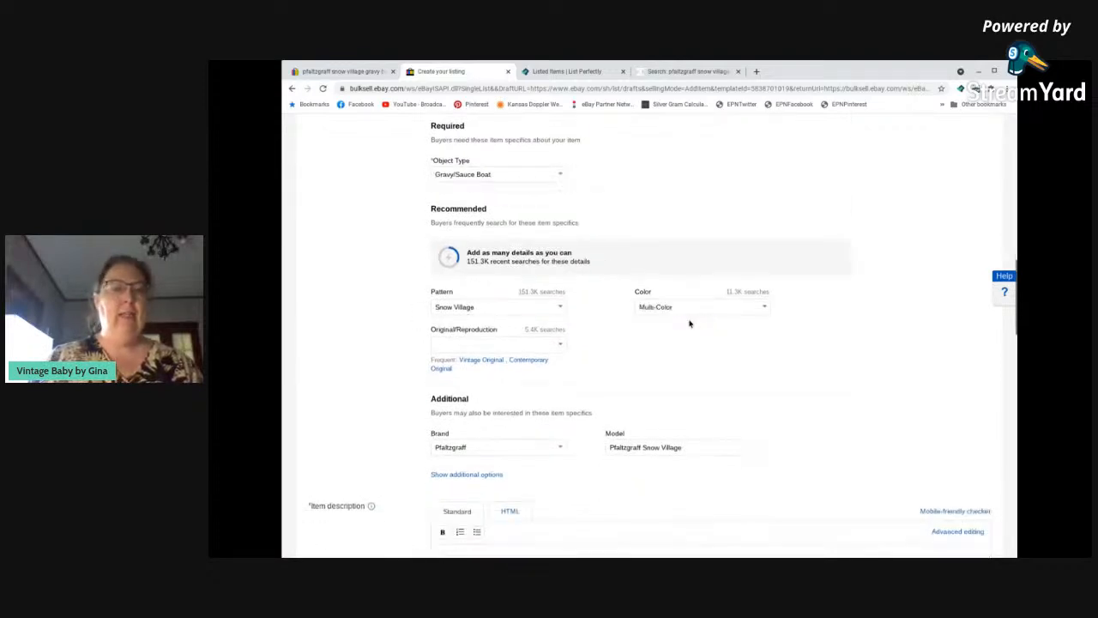
pyautogui.click(481, 360)
# Paste the copied title above the thank-you message in the item description, leaving a blank line between them.
pyautogui.scroll(-3, 619, 341)
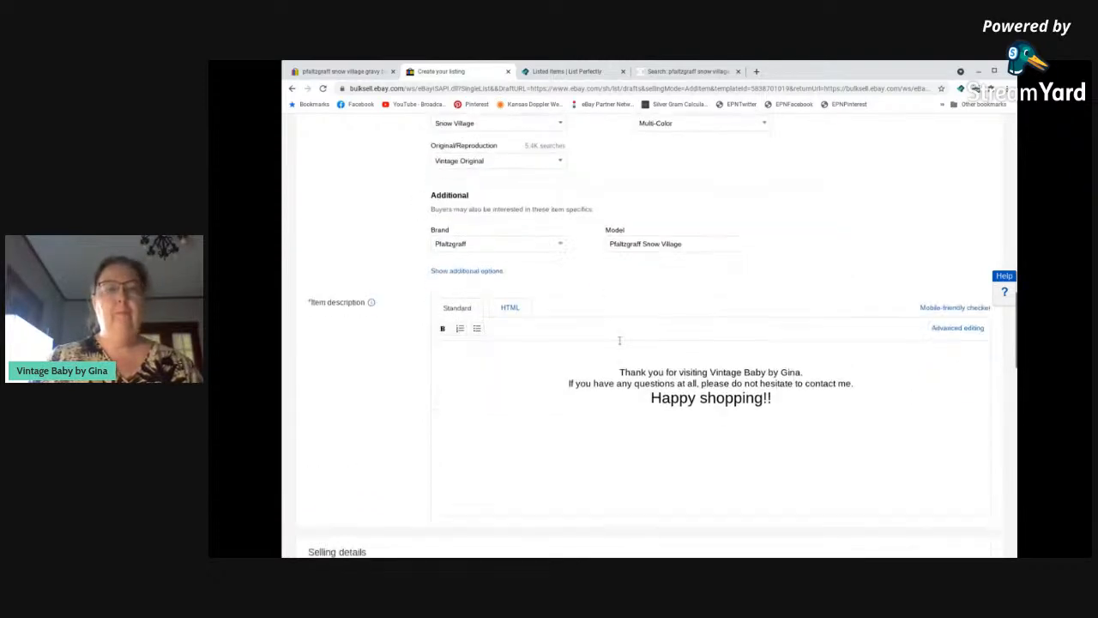
pyautogui.click(711, 349)
pyautogui.write('Pfaltzgraff Snow Village Gravy Boat. EUC, No Cracks or Chips, 4" Tall')
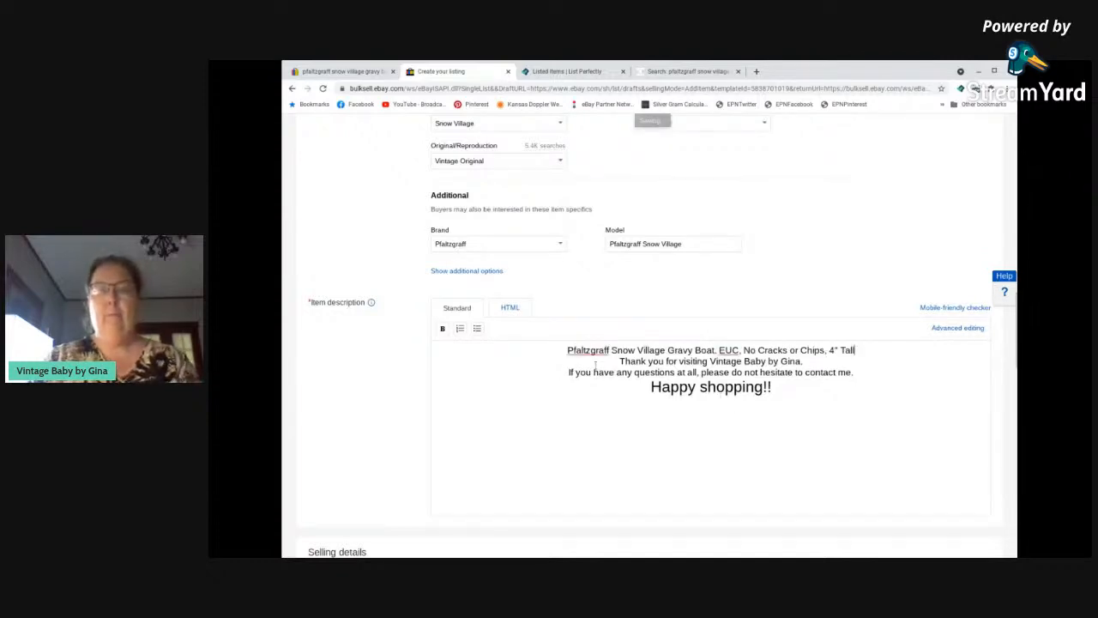
pyautogui.press('Return')
pyautogui.press('Return')
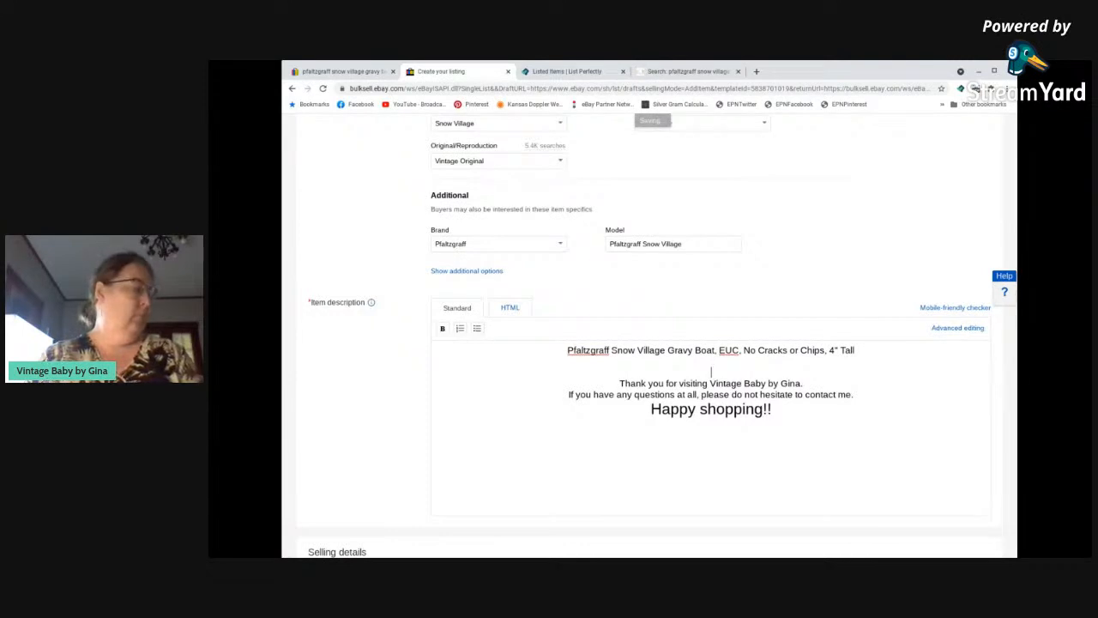
pyautogui.press('BackSpace')
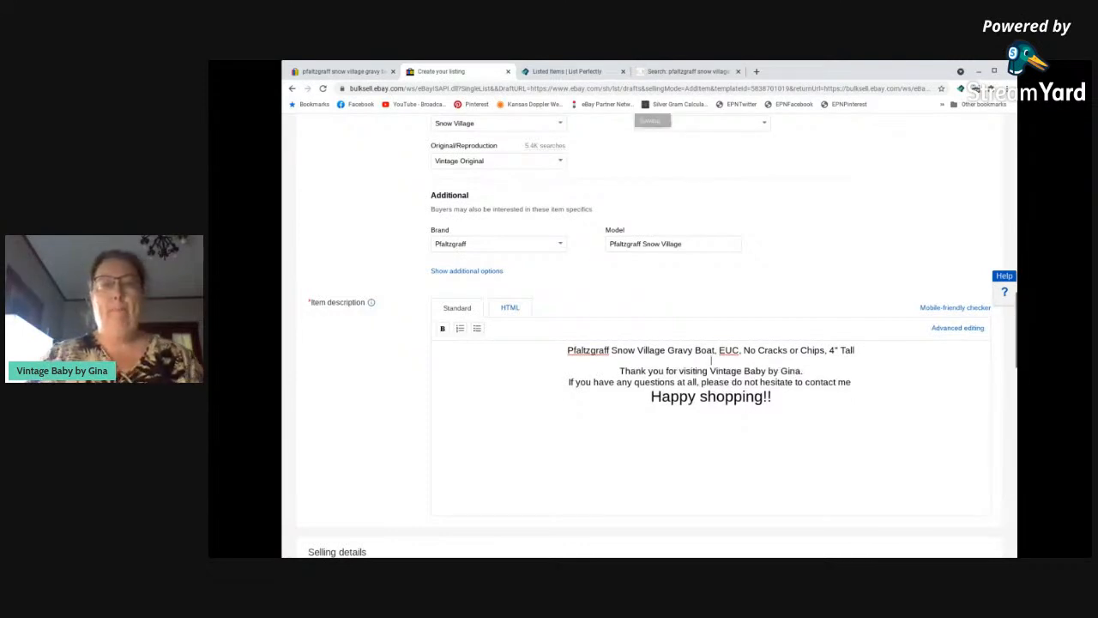
# Set the Buy It Now price to $16.99.
pyautogui.scroll(1, 597, 363)
pyautogui.scroll(-5, 583, 359)
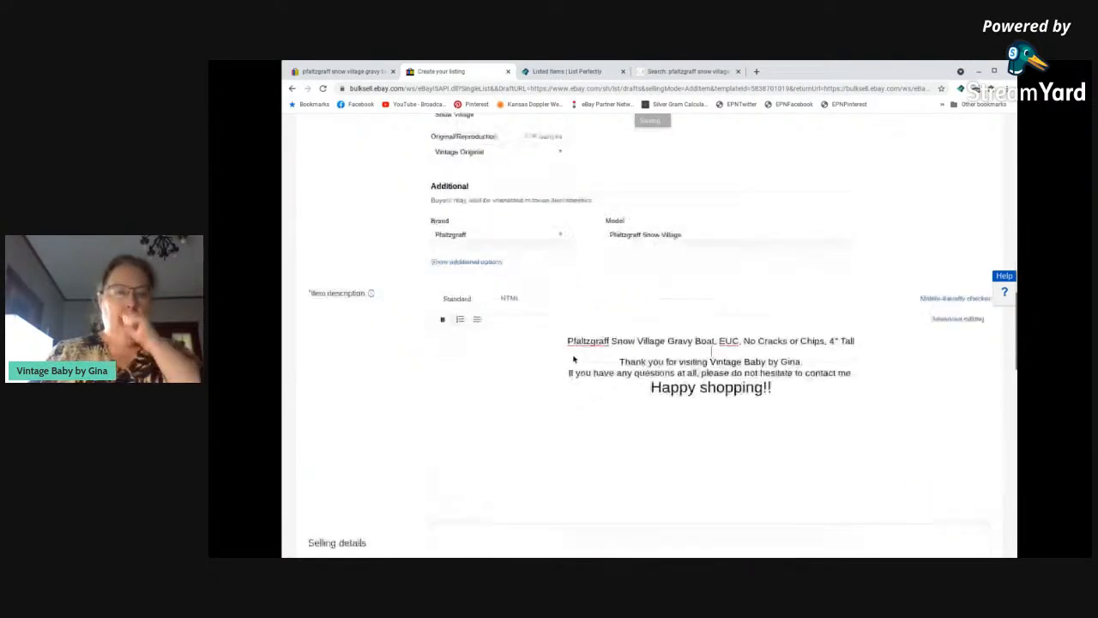
pyautogui.scroll(-2, 573, 352)
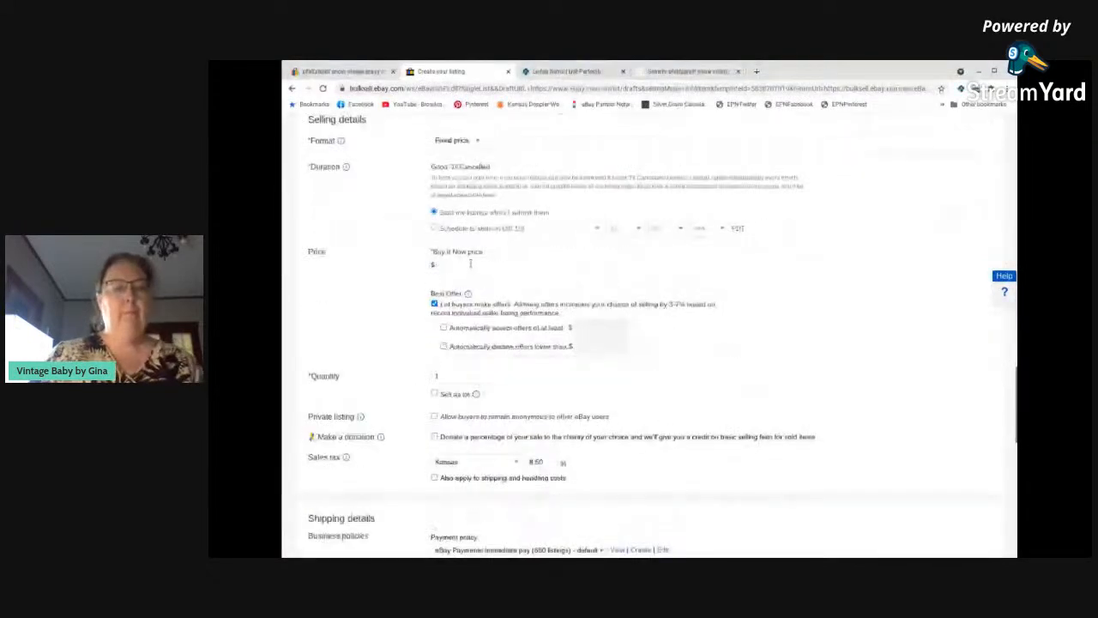
pyautogui.click(470, 263)
pyautogui.write('16.99')
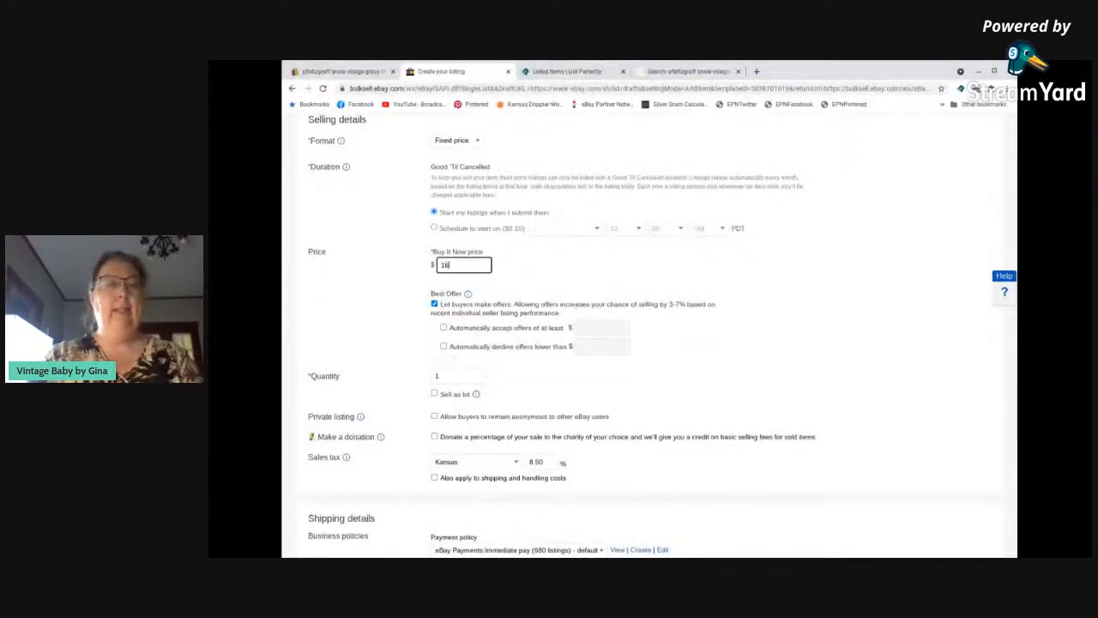
pyautogui.click(725, 352)
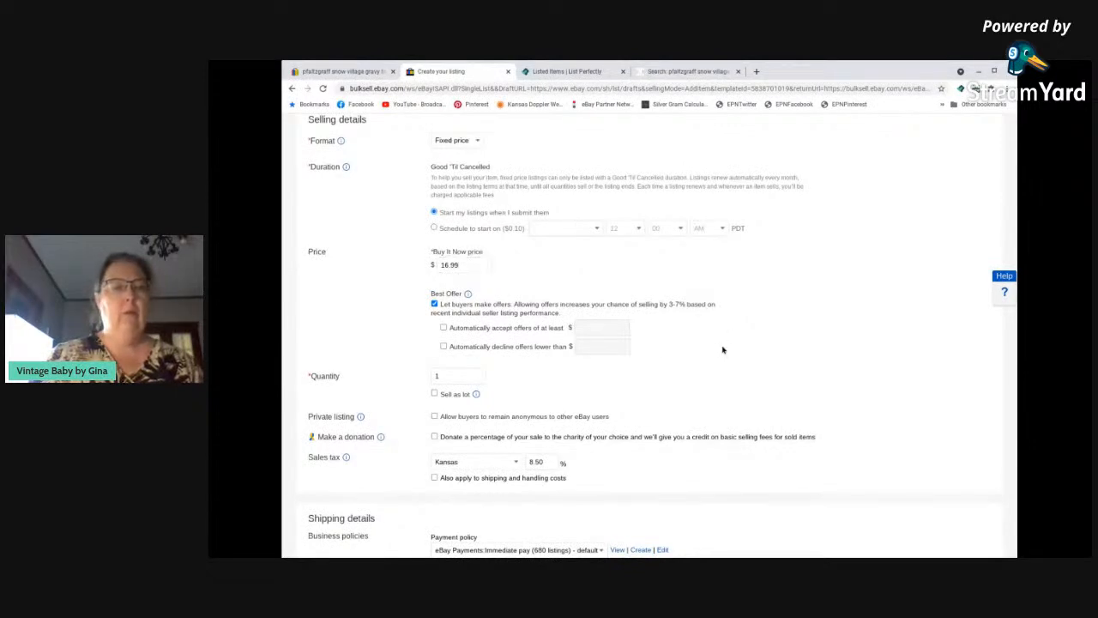
# Set the package weight to 1+ to 2 lbs in the shipping details.
pyautogui.scroll(-1, 695, 336)
pyautogui.scroll(-3, 695, 335)
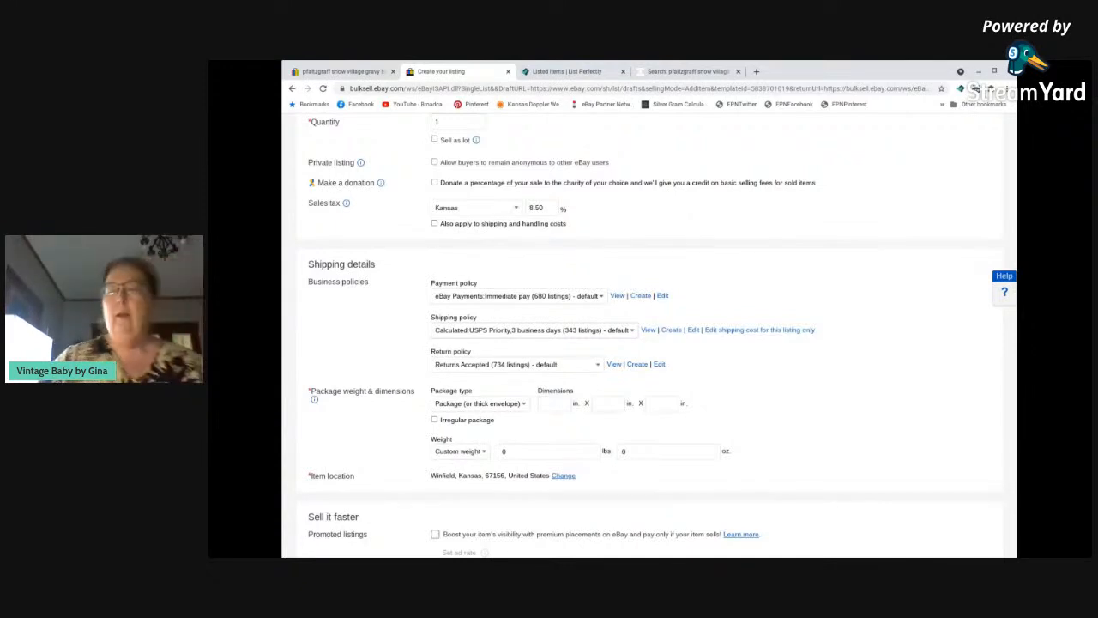
pyautogui.scroll(-2, 505, 427)
pyautogui.click(462, 325)
pyautogui.click(461, 355)
# Turn on promoted listings for the gravy boat at a 3% ad rate and save the listing as a draft.
pyautogui.scroll(-1, 472, 347)
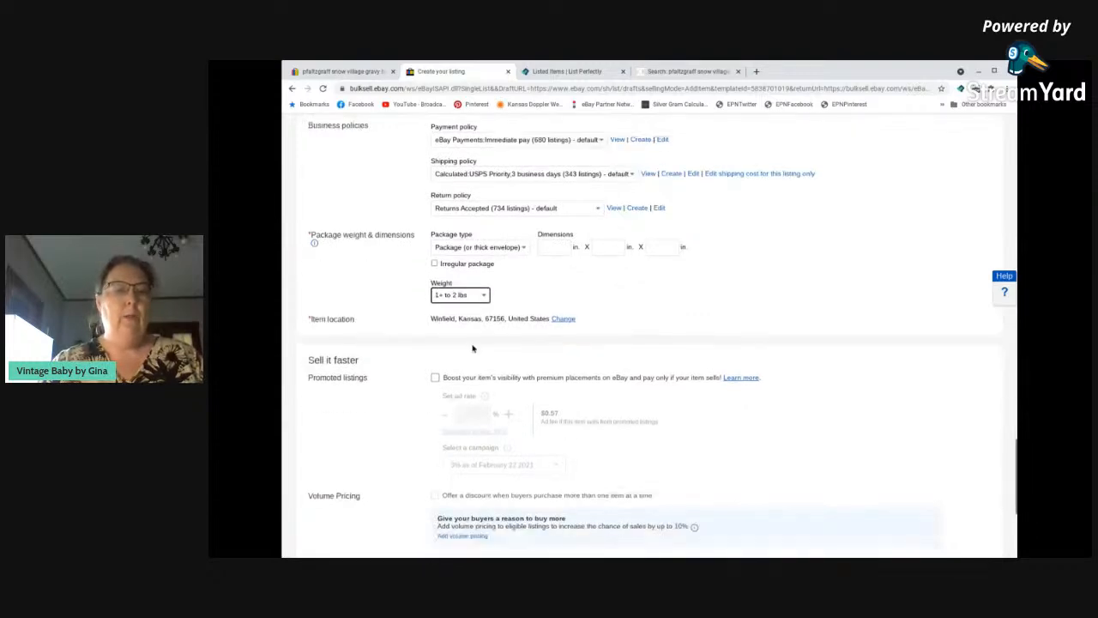
pyautogui.scroll(-1, 472, 348)
pyautogui.click(436, 328)
pyautogui.click(482, 364)
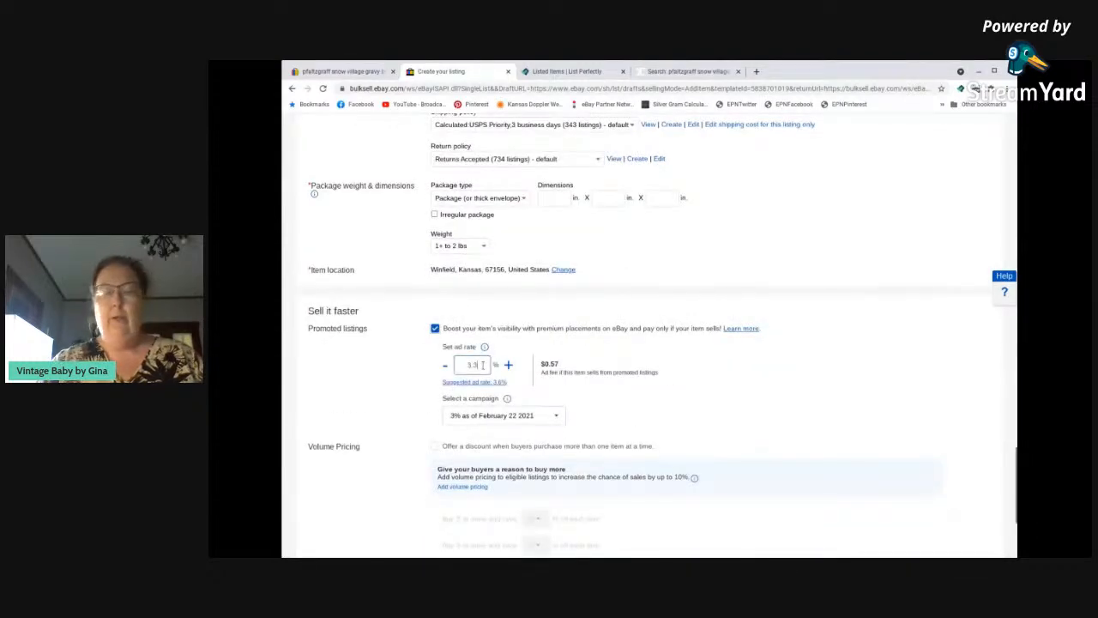
pyautogui.press('BackSpace')
pyautogui.press('BackSpace')
pyautogui.scroll(-2, 563, 369)
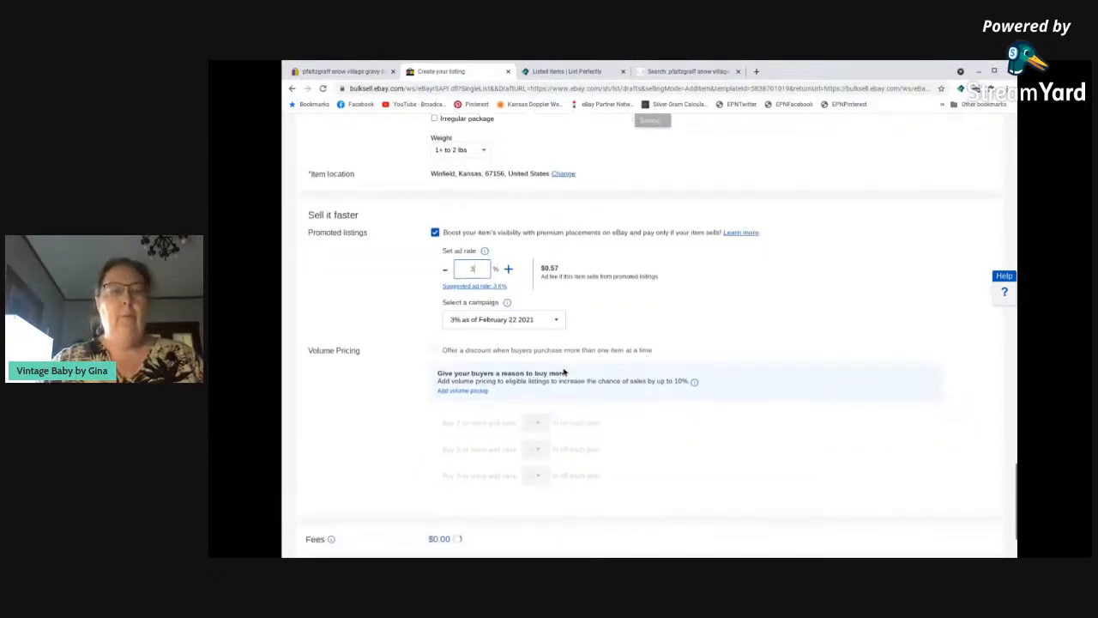
pyautogui.scroll(-2, 564, 372)
pyautogui.click(529, 512)
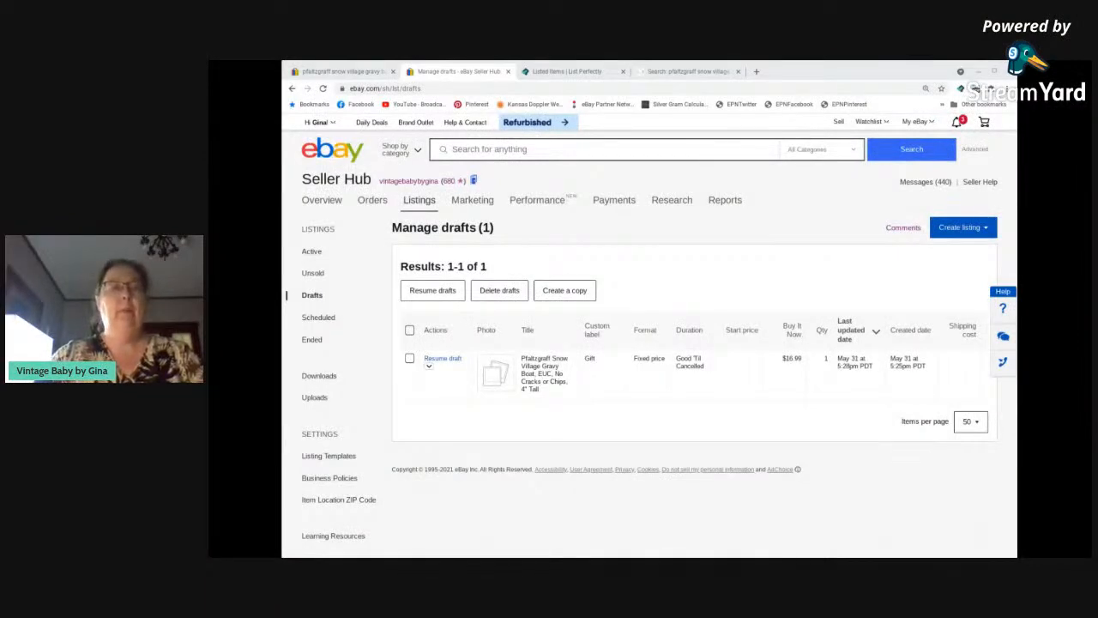
# Reopen the gravy boat draft, then lower the main photo's brightness, raise its contrast and save the image.
pyautogui.click(448, 359)
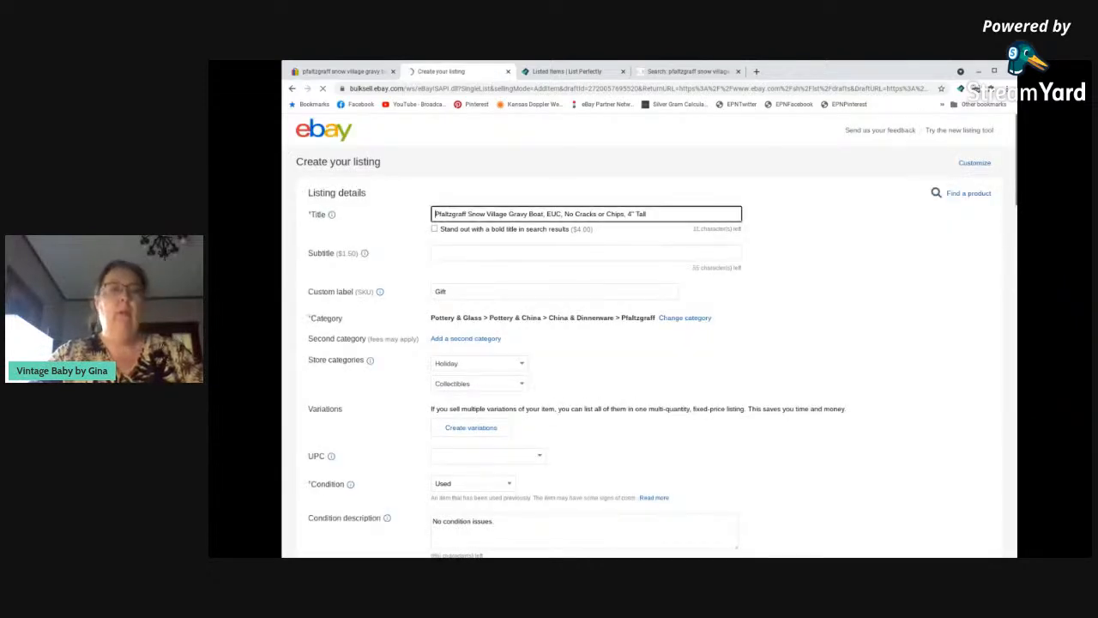
pyautogui.scroll(-1, 485, 350)
pyautogui.scroll(-4, 485, 349)
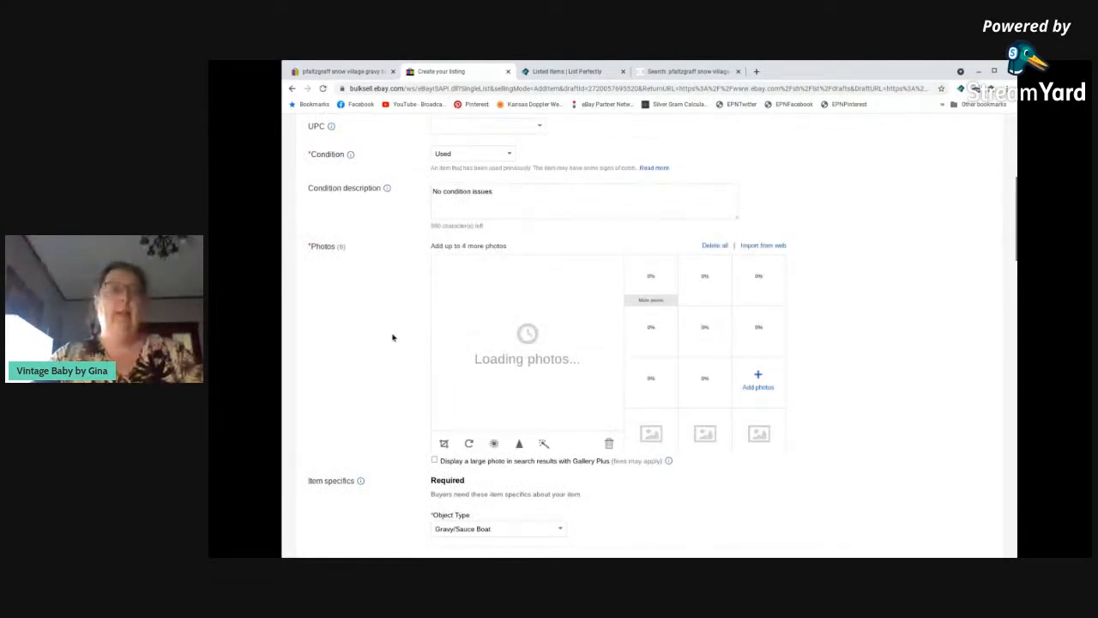
pyautogui.scroll(-1, 392, 337)
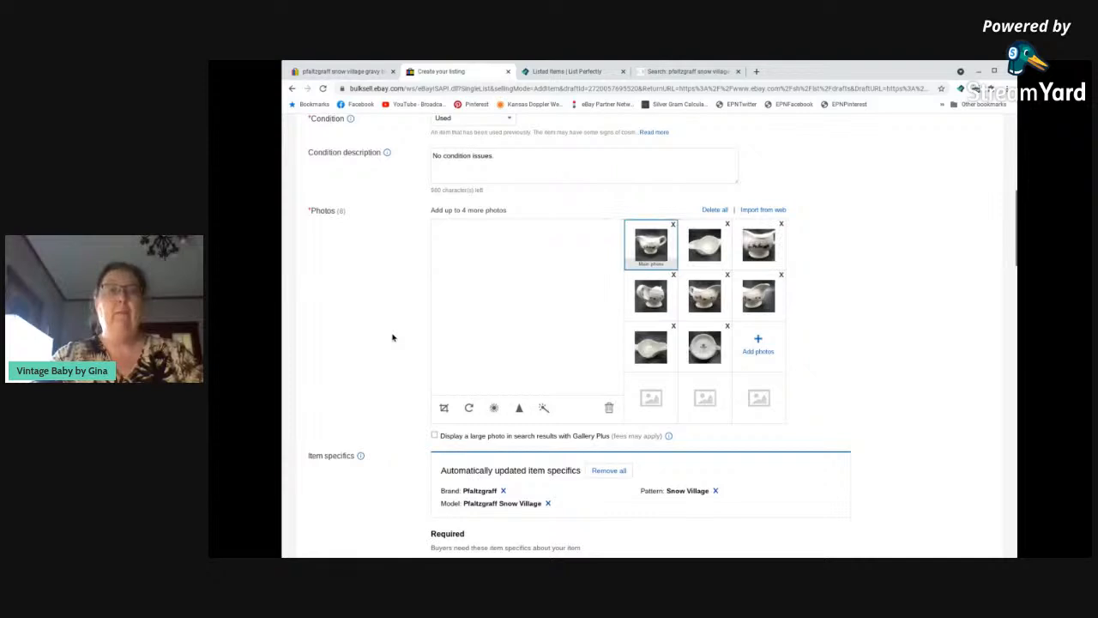
pyautogui.click(495, 409)
pyautogui.moveTo(539, 394)
pyautogui.mouseDown()
pyautogui.moveTo(562, 391)
pyautogui.moveTo(516, 376)
pyautogui.moveTo(451, 383)
pyautogui.moveTo(522, 383)
pyautogui.mouseUp()
pyautogui.click(568, 411)
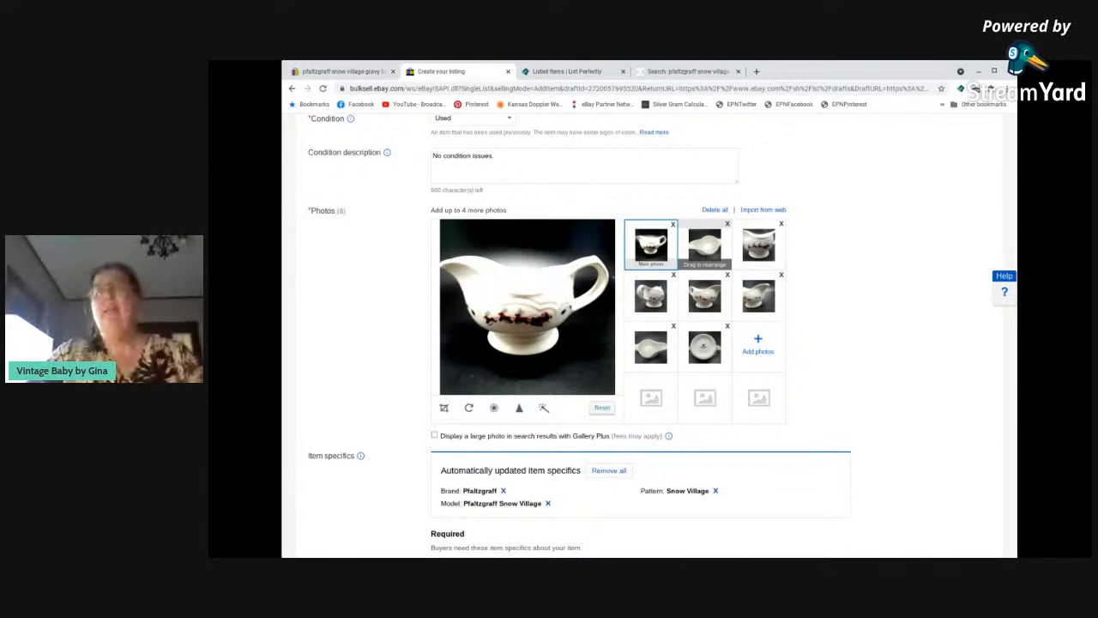
# Set the second photo, the angled view into the gravy boat, to brightness -33 and contrast 30, and save it.
pyautogui.click(704, 248)
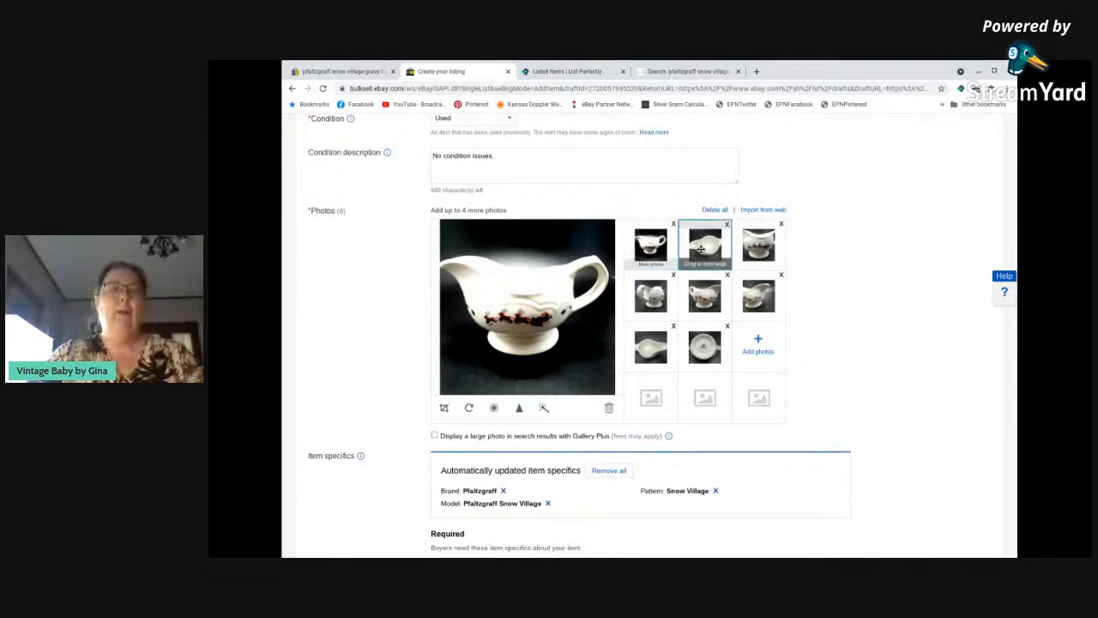
pyautogui.click(495, 408)
pyautogui.moveTo(526, 389)
pyautogui.mouseDown()
pyautogui.moveTo(552, 402)
pyautogui.moveTo(512, 384)
pyautogui.mouseUp()
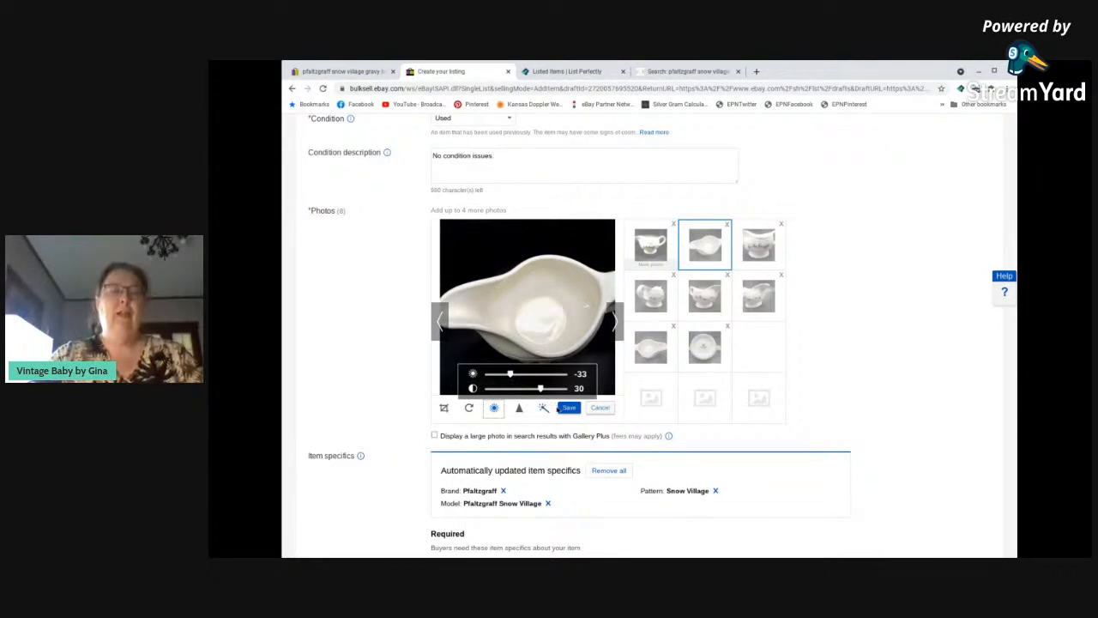
pyautogui.click(756, 248)
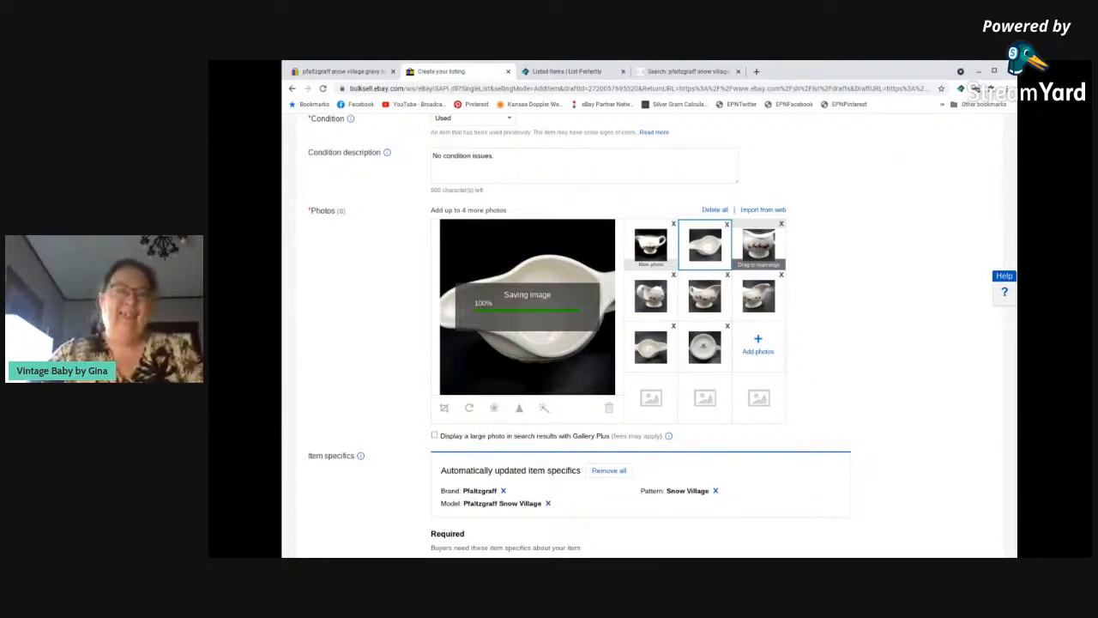
# Set the third photo, the reindeer sleigh close-up, to brightness 6 and contrast 25, and save it.
pyautogui.click(755, 248)
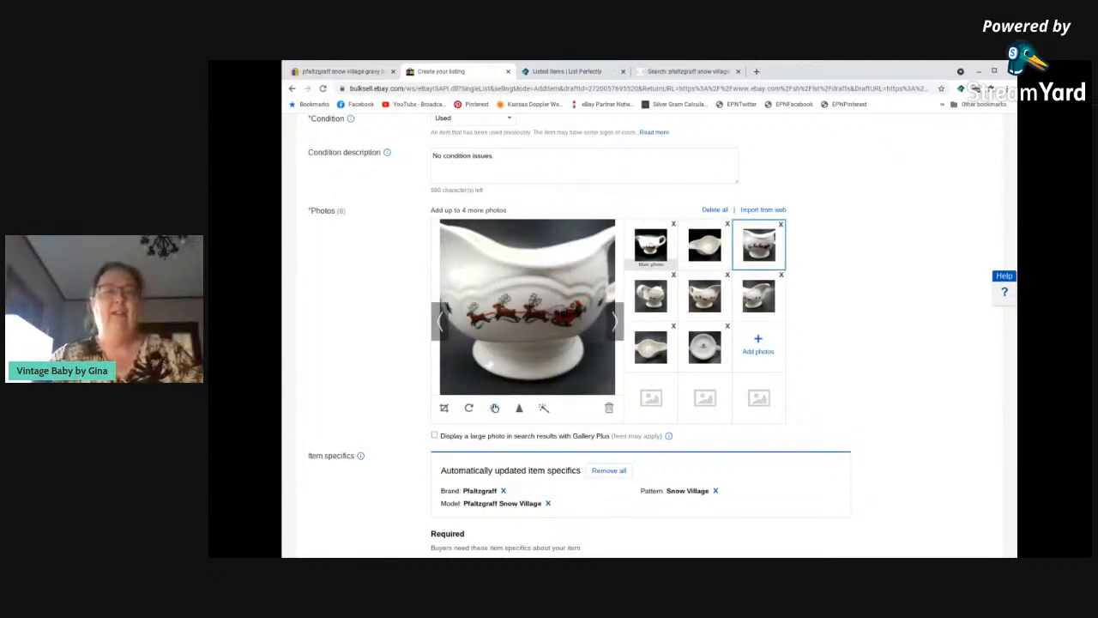
pyautogui.click(494, 408)
pyautogui.click(537, 388)
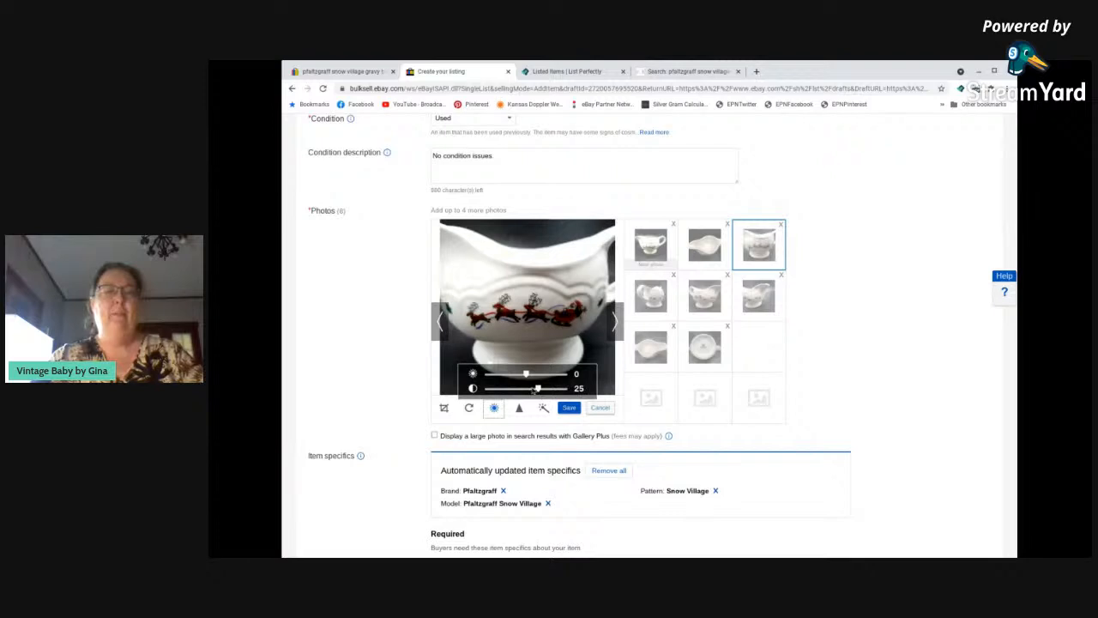
pyautogui.moveTo(530, 379); pyautogui.dragTo(529, 379)
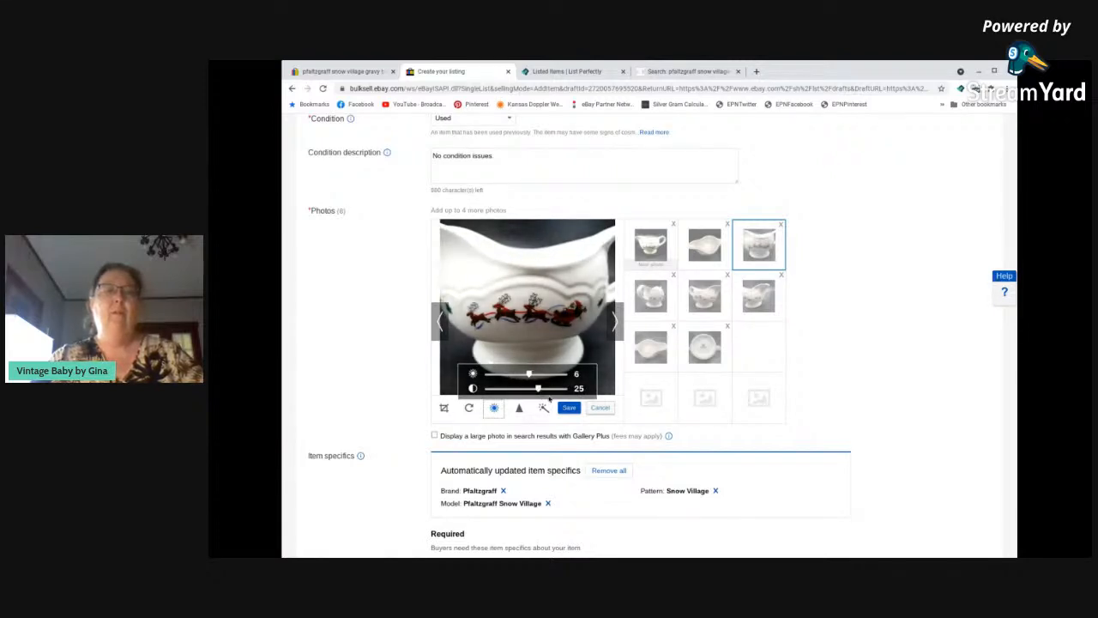
pyautogui.click(567, 411)
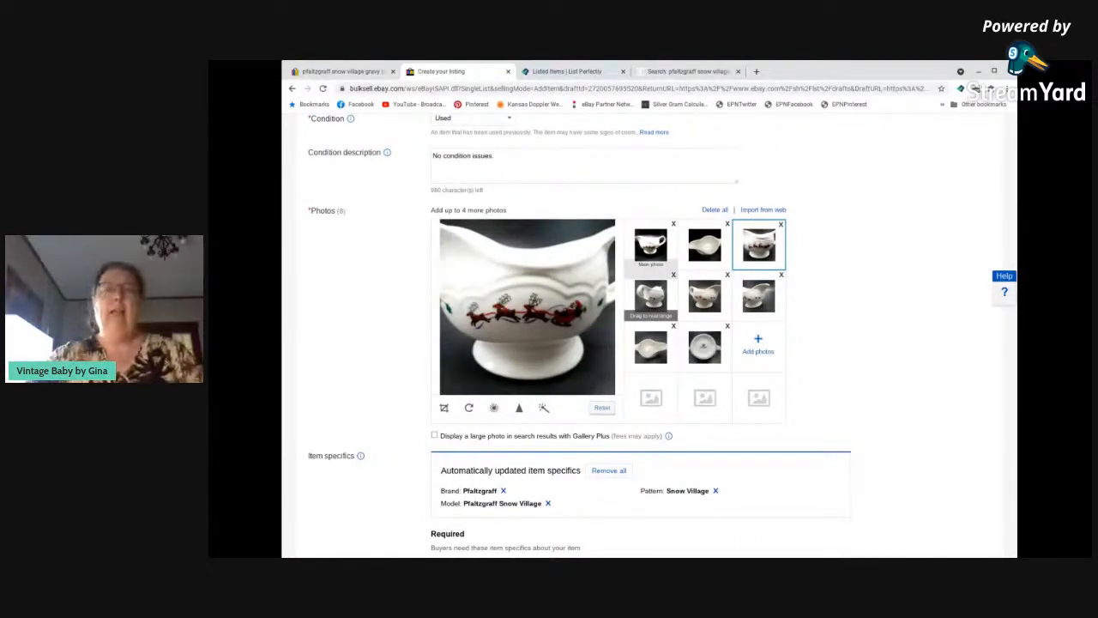
# Raise the contrast and lower the brightness of the fourth photo, showing the handle side, and save it.
pyautogui.click(655, 299)
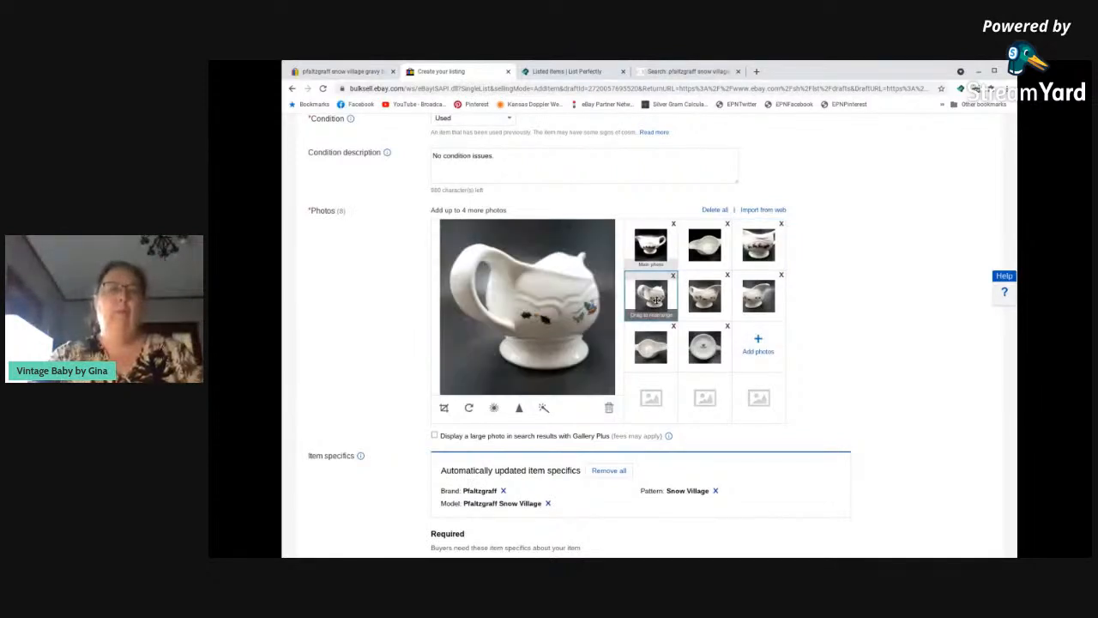
pyautogui.click(494, 408)
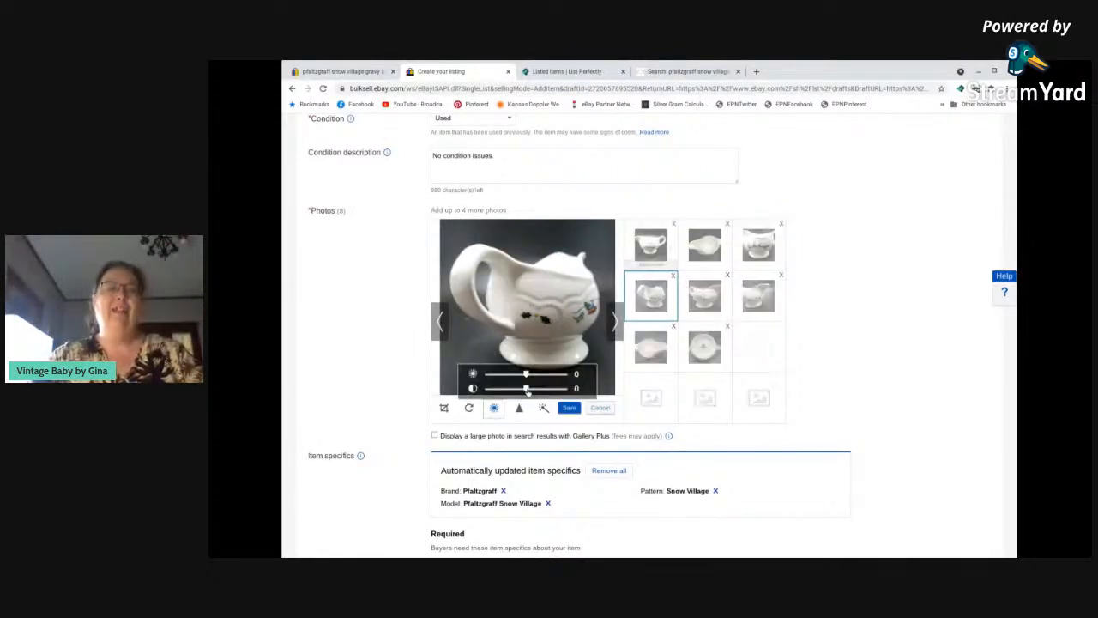
pyautogui.moveTo(527, 391)
pyautogui.mouseDown()
pyautogui.moveTo(544, 389)
pyautogui.moveTo(517, 375)
pyautogui.mouseUp()
pyautogui.click(568, 409)
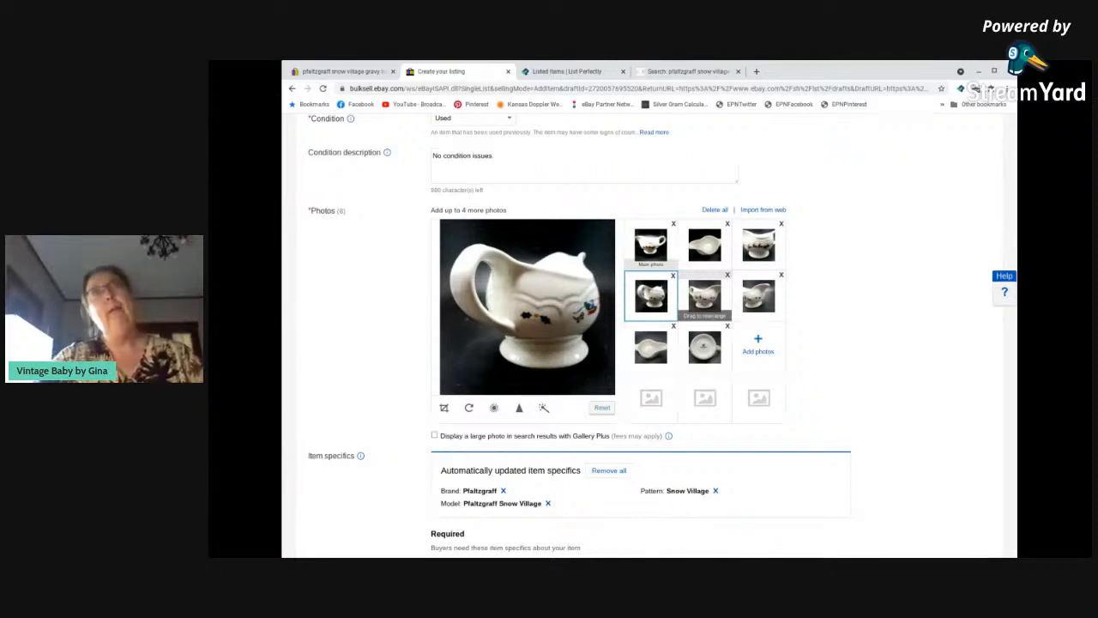
# Set the fifth photo, the side view with the figures, to brightness -22 and contrast 32, and save it.
pyautogui.click(703, 297)
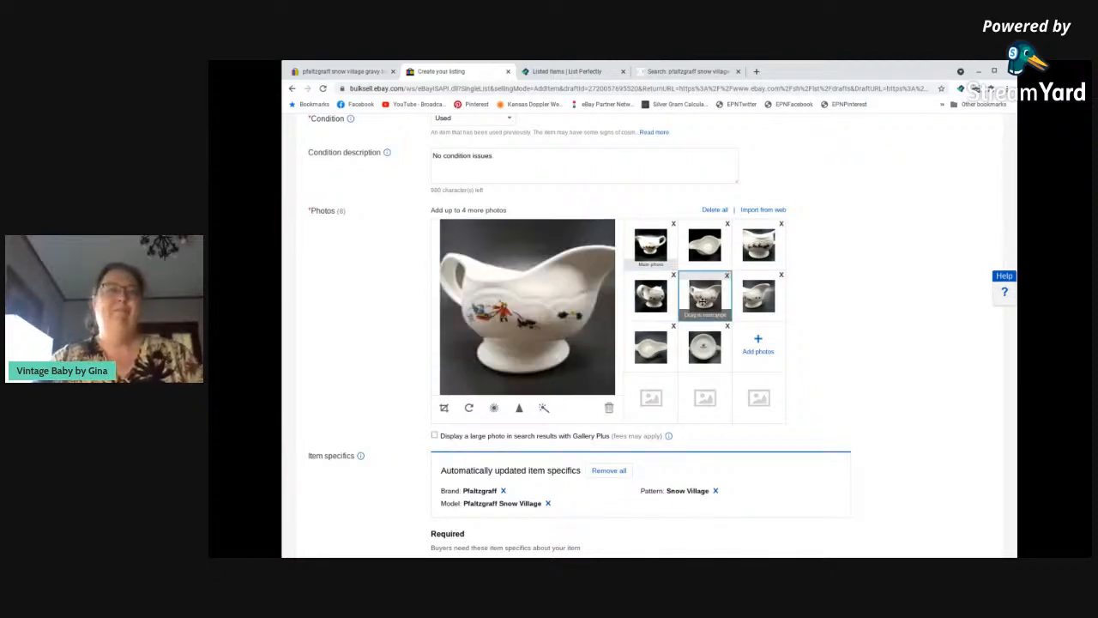
pyautogui.click(493, 408)
pyautogui.click(530, 390)
pyautogui.moveTo(530, 391)
pyautogui.mouseDown()
pyautogui.moveTo(542, 388)
pyautogui.moveTo(517, 375)
pyautogui.mouseUp()
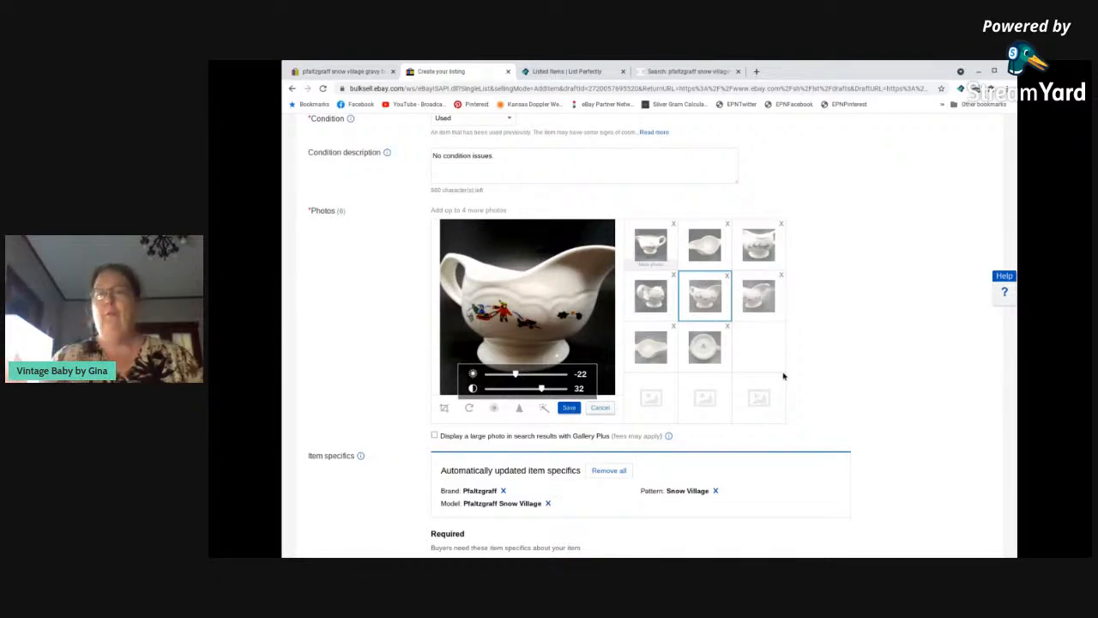
pyautogui.click(569, 407)
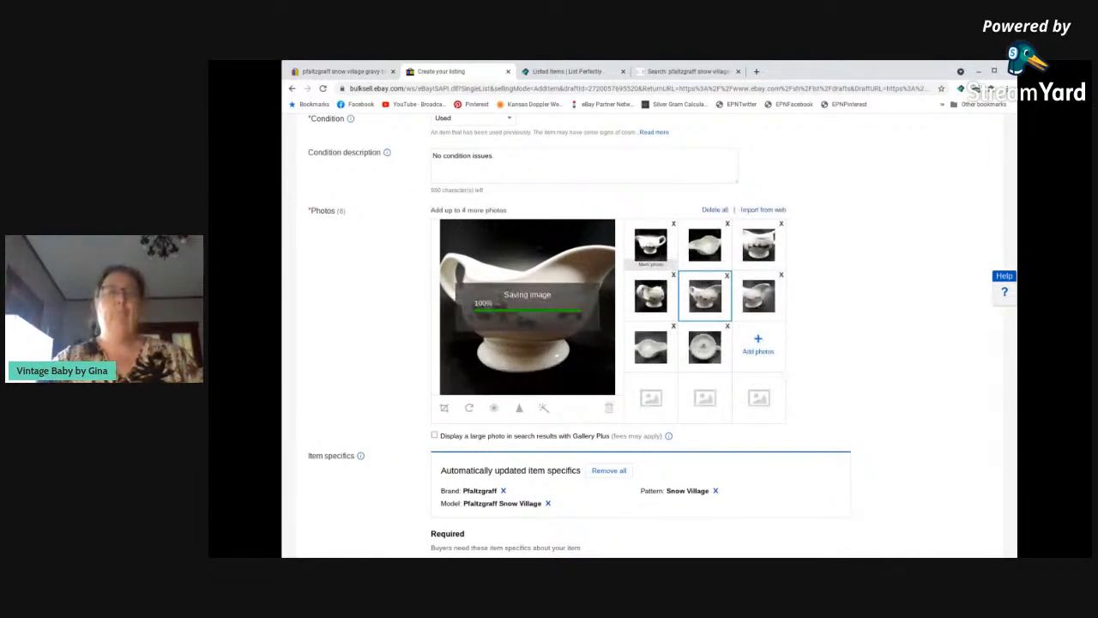
# Set the sixth photo, the spout view, to about brightness -28 and contrast 41, and save it.
pyautogui.click(752, 298)
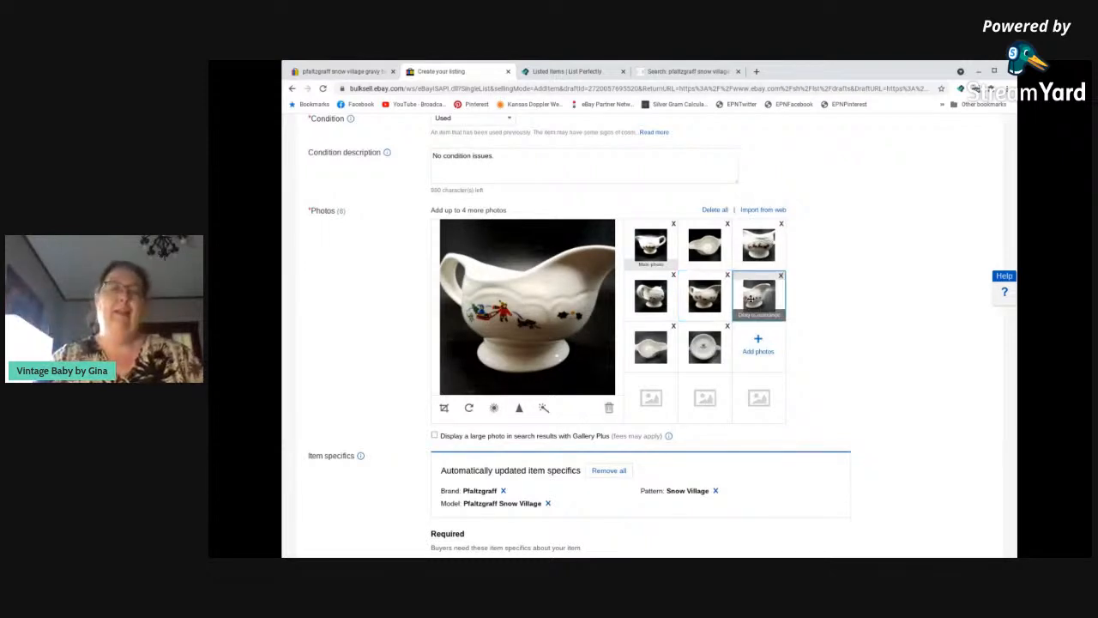
pyautogui.click(494, 408)
pyautogui.moveTo(526, 388)
pyautogui.mouseDown()
pyautogui.moveTo(546, 388)
pyautogui.moveTo(516, 375)
pyautogui.mouseUp()
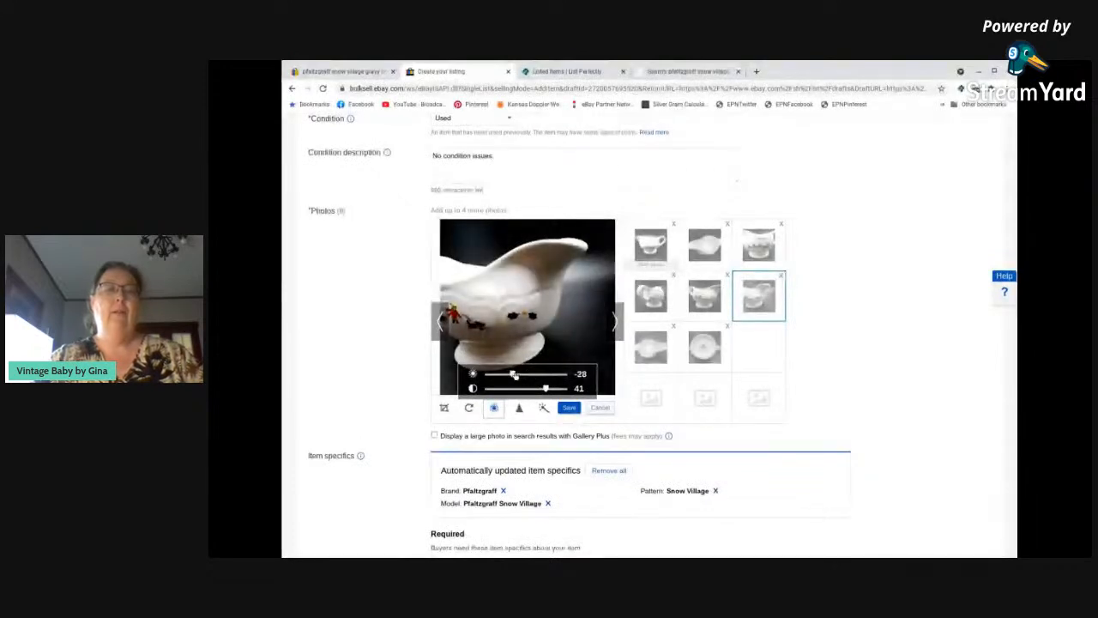
pyautogui.click(569, 408)
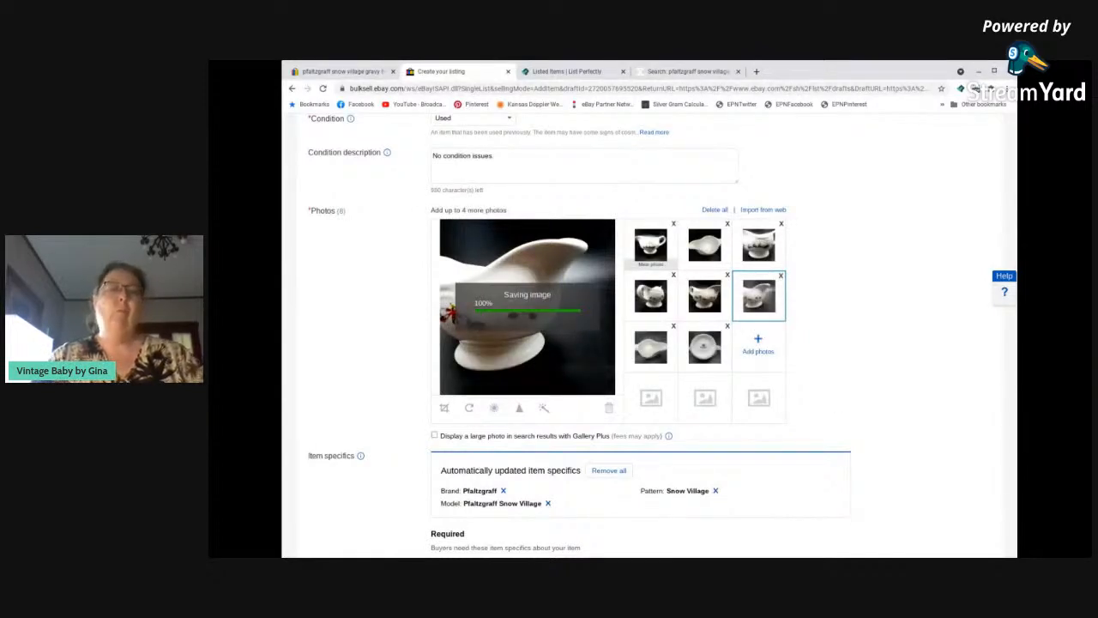
# Raise the contrast and lower the brightness of the seventh photo, the view into the boat from above, and save it.
pyautogui.click(648, 354)
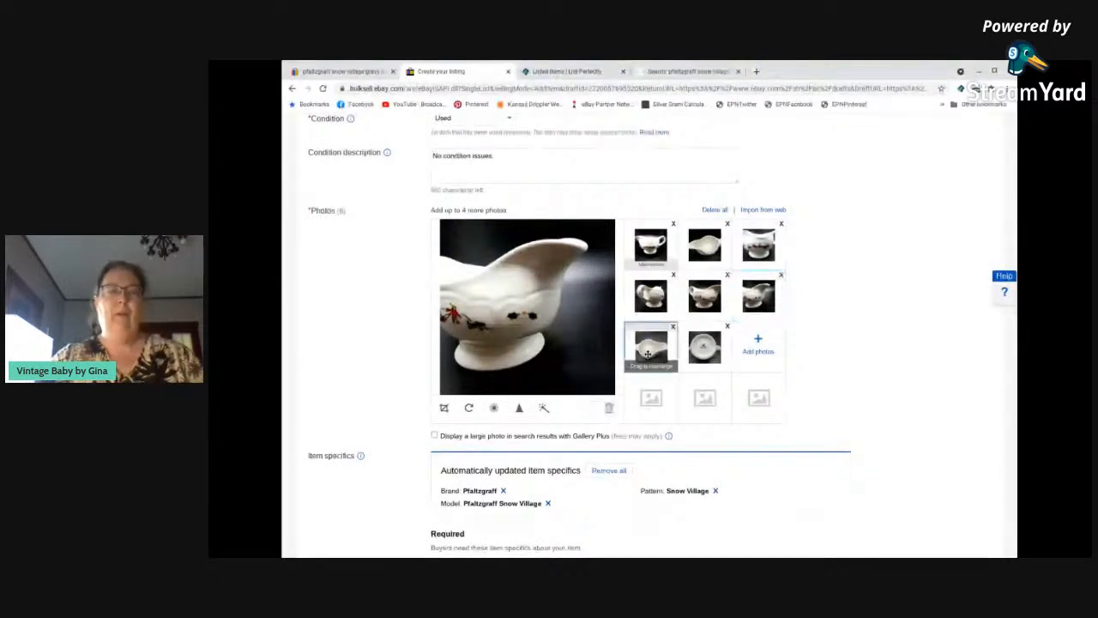
pyautogui.click(494, 410)
pyautogui.moveTo(526, 390)
pyautogui.mouseDown()
pyautogui.moveTo(543, 391)
pyautogui.moveTo(516, 378)
pyautogui.mouseUp()
pyautogui.click(568, 408)
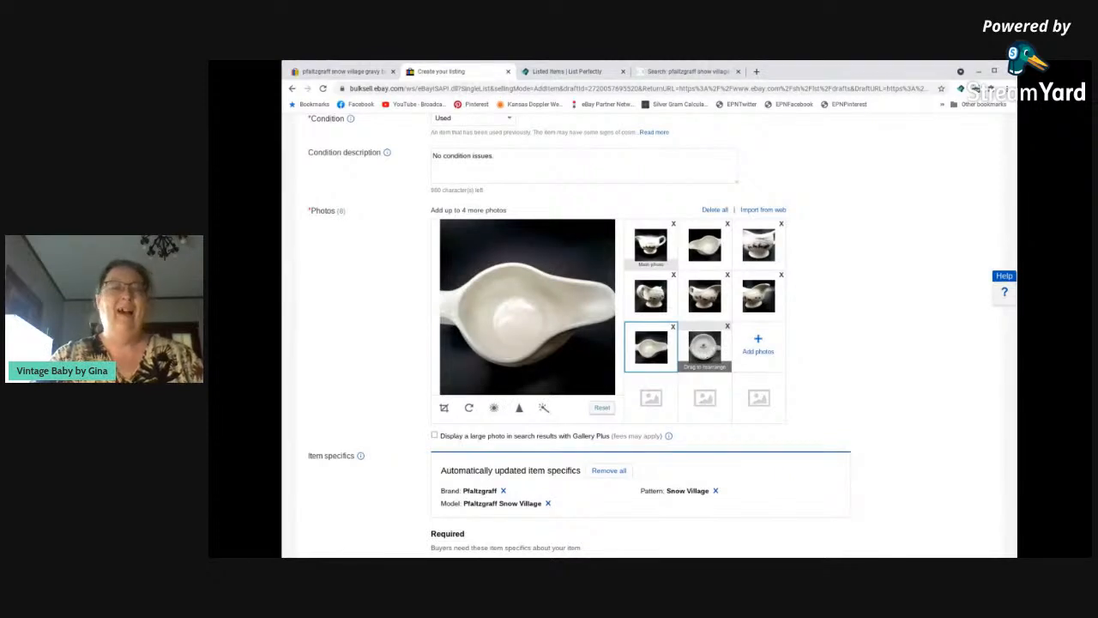
# Set the eighth photo, the Pfaltzgraff base mark, to about brightness -22 and contrast 28, and save it.
pyautogui.click(705, 347)
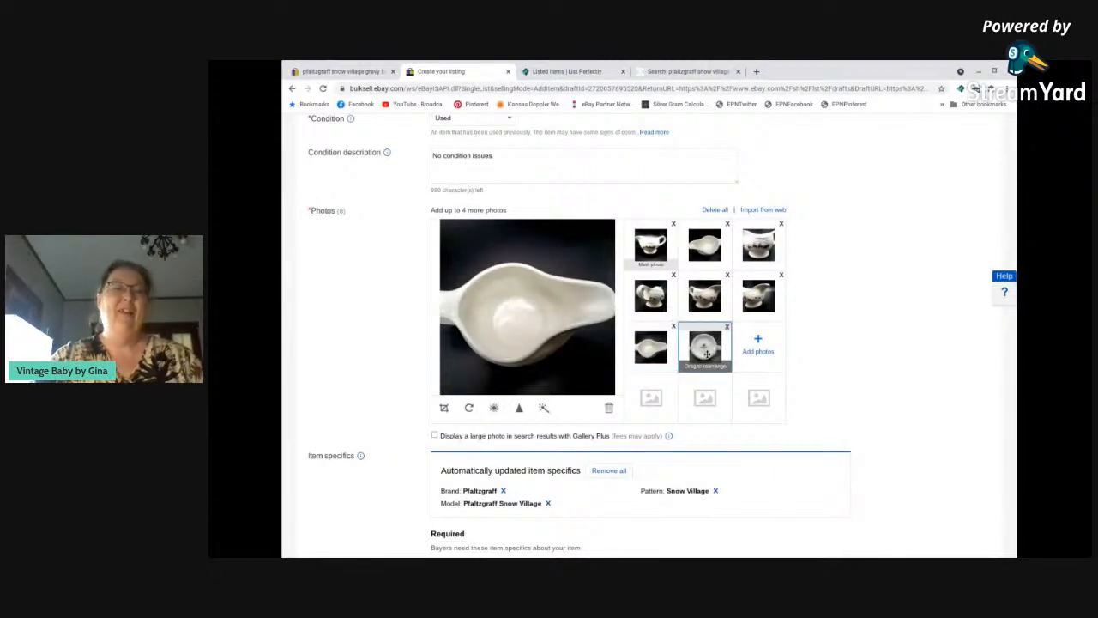
pyautogui.click(494, 409)
pyautogui.moveTo(527, 390)
pyautogui.mouseDown()
pyautogui.moveTo(540, 389)
pyautogui.moveTo(515, 375)
pyautogui.mouseUp()
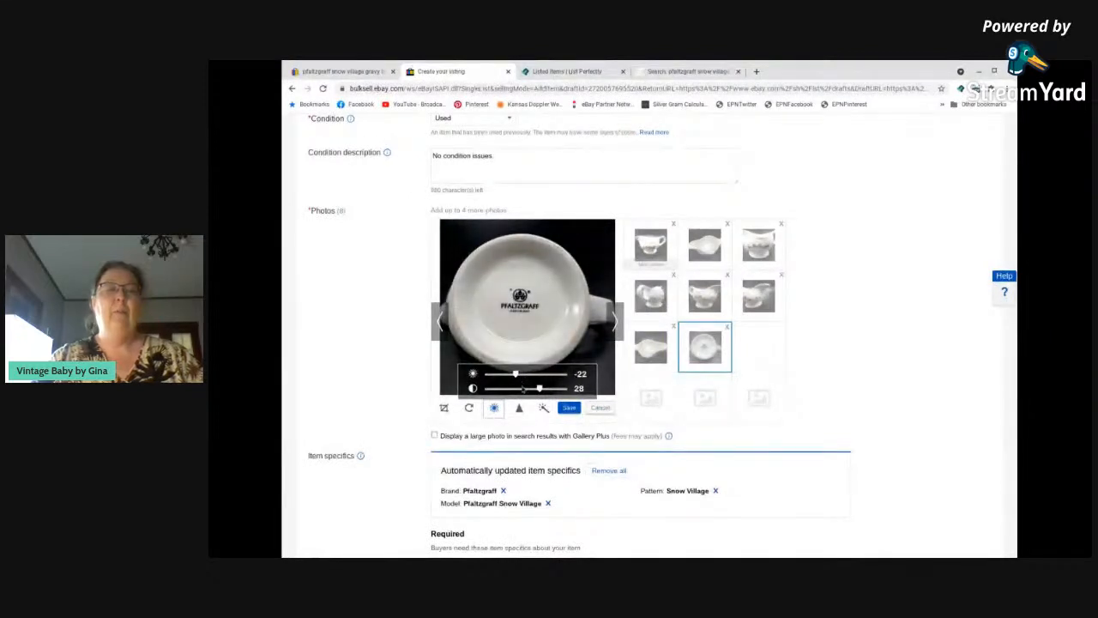
pyautogui.click(568, 409)
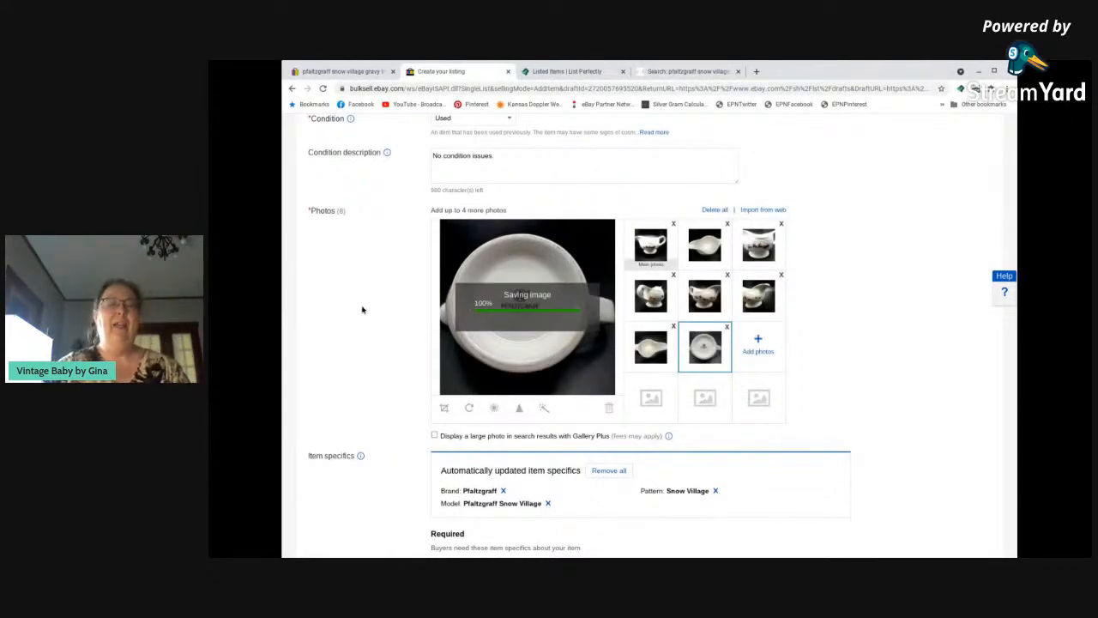
# Publish the Pfaltzgraff Snow Village gravy boat listing and finish without creating another one.
pyautogui.scroll(-3, 364, 317)
pyautogui.scroll(-20, 376, 326)
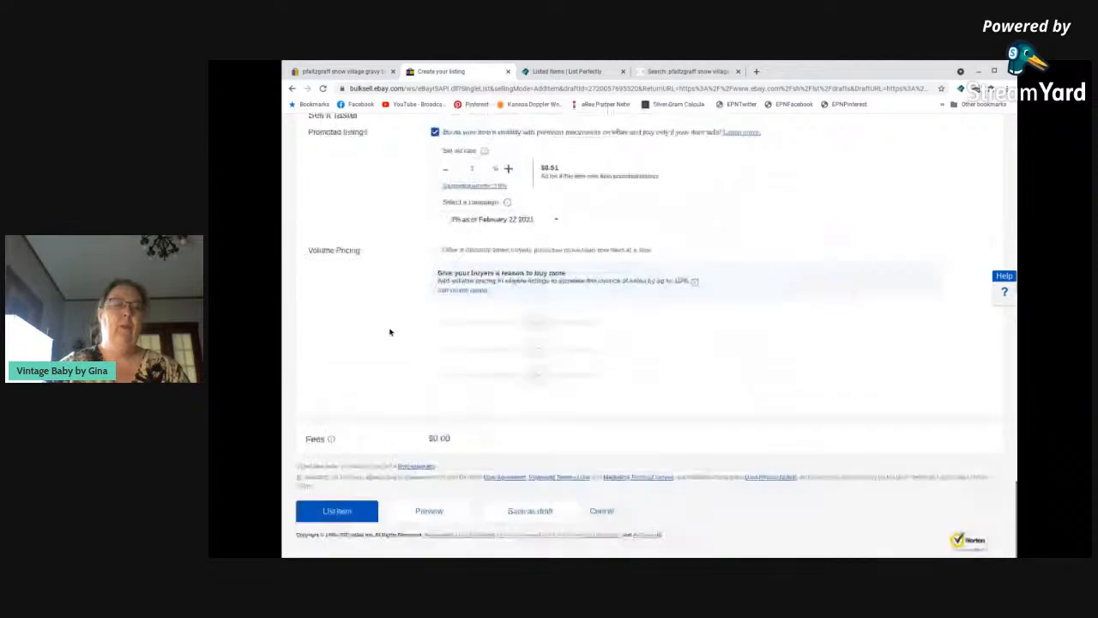
pyautogui.click(339, 514)
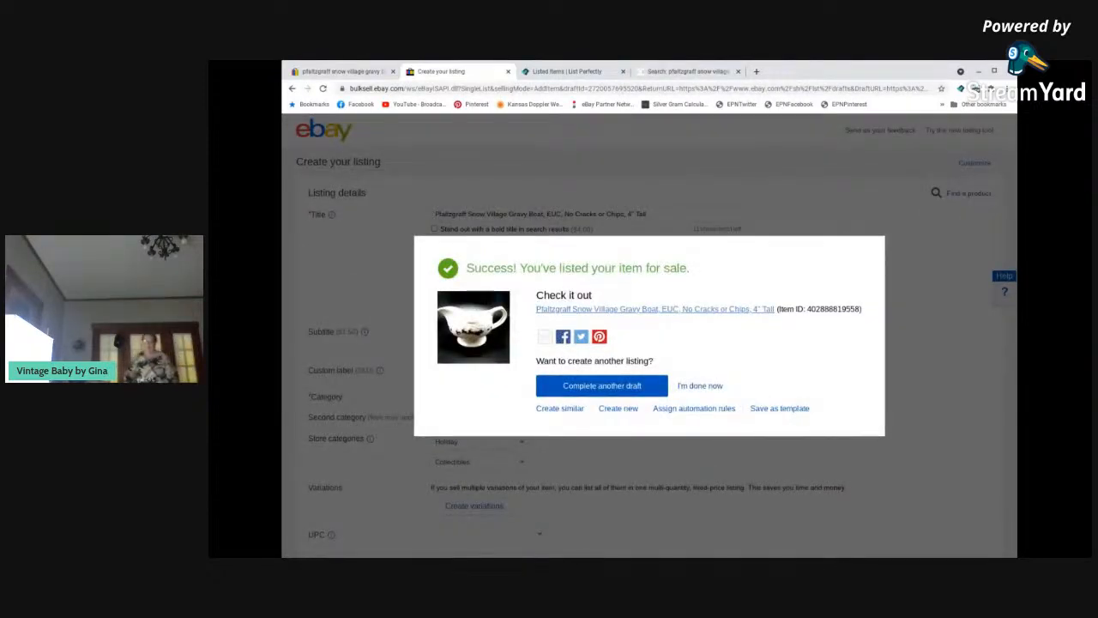
pyautogui.click(700, 386)
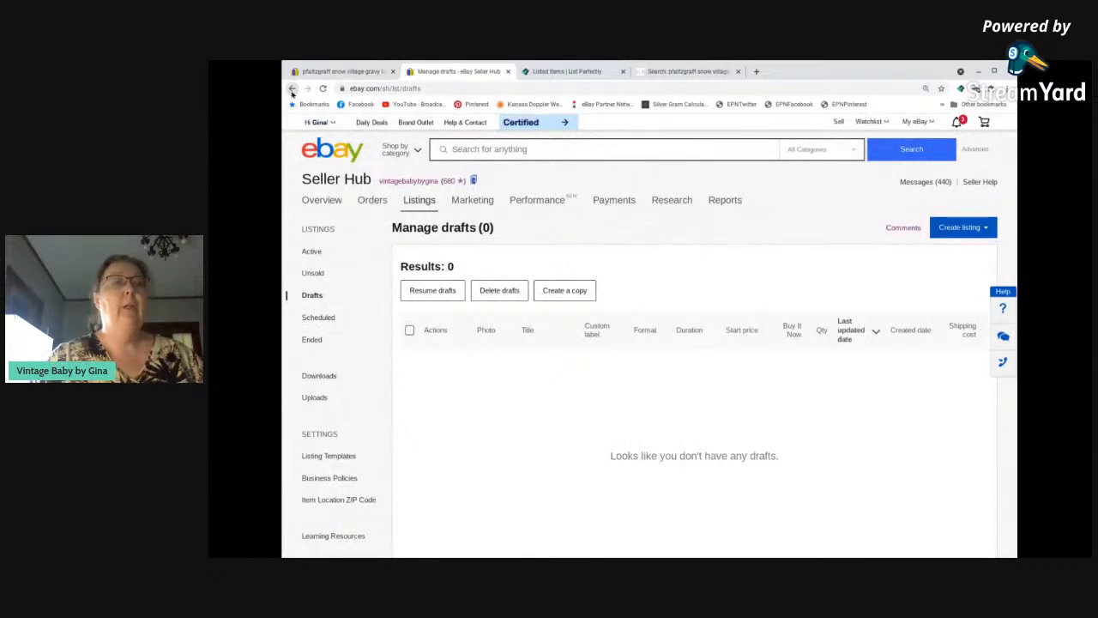
# Return to the Seller Hub overview and open the list of active listings.
pyautogui.click(292, 88)
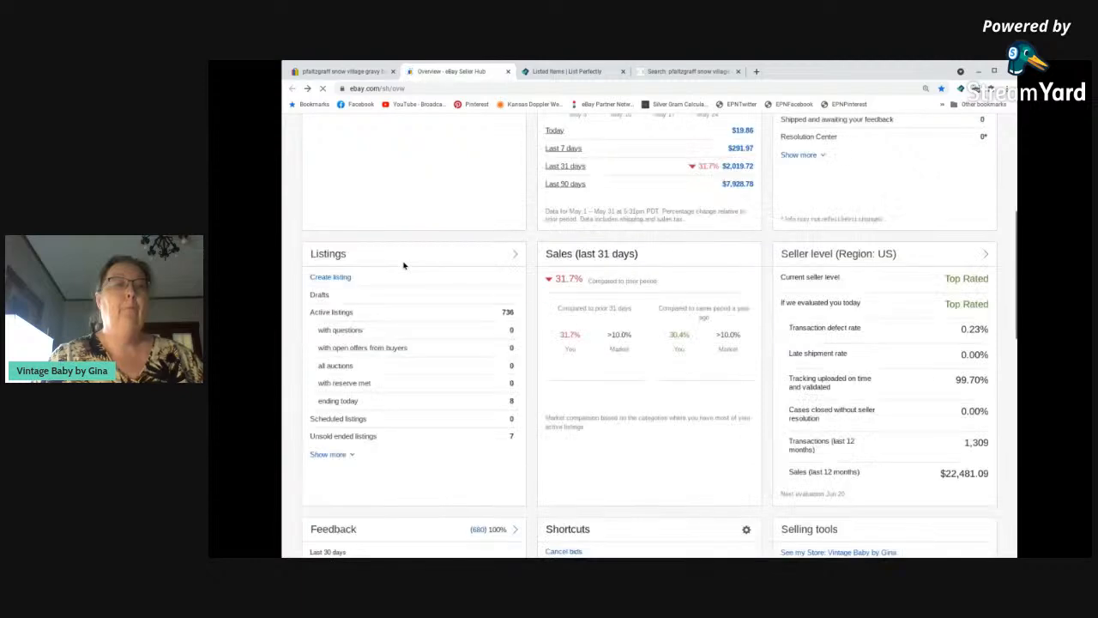
pyautogui.click(344, 363)
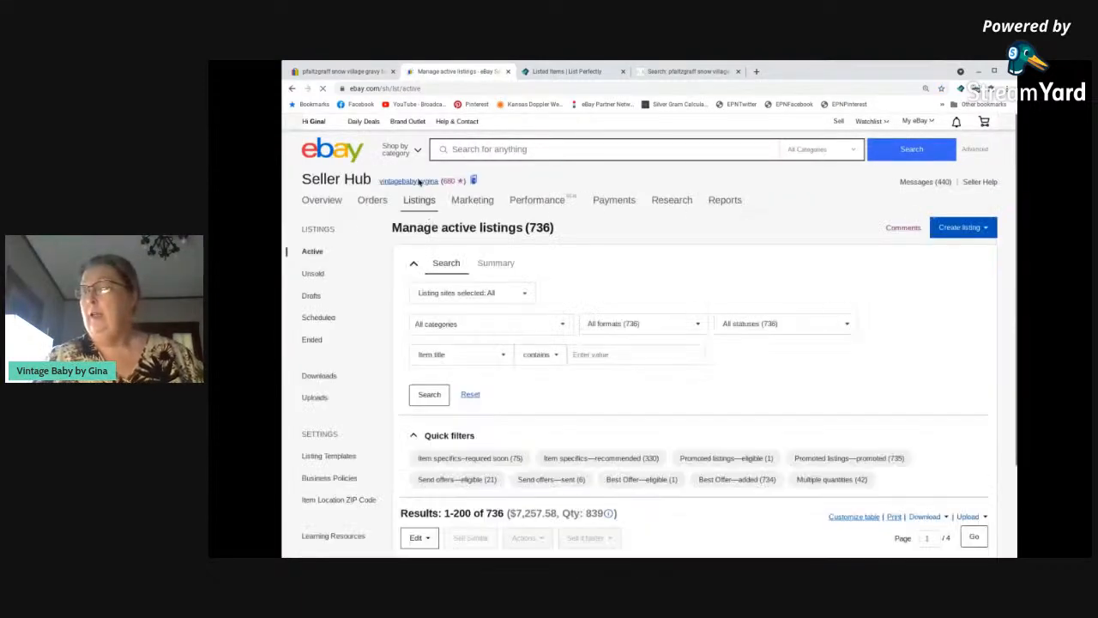
pyautogui.scroll(-1, 678, 311)
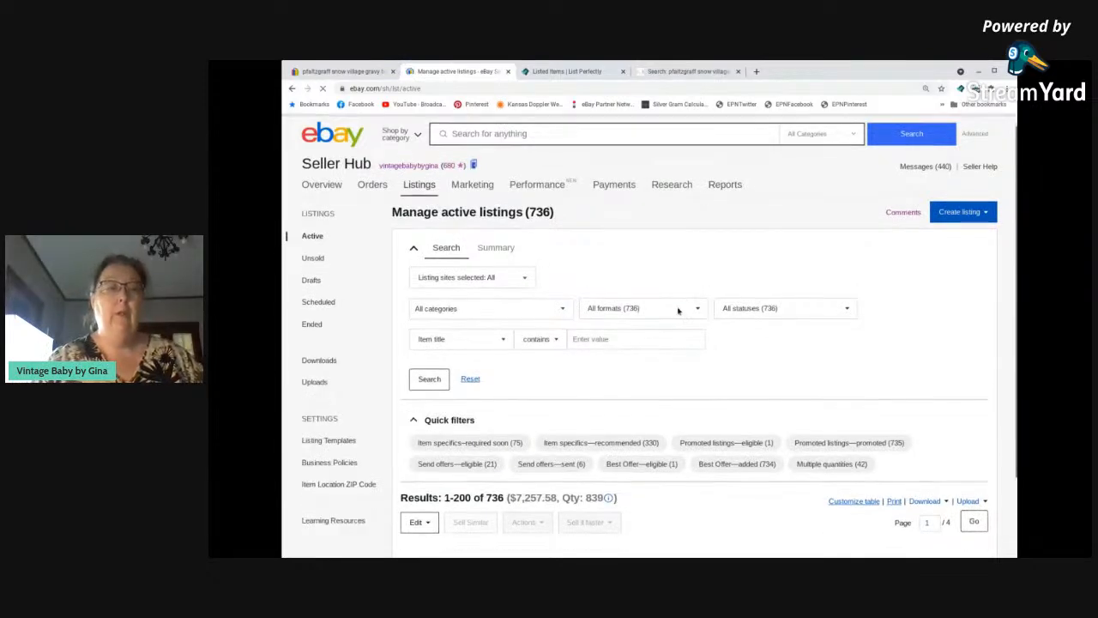
# Sort the active listings by start date with the newest first.
pyautogui.scroll(-2, 678, 310)
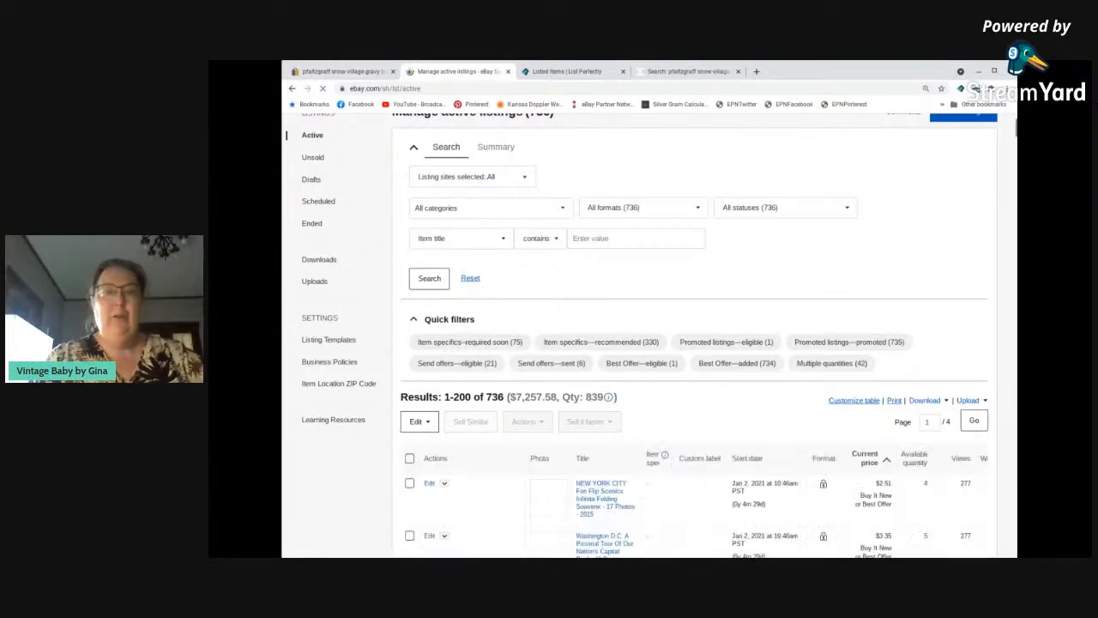
pyautogui.scroll(-1, 538, 317)
pyautogui.scroll(-2, 538, 317)
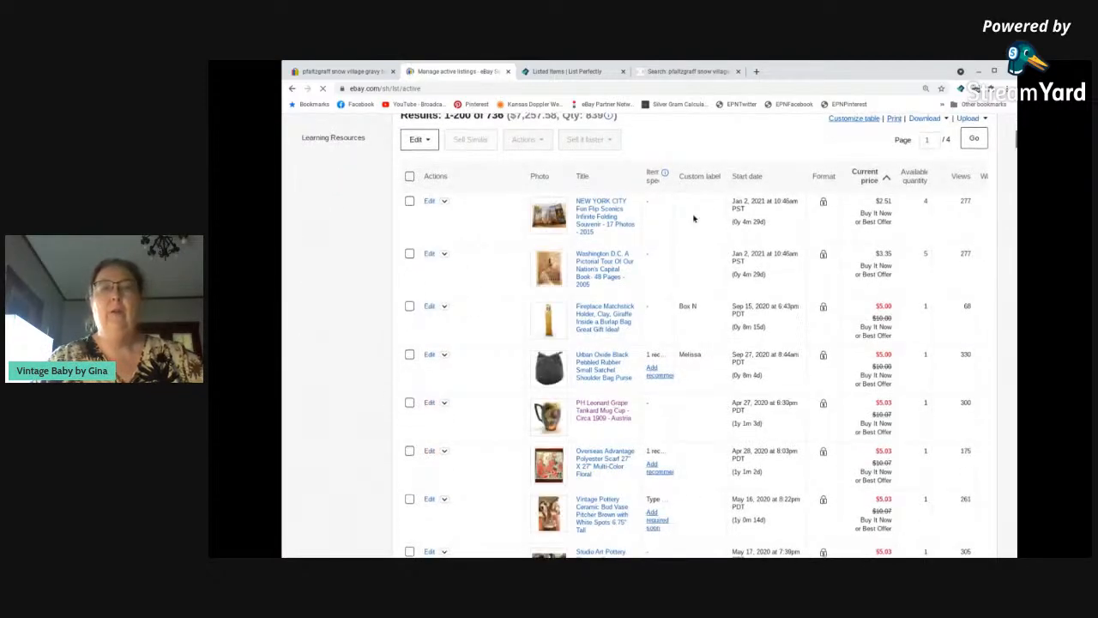
pyautogui.scroll(1, 698, 215)
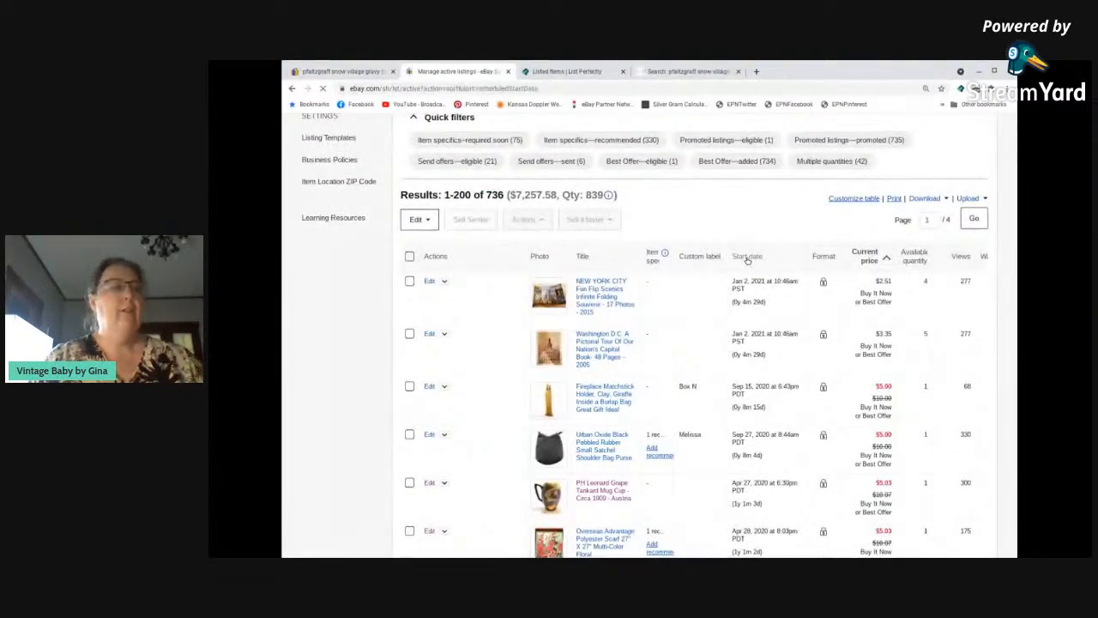
pyautogui.click(747, 257)
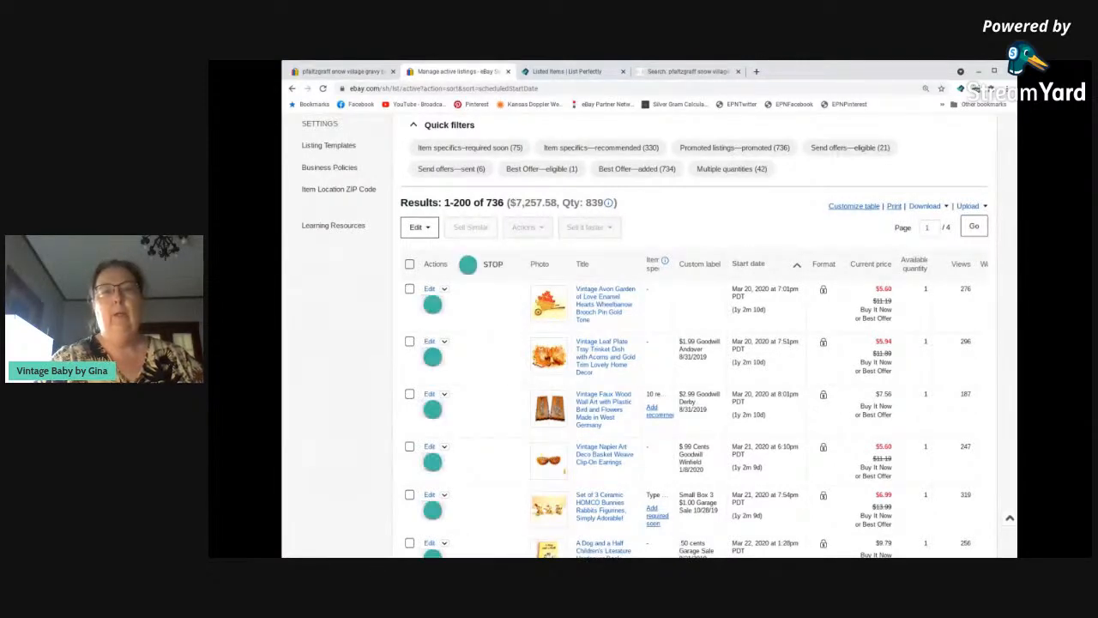
pyautogui.click(727, 267)
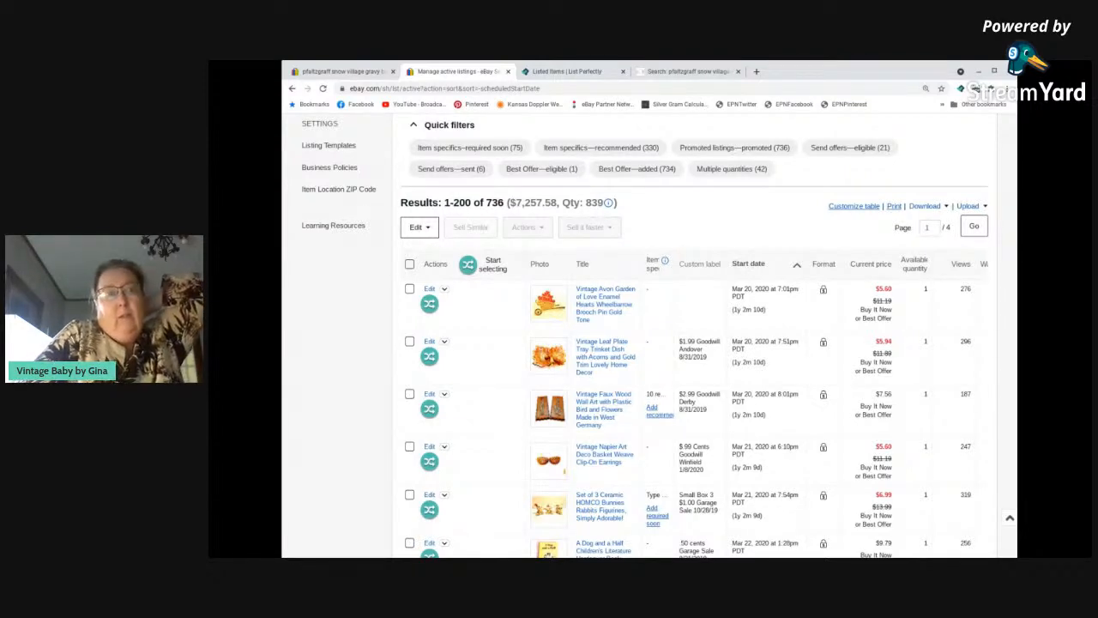
pyautogui.click(750, 267)
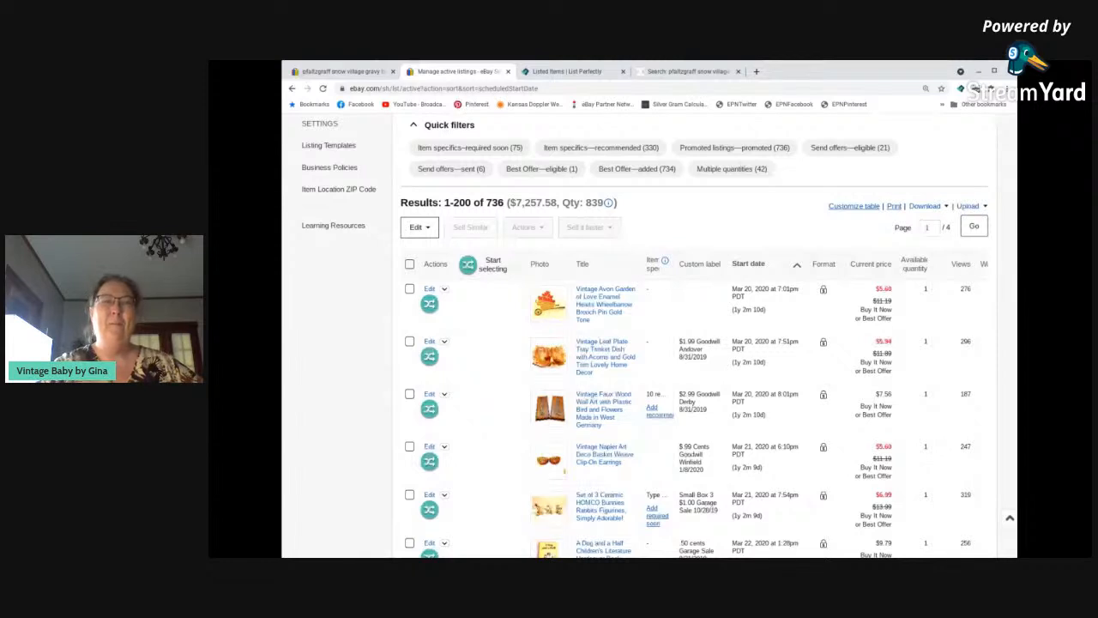
pyautogui.click(797, 267)
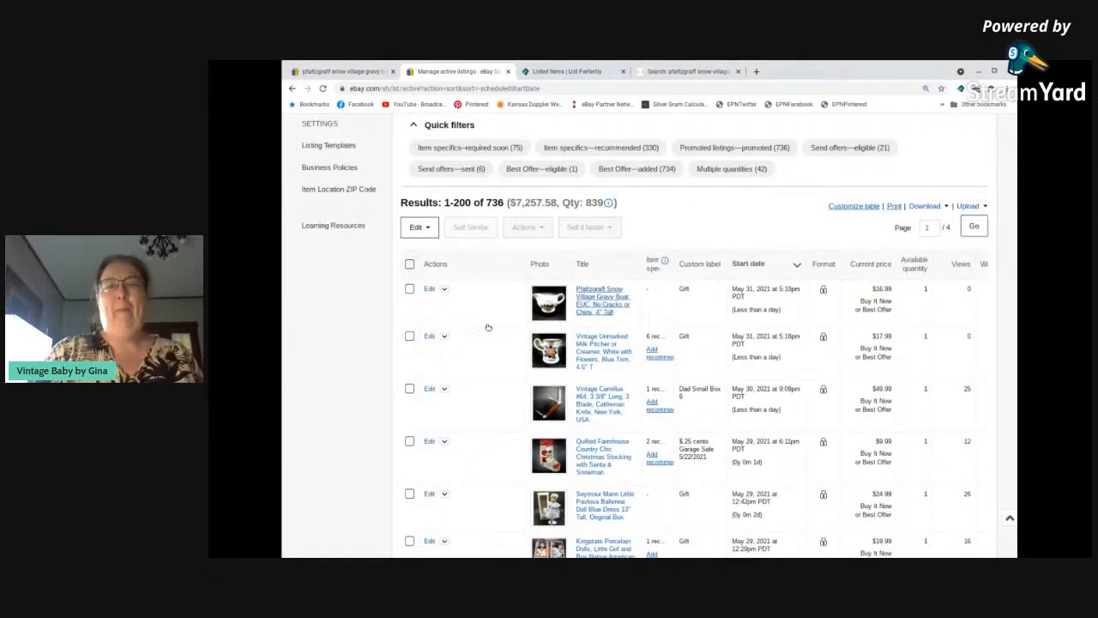
# Open the Pfaltzgraff Snow Village gravy boat listing for revision, look through its details, and return to the active listings unchanged.
pyautogui.click(430, 291)
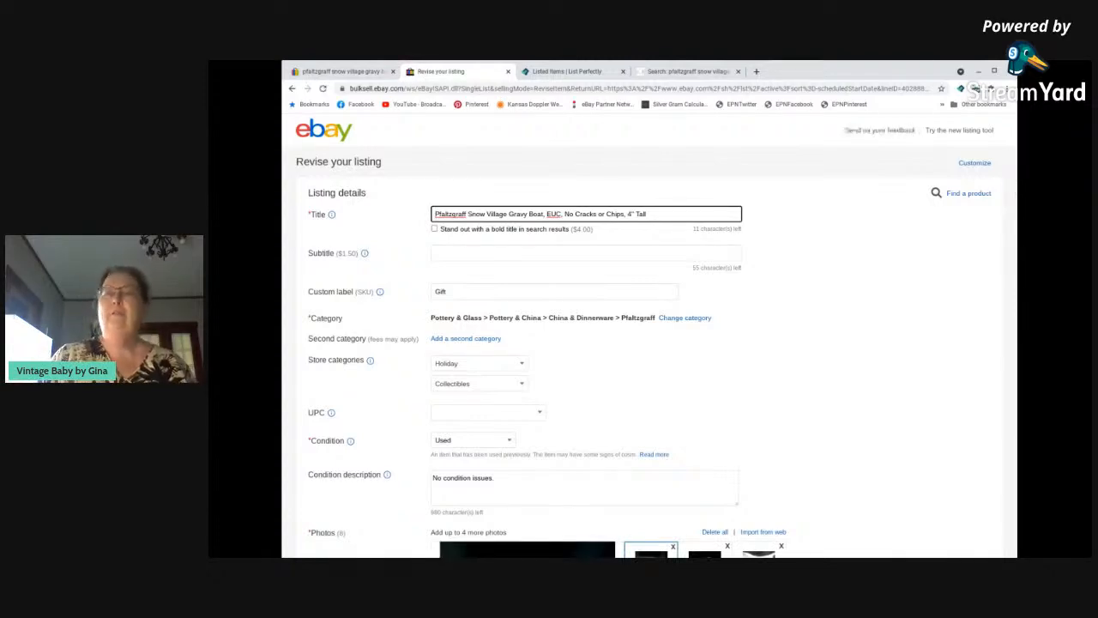
pyautogui.scroll(-2, 442, 278)
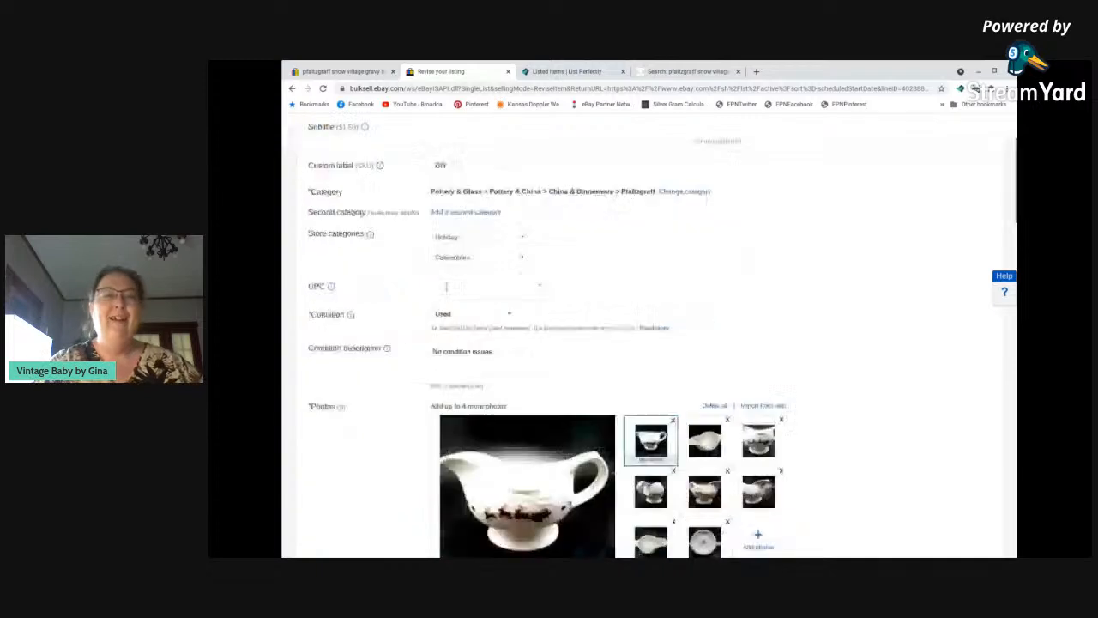
pyautogui.scroll(-15, 445, 285)
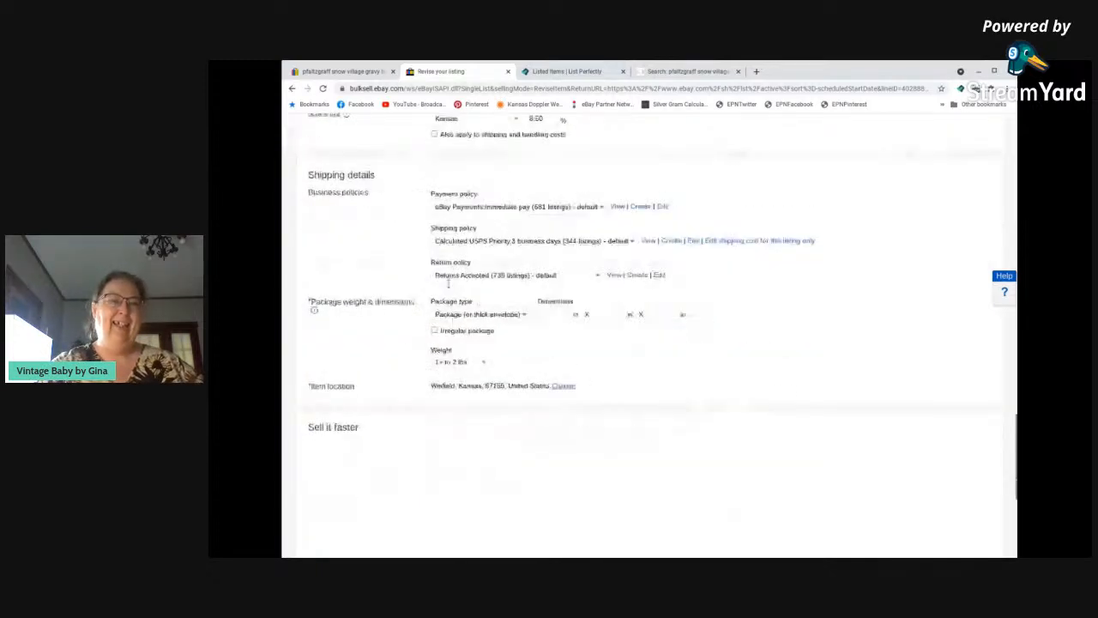
pyautogui.click(292, 89)
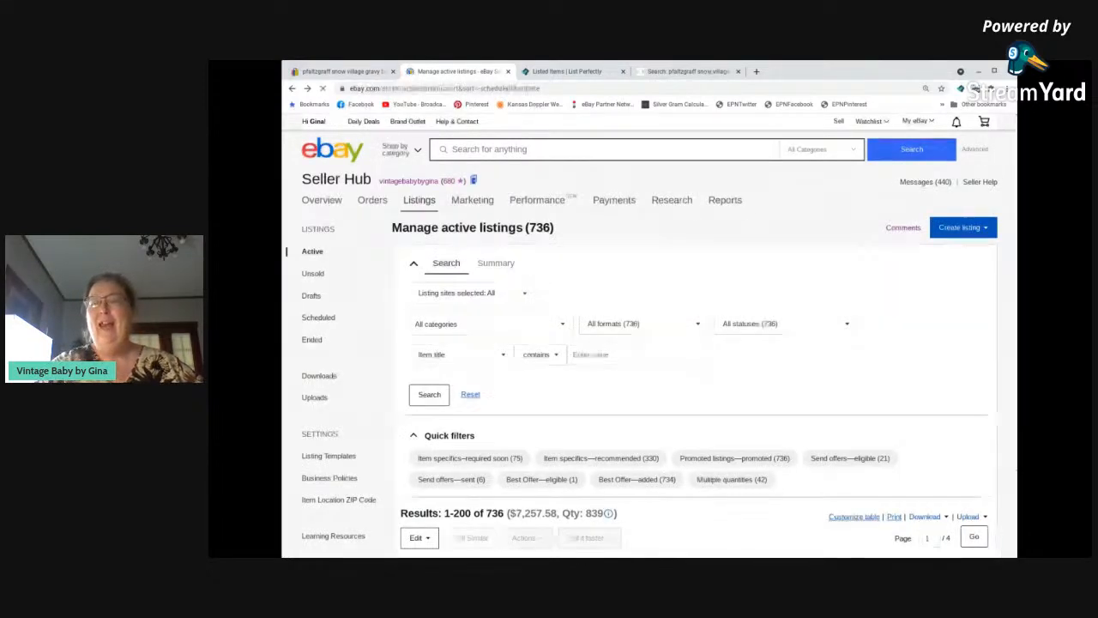
# Review the active listings filtered by item specifics required soon, and go back to the unfiltered list.
pyautogui.scroll(-1, 522, 344)
pyautogui.scroll(-1, 522, 344)
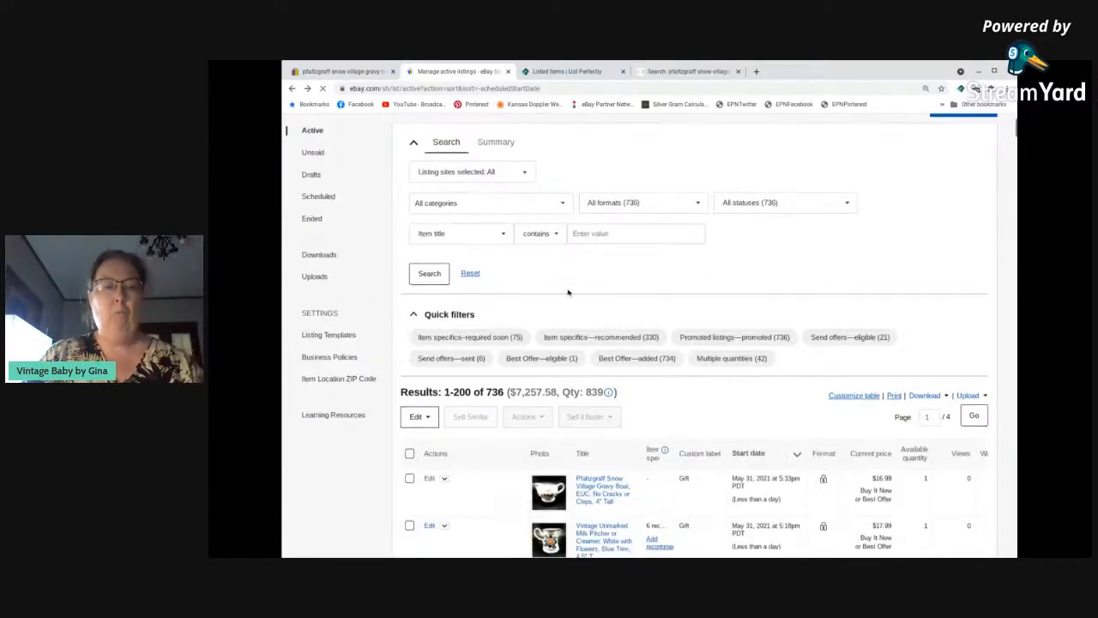
pyautogui.scroll(-1, 532, 352)
pyautogui.scroll(-2, 532, 351)
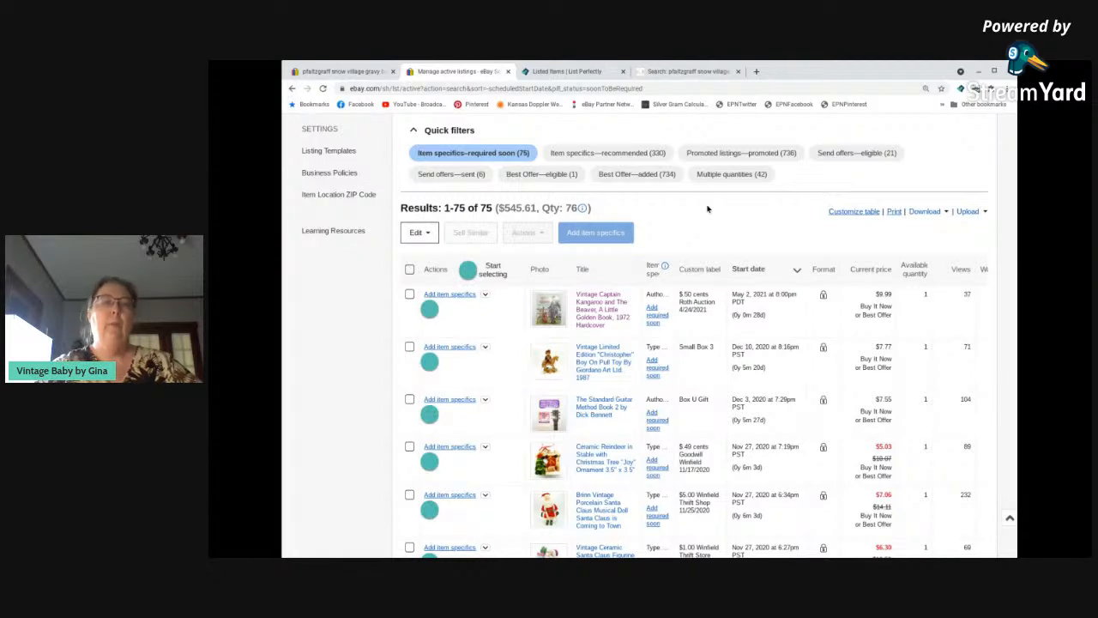
pyautogui.click(292, 90)
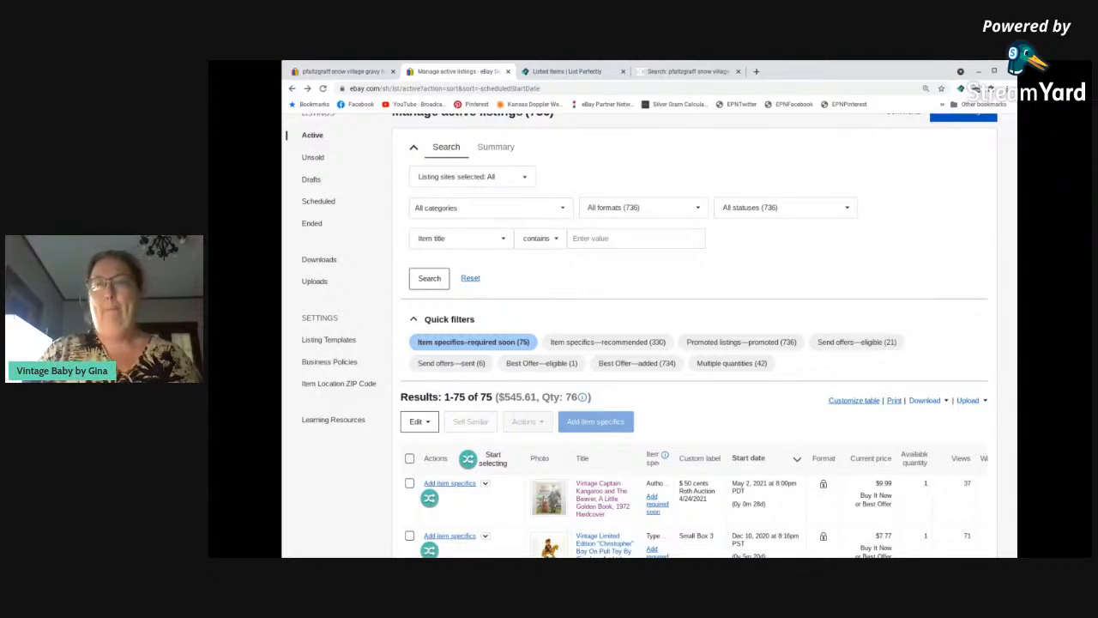
pyautogui.click(472, 343)
# Open the vintage unmarked milk pitcher listing for revision and review its item specifics and shipping details.
pyautogui.scroll(-2, 443, 441)
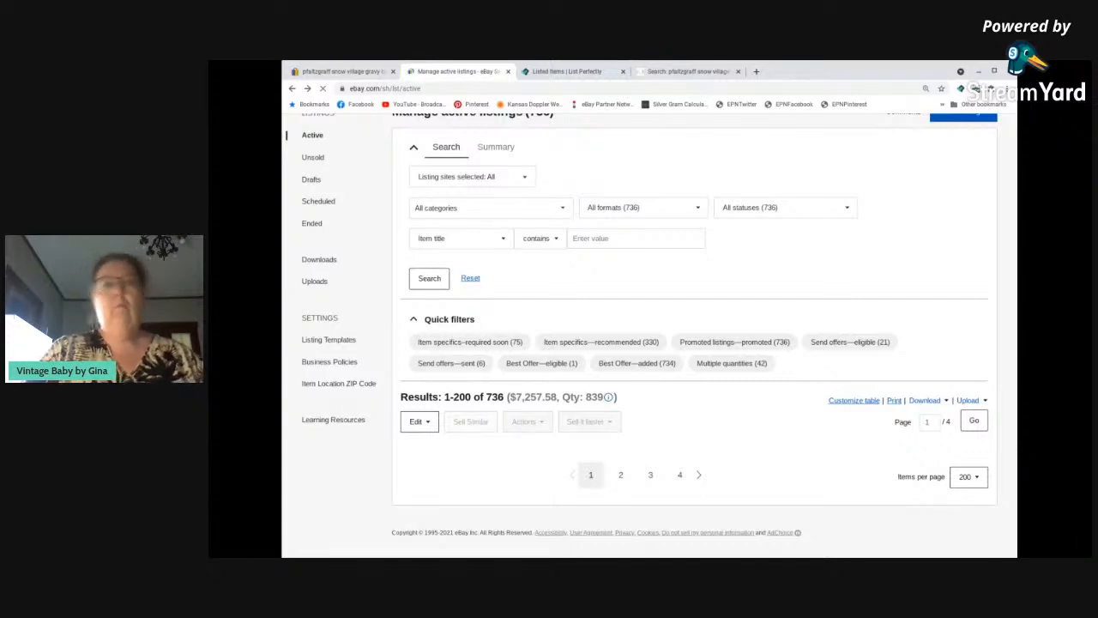
pyautogui.scroll(-1, 614, 310)
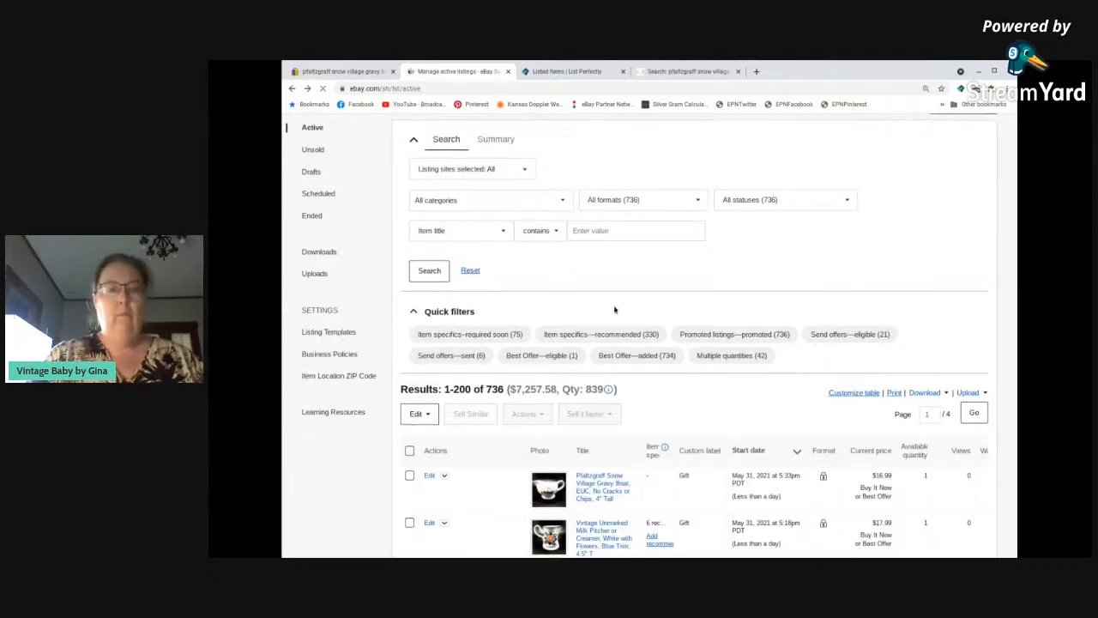
pyautogui.scroll(-3, 614, 310)
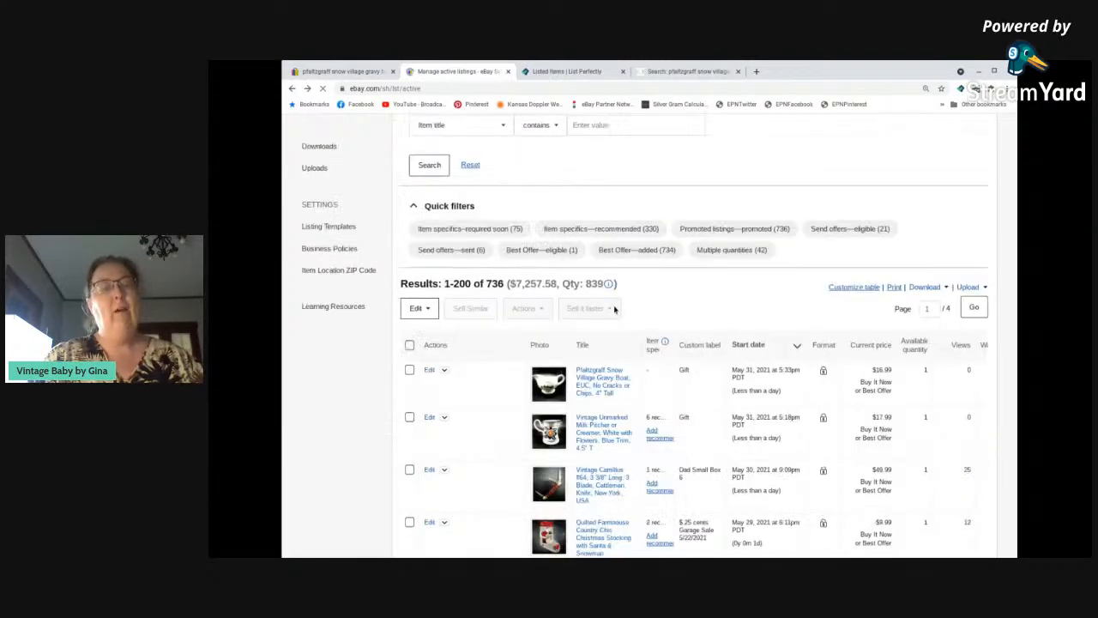
pyautogui.scroll(-2, 615, 310)
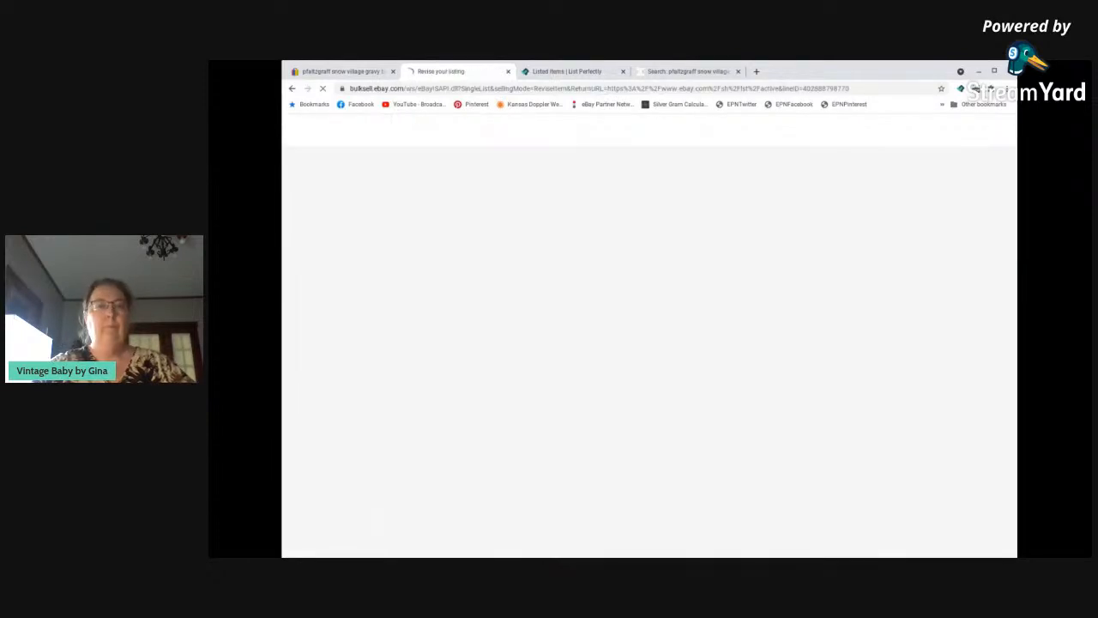
pyautogui.scroll(-15, 428, 345)
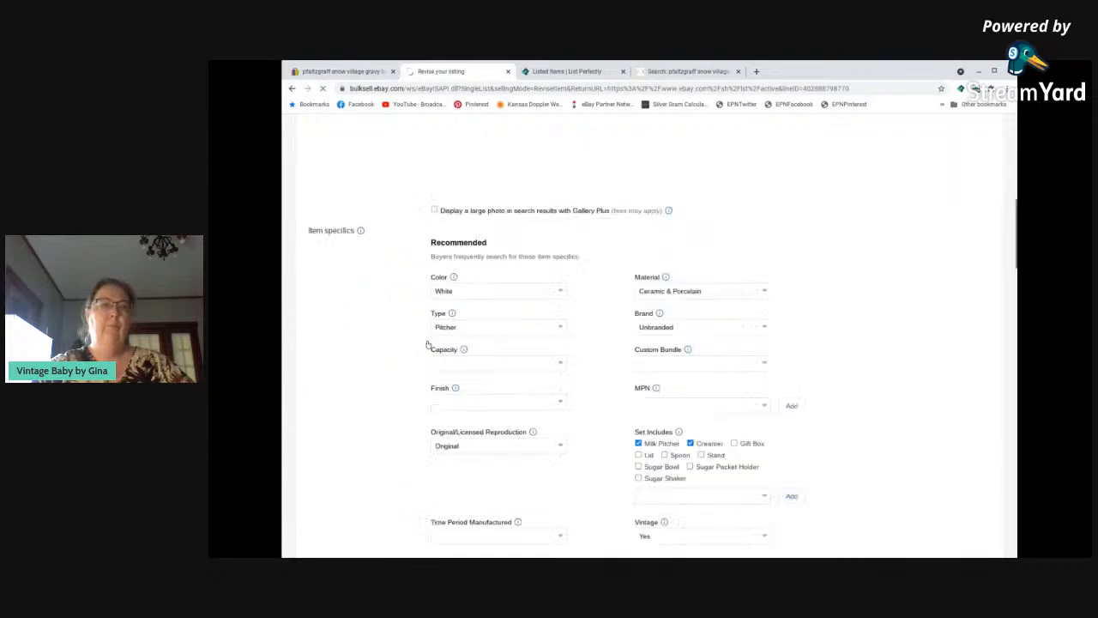
pyautogui.scroll(-15, 429, 344)
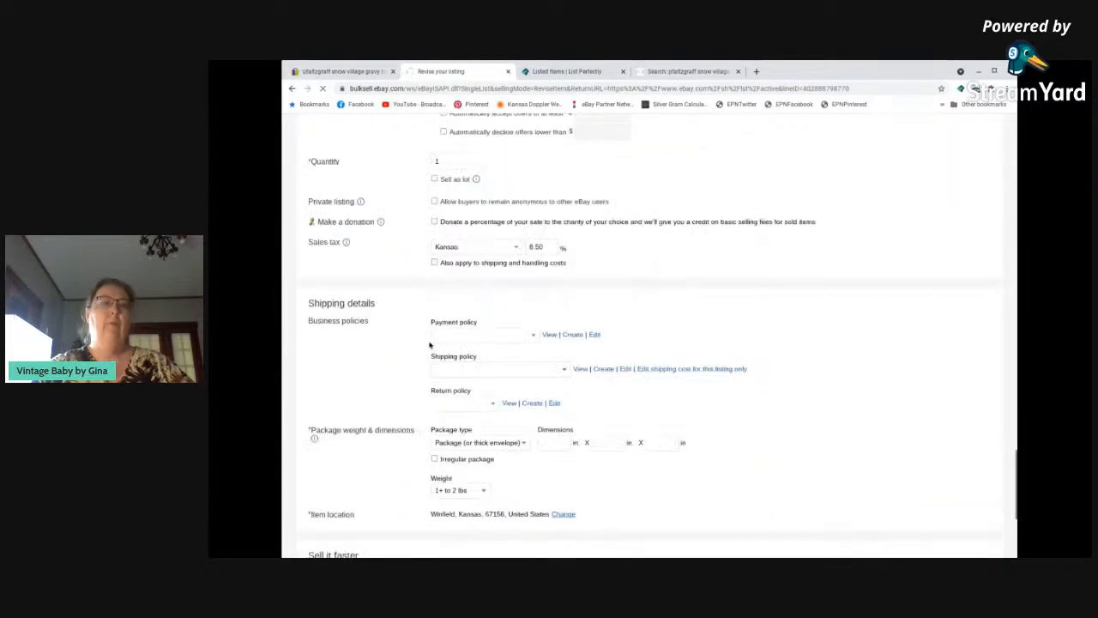
pyautogui.scroll(7, 430, 344)
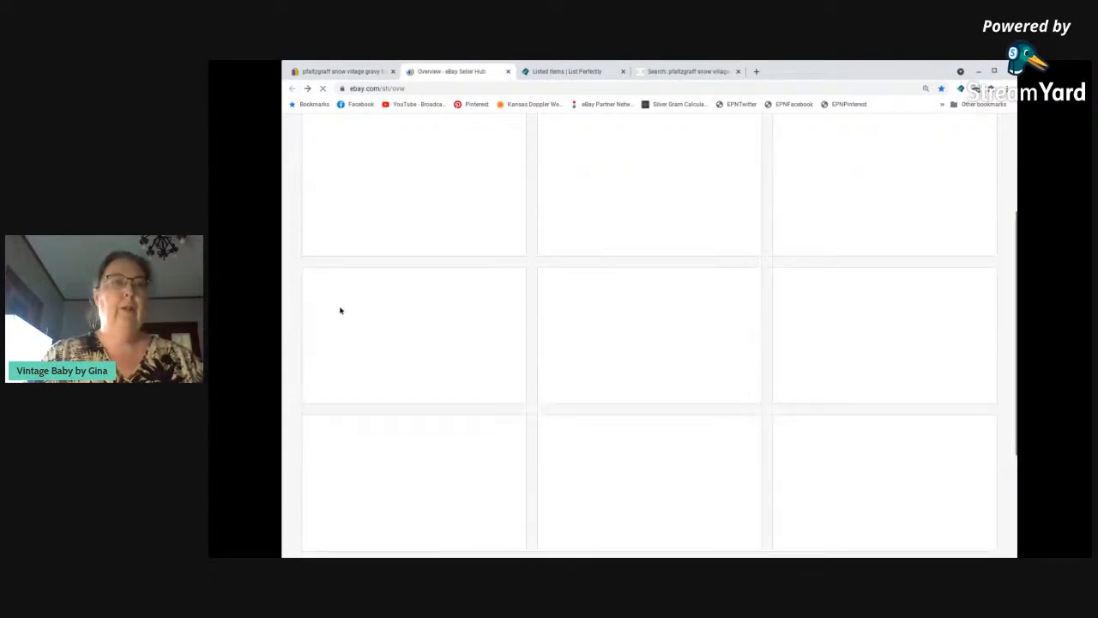
# Return to the Seller Hub overview and start a new listing from the Basic Template.
pyautogui.scroll(1, 341, 310)
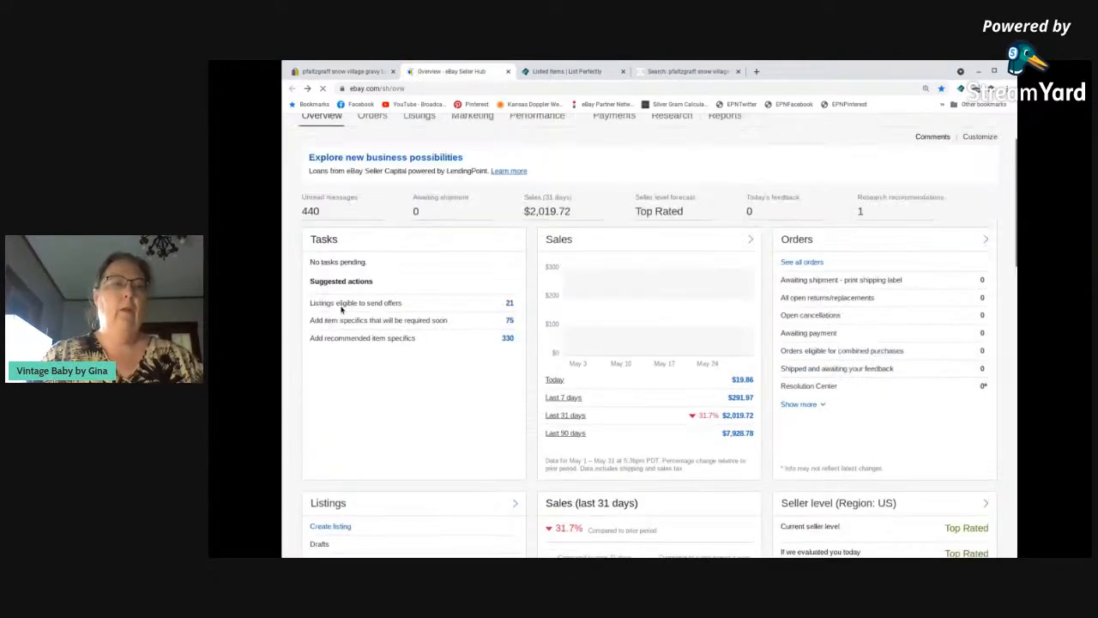
pyautogui.scroll(-3, 340, 310)
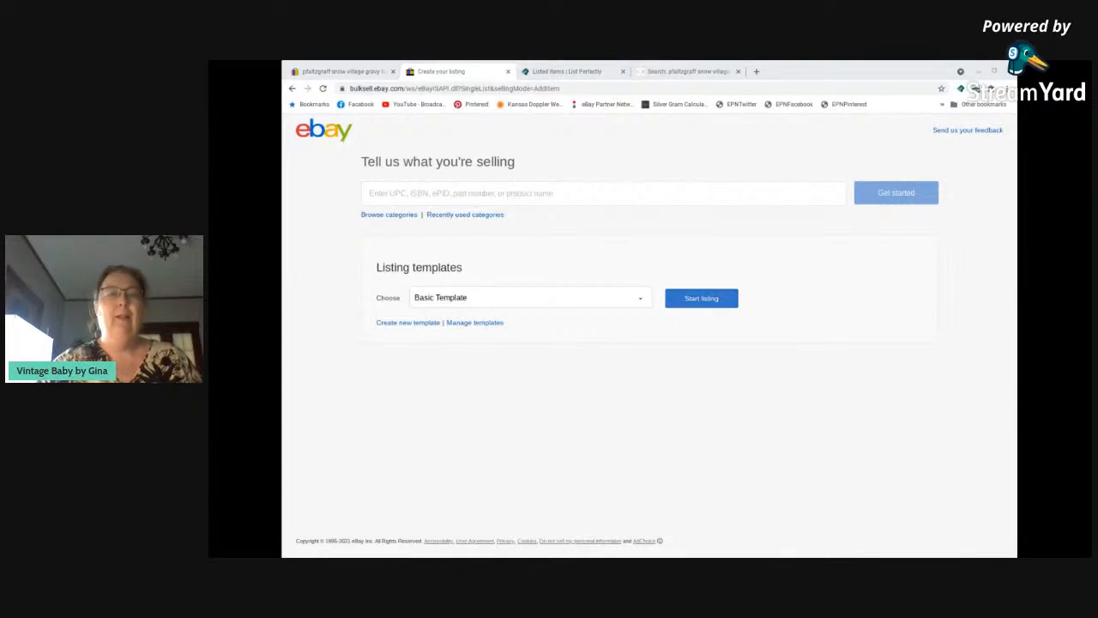
pyautogui.click(700, 299)
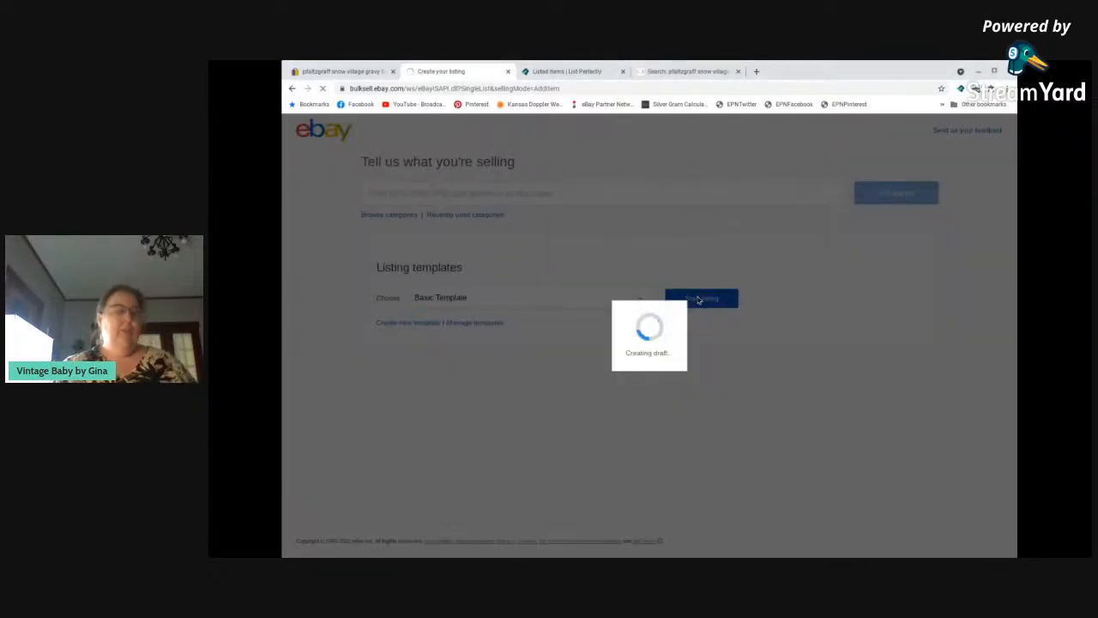
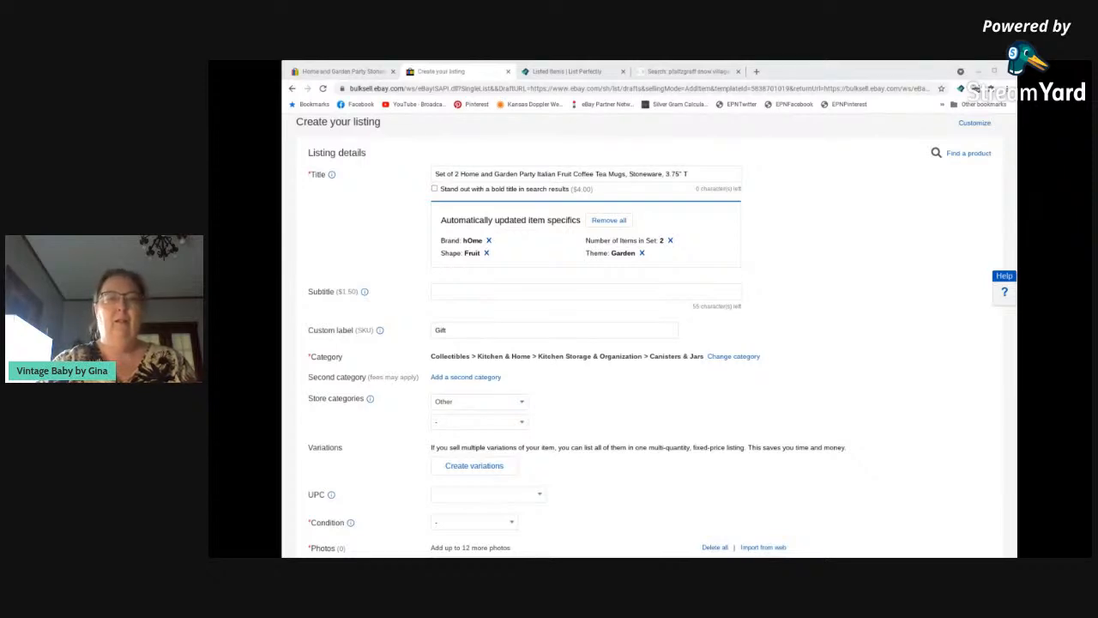
# Change the listing category to Home & Garden > Kitchen, Dining & Bar > Dinnerware & Serveware > Mugs and the store category to Mugs and Cups.
pyautogui.click(723, 358)
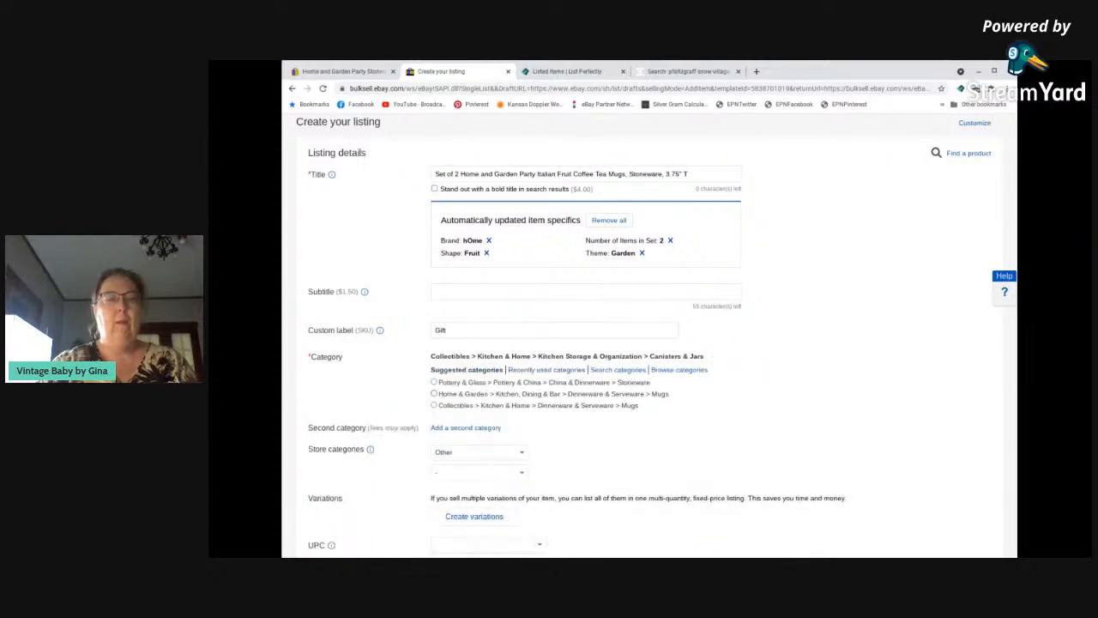
pyautogui.click(622, 395)
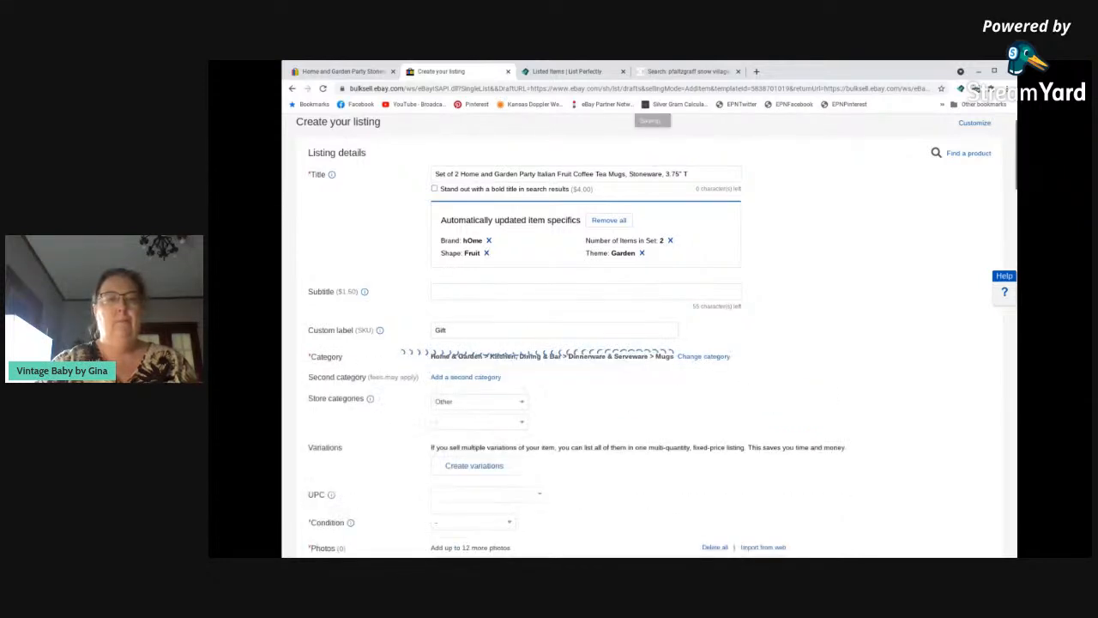
pyautogui.click(464, 403)
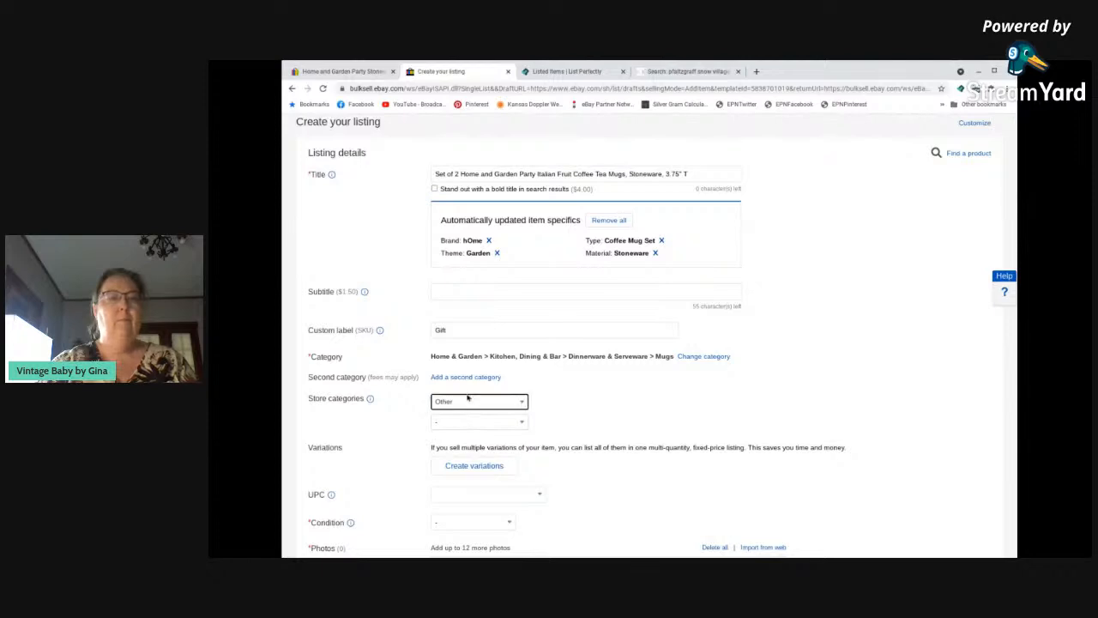
pyautogui.click(474, 296)
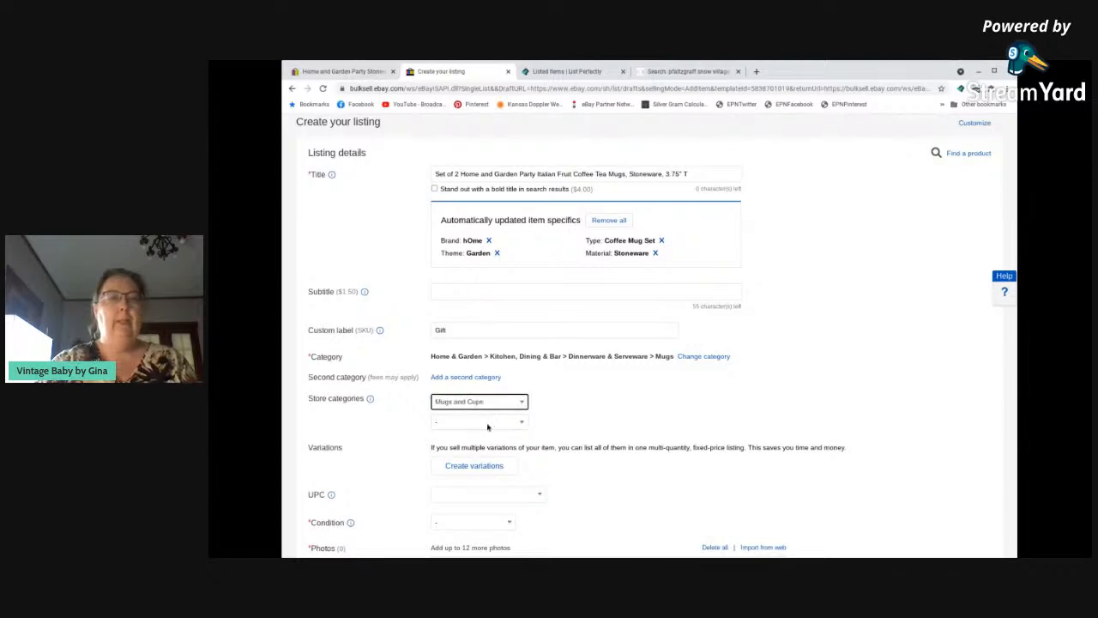
# Set the item condition to Used and enter "No condition issues." as the condition description.
pyautogui.scroll(-1, 496, 429)
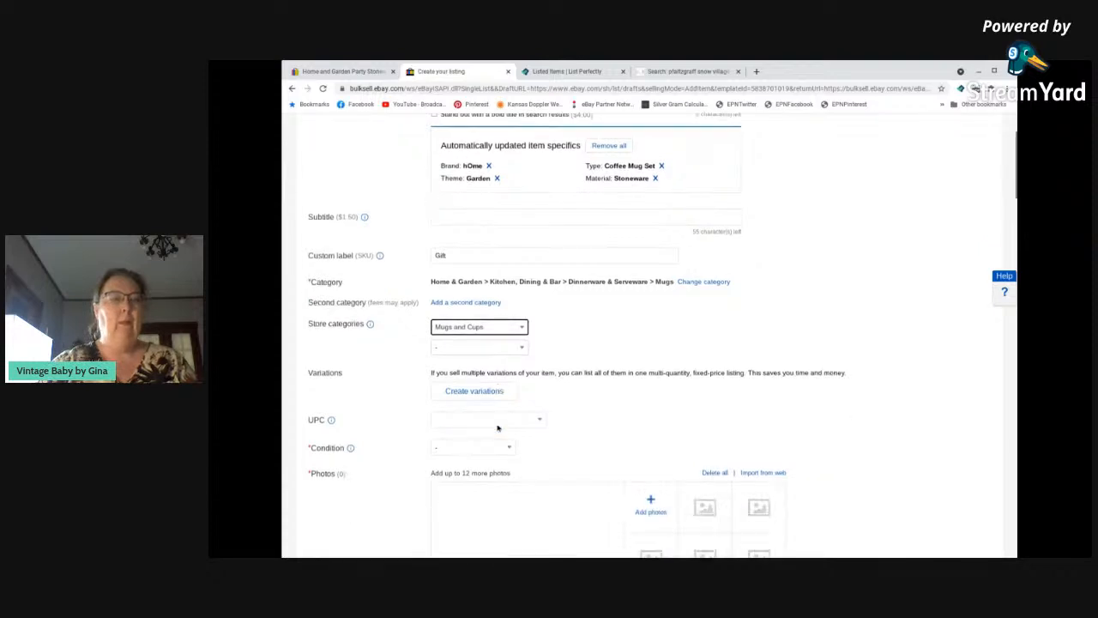
pyautogui.click(475, 448)
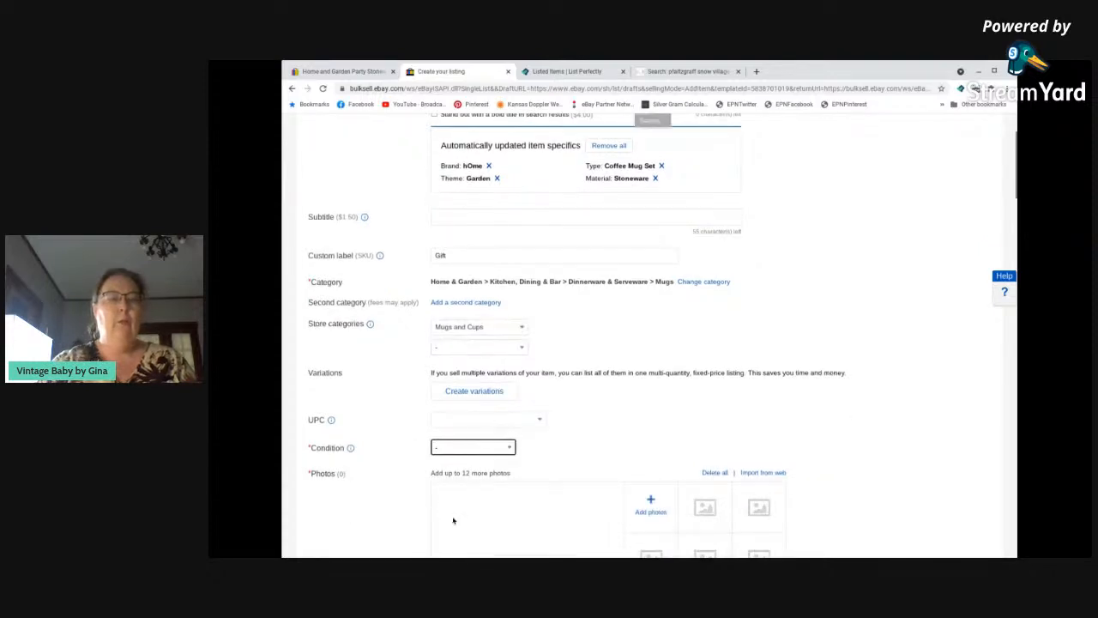
pyautogui.click(470, 498)
pyautogui.click(478, 486)
pyautogui.write('No condition ')
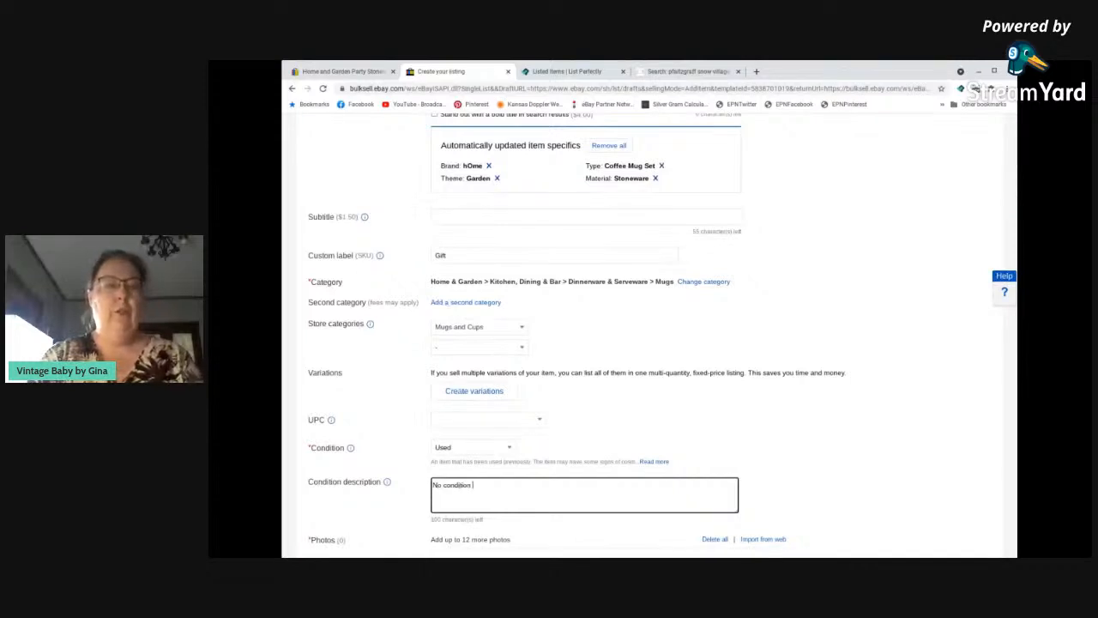
pyautogui.write('issues.')
# Set the required item specifics color to Multicolor and brand to Home and Garden Party.
pyautogui.scroll(-4, 489, 497)
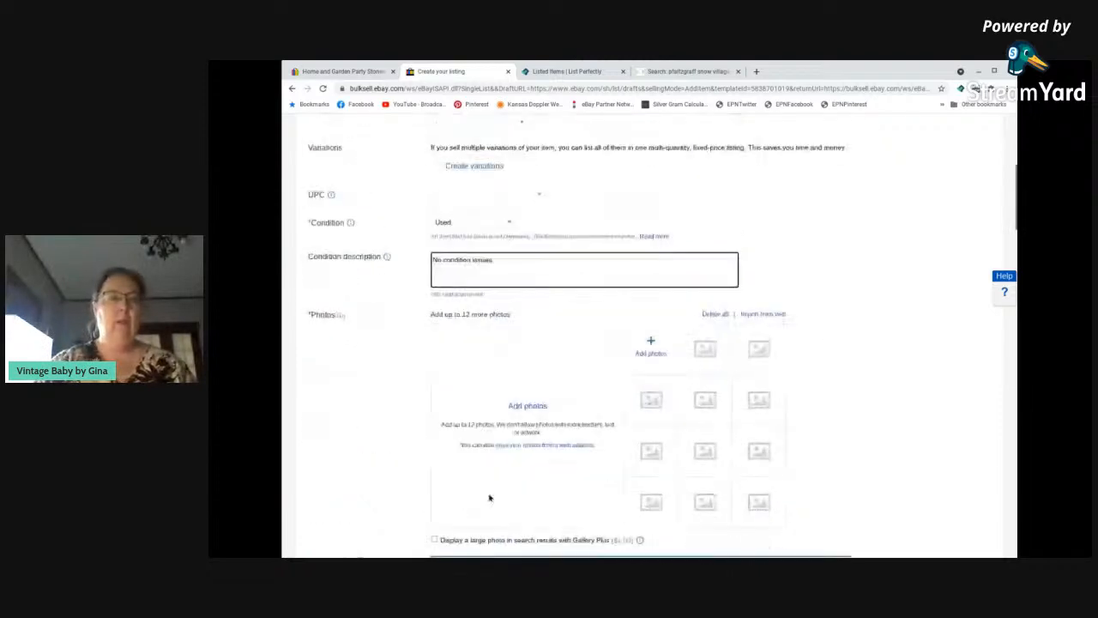
pyautogui.scroll(-1, 490, 498)
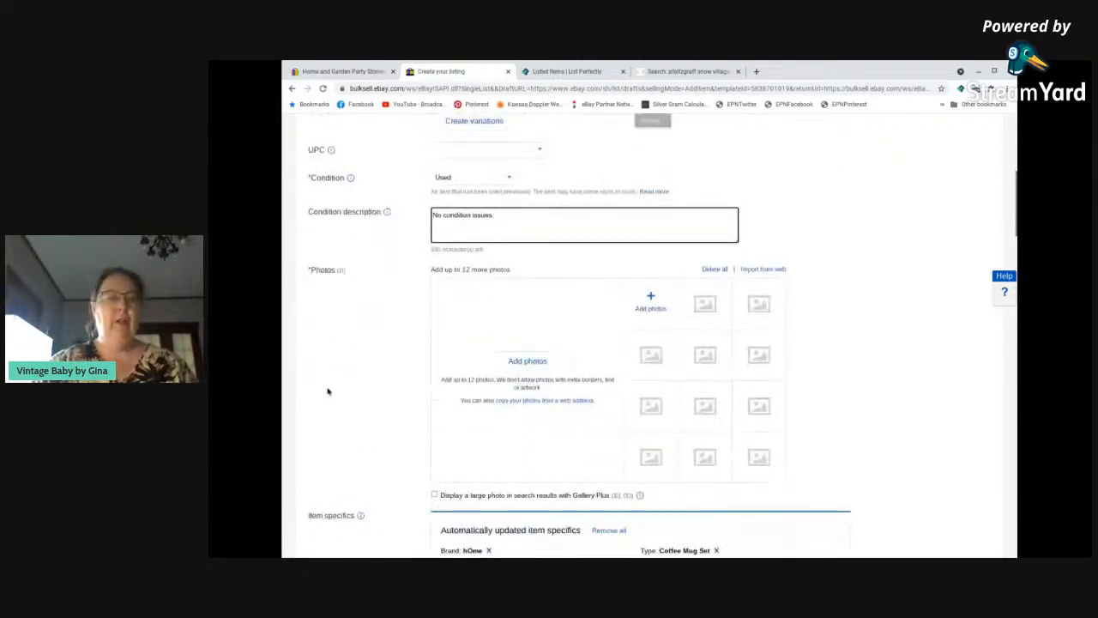
pyautogui.scroll(-4, 339, 392)
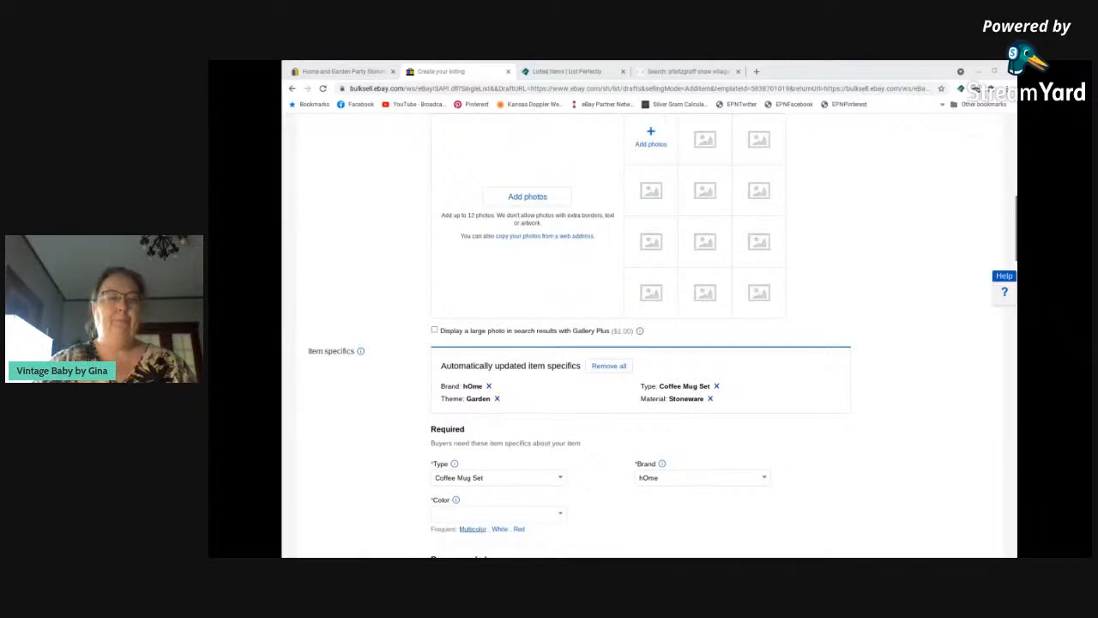
pyautogui.click(472, 529)
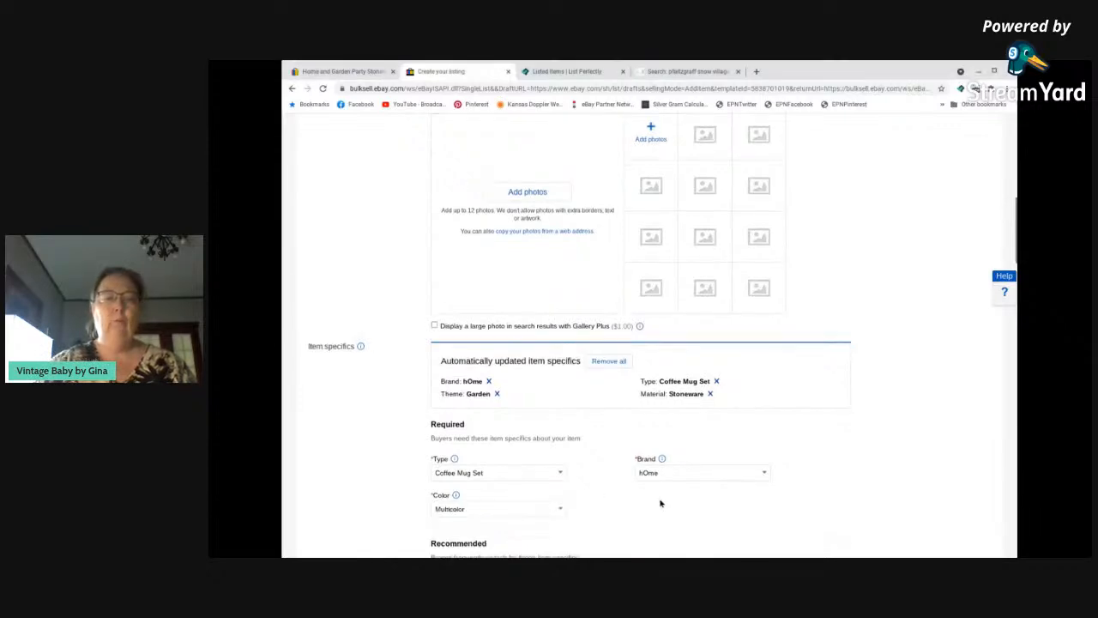
pyautogui.scroll(-2, 657, 503)
pyautogui.click(696, 396)
pyautogui.doubleClick(696, 397)
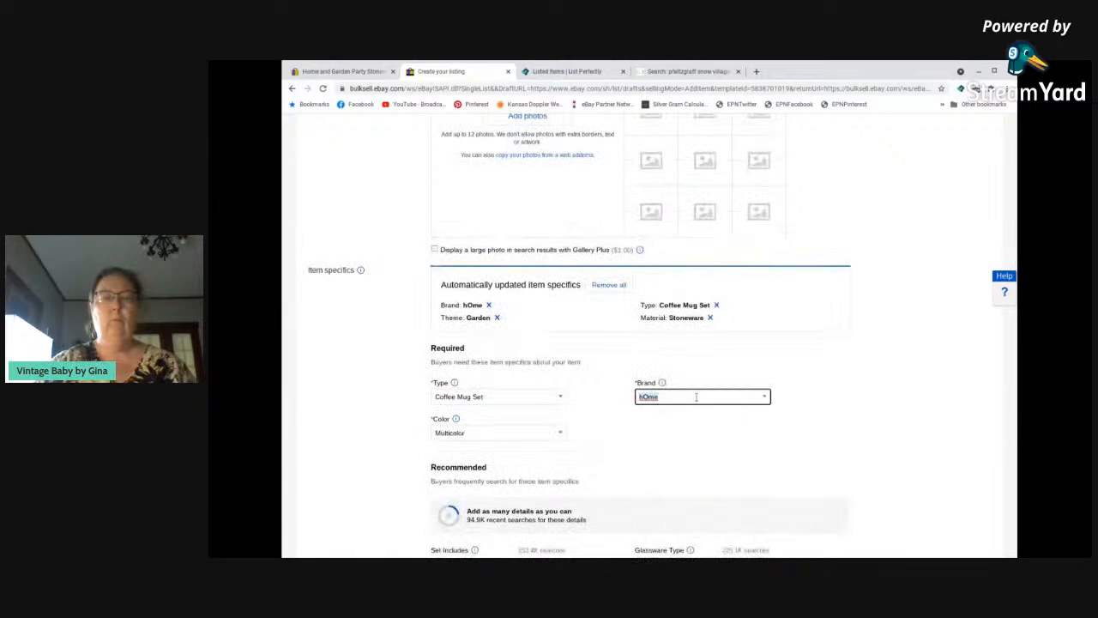
pyautogui.write('H')
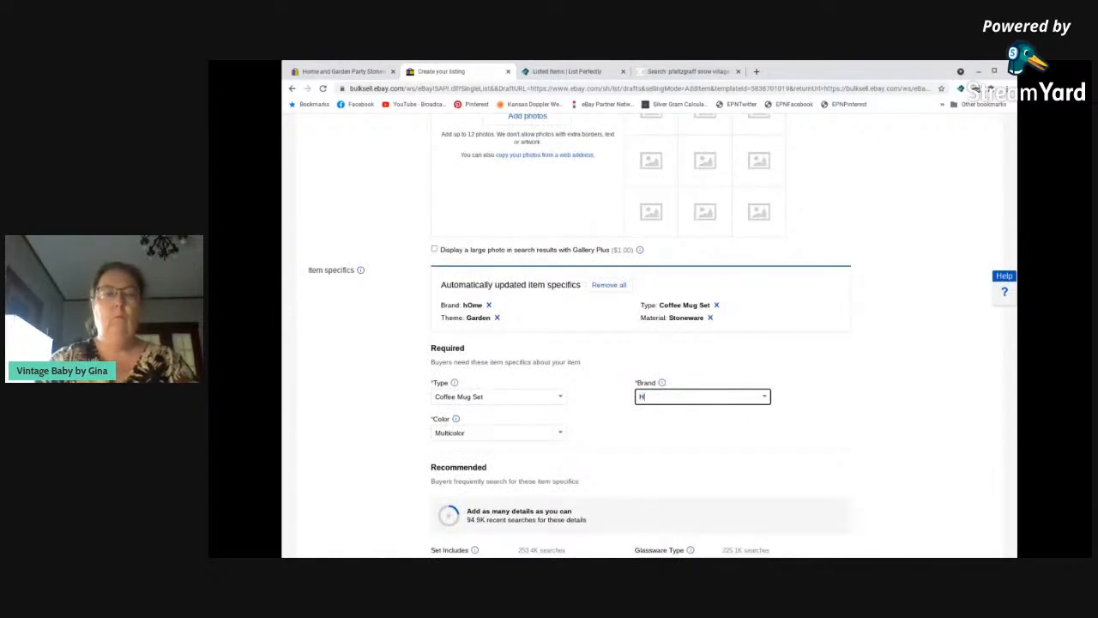
pyautogui.write('ome and Garden Party')
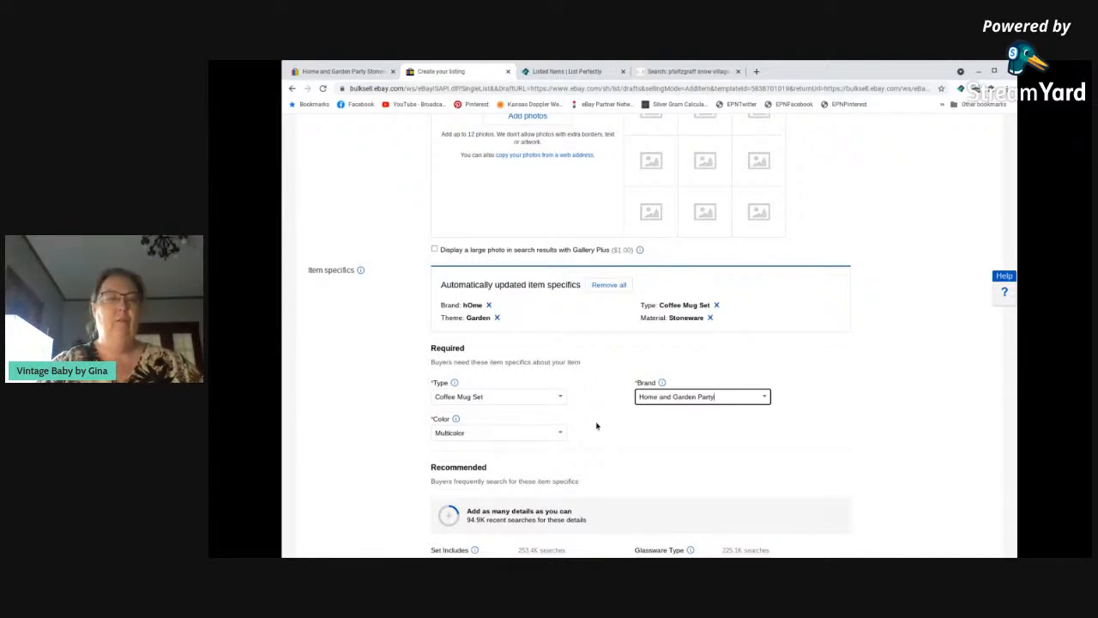
# Add Mug and Coffee Mug to what the set includes, and set the glassware type to Mug Set.
pyautogui.scroll(-3, 594, 424)
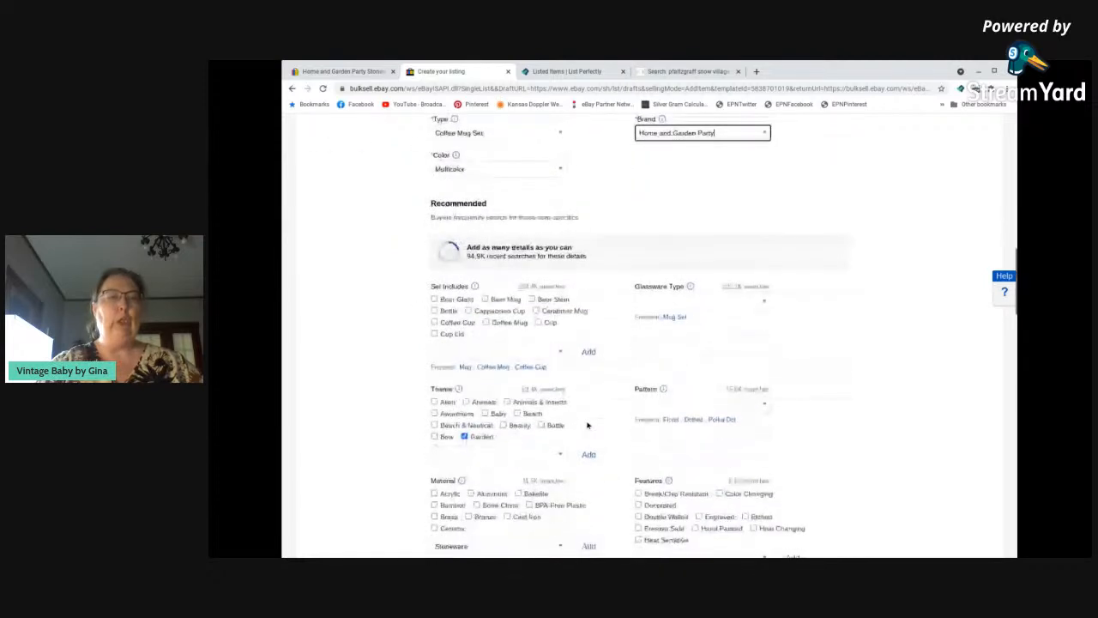
pyautogui.click(464, 367)
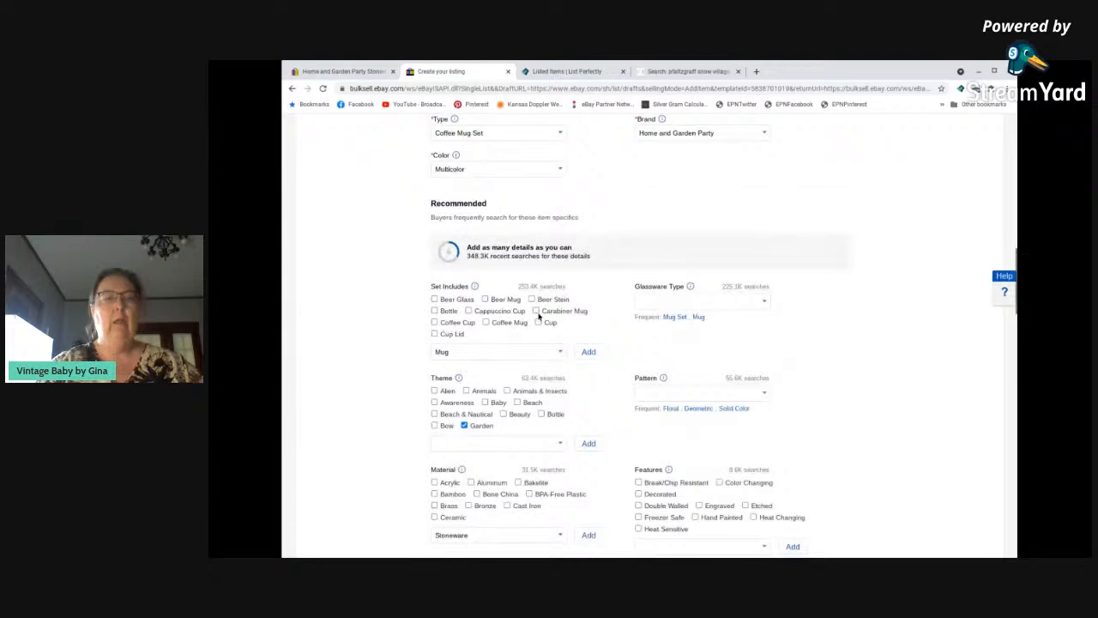
pyautogui.click(487, 322)
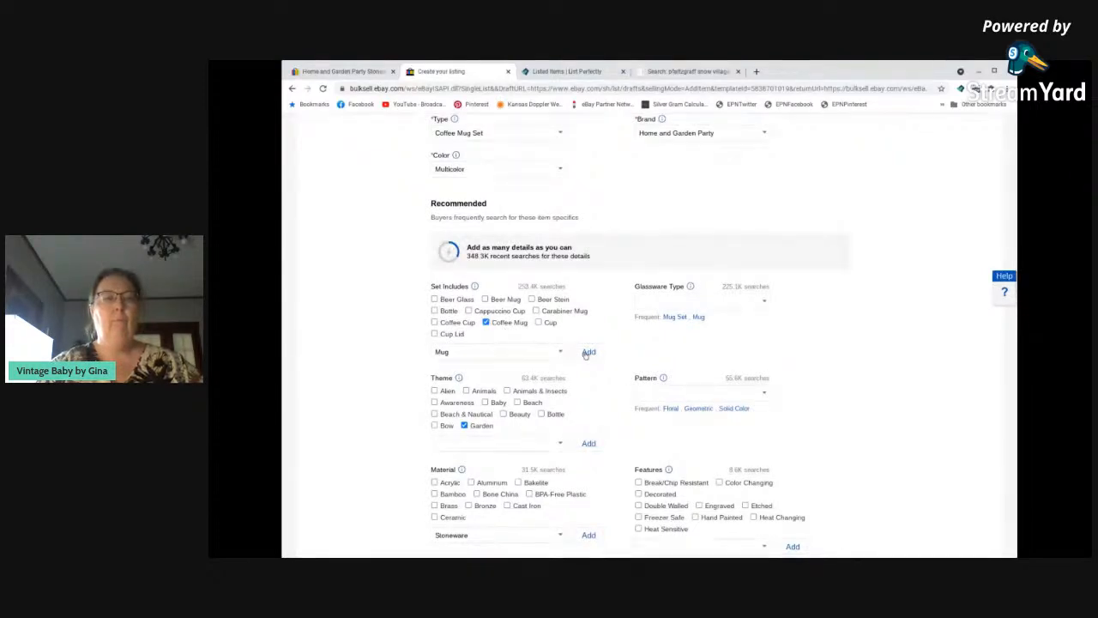
pyautogui.click(516, 353)
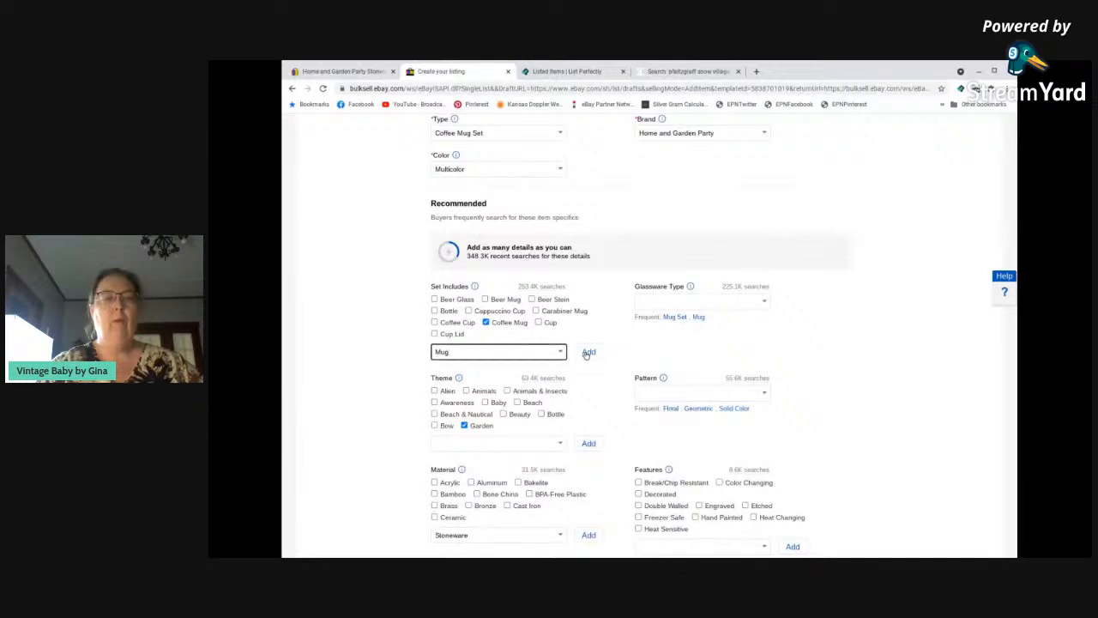
pyautogui.click(589, 352)
pyautogui.click(675, 317)
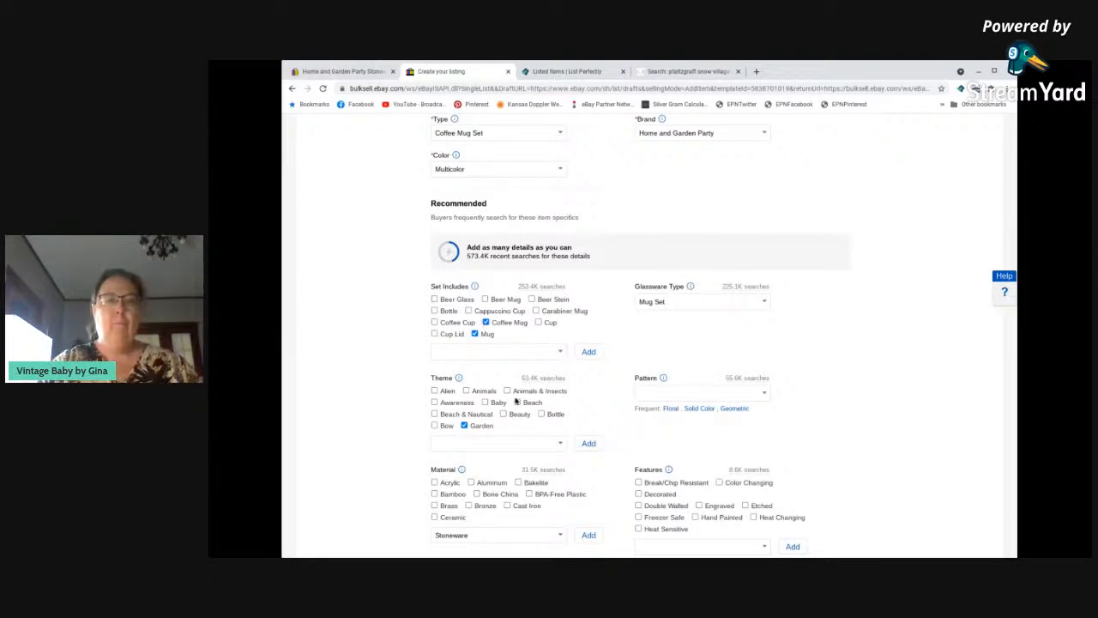
# Set the pattern to Fruit and add Stoneware to the selected materials.
pyautogui.scroll(-1, 690, 408)
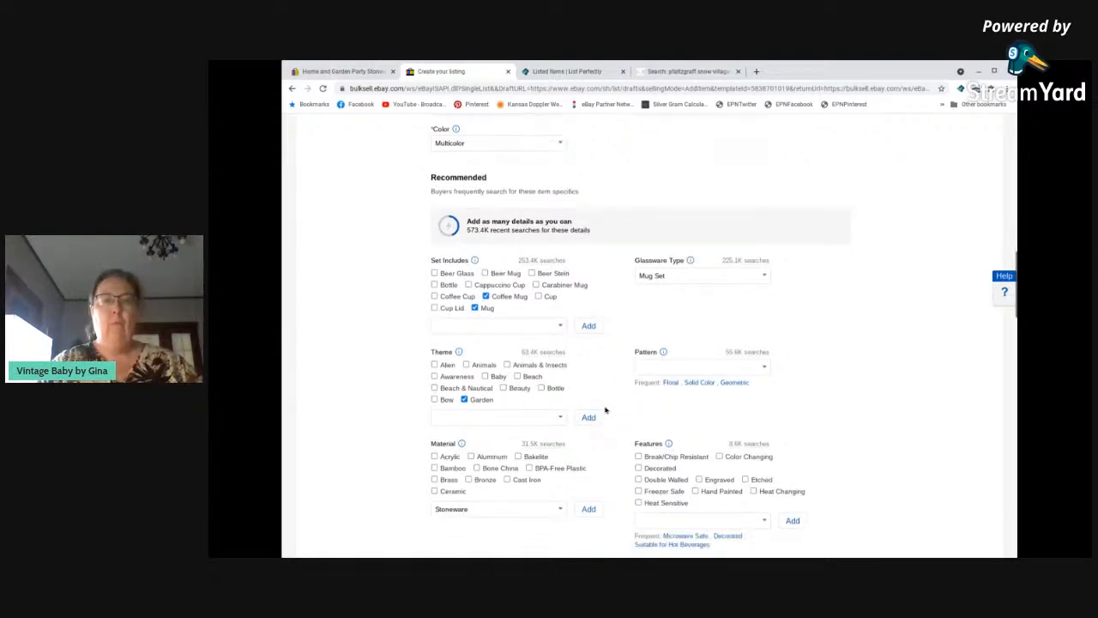
pyautogui.click(766, 368)
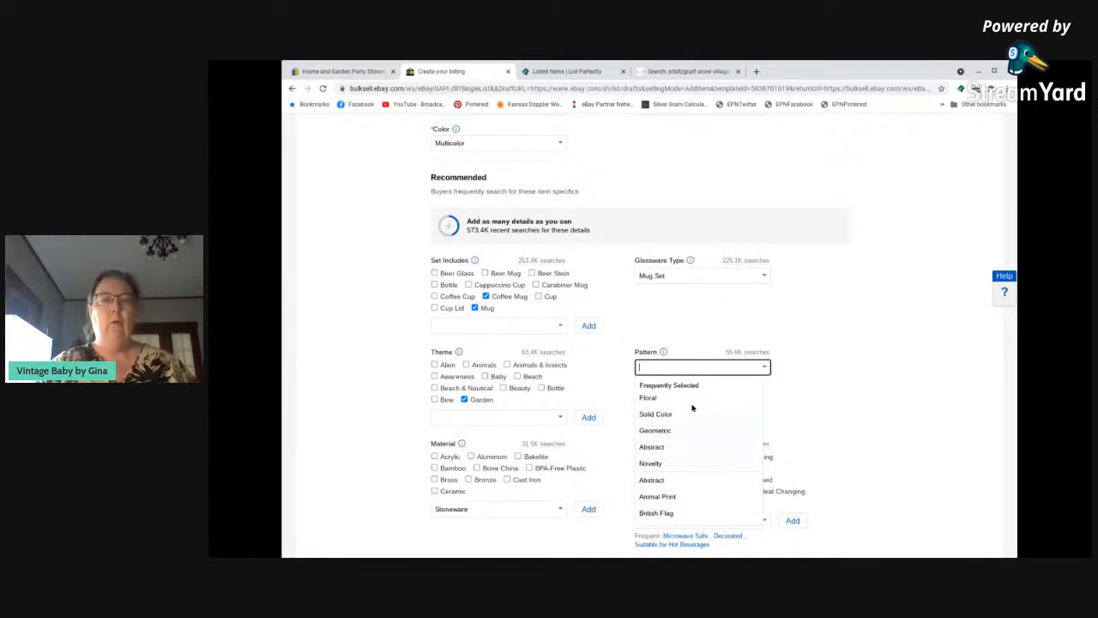
pyautogui.write('Fruit')
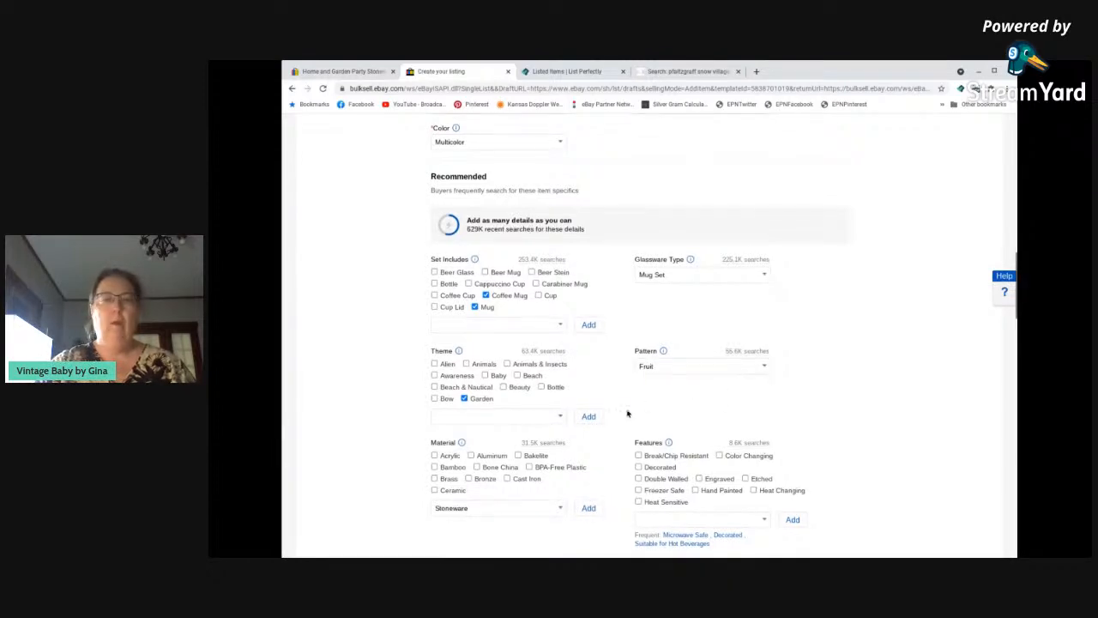
pyautogui.scroll(-2, 626, 412)
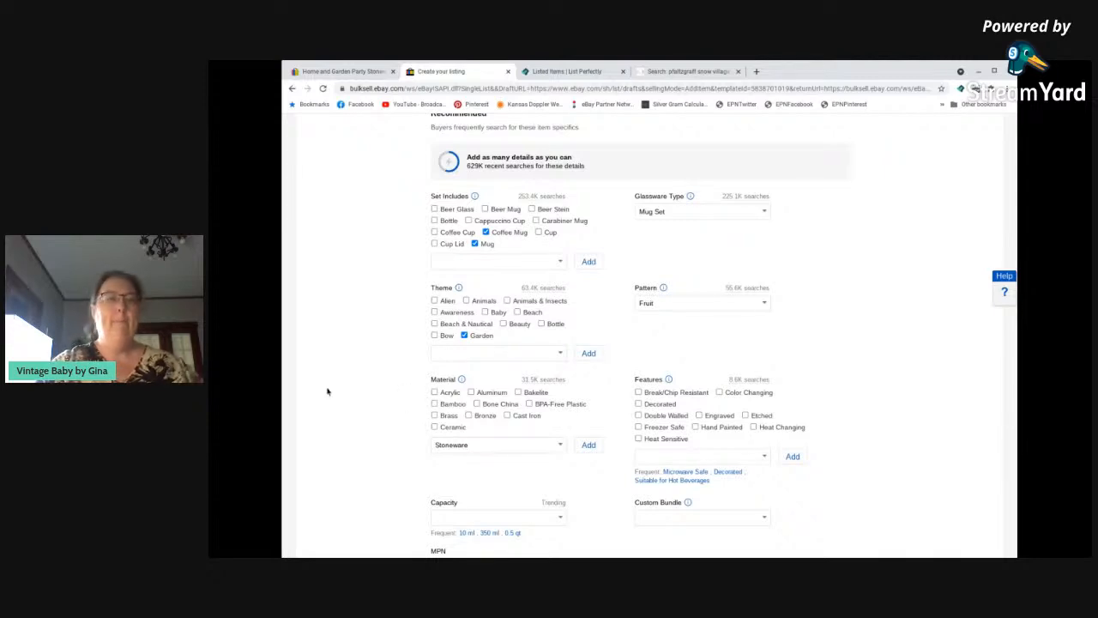
pyautogui.scroll(-3, 327, 391)
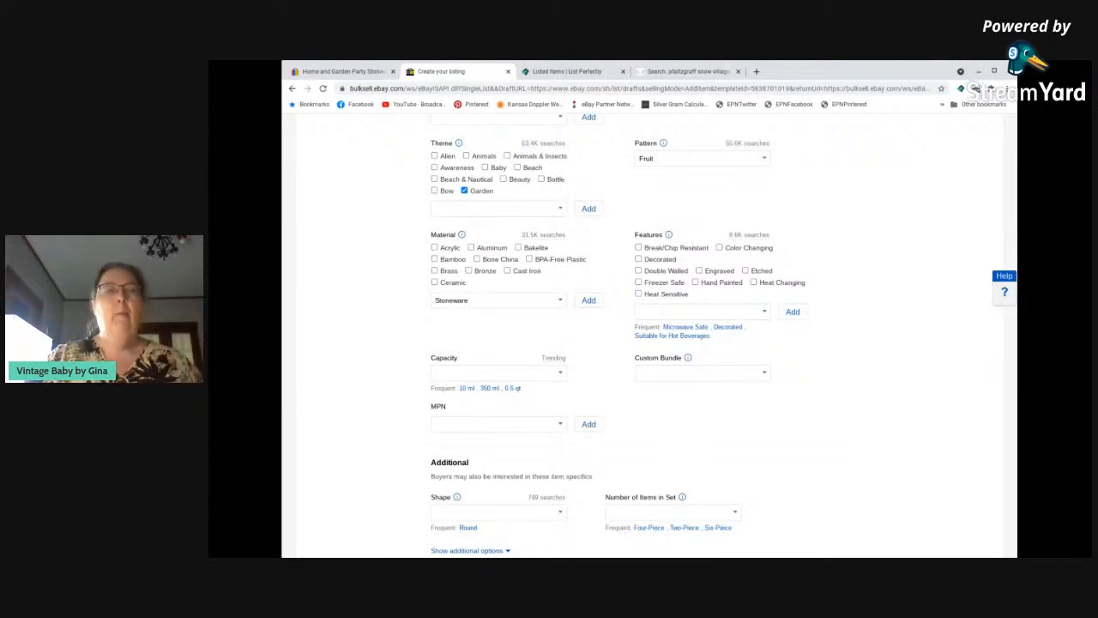
pyautogui.scroll(-1, 369, 283)
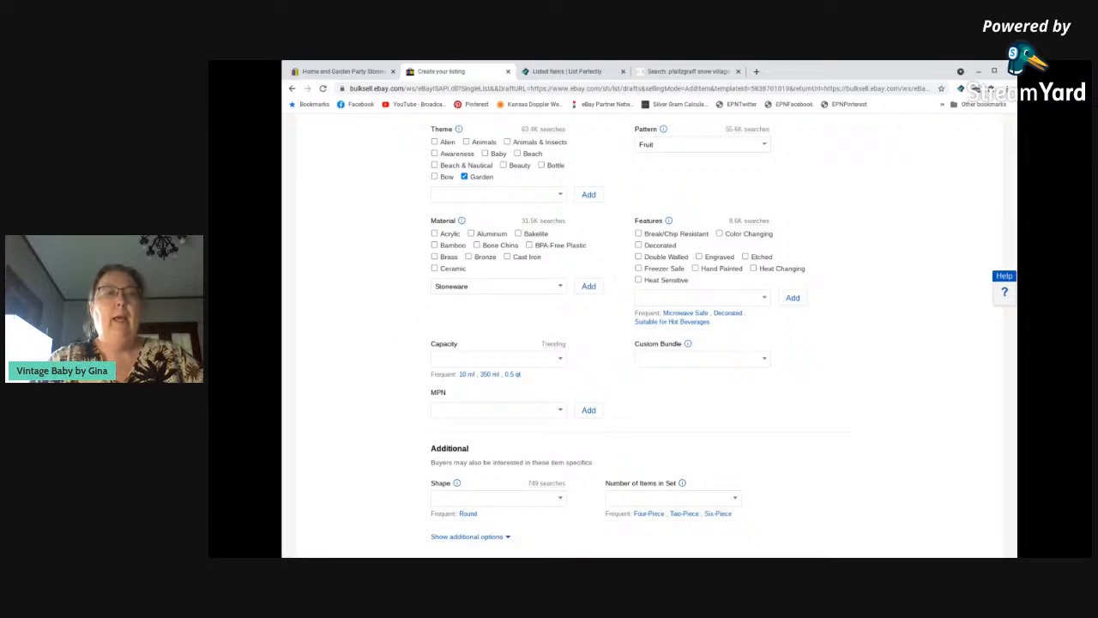
pyautogui.click(587, 287)
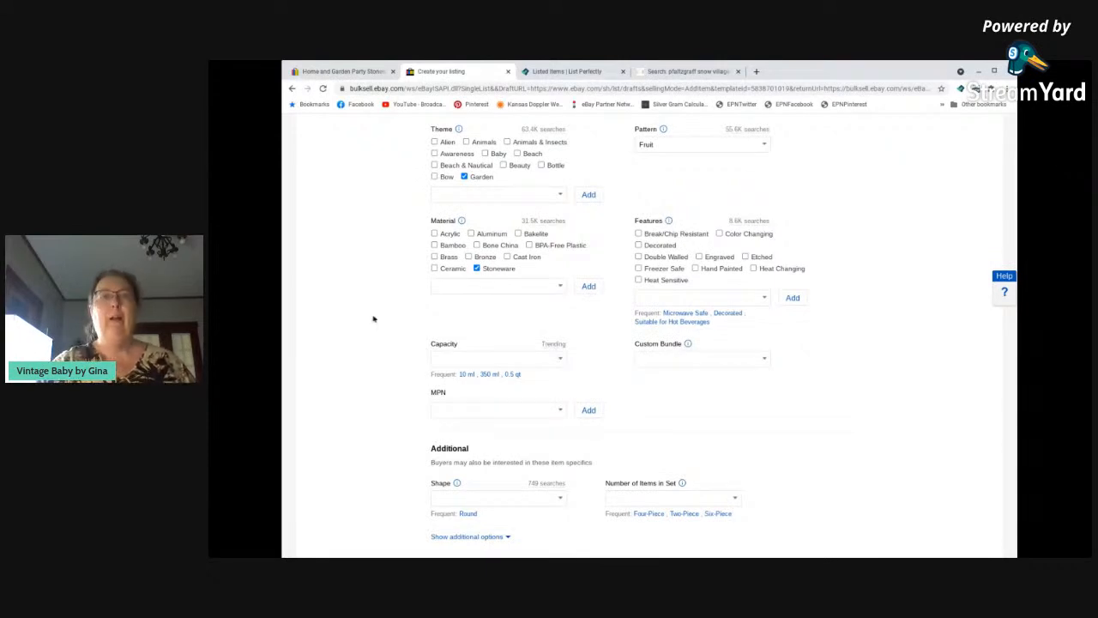
# Set the shape to Round and the number of items in the set to Two-Piece.
pyautogui.scroll(-1, 387, 319)
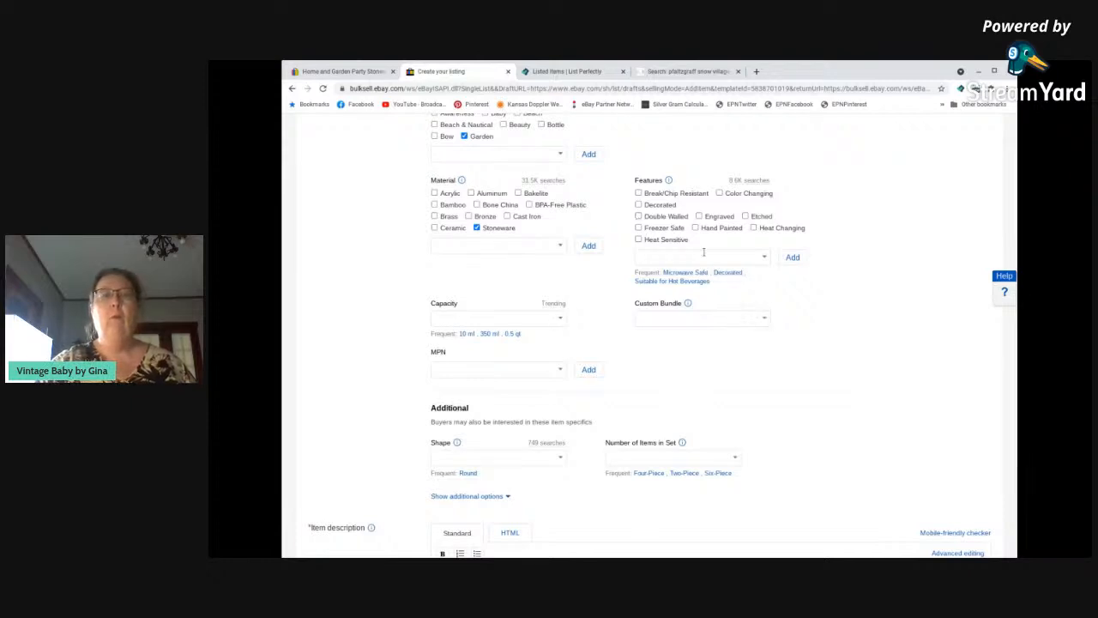
pyautogui.scroll(-3, 387, 330)
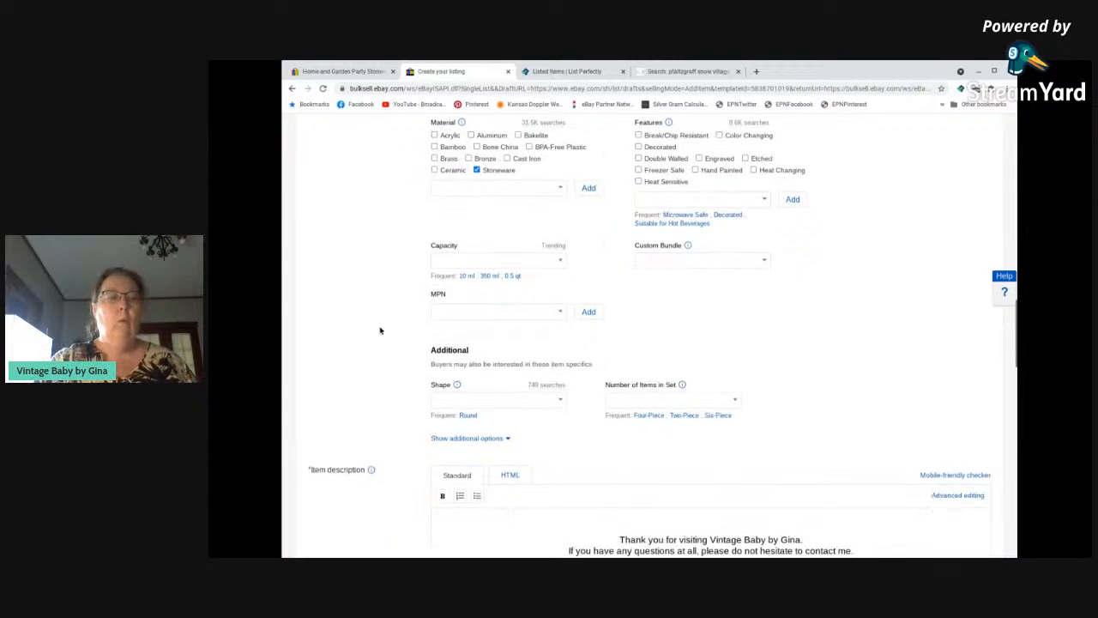
pyautogui.click(468, 332)
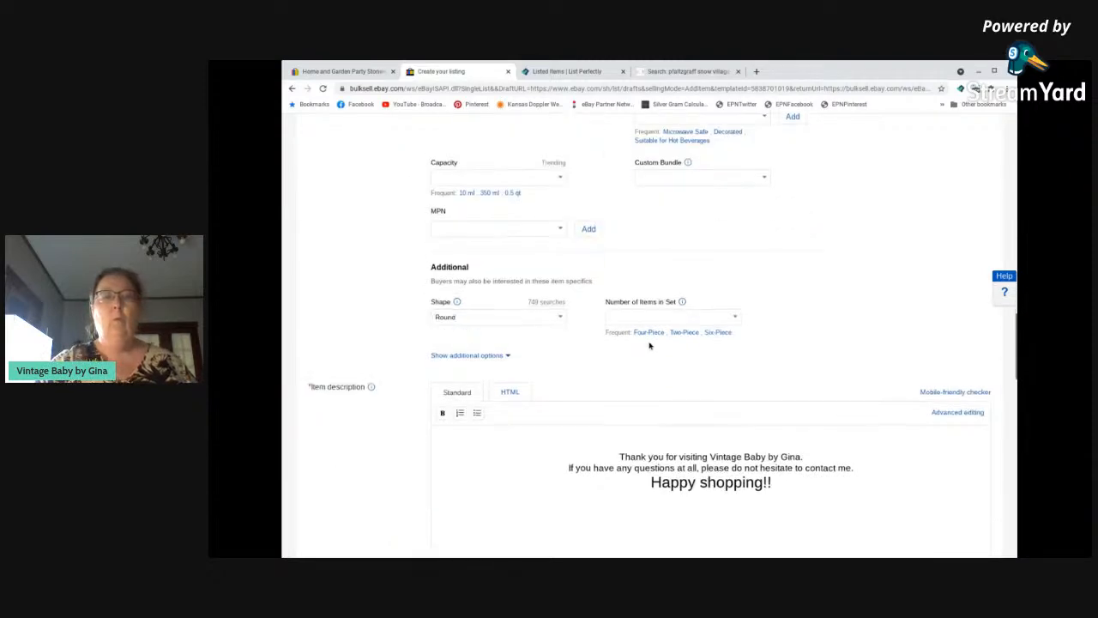
pyautogui.click(684, 332)
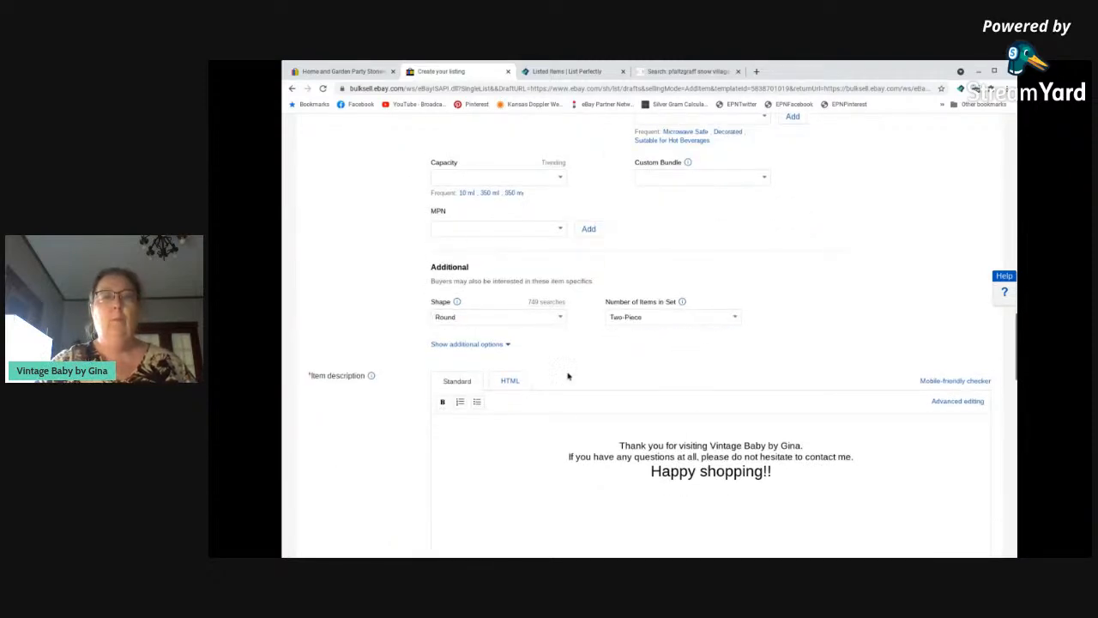
# Copy the listing title into the item description above the thank-you text, followed by line breaks.
pyautogui.tripleClick(555, 214)
pyautogui.hotkey('ctrl', 'c')
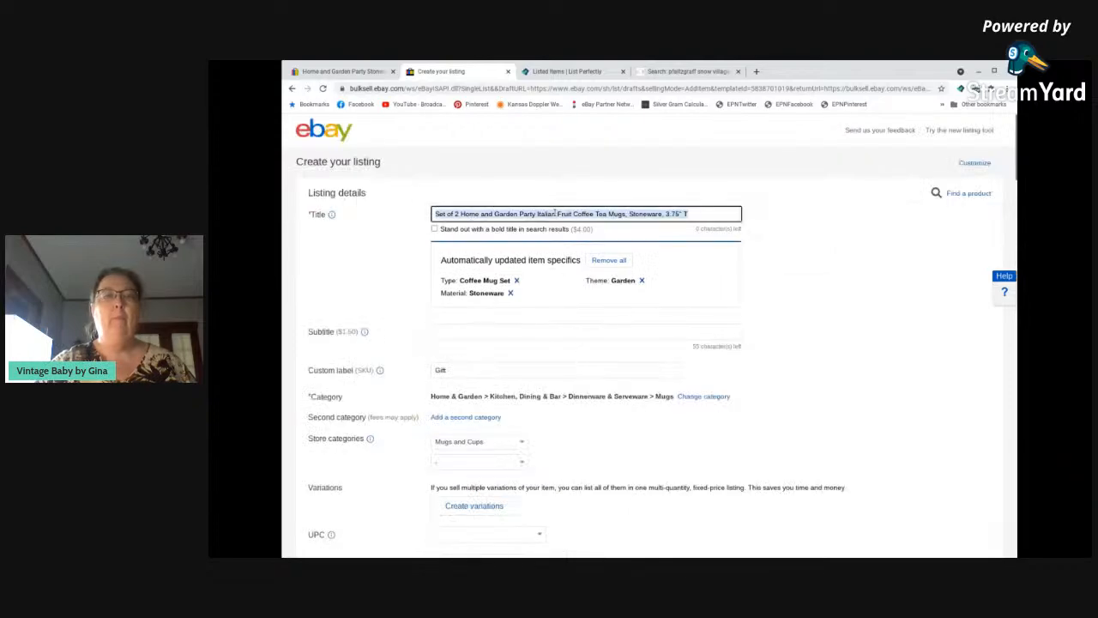
pyautogui.scroll(-15, 580, 277)
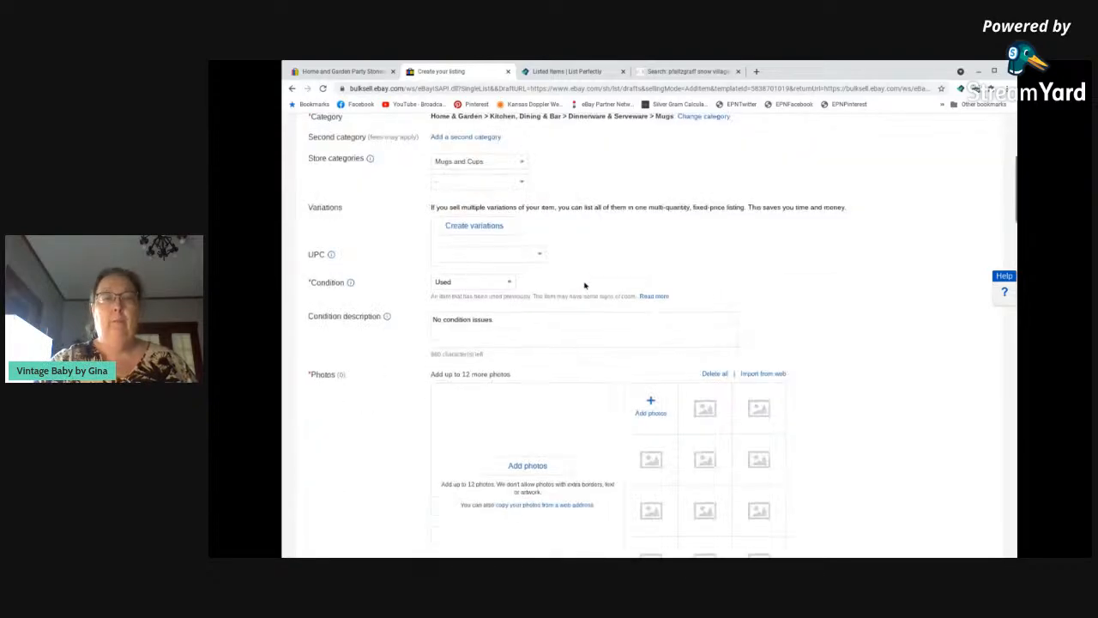
pyautogui.scroll(-4, 587, 293)
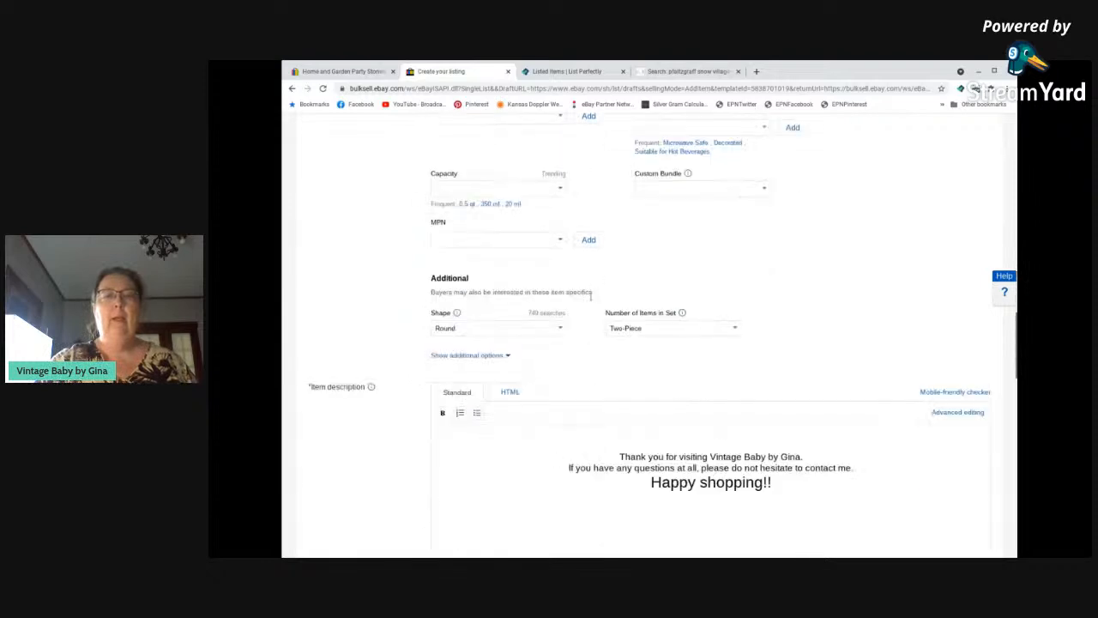
pyautogui.click(710, 335)
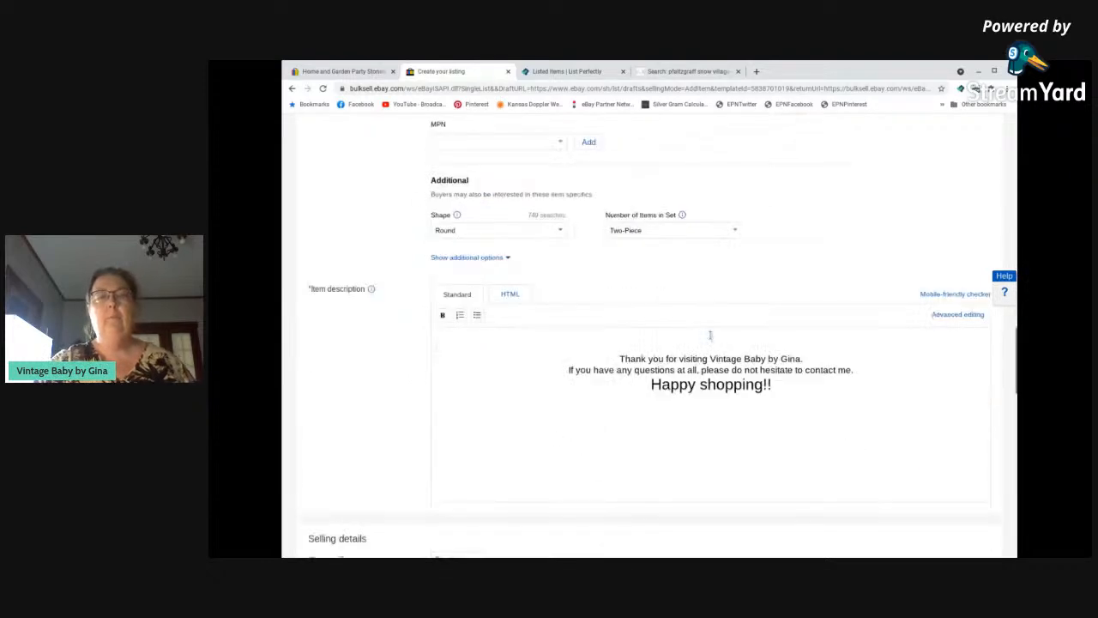
pyautogui.hotkey('ctrl', 'v')
pyautogui.press('Return')
pyautogui.press('Return')
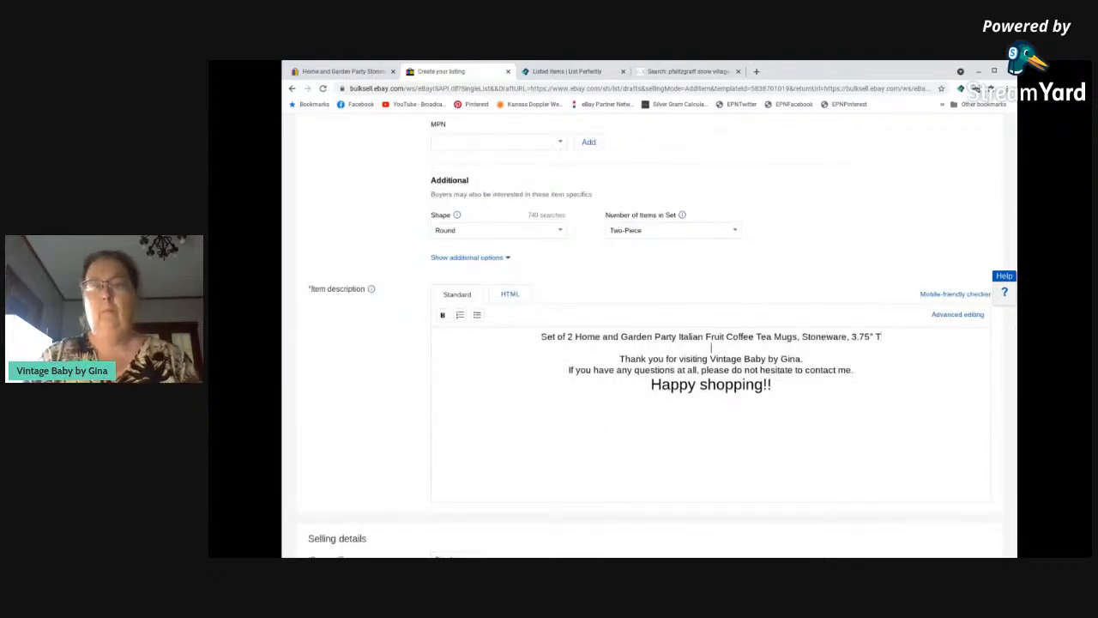
# Add the line "No condition issues. Look great!" to the item description above the thank-you text, followed by a line break.
pyautogui.write('No ond')
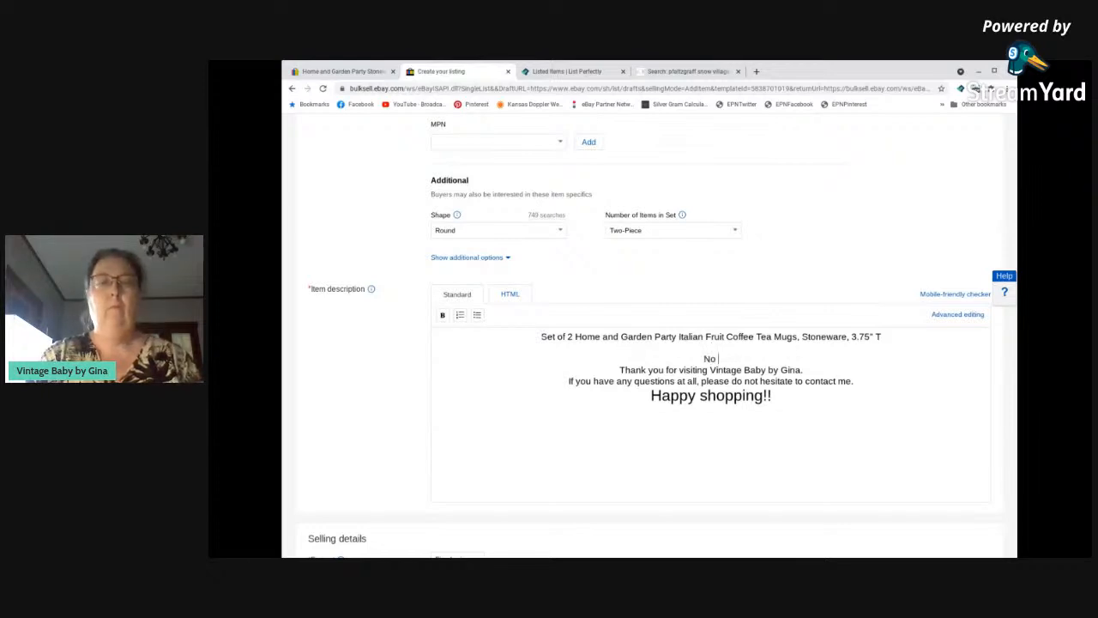
pyautogui.press('BackSpace')
pyautogui.press('BackSpace')
pyautogui.press('BackSpace')
pyautogui.write('co')
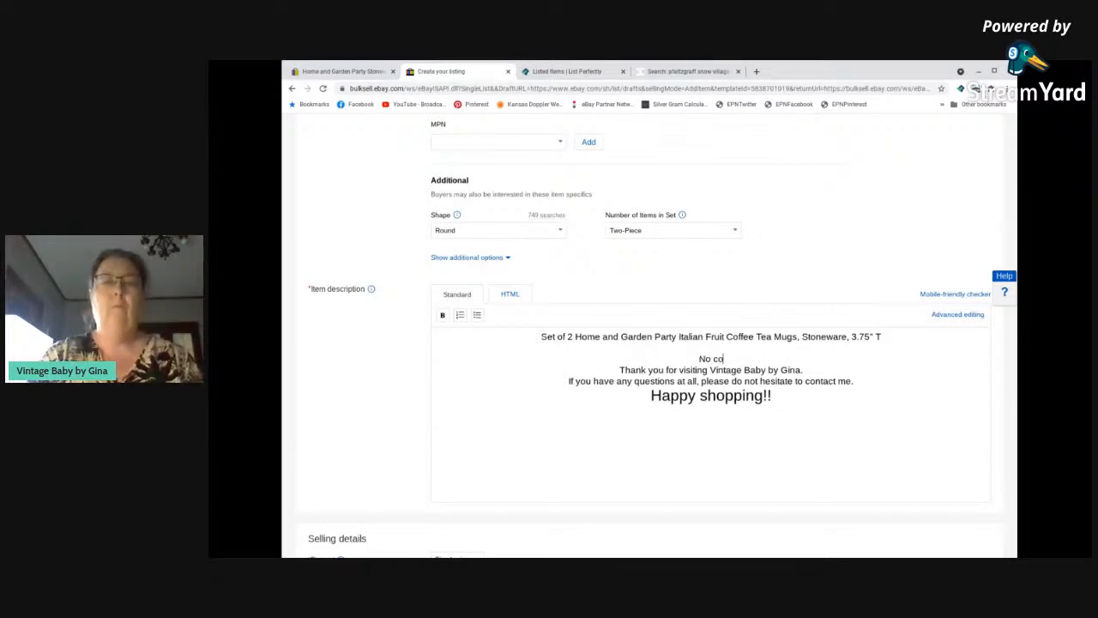
pyautogui.write('ndition issues')
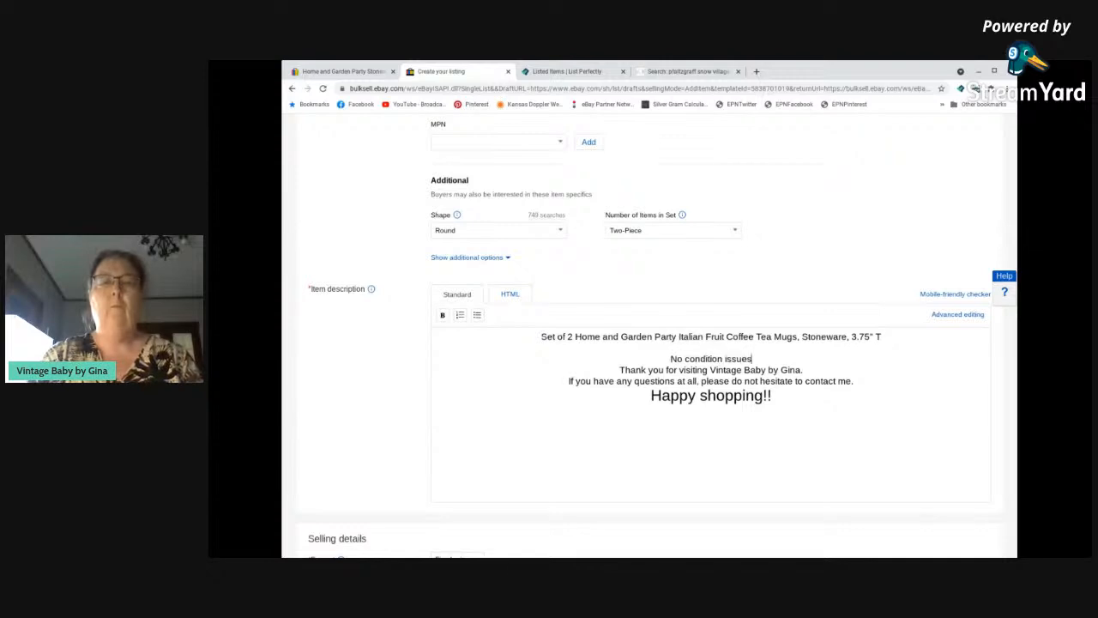
pyautogui.write('.  Loo')
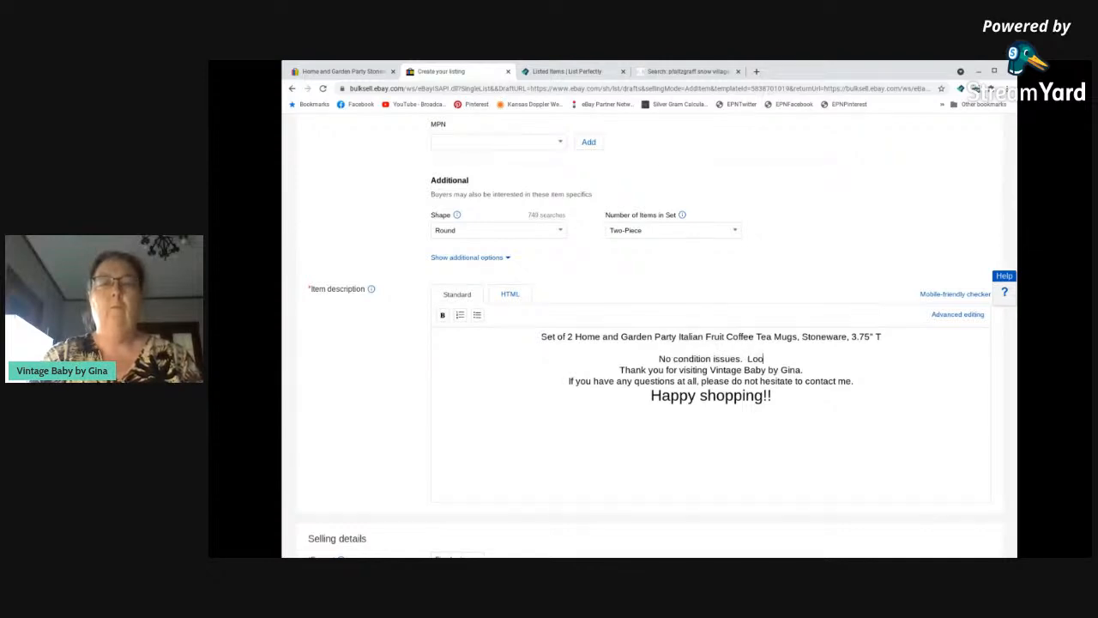
pyautogui.write('k great!')
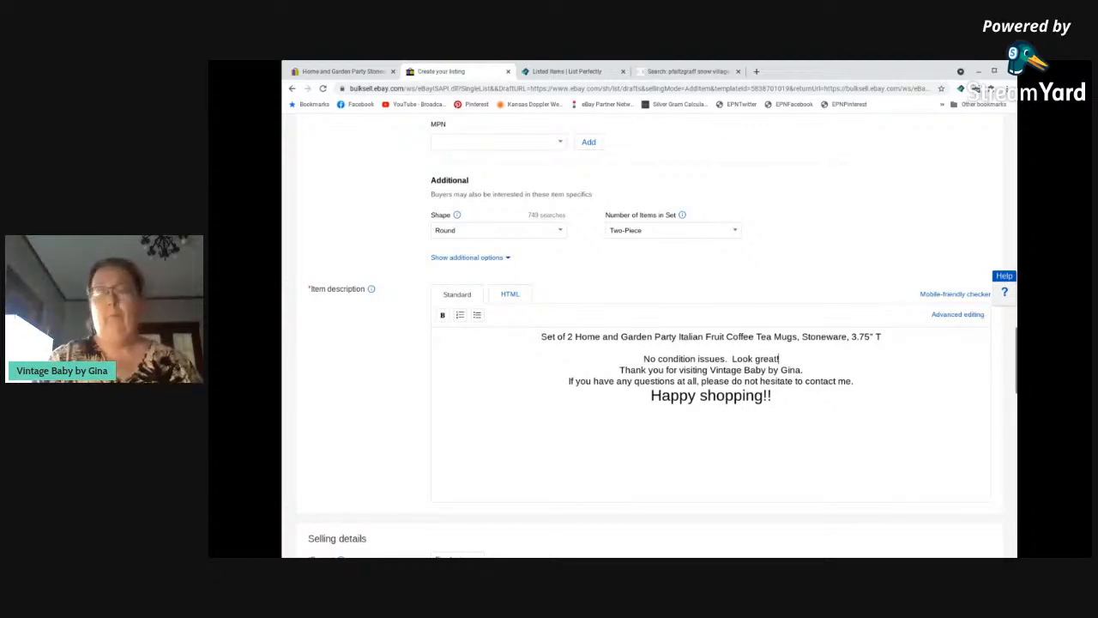
pyautogui.press('Return')
# Set the listing's Buy It Now price to $17.99.
pyautogui.scroll(-3, 491, 397)
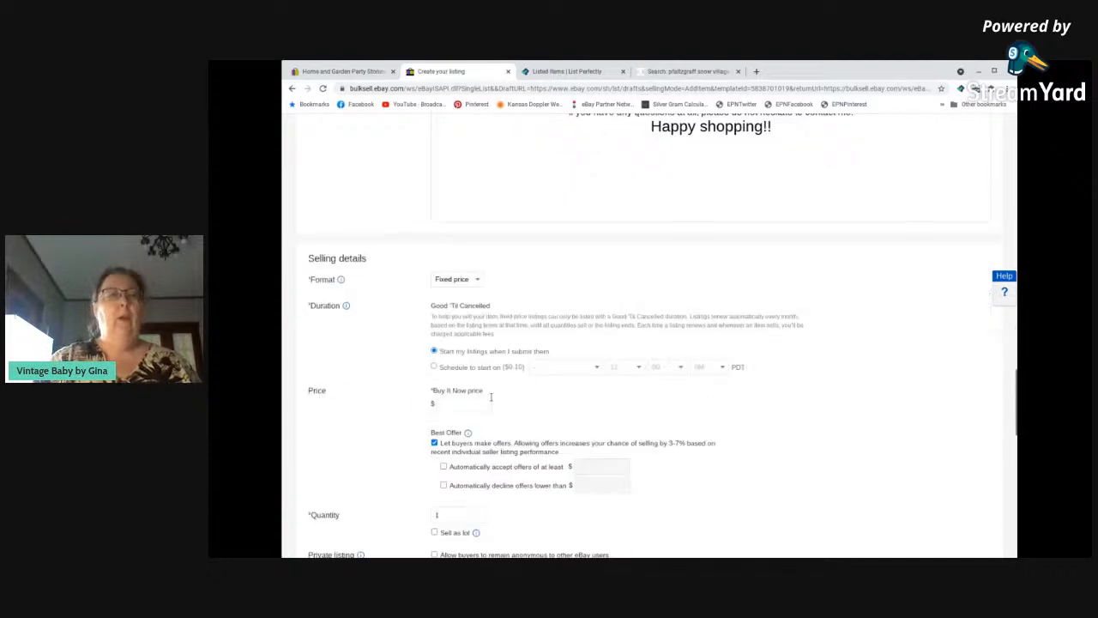
pyautogui.scroll(-3, 491, 396)
pyautogui.scroll(1, 491, 396)
pyautogui.click(469, 267)
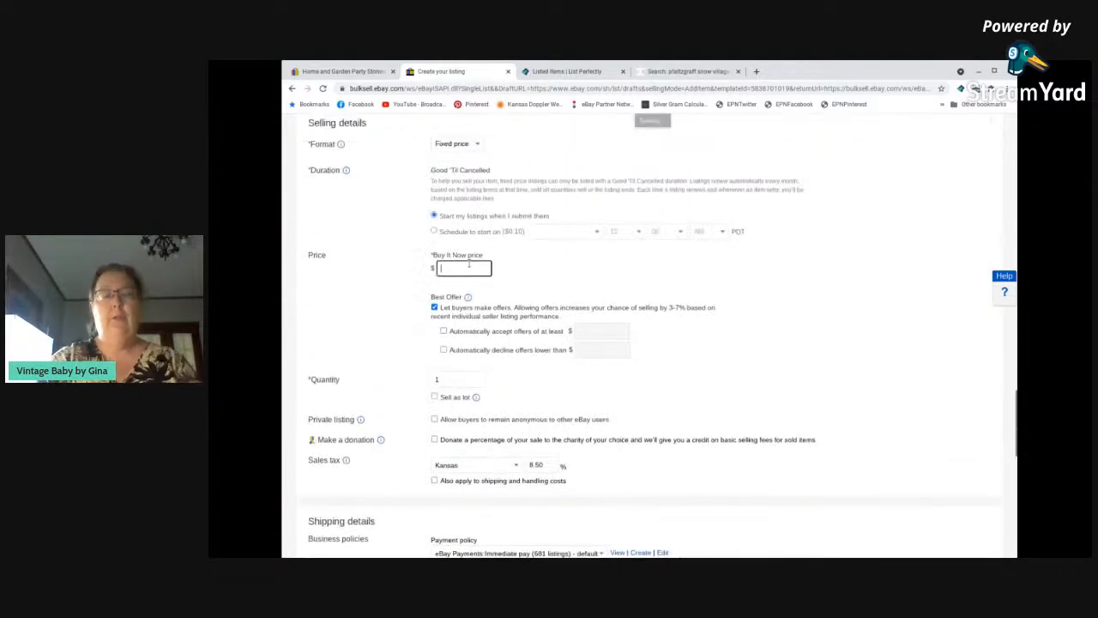
pyautogui.write('17.99')
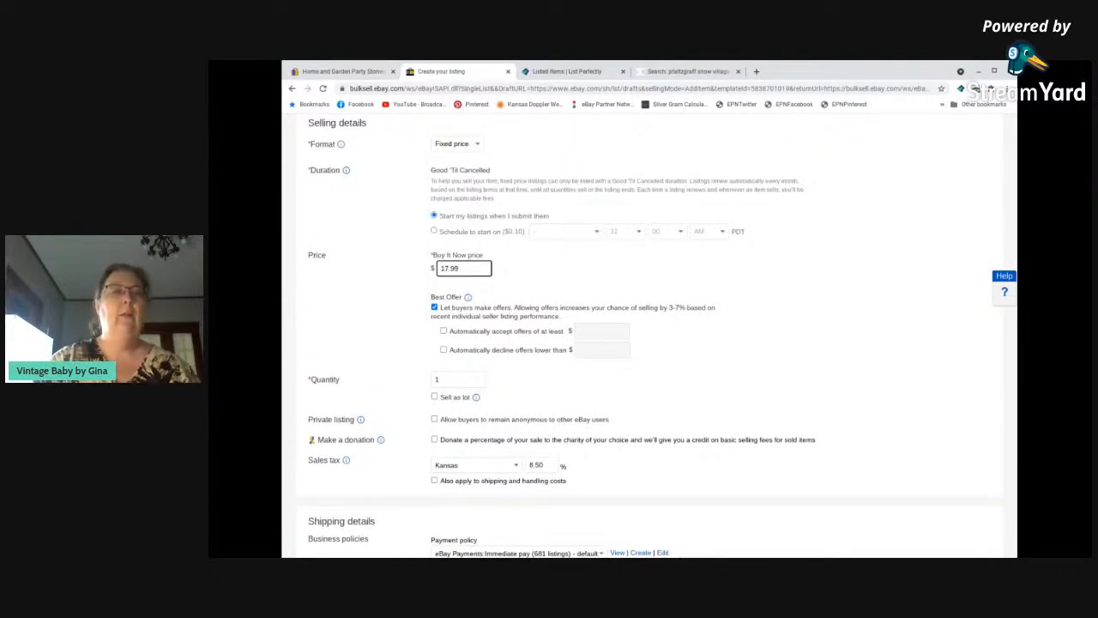
# Set the package weight to 2+ to 3 lbs in the shipping details.
pyautogui.scroll(-3, 461, 273)
pyautogui.scroll(-2, 462, 273)
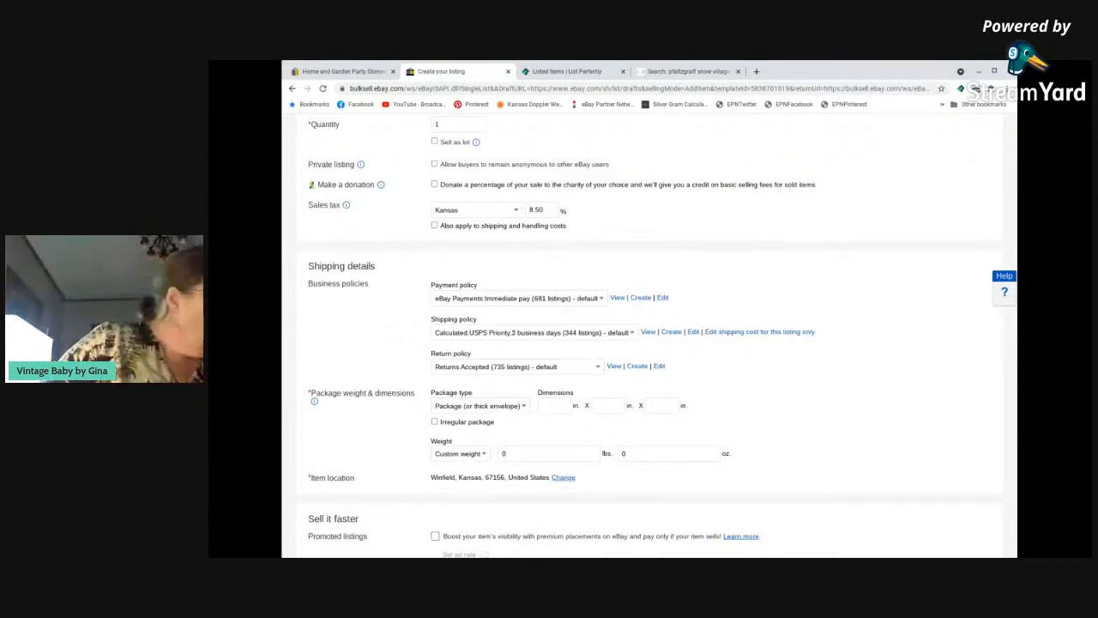
pyautogui.click(460, 454)
pyautogui.click(459, 328)
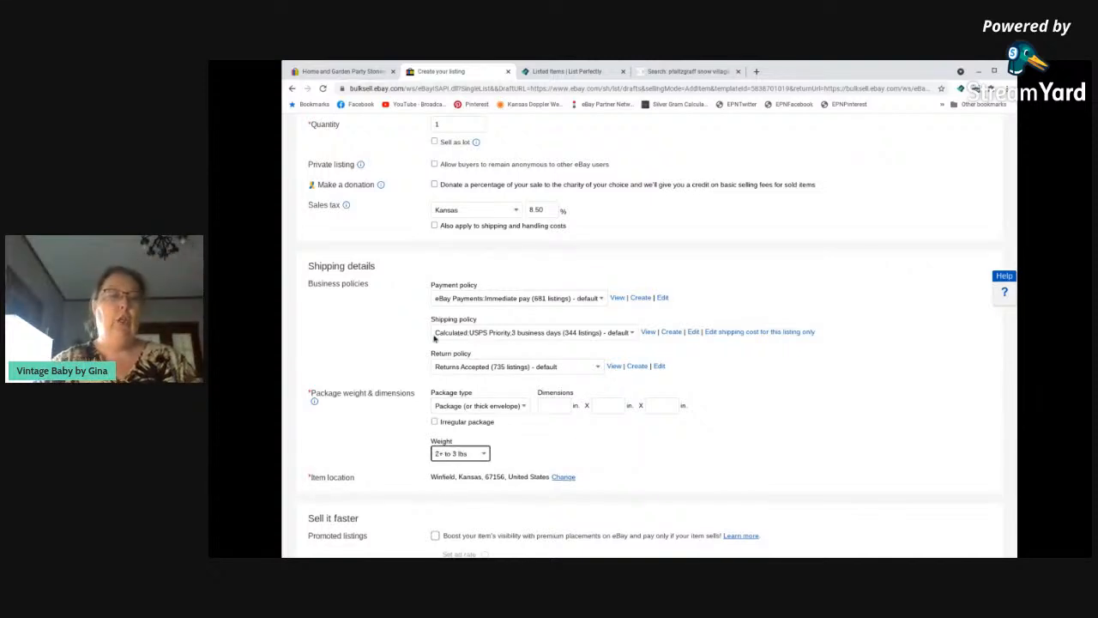
# Enable promoted listings for the mug set and set the ad rate to 3%.
pyautogui.scroll(-3, 445, 345)
pyautogui.scroll(-2, 444, 345)
pyautogui.click(435, 247)
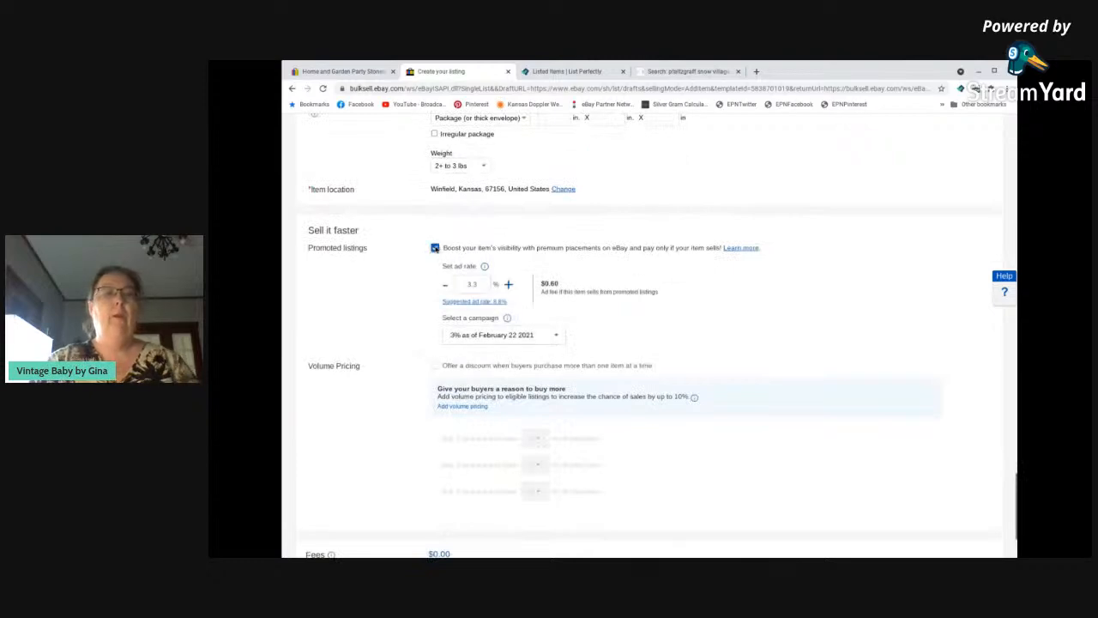
pyautogui.click(486, 284)
pyautogui.press('BackSpace')
pyautogui.press('BackSpace')
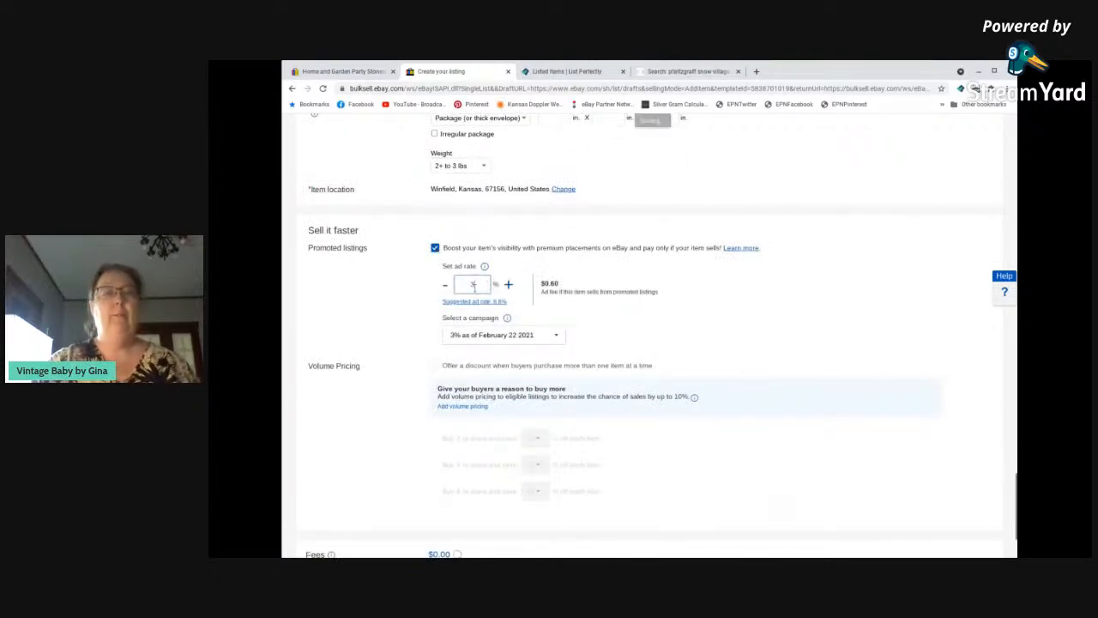
# Save the mug listing as a draft and reopen that draft for editing.
pyautogui.scroll(-1, 491, 361)
pyautogui.scroll(-1, 491, 361)
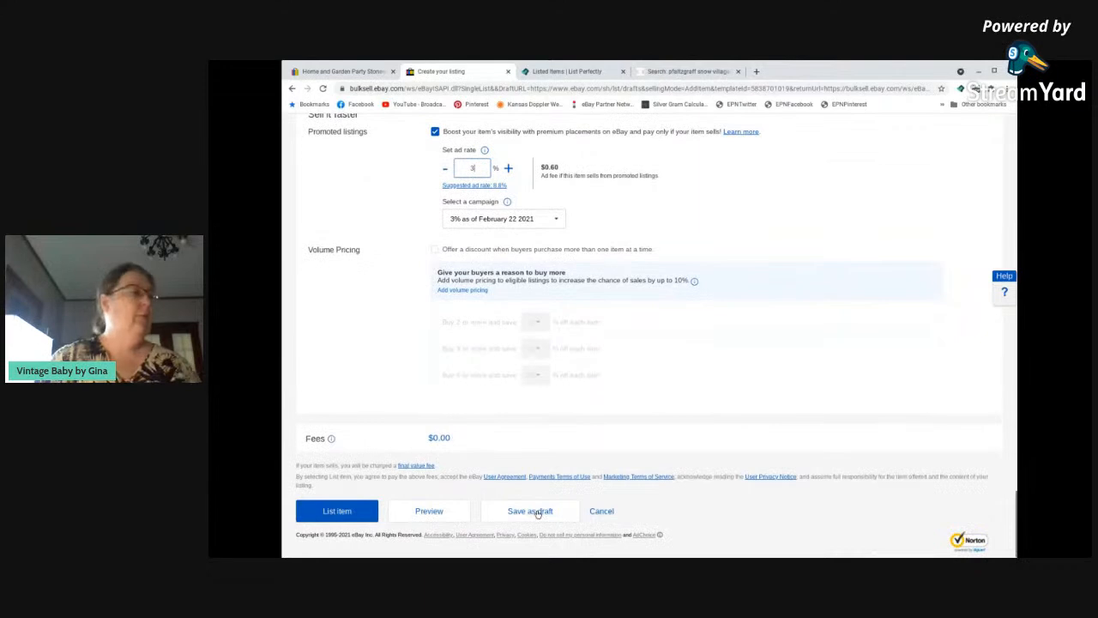
pyautogui.click(535, 511)
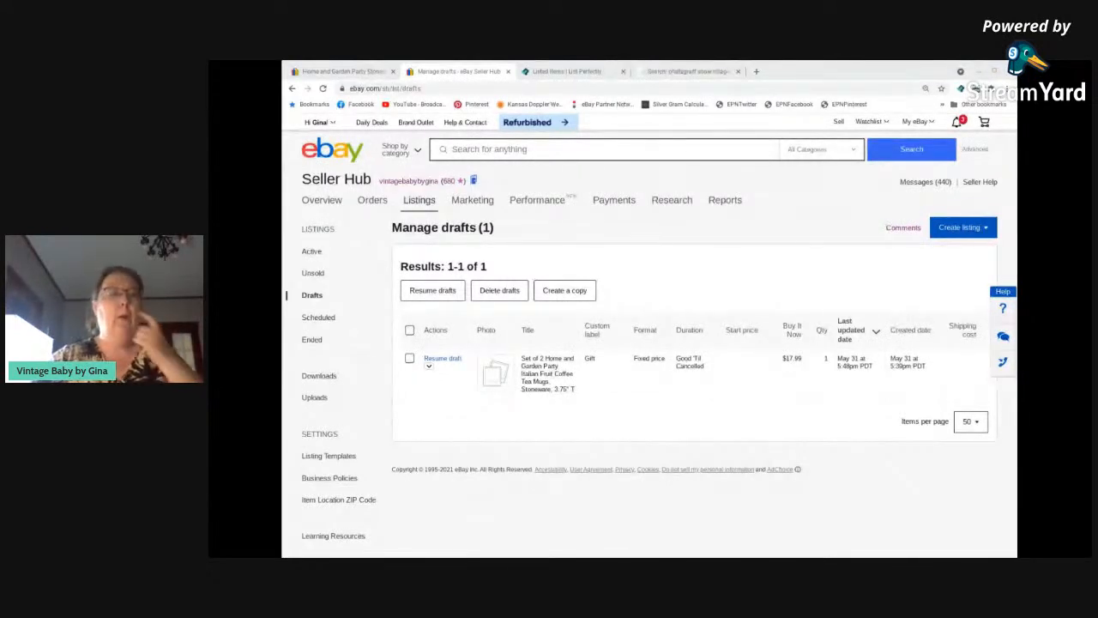
pyautogui.click(456, 360)
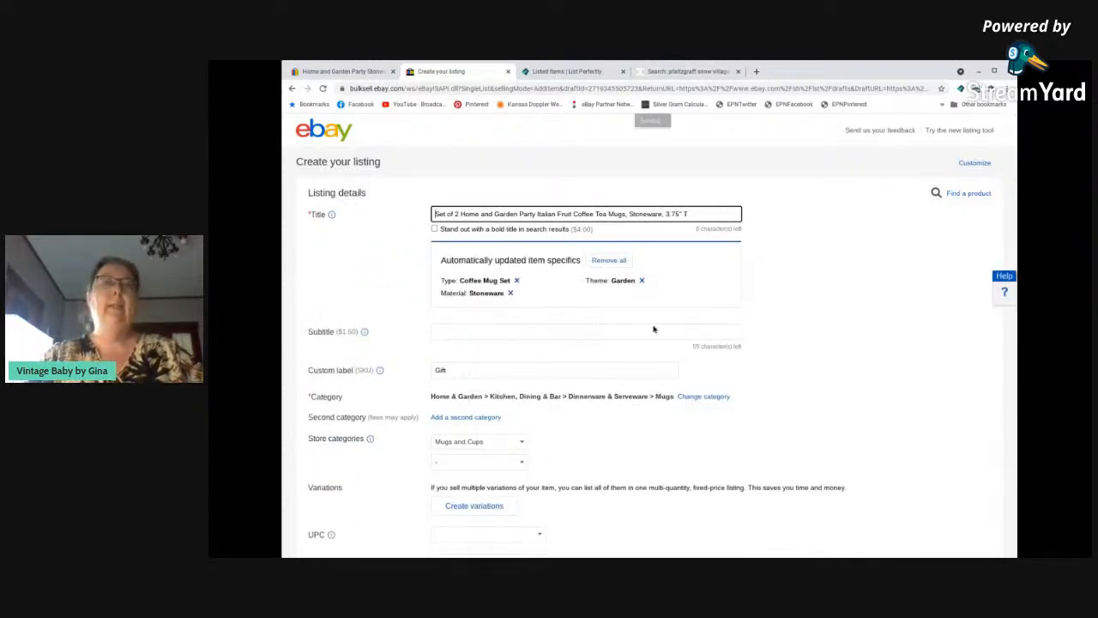
# Set the main photo's brightness to -32 and its contrast to 56, and save the edited image.
pyautogui.scroll(-1, 412, 287)
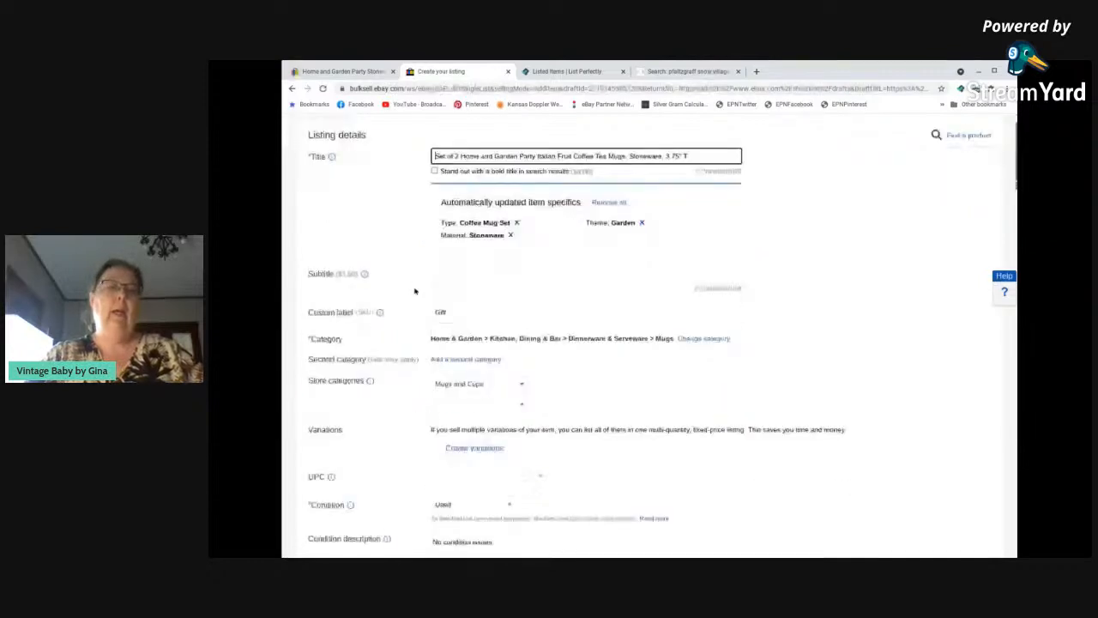
pyautogui.scroll(-1, 414, 291)
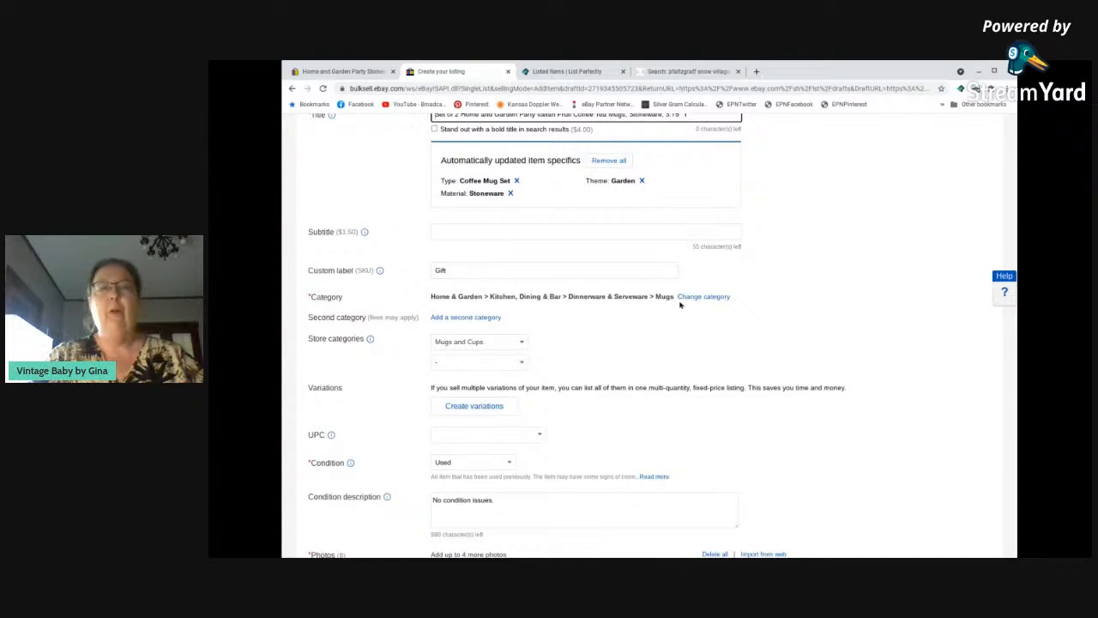
pyautogui.scroll(-1, 423, 352)
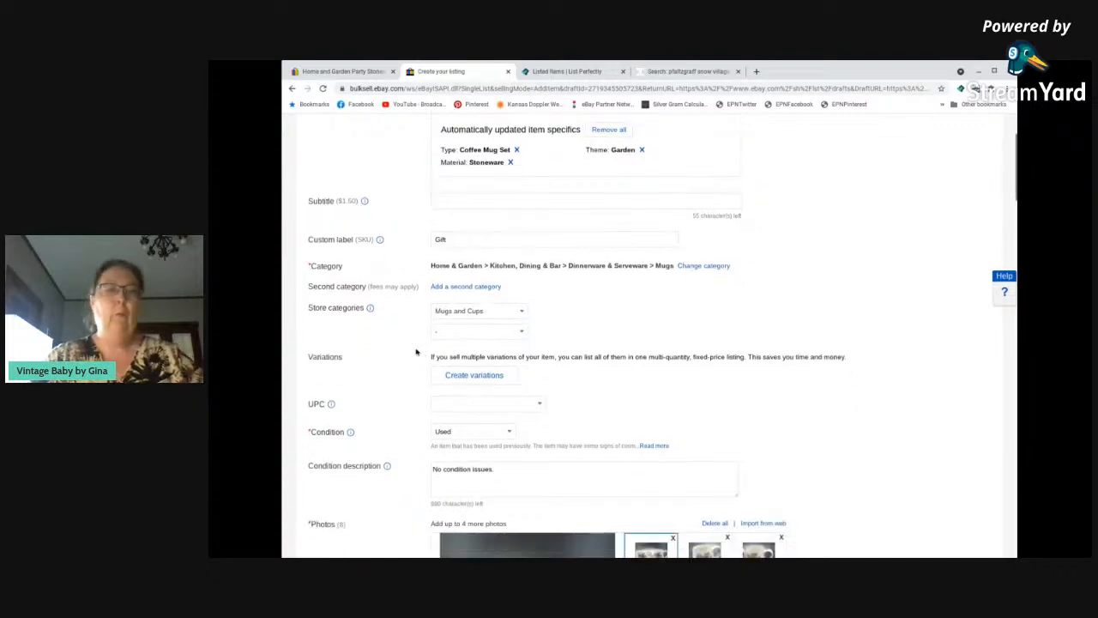
pyautogui.scroll(-5, 421, 351)
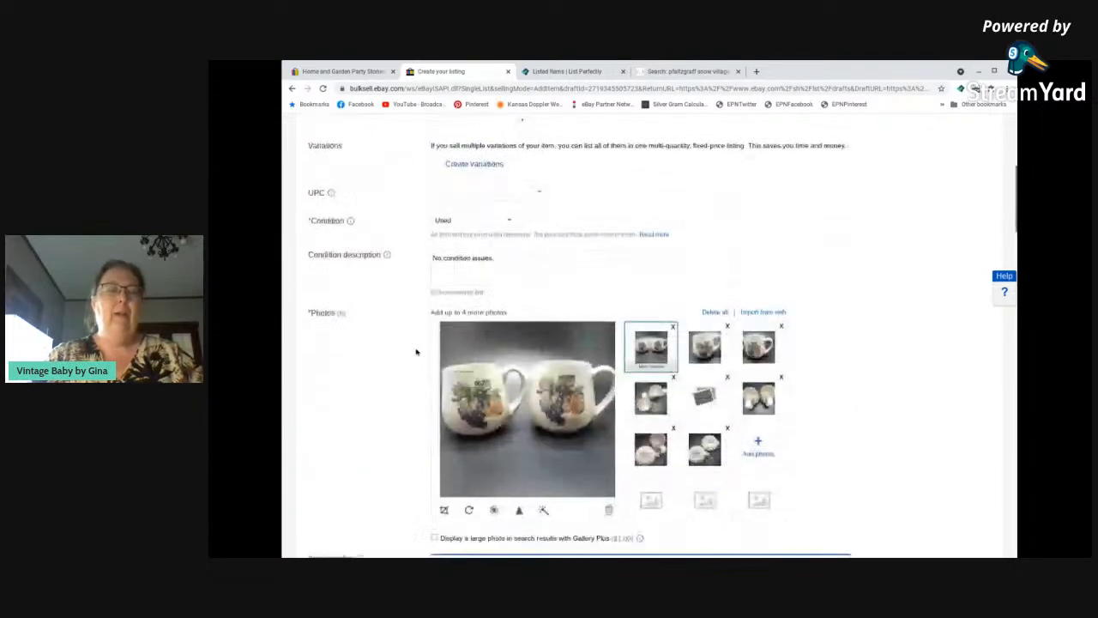
pyautogui.click(493, 510)
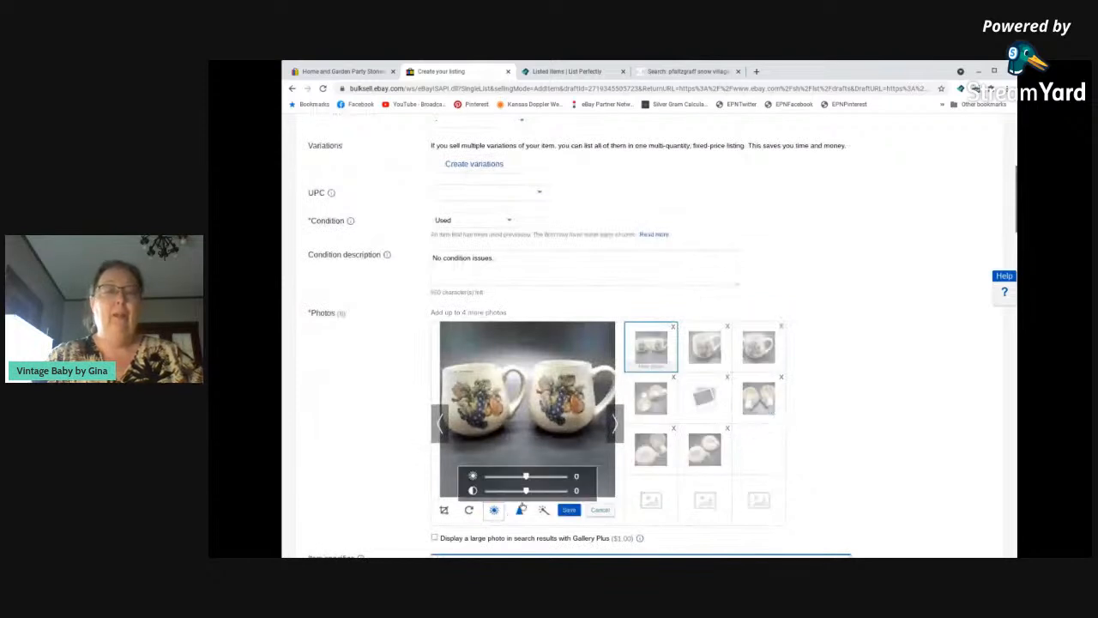
pyautogui.moveTo(526, 490)
pyautogui.mouseDown()
pyautogui.moveTo(553, 490)
pyautogui.moveTo(510, 476)
pyautogui.mouseUp()
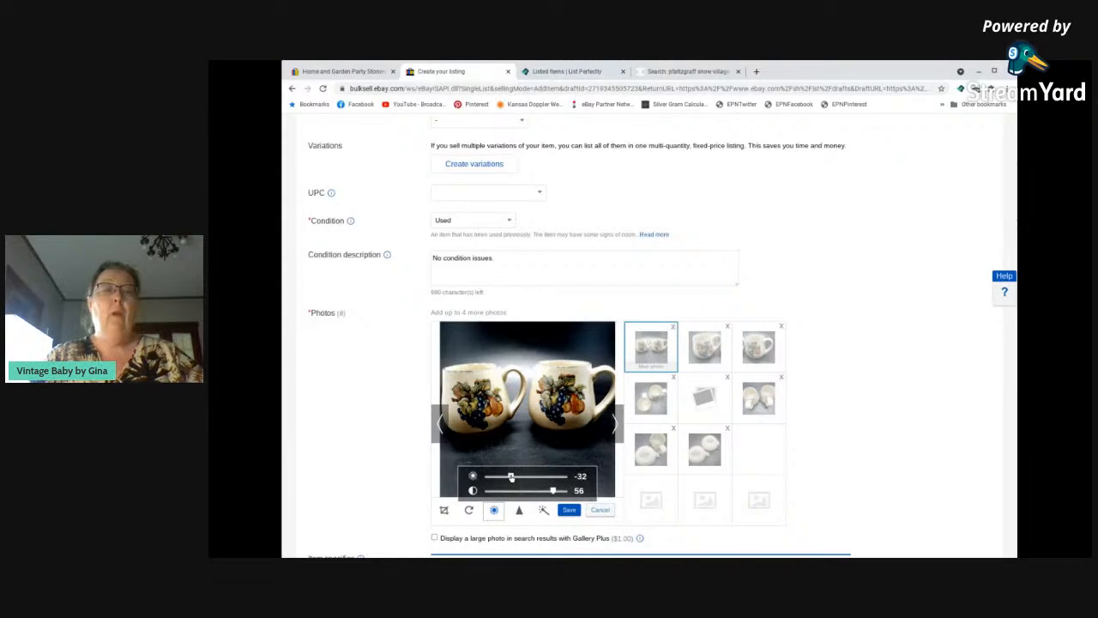
pyautogui.click(567, 511)
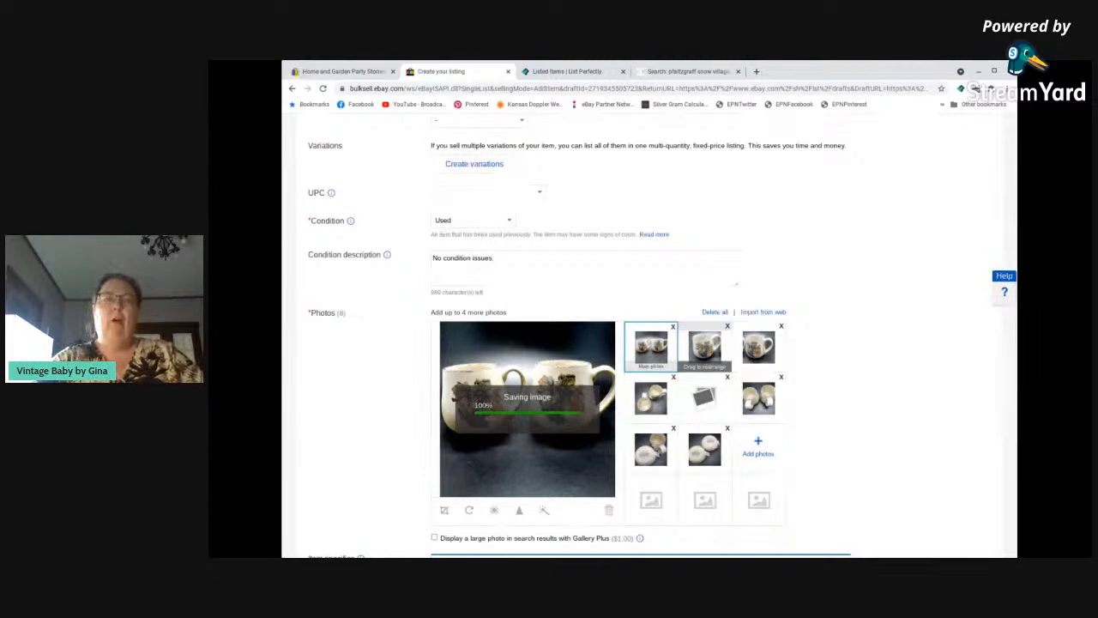
# Set the second photo's brightness to -44 and its contrast to 36, and save the edited image.
pyautogui.click(701, 343)
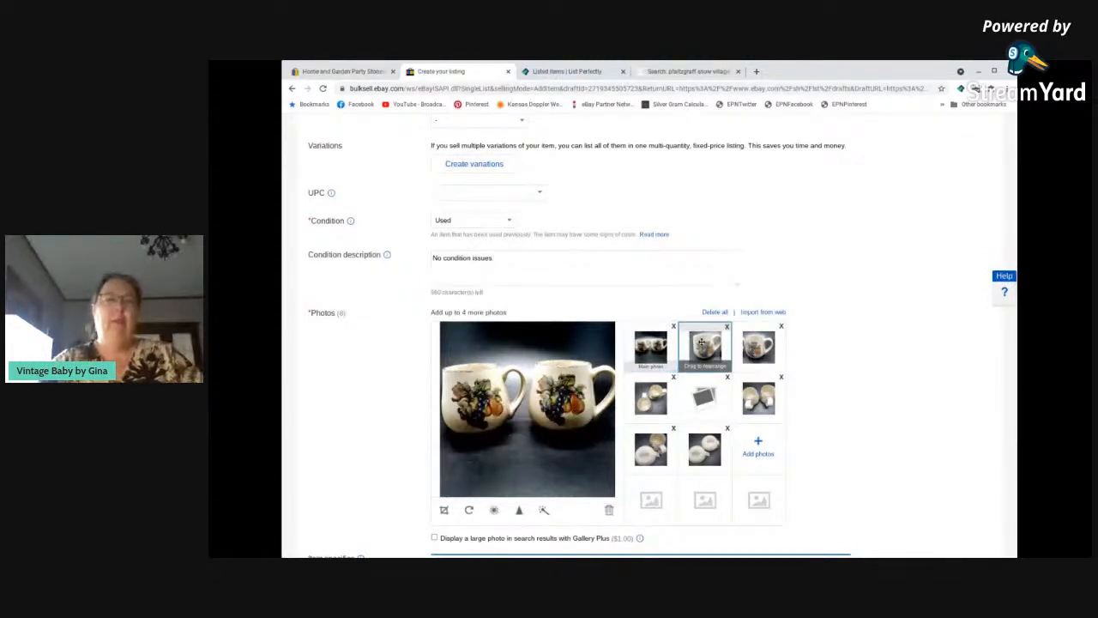
pyautogui.click(494, 512)
pyautogui.moveTo(526, 490); pyautogui.dragTo(505, 481)
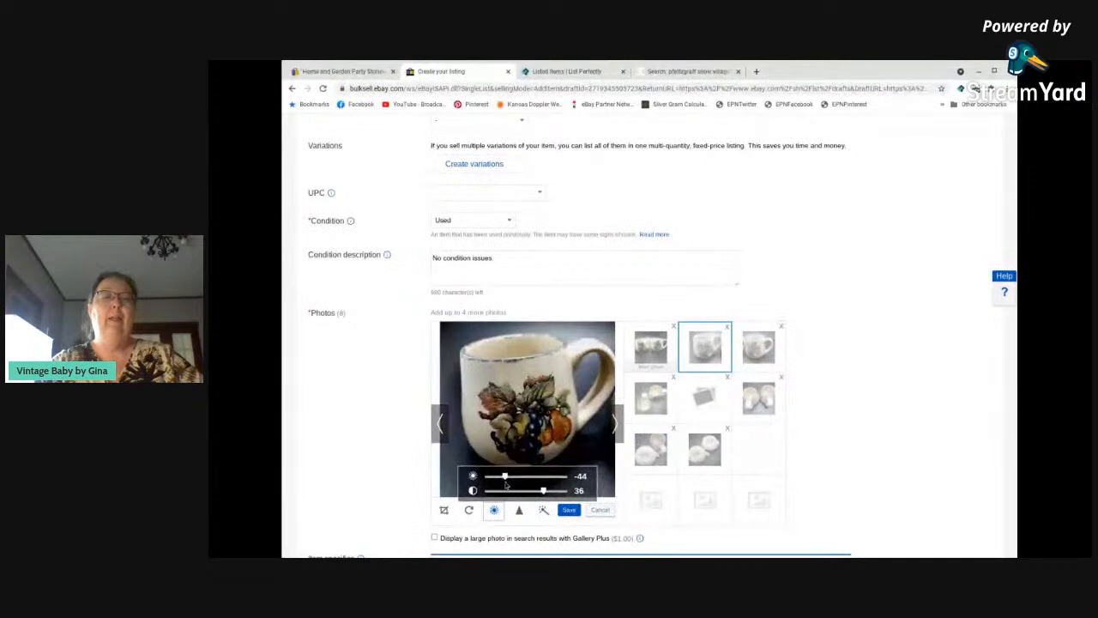
pyautogui.click(569, 510)
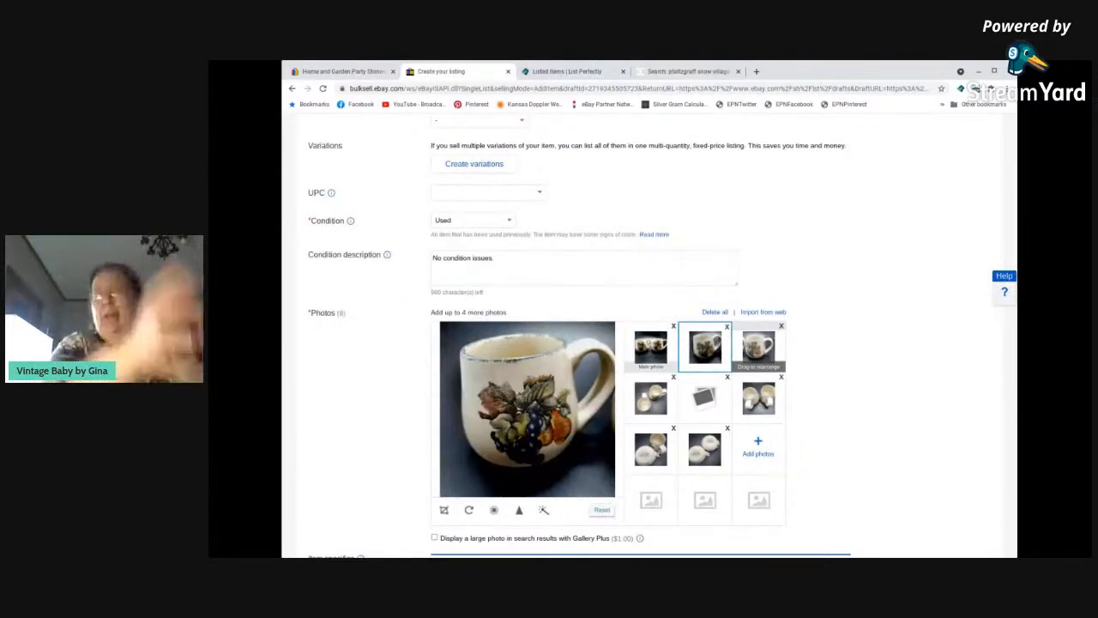
# Save the third photo with brightness -24 and contrast 46, and delete the blank placeholder image from the listing photos.
pyautogui.click(753, 345)
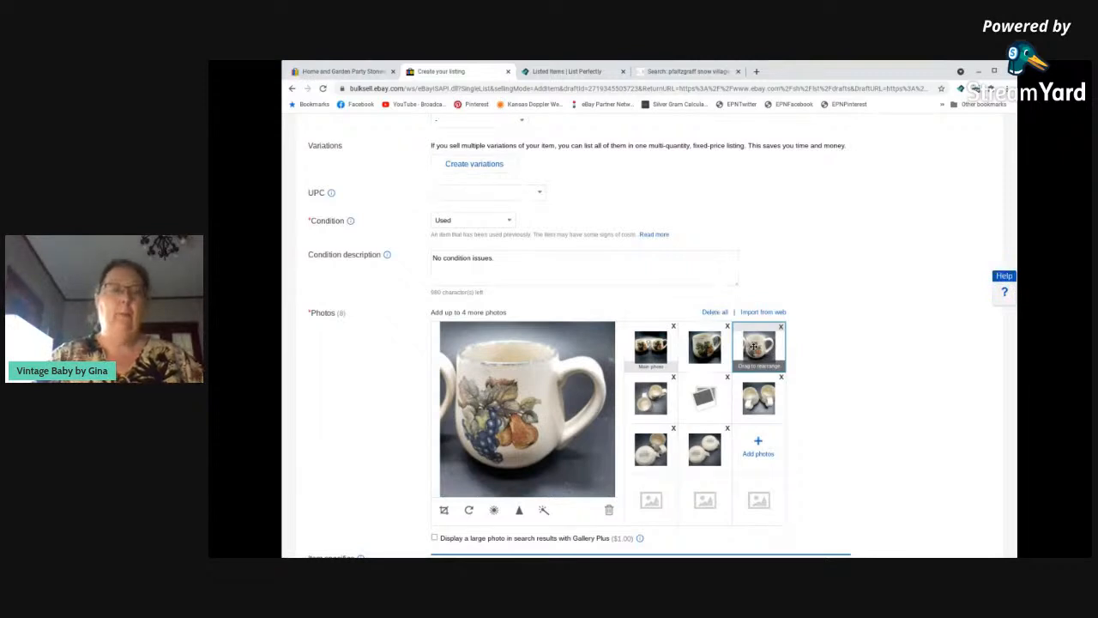
pyautogui.click(494, 510)
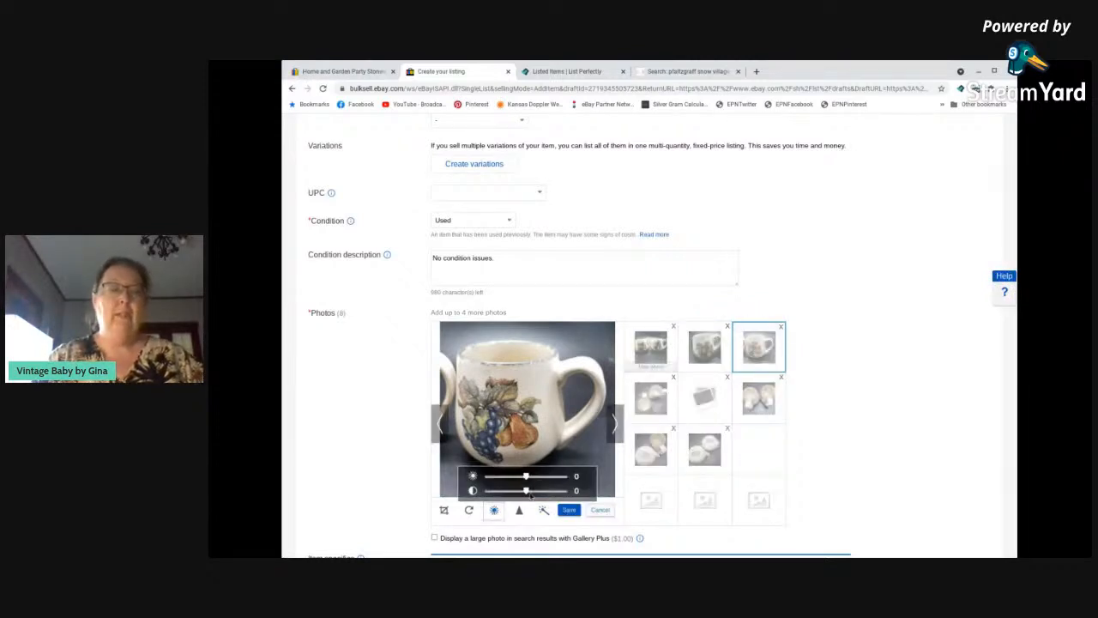
pyautogui.moveTo(526, 490)
pyautogui.mouseDown()
pyautogui.moveTo(548, 490)
pyautogui.moveTo(515, 477)
pyautogui.mouseUp()
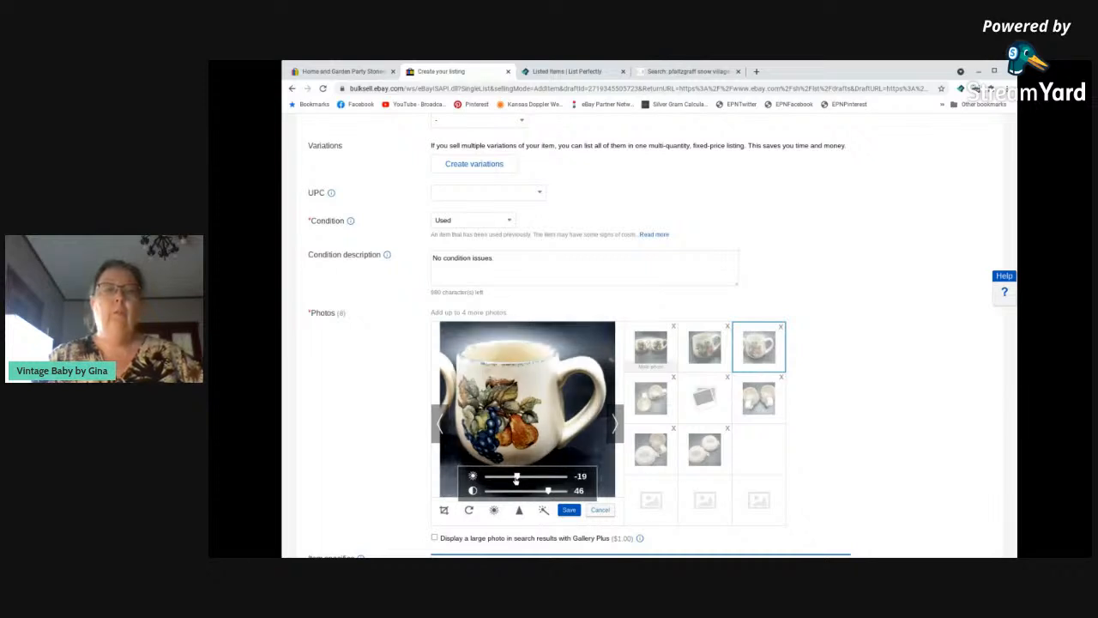
pyautogui.click(654, 410)
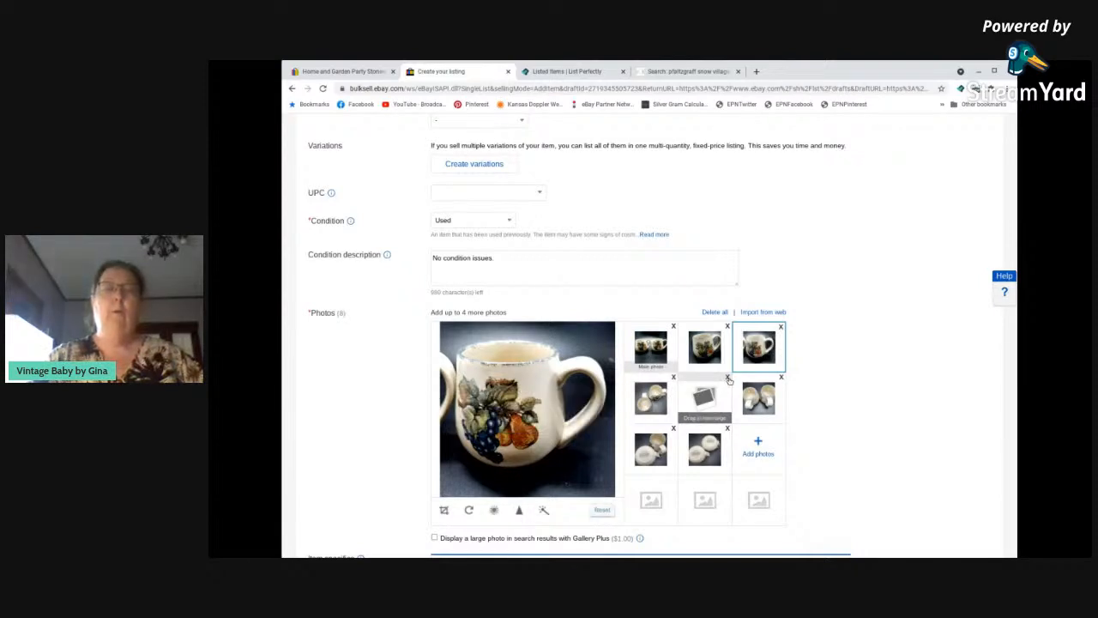
pyautogui.click(728, 378)
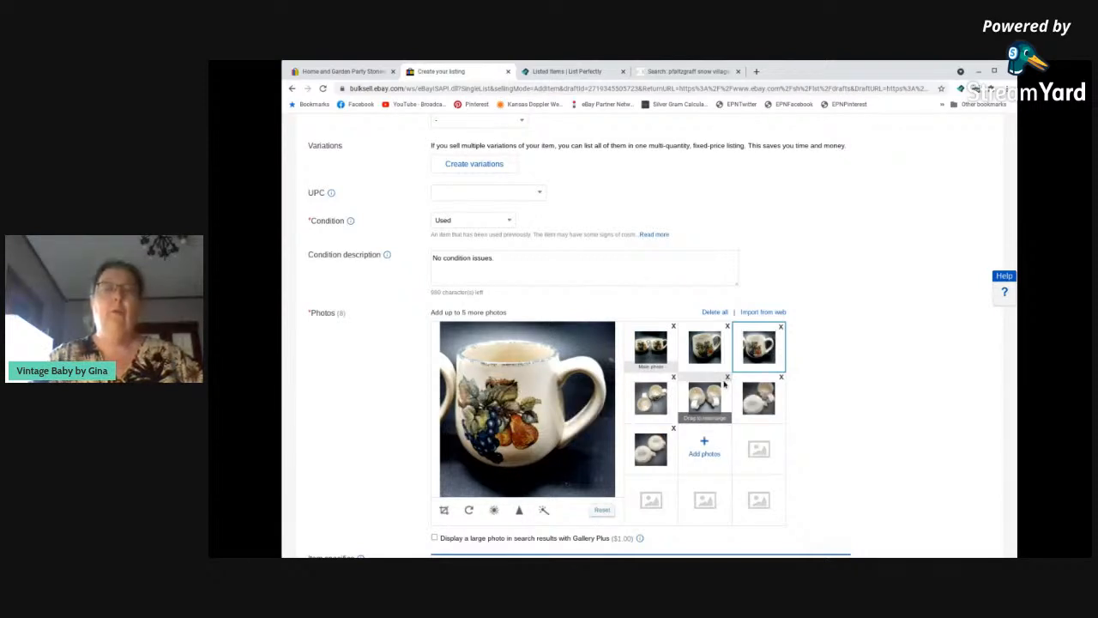
# Set the fourth photo's brightness to -37 and its contrast to 53, and save the edited image.
pyautogui.click(654, 397)
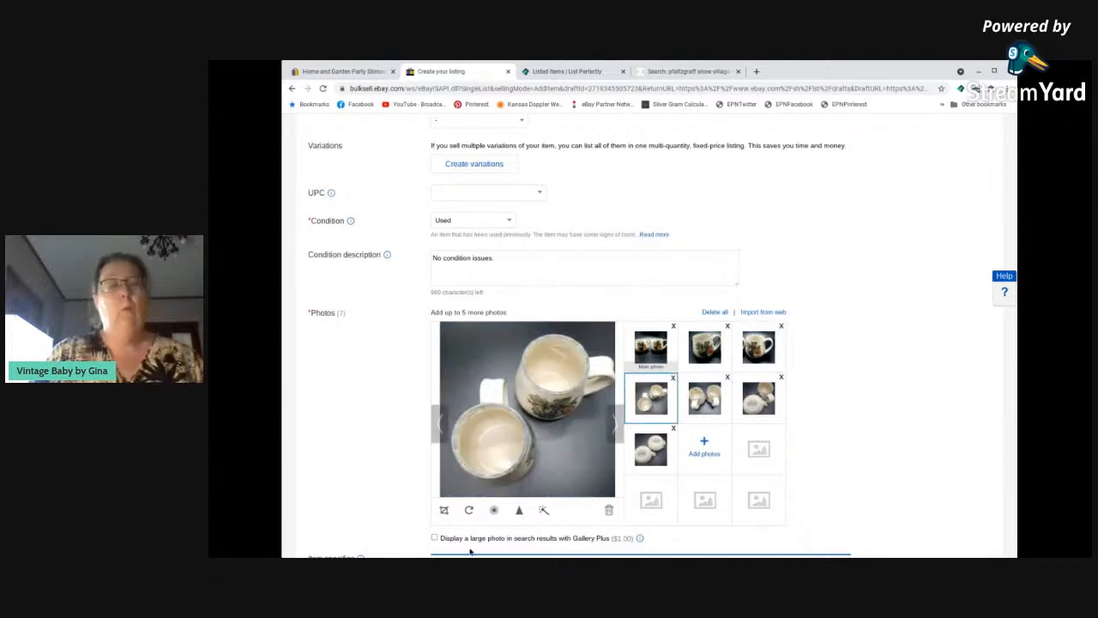
pyautogui.click(493, 510)
pyautogui.moveTo(526, 491)
pyautogui.mouseDown()
pyautogui.moveTo(551, 491)
pyautogui.moveTo(509, 478)
pyautogui.mouseUp()
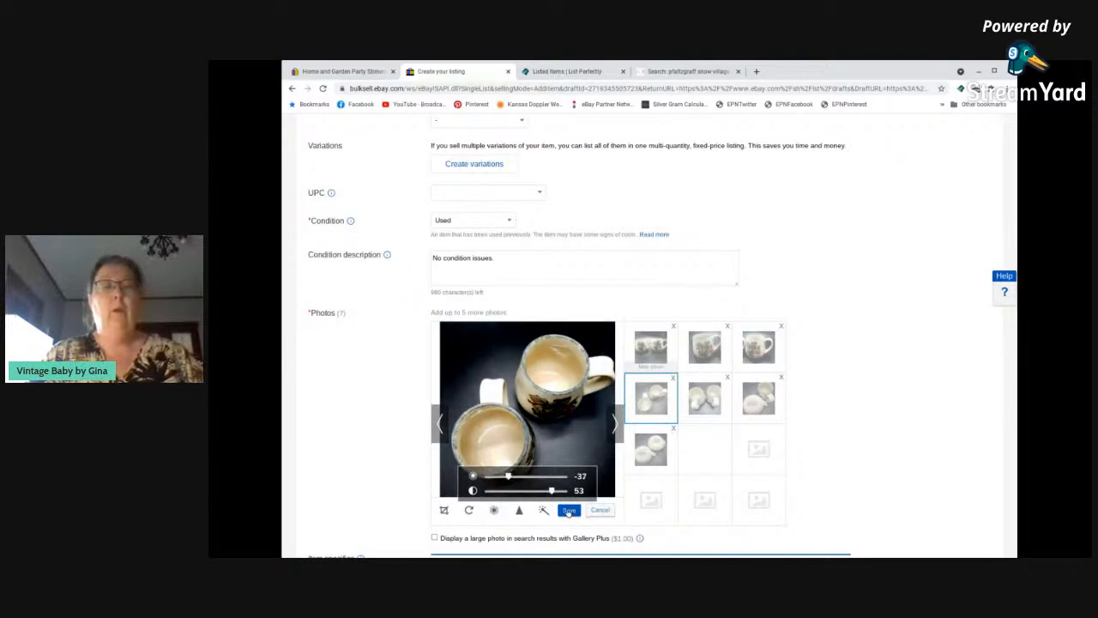
pyautogui.click(708, 402)
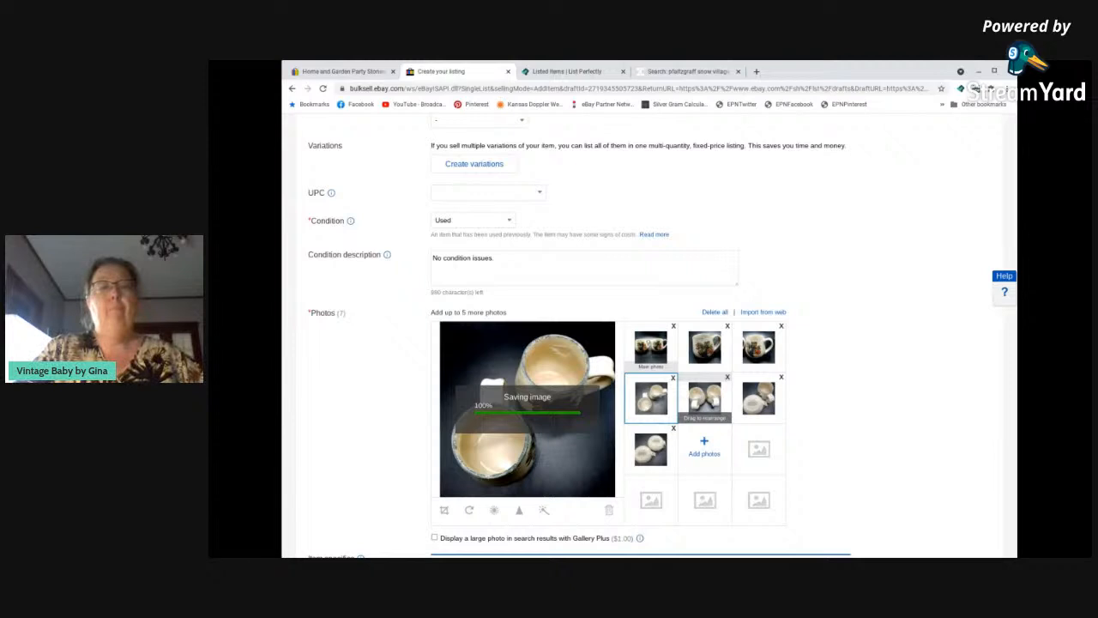
# Set the fifth photo's brightness to -56 and its contrast to 48, and save the edited image.
pyautogui.click(704, 397)
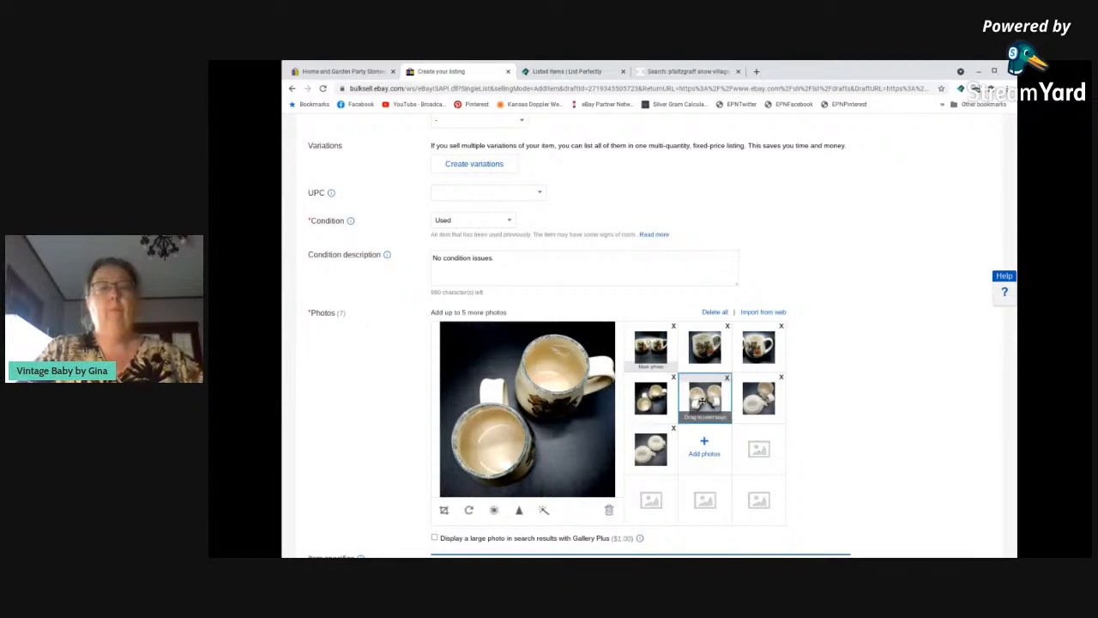
pyautogui.click(495, 510)
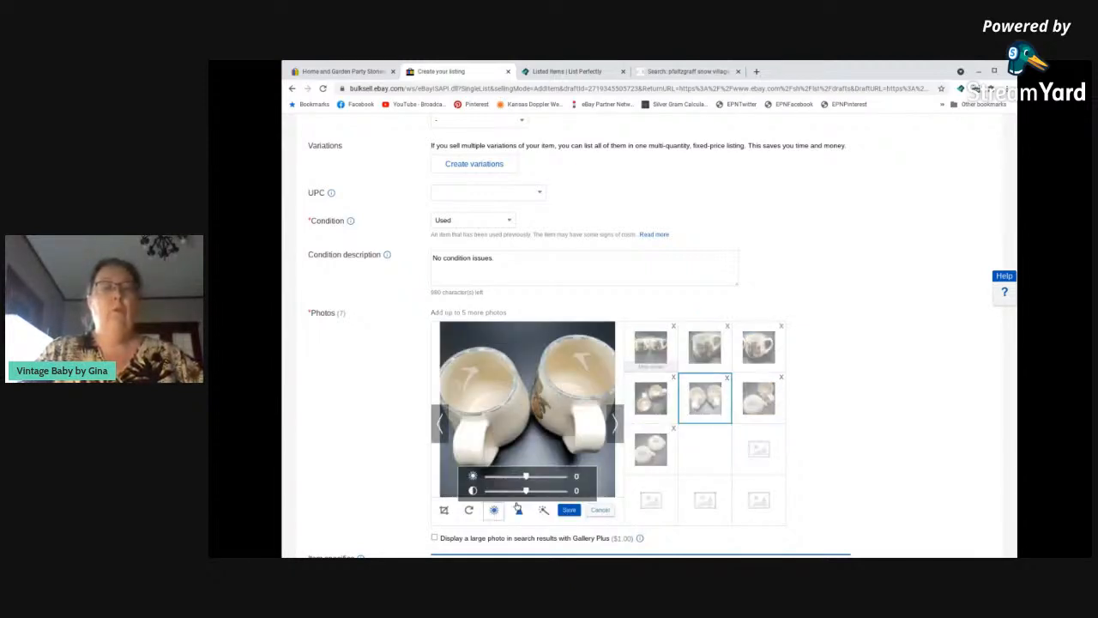
pyautogui.moveTo(526, 491); pyautogui.dragTo(500, 481)
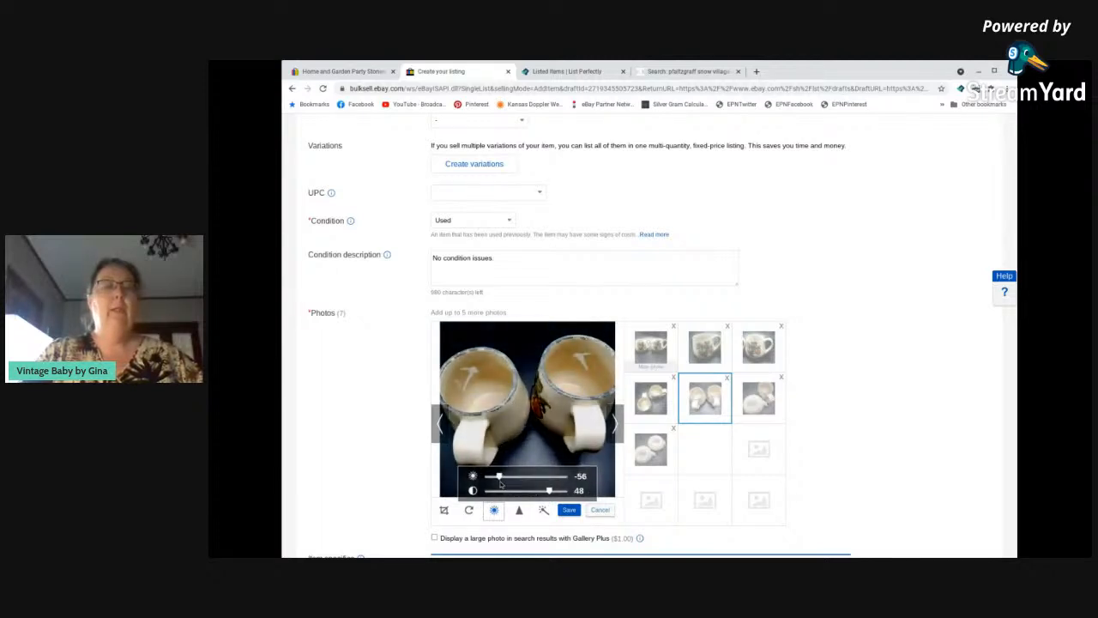
pyautogui.click(753, 406)
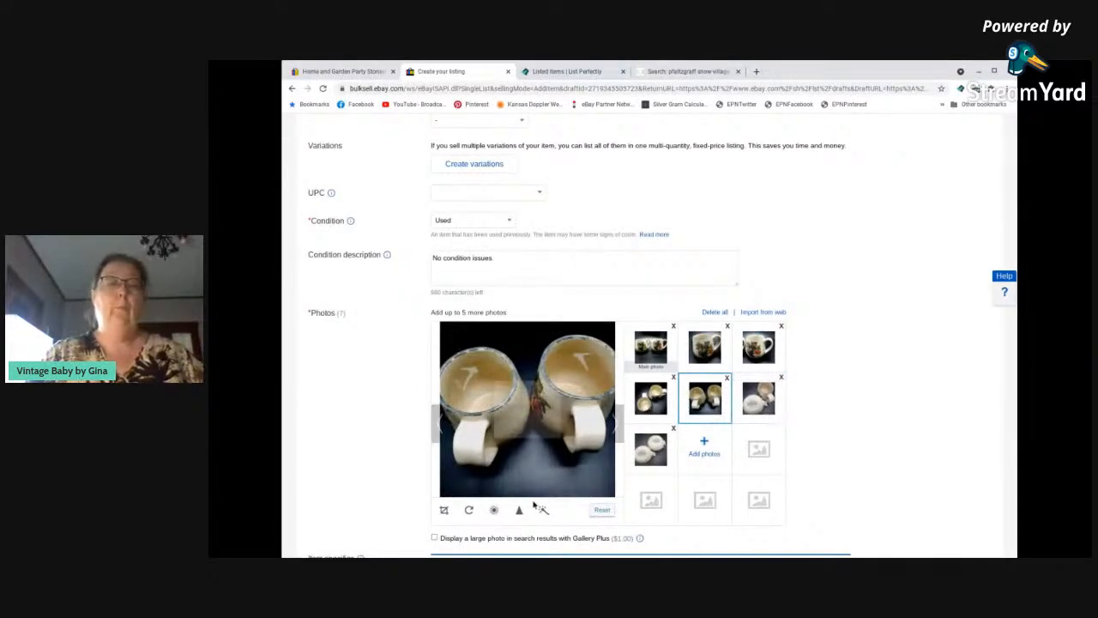
# Set the sixth photo's brightness to -35 and its contrast to 50, and save the edited image.
pyautogui.click(758, 399)
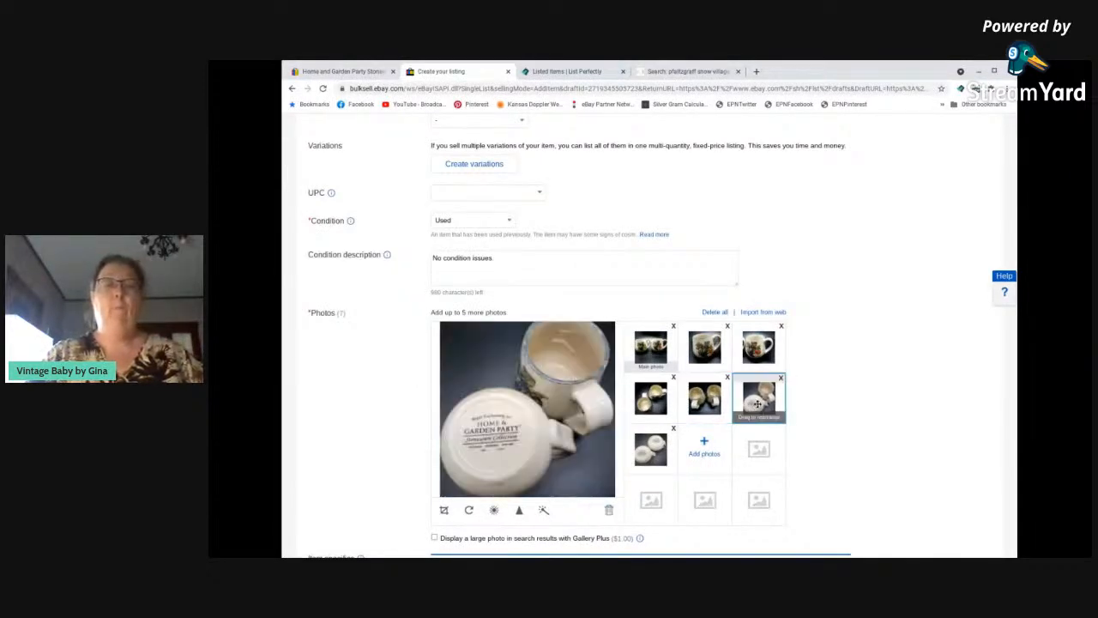
pyautogui.click(494, 511)
pyautogui.moveTo(525, 491)
pyautogui.mouseDown()
pyautogui.moveTo(550, 491)
pyautogui.moveTo(510, 477)
pyautogui.mouseUp()
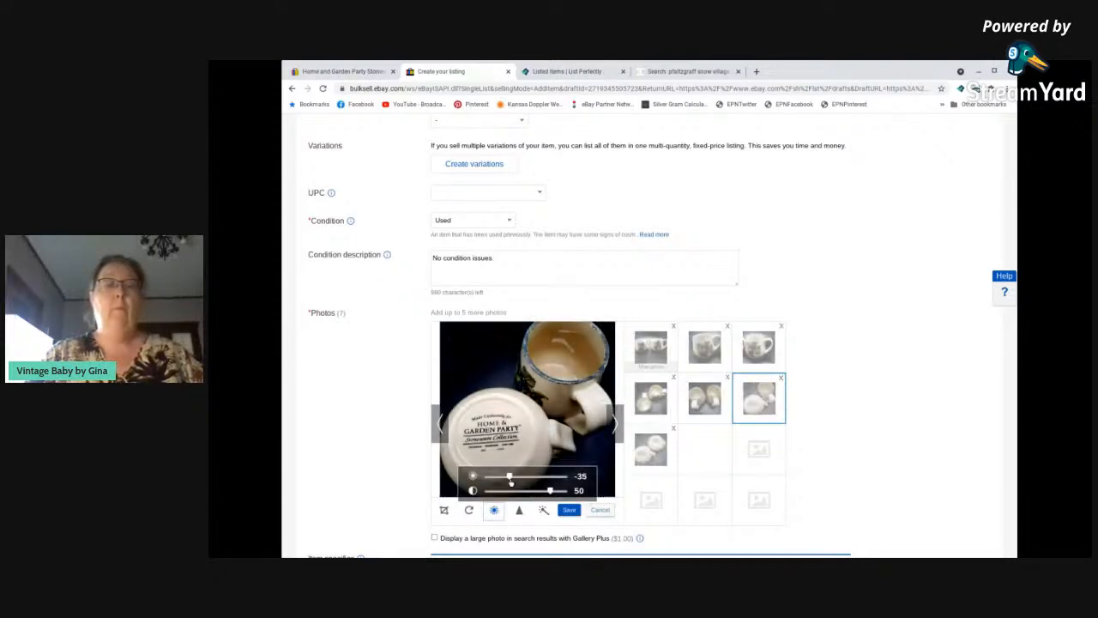
pyautogui.click(568, 511)
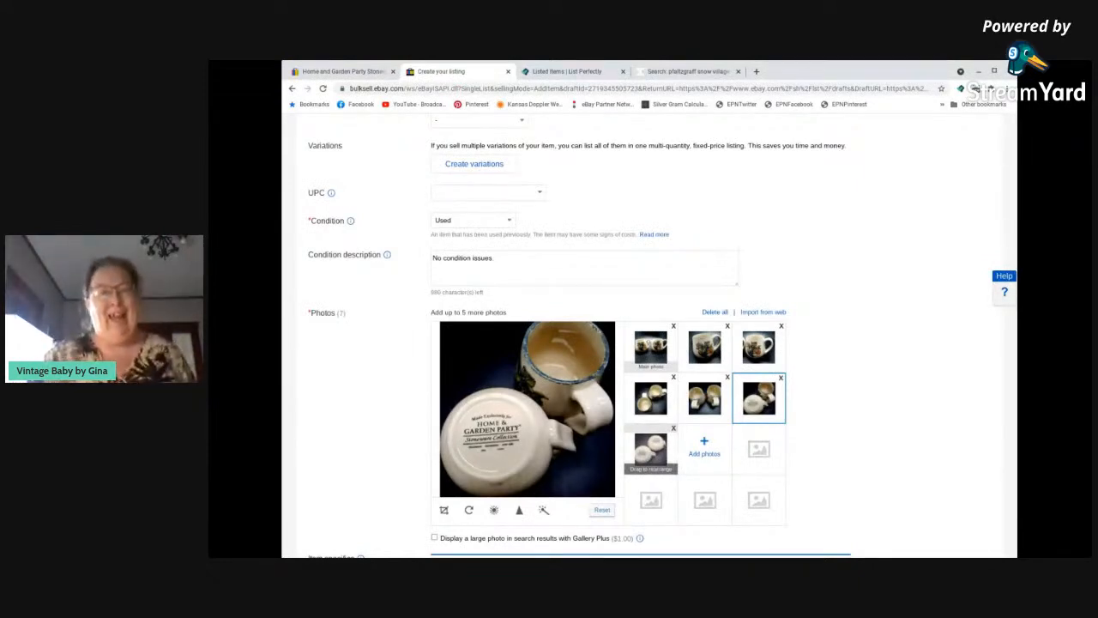
# Set the seventh photo's brightness to -23 and its contrast to 43, and save the edited image.
pyautogui.click(650, 450)
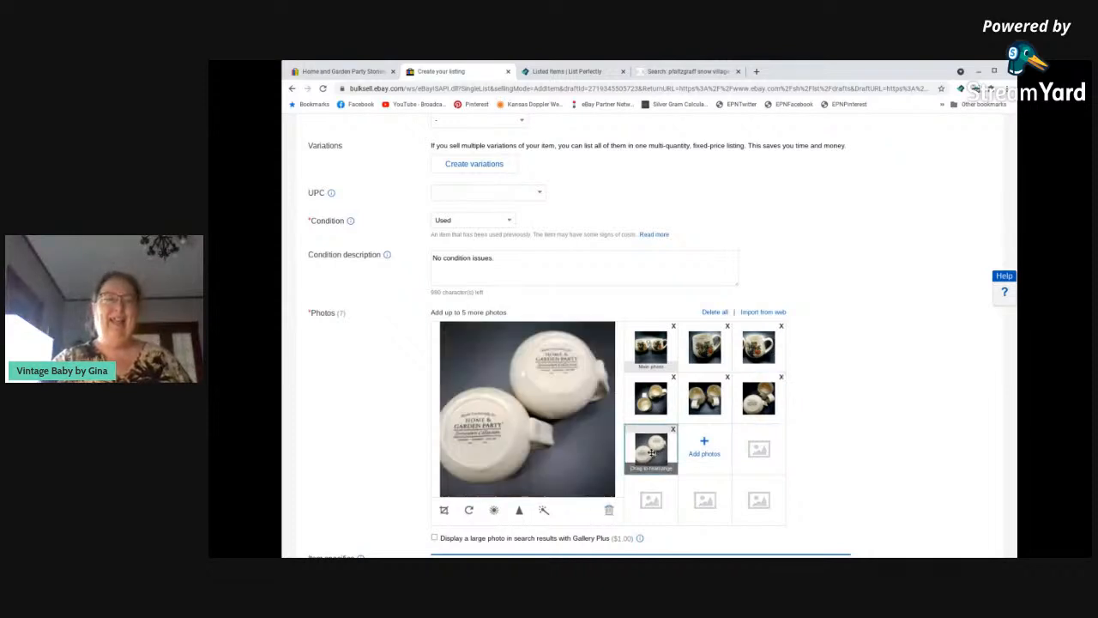
pyautogui.click(495, 511)
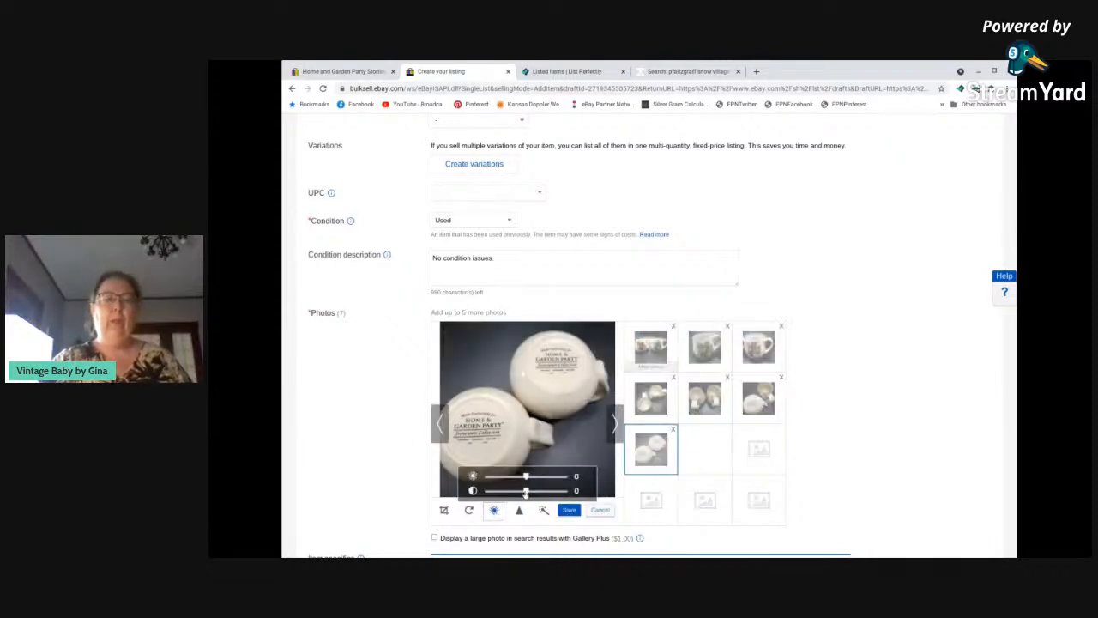
pyautogui.moveTo(527, 477); pyautogui.dragTo(516, 481)
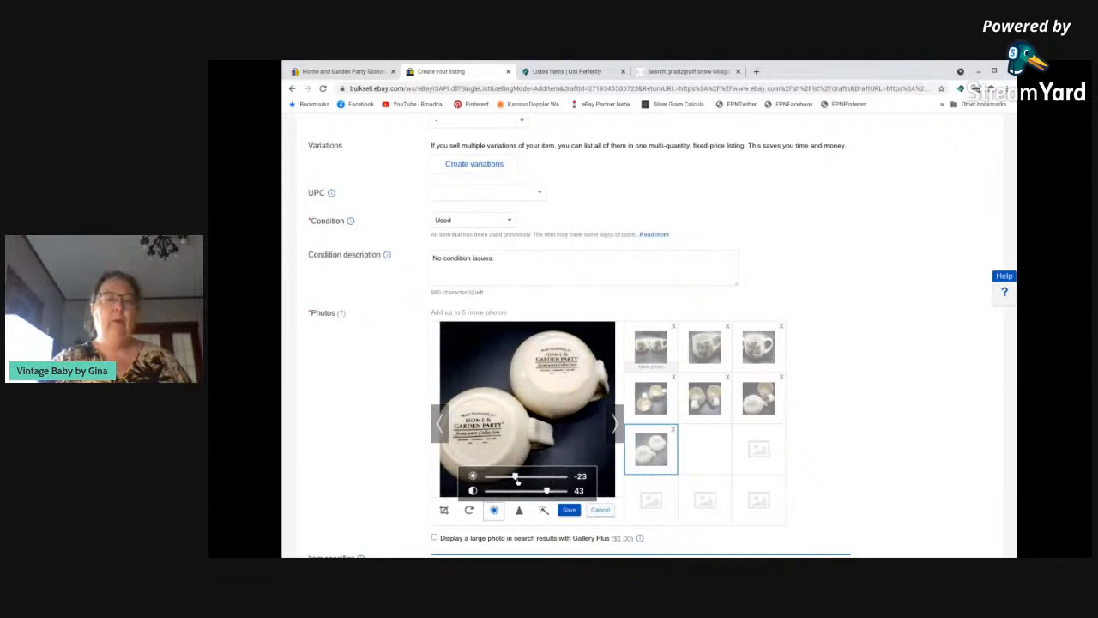
pyautogui.click(570, 511)
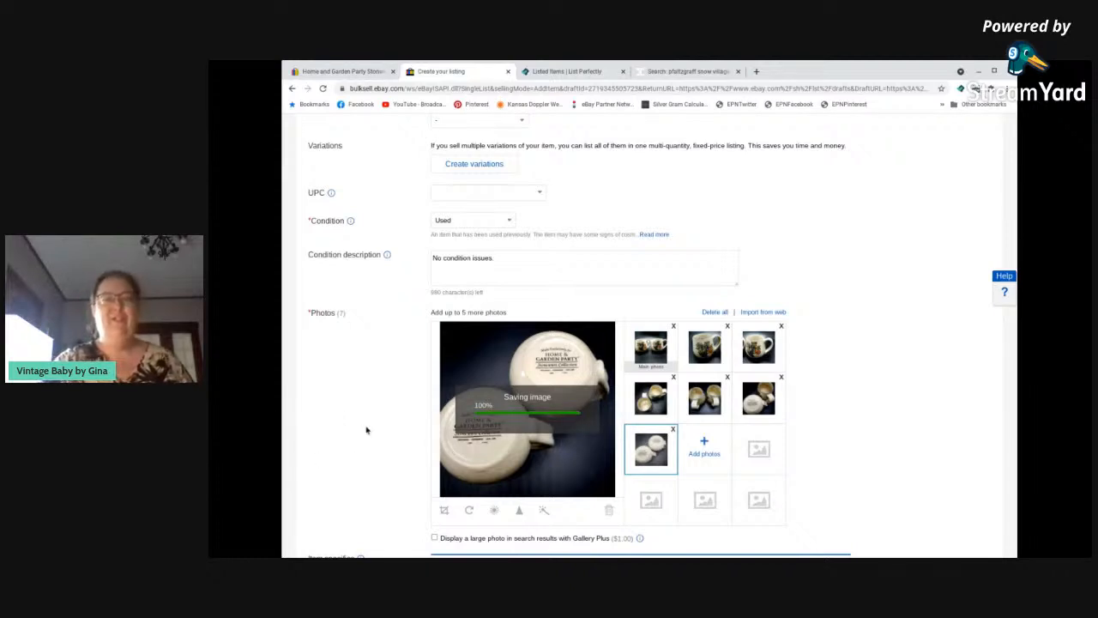
# Review the price, shipping and promotion settings of the Italian Fruit mugs draft and list the item for sale.
pyautogui.scroll(-15, 366, 430)
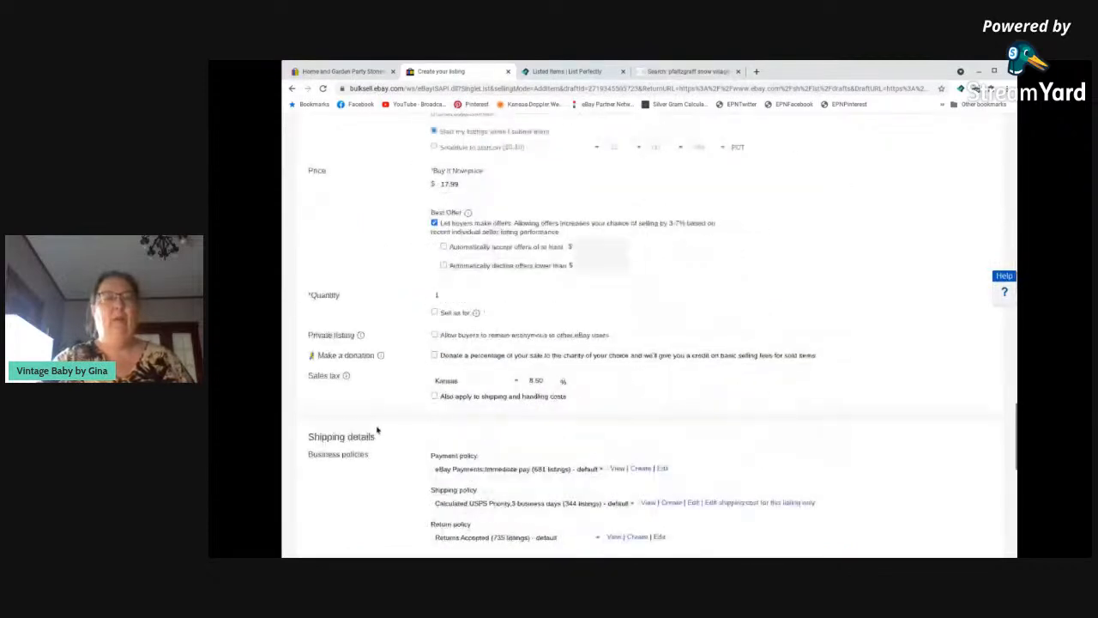
pyautogui.scroll(-10, 377, 430)
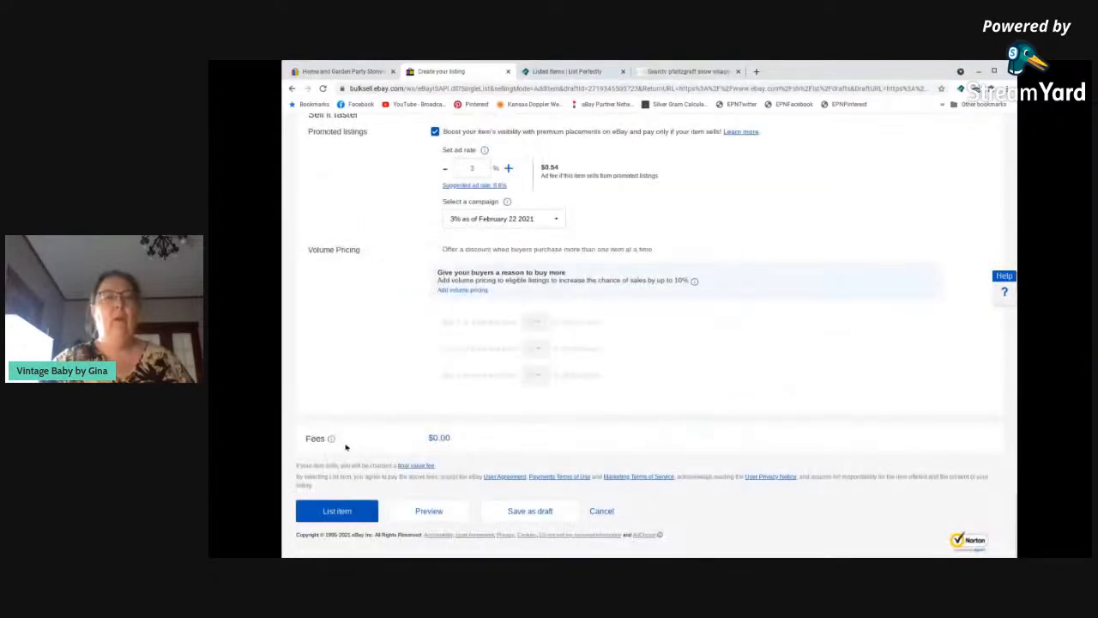
pyautogui.scroll(3, 355, 432)
pyautogui.scroll(3, 359, 430)
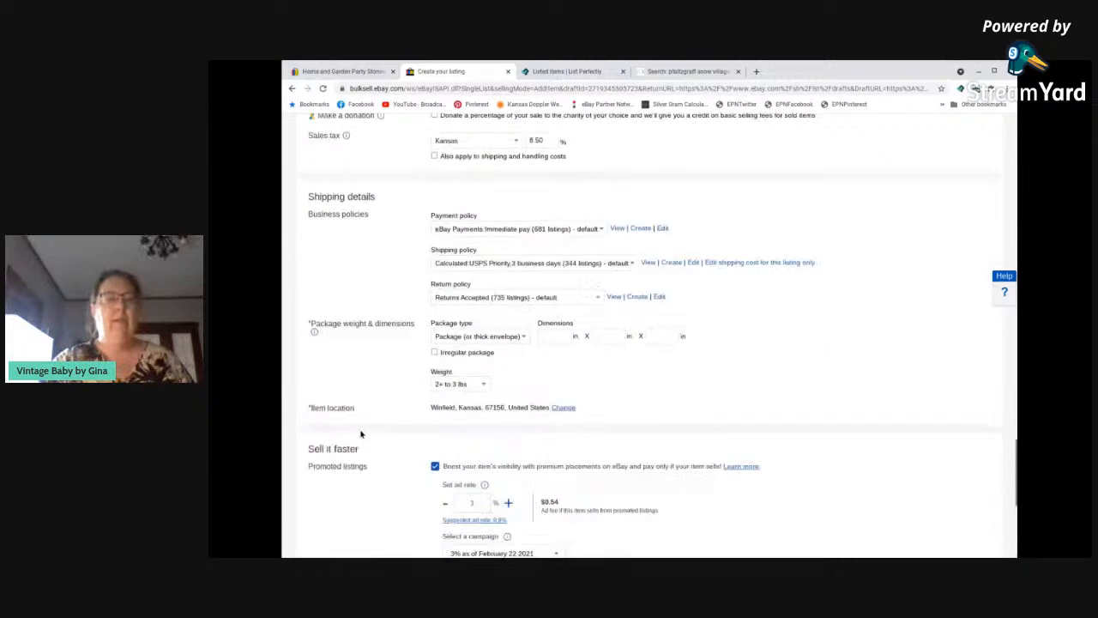
pyautogui.scroll(-6, 363, 437)
pyautogui.click(339, 511)
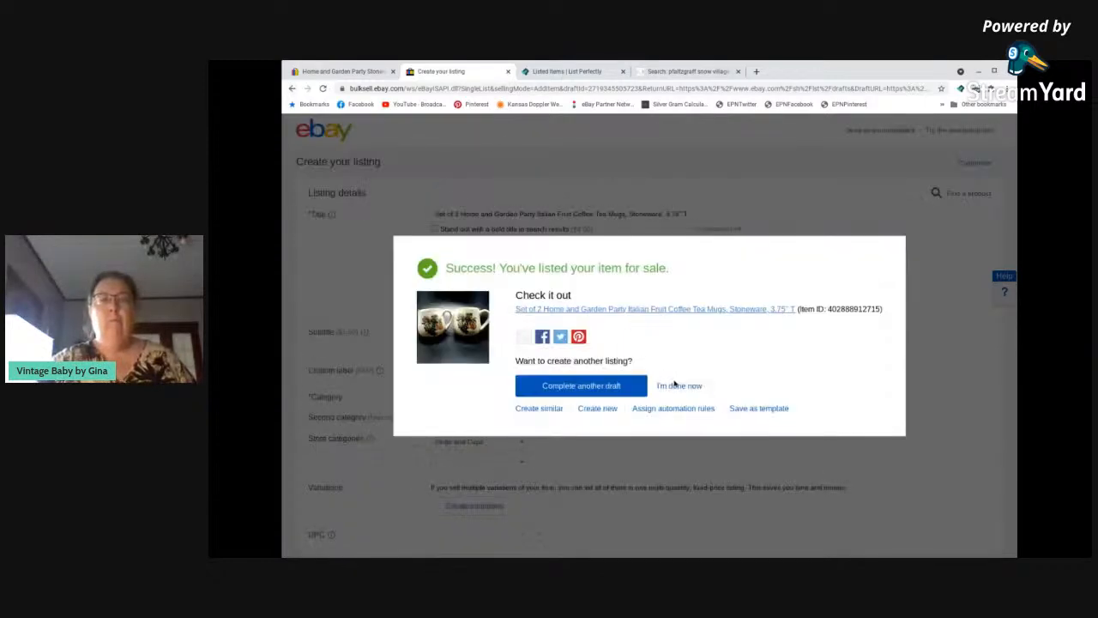
# Finish listing without completing another draft and open the active listings in Seller Hub.
pyautogui.click(676, 385)
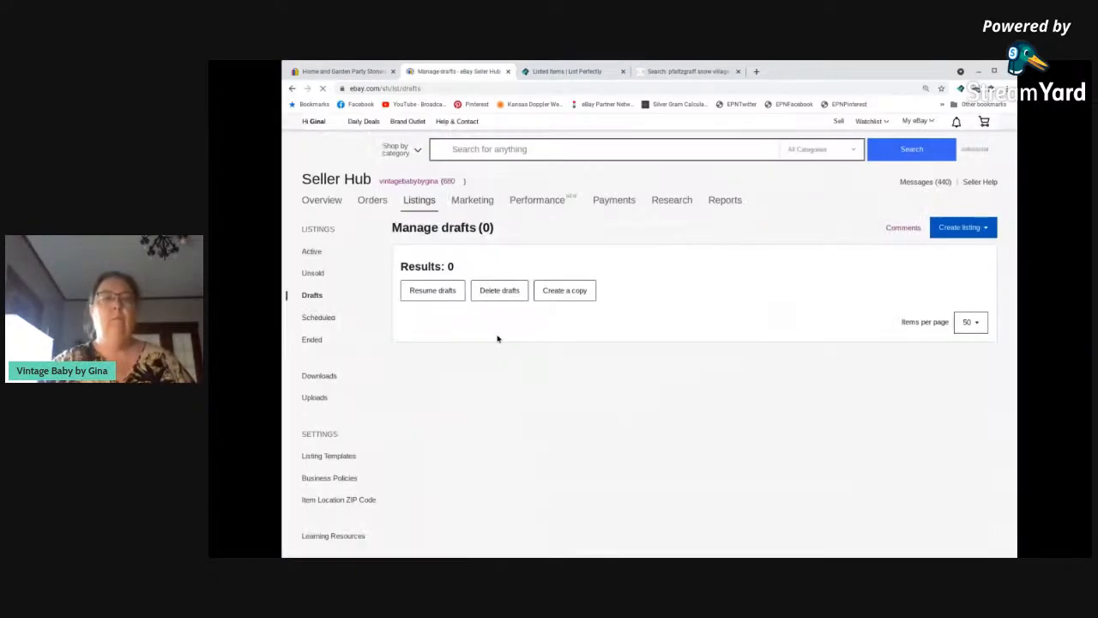
pyautogui.click(312, 253)
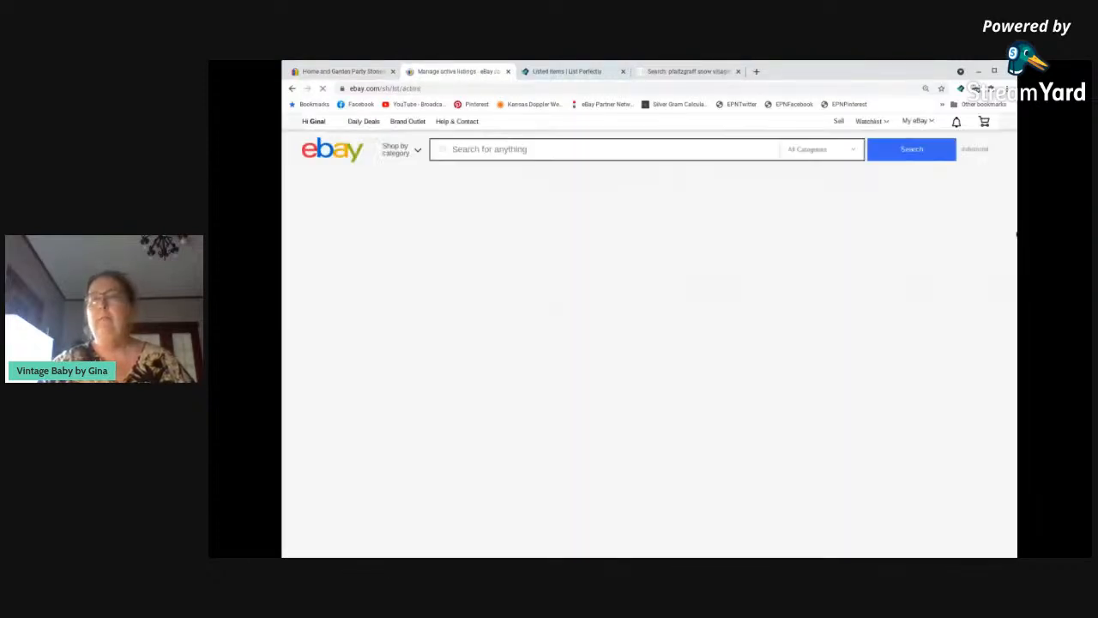
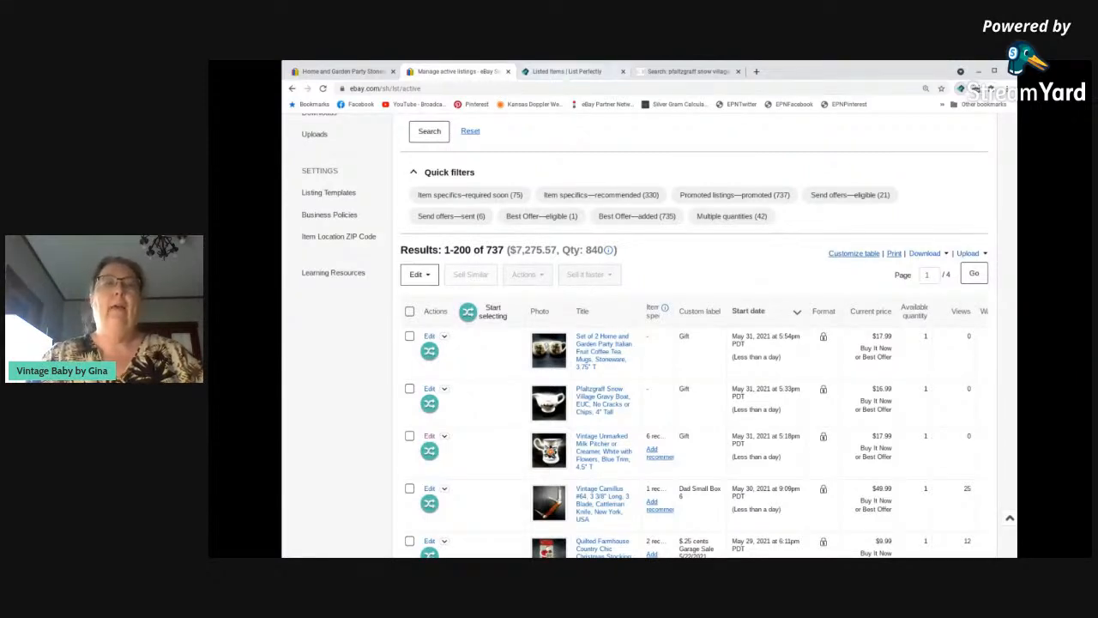
# Switch to List Perfectly and look through the listed items, checking their titles, prices and the platforms they are posted on.
pyautogui.click(566, 71)
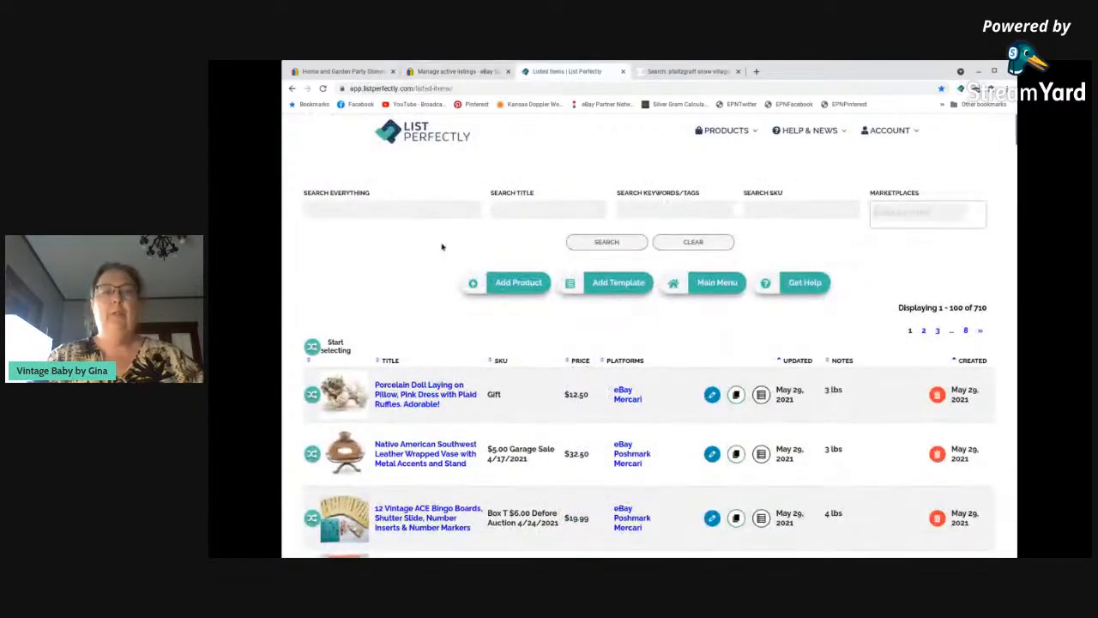
pyautogui.scroll(-1, 458, 246)
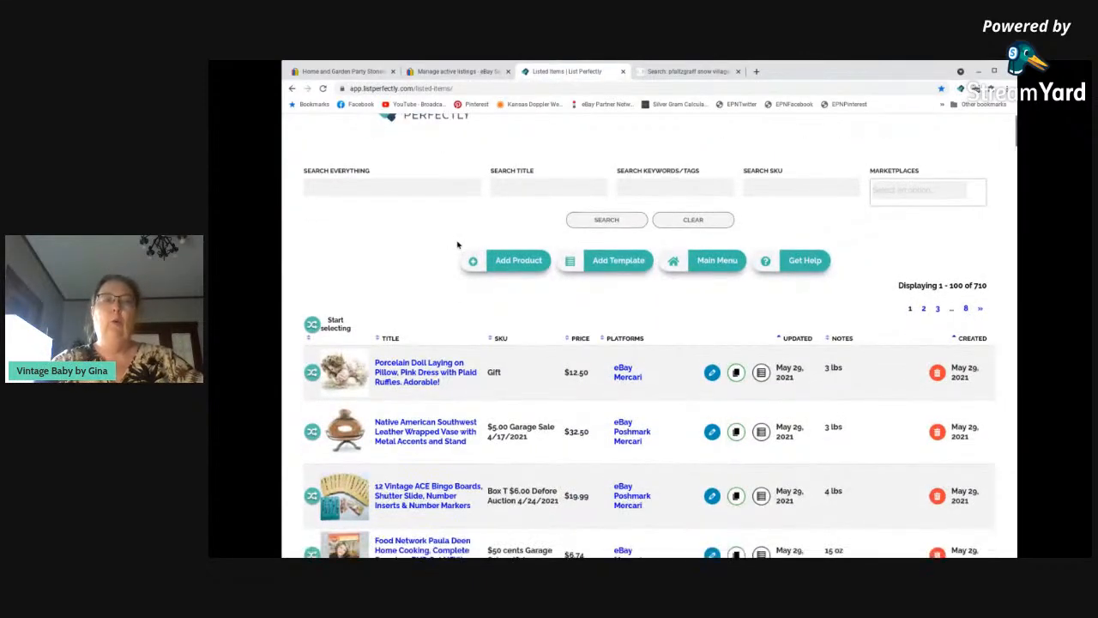
pyautogui.scroll(-6, 457, 245)
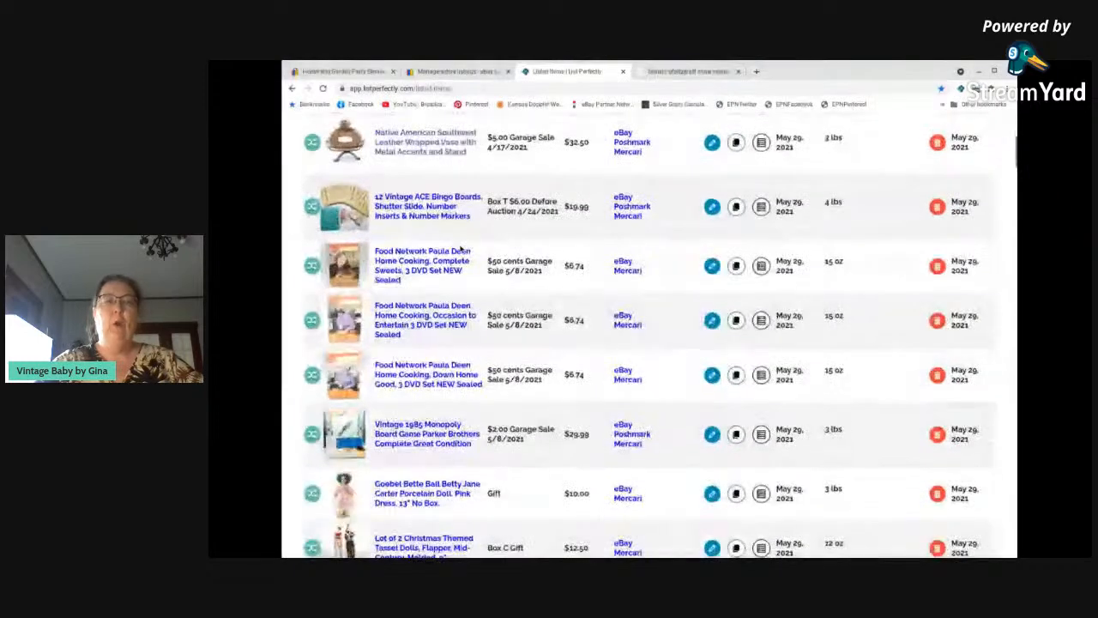
pyautogui.scroll(-5, 462, 251)
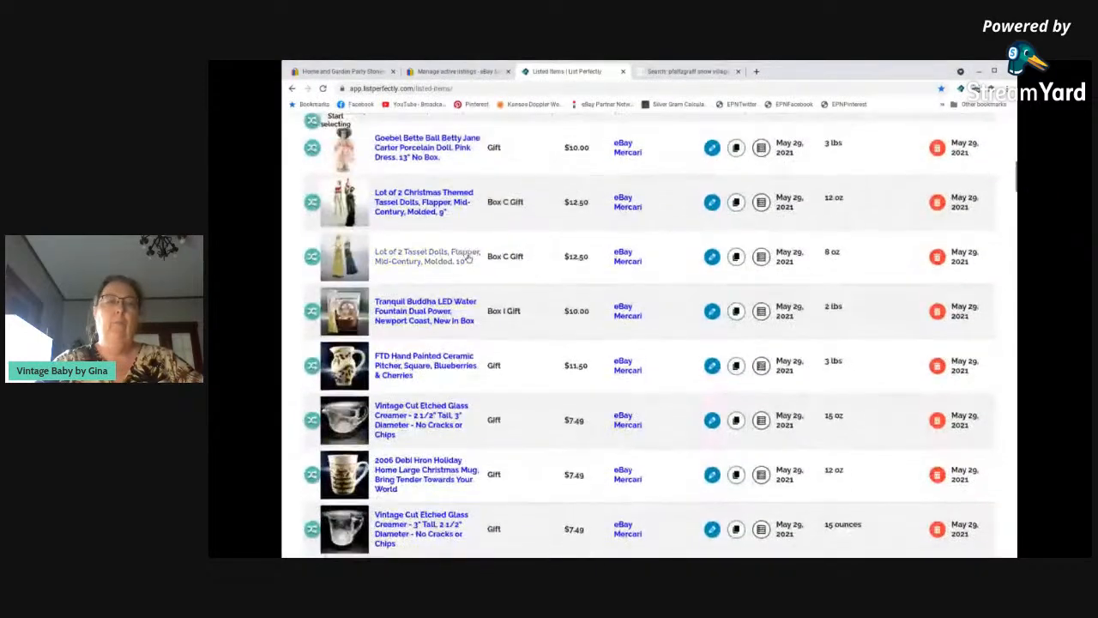
pyautogui.scroll(-4, 477, 258)
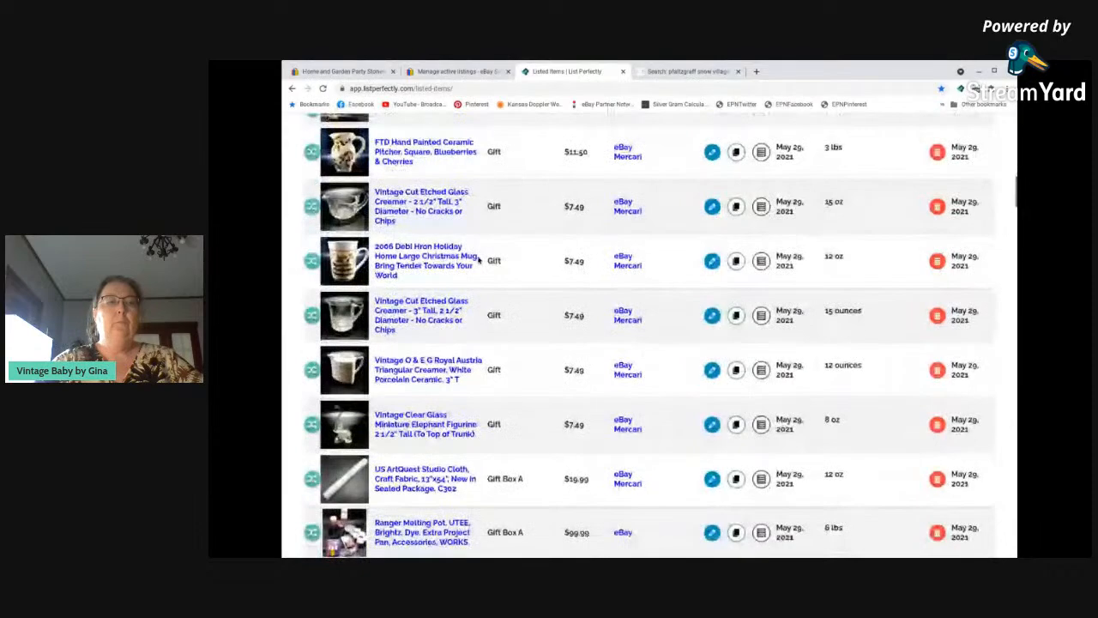
pyautogui.scroll(-4, 480, 259)
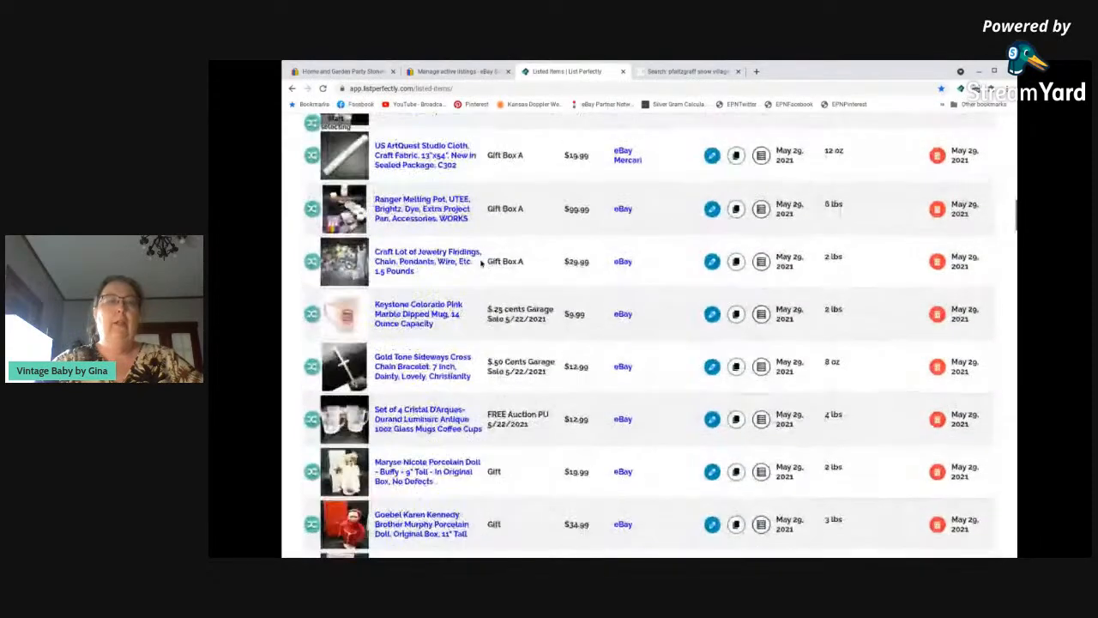
pyautogui.scroll(3, 483, 264)
pyautogui.scroll(8, 483, 265)
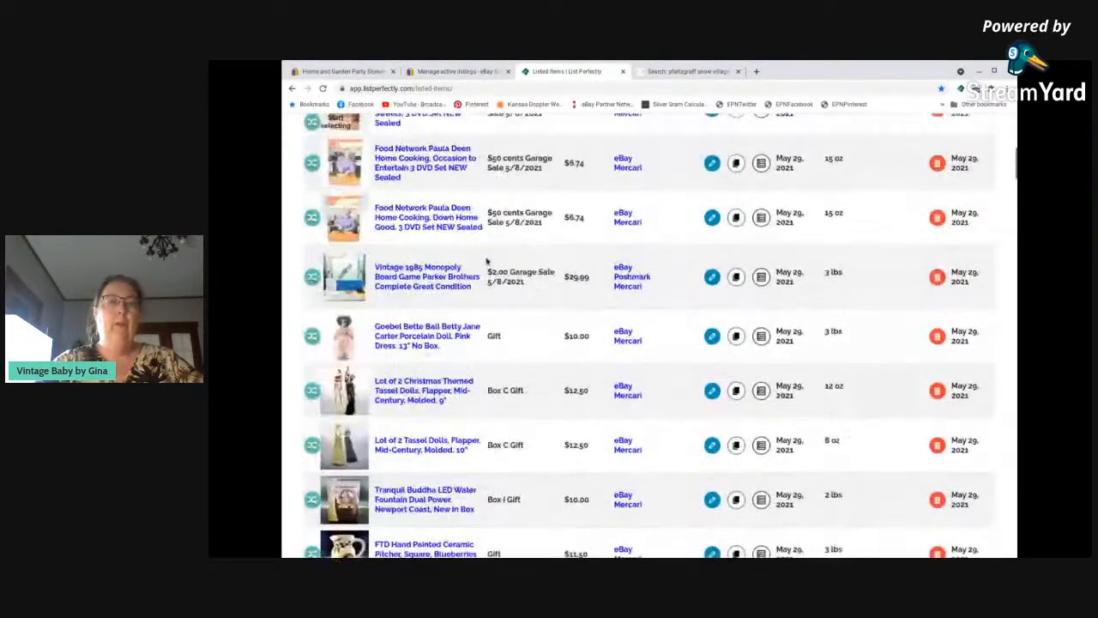
pyautogui.scroll(5, 488, 260)
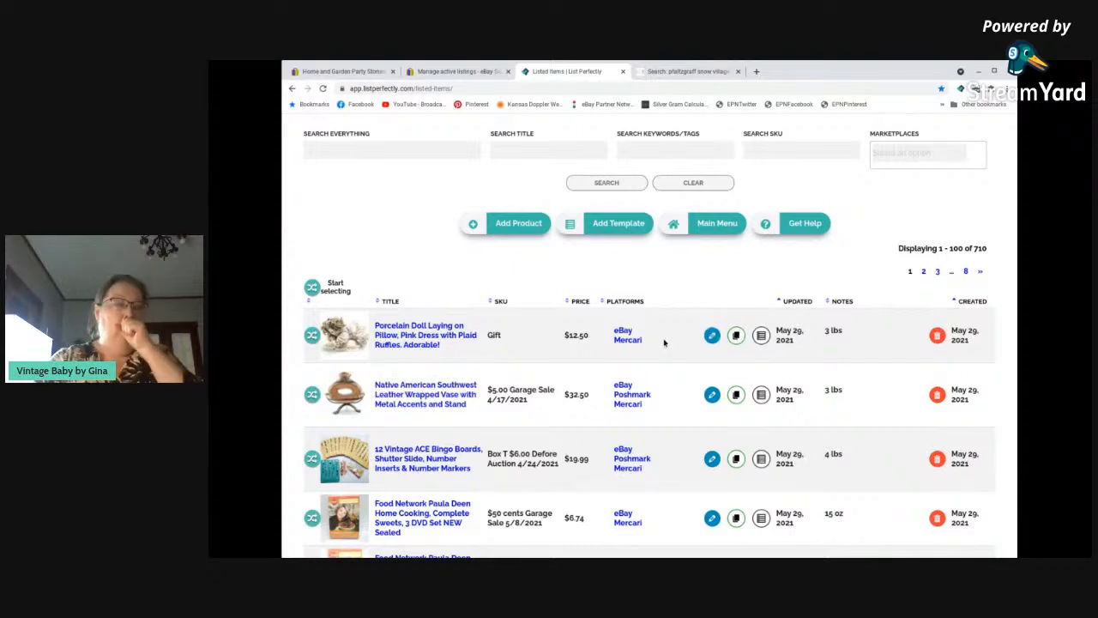
# Return to the eBay active listings and examine the items by start date, from the newest back to the April 2021 listings.
pyautogui.click(436, 72)
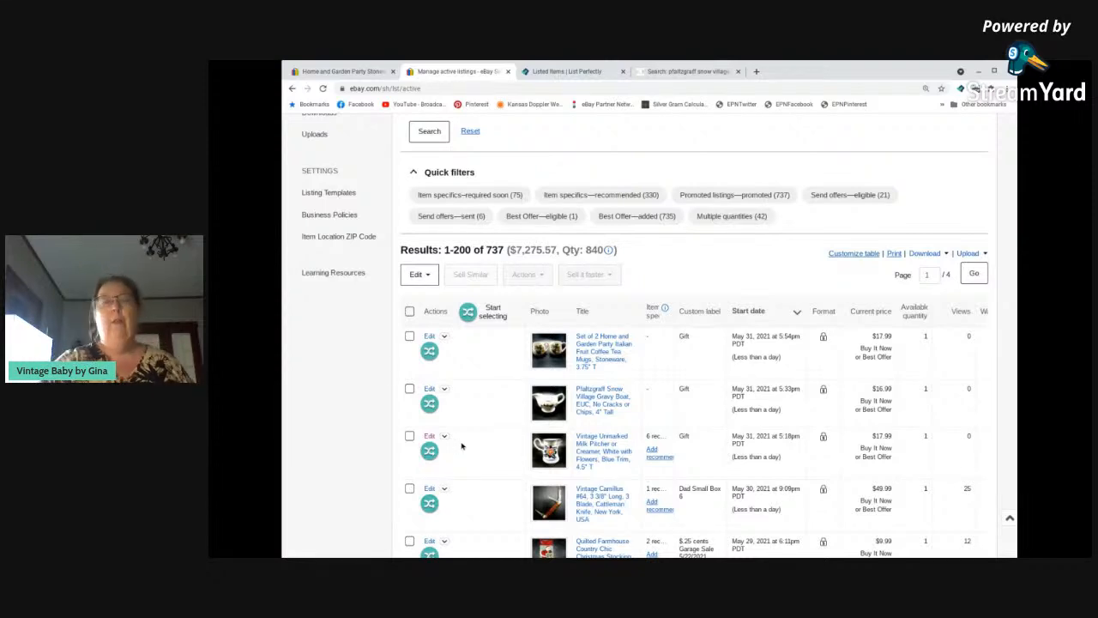
pyautogui.scroll(-1, 456, 429)
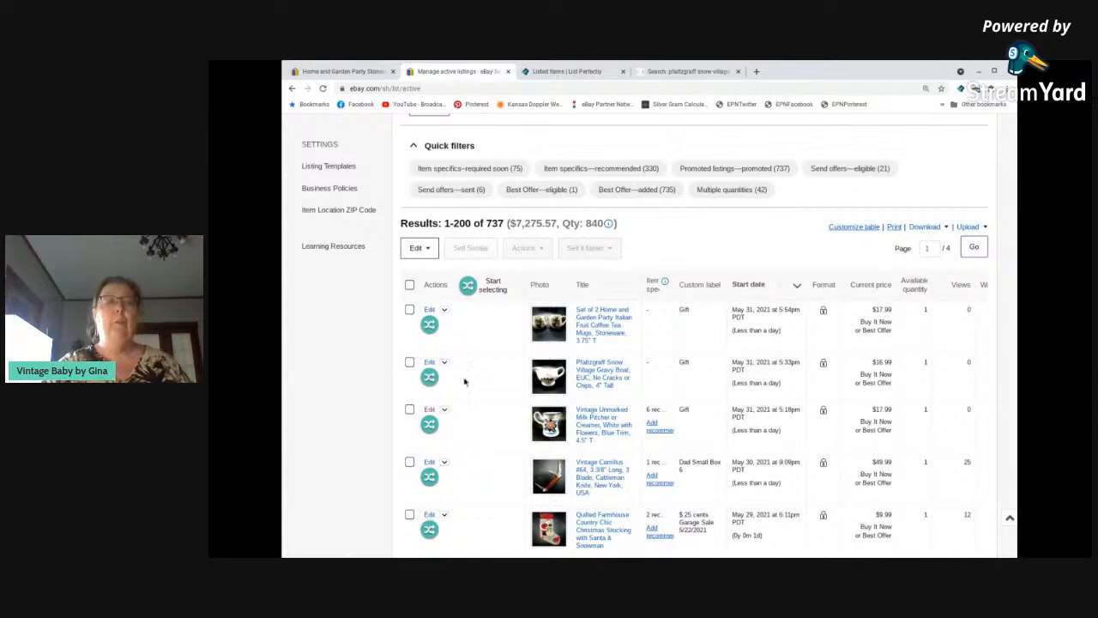
pyautogui.scroll(-1, 403, 376)
pyautogui.scroll(-8, 491, 365)
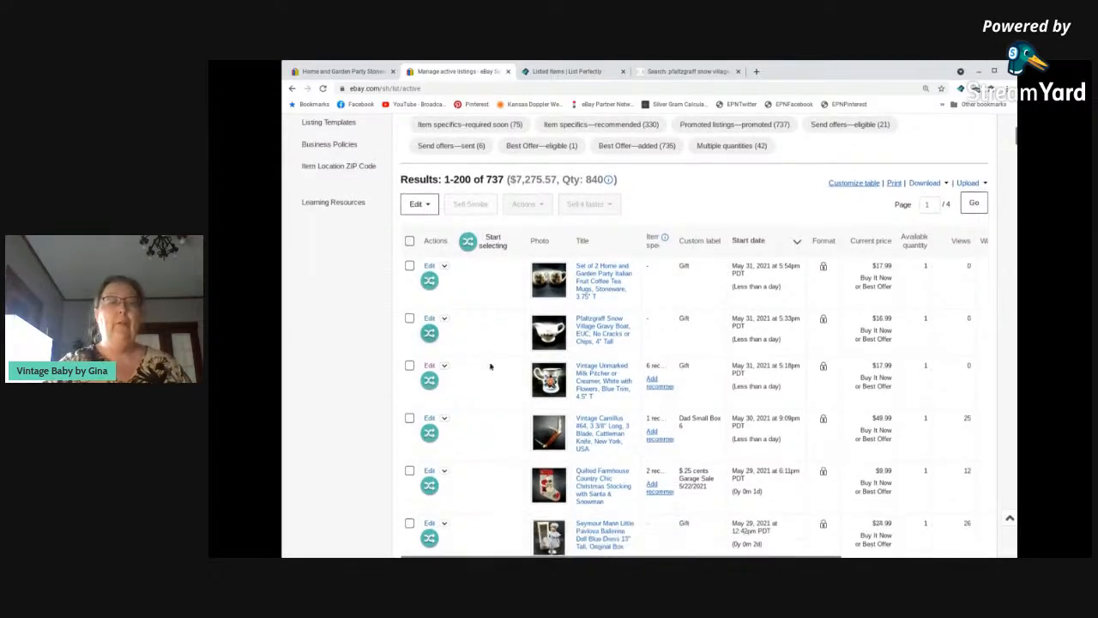
pyautogui.scroll(-15, 498, 371)
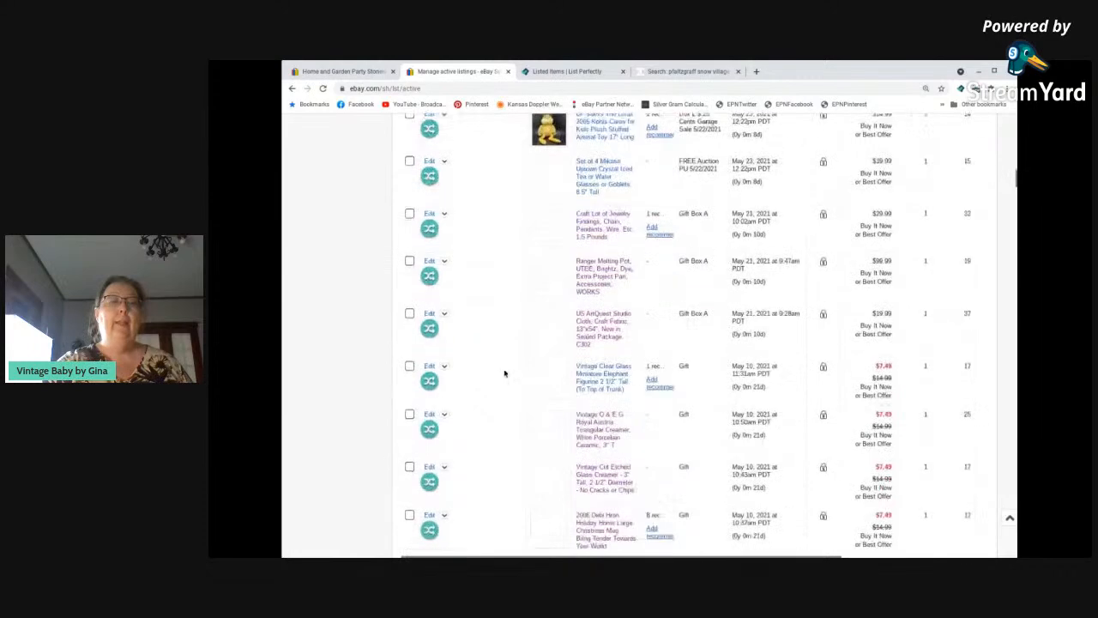
pyautogui.scroll(-12, 511, 375)
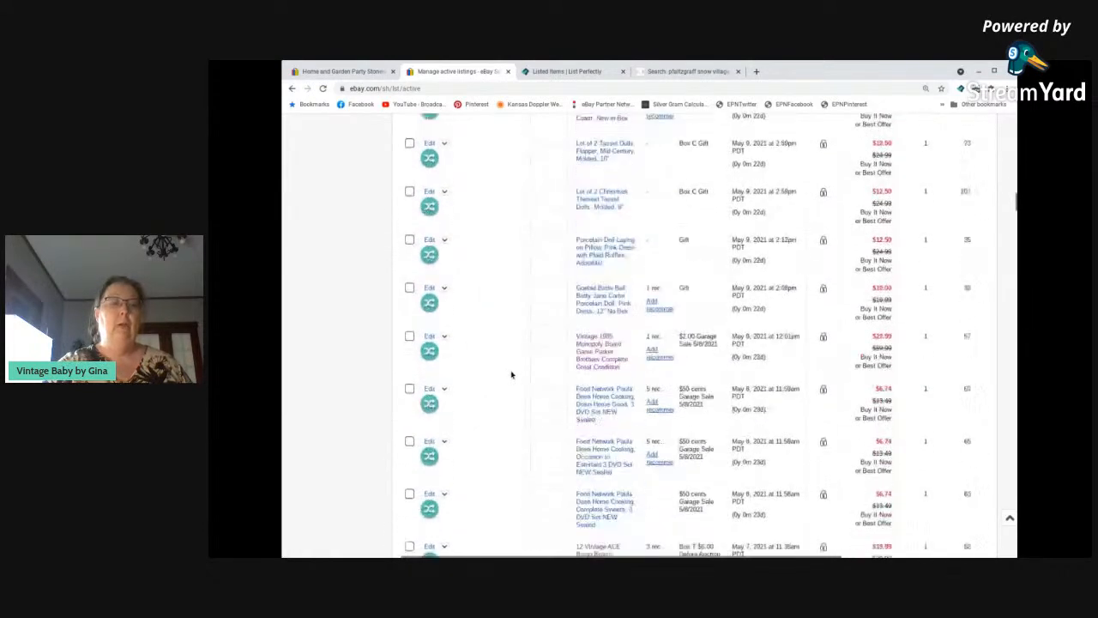
pyautogui.scroll(-6, 515, 374)
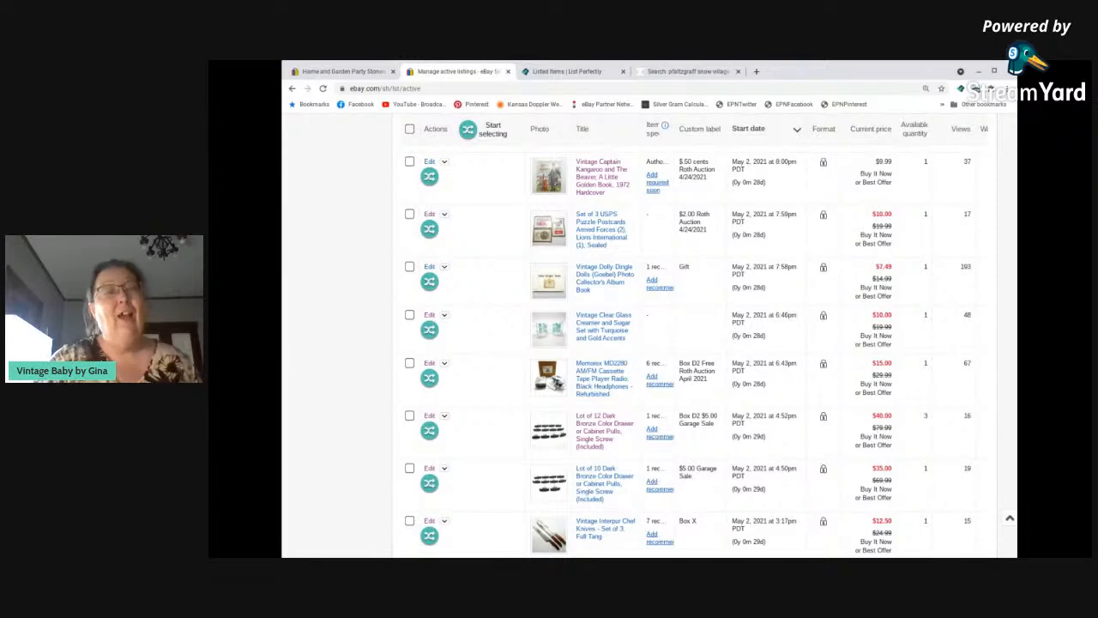
pyautogui.scroll(-5, 520, 369)
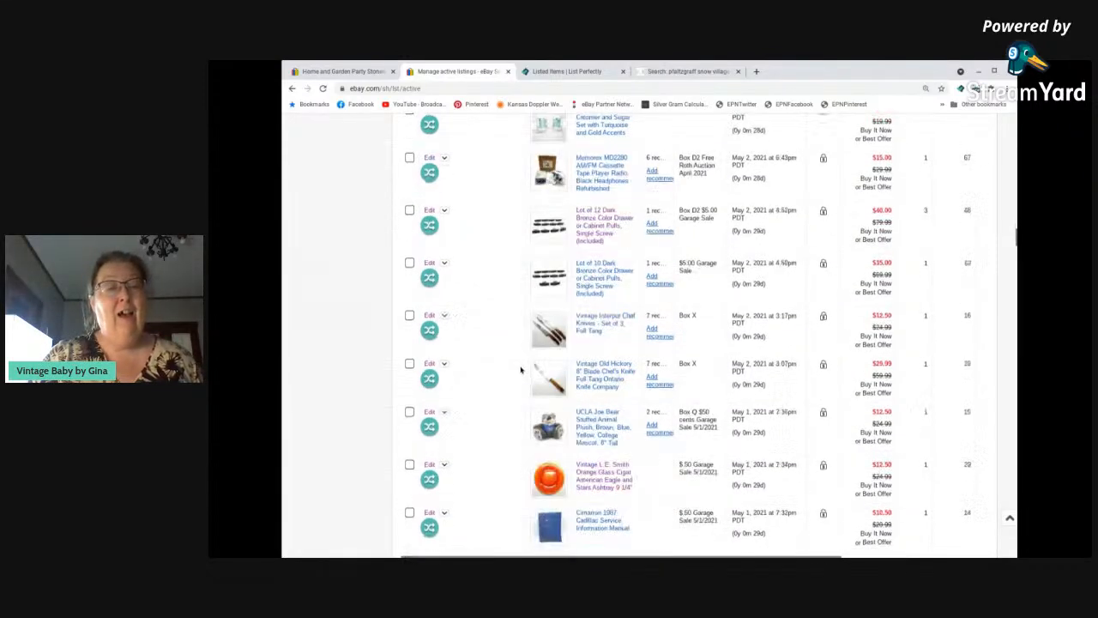
pyautogui.scroll(-10, 520, 370)
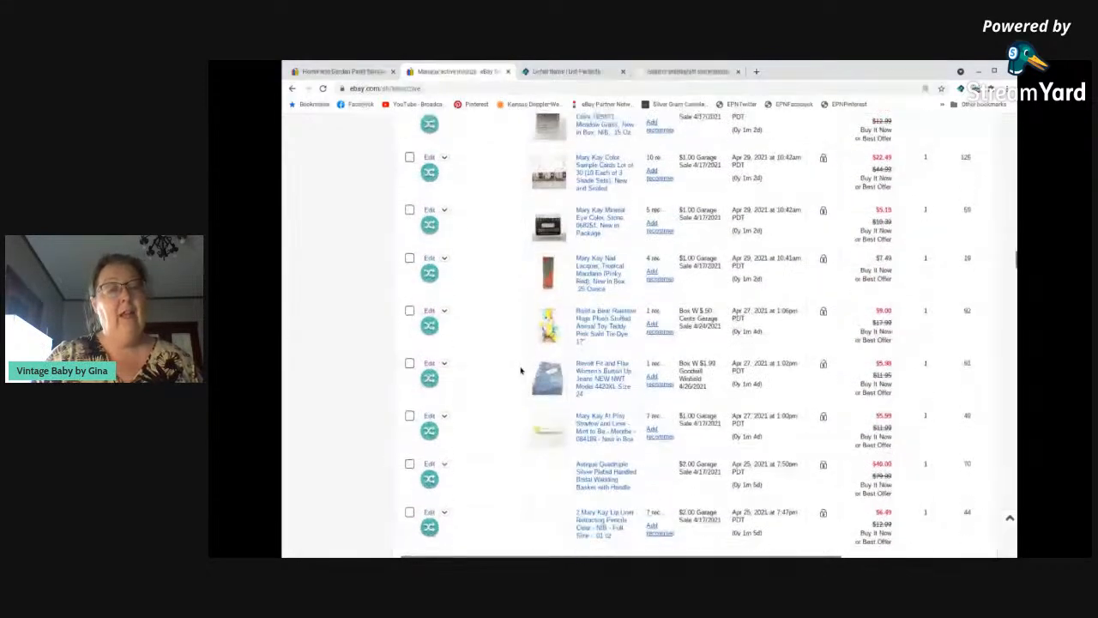
pyautogui.scroll(-3, 520, 370)
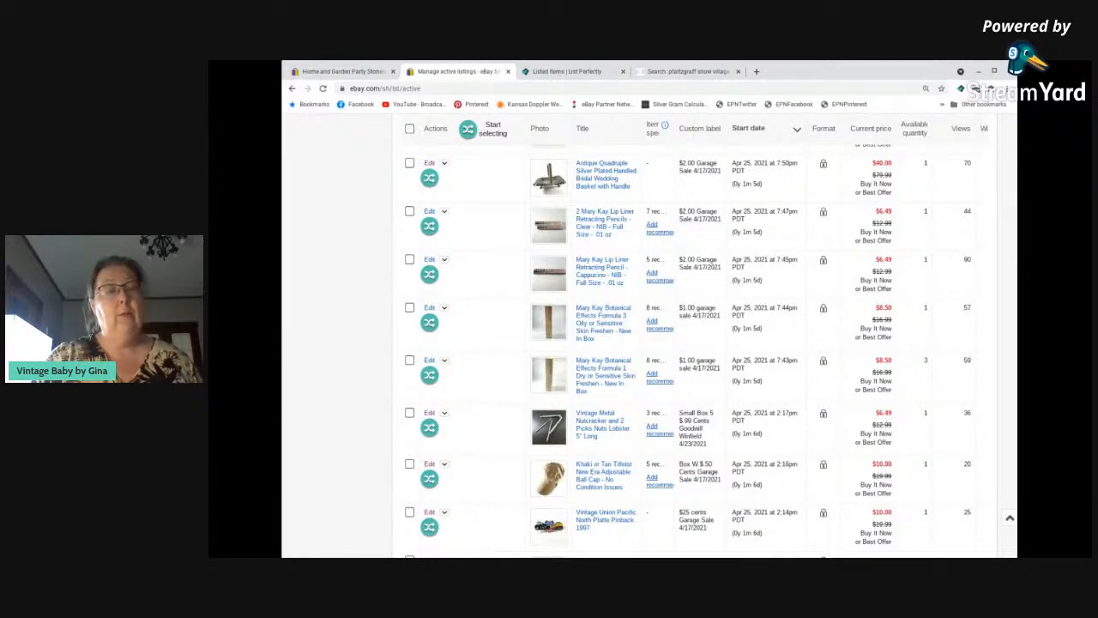
pyautogui.scroll(-10, 520, 369)
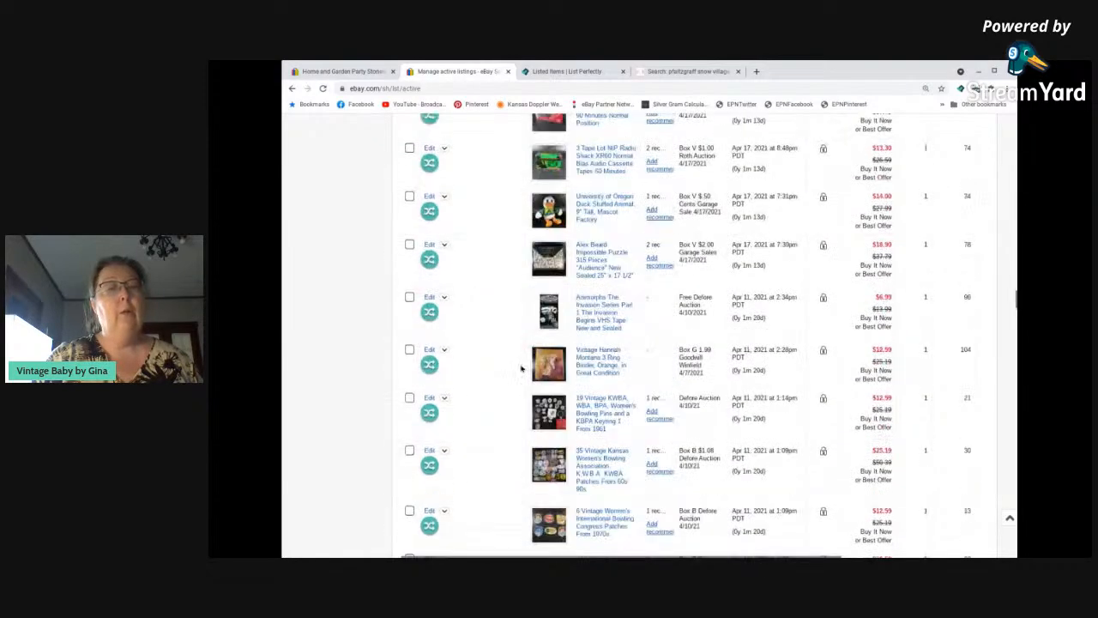
pyautogui.scroll(-2, 520, 369)
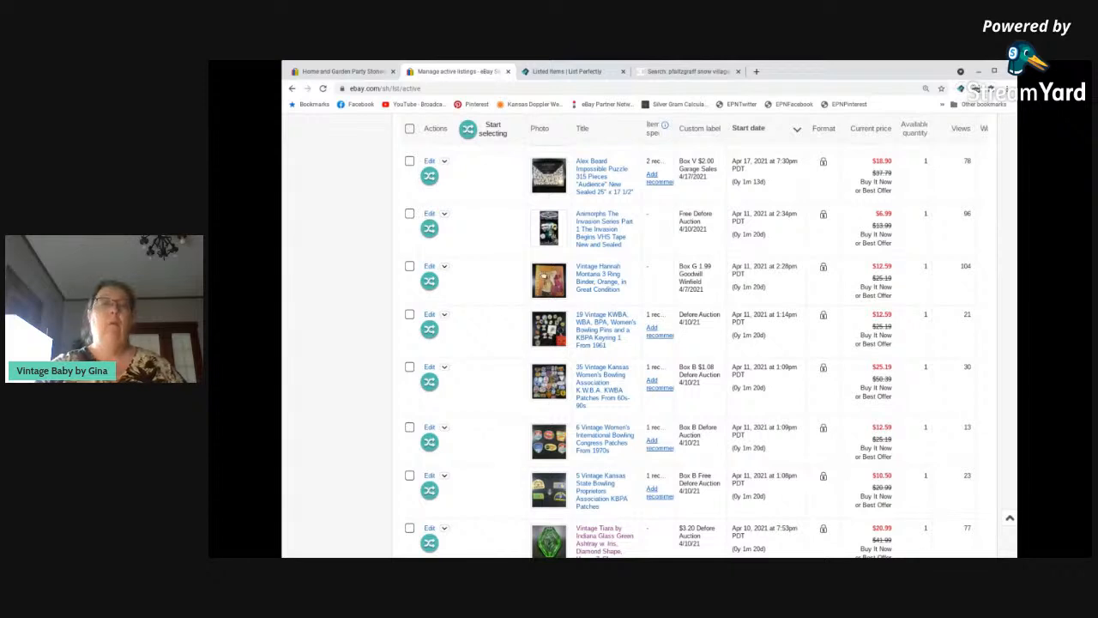
pyautogui.scroll(-1, 495, 405)
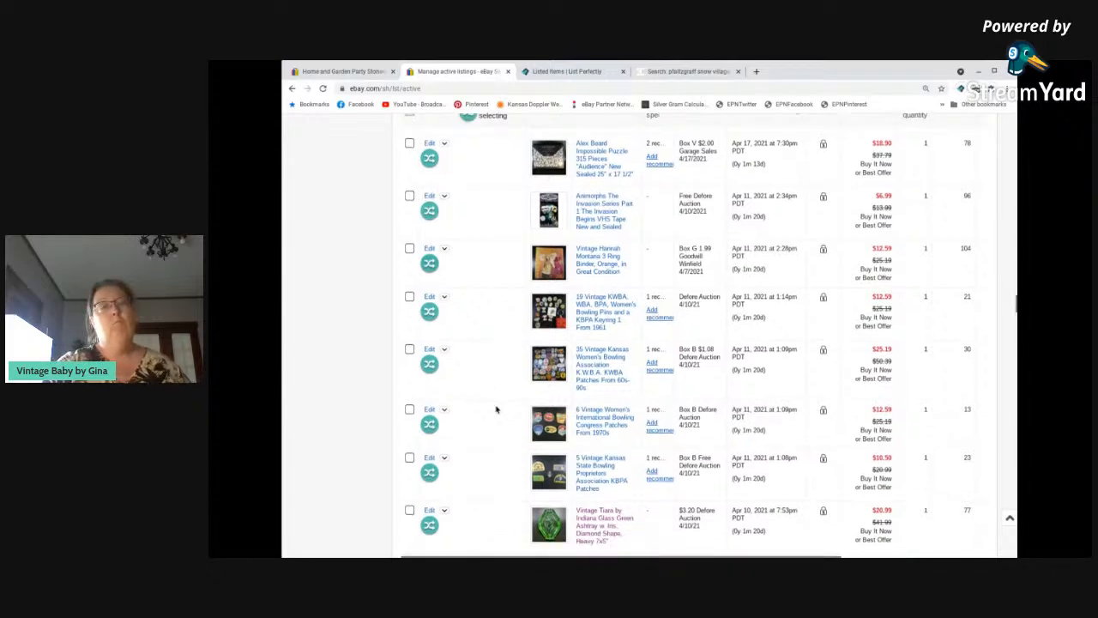
pyautogui.scroll(-3, 495, 410)
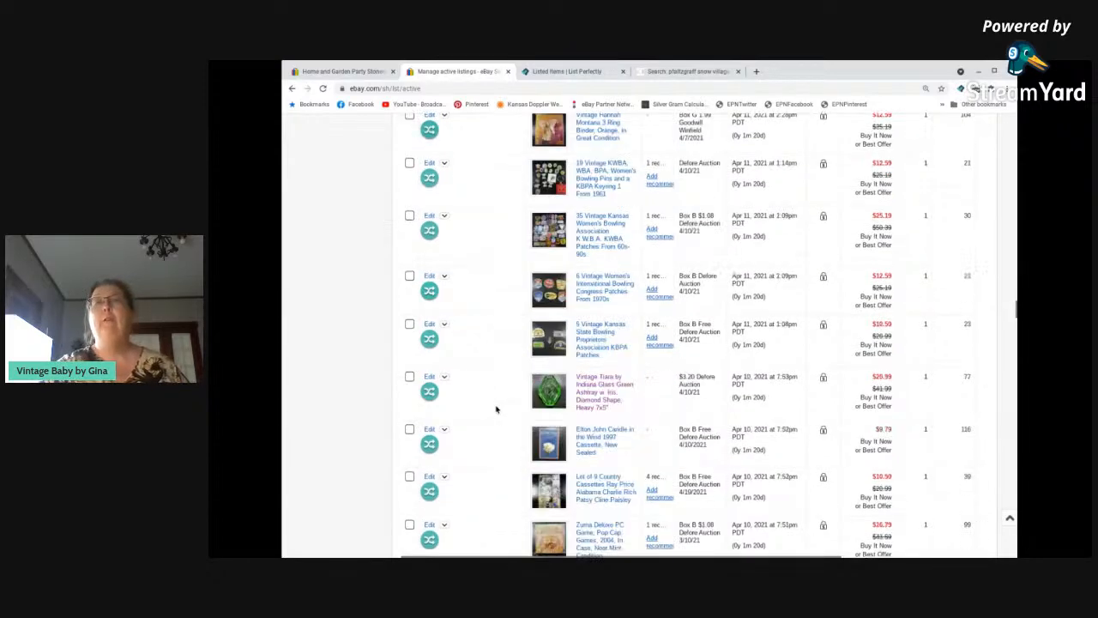
# Go back to the newest active listings and review the May 2021 items with their custom labels, prices and views.
pyautogui.scroll(4, 495, 409)
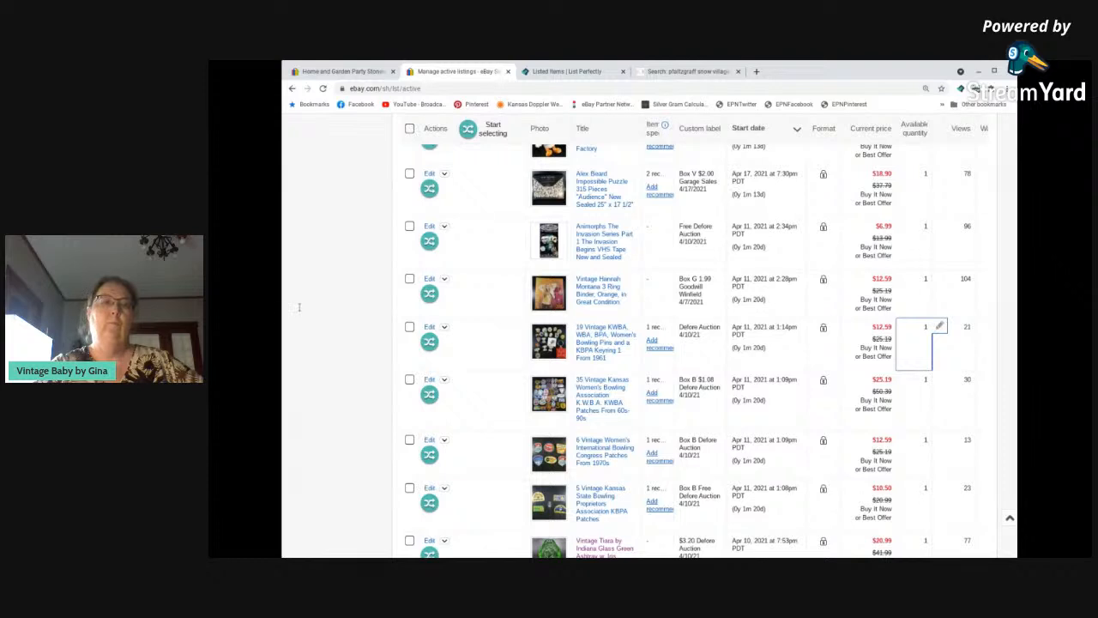
pyautogui.scroll(1, 286, 301)
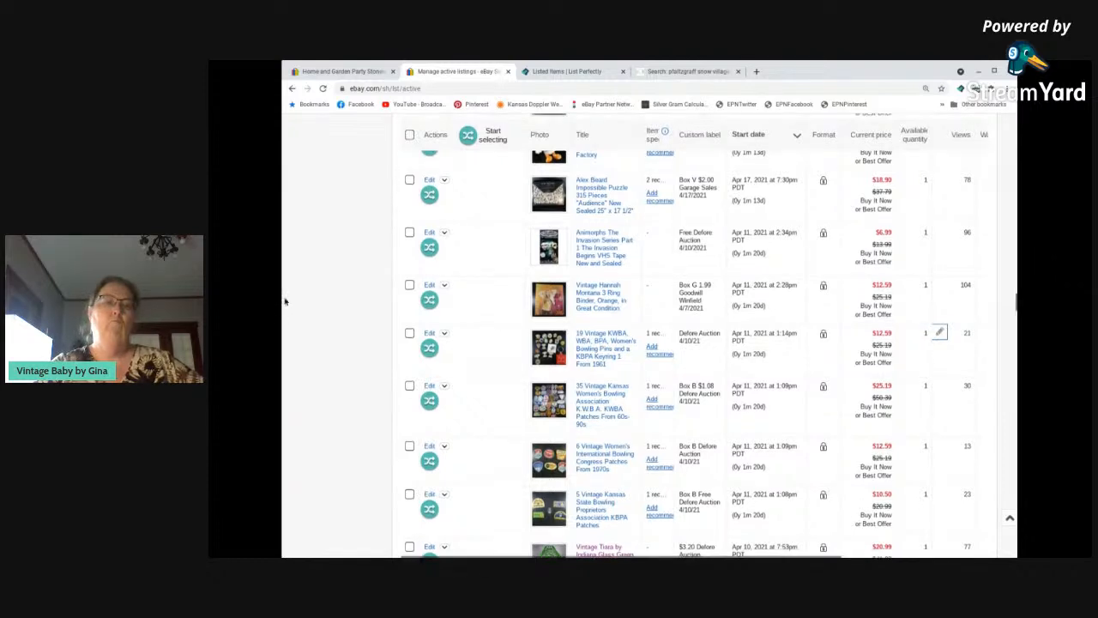
pyautogui.scroll(5, 286, 301)
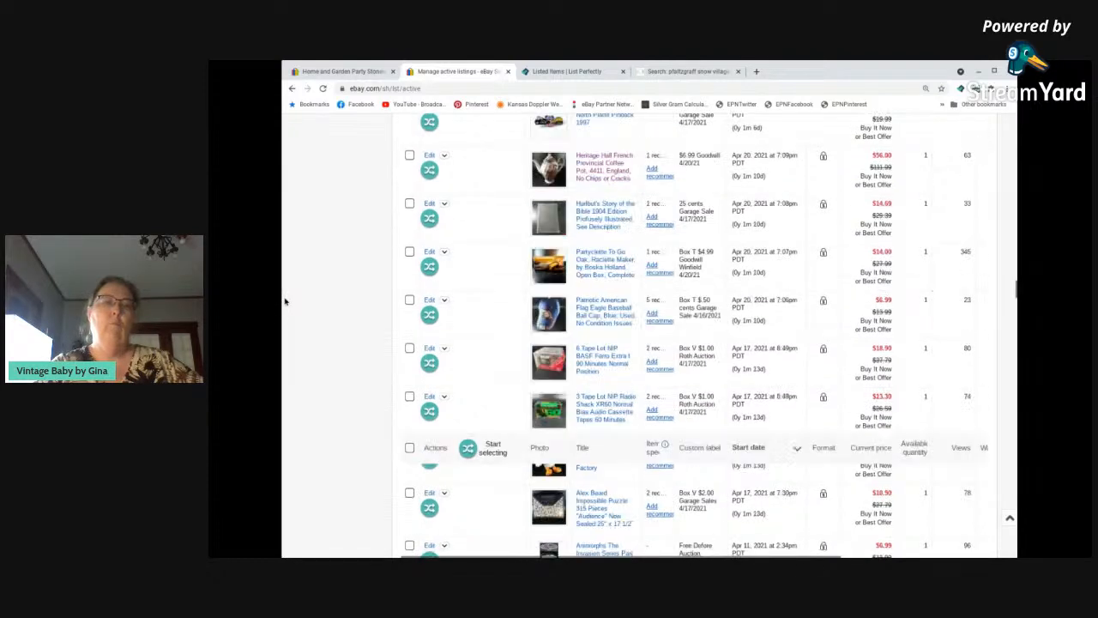
pyautogui.scroll(10, 286, 300)
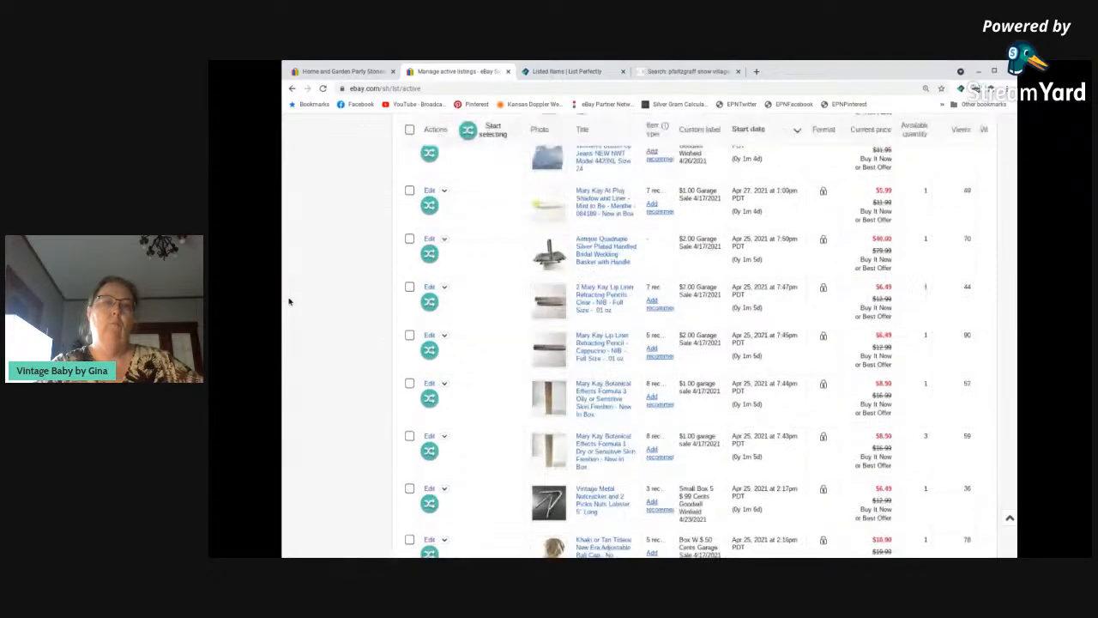
pyautogui.scroll(1, 288, 302)
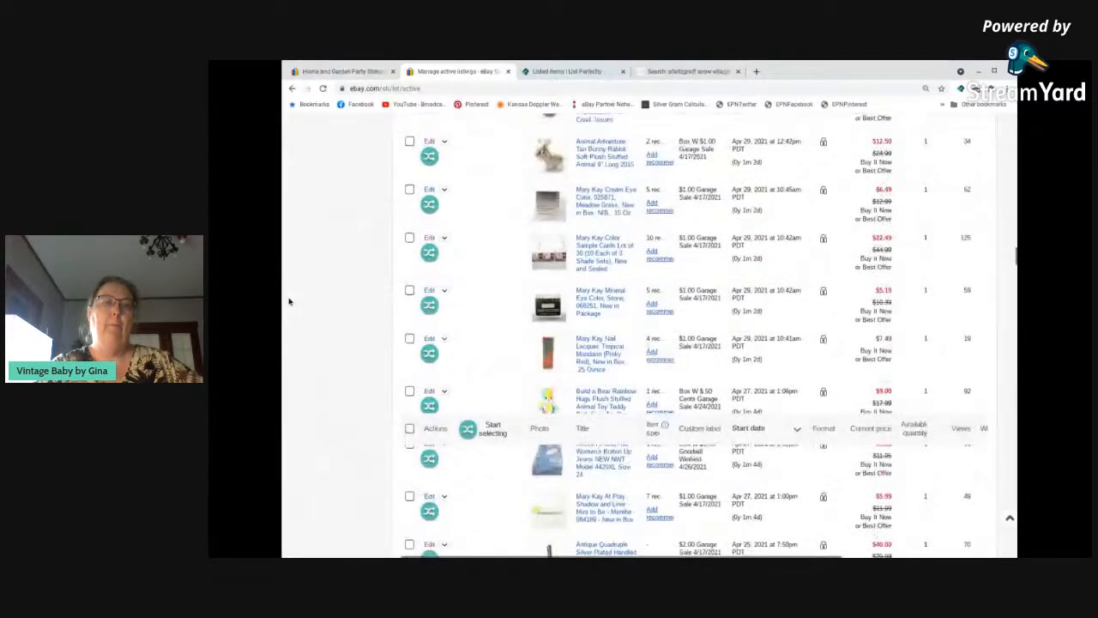
pyautogui.scroll(4, 289, 301)
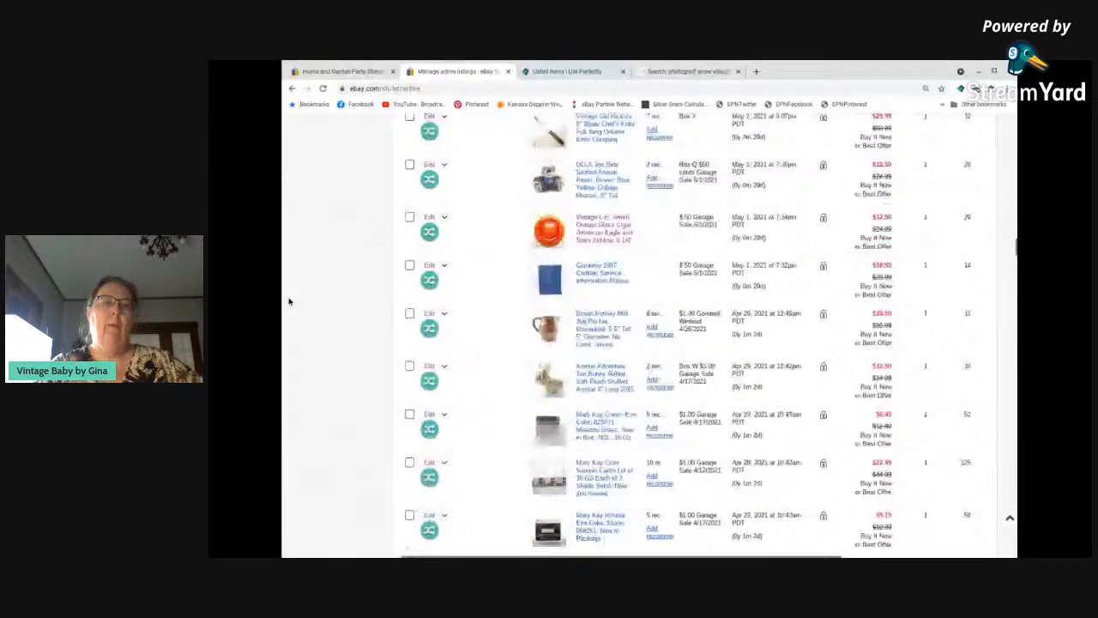
pyautogui.scroll(1, 289, 301)
pyautogui.scroll(15, 289, 301)
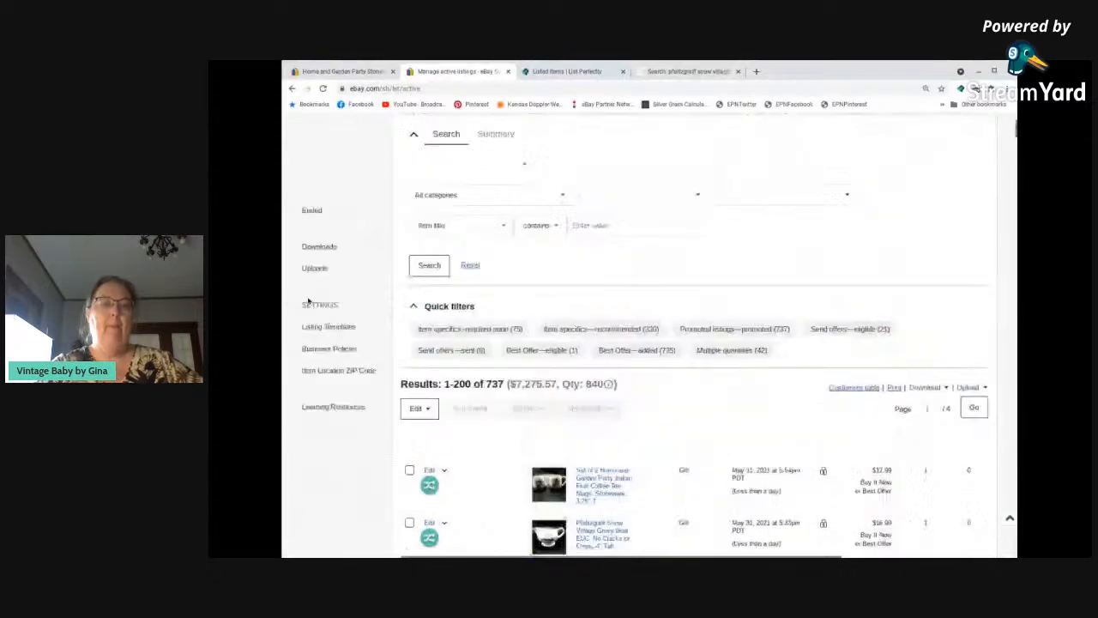
pyautogui.scroll(-5, 375, 312)
pyautogui.scroll(-8, 376, 312)
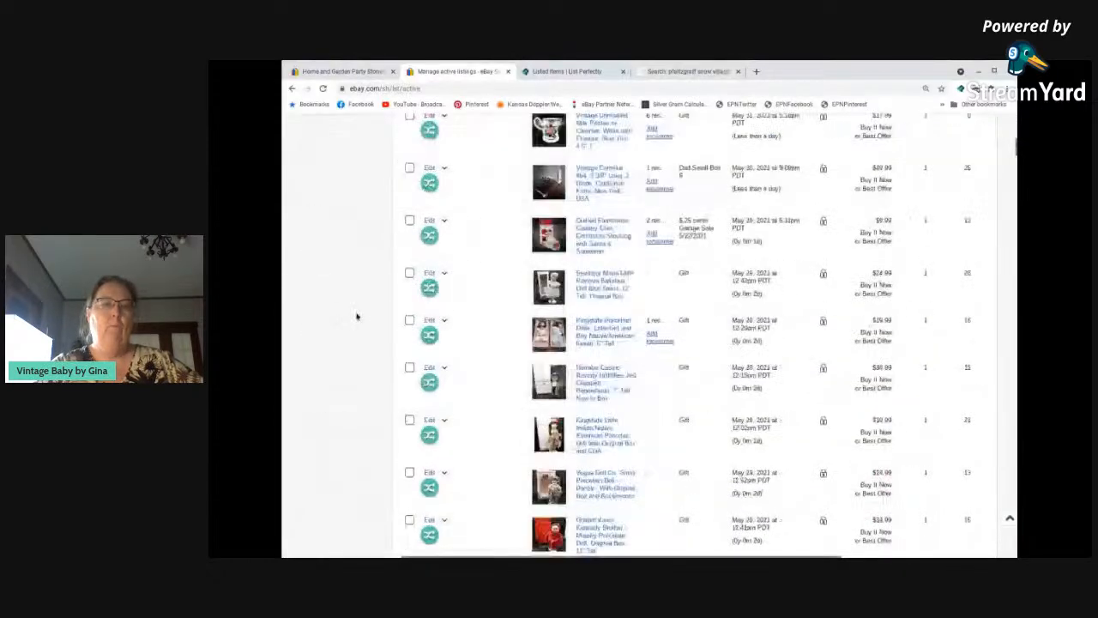
pyautogui.scroll(-4, 357, 317)
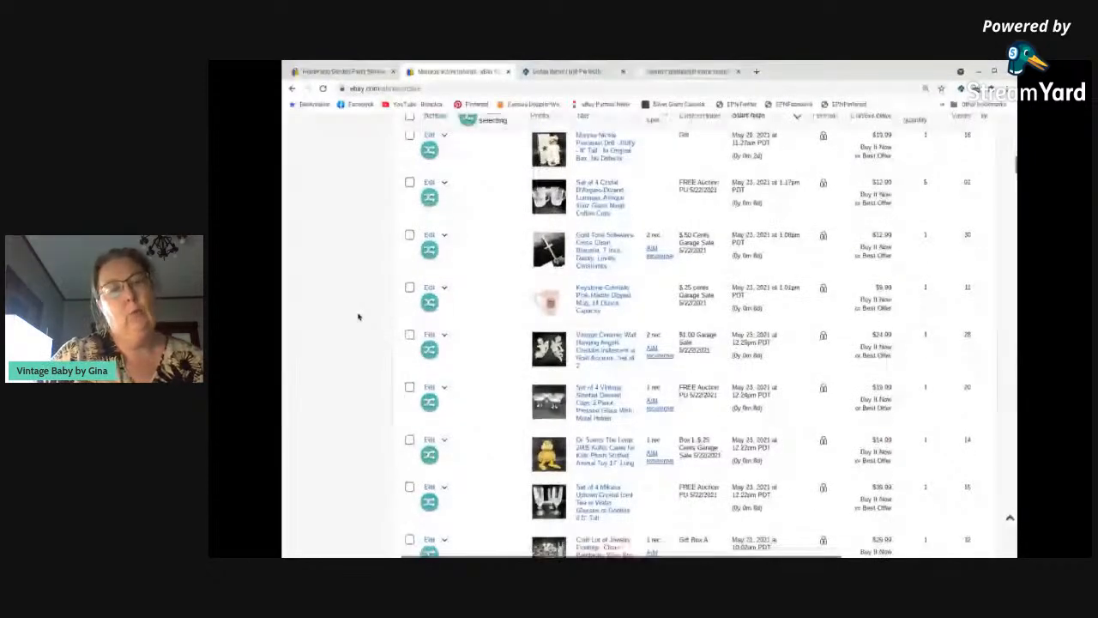
pyautogui.scroll(-6, 359, 317)
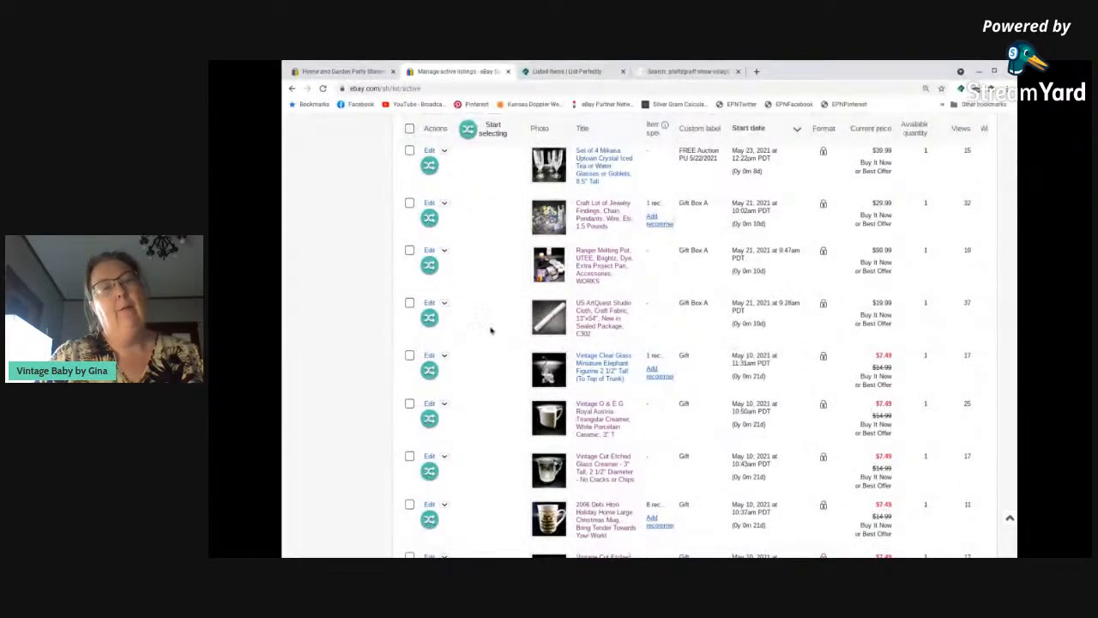
# Reload the active listings and check the May 2021 items for which ones are already marked as copied to List Perfectly.
pyautogui.click(322, 88)
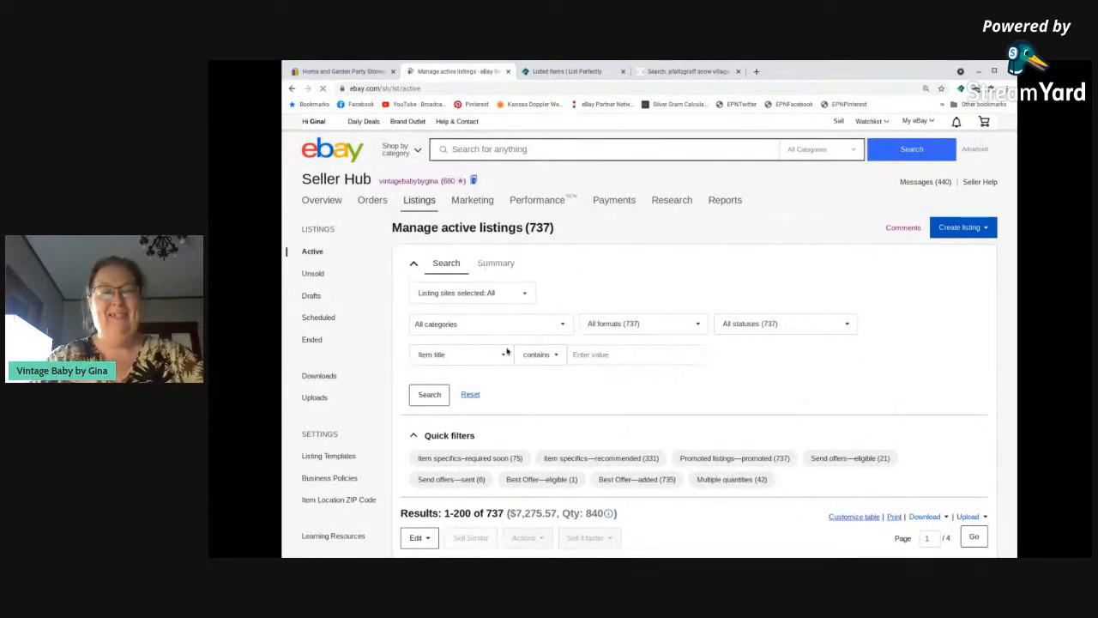
pyautogui.scroll(-3, 509, 352)
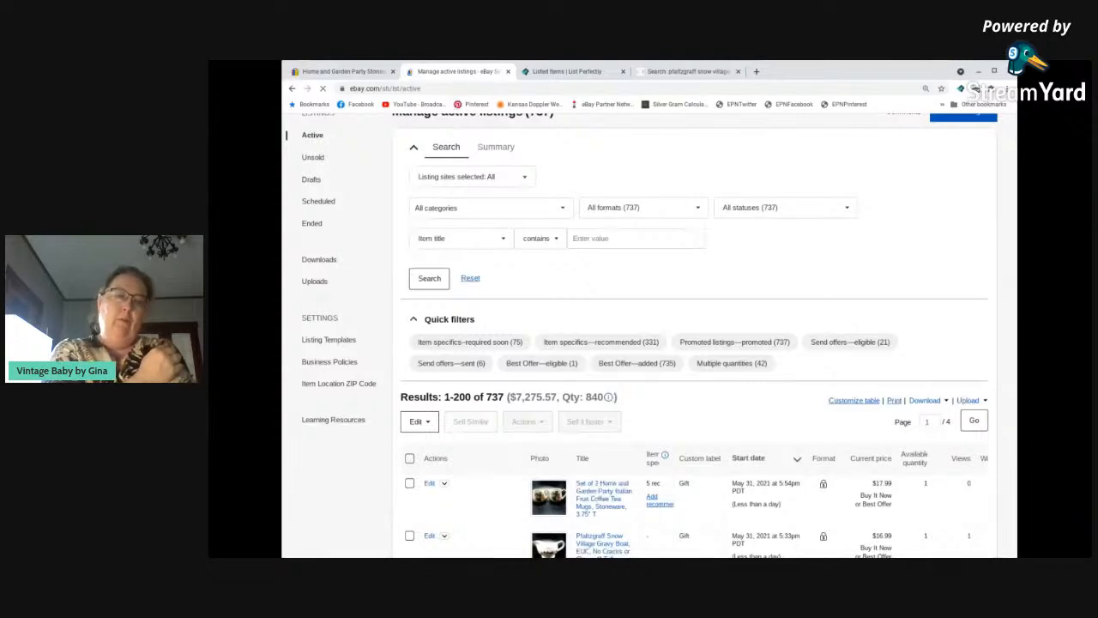
pyautogui.scroll(-4, 703, 300)
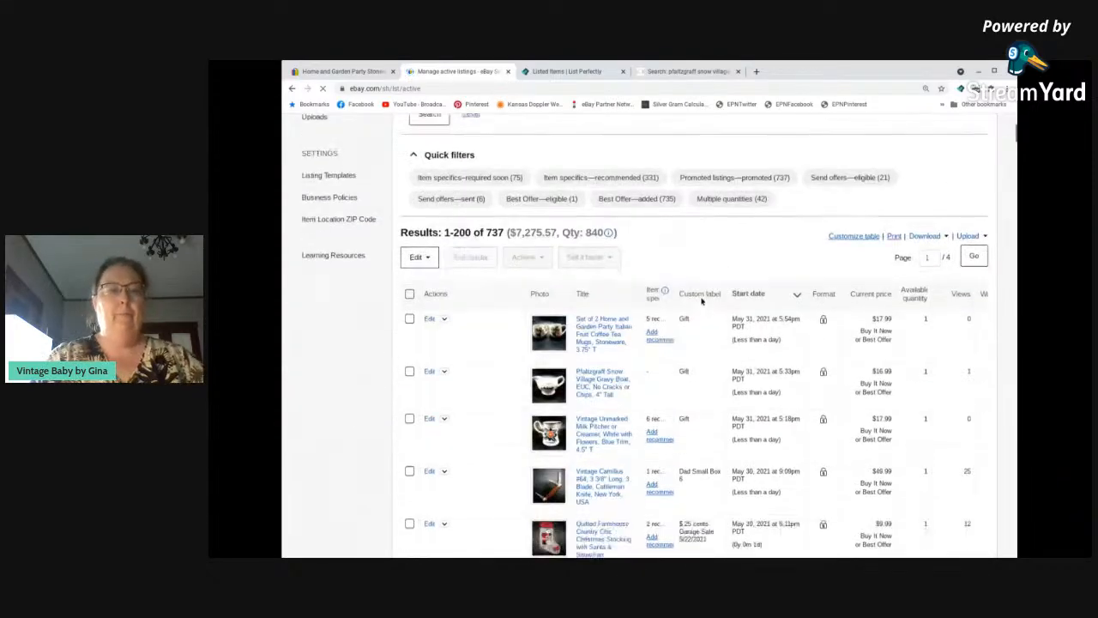
pyautogui.scroll(-15, 703, 299)
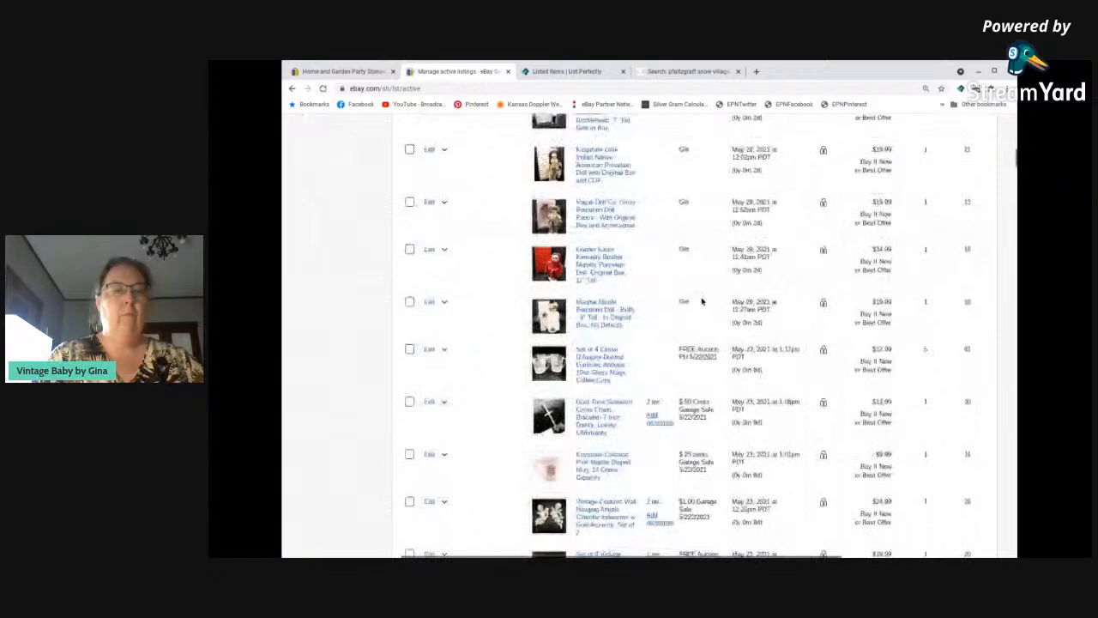
pyautogui.scroll(-2, 701, 298)
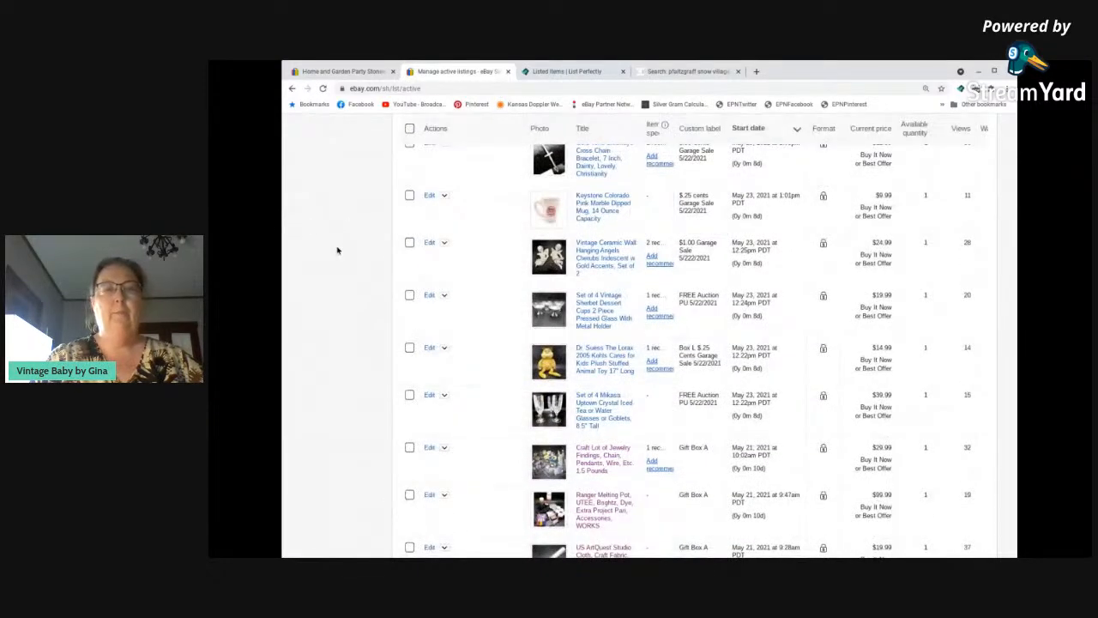
pyautogui.scroll(-1, 338, 250)
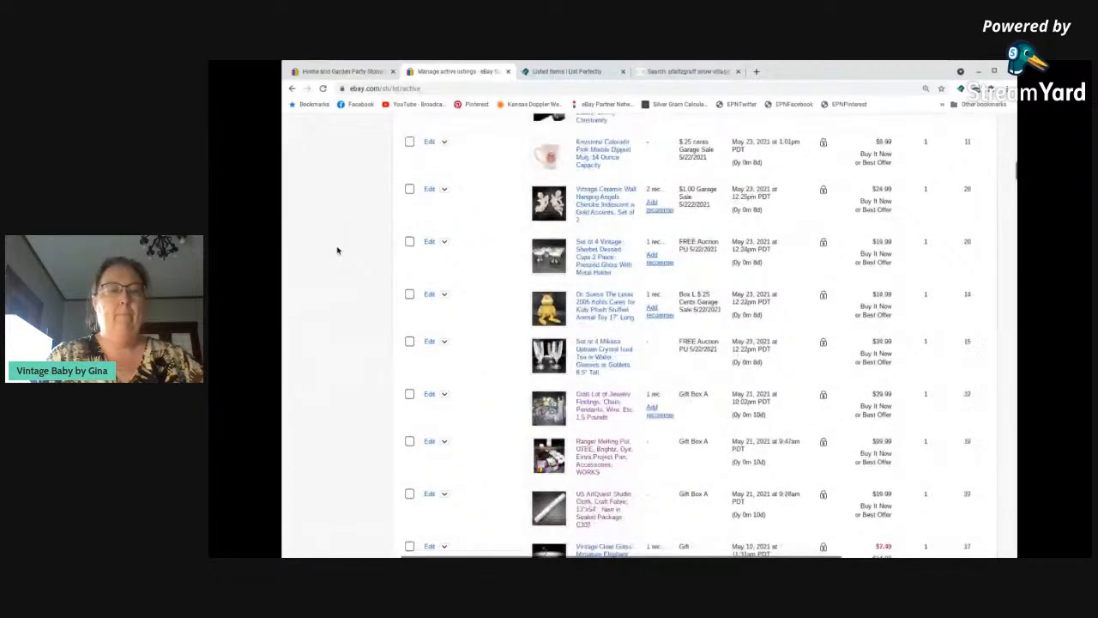
pyautogui.scroll(-1, 337, 251)
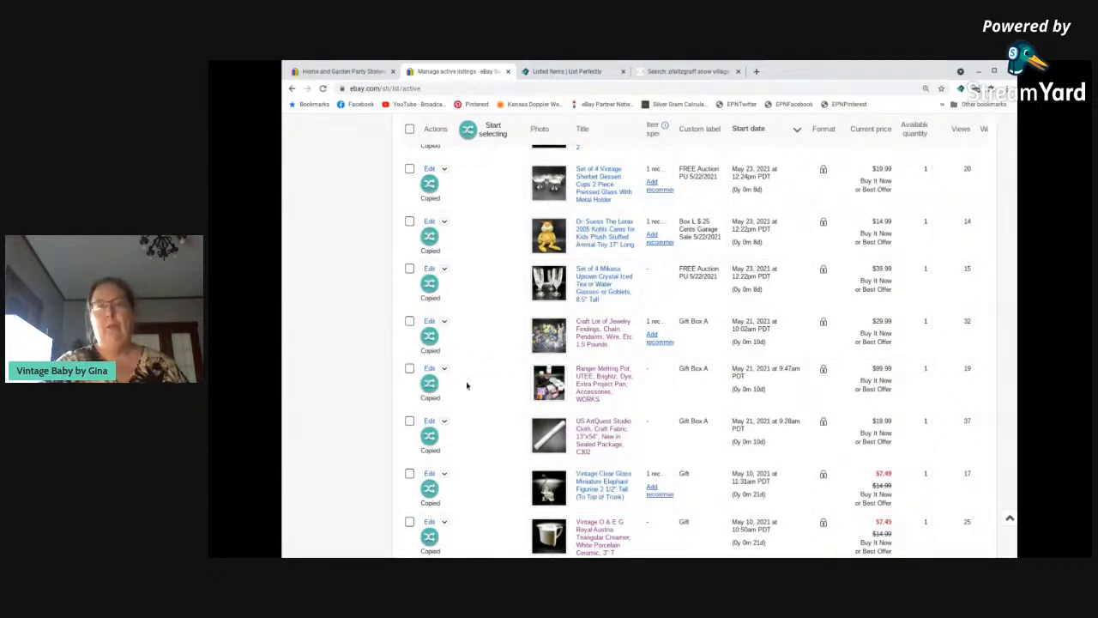
# Start List Perfectly's item selection and select the three May 31, 2021 listings: the Italian fruit mugs, Pfaltzgraff gravy boat and milk pitcher.
pyautogui.scroll(10, 466, 385)
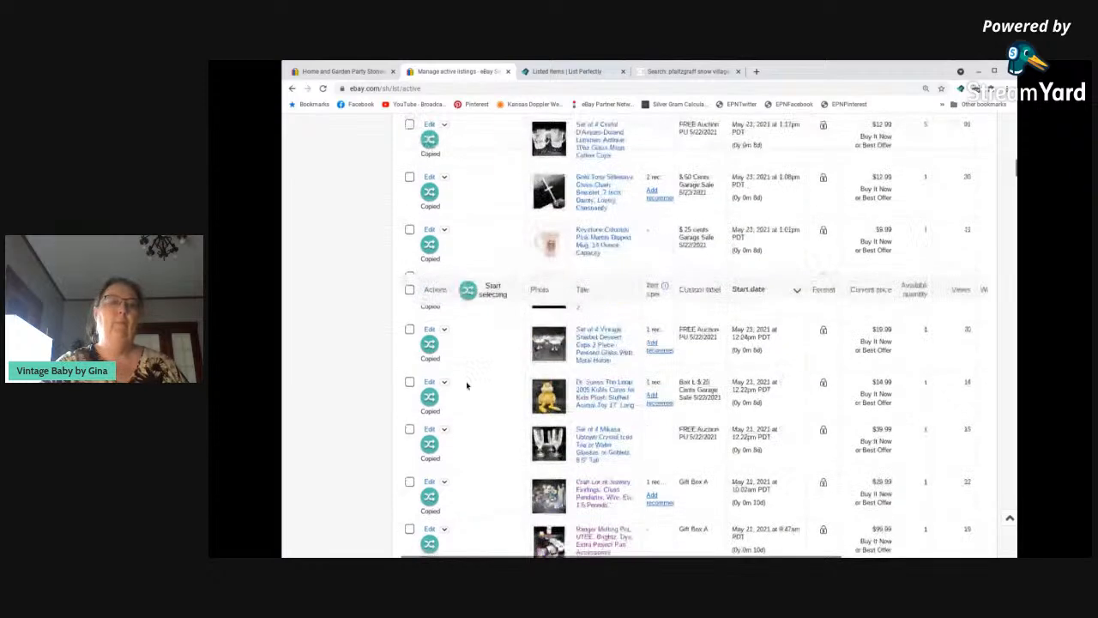
pyautogui.scroll(5, 466, 385)
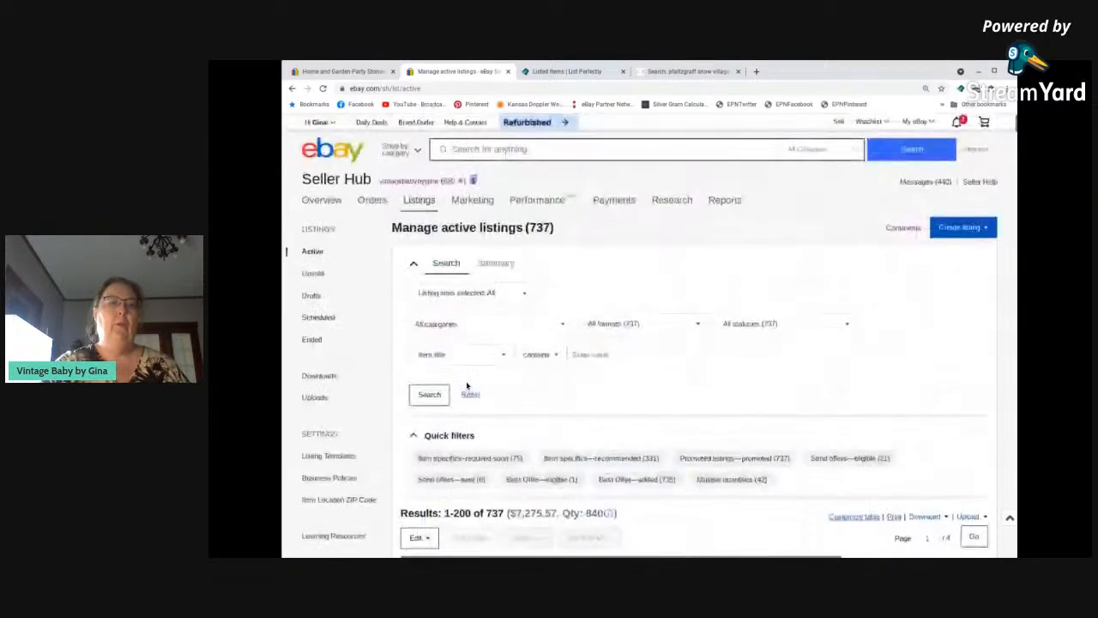
pyautogui.scroll(-5, 466, 385)
pyautogui.scroll(-1, 468, 385)
pyautogui.scroll(1, 383, 218)
pyautogui.click(469, 193)
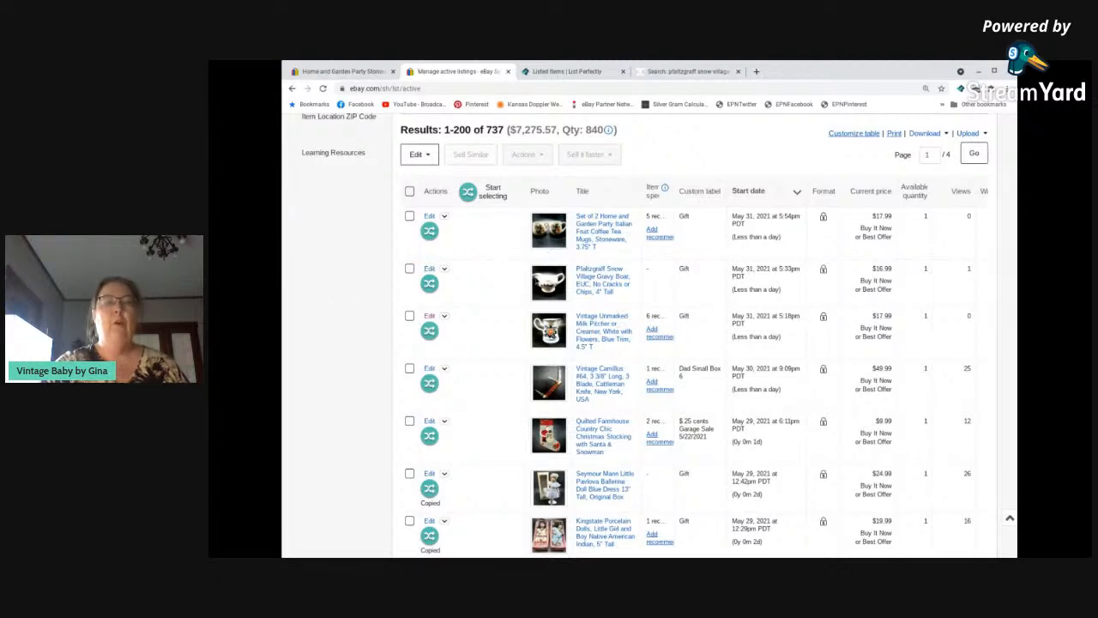
pyautogui.click(486, 194)
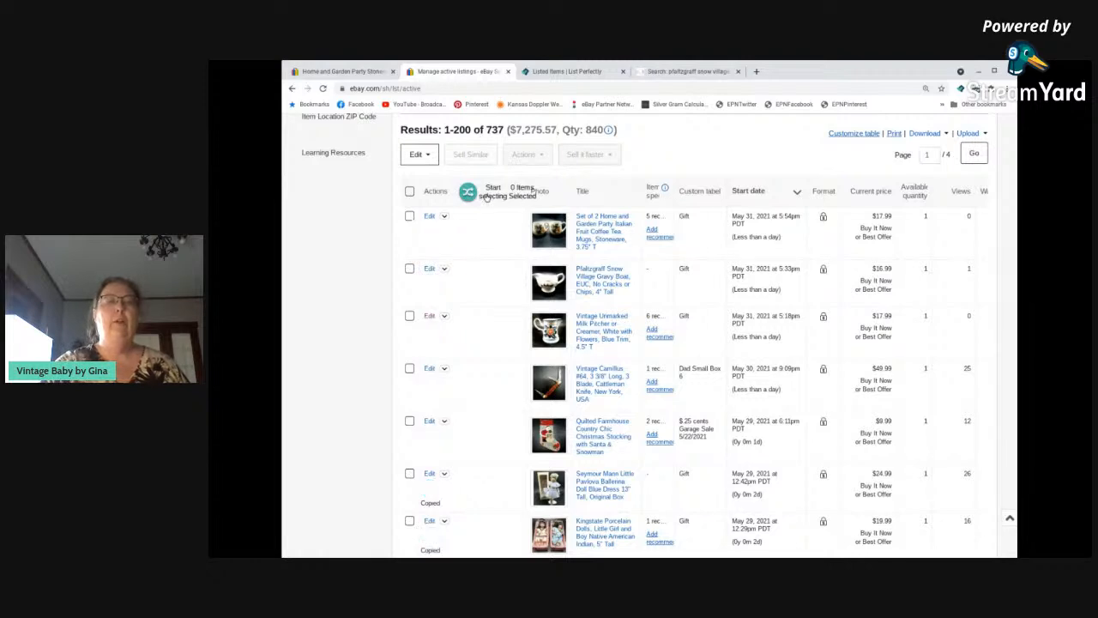
pyautogui.click(473, 231)
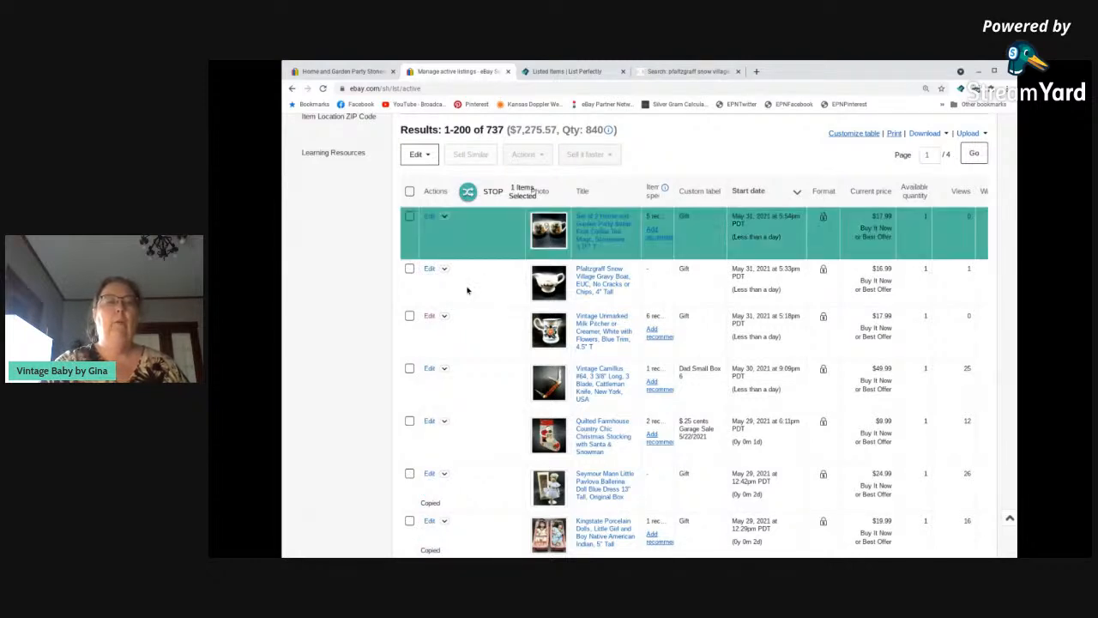
pyautogui.click(466, 300)
pyautogui.click(466, 340)
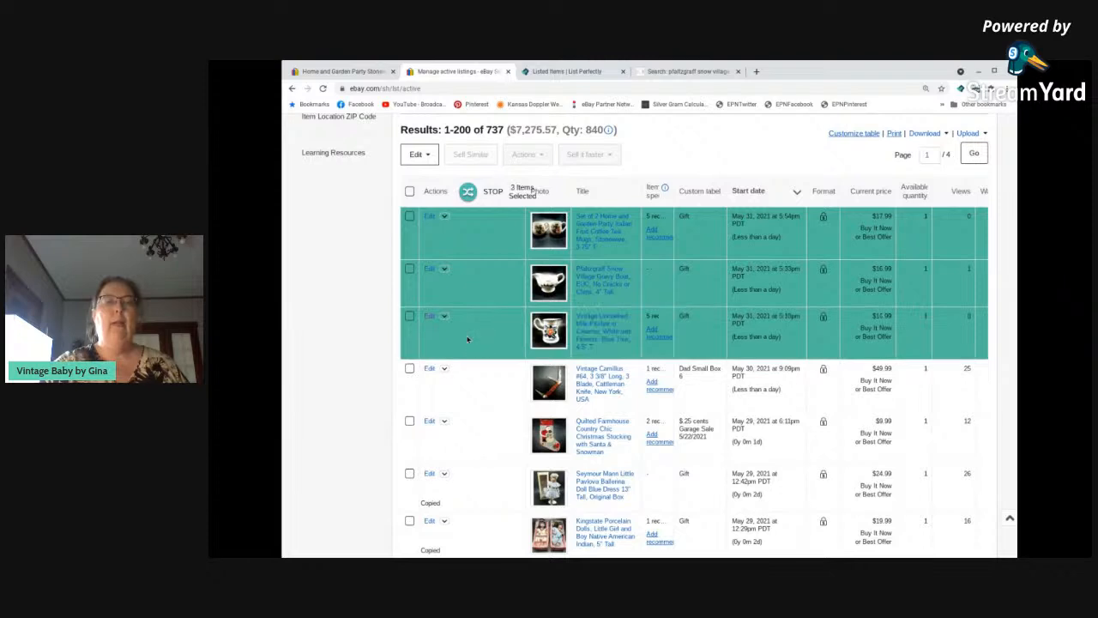
# Copy the three selected listings with List Perfectly as the only destination.
pyautogui.click(468, 192)
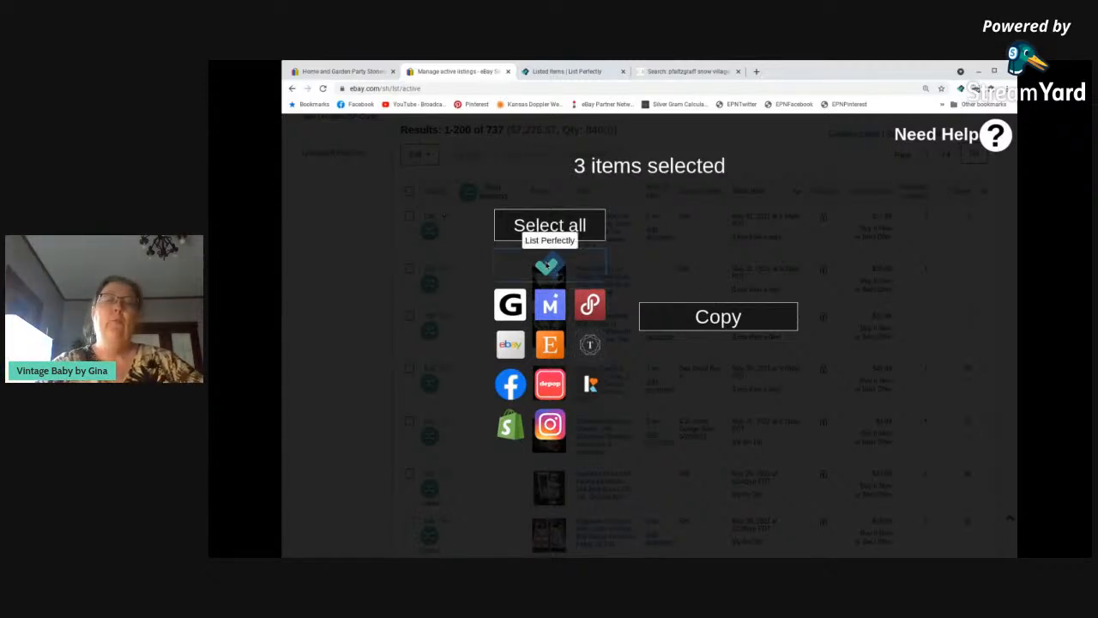
pyautogui.click(550, 268)
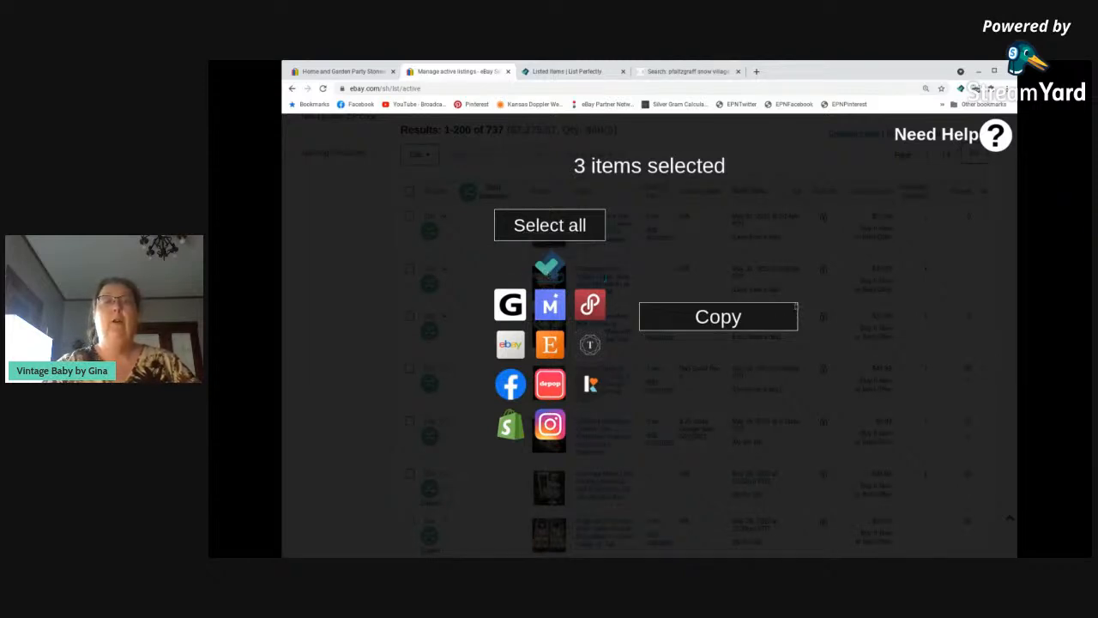
pyautogui.click(549, 262)
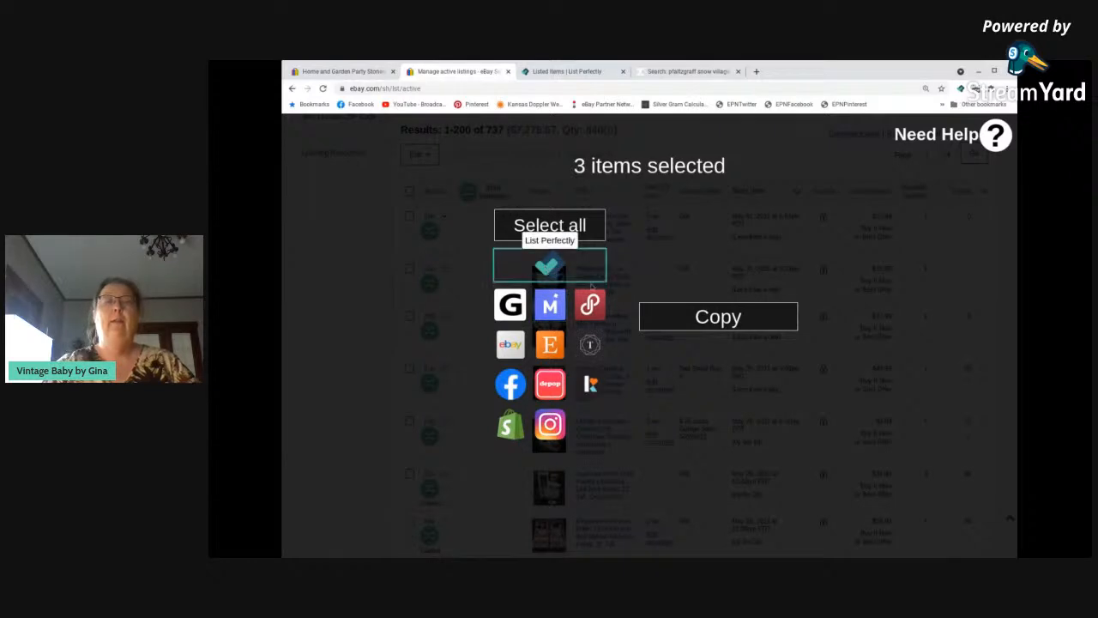
pyautogui.click(725, 321)
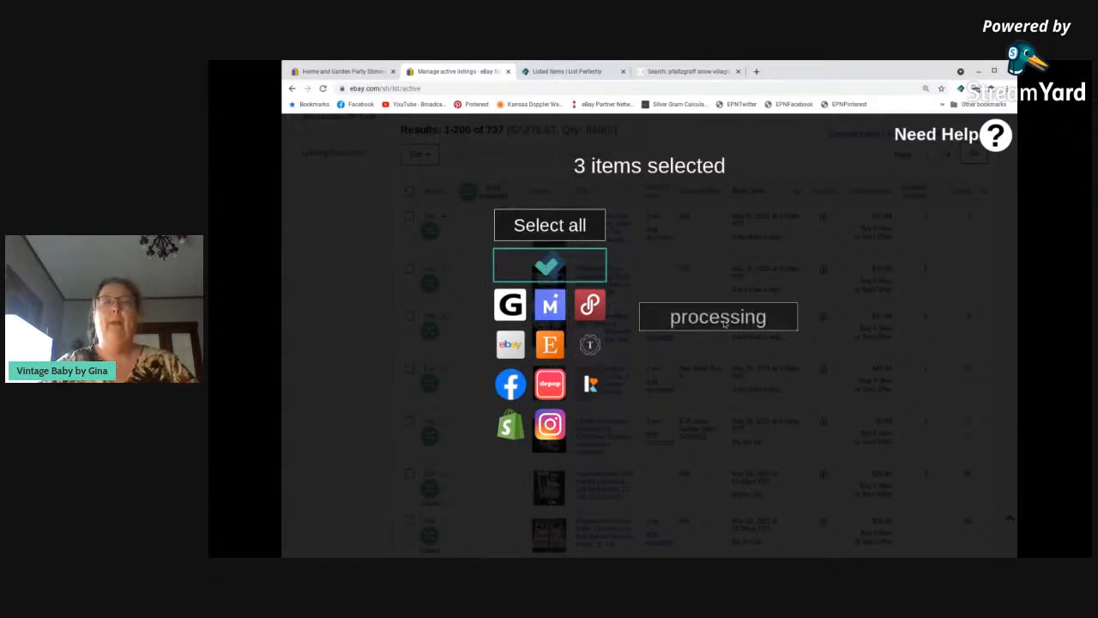
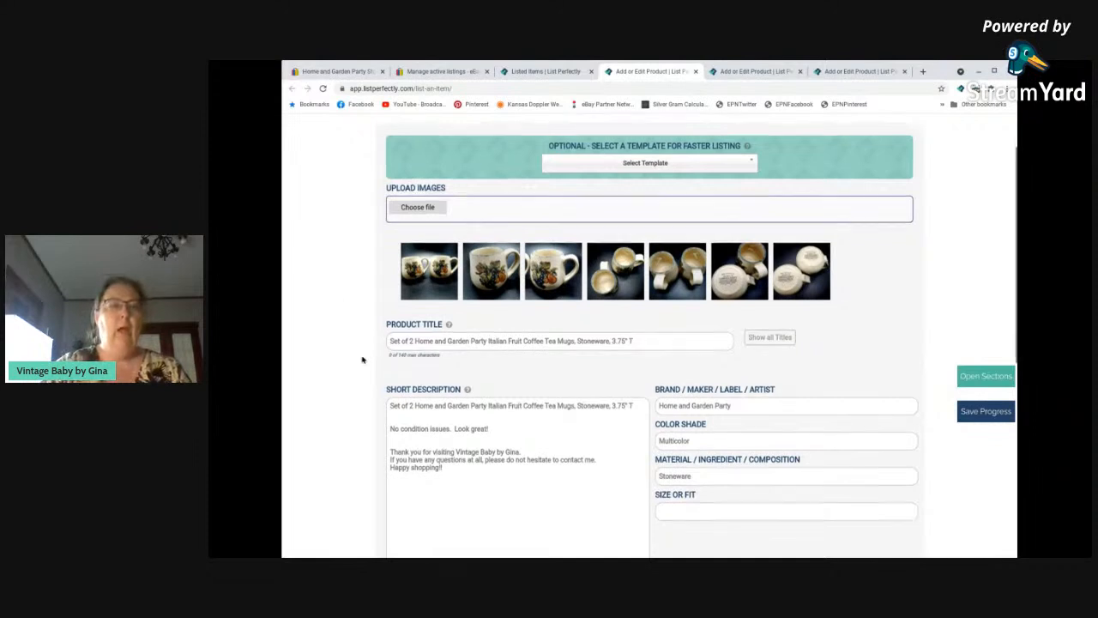
# Review the Italian fruit mugs' product form, checking photos, title, description and attributes, and expand its keywords, pricing, quantity and SKU section.
pyautogui.scroll(-1, 361, 343)
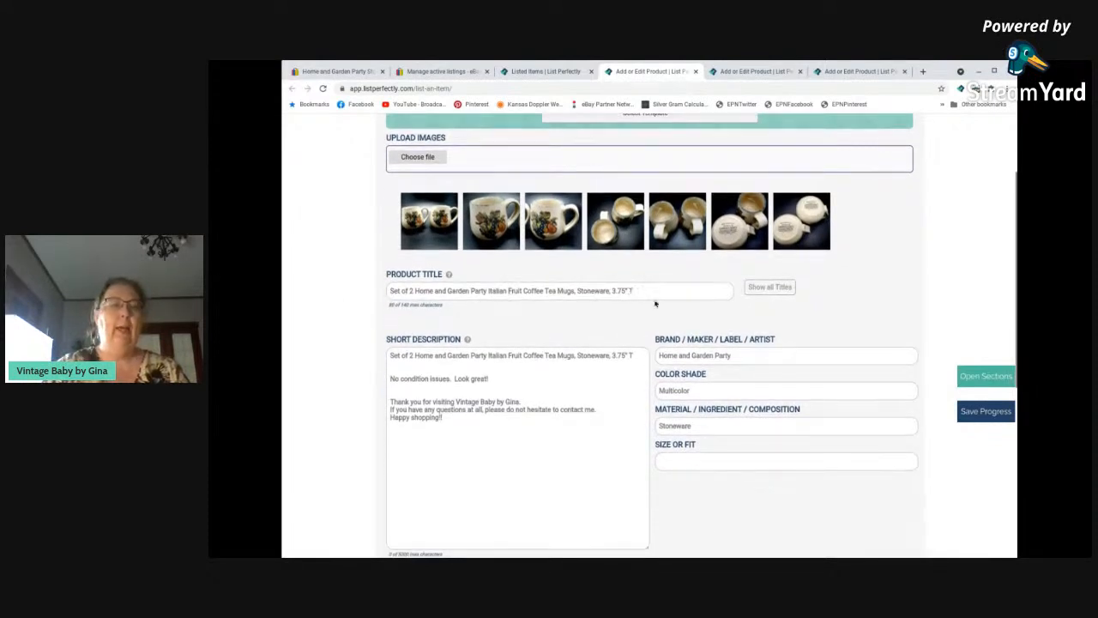
pyautogui.scroll(-2, 358, 421)
pyautogui.scroll(-2, 358, 421)
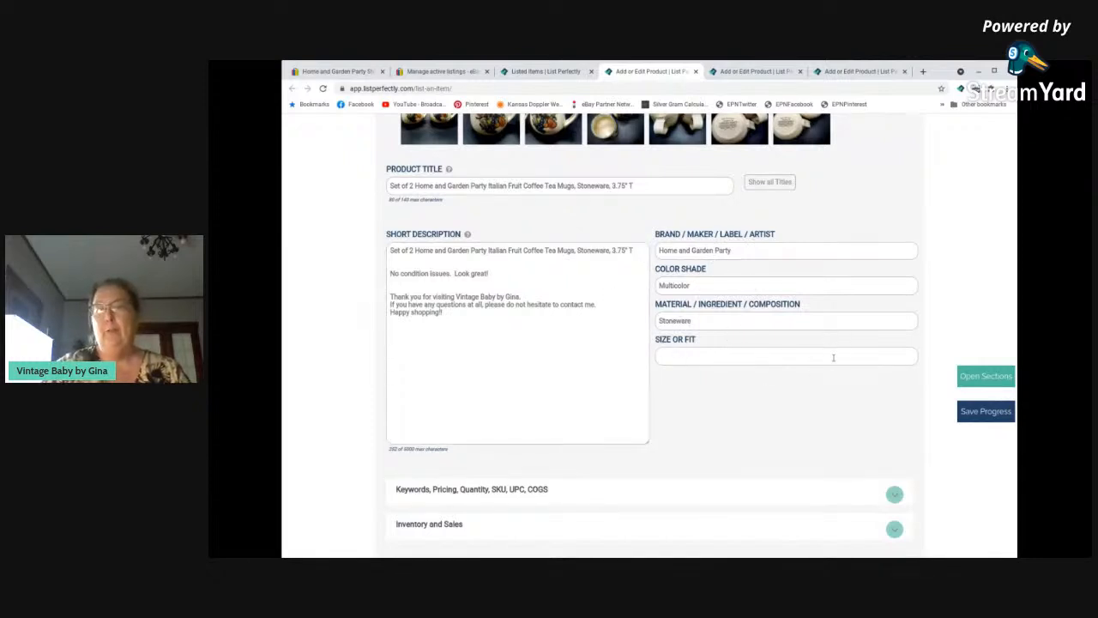
pyautogui.scroll(-3, 309, 373)
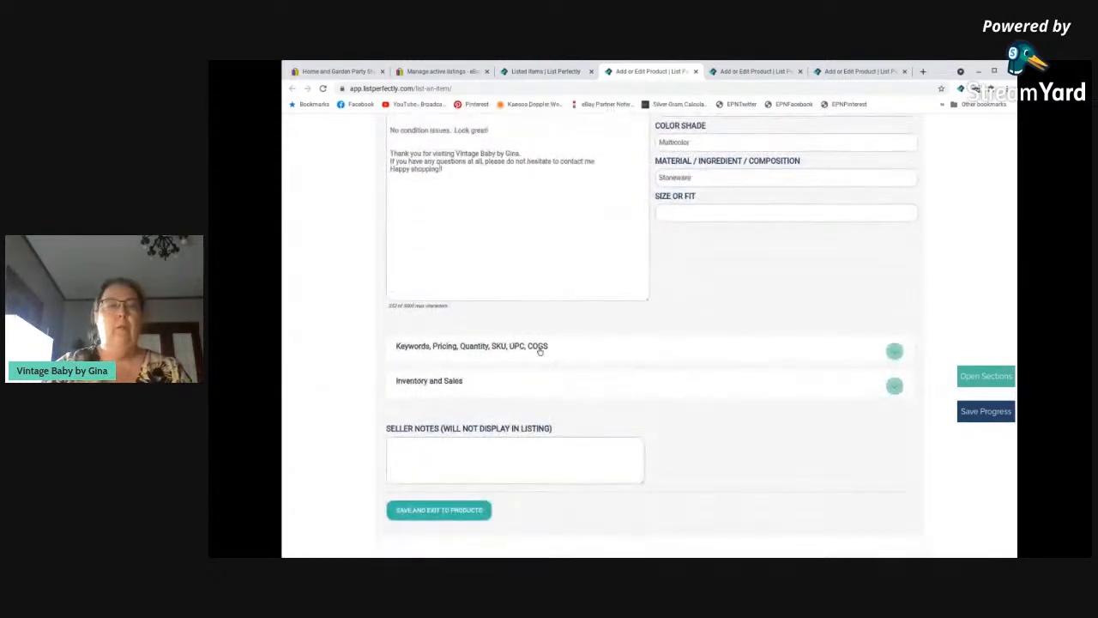
pyautogui.click(542, 348)
pyautogui.scroll(-1, 369, 384)
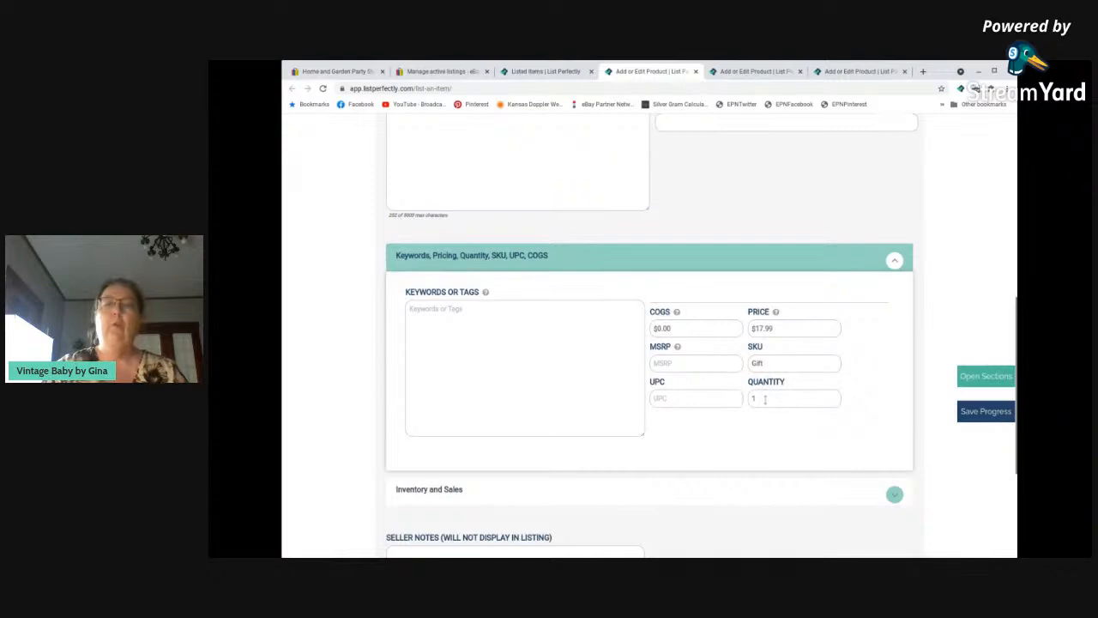
pyautogui.scroll(-1, 611, 378)
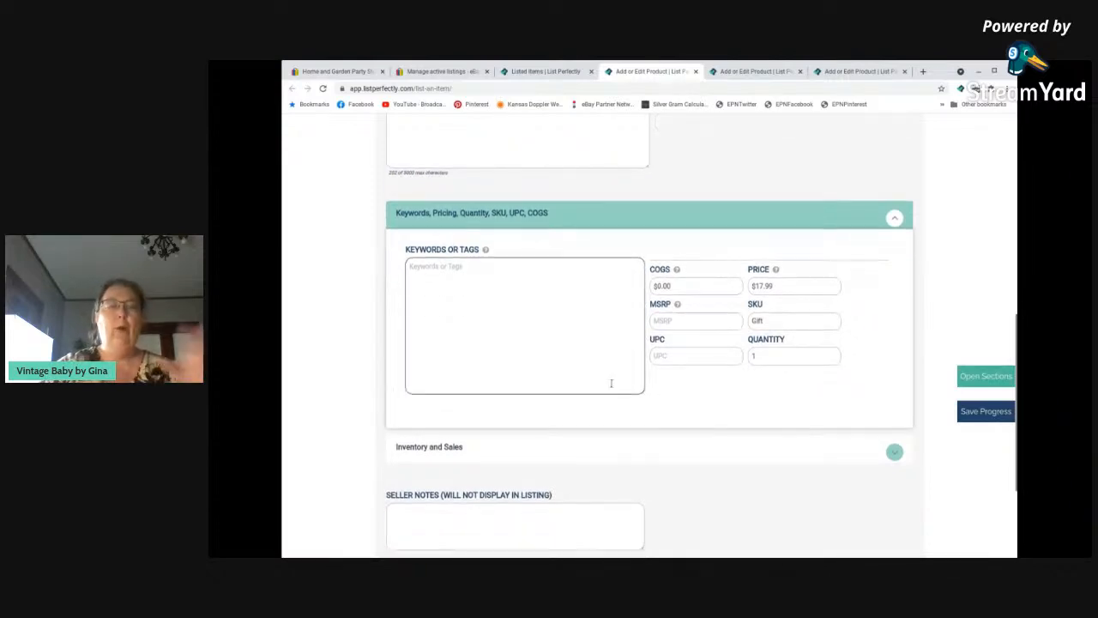
pyautogui.scroll(-1, 601, 386)
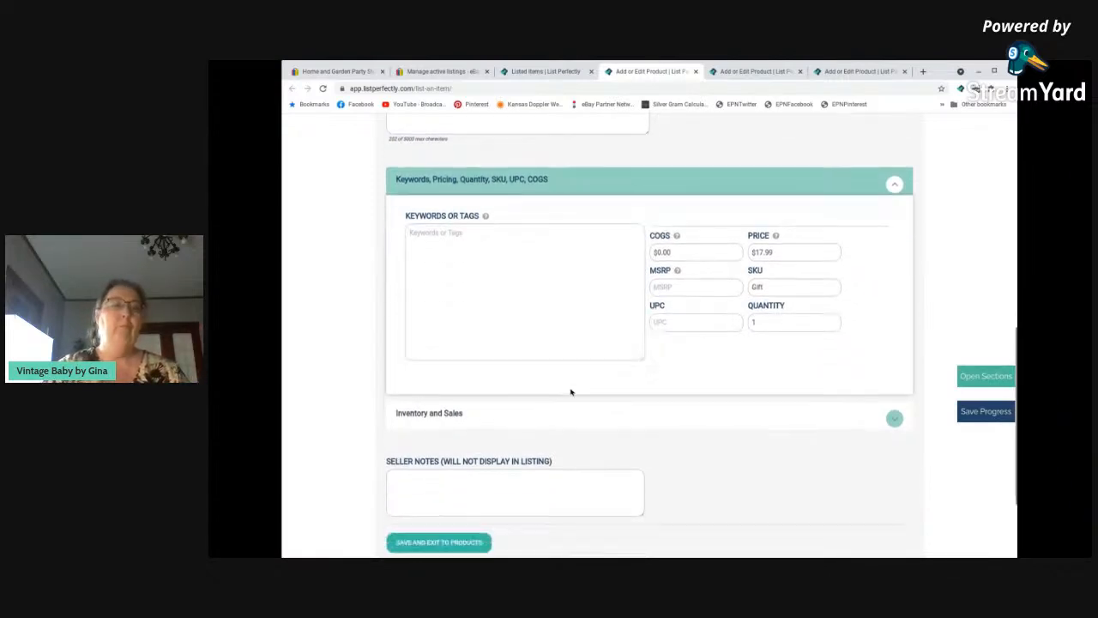
# Expand the mugs' inventory and sales section and examine its cost fields, sold marketplaces and platform IDs.
pyautogui.click(469, 413)
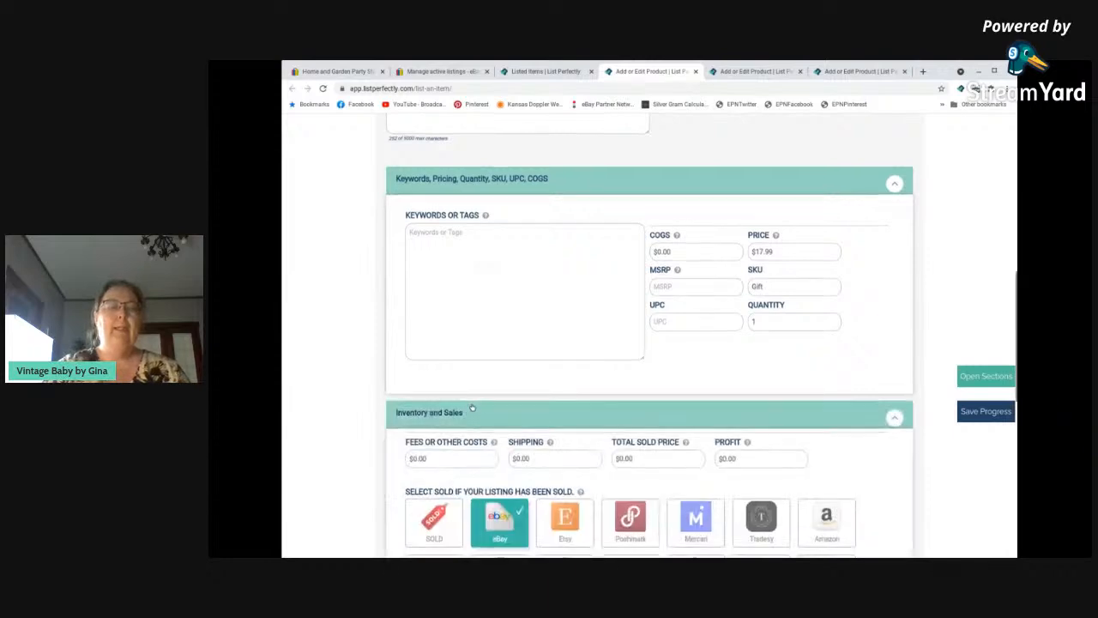
pyautogui.scroll(-3, 471, 405)
pyautogui.scroll(-3, 471, 405)
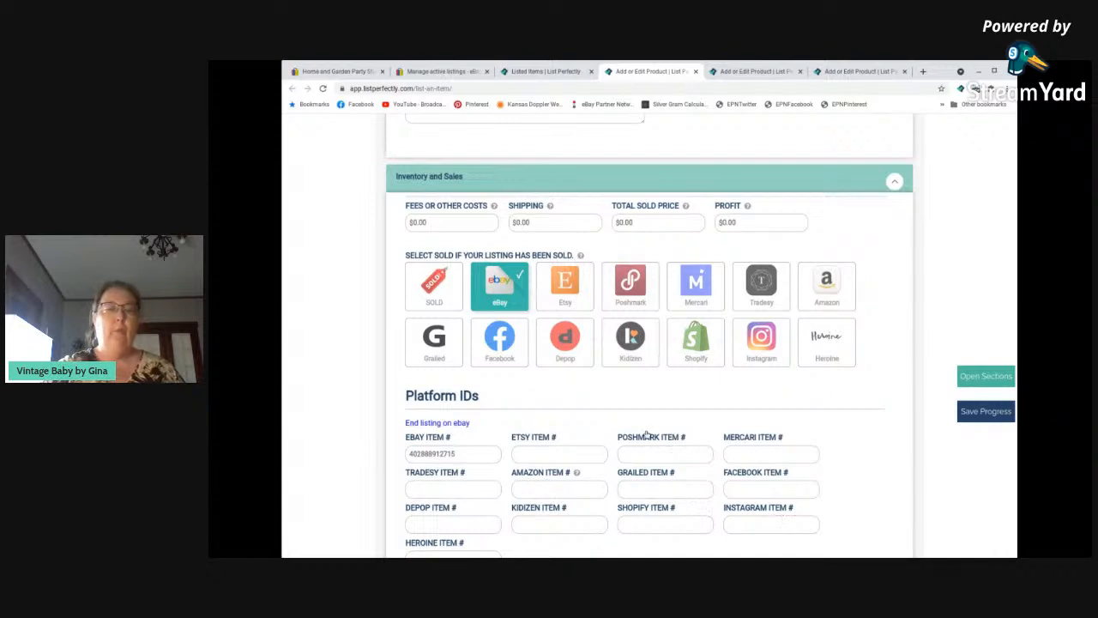
pyautogui.scroll(-2, 645, 434)
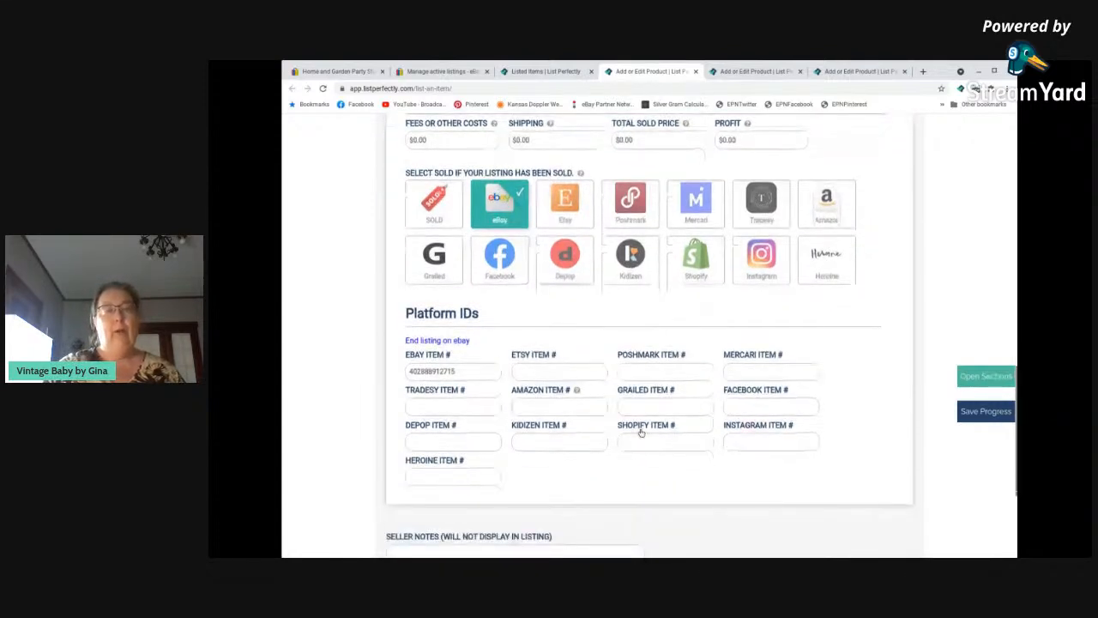
pyautogui.scroll(-1, 642, 432)
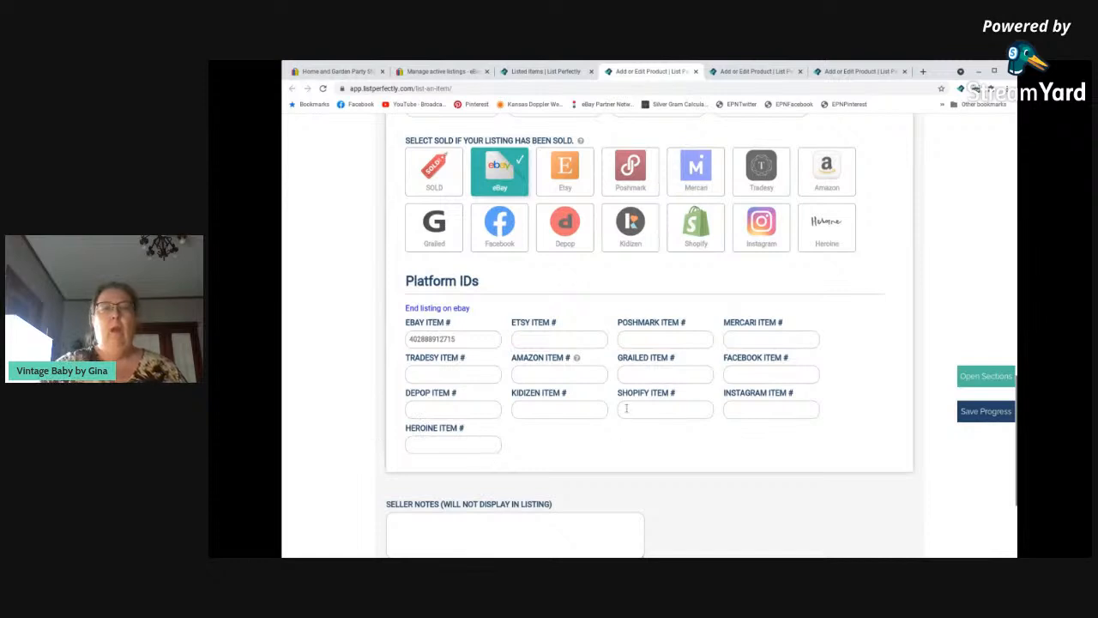
pyautogui.scroll(-2, 619, 401)
pyautogui.scroll(-1, 619, 400)
# Add "3 lbs" to the seller notes of the Italian fruit mugs and save the product to the catalogue.
pyautogui.click(427, 363)
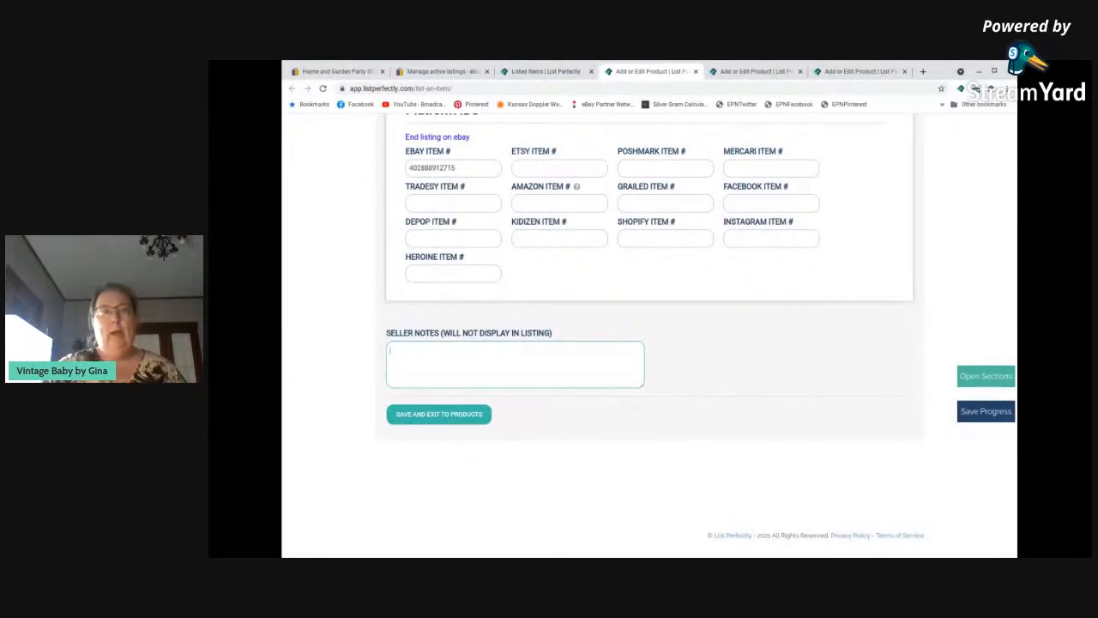
pyautogui.scroll(1, 422, 362)
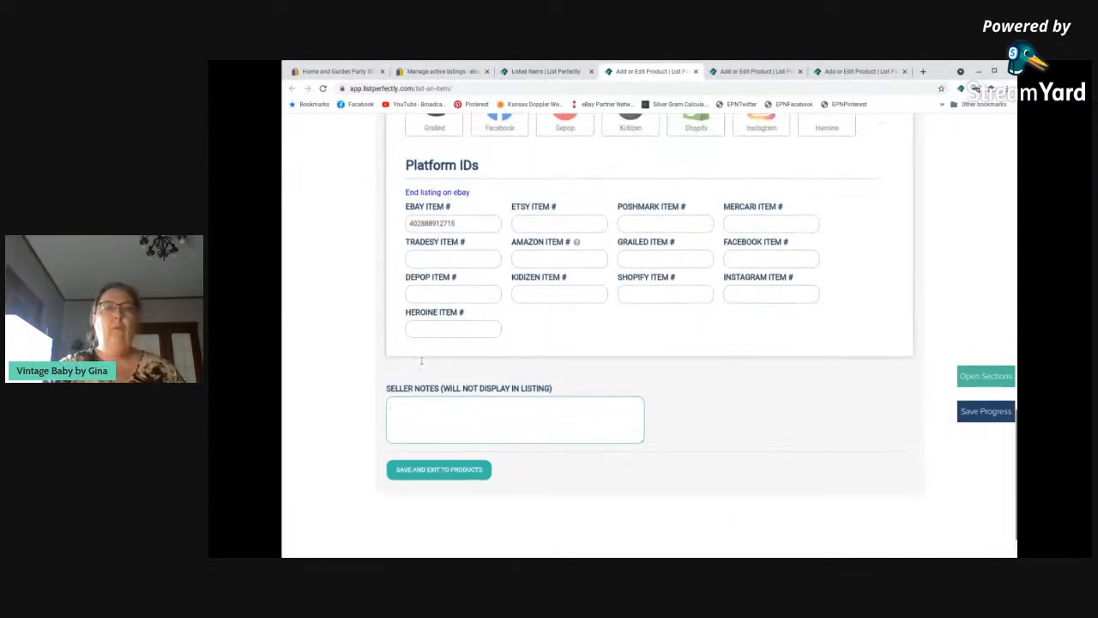
pyautogui.scroll(6, 421, 361)
pyautogui.scroll(-7, 422, 363)
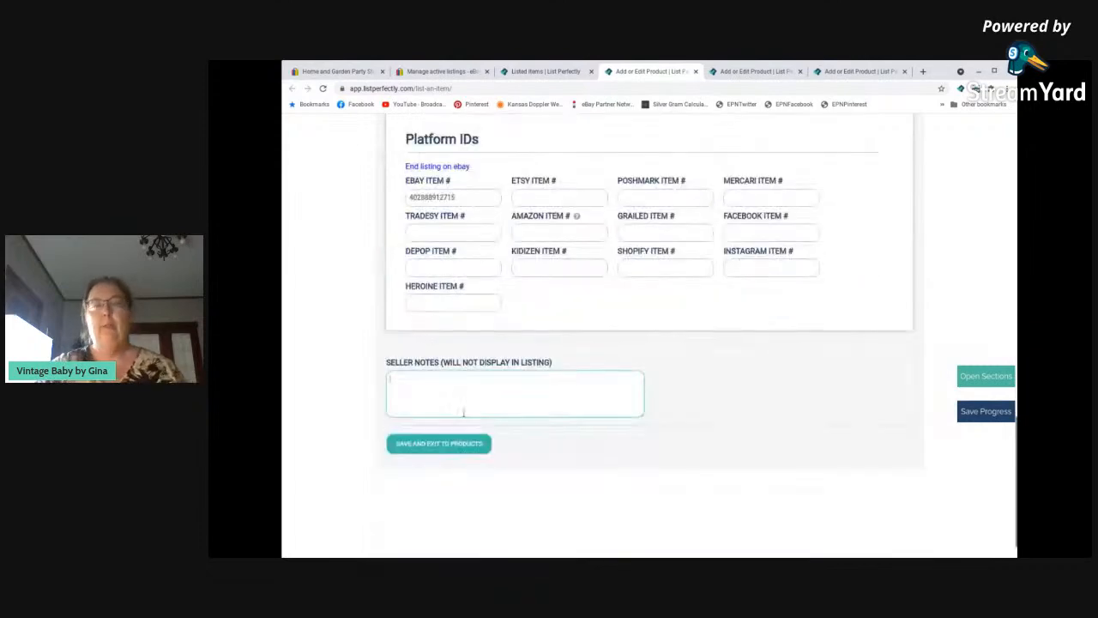
pyautogui.scroll(12, 401, 417)
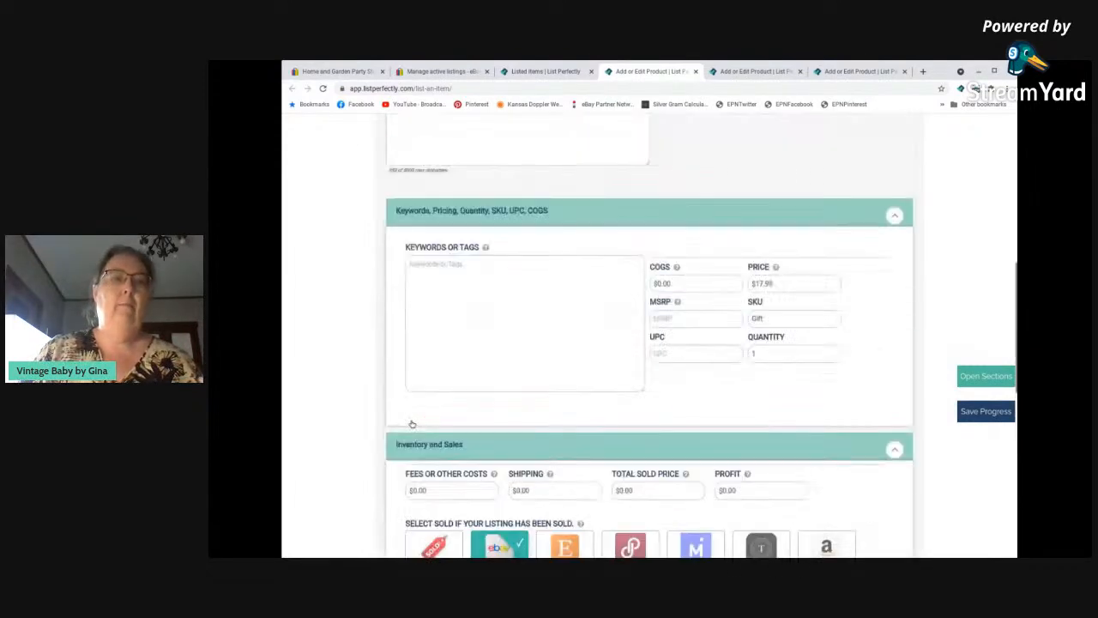
pyautogui.scroll(4, 411, 419)
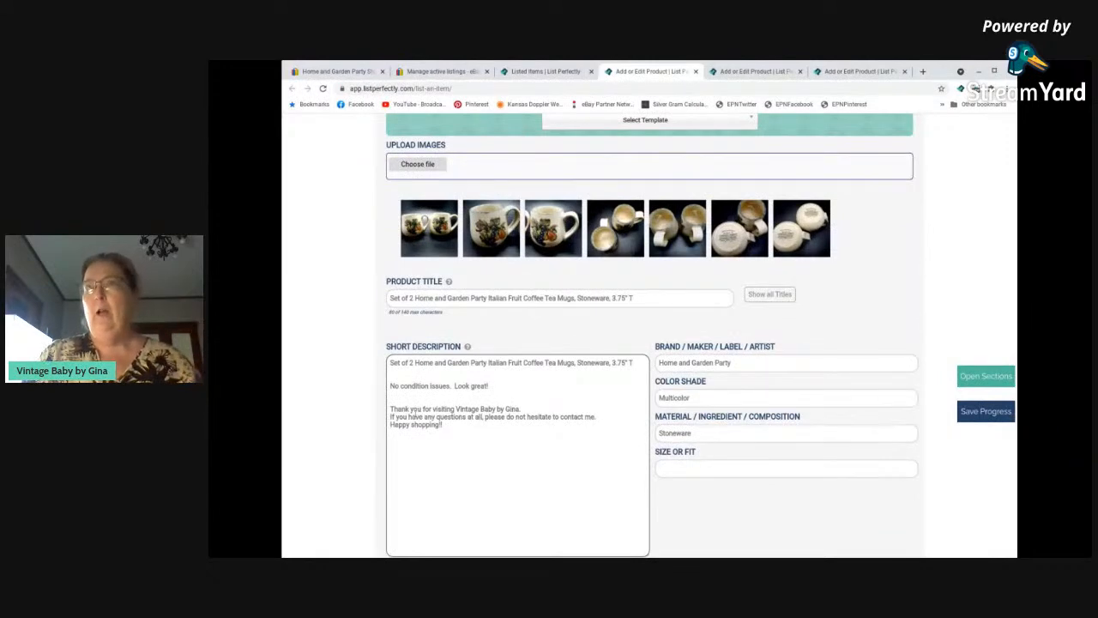
pyautogui.scroll(-1, 416, 411)
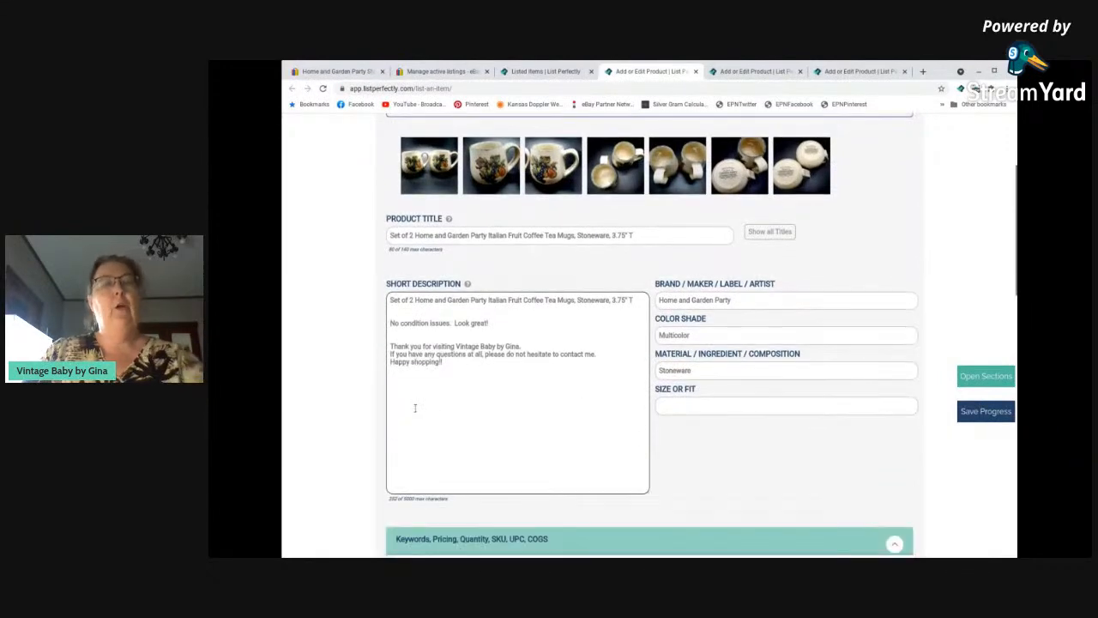
pyautogui.scroll(-6, 415, 408)
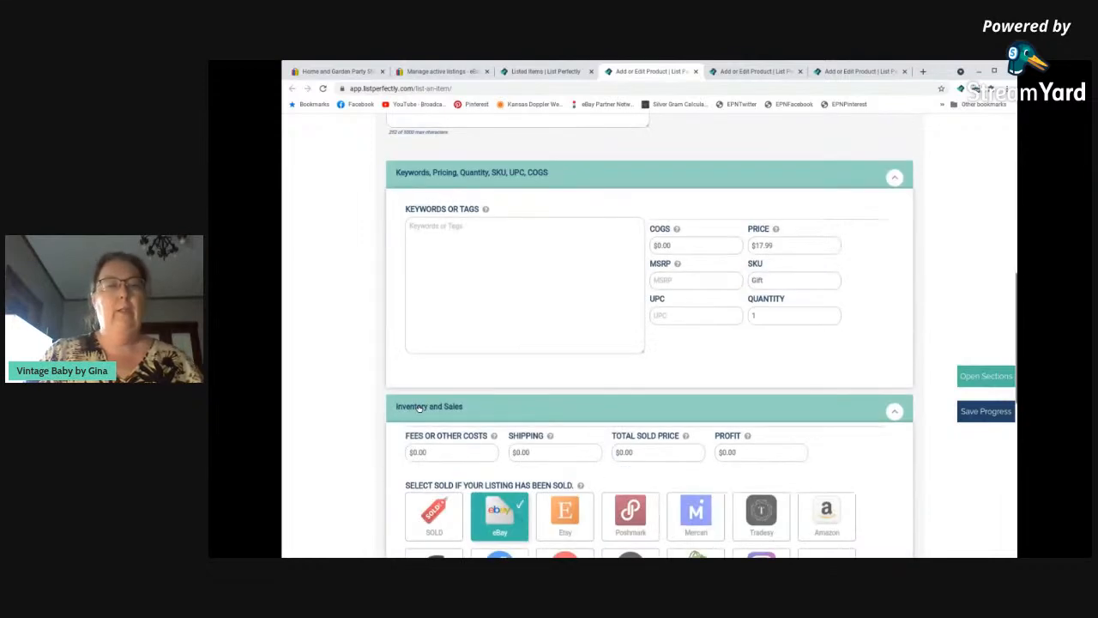
pyautogui.scroll(-10, 419, 409)
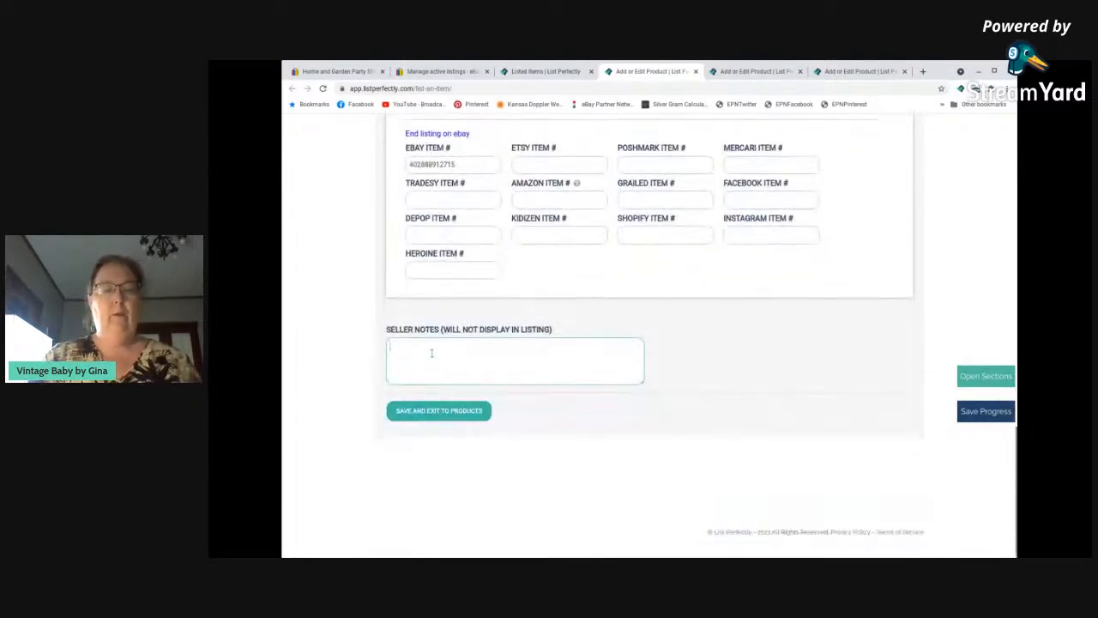
pyautogui.write('3 lbs')
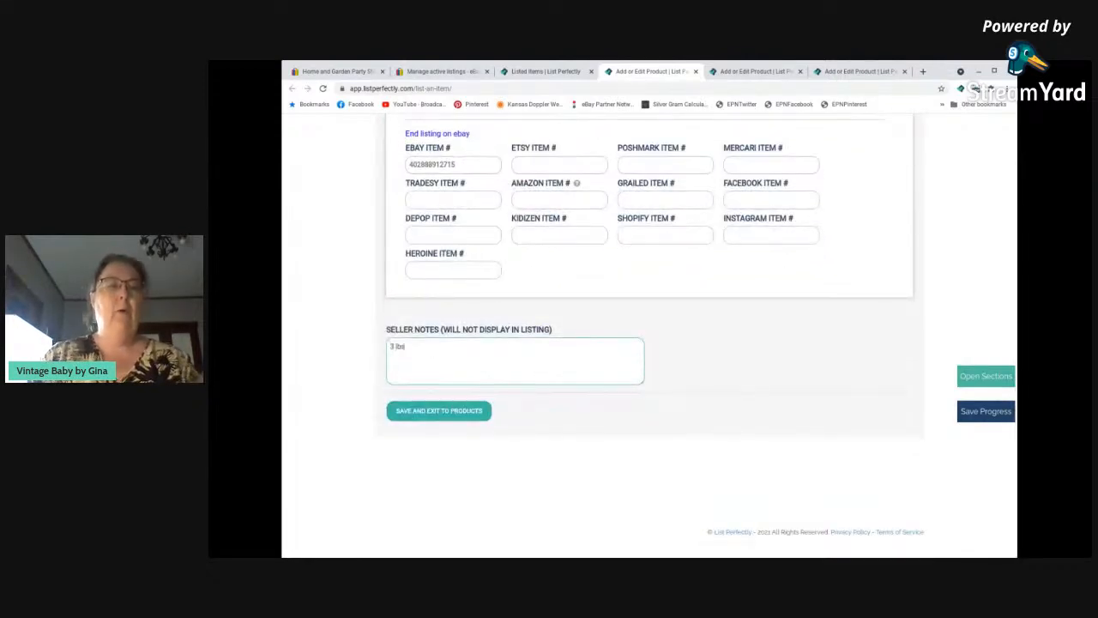
pyautogui.click(443, 413)
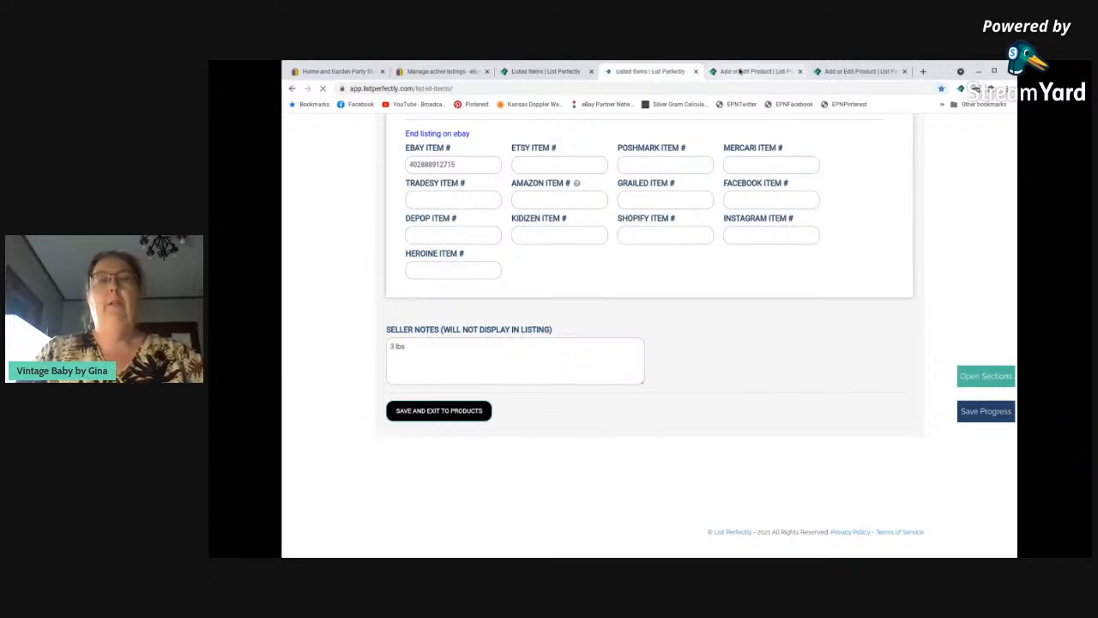
# Add "2 lbs" to the seller notes of the Pfaltzgraff Snow Village gravy boat and save the product.
pyautogui.click(740, 72)
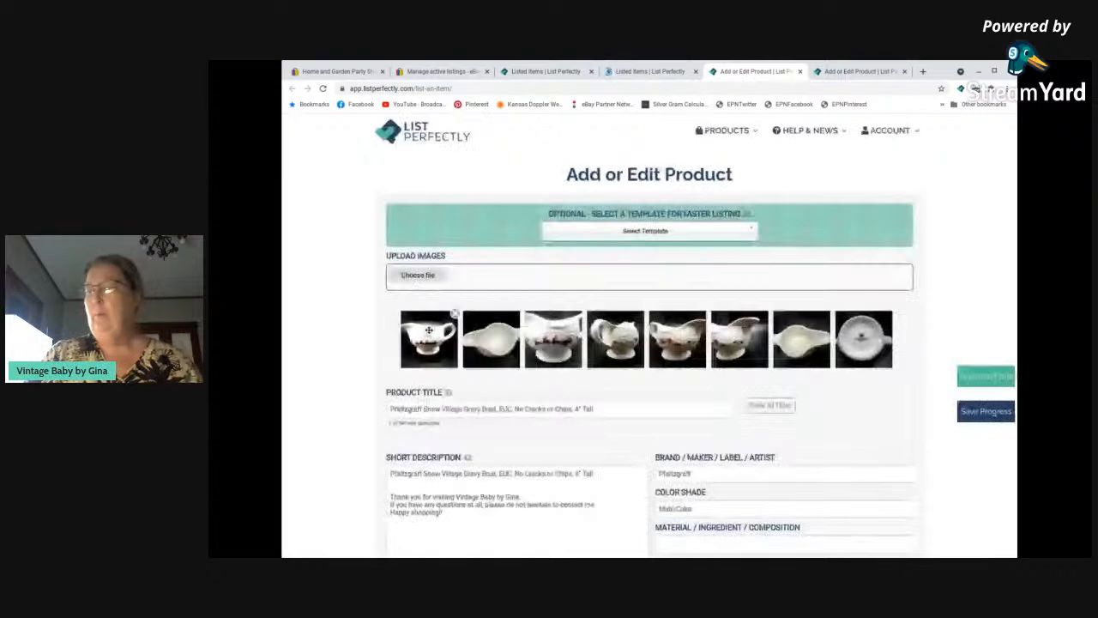
pyautogui.scroll(-5, 429, 330)
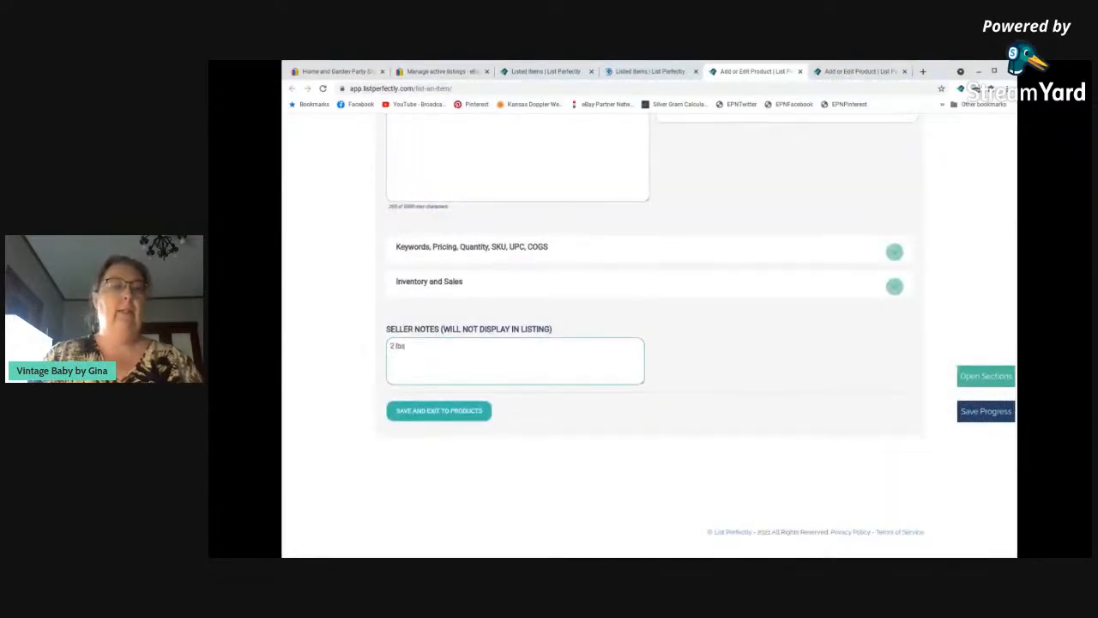
pyautogui.click(441, 416)
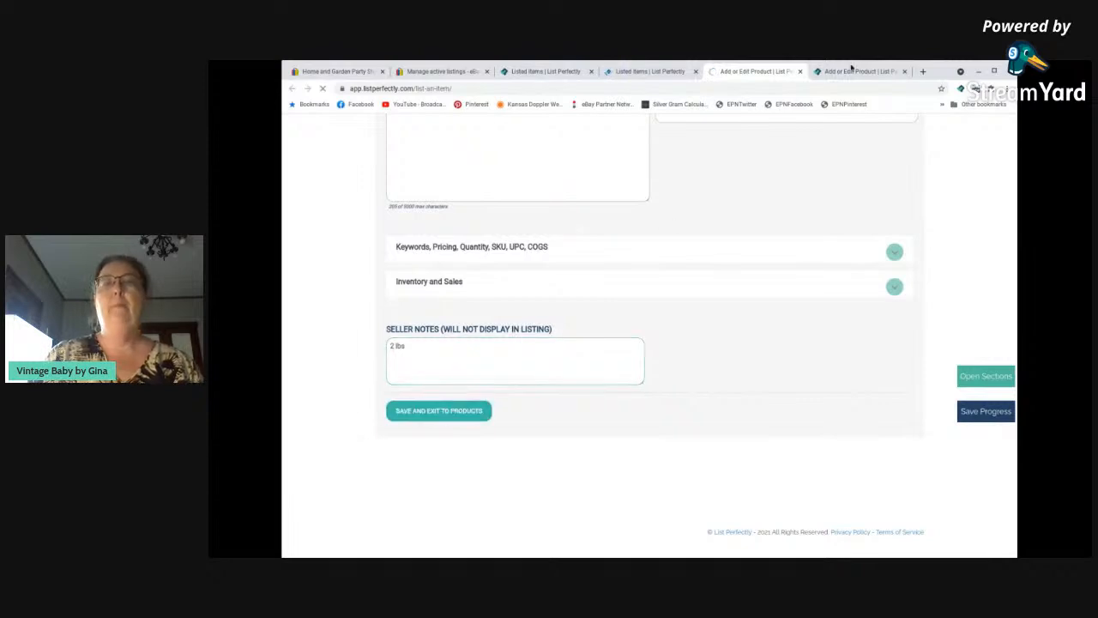
# Add "2 lbs" to the seller notes of the vintage unmarked milk pitcher and save the product.
pyautogui.click(852, 70)
pyautogui.scroll(-5, 449, 292)
pyautogui.click(432, 361)
pyautogui.write('21')
pyautogui.write('bs')
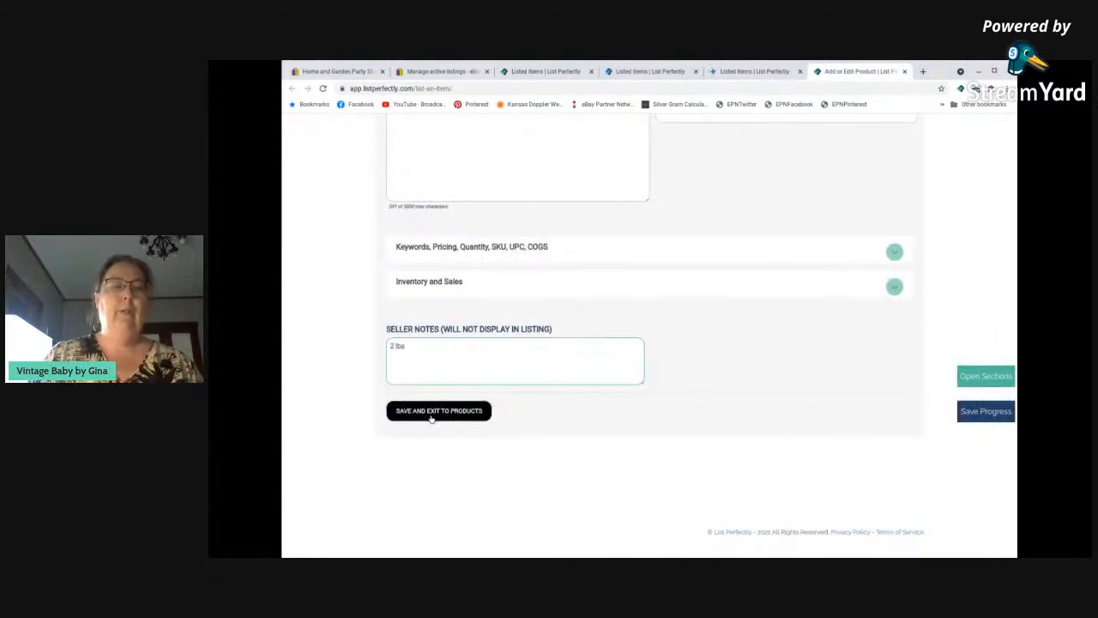
pyautogui.click(432, 415)
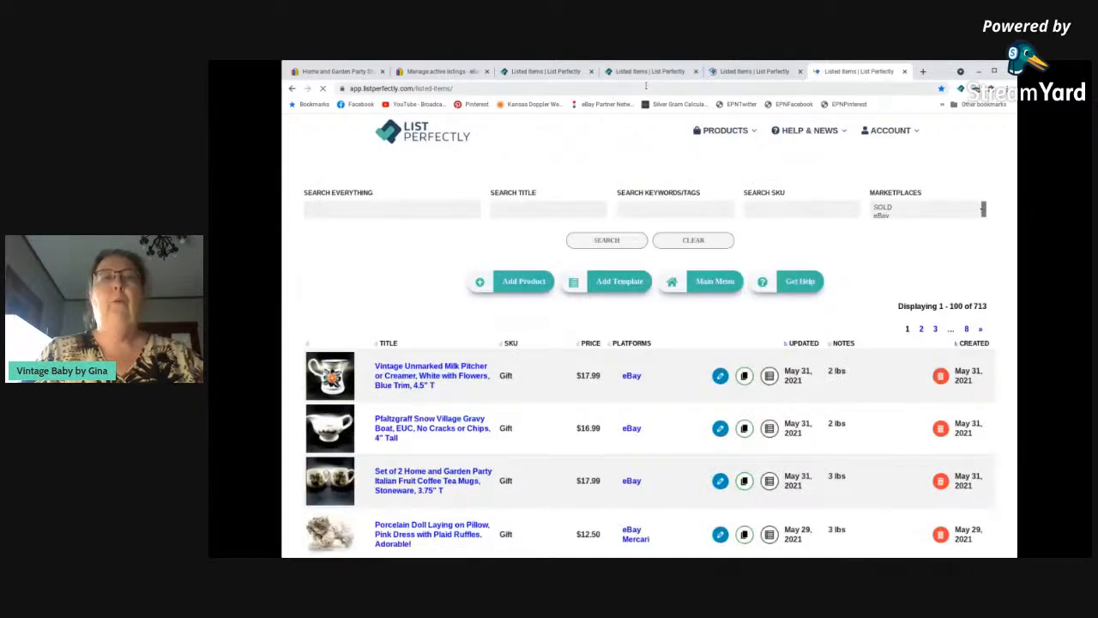
# Close the three extra Listed Items pages left from saving and reload the original List Perfectly catalogue page.
pyautogui.click(644, 72)
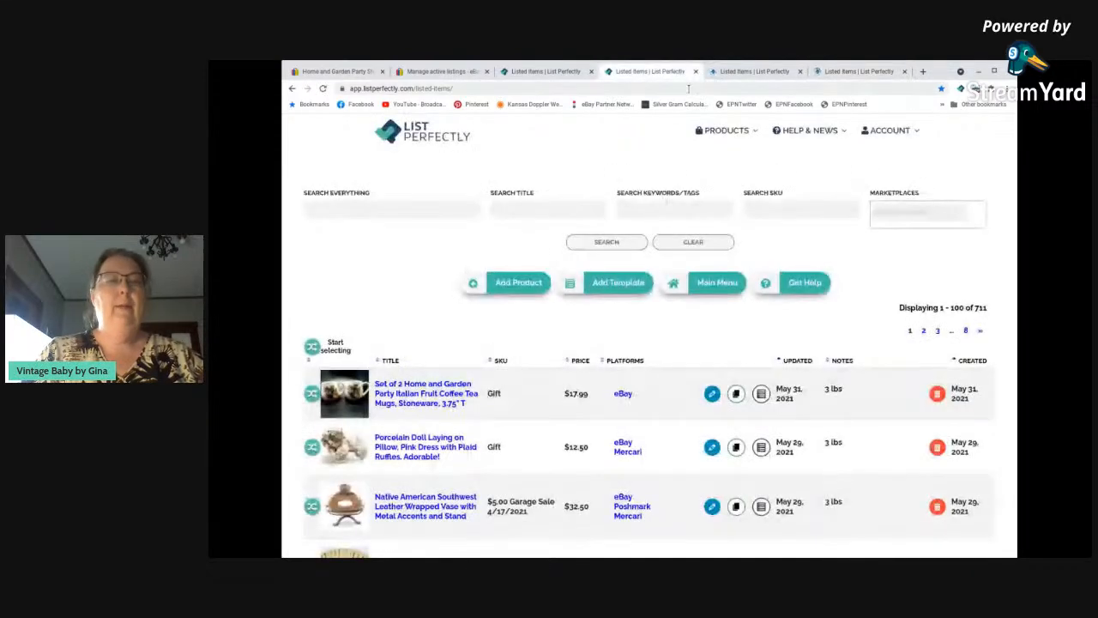
pyautogui.click(696, 72)
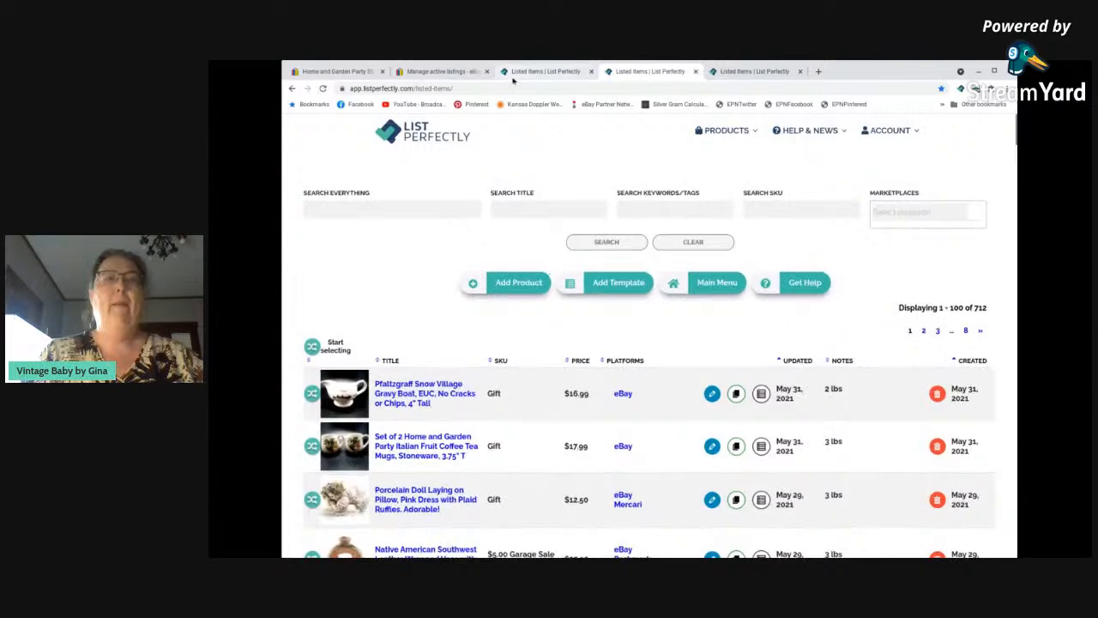
pyautogui.click(696, 73)
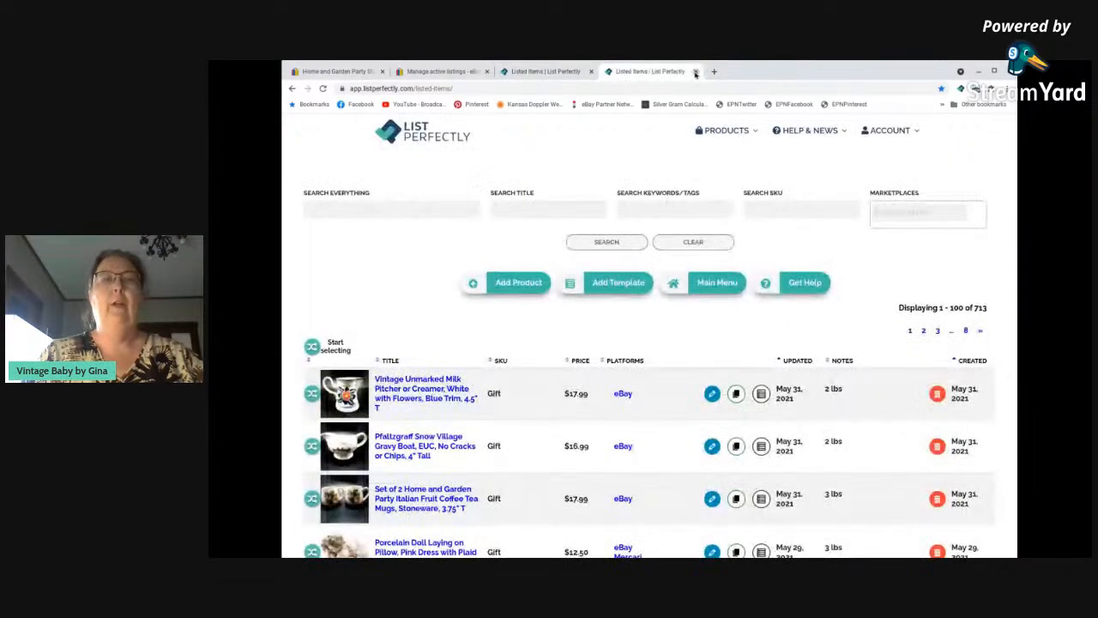
pyautogui.click(696, 73)
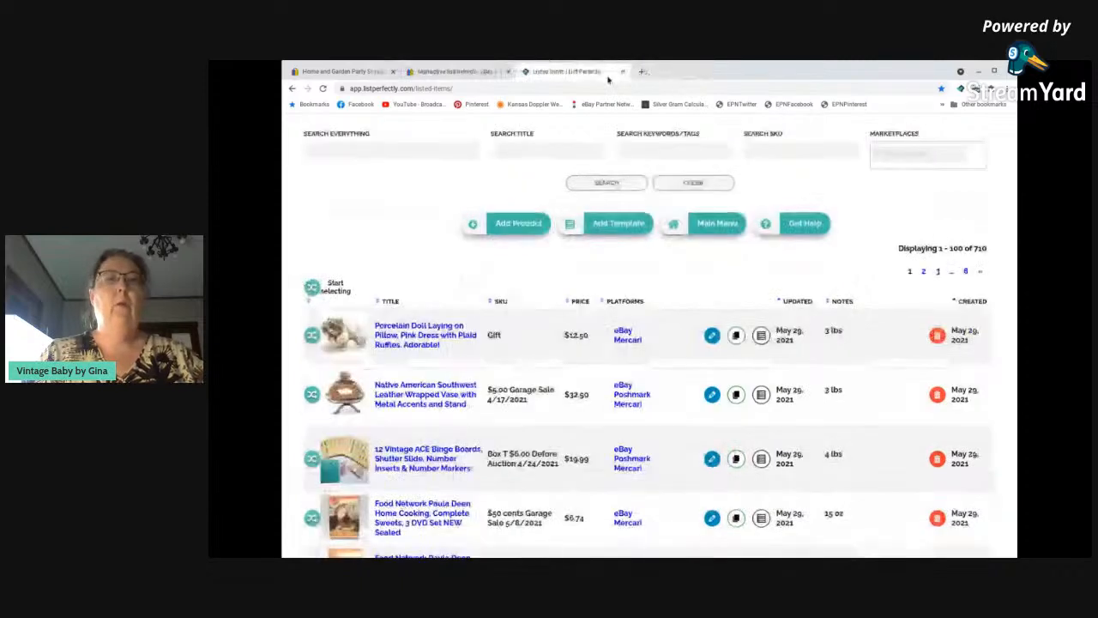
pyautogui.click(322, 89)
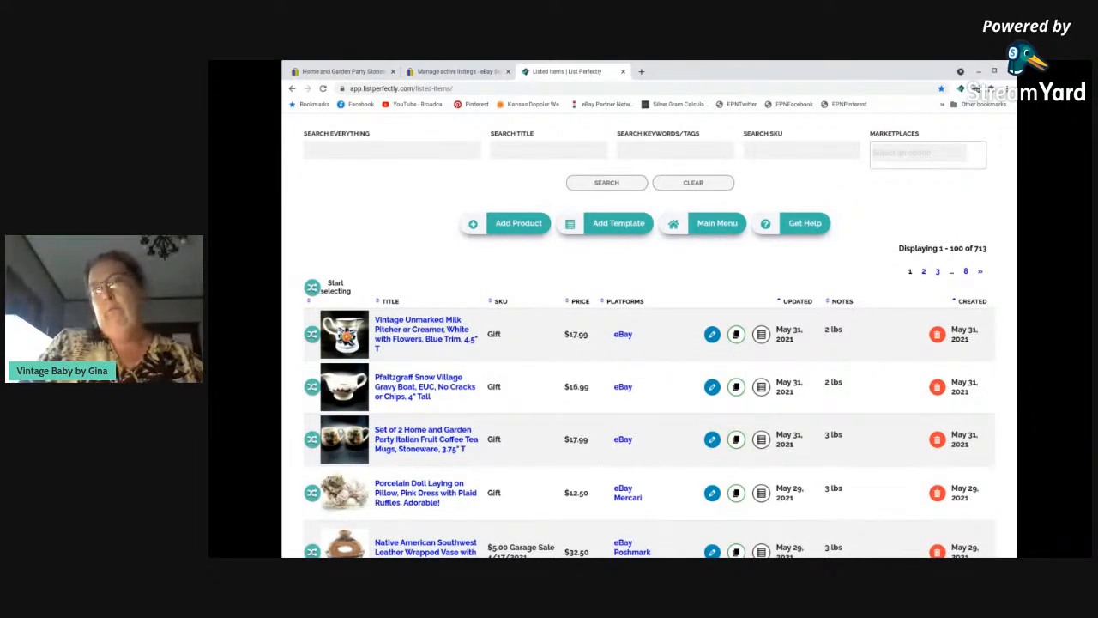
# Select the milk pitcher, gravy boat and Italian fruit mugs in the catalogue and finish the selection for crossposting.
pyautogui.scroll(-1, 421, 371)
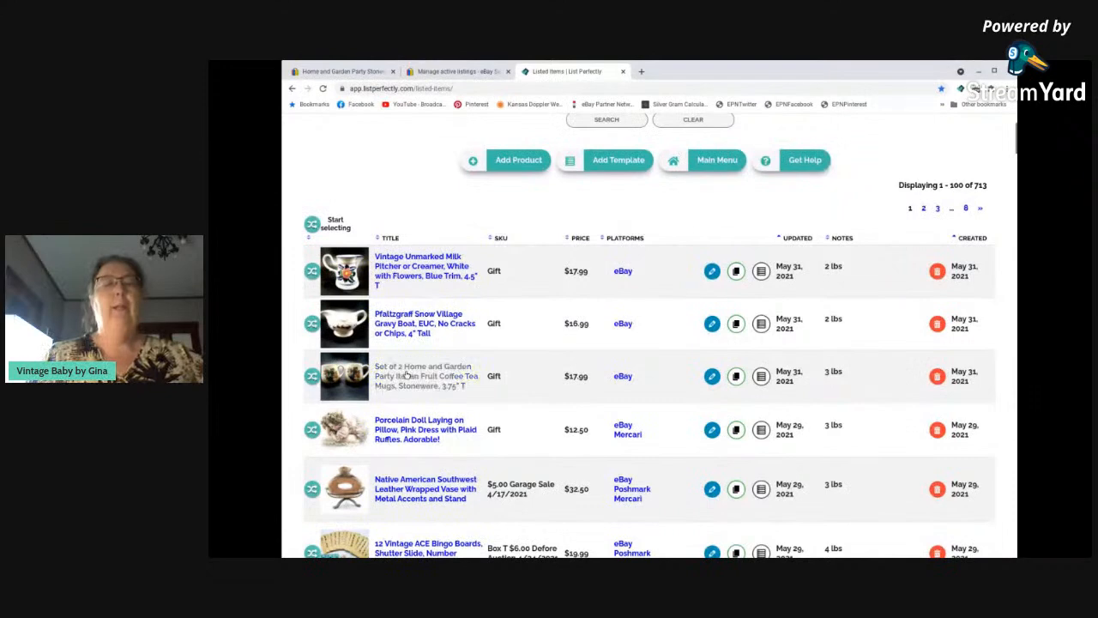
pyautogui.click(336, 224)
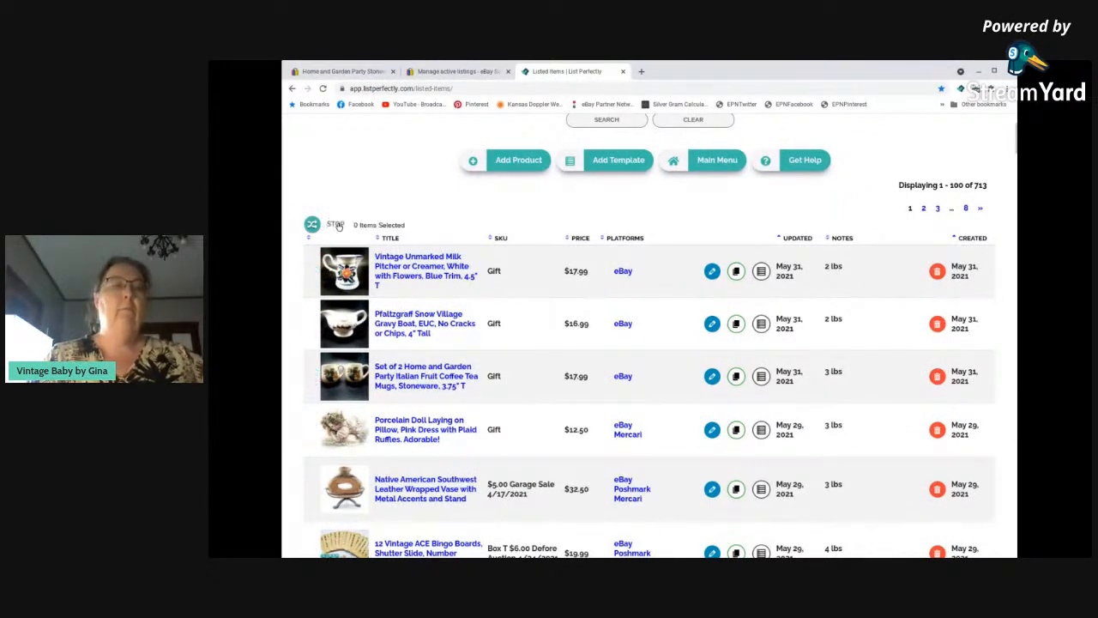
pyautogui.click(423, 277)
pyautogui.click(414, 345)
pyautogui.click(462, 370)
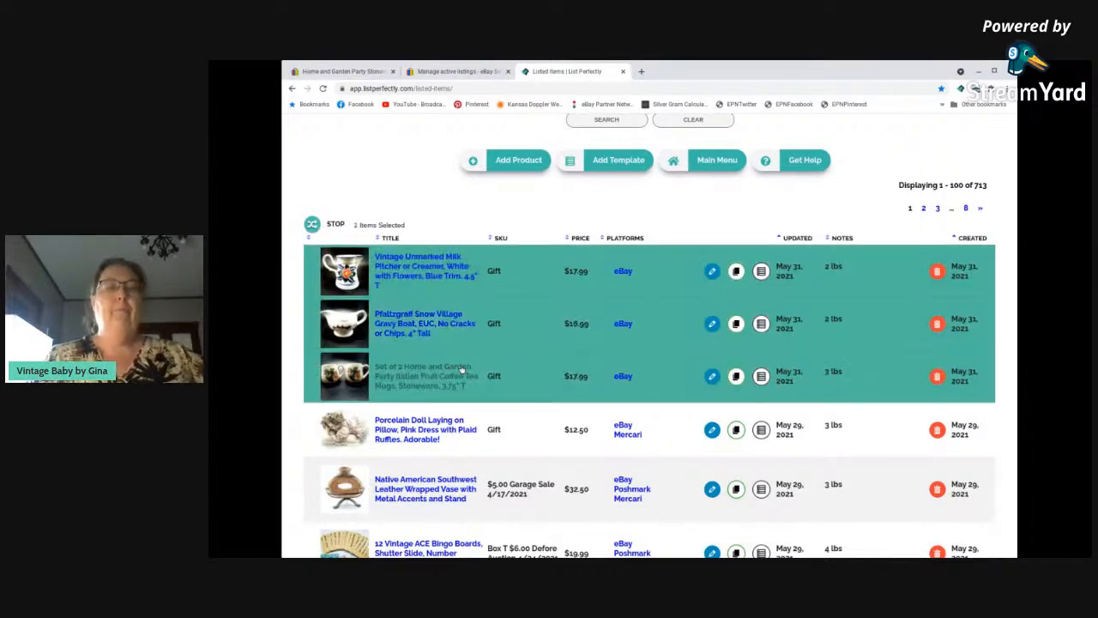
pyautogui.click(333, 227)
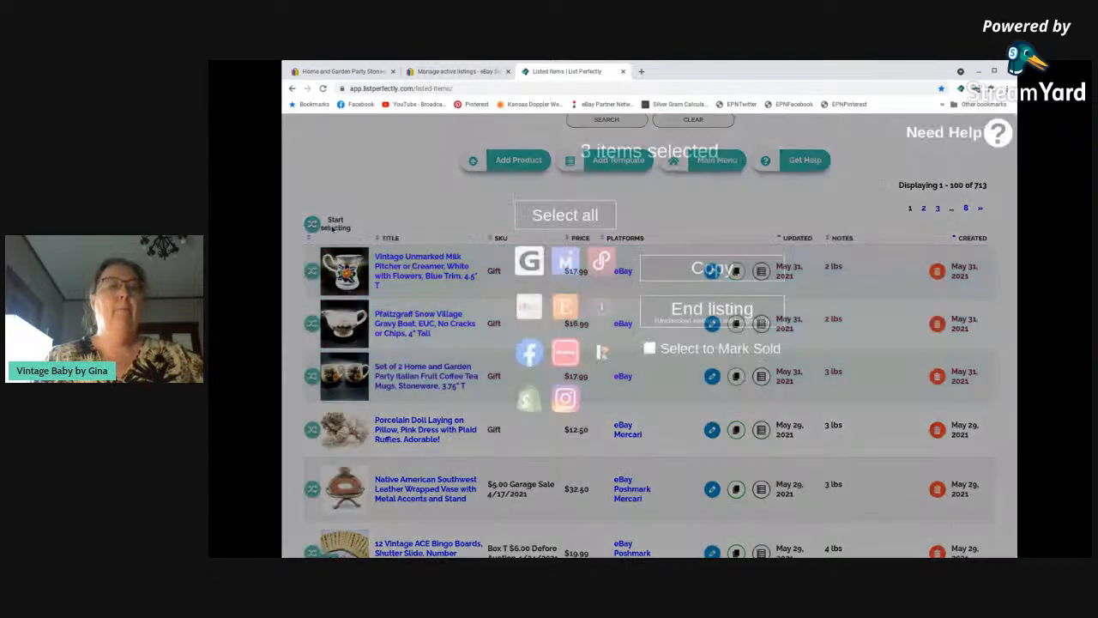
# Copy the three selected items to Mercari and Facebook.
pyautogui.click(566, 264)
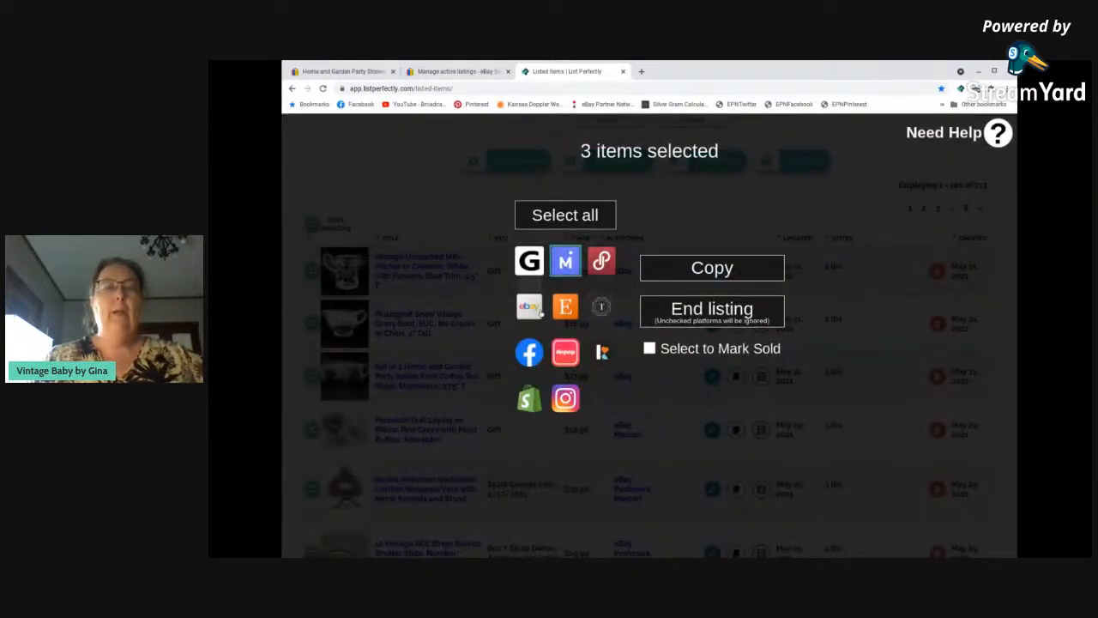
pyautogui.click(530, 353)
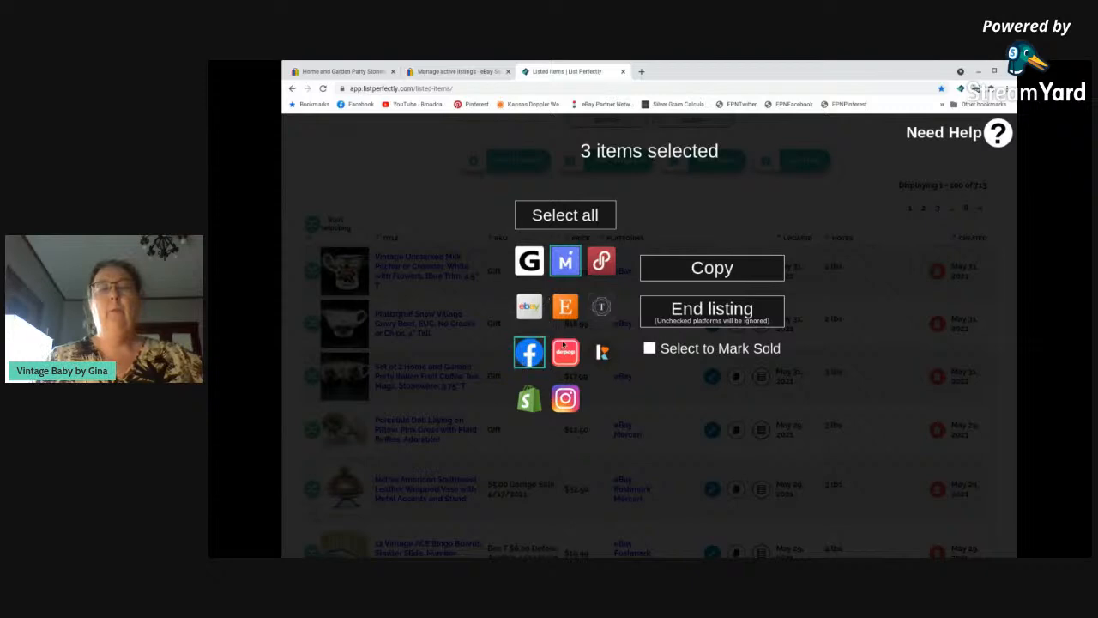
pyautogui.click(712, 269)
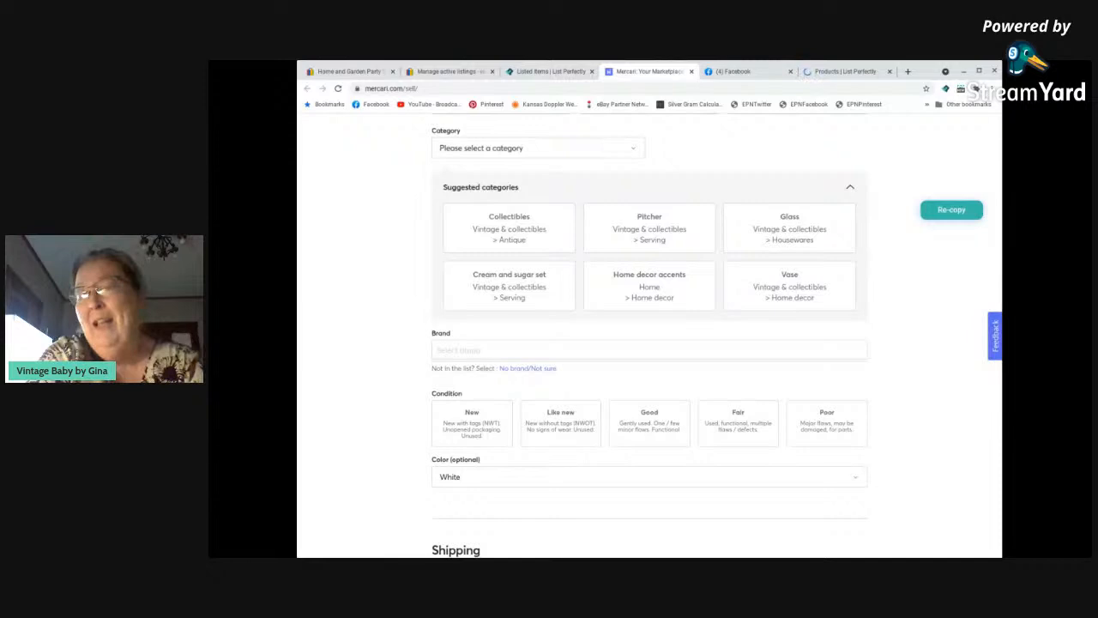
# Add the hashtags #MilkPitcher, #Creamer and #Vintage to the milk pitcher's Mercari listing.
pyautogui.scroll(5, 586, 277)
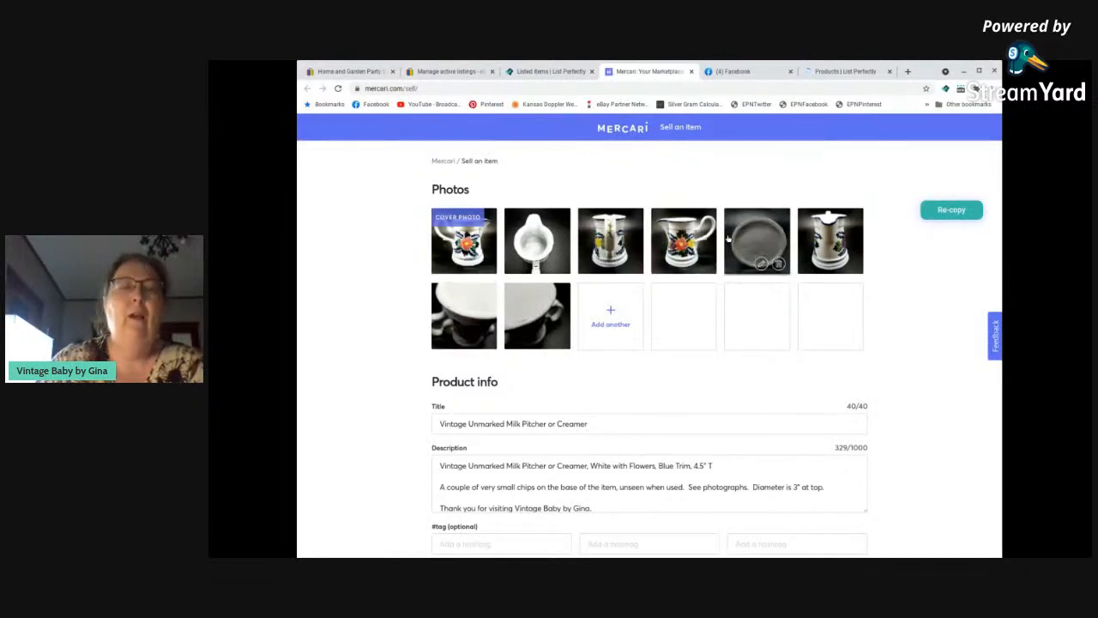
pyautogui.scroll(-2, 416, 318)
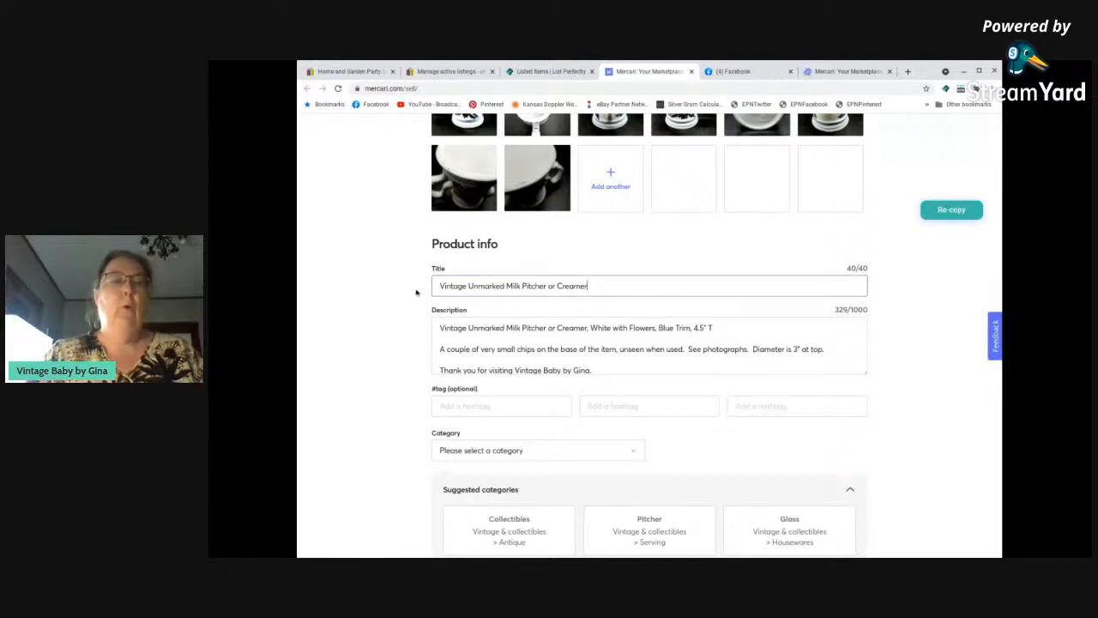
pyautogui.click(597, 285)
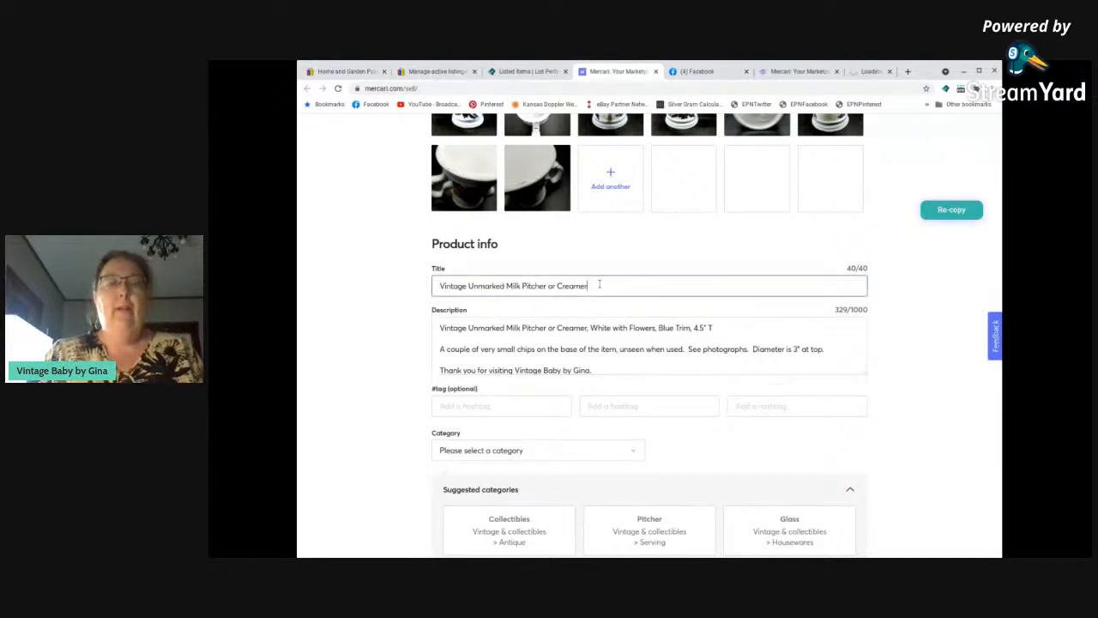
pyautogui.scroll(-1, 386, 368)
pyautogui.click(442, 369)
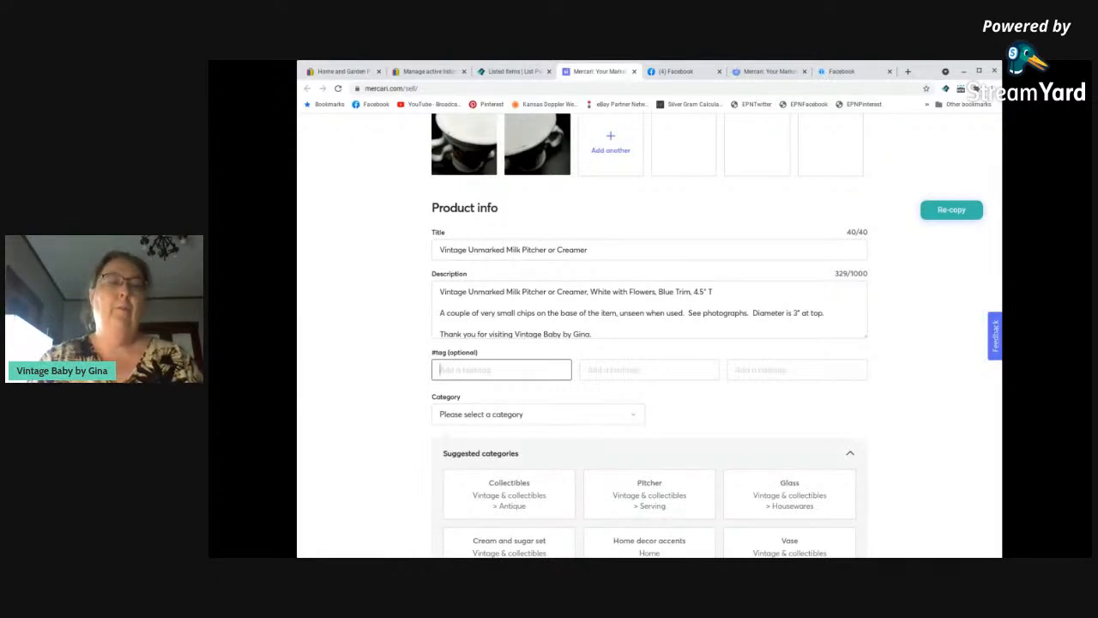
pyautogui.write('#MilkPitcher')
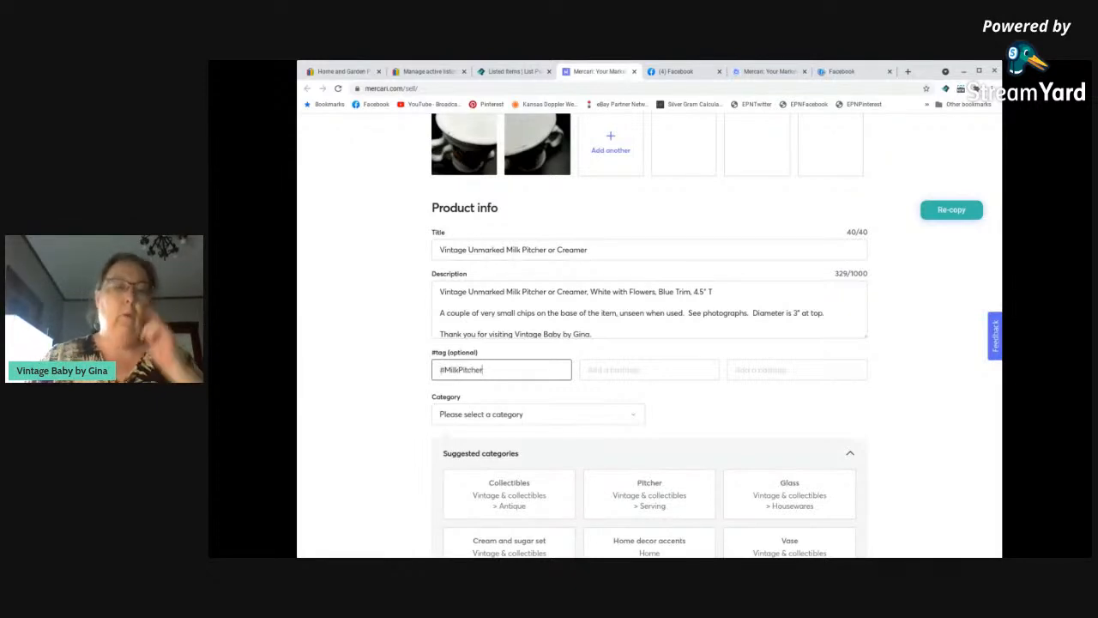
pyautogui.press('Tab')
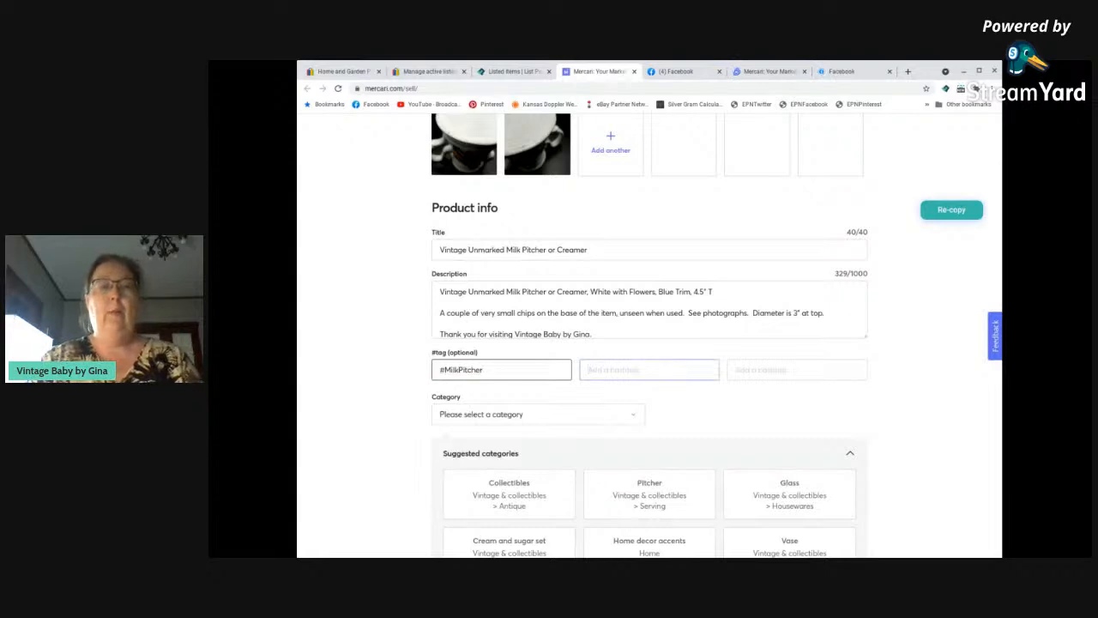
pyautogui.write('#Creamer')
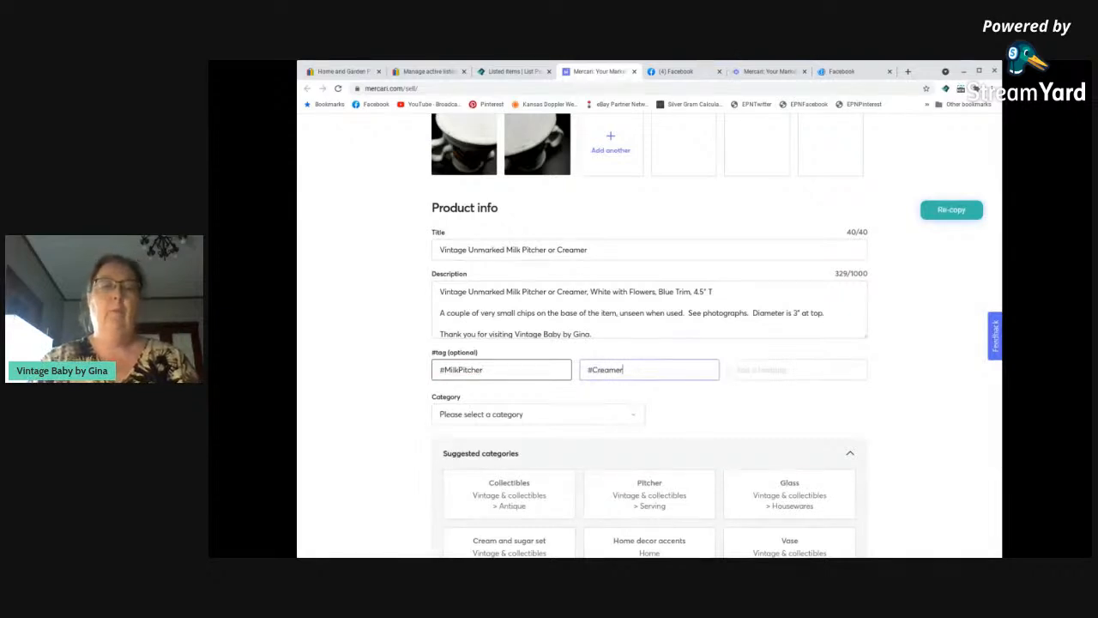
pyautogui.press('Tab')
pyautogui.write('#Vintage')
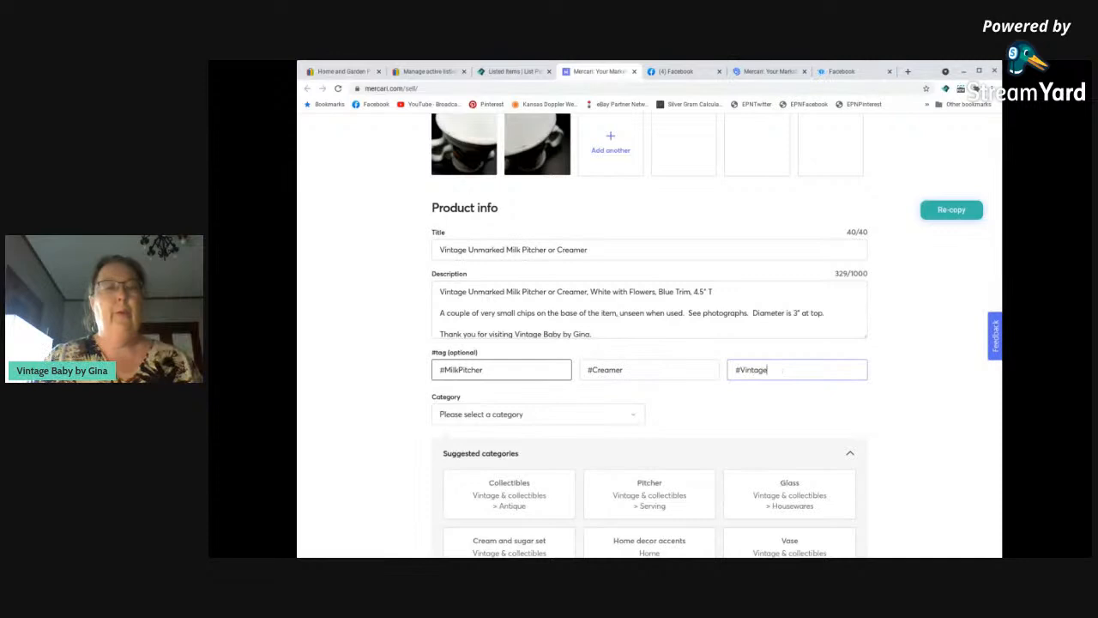
# Choose the suggested category Vintage & collectibles > Serving > Pitcher for the milk pitcher.
pyautogui.scroll(-1, 400, 397)
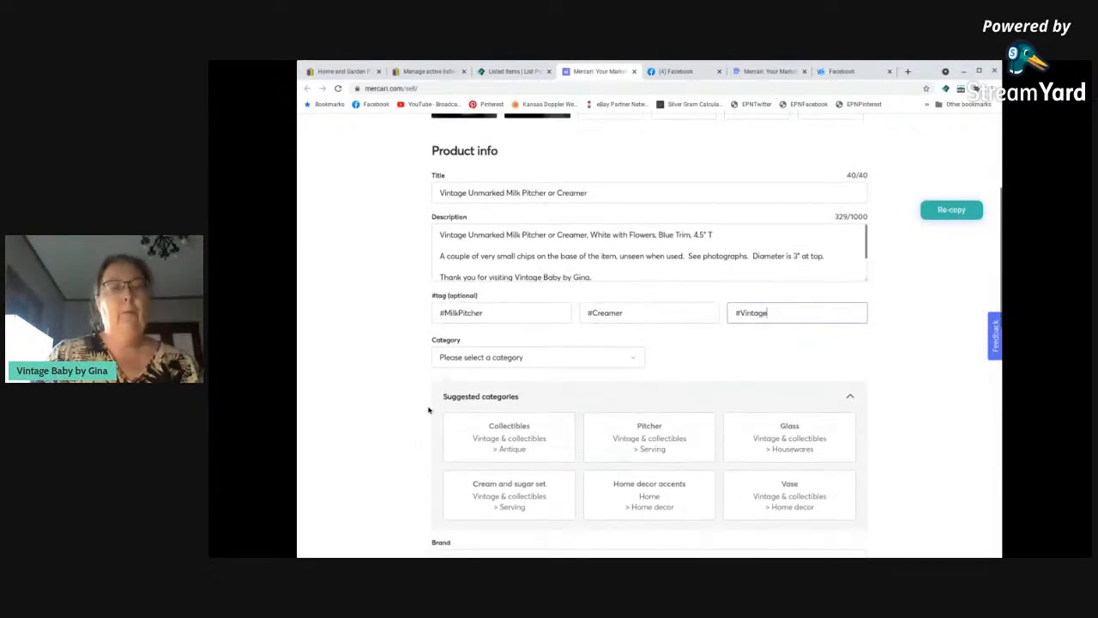
pyautogui.scroll(-1, 425, 411)
pyautogui.scroll(-1, 650, 372)
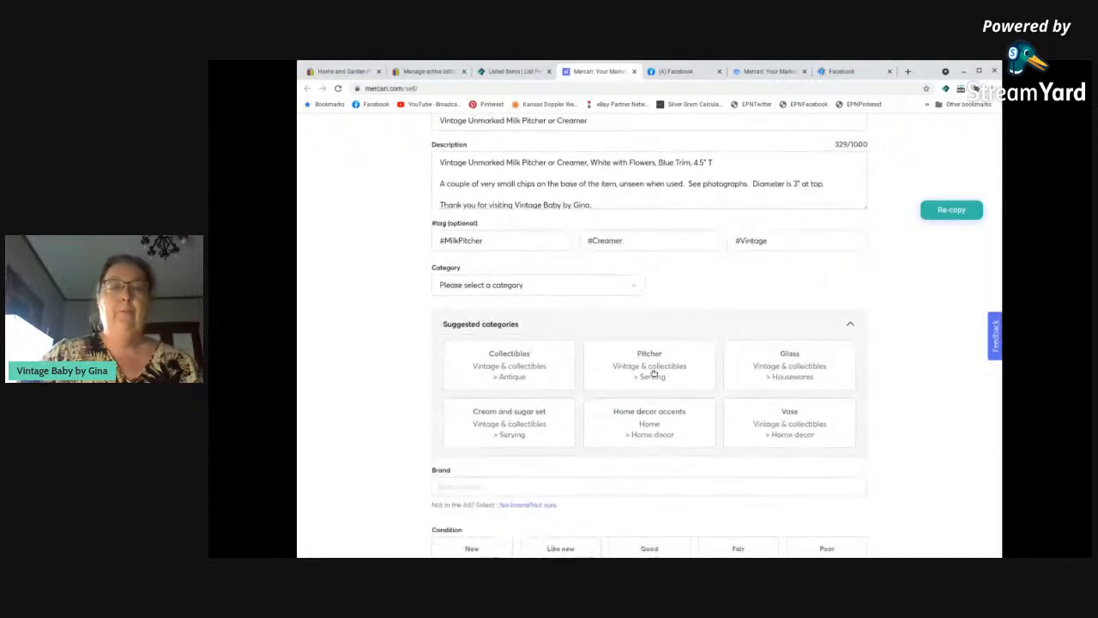
pyautogui.click(654, 372)
# Set the milk pitcher's condition to Good and its brand to No brand / Not sure.
pyautogui.scroll(-1, 370, 386)
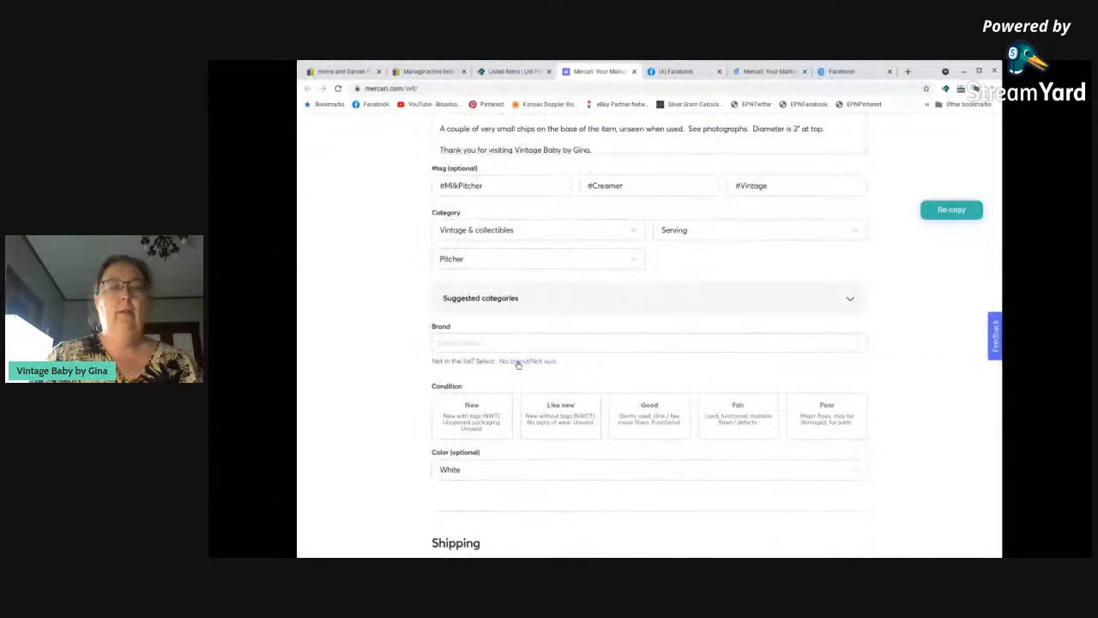
pyautogui.click(656, 487)
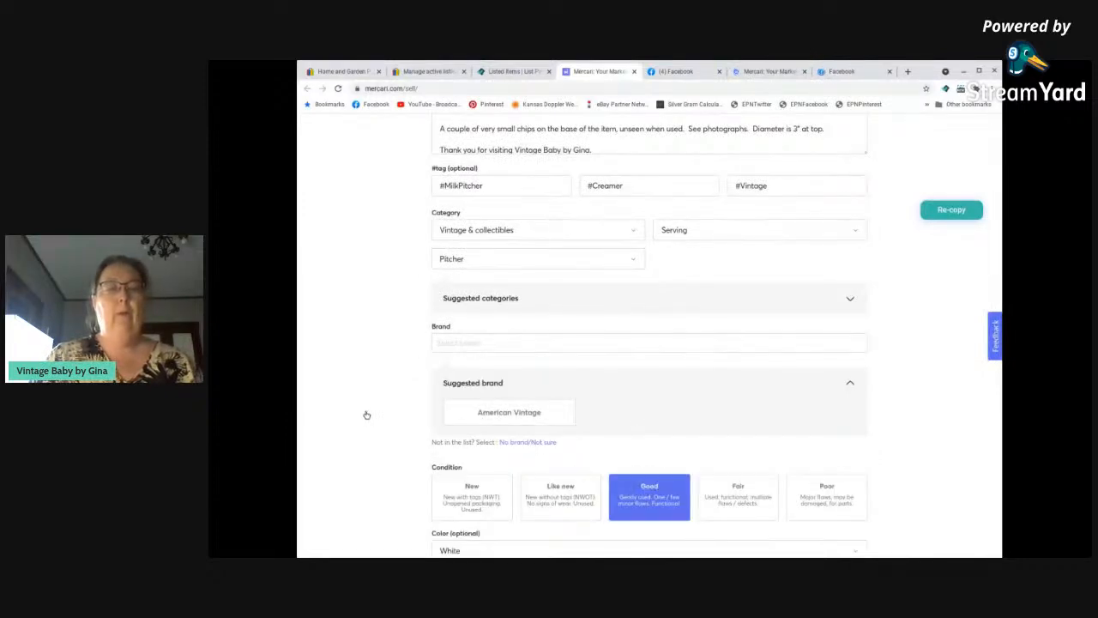
pyautogui.click(520, 444)
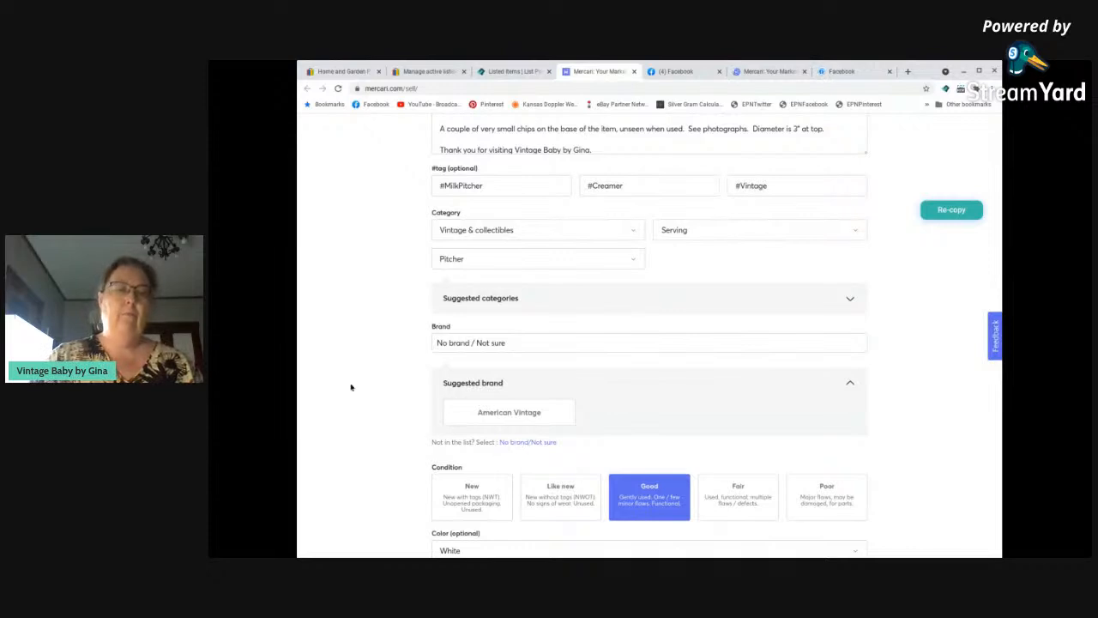
pyautogui.scroll(-5, 352, 385)
pyautogui.scroll(-3, 352, 385)
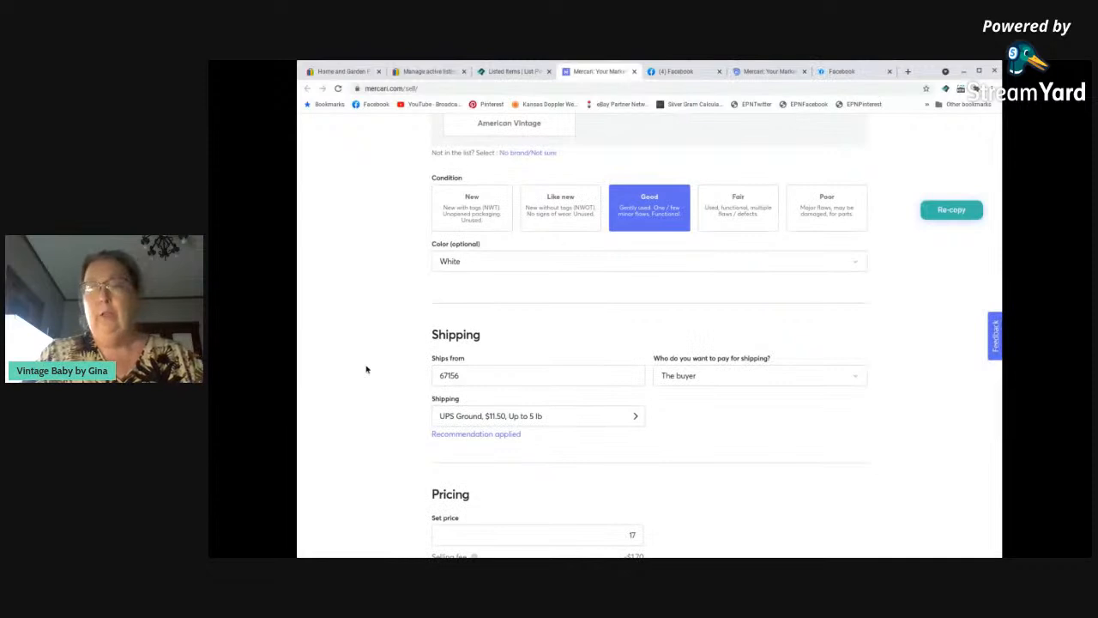
pyautogui.click(579, 418)
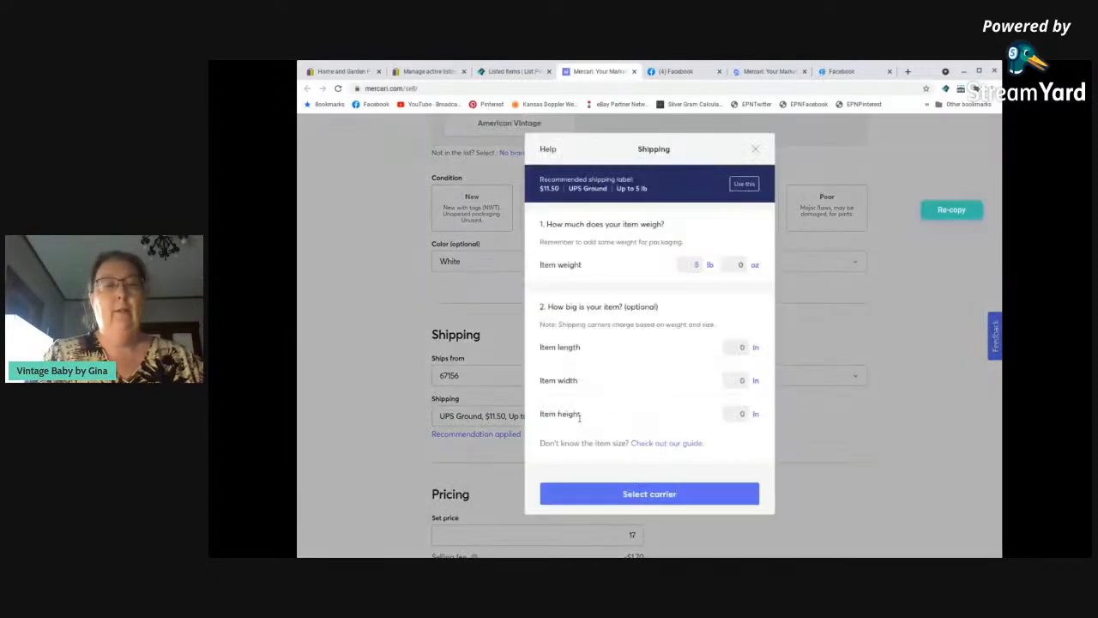
pyautogui.click(692, 265)
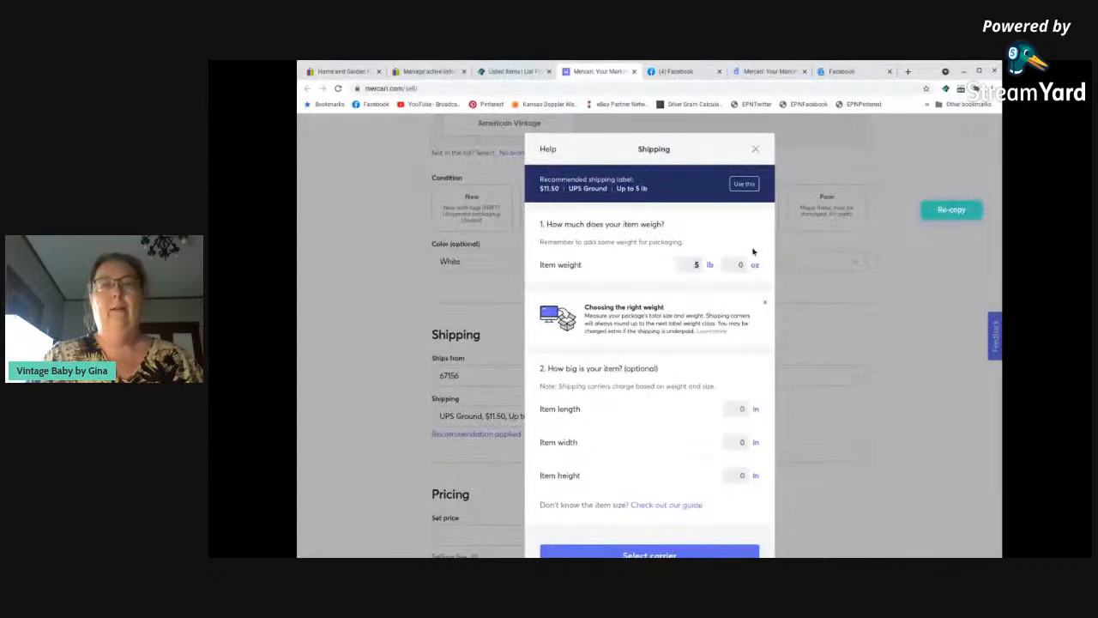
pyautogui.click(756, 150)
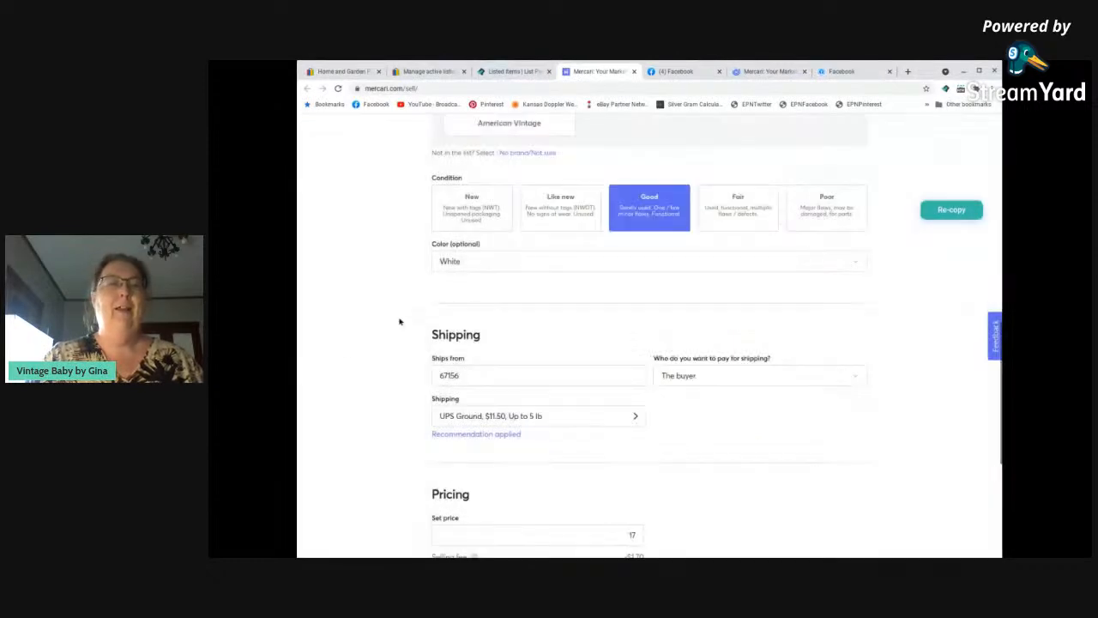
# Set the milk pitcher's shipping weight to 2 lb and save USPS Priority Mail at $12.00 as the carrier.
pyautogui.scroll(10, 364, 346)
pyautogui.scroll(-10, 365, 346)
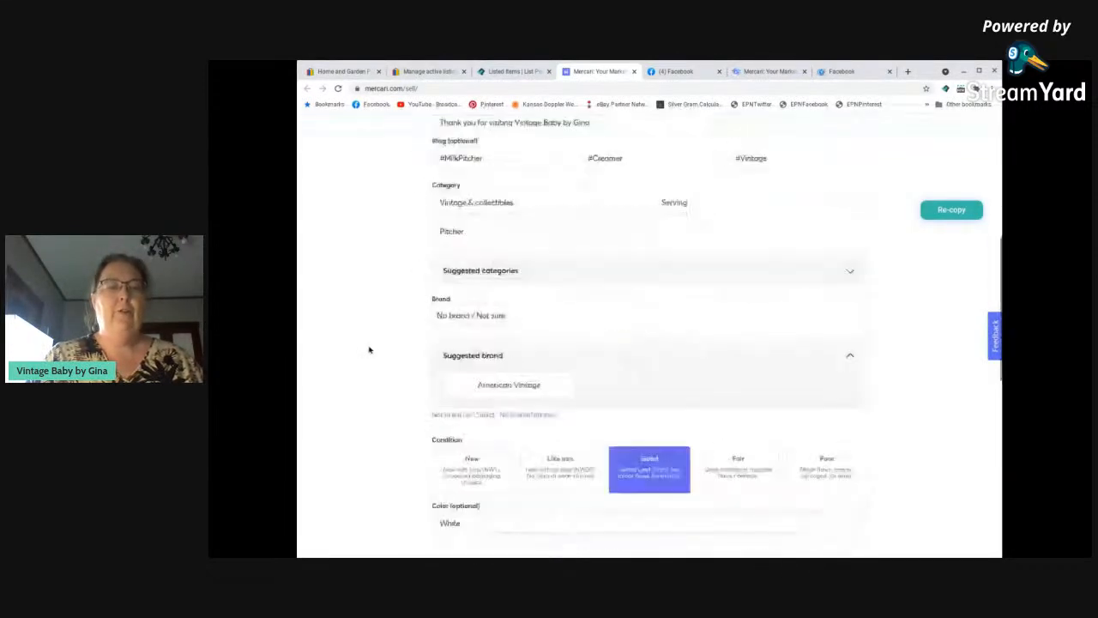
pyautogui.scroll(-2, 517, 408)
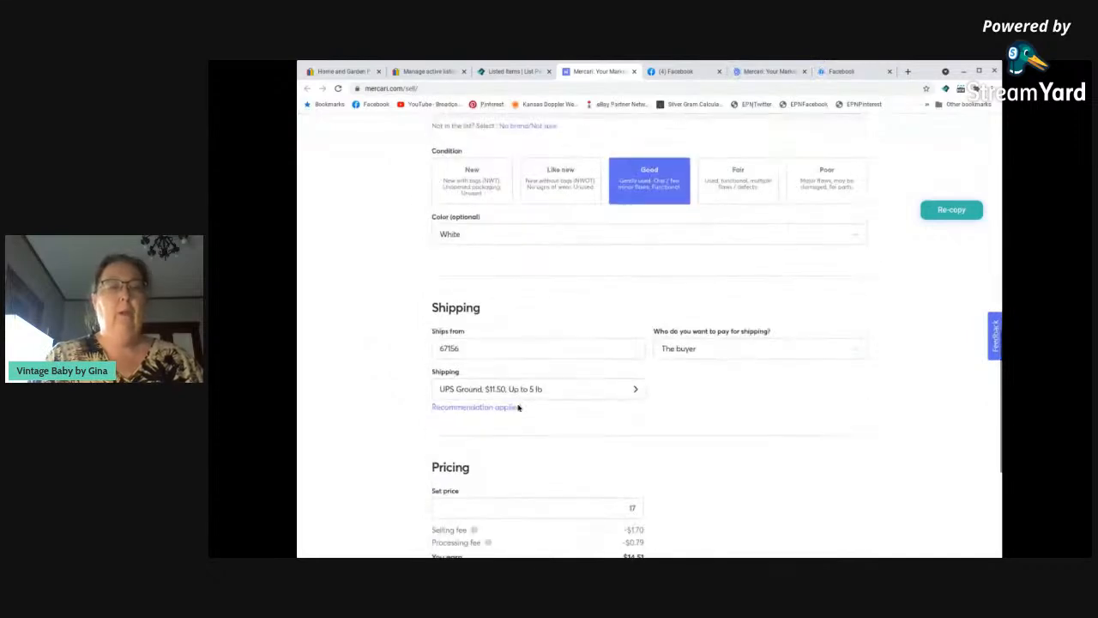
pyautogui.click(566, 390)
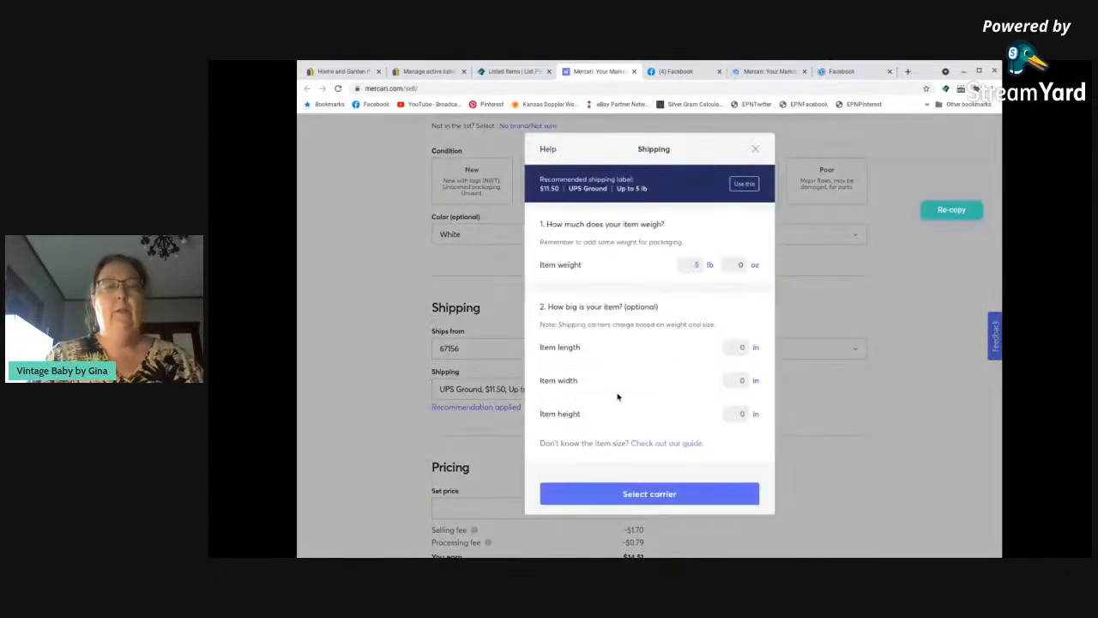
pyautogui.click(696, 265)
pyautogui.write('2')
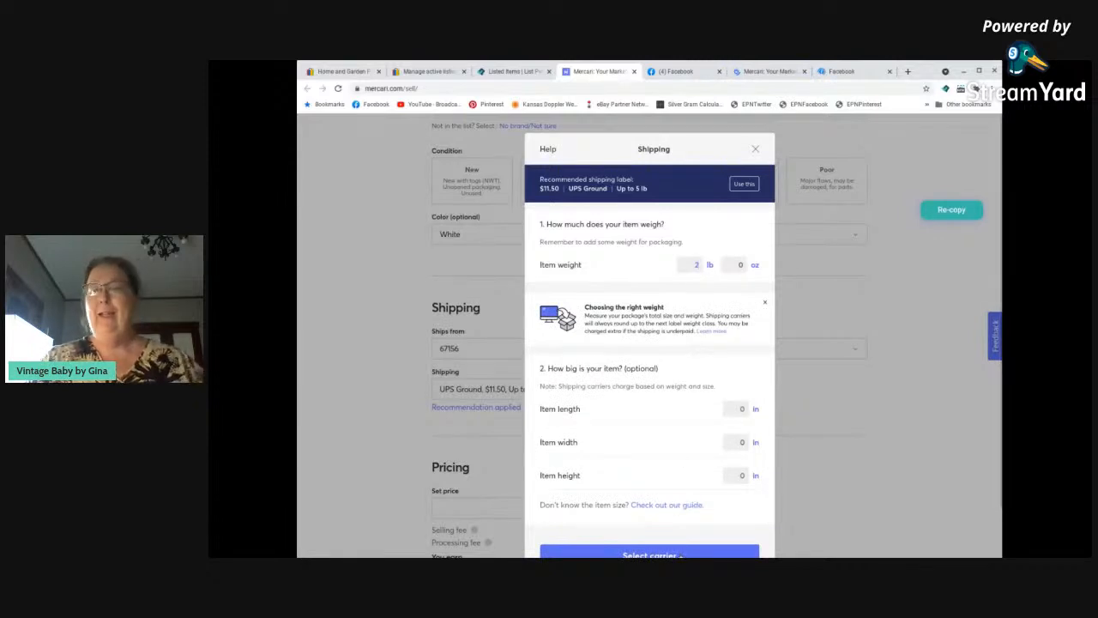
pyautogui.click(650, 553)
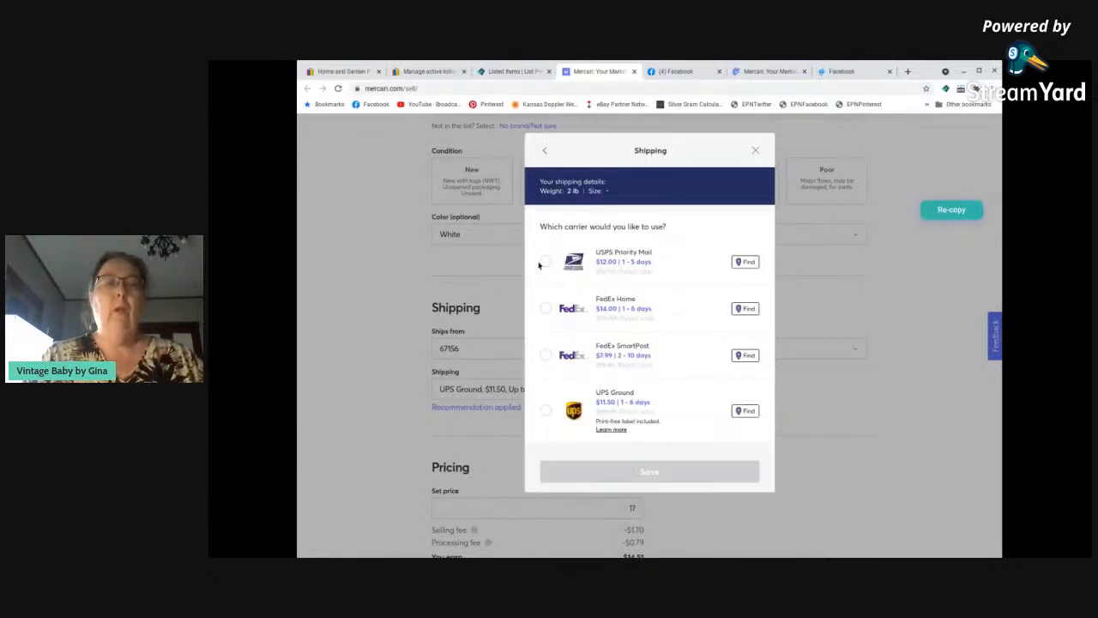
pyautogui.click(544, 262)
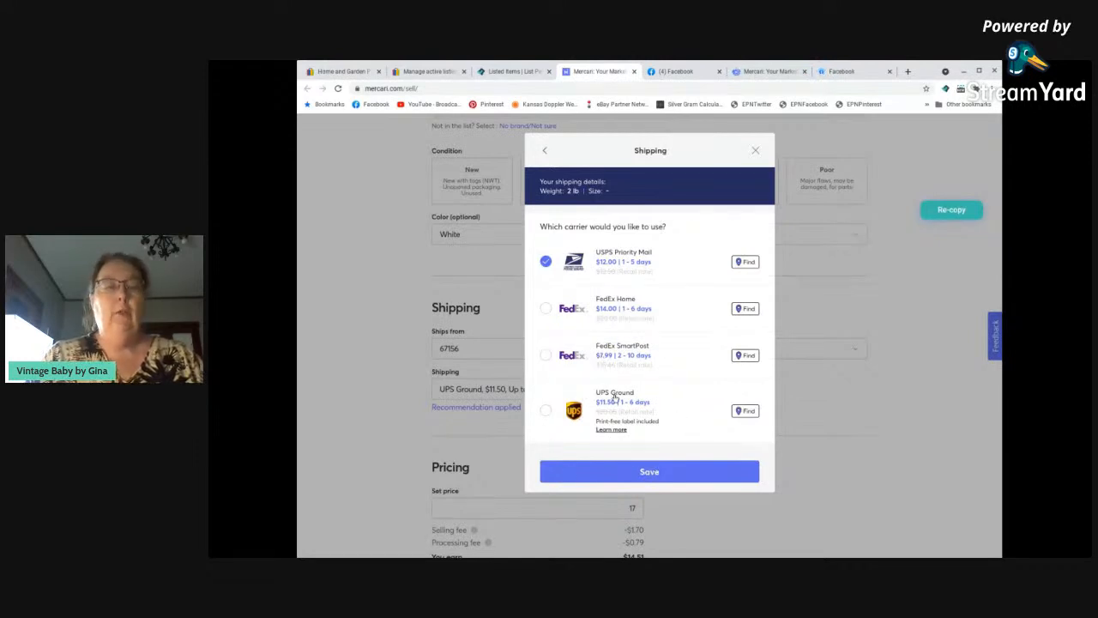
pyautogui.click(659, 472)
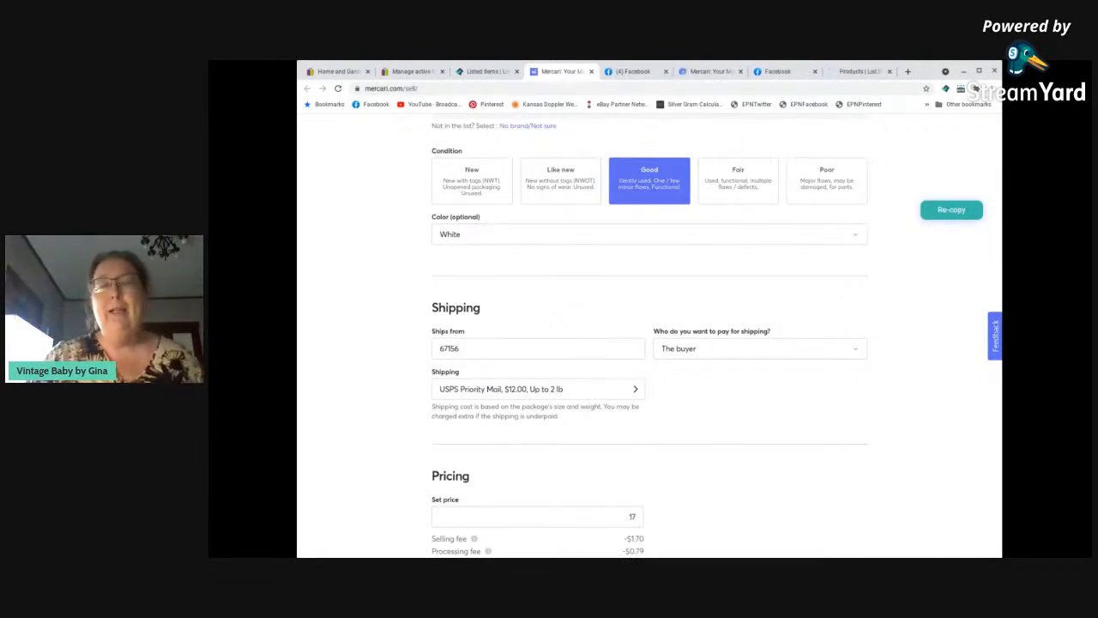
# Set the milk pitcher's Mercari price to $18.
pyautogui.scroll(-2, 605, 404)
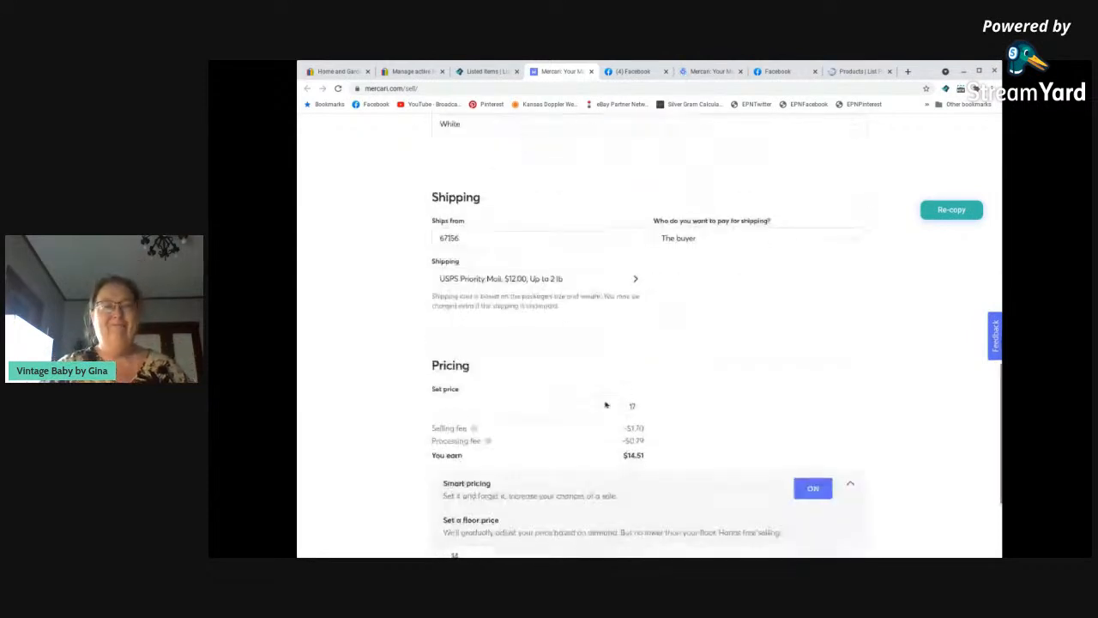
pyautogui.scroll(-1, 605, 405)
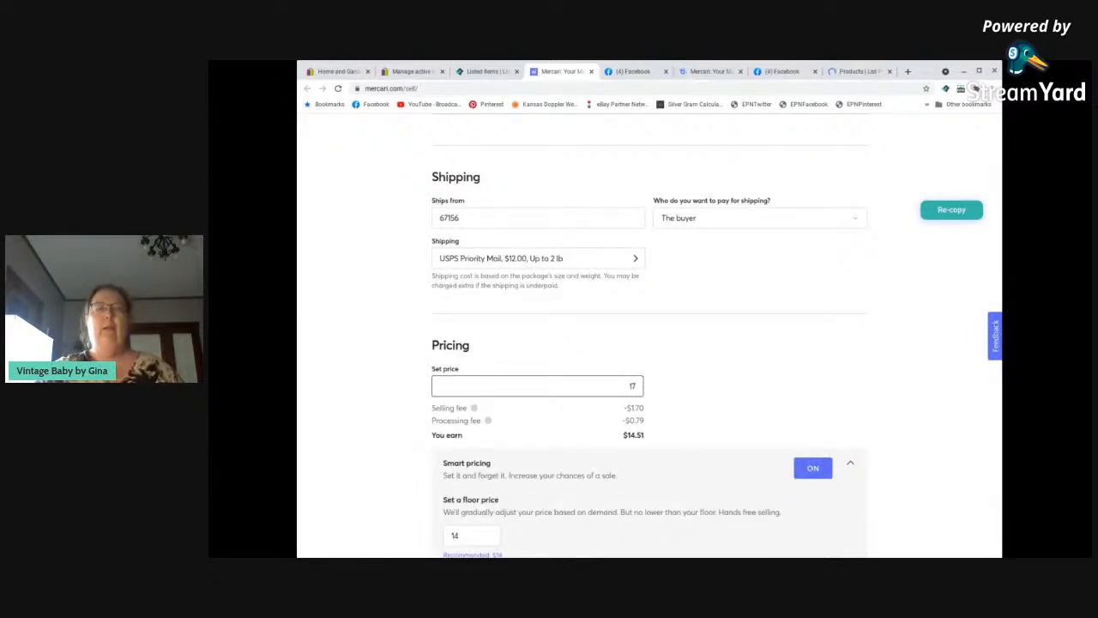
pyautogui.doubleClick(635, 385)
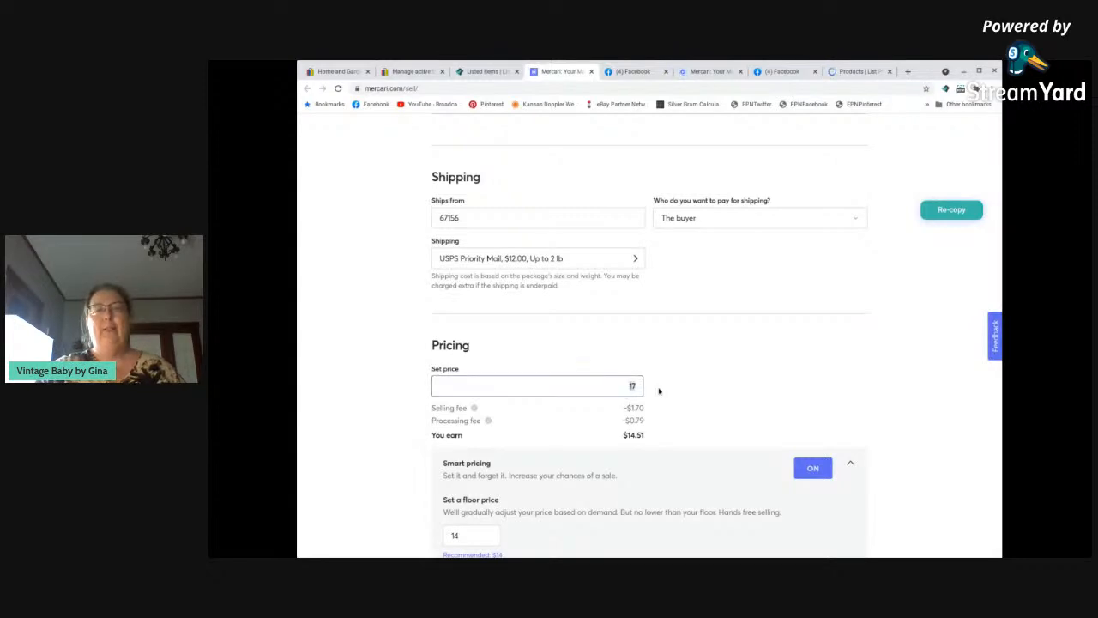
pyautogui.write('18')
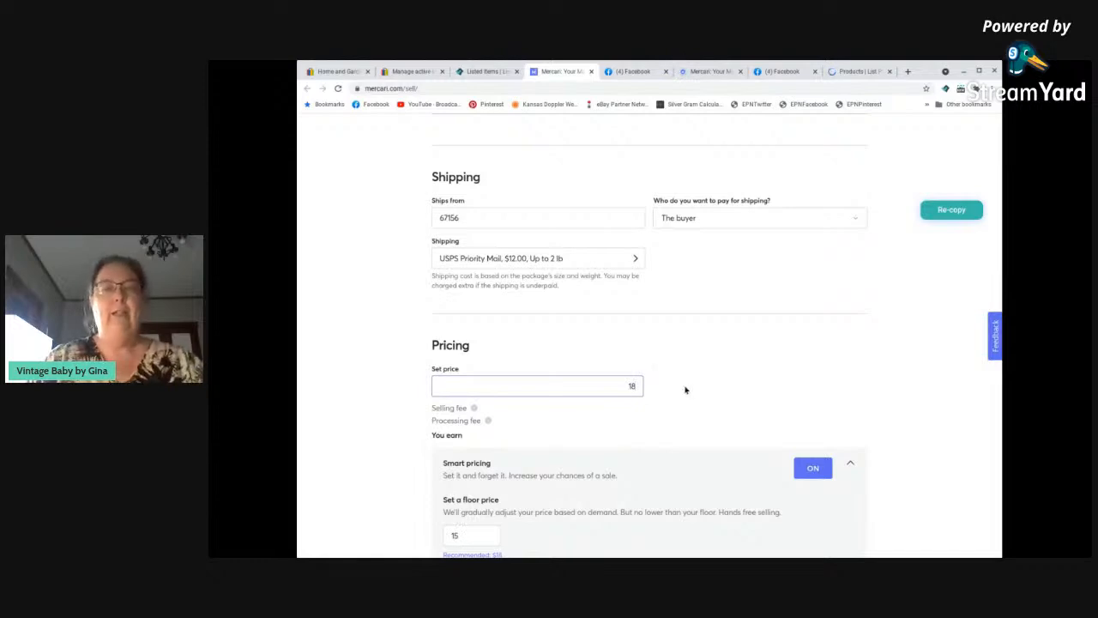
# Turn off Smart pricing and submit the milk pitcher listing on Mercari.
pyautogui.click(817, 471)
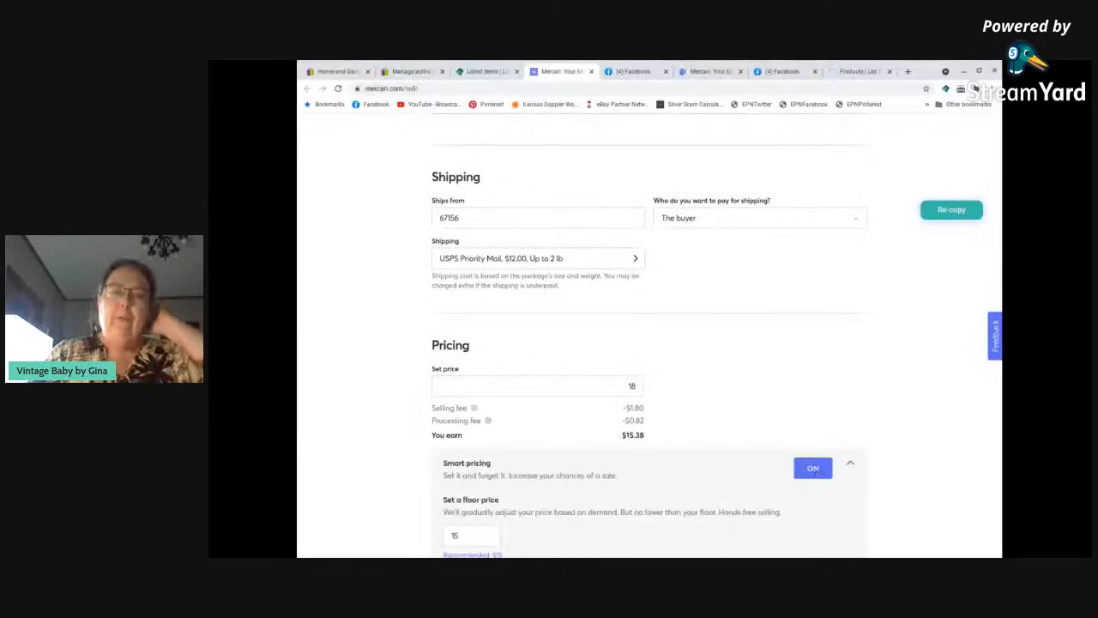
pyautogui.click(794, 469)
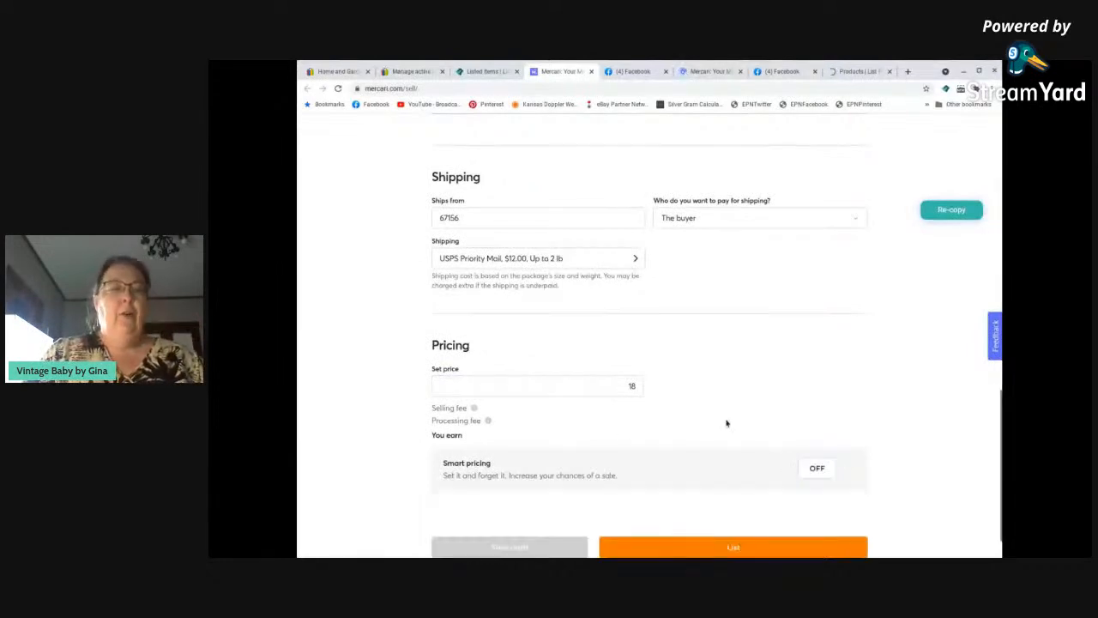
pyautogui.scroll(-1, 722, 419)
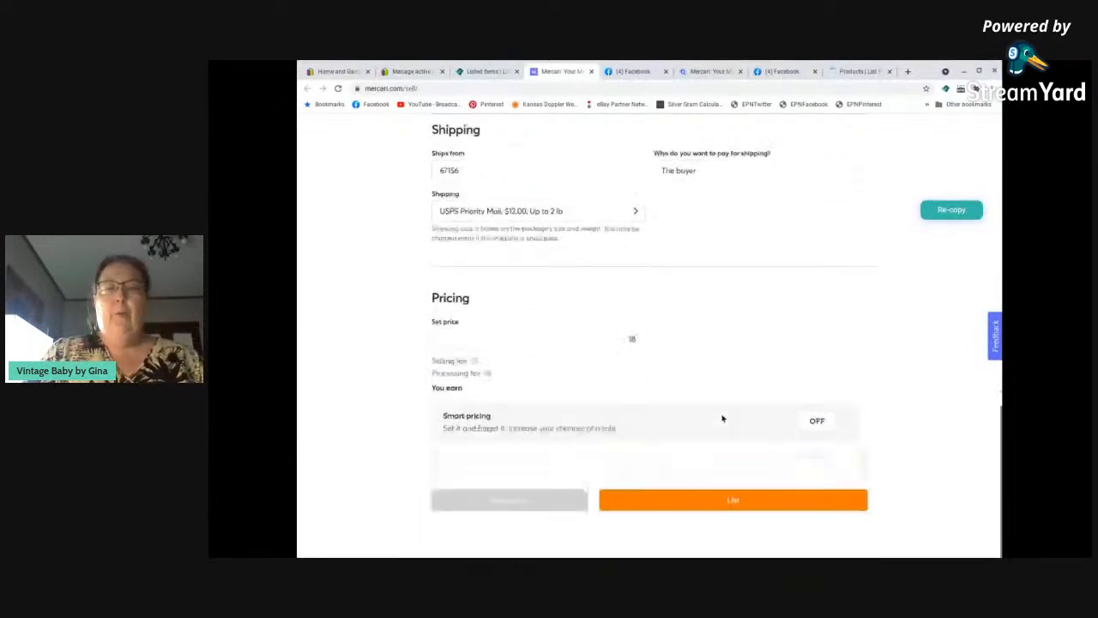
pyautogui.click(723, 504)
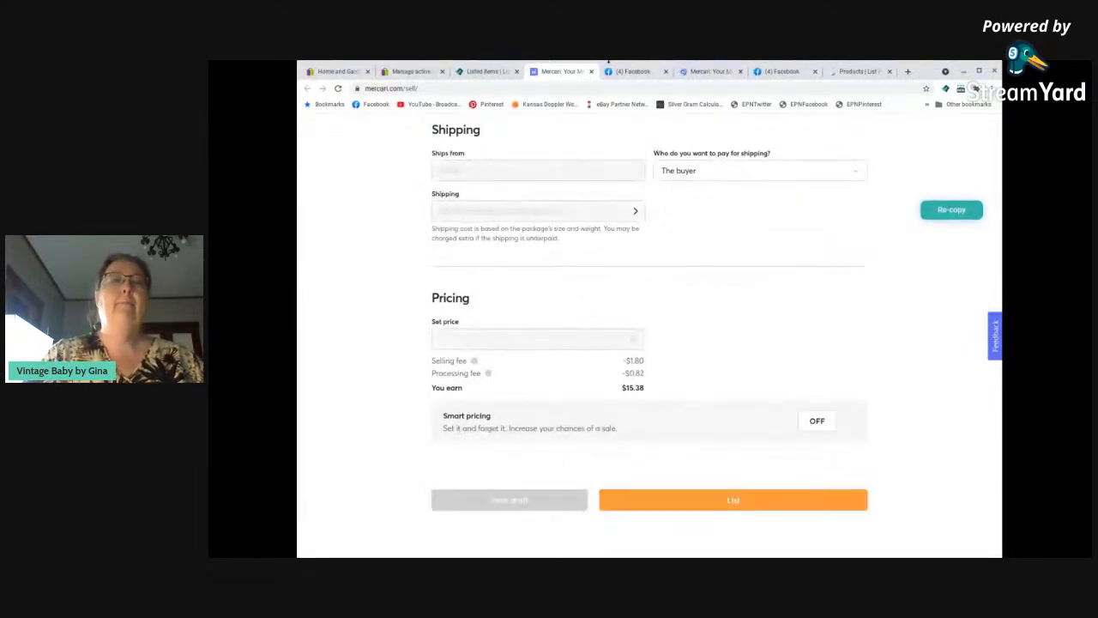
# Look over the published milk pitcher listing on Mercari and close its page.
pyautogui.click(627, 73)
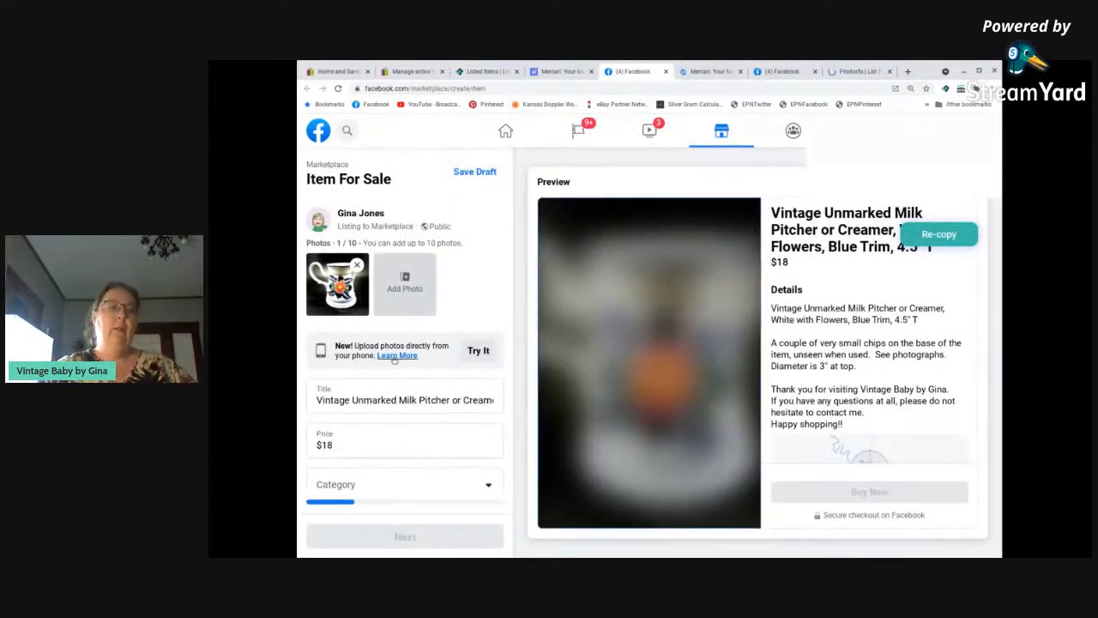
pyautogui.click(555, 73)
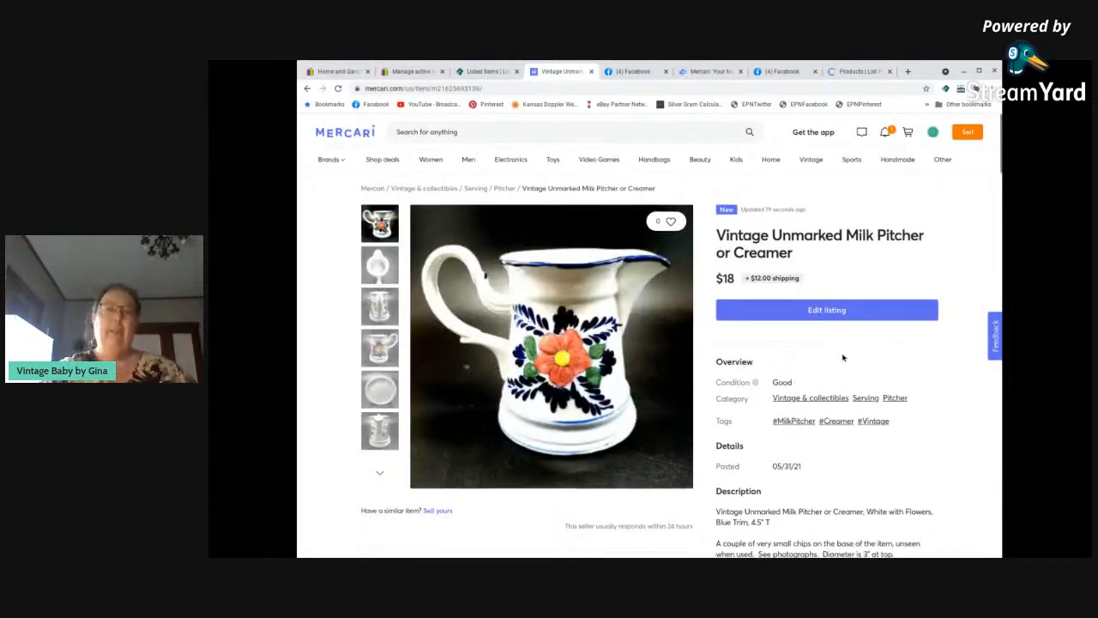
pyautogui.scroll(-2, 843, 360)
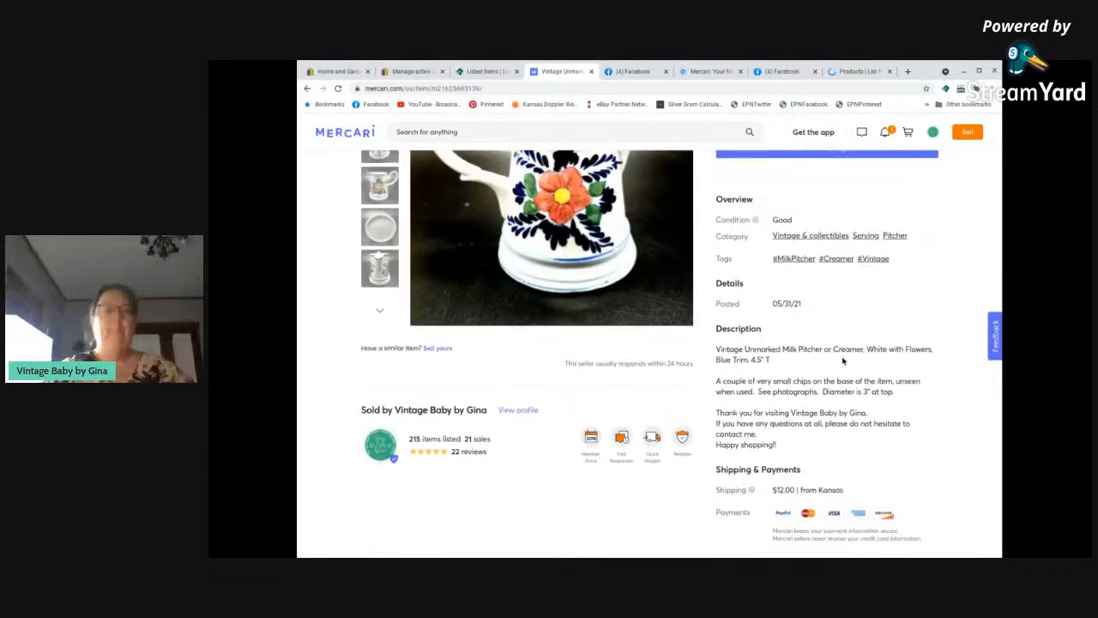
pyautogui.scroll(-3, 843, 361)
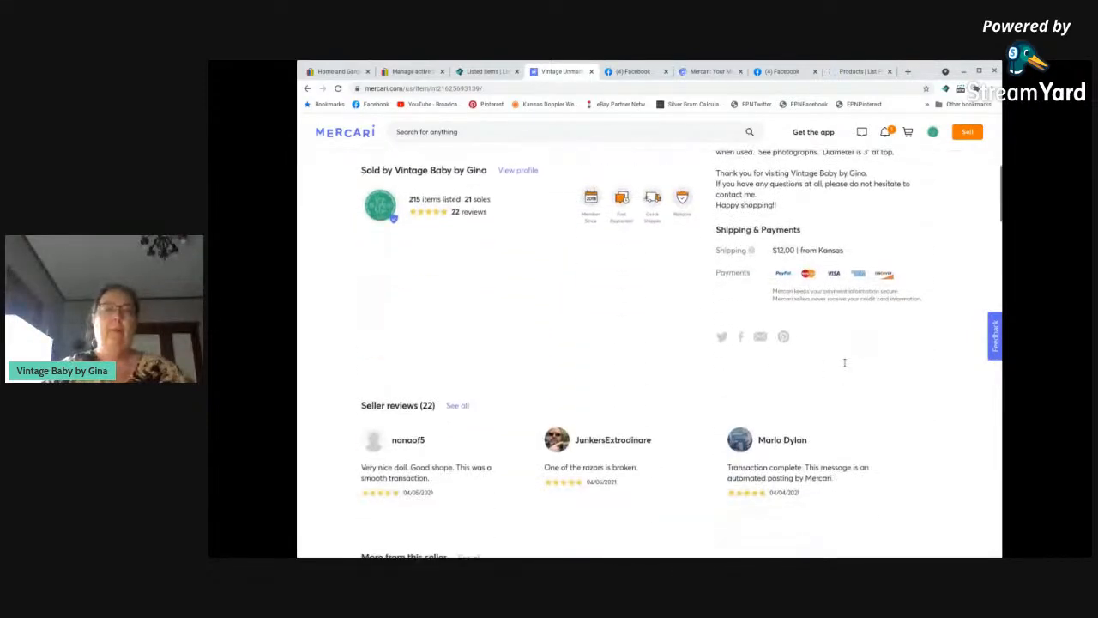
pyautogui.scroll(-3, 844, 362)
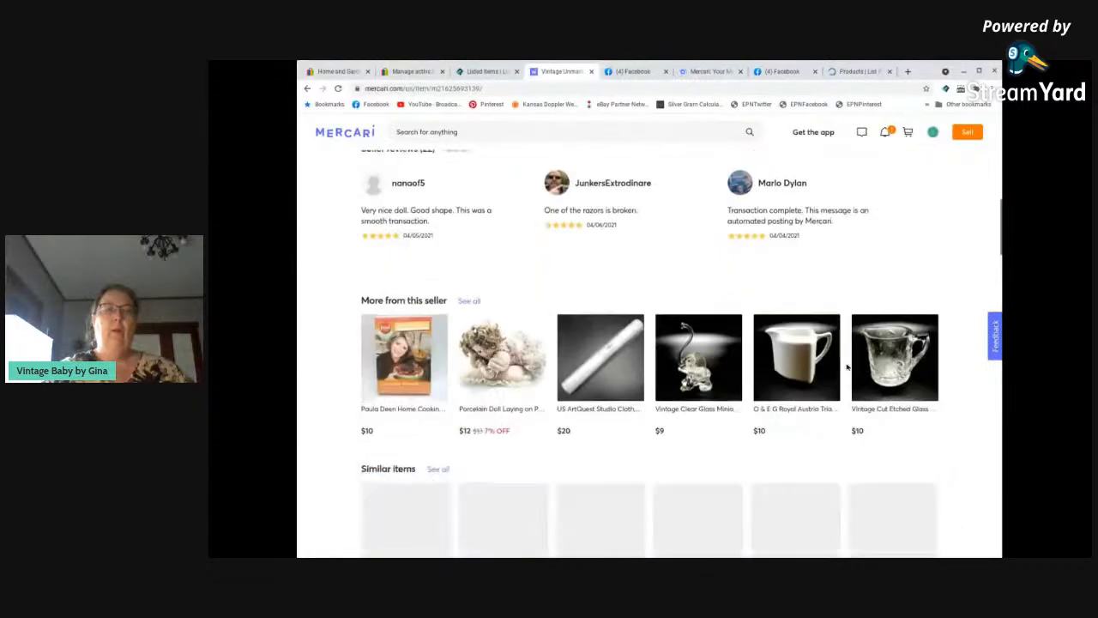
pyautogui.scroll(-3, 847, 367)
pyautogui.scroll(10, 847, 367)
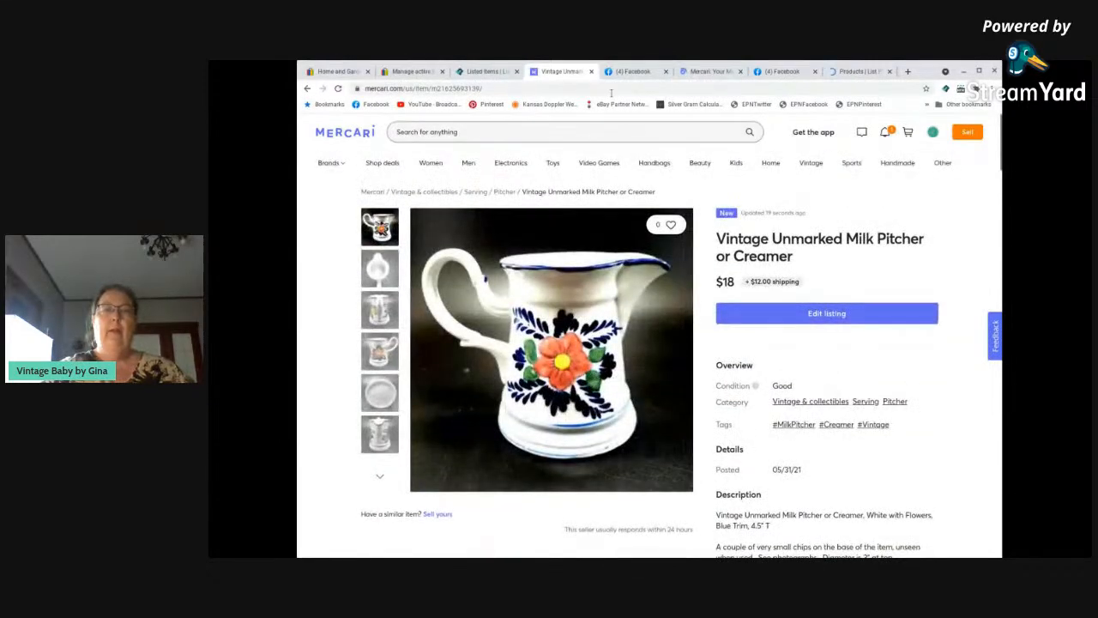
pyautogui.click(592, 72)
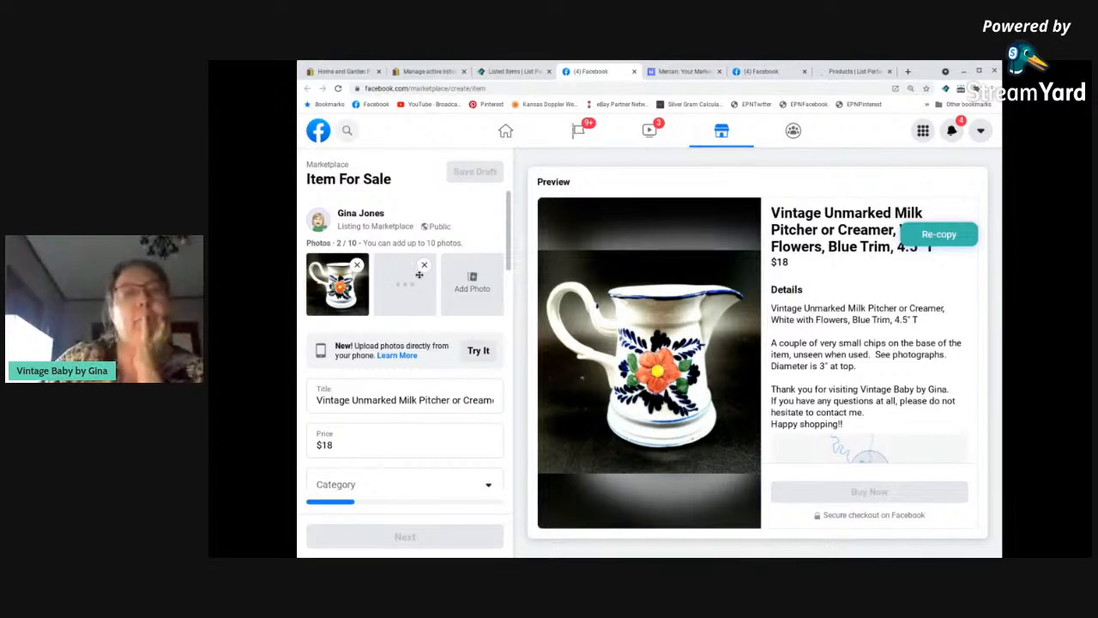
# Bring up the Mercari form for the Pfaltzgraff Snow Village Gravy Boat and fill in its description.
pyautogui.click(685, 72)
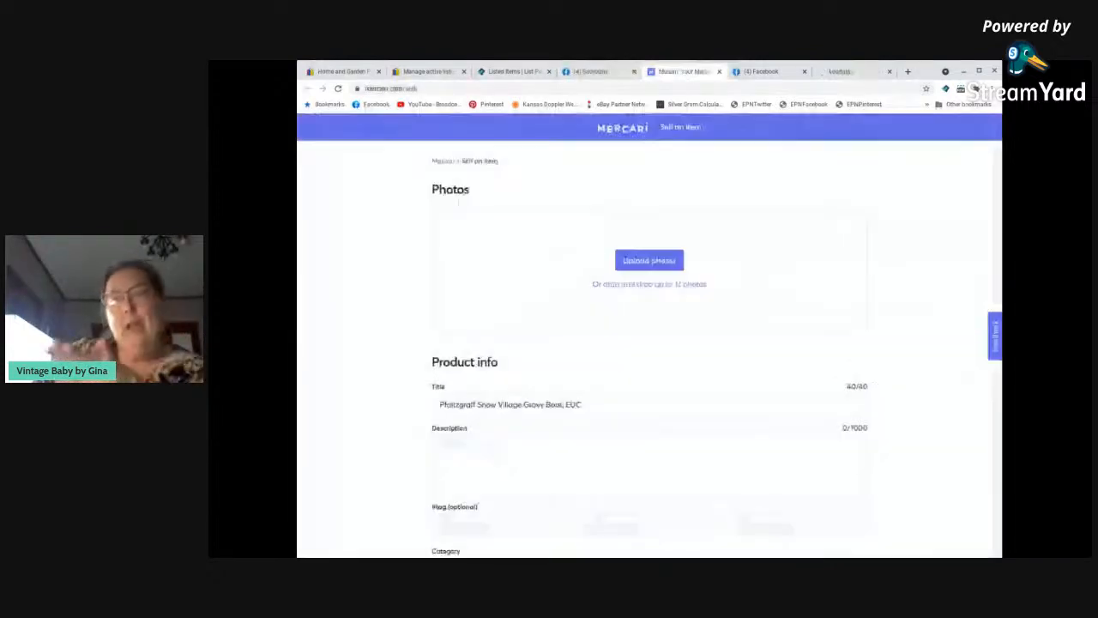
pyautogui.hotkey('ctrl', 'v')
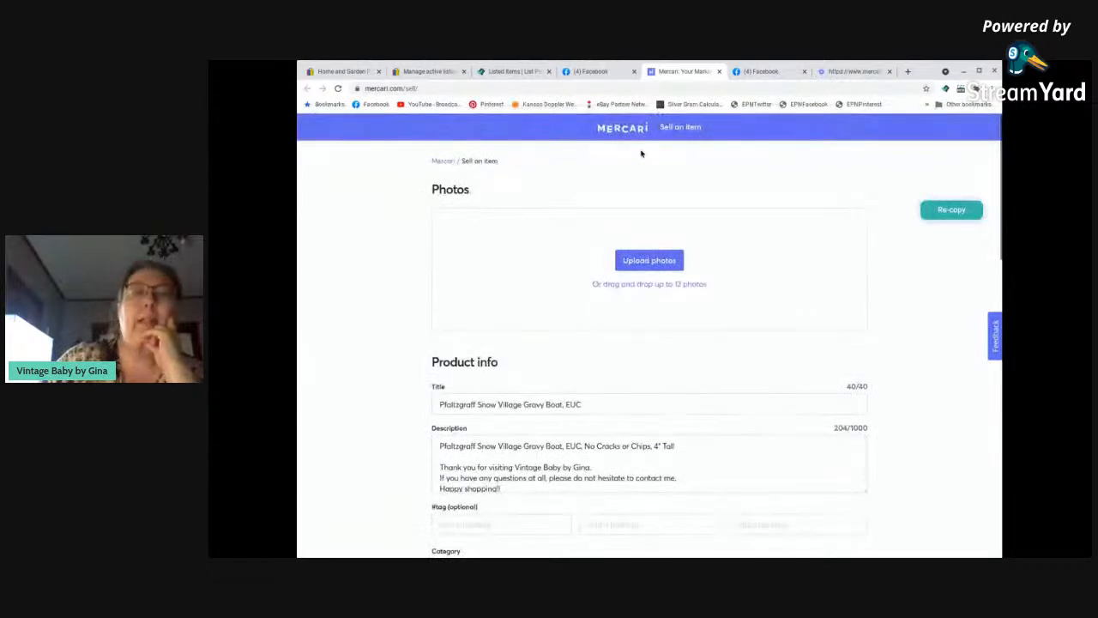
# Return to the milk pitcher's Facebook Marketplace form and set the category to Pitchers and the condition to Used - Good.
pyautogui.click(600, 72)
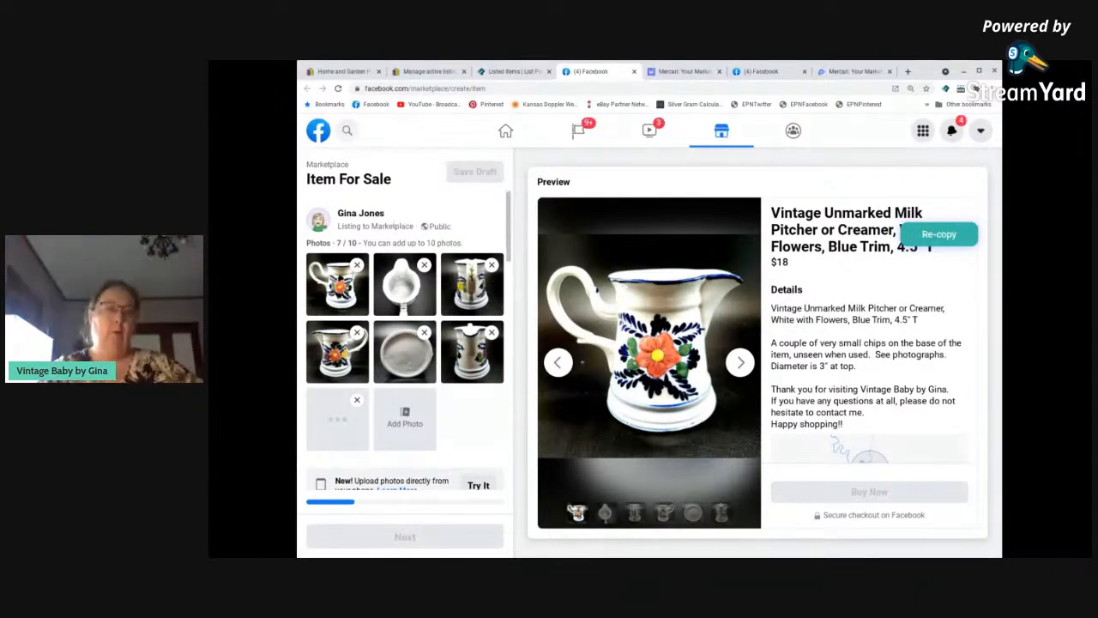
pyautogui.scroll(-1, 393, 223)
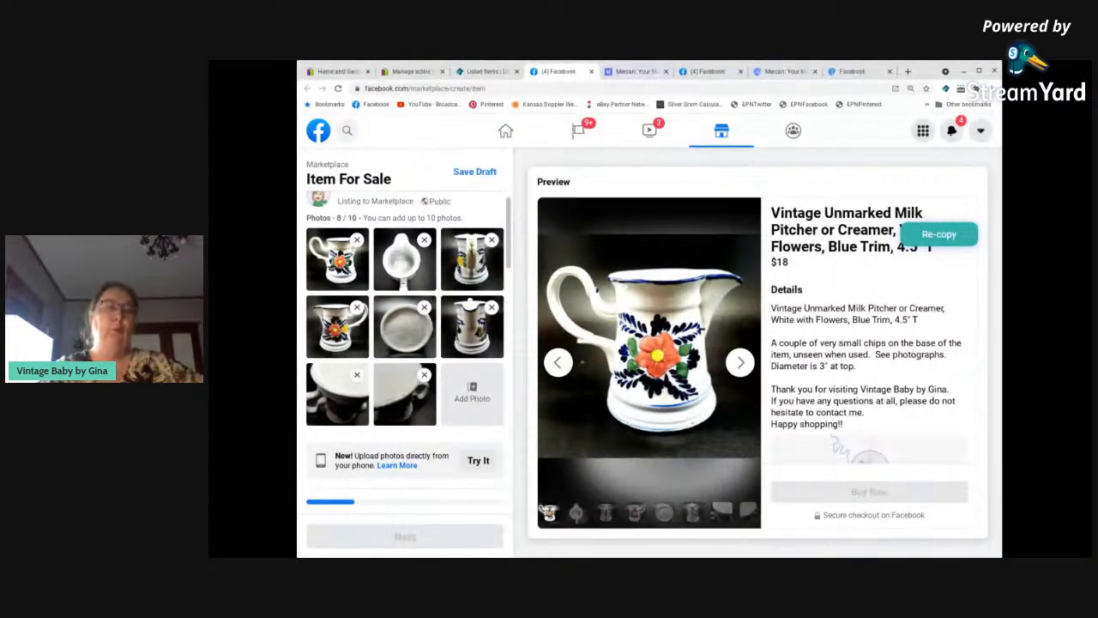
pyautogui.scroll(-2, 435, 362)
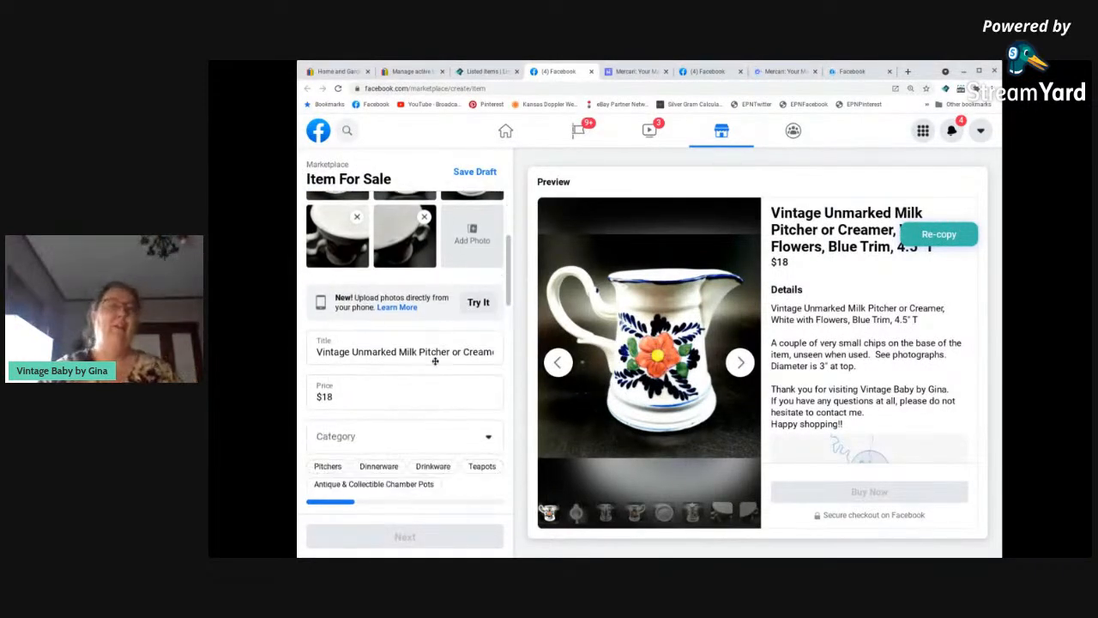
pyautogui.scroll(-1, 372, 364)
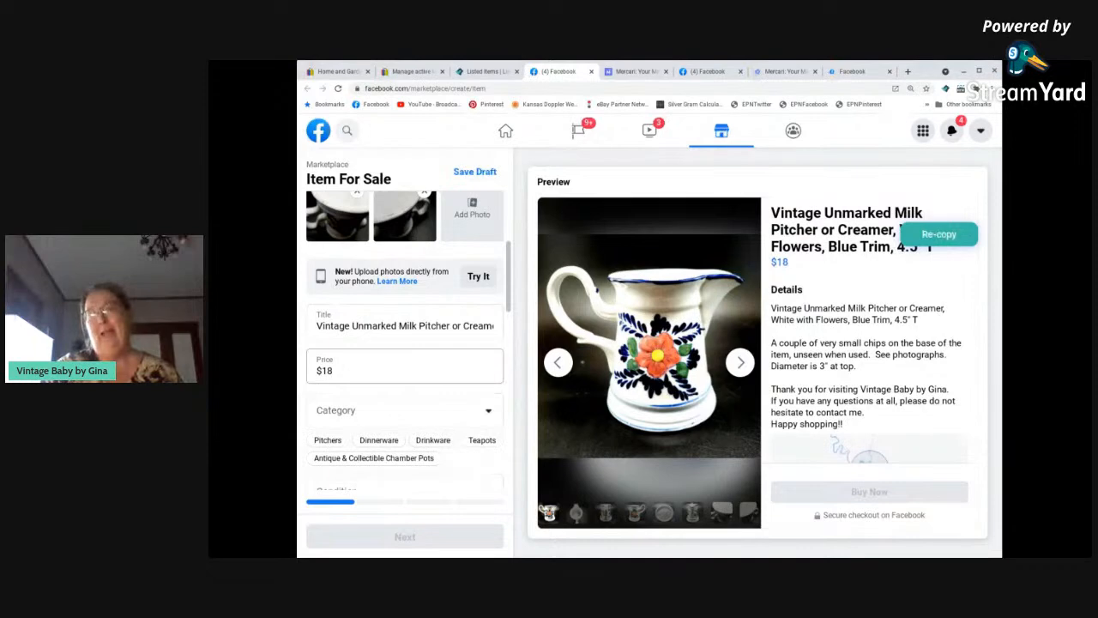
pyautogui.scroll(-1, 345, 370)
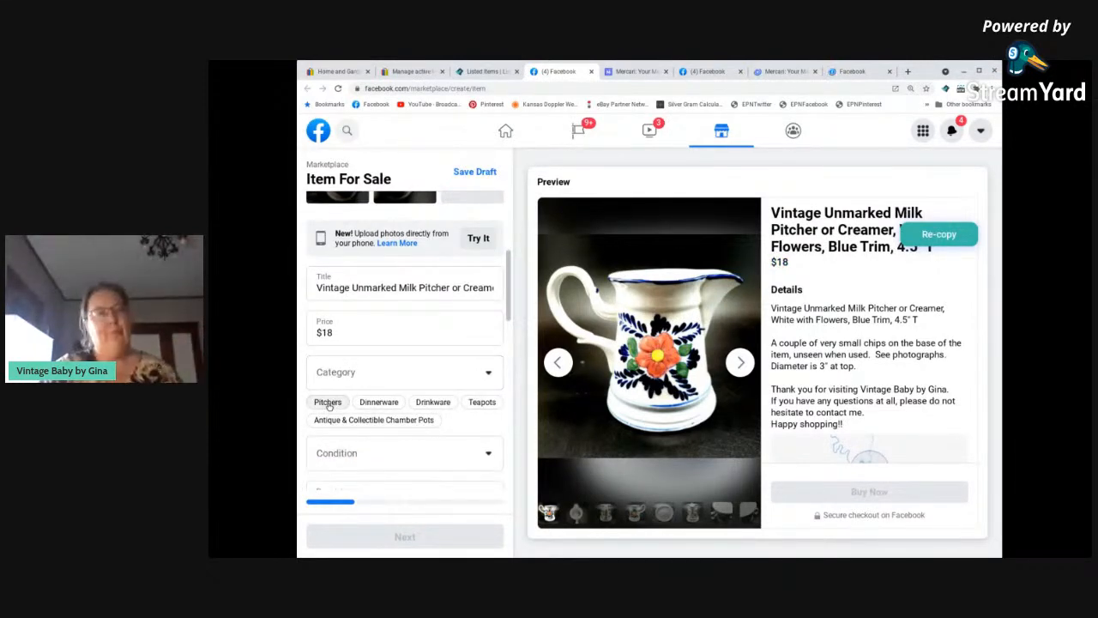
pyautogui.click(329, 404)
pyautogui.scroll(-1, 330, 407)
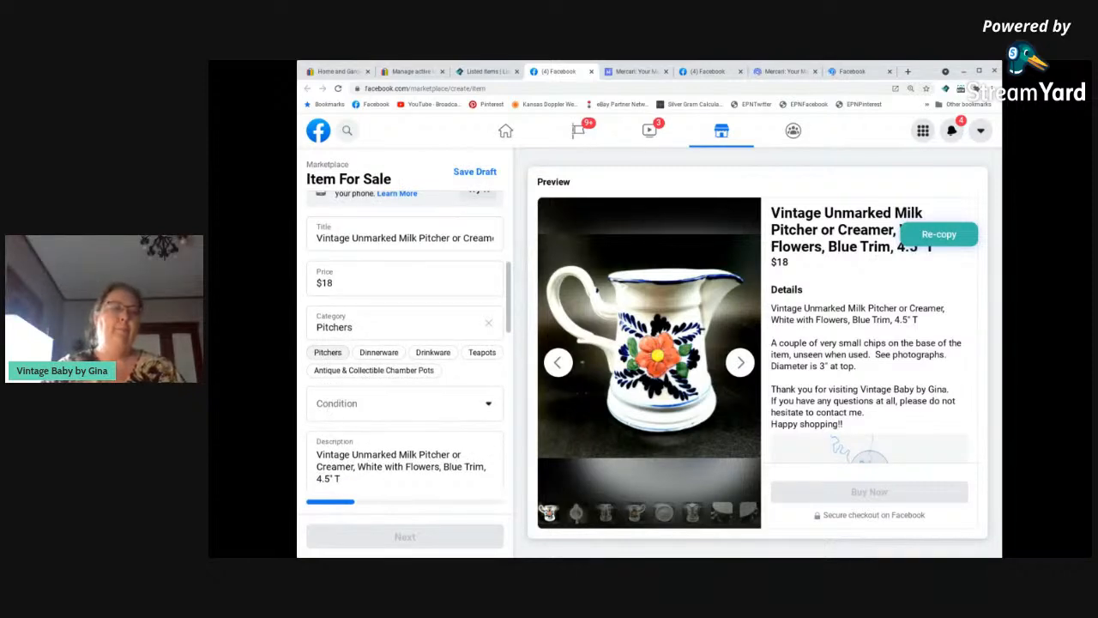
pyautogui.click(410, 409)
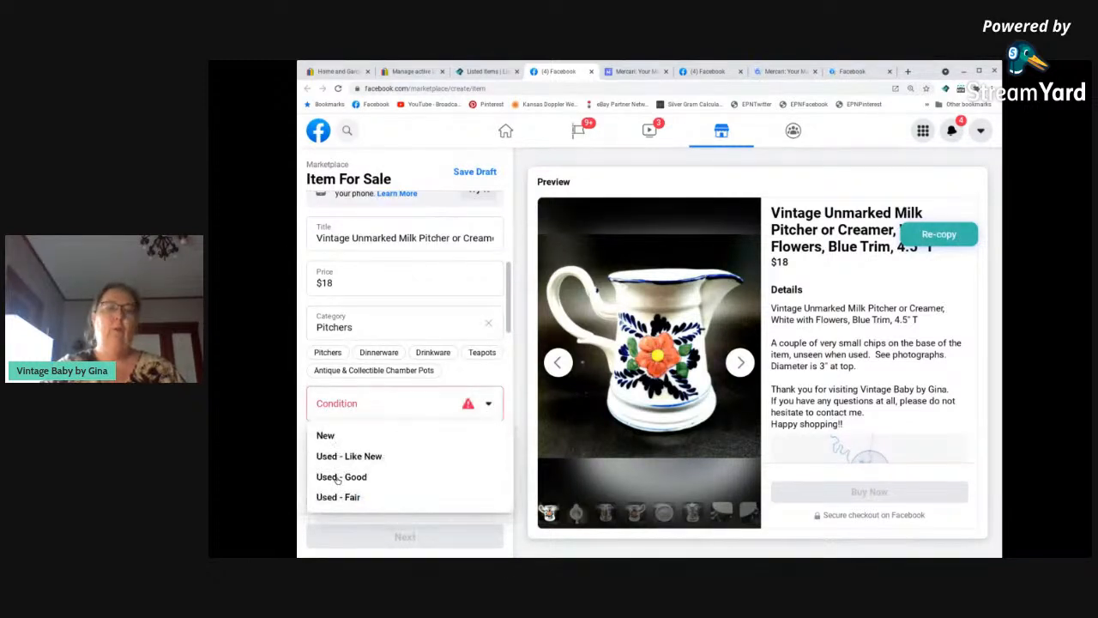
pyautogui.click(339, 477)
# Set the milk pitcher's color to Multi Colored on the Facebook form.
pyautogui.scroll(-3, 348, 458)
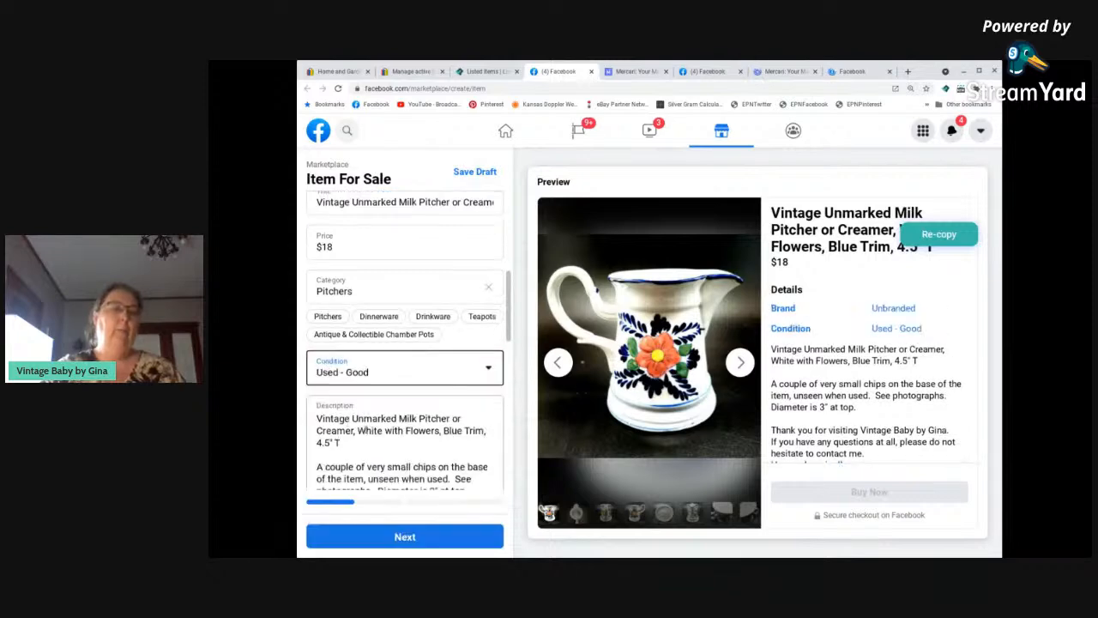
pyautogui.scroll(-5, 368, 421)
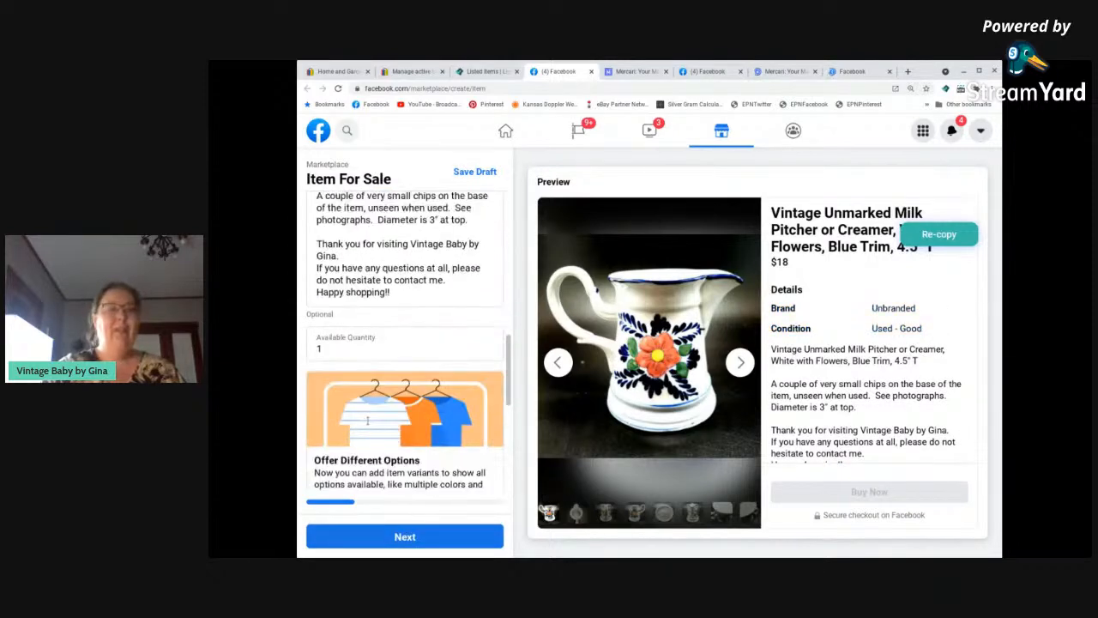
pyautogui.scroll(-2, 369, 423)
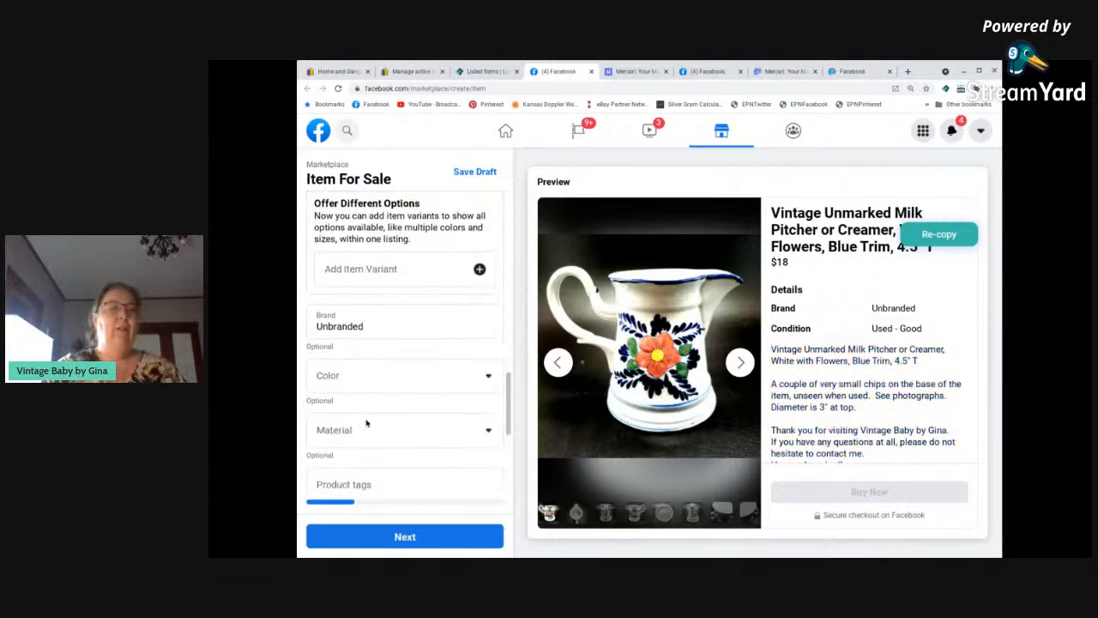
pyautogui.click(342, 356)
pyautogui.click(326, 530)
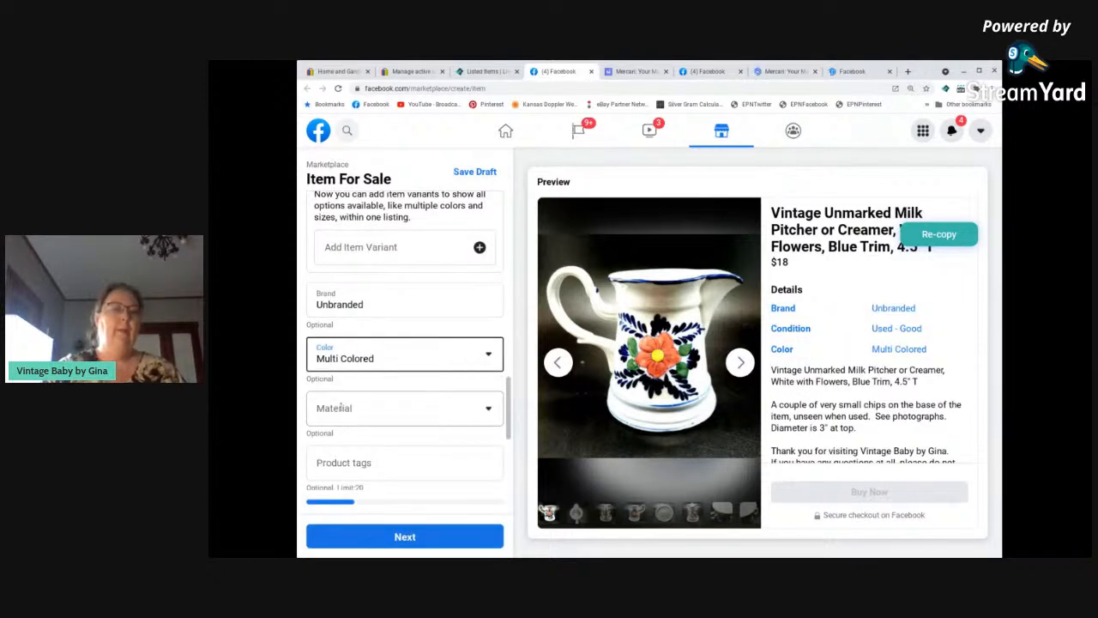
# Set the milk pitcher's material to Stoneware.
pyautogui.click(340, 409)
pyautogui.scroll(-1, 326, 519)
pyautogui.scroll(-3, 326, 521)
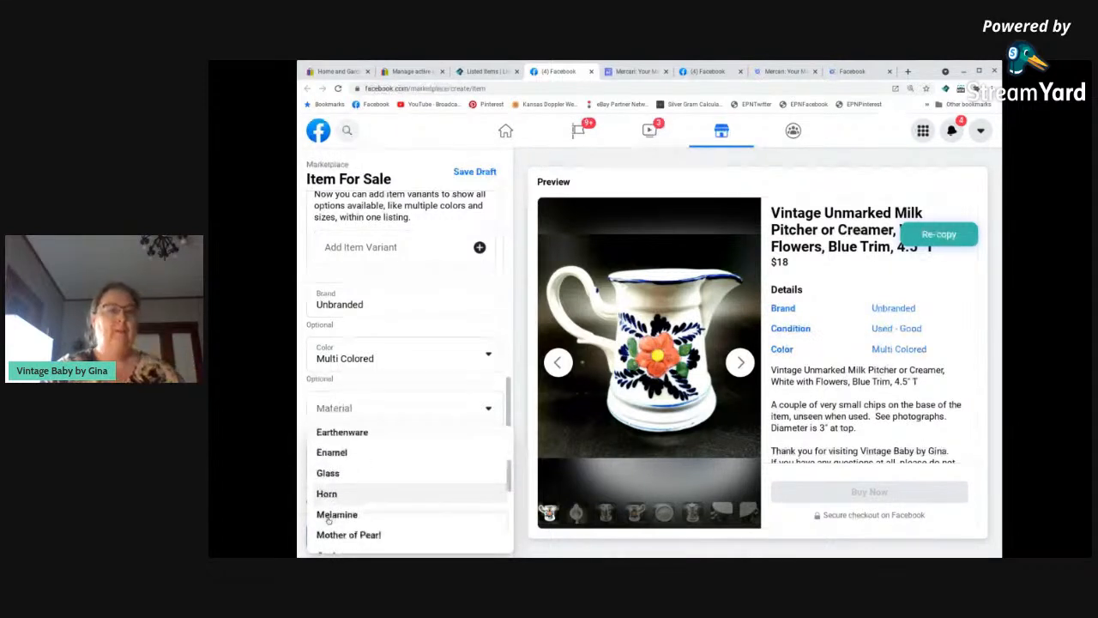
pyautogui.scroll(-5, 328, 519)
pyautogui.scroll(-2, 332, 513)
pyautogui.scroll(4, 331, 510)
pyautogui.scroll(1, 333, 509)
pyautogui.scroll(-1, 333, 507)
pyautogui.scroll(-3, 333, 506)
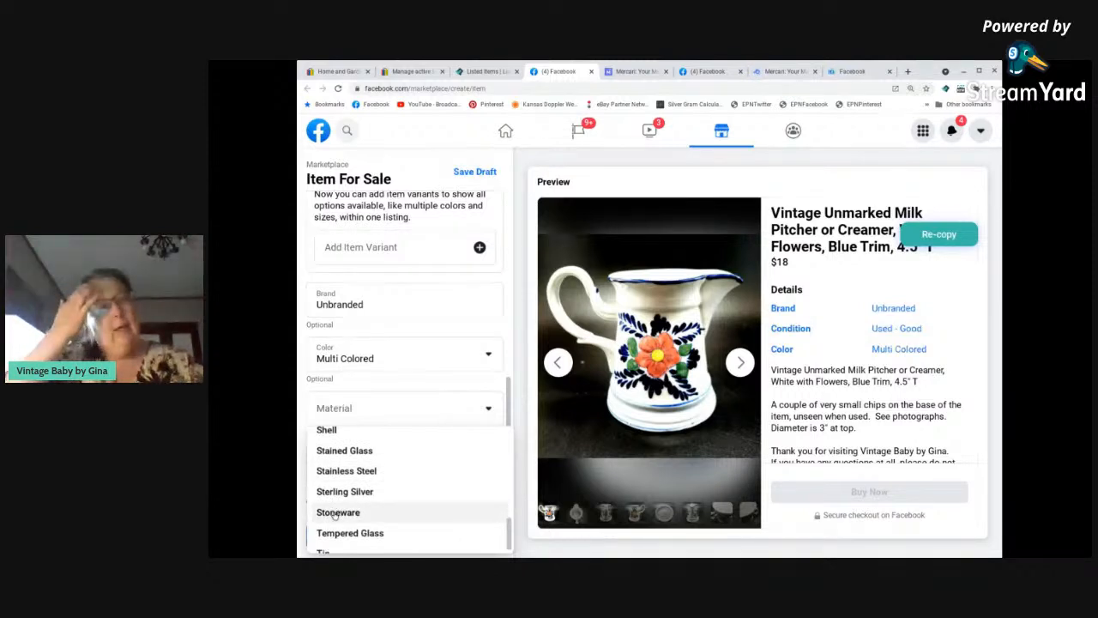
pyautogui.click(338, 512)
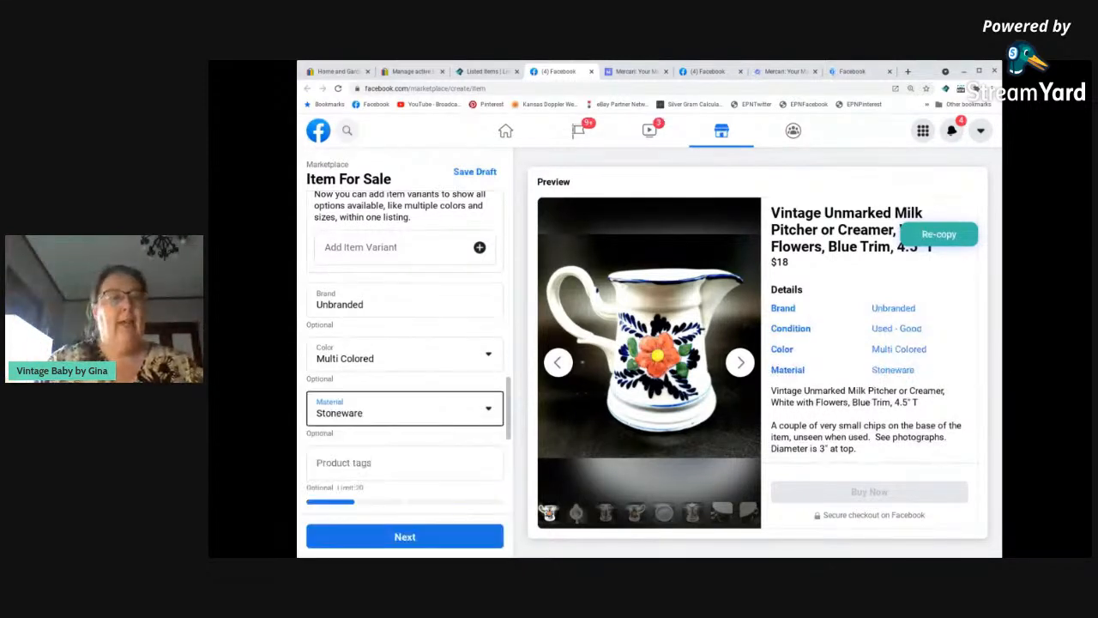
# Add the product tags Vintage, Milk Pitcher, Creamer, Floral, Flowers and VintageBabybyGina to the milk pitcher's Facebook listing.
pyautogui.click(375, 465)
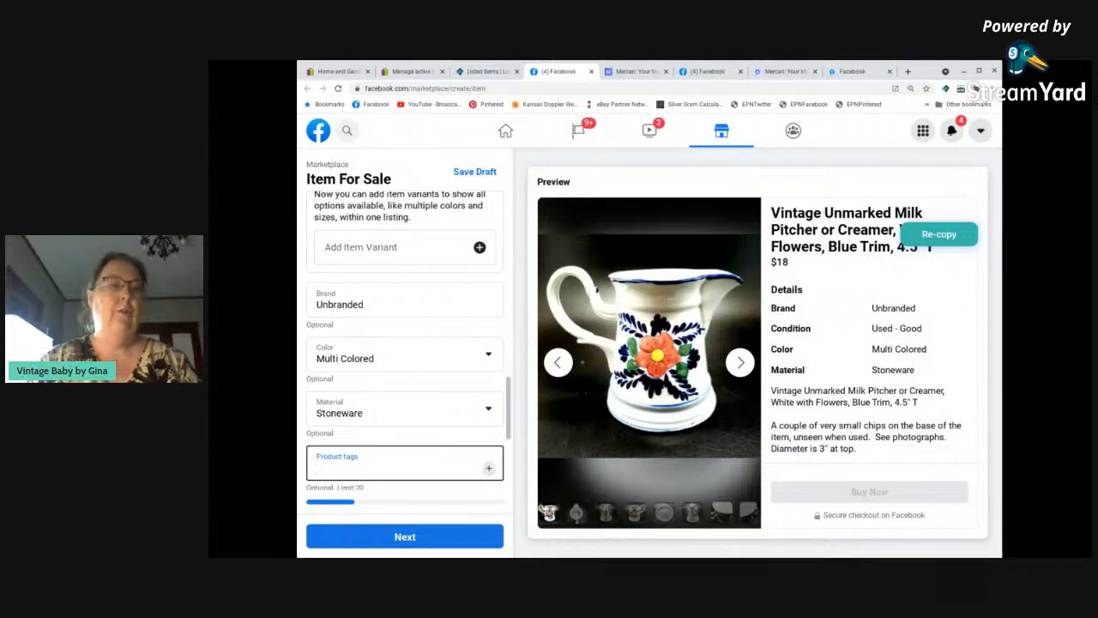
pyautogui.write('Vintage')
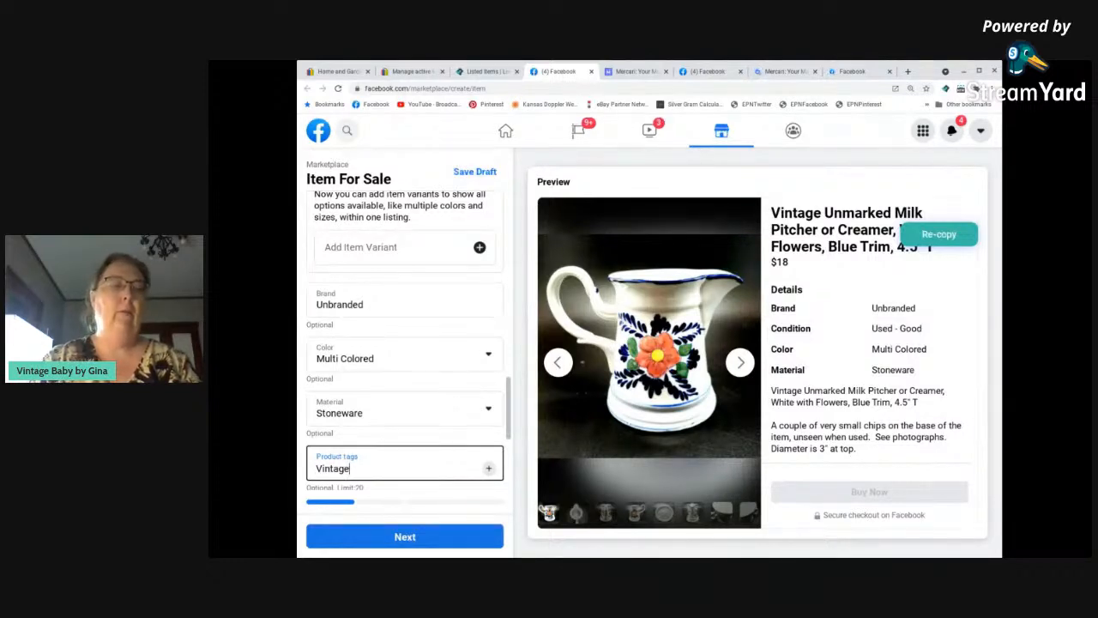
pyautogui.press('Return')
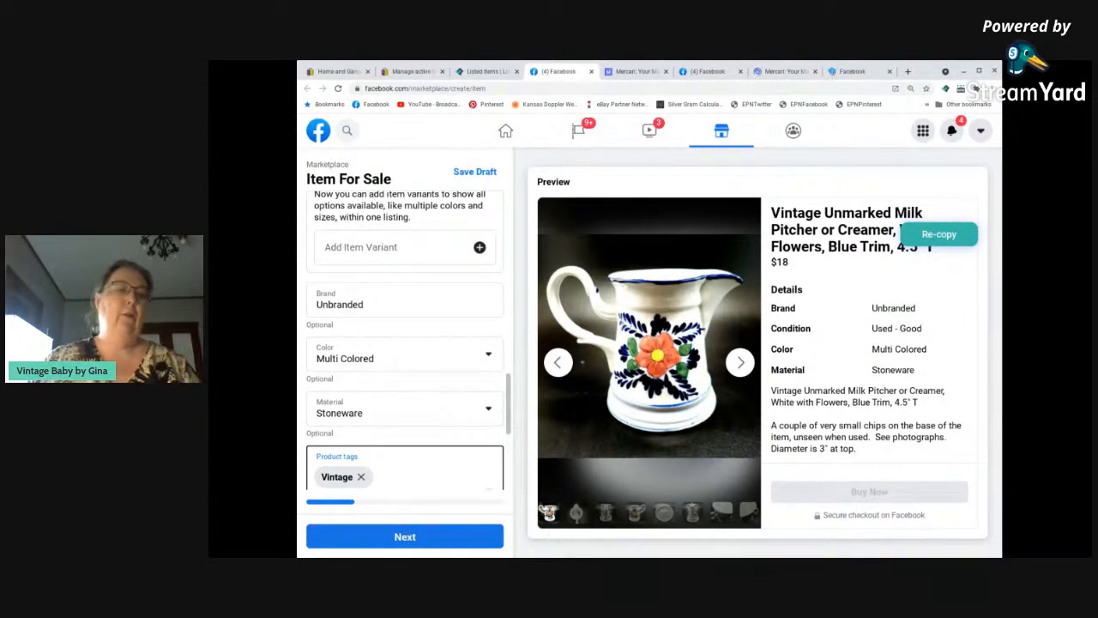
pyautogui.scroll(-2, 399, 402)
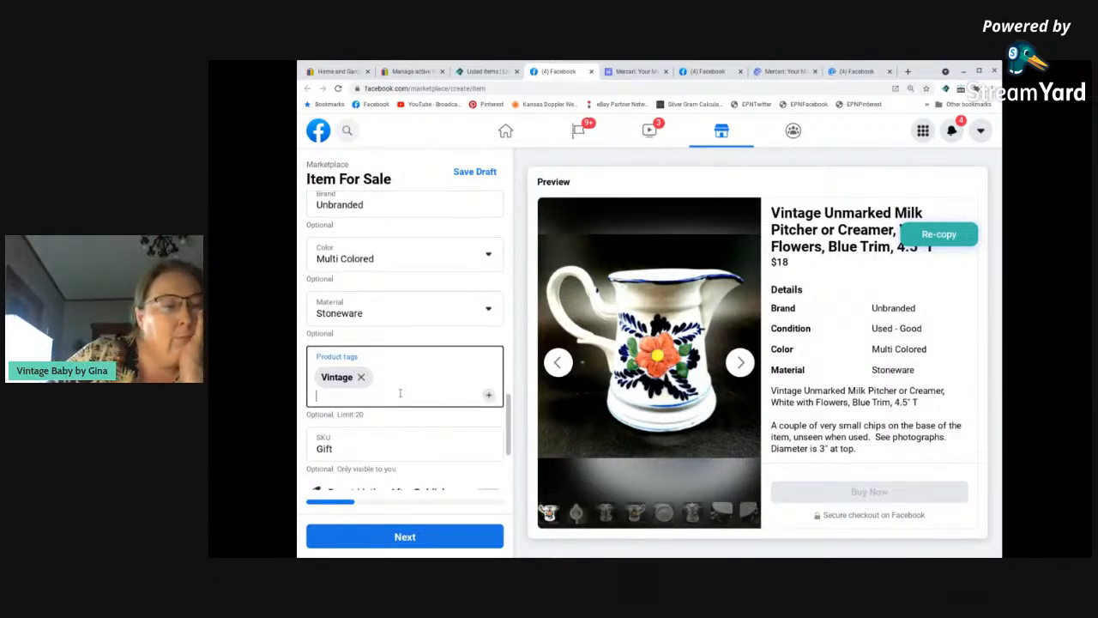
pyautogui.scroll(-1, 399, 395)
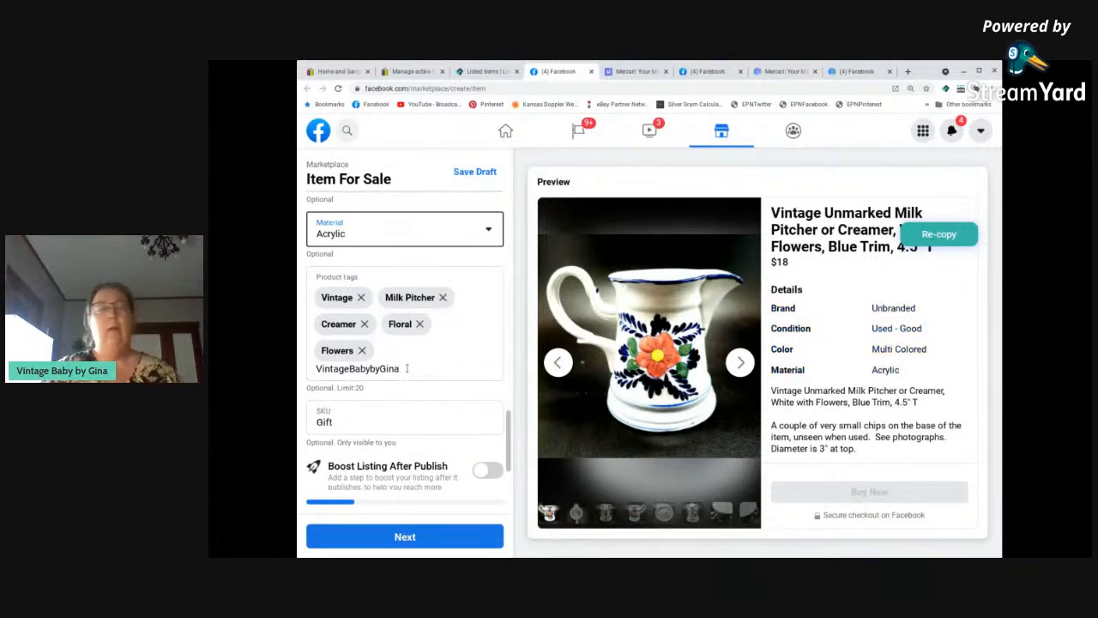
pyautogui.click(406, 369)
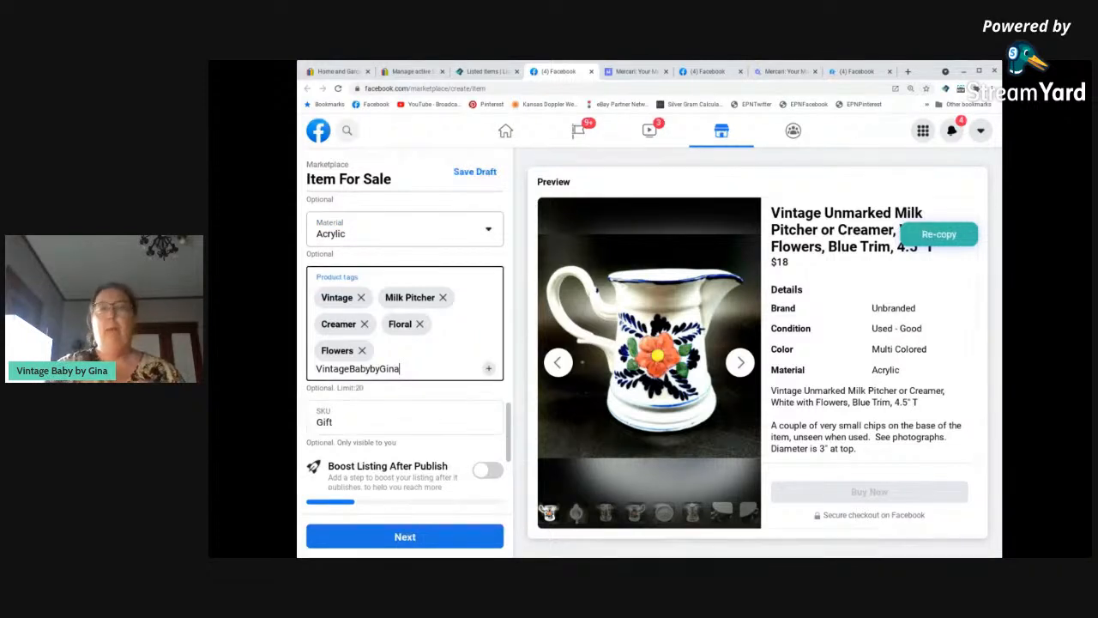
pyautogui.press('Return')
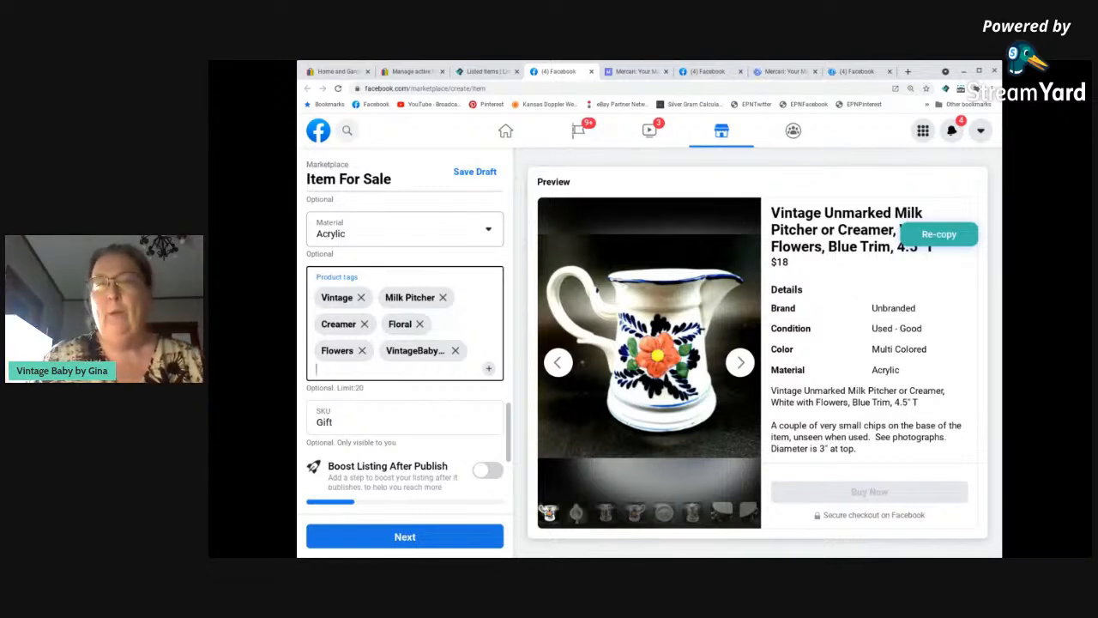
# Continue to the delivery method of the Facebook listing and set the package weight to 1-2 lbs.
pyautogui.scroll(-2, 403, 383)
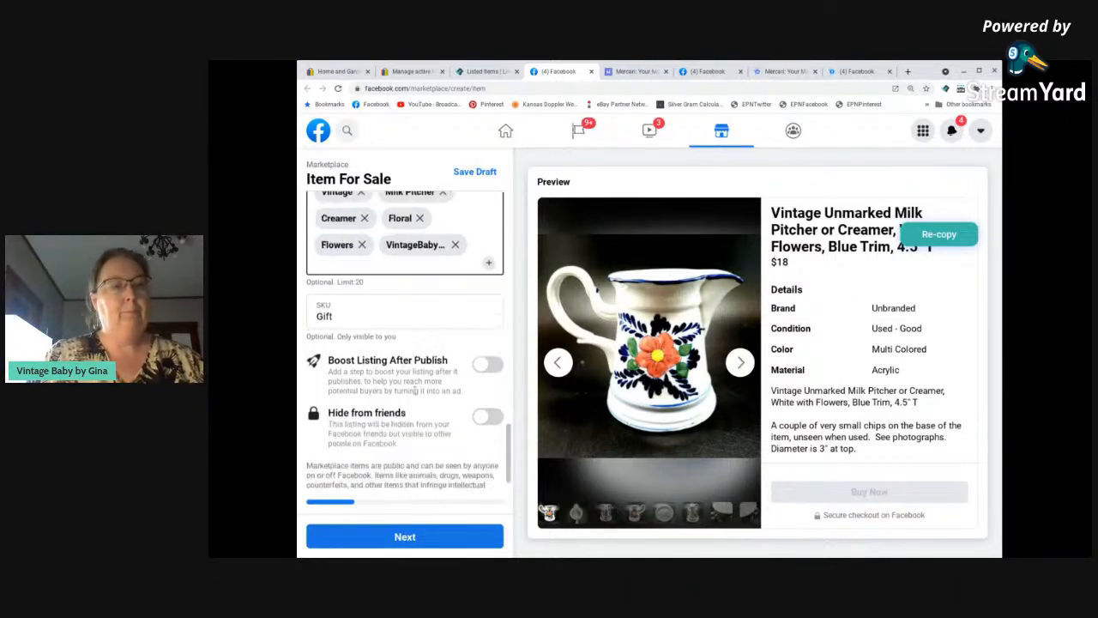
pyautogui.click(427, 540)
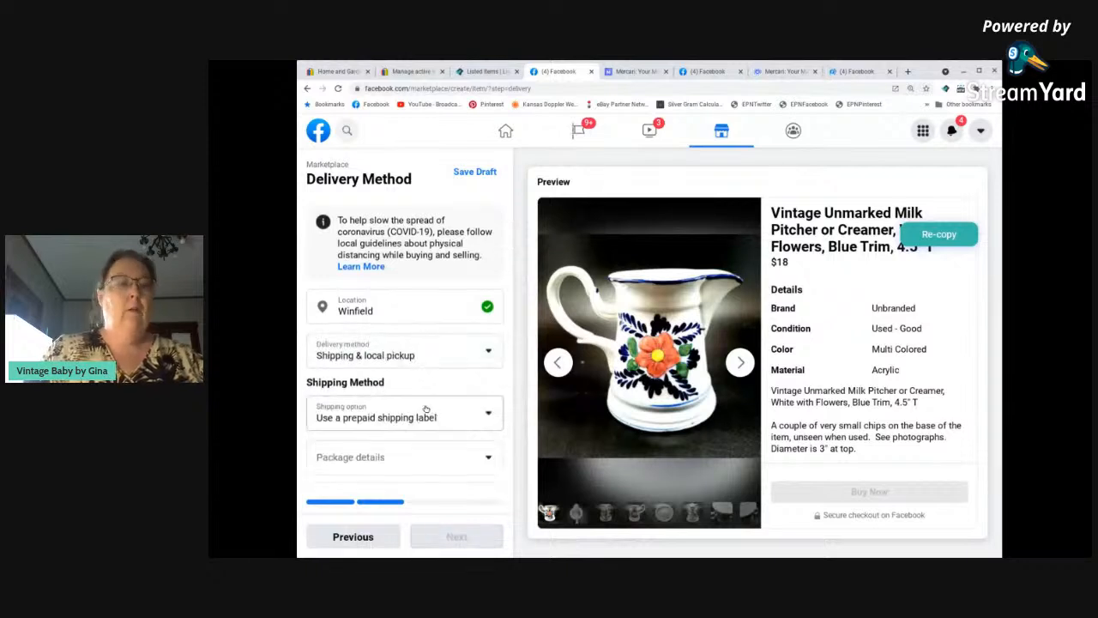
pyautogui.scroll(-1, 384, 409)
pyautogui.scroll(-1, 383, 411)
pyautogui.click(376, 387)
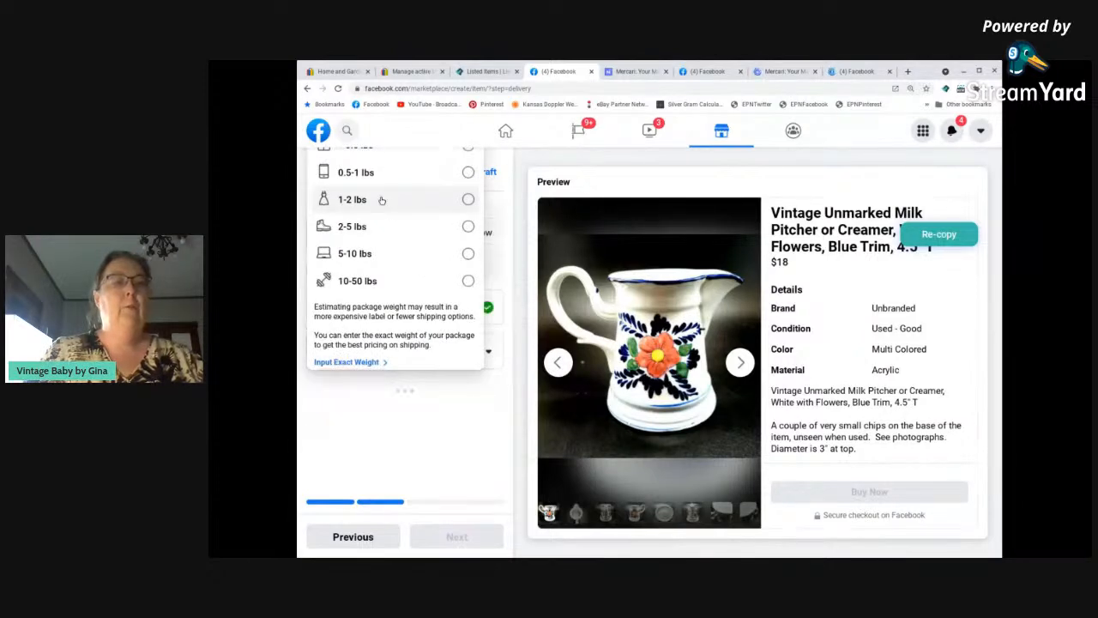
pyautogui.click(380, 200)
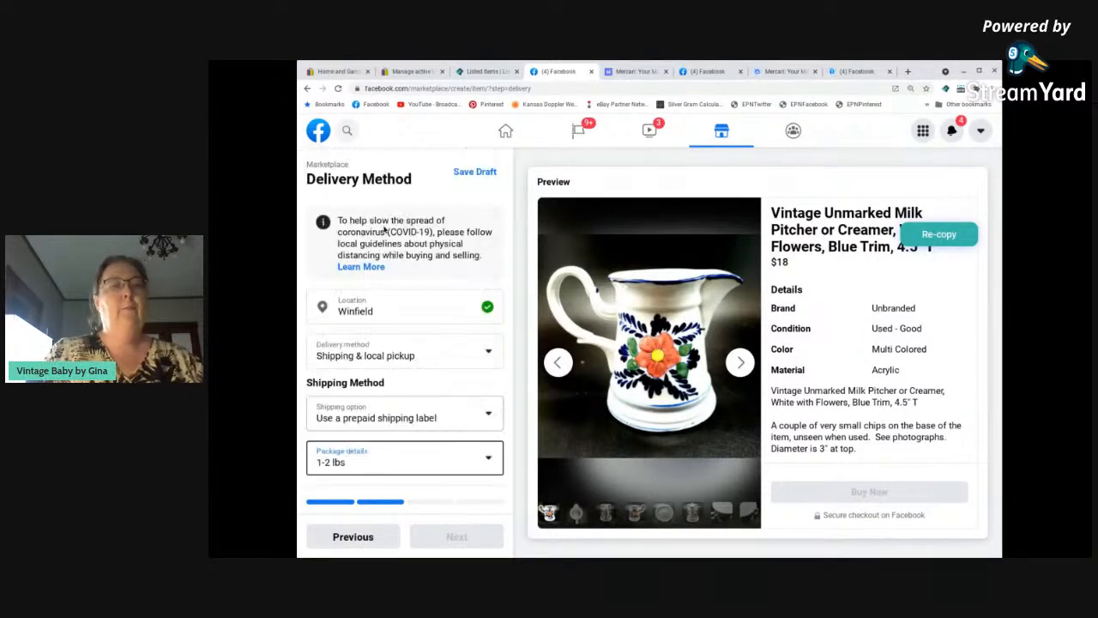
pyautogui.scroll(-2, 410, 454)
pyautogui.scroll(-2, 410, 454)
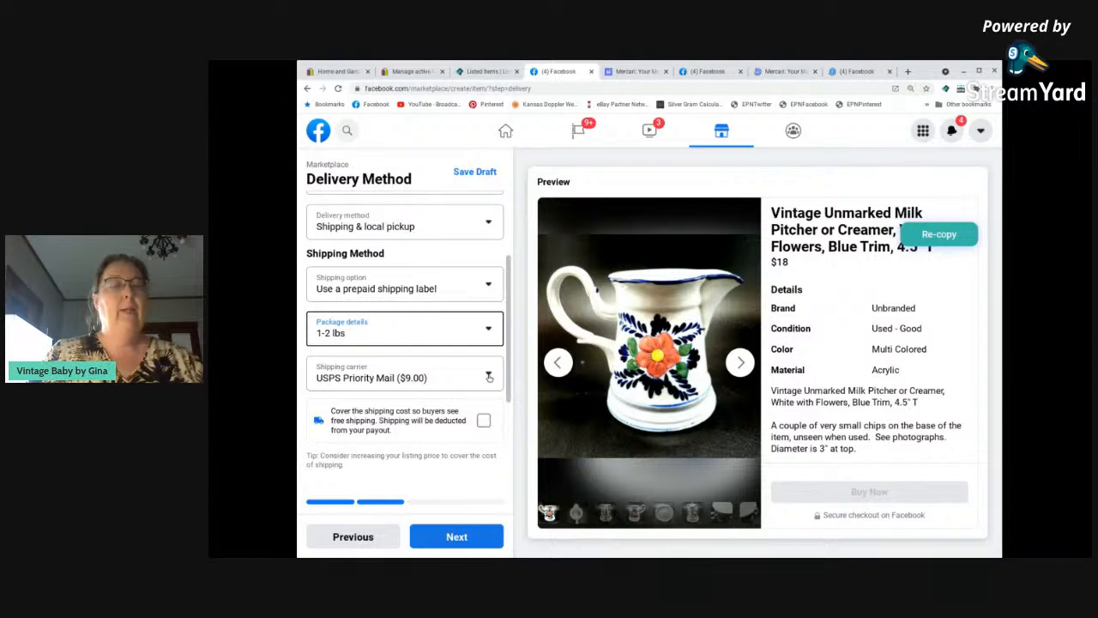
# Choose USPS Priority Mail ($9.00) as the milk pitcher's shipping carrier and continue to the offer settings.
pyautogui.click(489, 377)
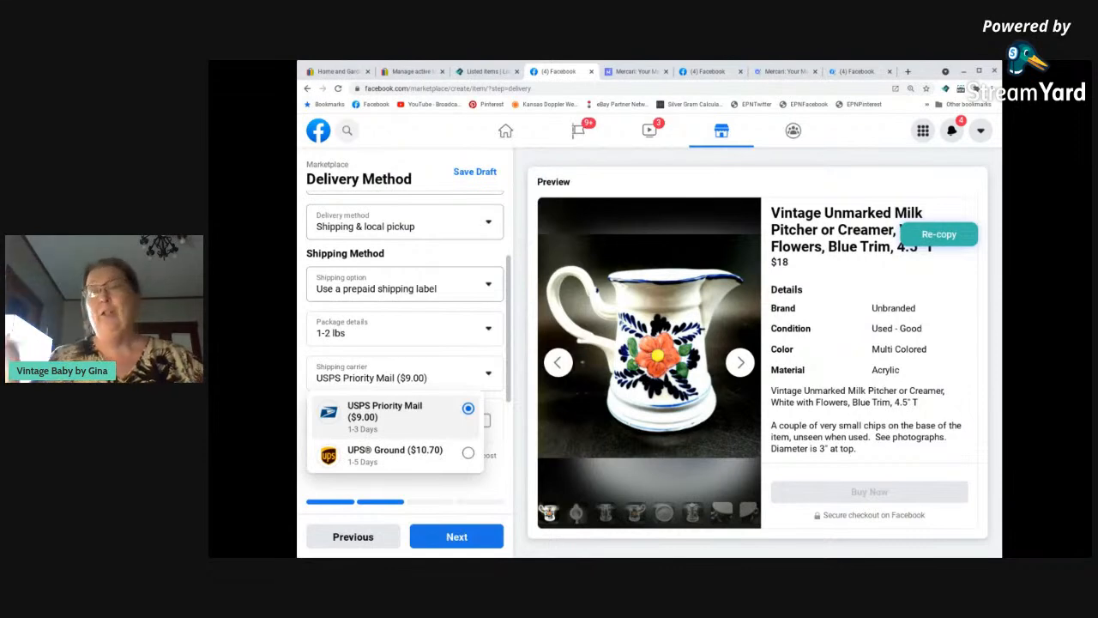
pyautogui.click(394, 424)
pyautogui.scroll(-3, 431, 393)
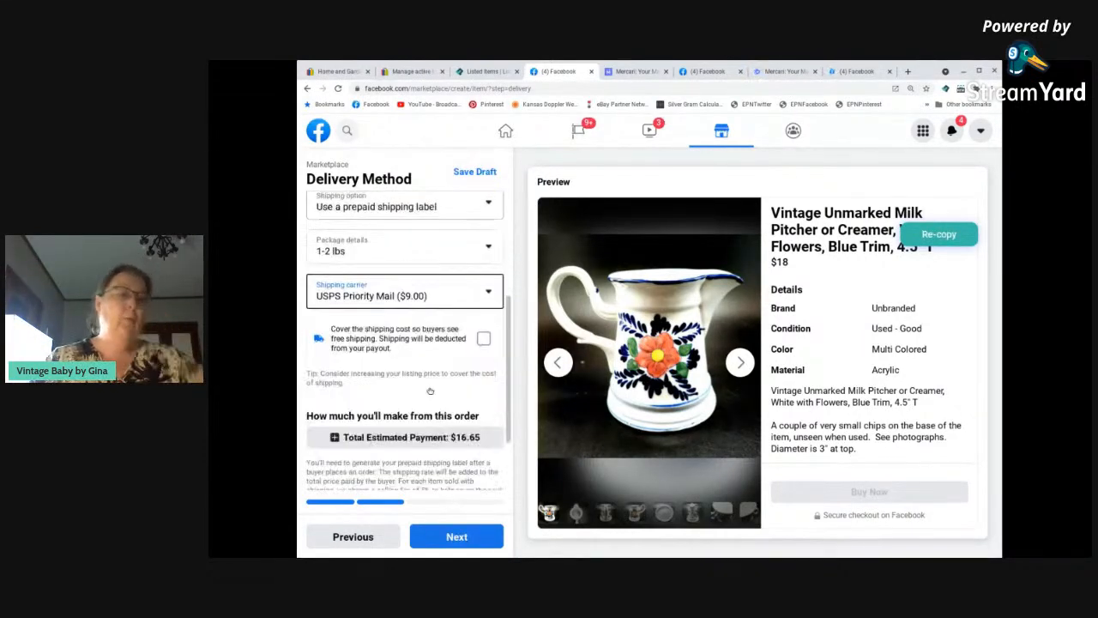
pyautogui.scroll(-2, 431, 392)
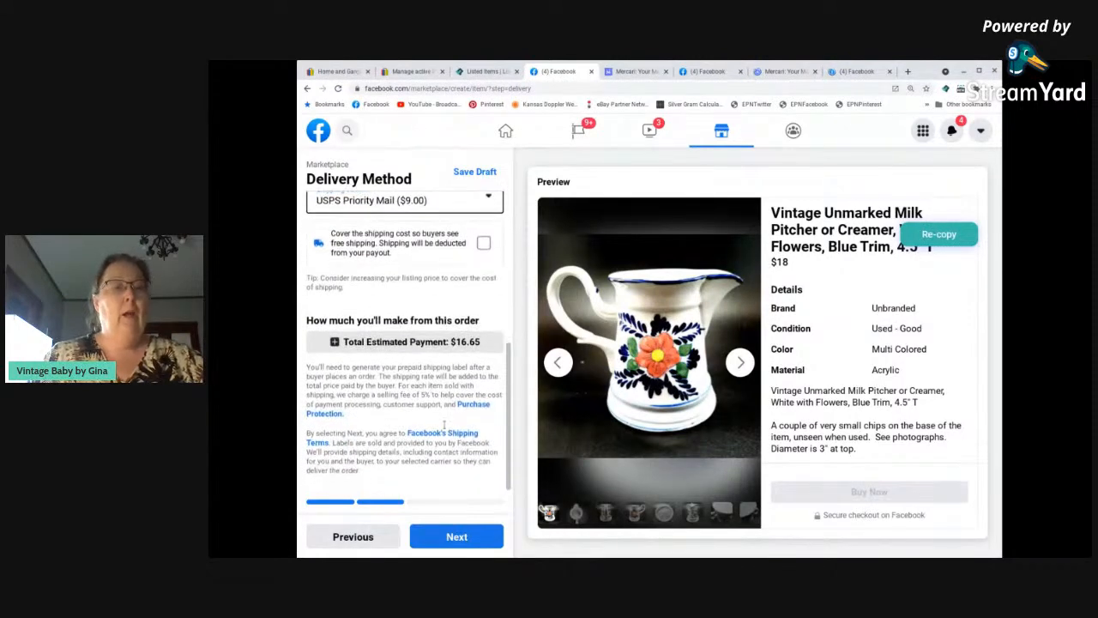
pyautogui.click(452, 538)
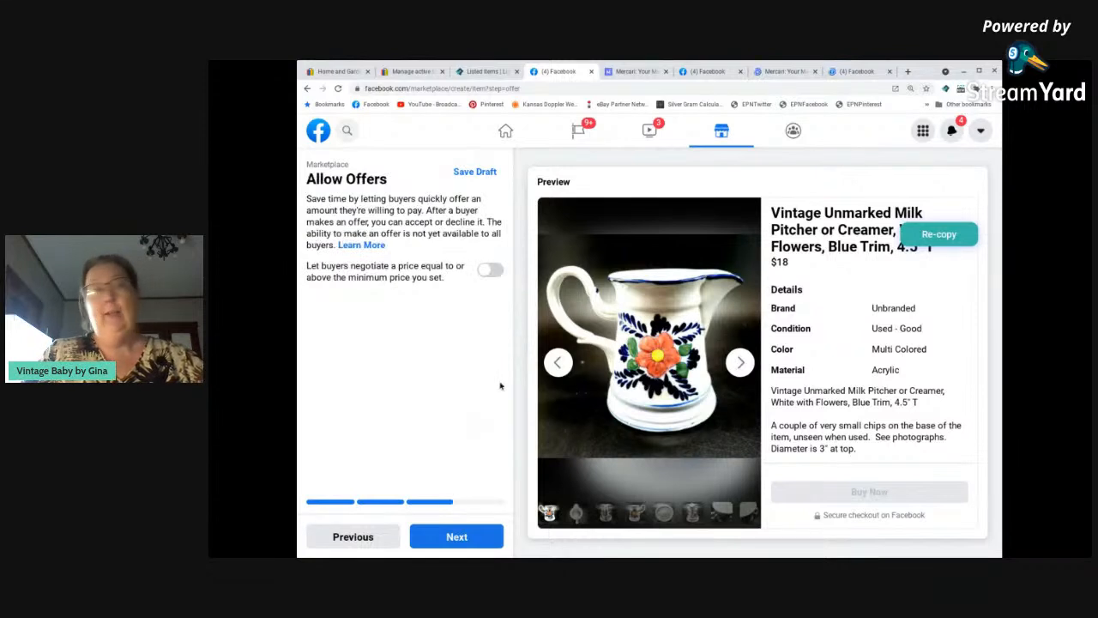
# Allow buyer offers on the milk pitcher with a $14 minimum, then publish the Facebook listing and close its page.
pyautogui.click(496, 271)
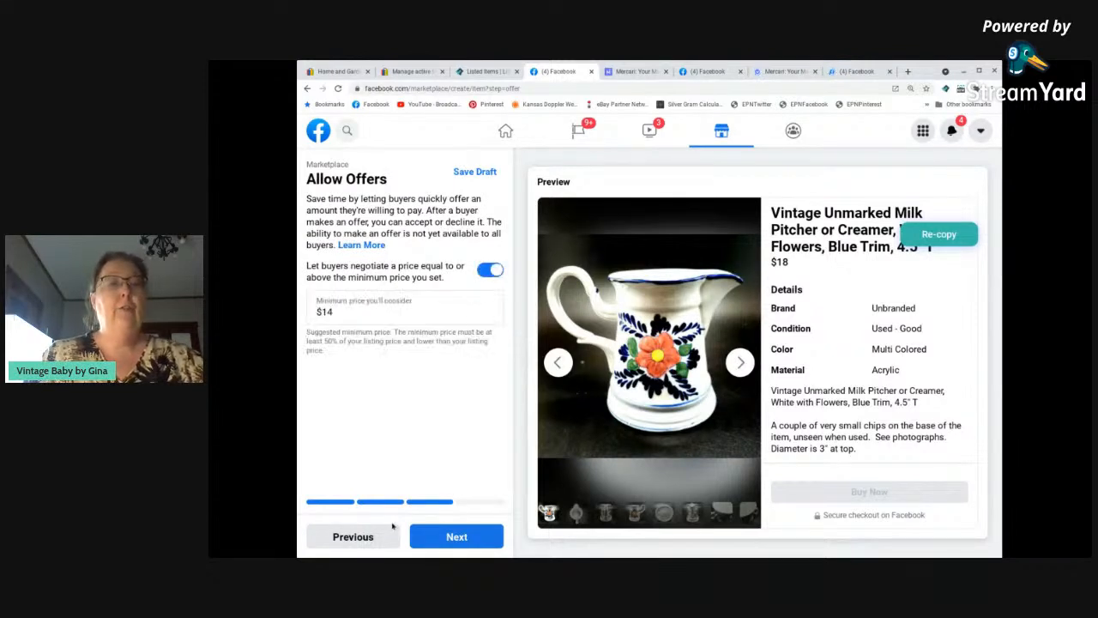
pyautogui.click(456, 537)
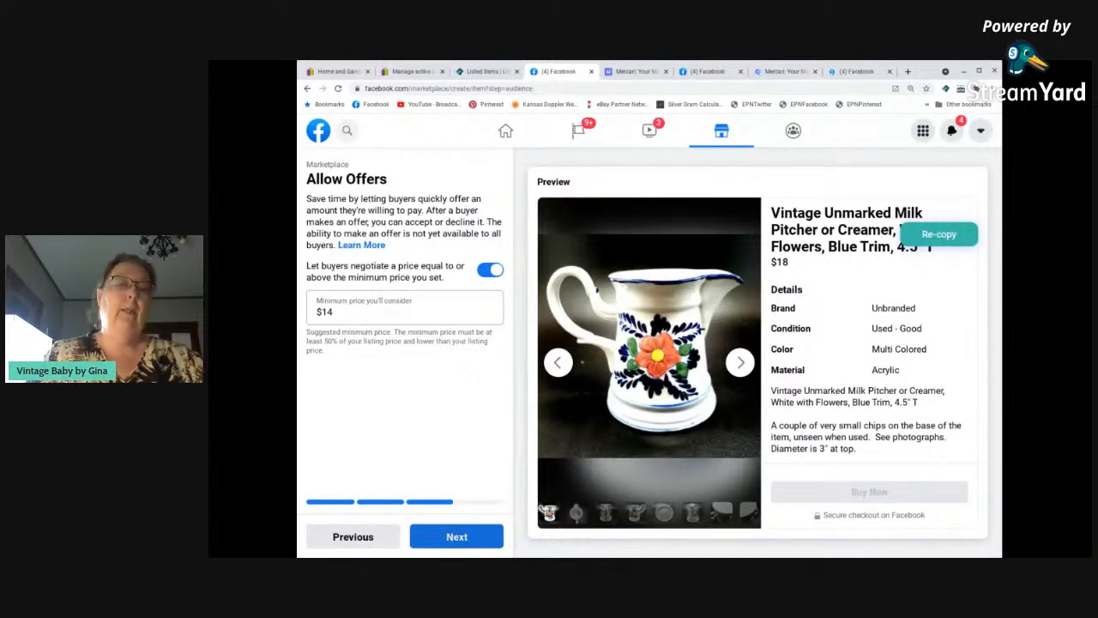
pyautogui.click(456, 537)
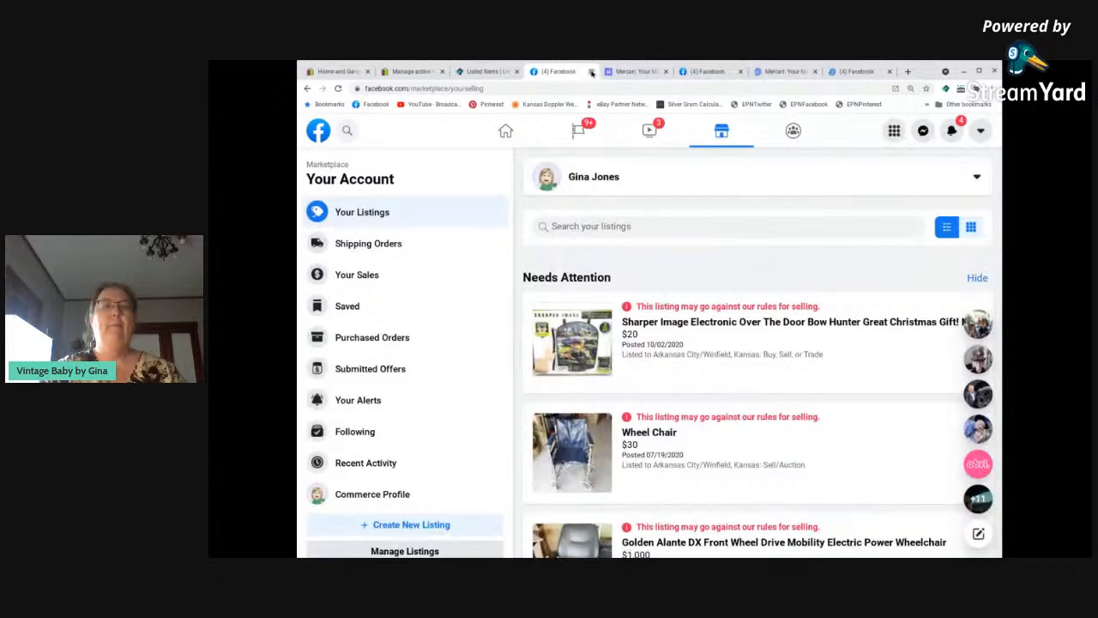
pyautogui.click(591, 72)
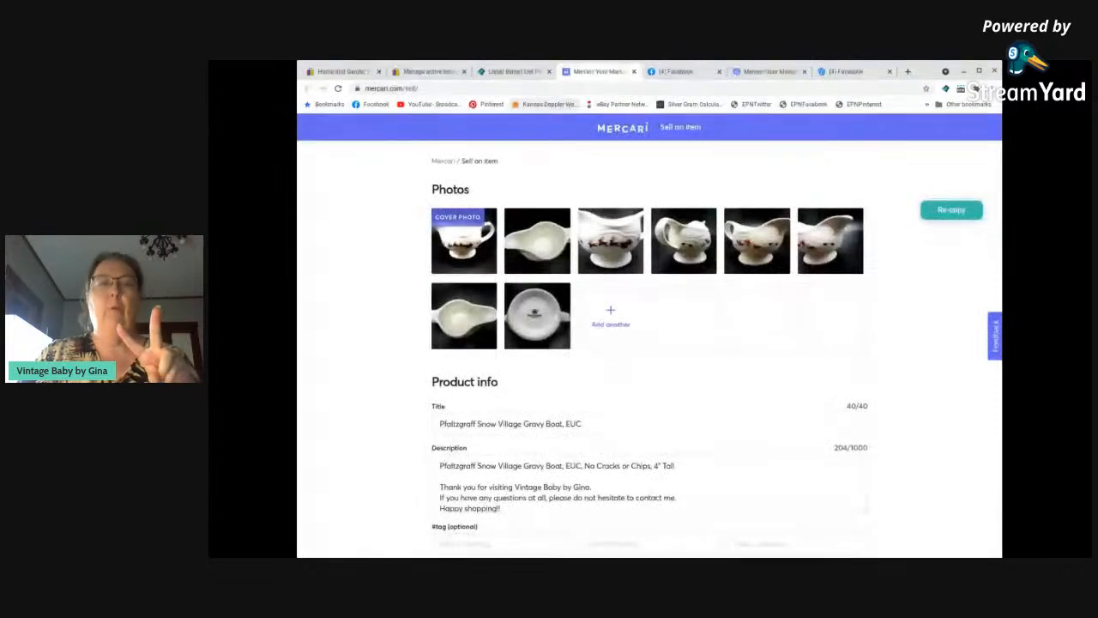
# Add the hashtags Gravy, Pfaltzgraff and SnowVillage to the Pfaltzgraff gravy boat's Mercari listing.
pyautogui.scroll(-3, 420, 274)
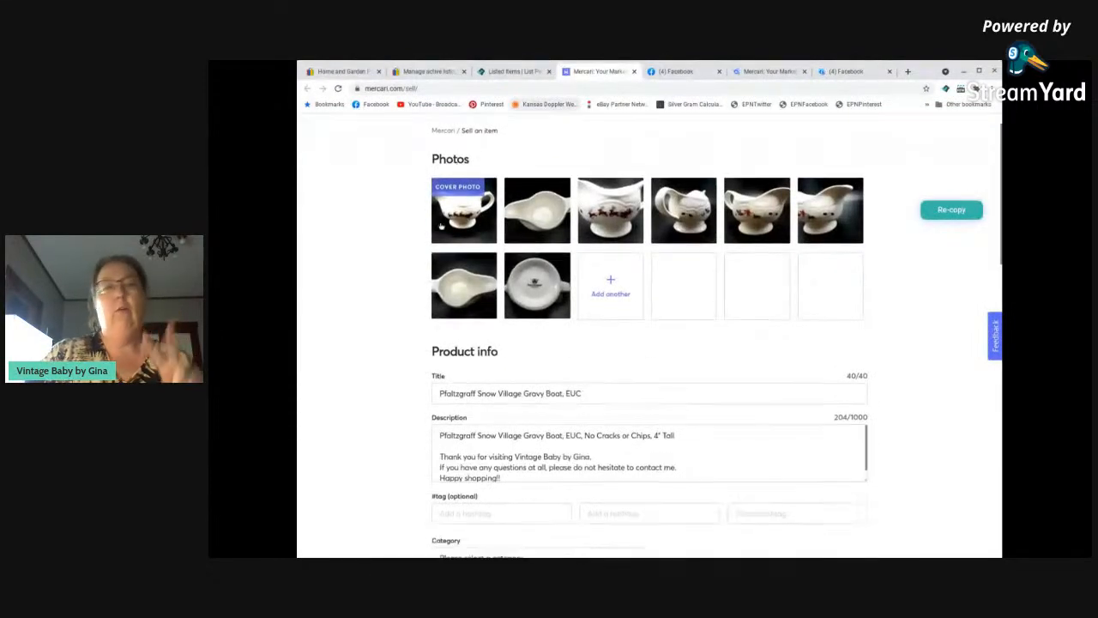
pyautogui.scroll(-3, 360, 344)
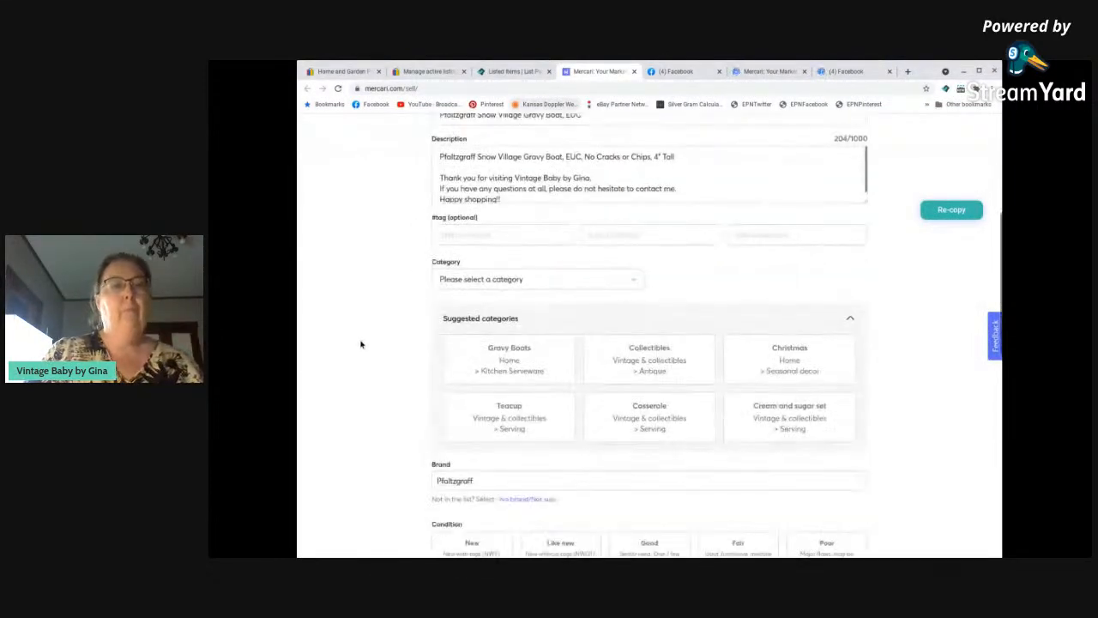
pyautogui.click(490, 234)
pyautogui.scroll(5, 390, 293)
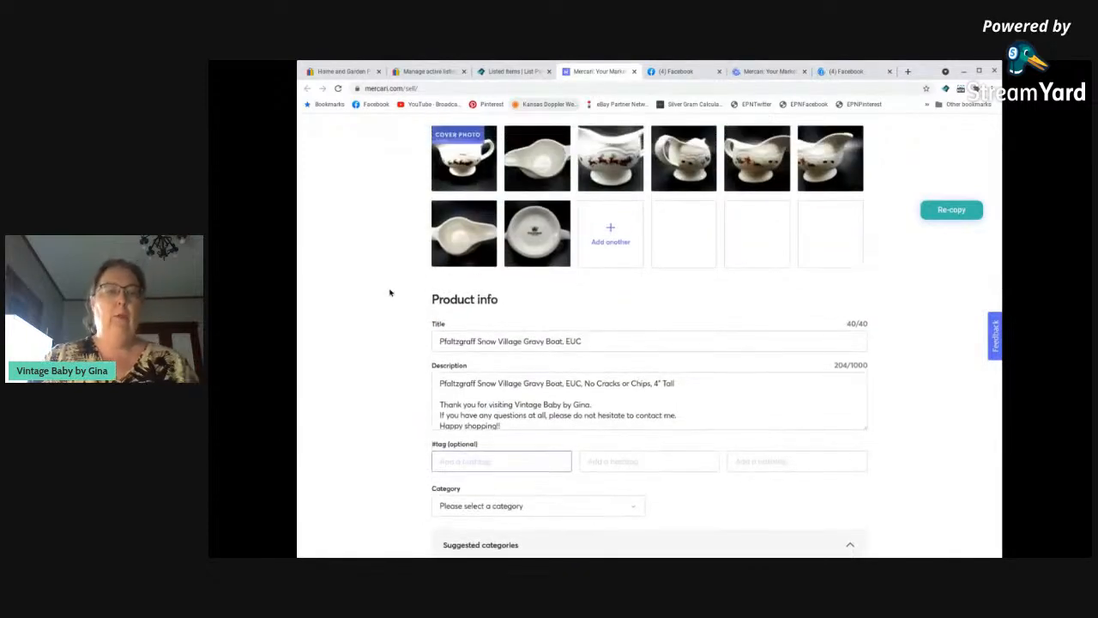
pyautogui.write('Gravy')
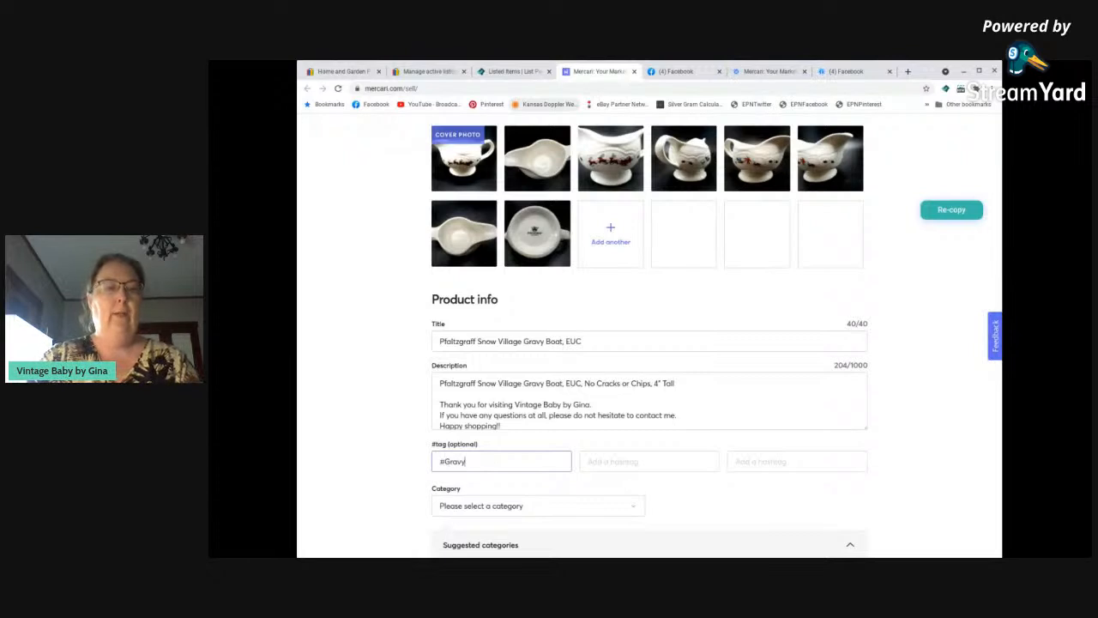
pyautogui.press('Tab')
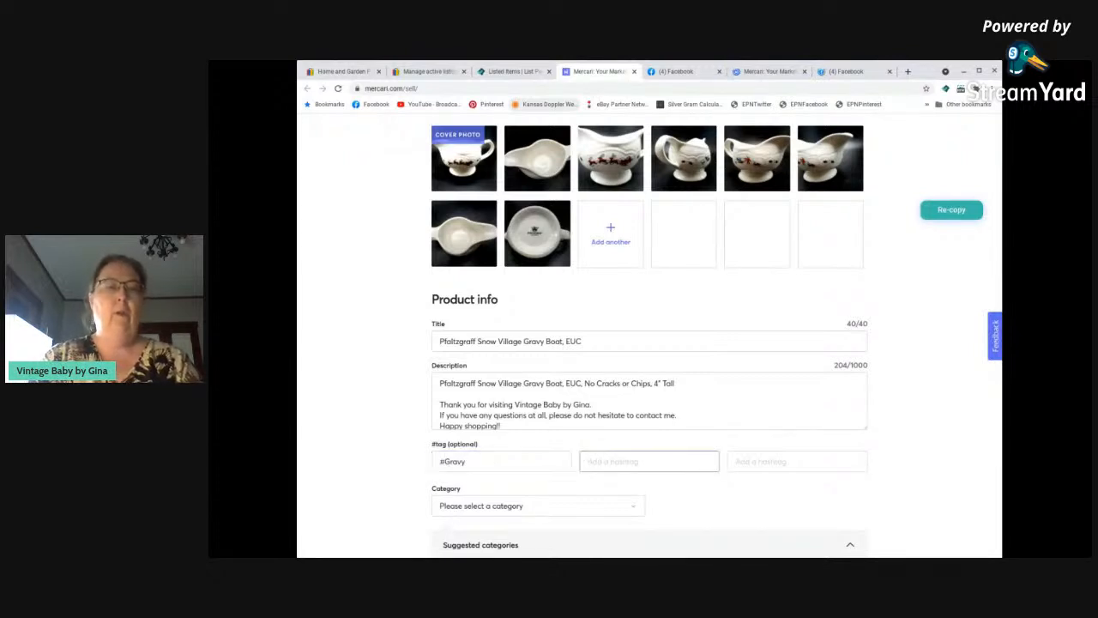
pyautogui.write('Pfaltz')
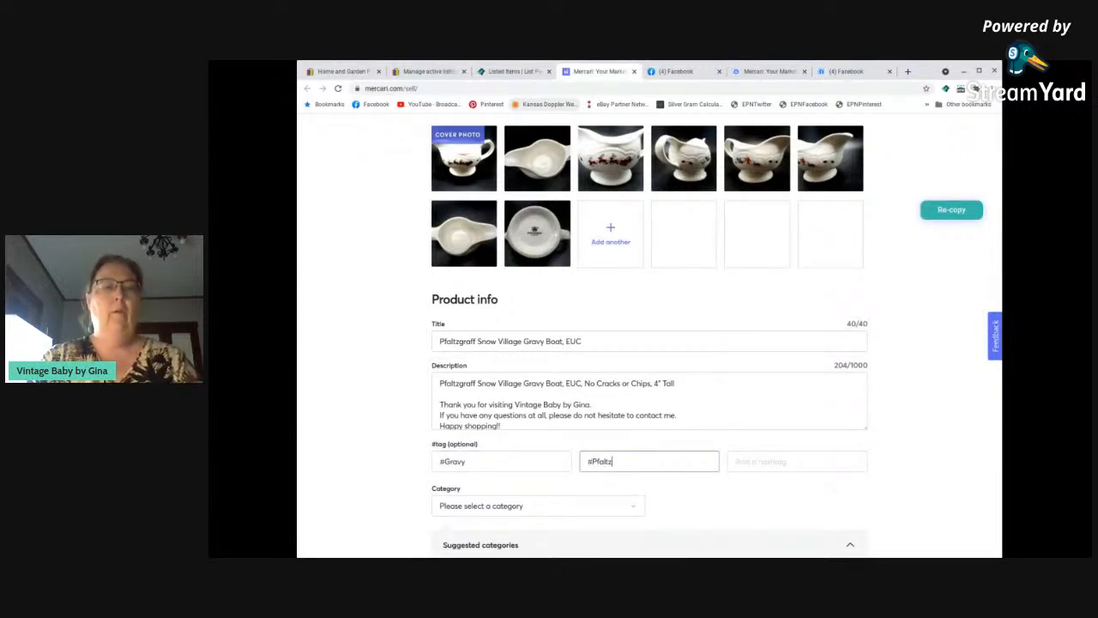
pyautogui.write('graff')
pyautogui.press('Tab')
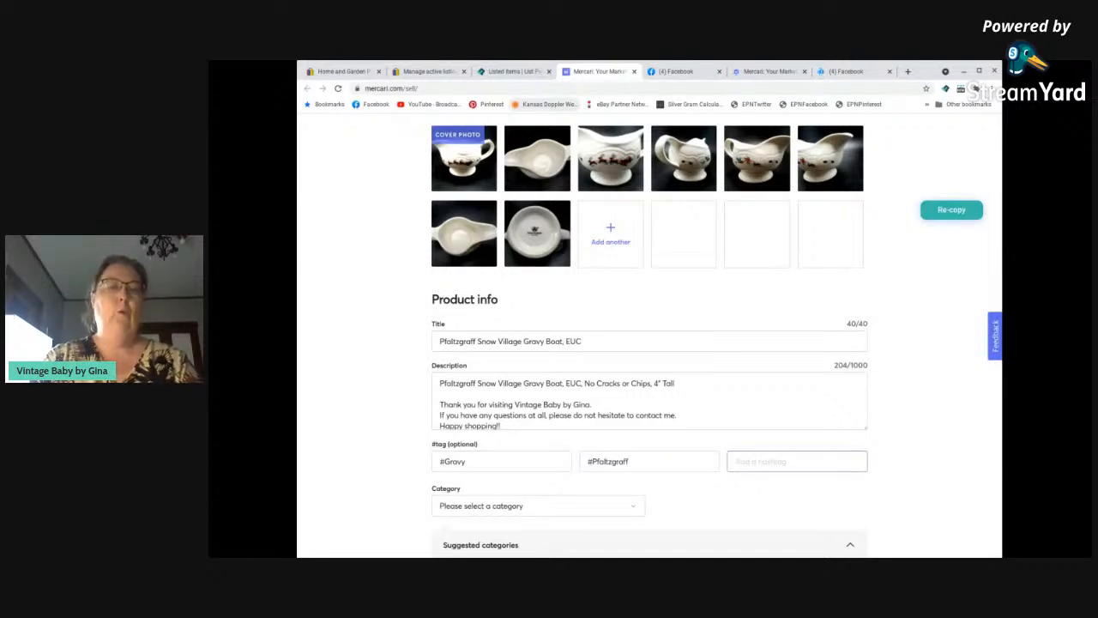
pyautogui.write('SnowVillage')
# Set the gravy boat's Mercari category to the suggested Home > Kitchen Serveware > Gravy Boats.
pyautogui.scroll(-1, 652, 460)
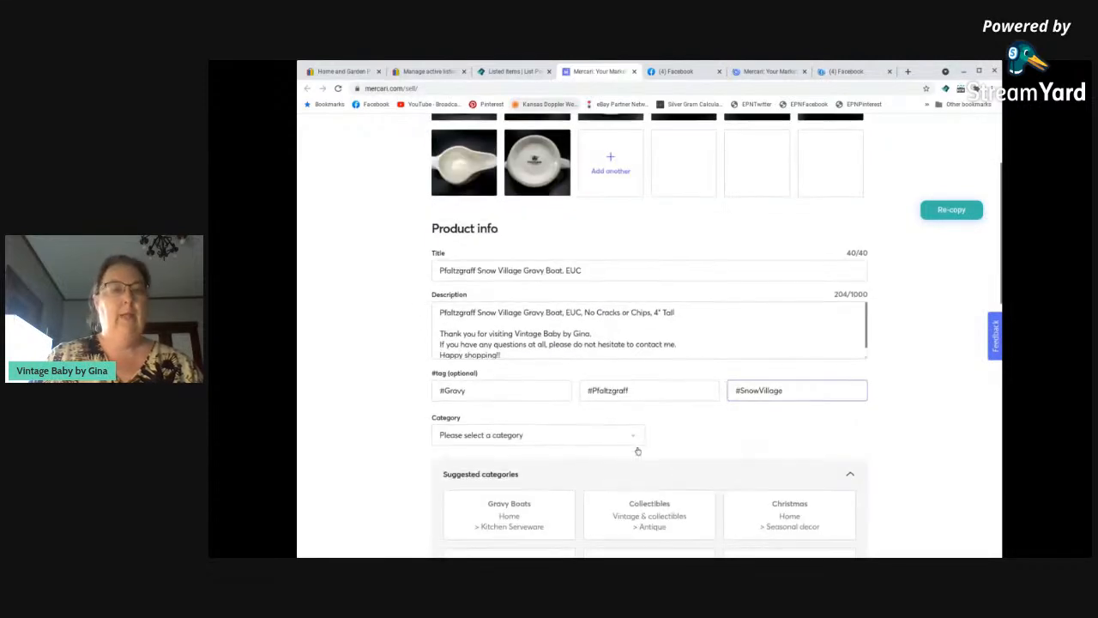
pyautogui.scroll(-1, 555, 415)
pyautogui.scroll(-1, 555, 414)
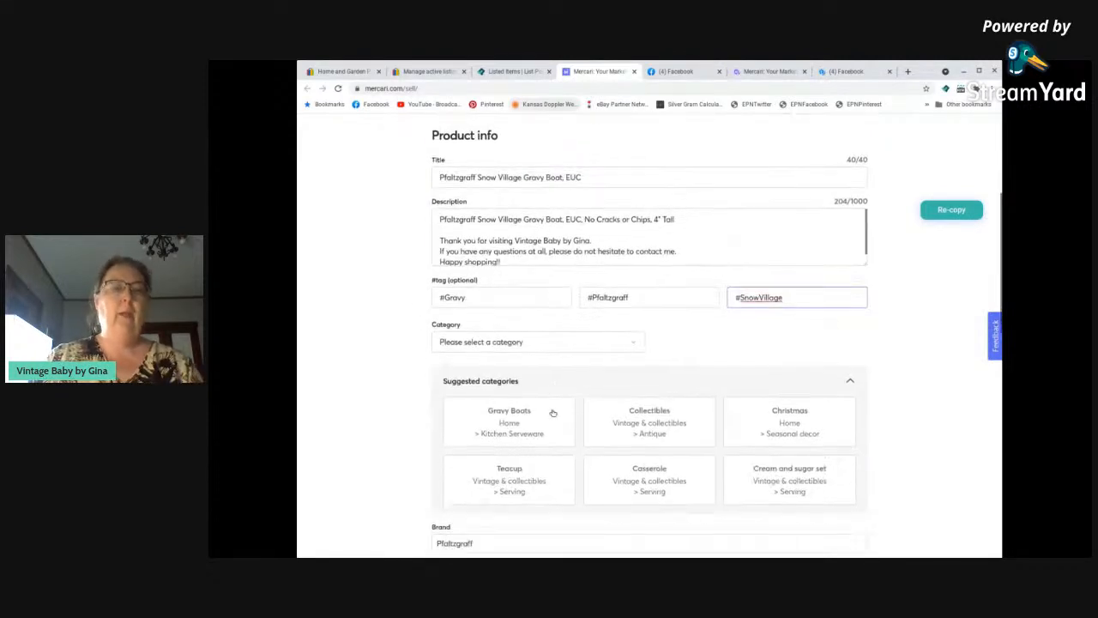
pyautogui.click(505, 367)
pyautogui.scroll(-1, 503, 370)
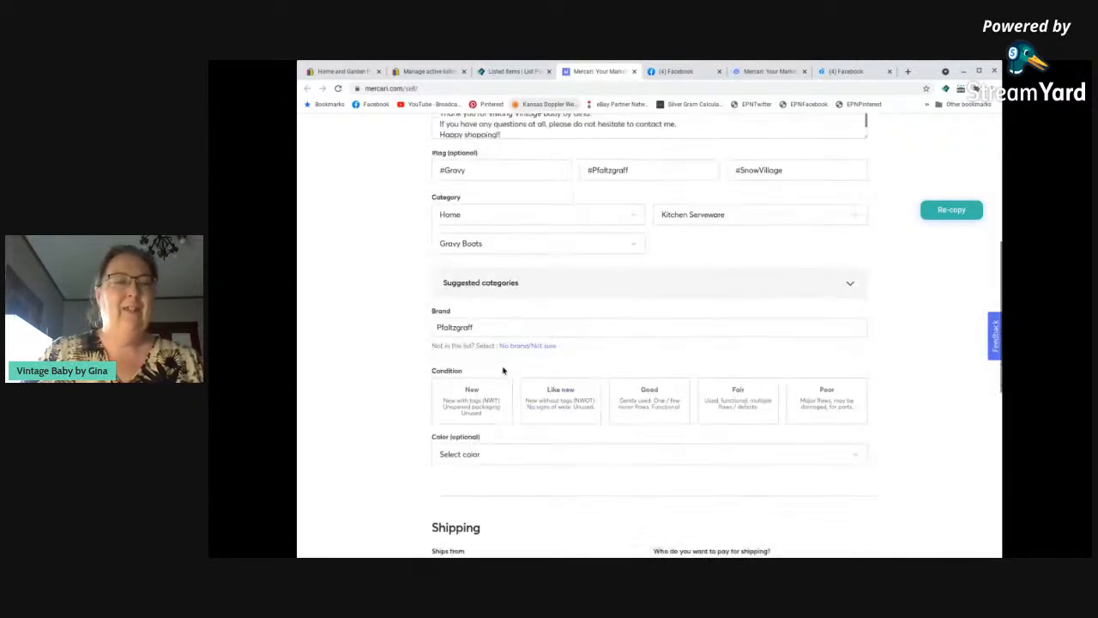
# Set the gravy boat's condition to Good and its color to White on the Mercari form.
pyautogui.scroll(-1, 506, 372)
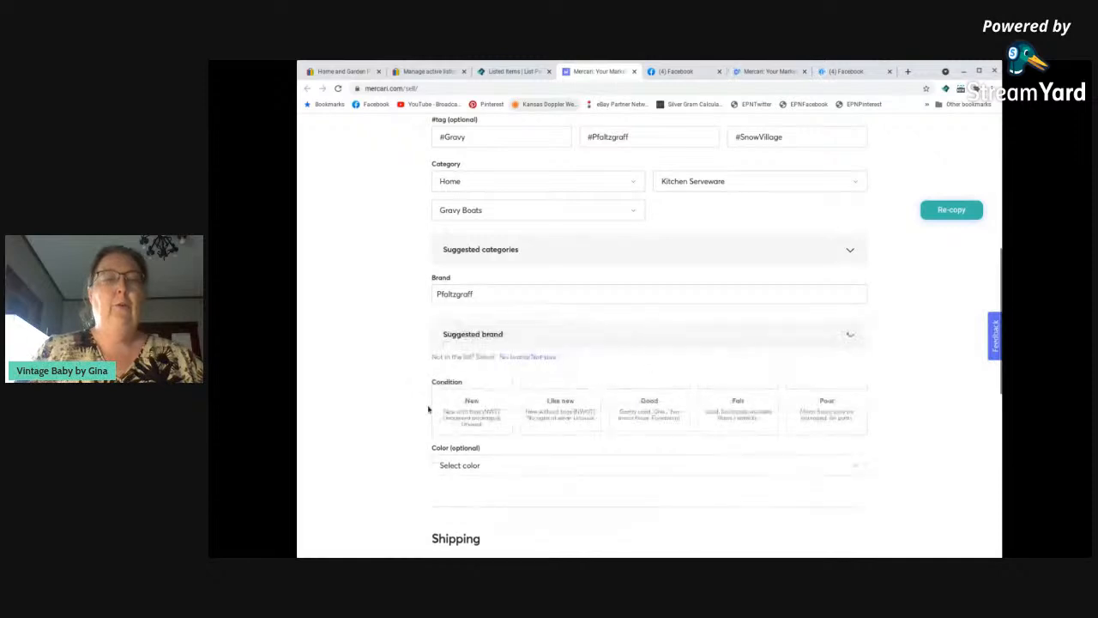
pyautogui.click(655, 412)
pyautogui.scroll(-3, 321, 408)
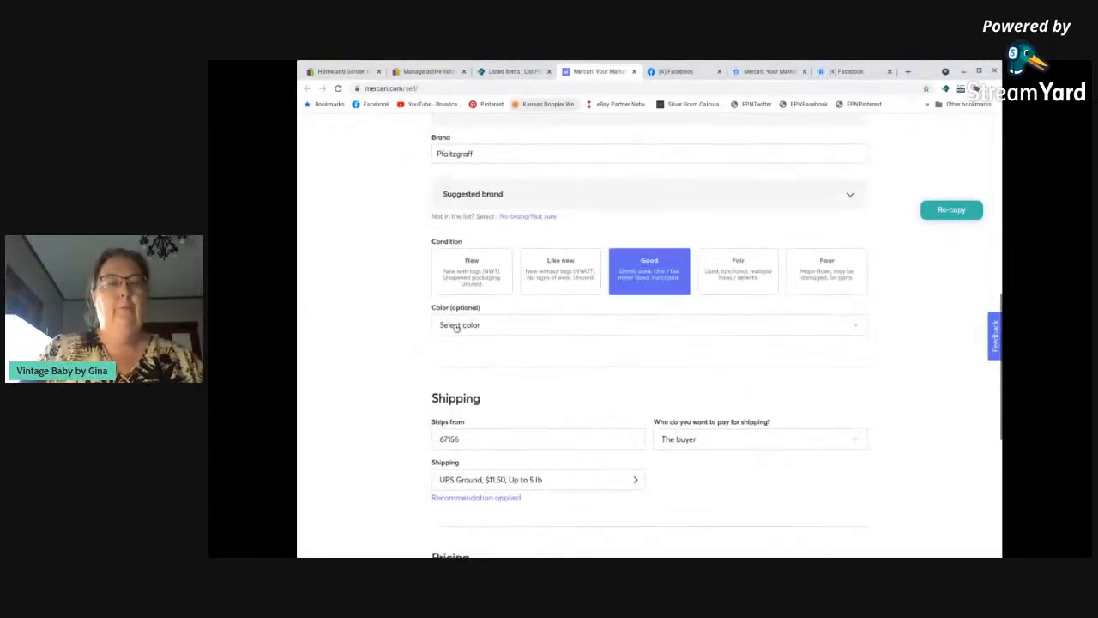
pyautogui.click(465, 327)
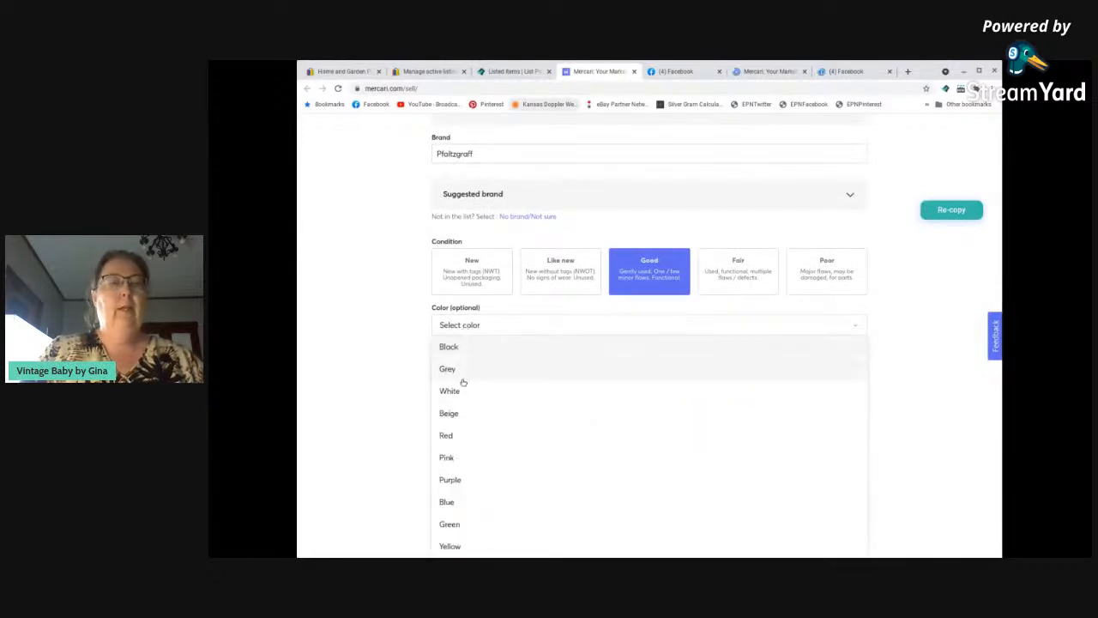
pyautogui.scroll(-3, 483, 496)
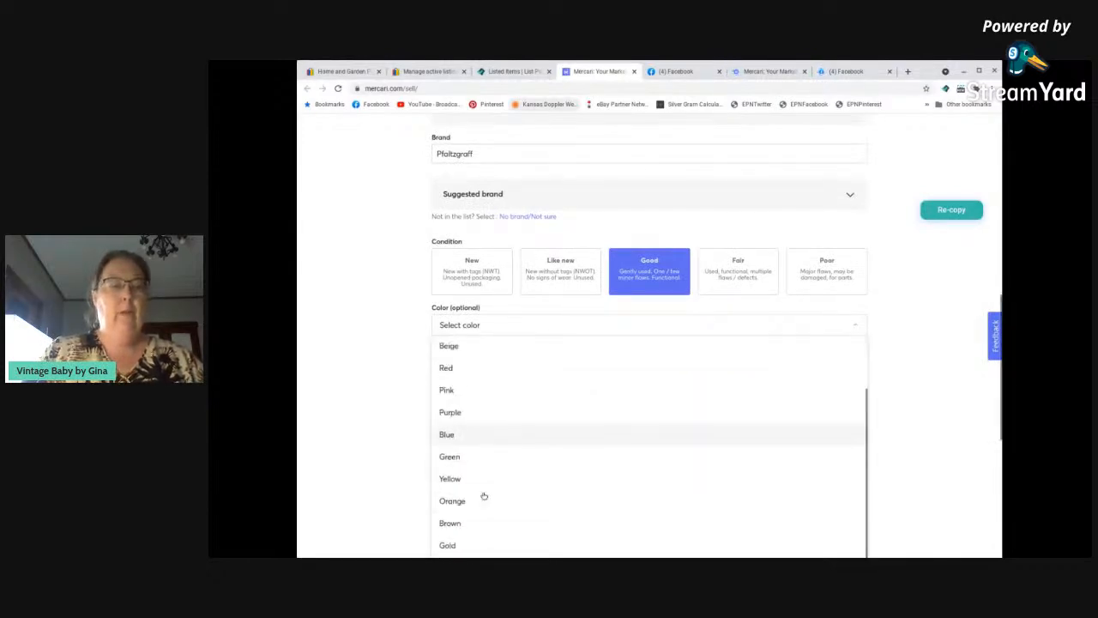
pyautogui.scroll(1, 476, 487)
pyautogui.scroll(-1, 469, 478)
pyautogui.scroll(3, 467, 476)
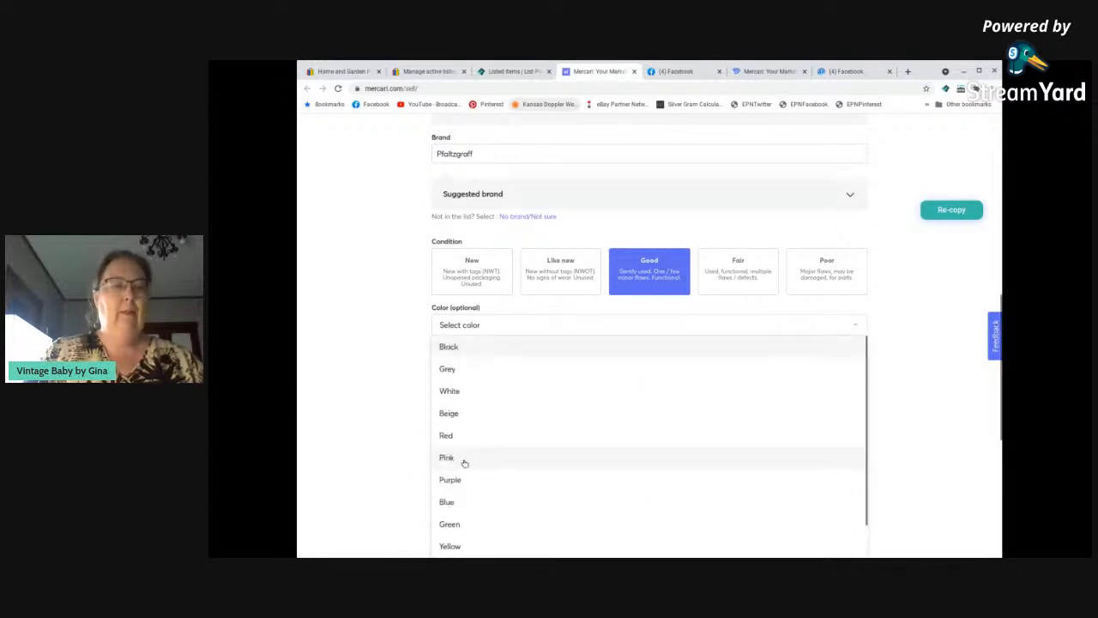
pyautogui.click(450, 390)
# Set the gravy boat's Mercari shipping to 2 lb by USPS Priority Mail at $12.00.
pyautogui.scroll(-3, 397, 397)
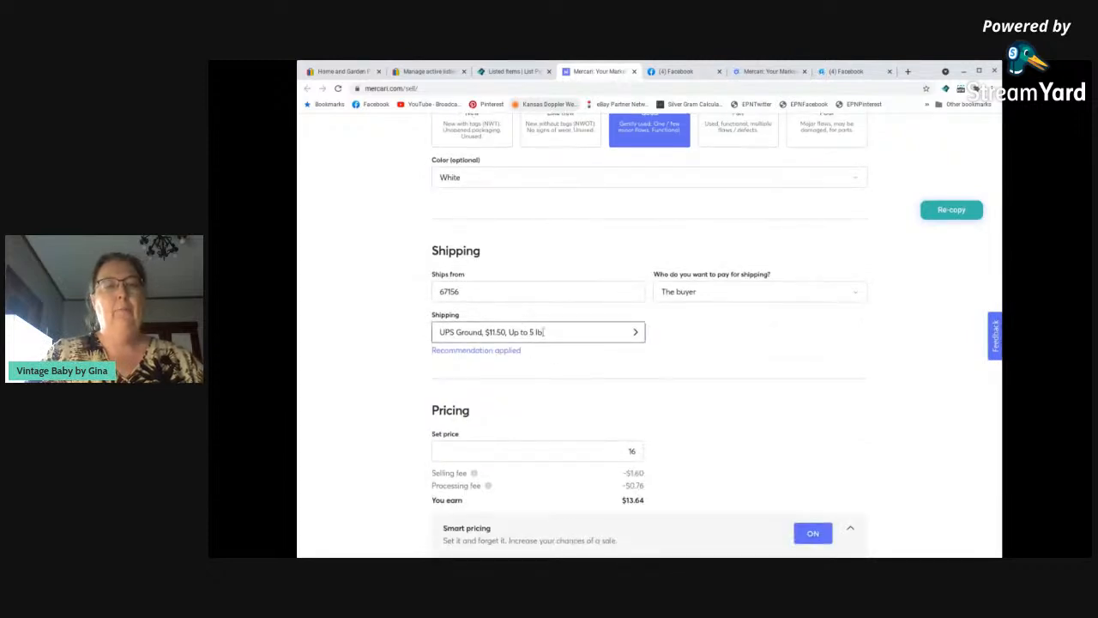
pyautogui.click(543, 332)
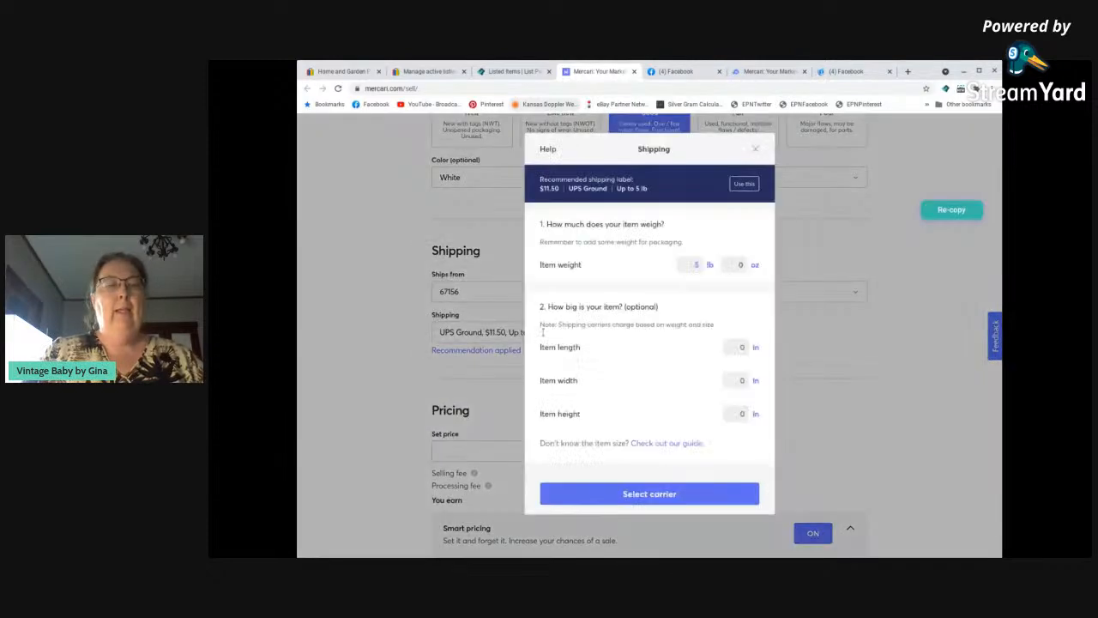
pyautogui.click(695, 264)
pyautogui.write('2')
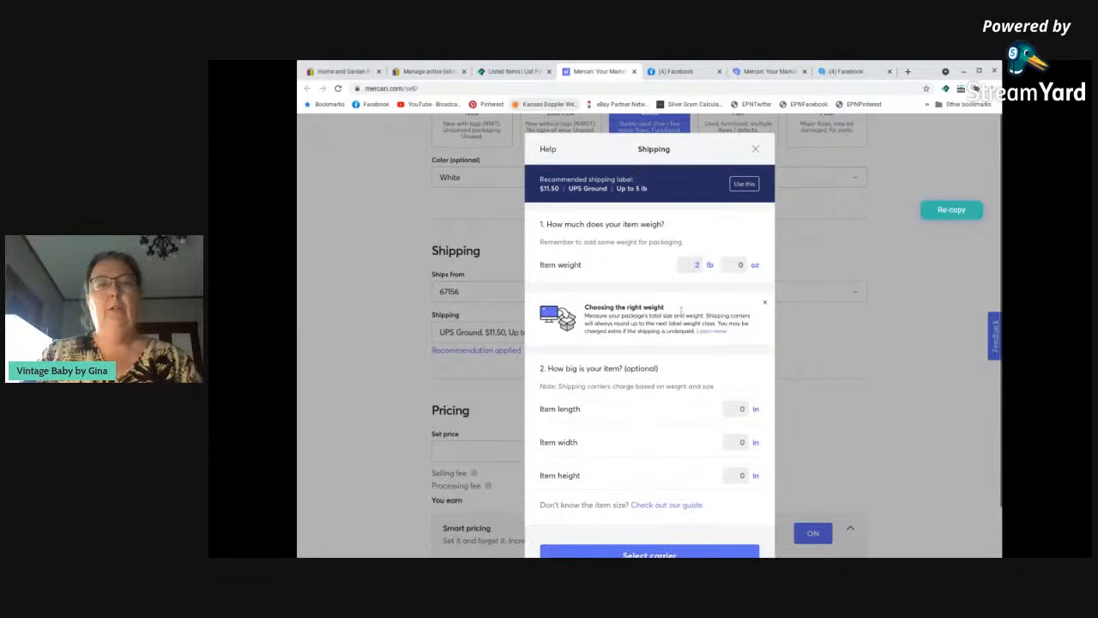
pyautogui.click(666, 554)
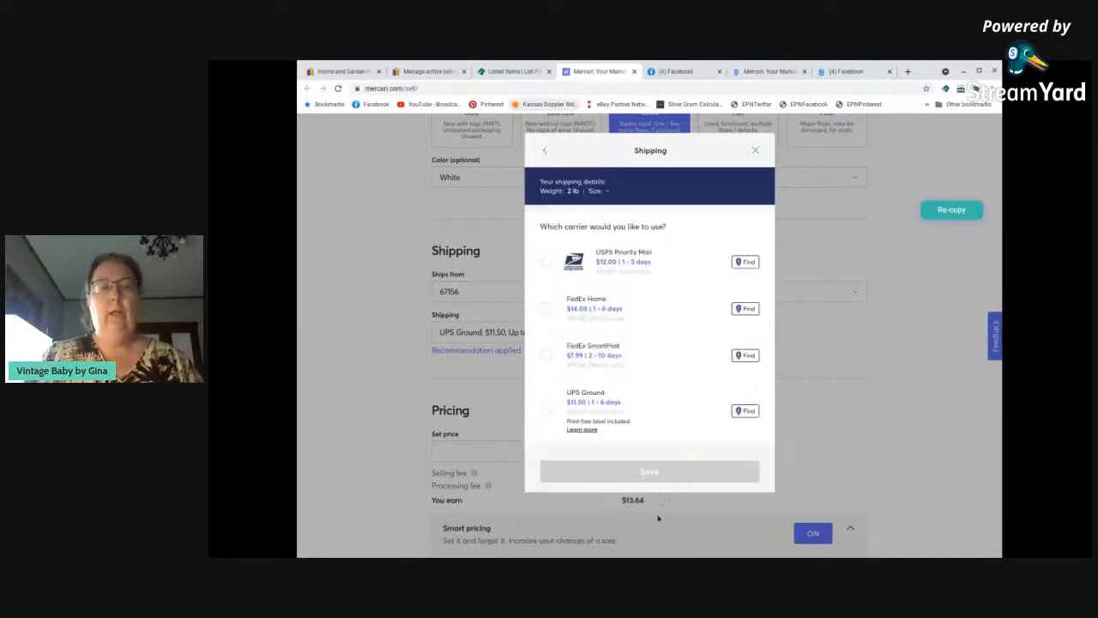
pyautogui.click(547, 262)
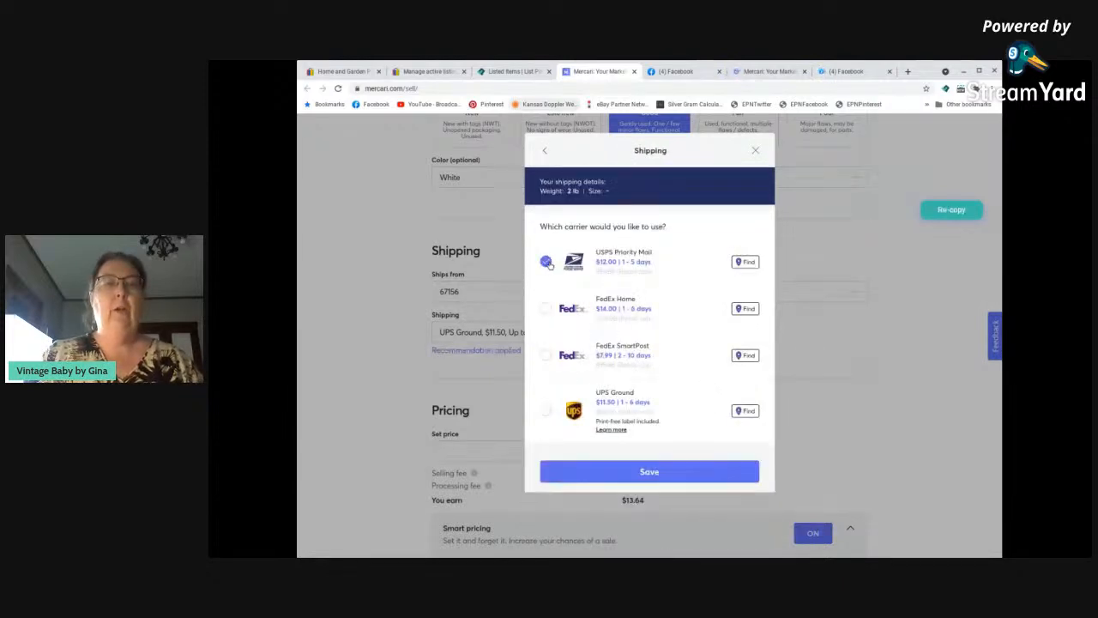
pyautogui.click(666, 472)
# Price the gravy boat at $17 with smart pricing off and list it on Mercari.
pyautogui.scroll(-2, 598, 449)
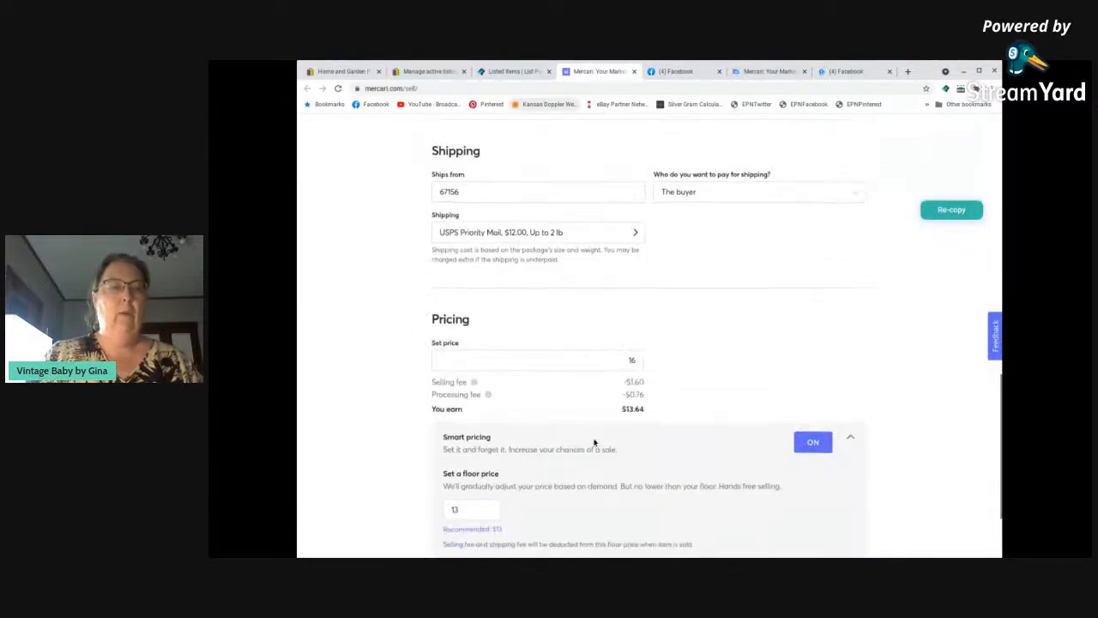
pyautogui.click(630, 345)
pyautogui.moveTo(626, 344); pyautogui.dragTo(670, 347)
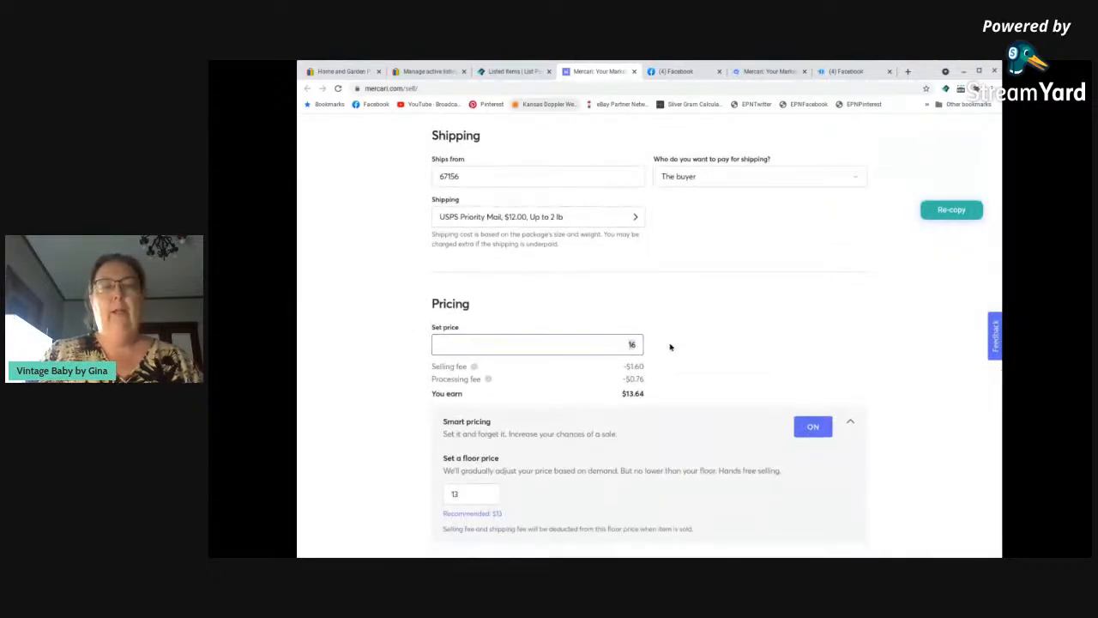
pyautogui.write('17')
pyautogui.click(812, 426)
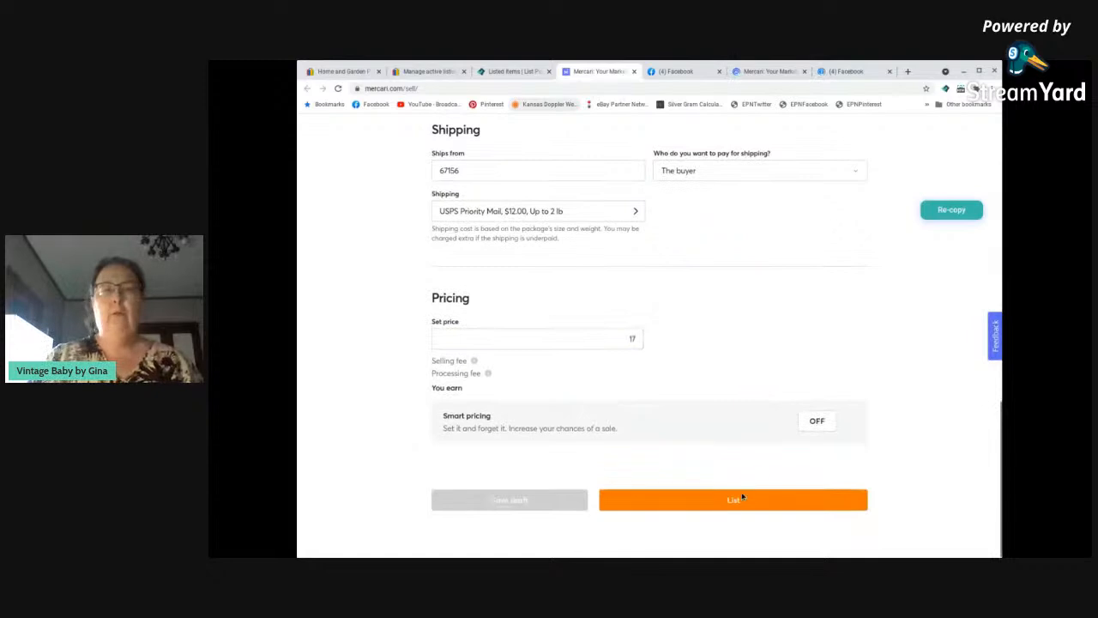
pyautogui.click(738, 501)
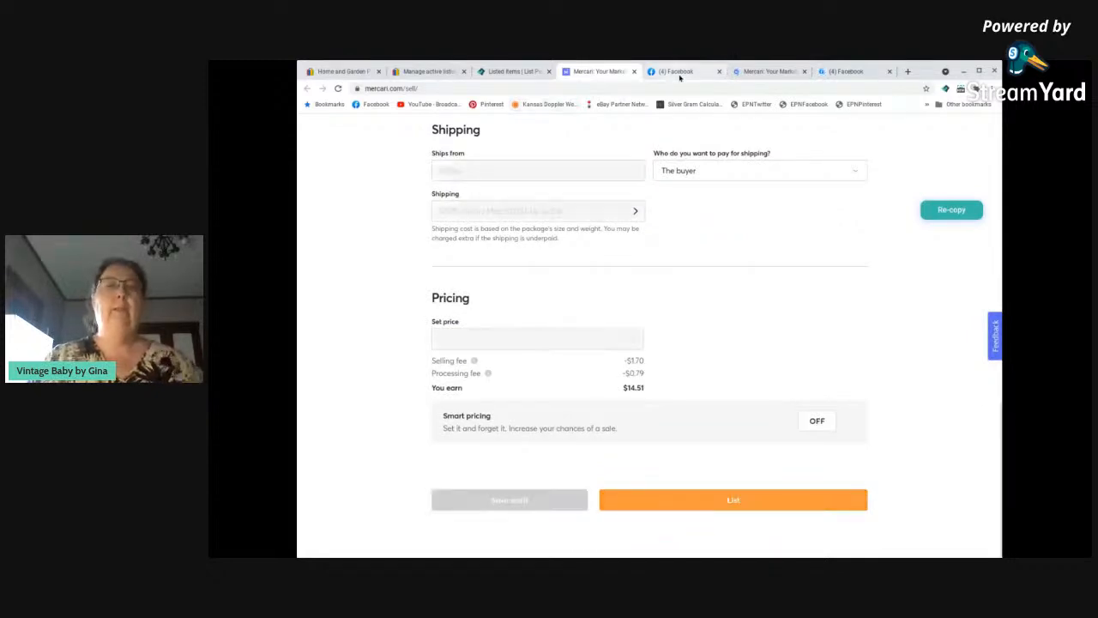
# Switch to the gravy boat's Facebook Marketplace form and set its category to Dinnerware and condition to Used - Good.
pyautogui.click(675, 72)
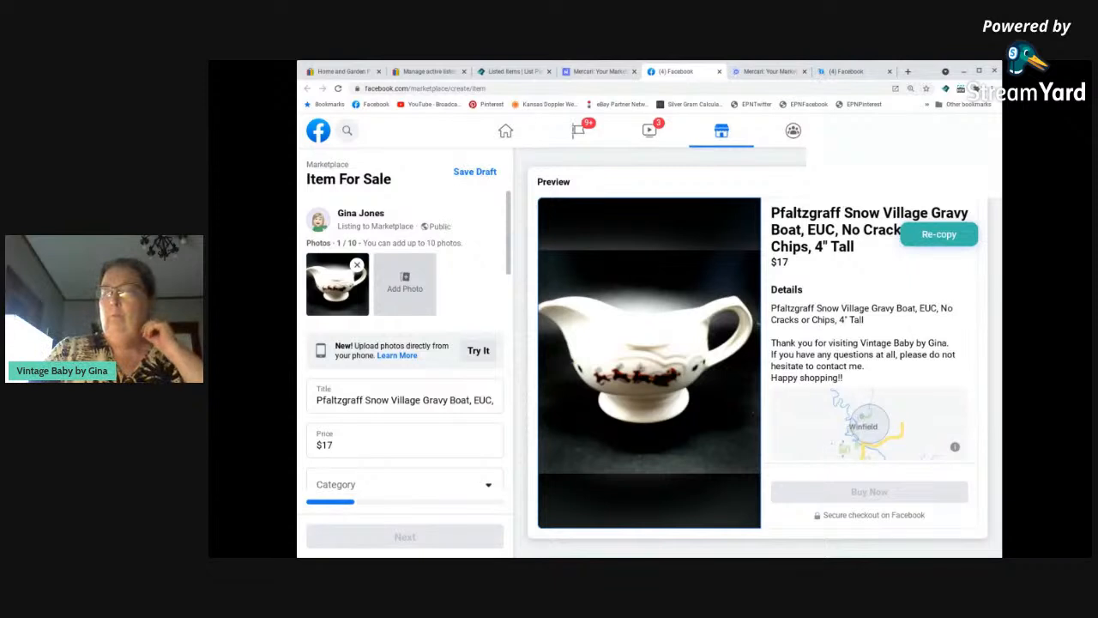
pyautogui.scroll(-1, 409, 287)
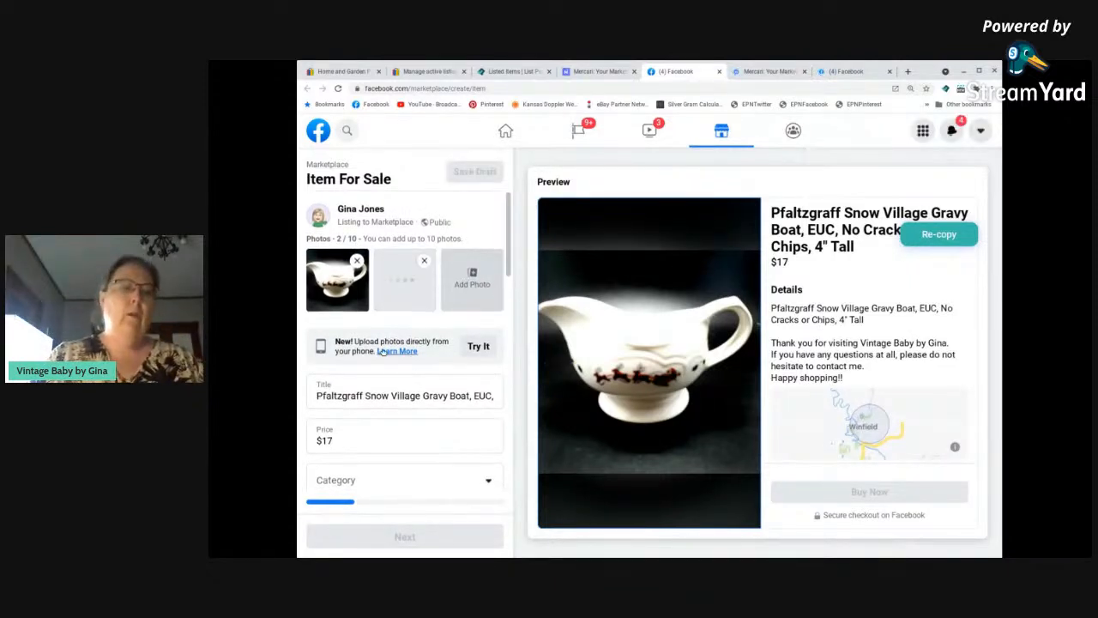
pyautogui.scroll(-3, 383, 371)
pyautogui.scroll(-1, 383, 372)
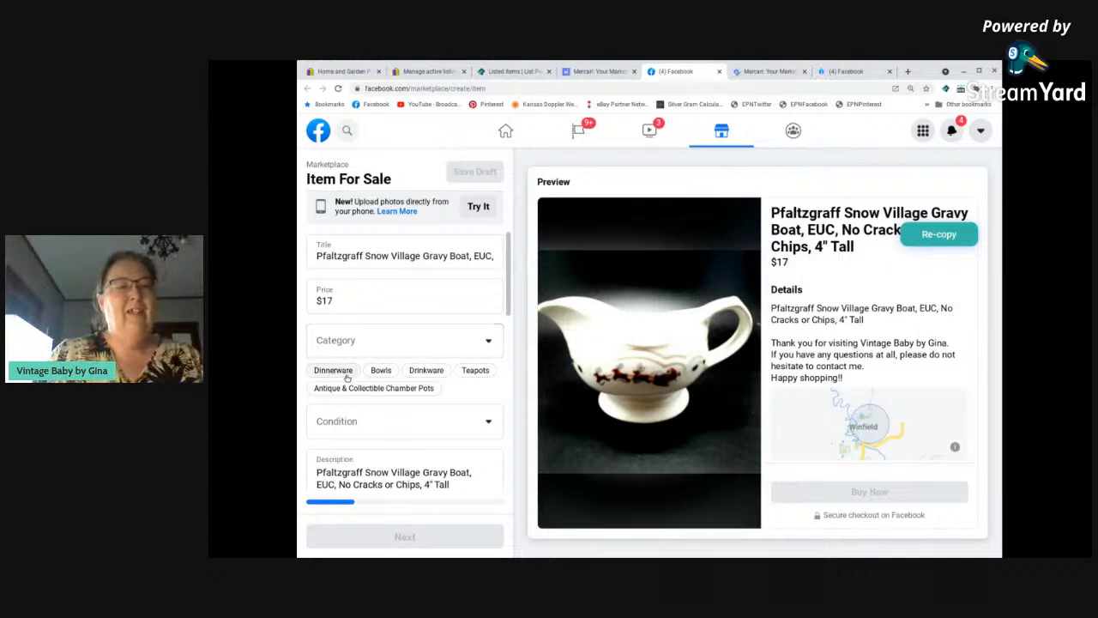
pyautogui.scroll(-1, 347, 379)
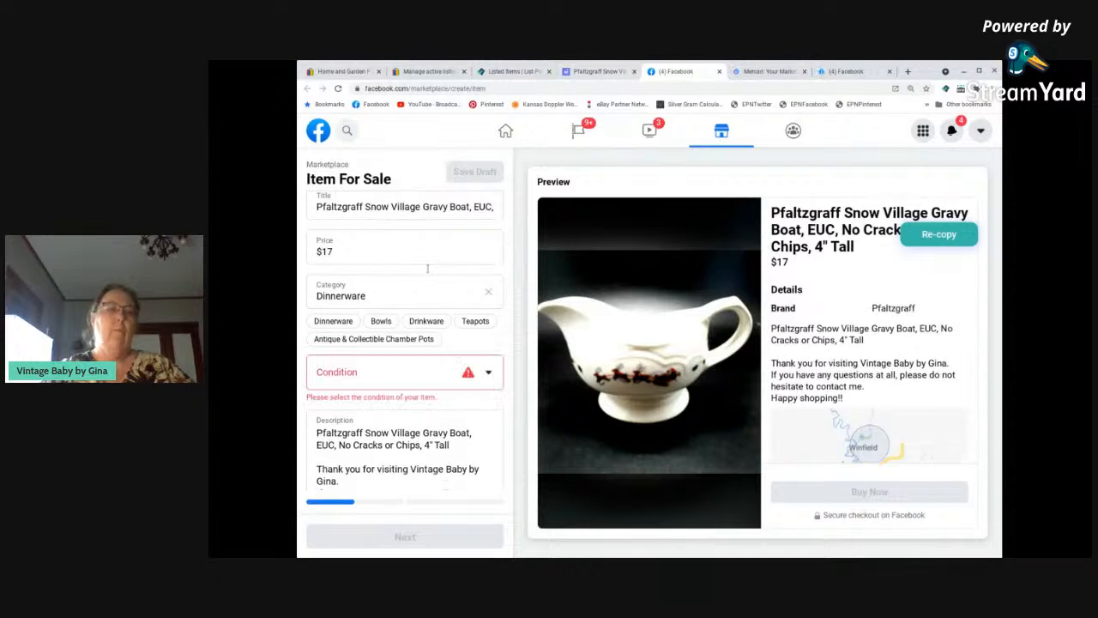
pyautogui.click(393, 379)
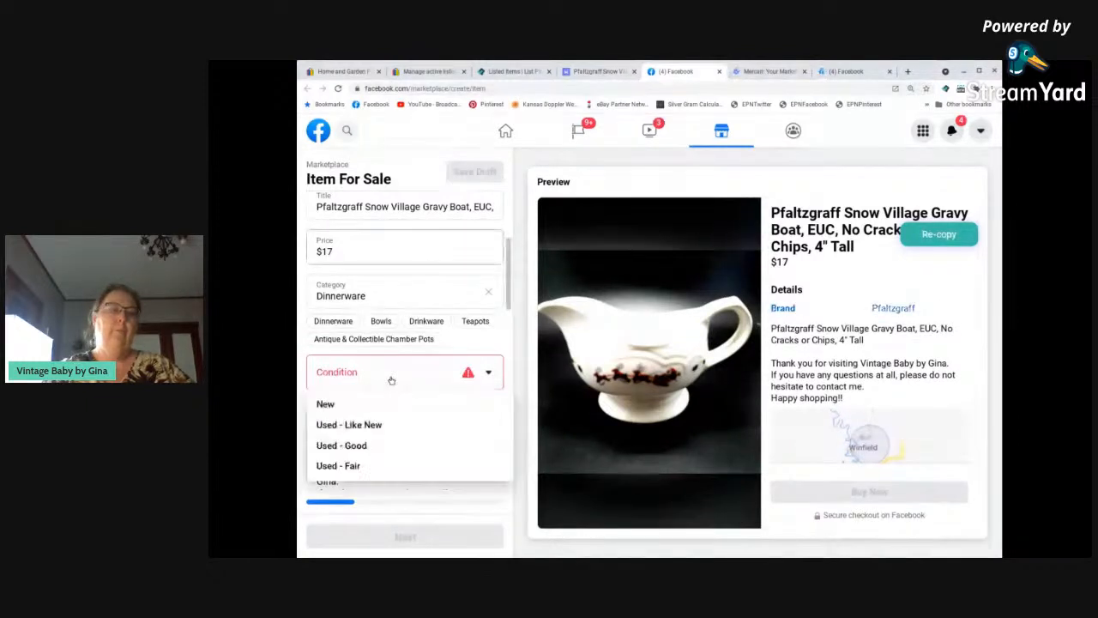
pyautogui.click(361, 446)
# Set the gravy boat's color to Multi Colored and its material to Porcelain on the Facebook form.
pyautogui.scroll(-5, 369, 444)
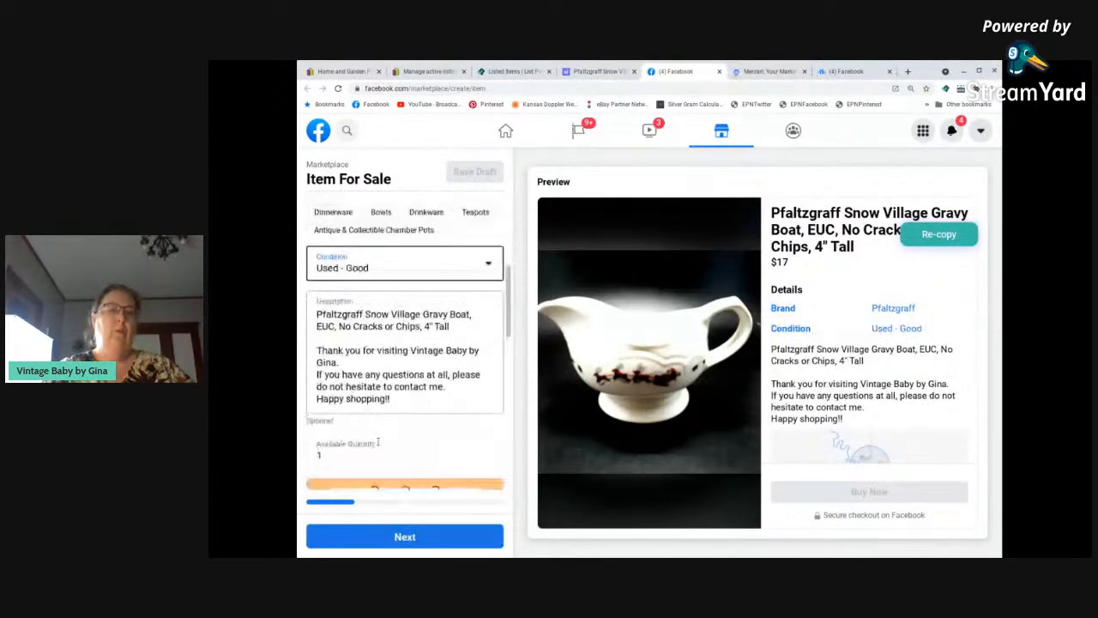
pyautogui.scroll(-1, 380, 442)
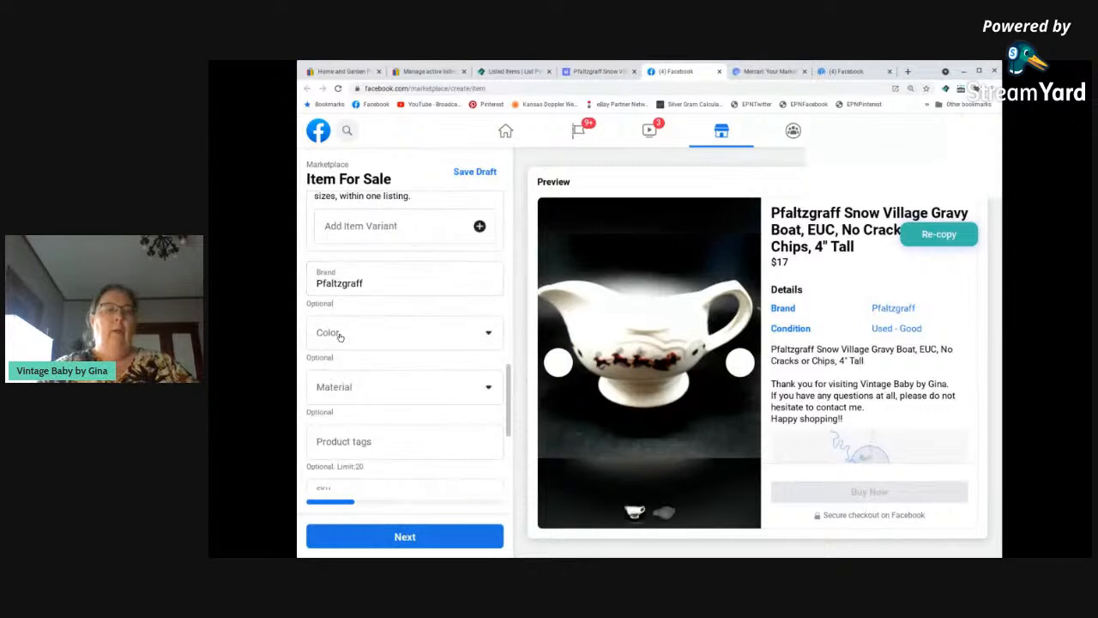
pyautogui.click(339, 336)
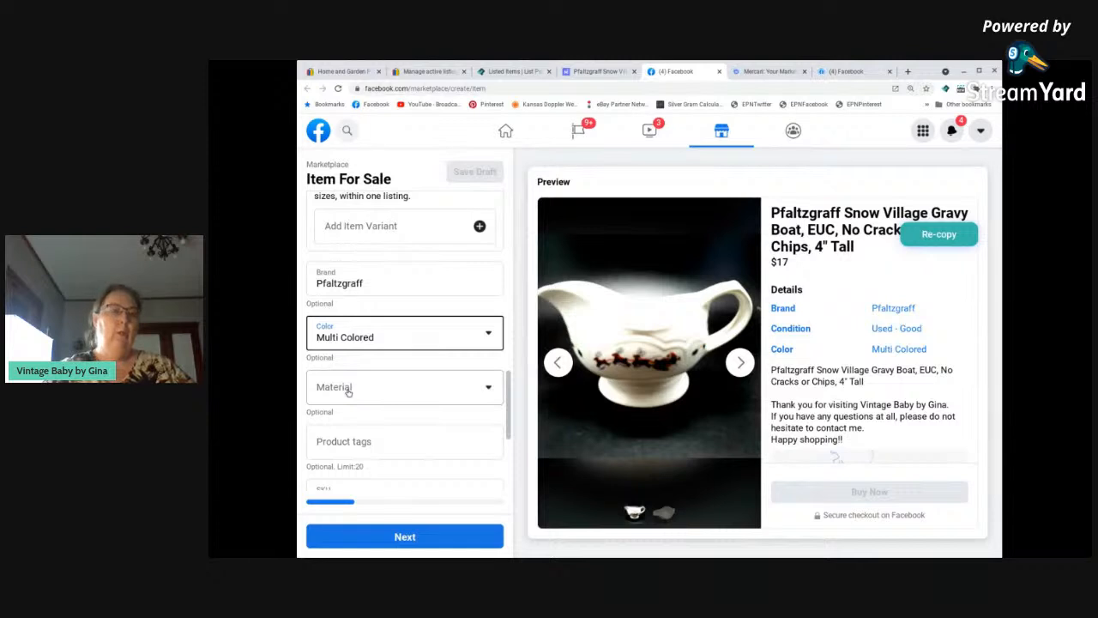
pyautogui.click(349, 390)
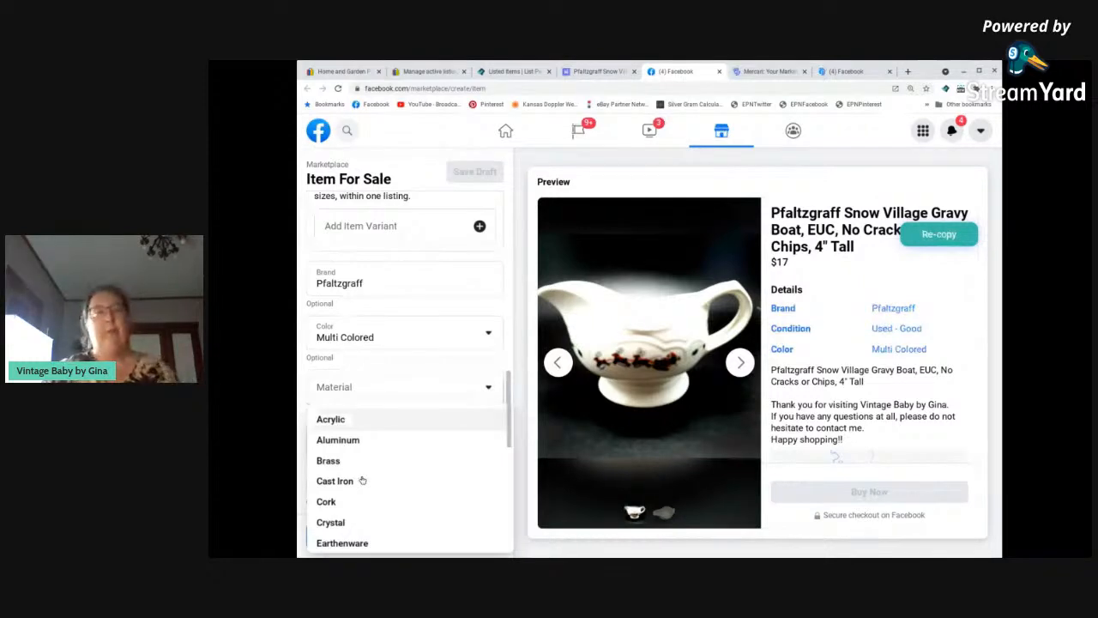
pyautogui.scroll(-3, 362, 481)
pyautogui.click(337, 462)
# Add the product tags Pfaltzgraff, Snow Village, Gravy BOat, Vintage and VintageBabybyGina, and check the listing's photos and details.
pyautogui.click(333, 448)
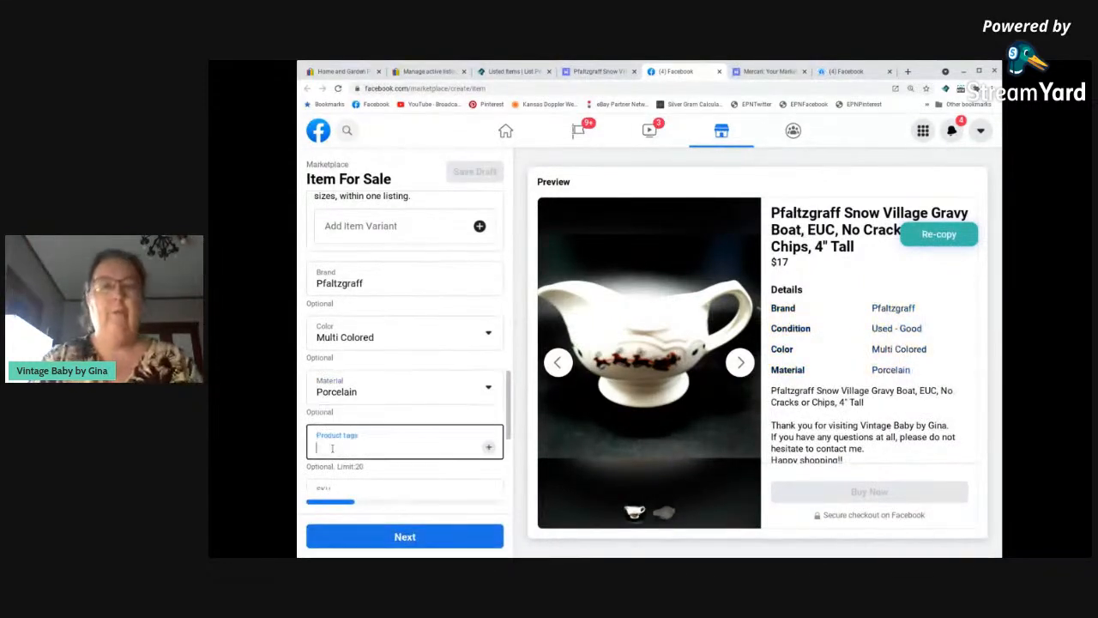
pyautogui.write('Pfaltz')
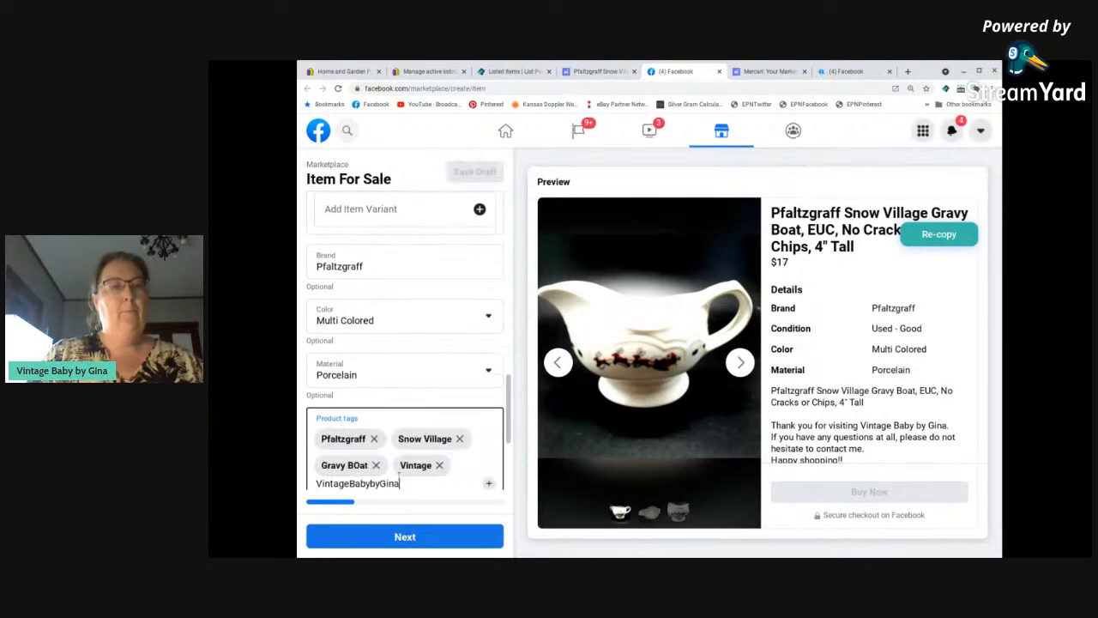
pyautogui.scroll(-1, 424, 462)
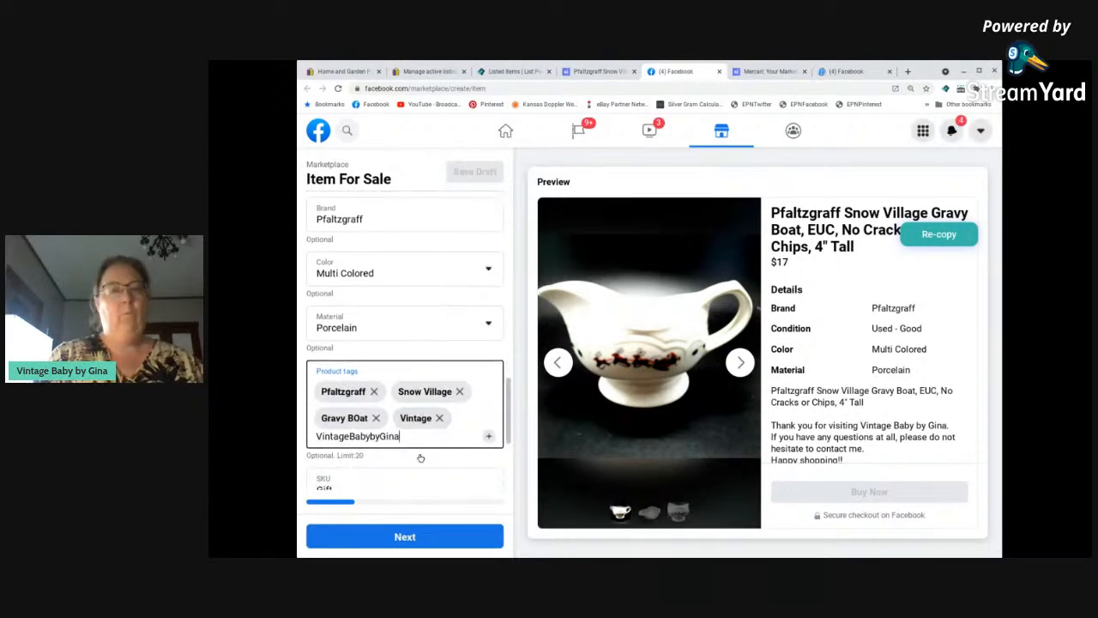
pyautogui.scroll(10, 416, 411)
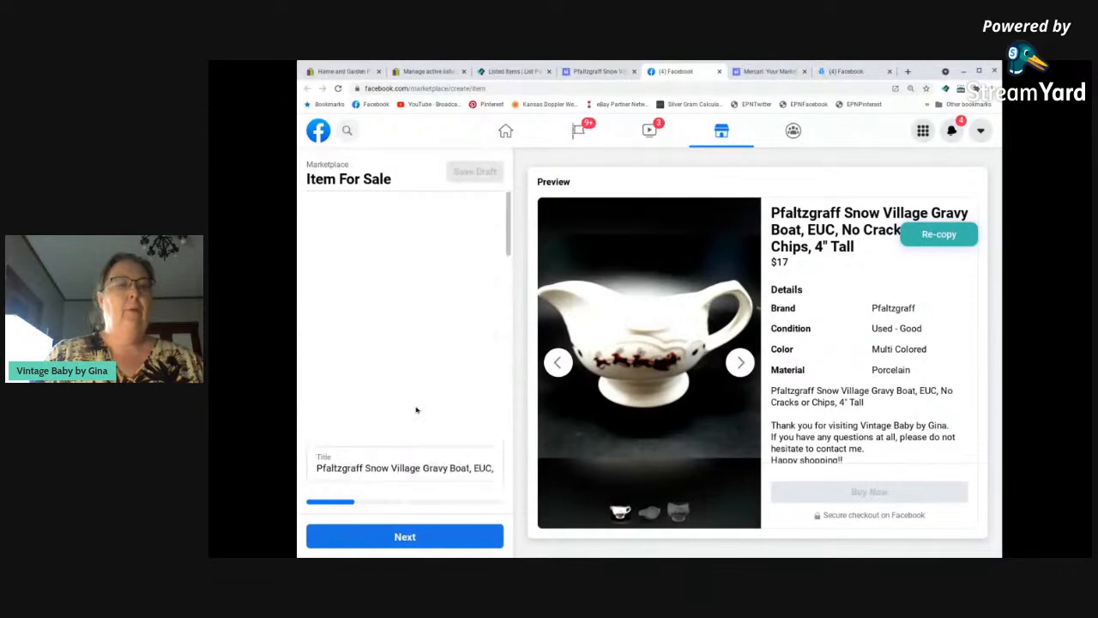
pyautogui.scroll(-10, 433, 421)
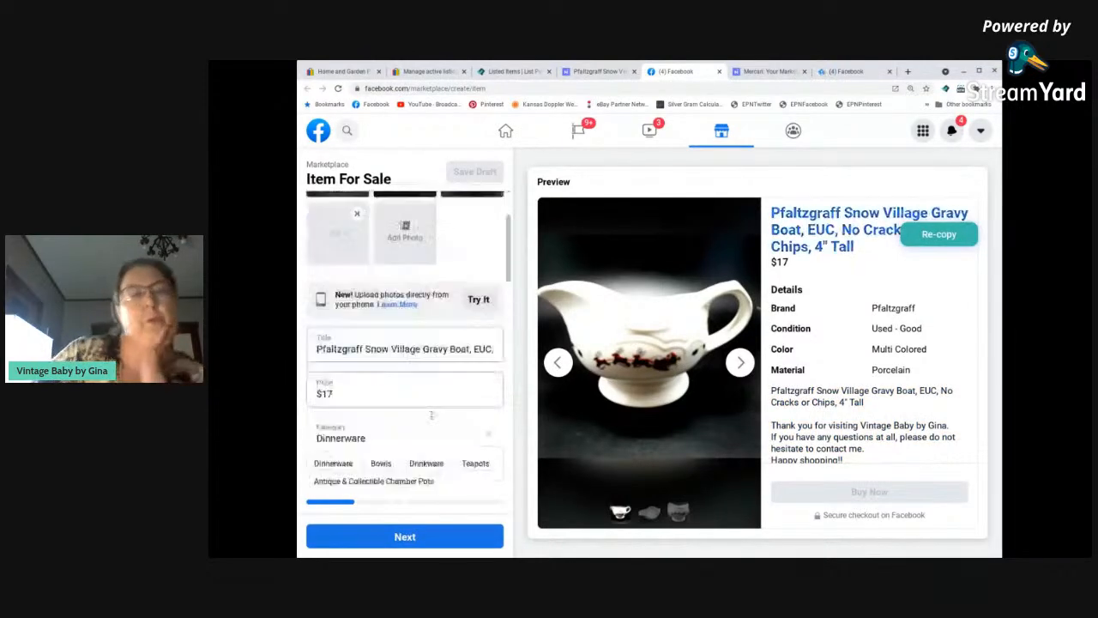
pyautogui.scroll(-10, 438, 426)
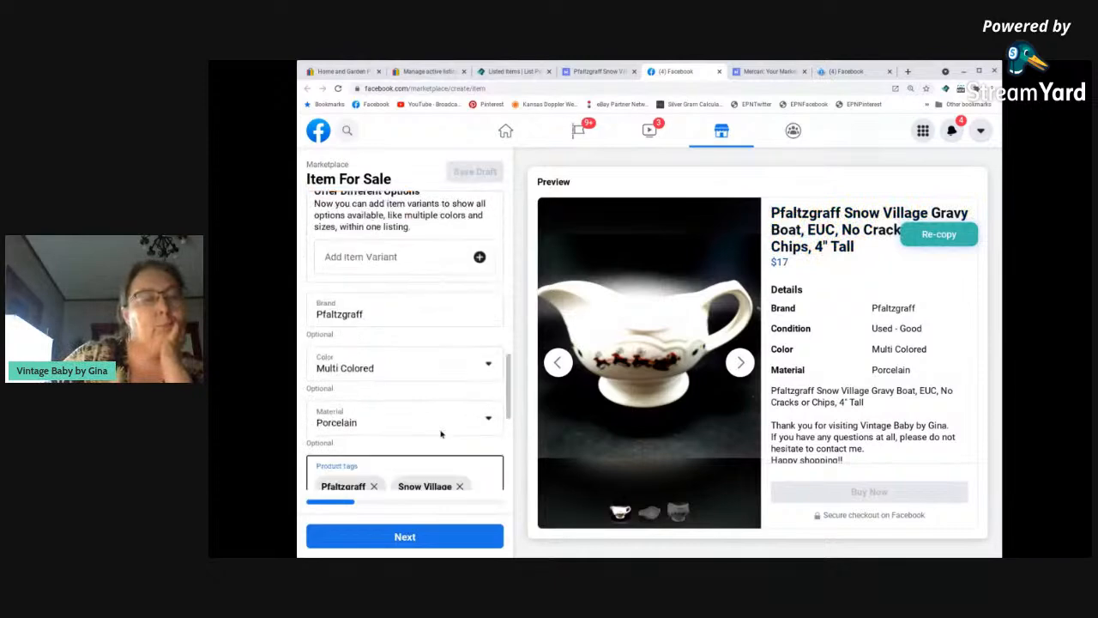
pyautogui.scroll(15, 440, 431)
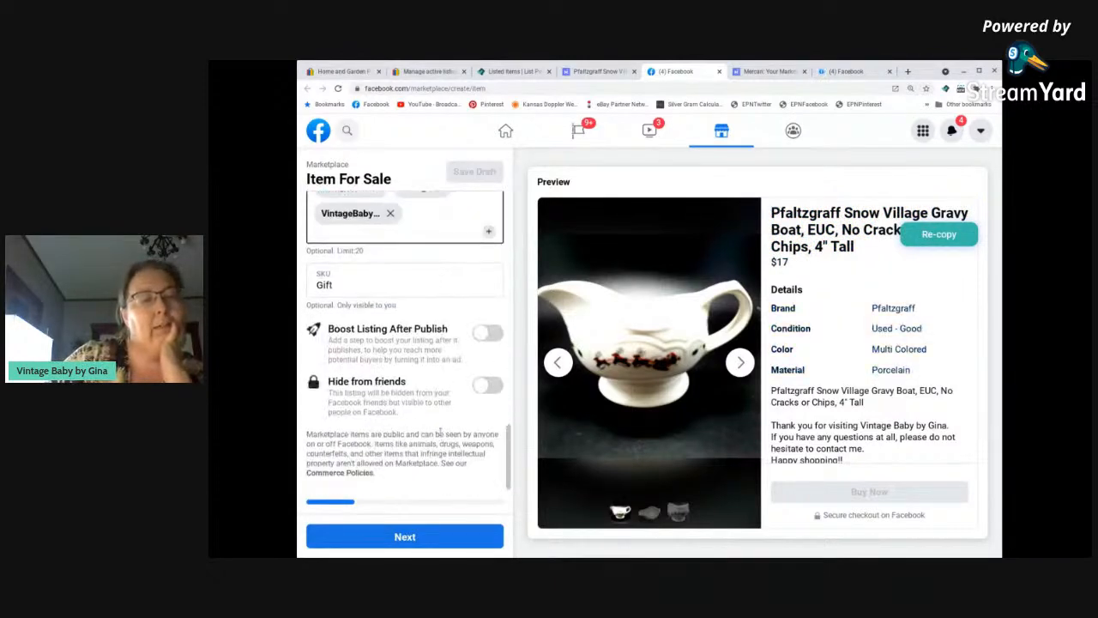
pyautogui.scroll(5, 444, 432)
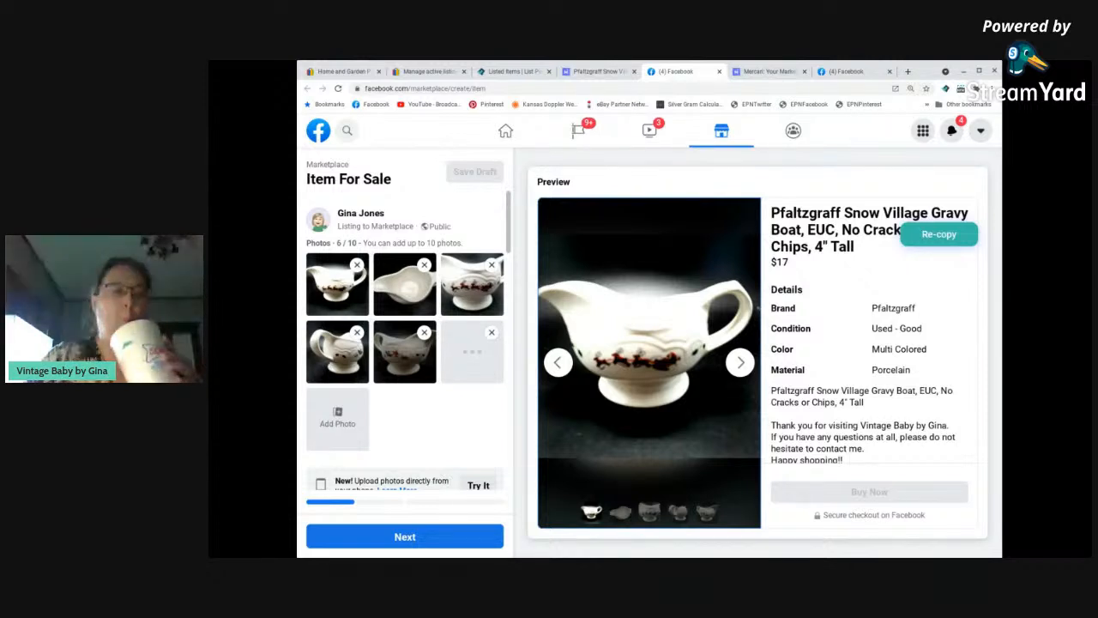
# Review the published gravy boat listing on Mercari, including its description and shipping, and close its page.
pyautogui.click(592, 72)
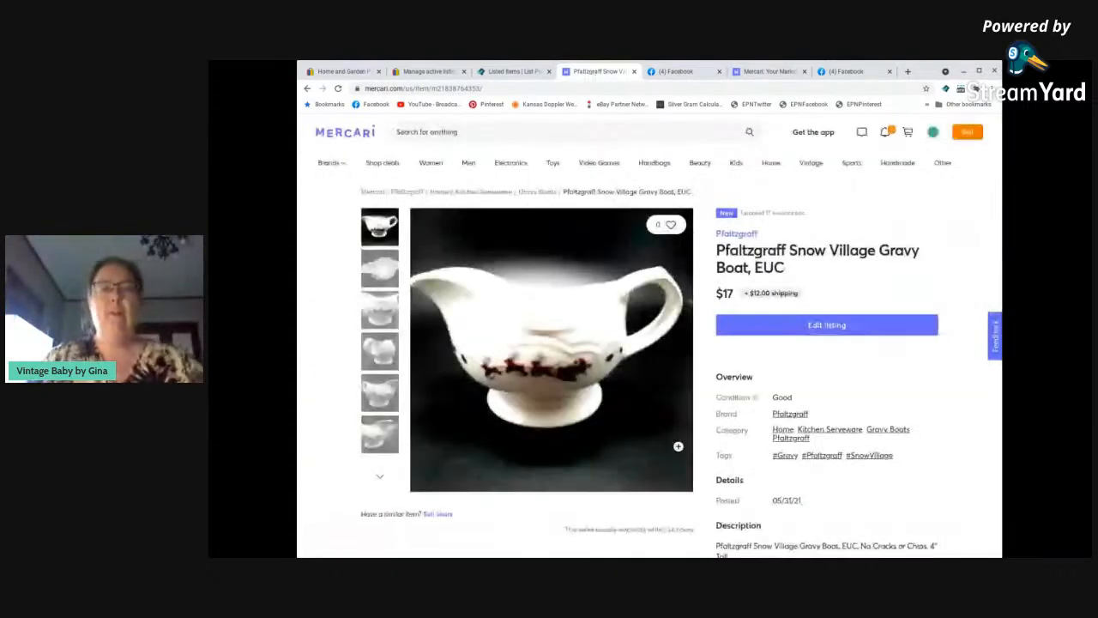
pyautogui.scroll(-10, 554, 415)
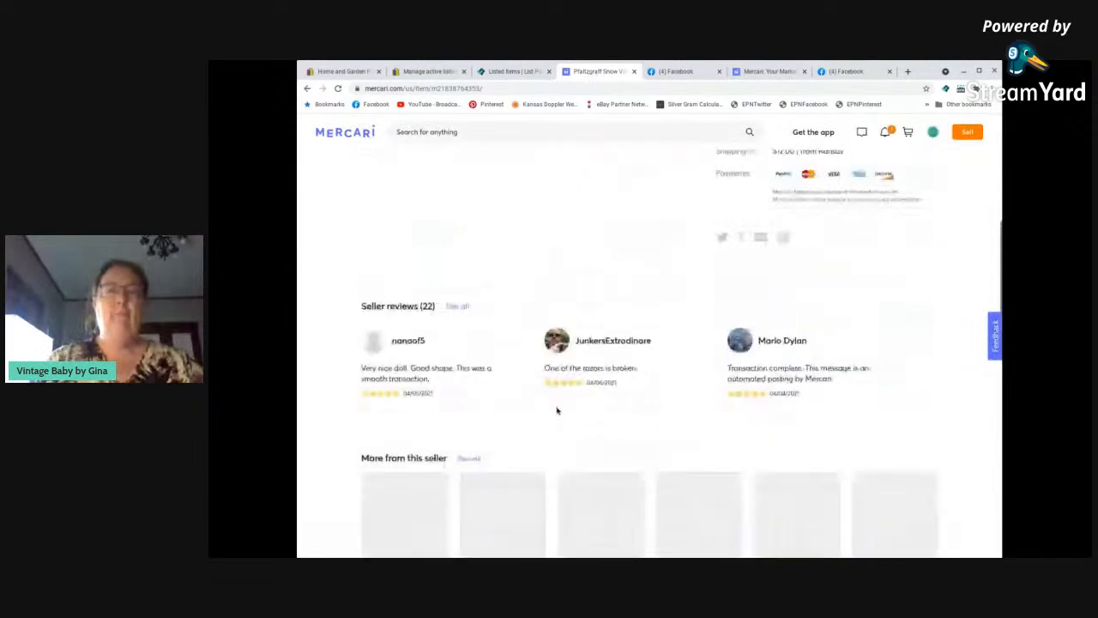
pyautogui.scroll(-2, 558, 414)
pyautogui.scroll(10, 566, 403)
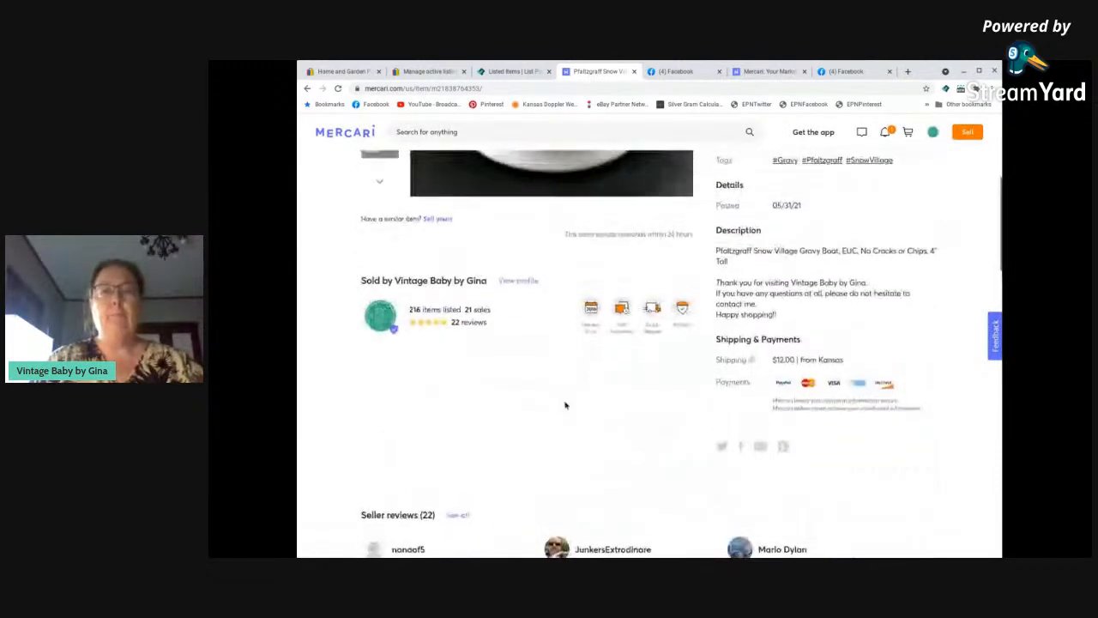
pyautogui.scroll(3, 570, 401)
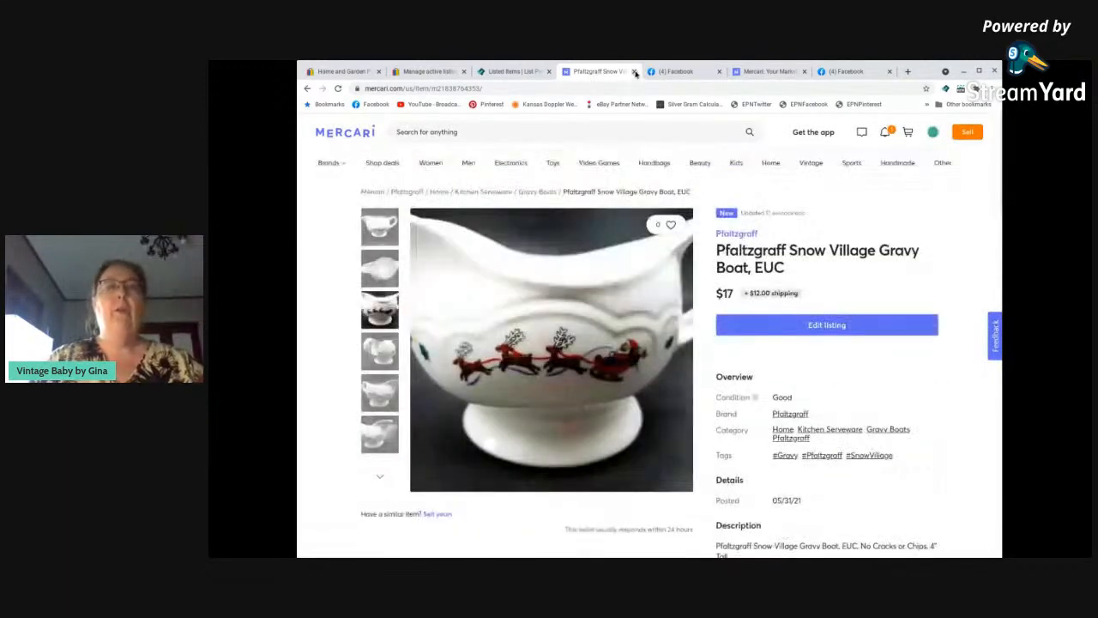
pyautogui.click(635, 72)
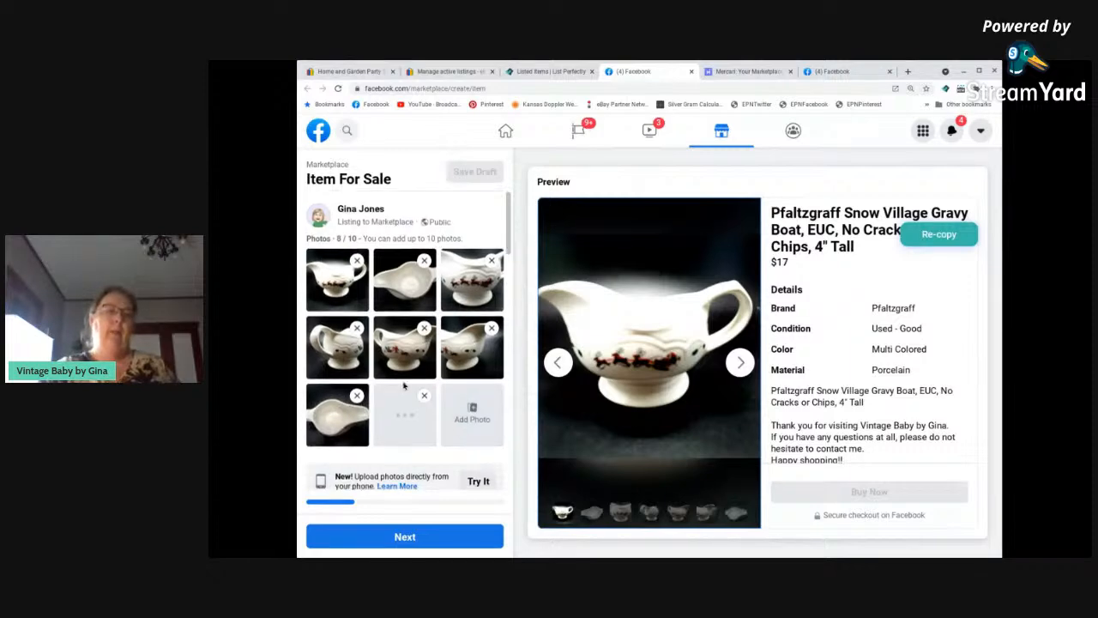
# Continue to the gravy boat's Facebook delivery settings, set the package weight to 1-2 lbs, and proceed to the offer options.
pyautogui.scroll(-3, 403, 385)
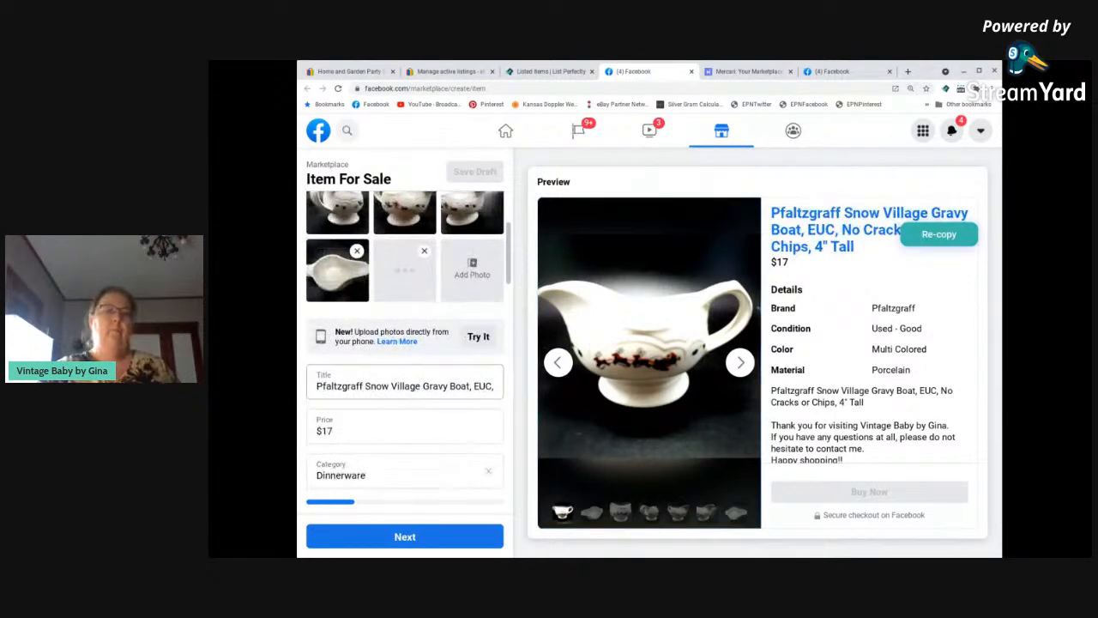
pyautogui.scroll(-3, 413, 387)
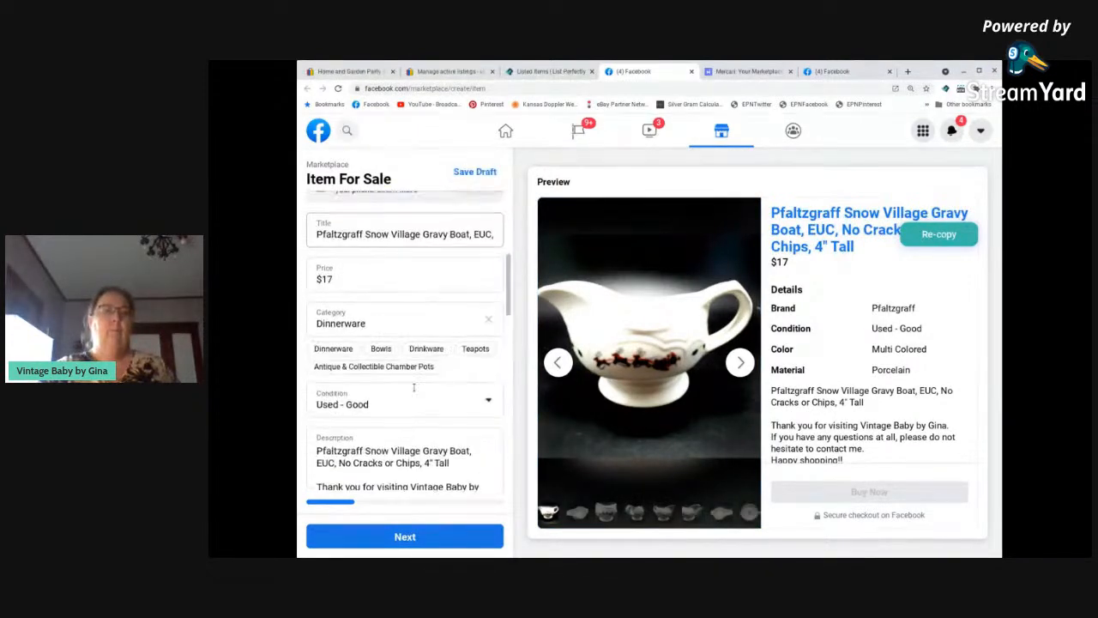
pyautogui.scroll(-10, 410, 420)
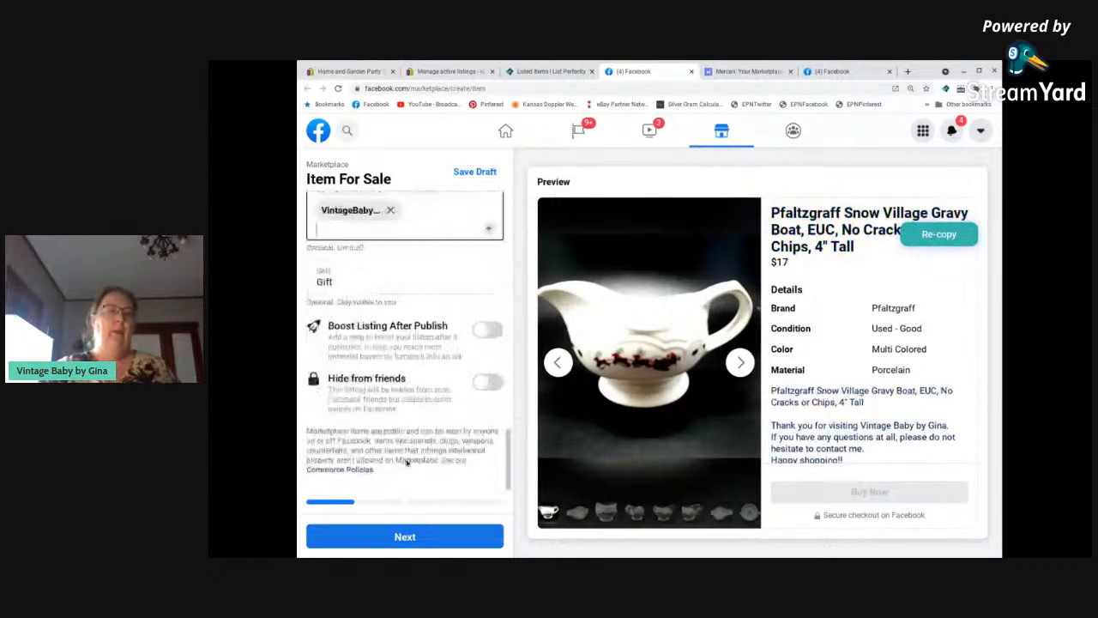
pyautogui.click(418, 536)
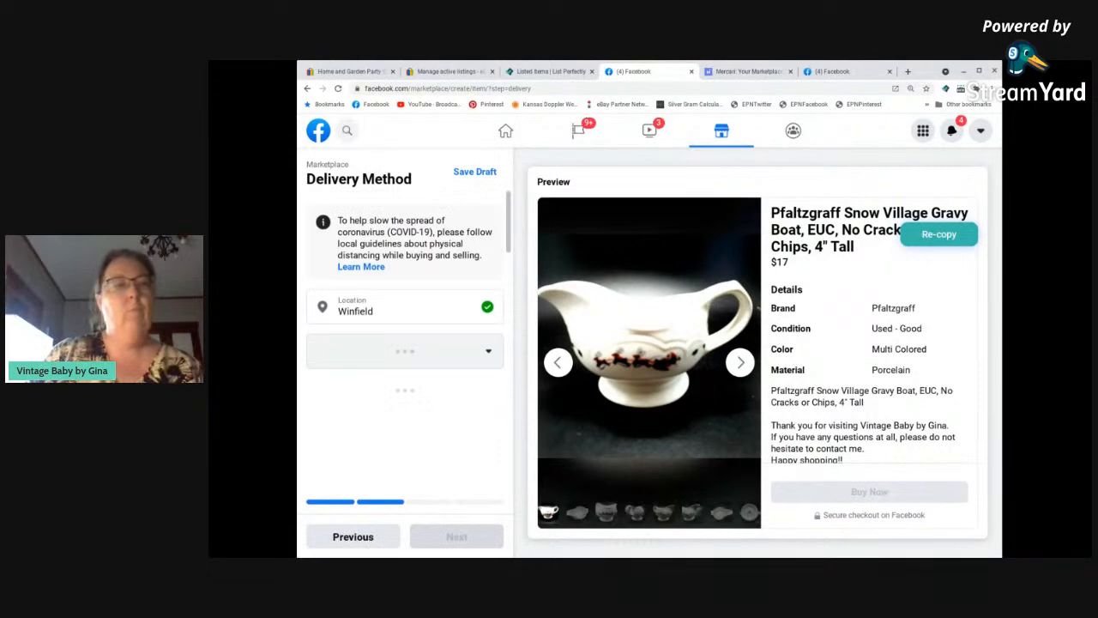
pyautogui.click(354, 459)
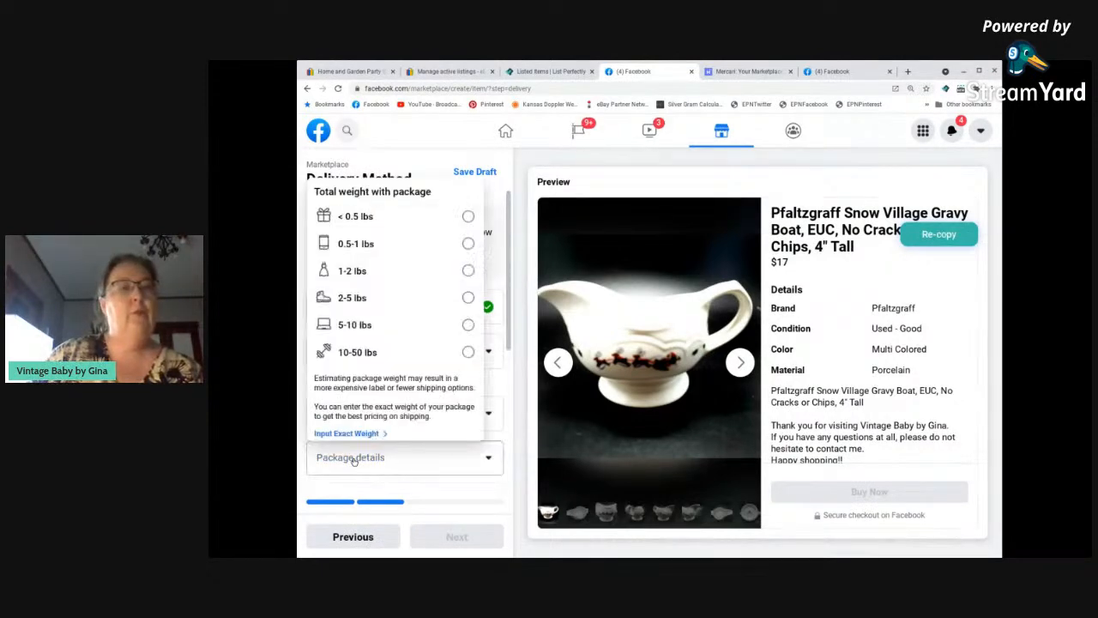
pyautogui.click(381, 270)
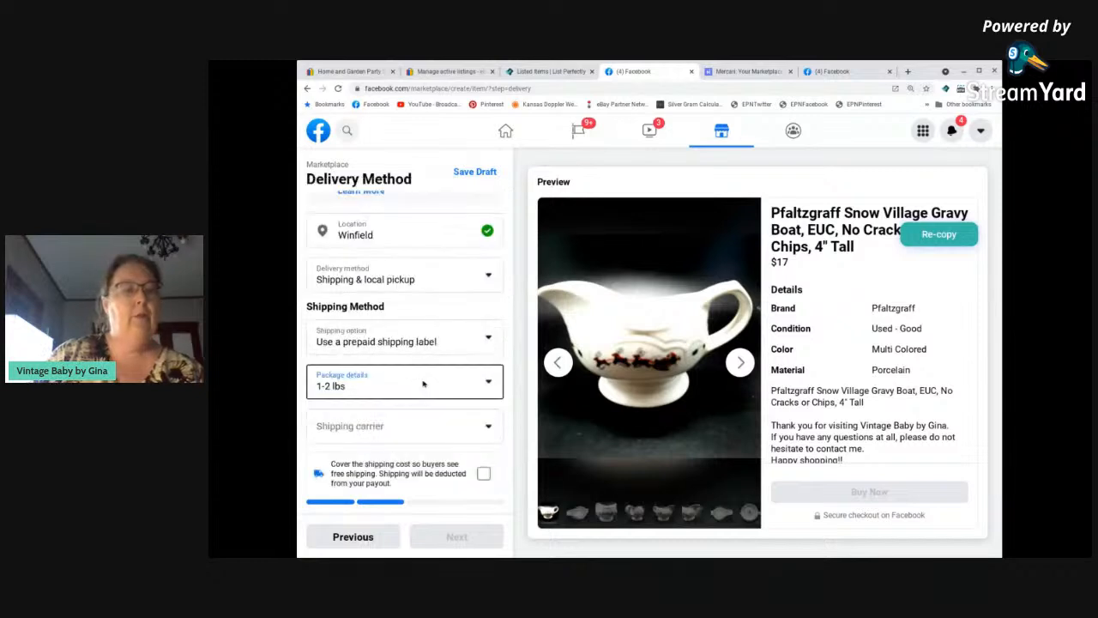
pyautogui.scroll(-1, 423, 384)
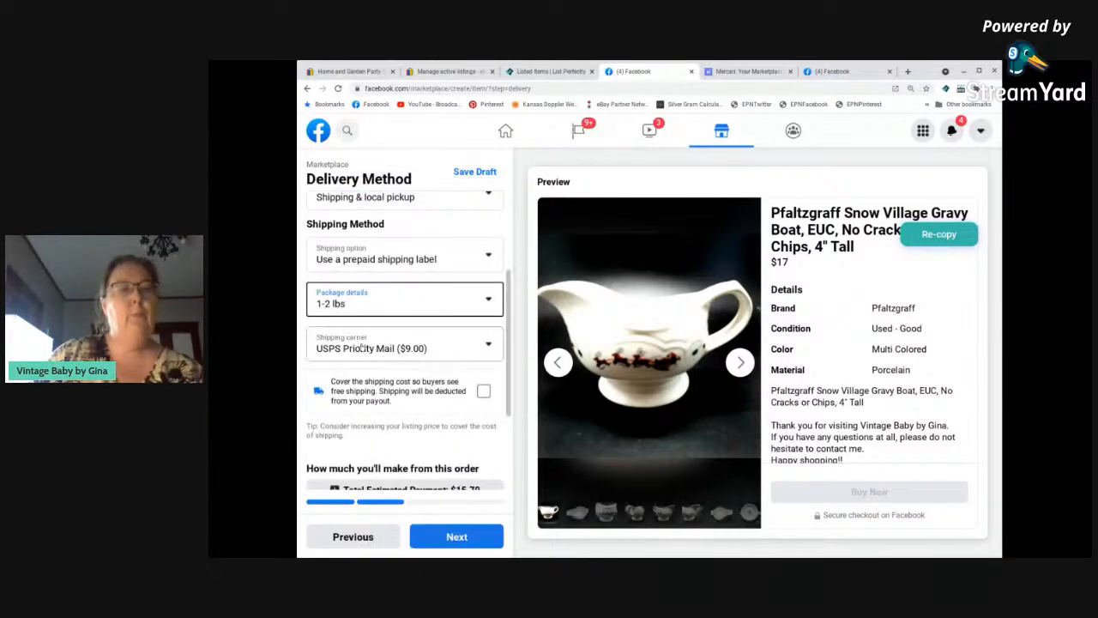
pyautogui.scroll(-2, 410, 353)
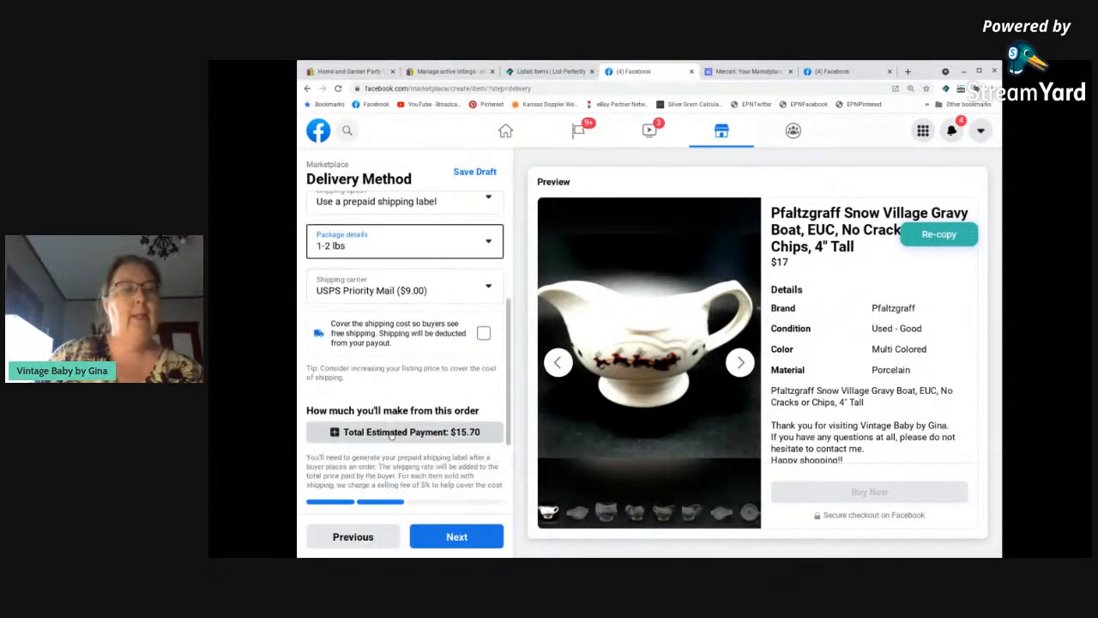
pyautogui.click(456, 537)
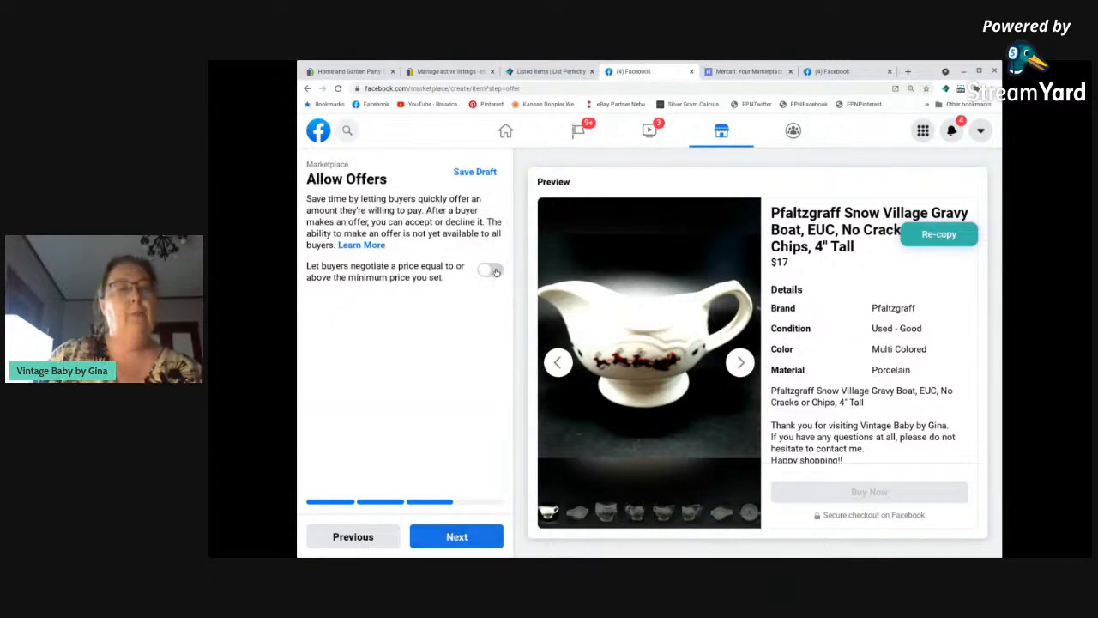
# Toggle buyer price negotiation for the gravy boat and publish it on Facebook Marketplace without selecting any groups.
pyautogui.click(491, 271)
pyautogui.click(459, 542)
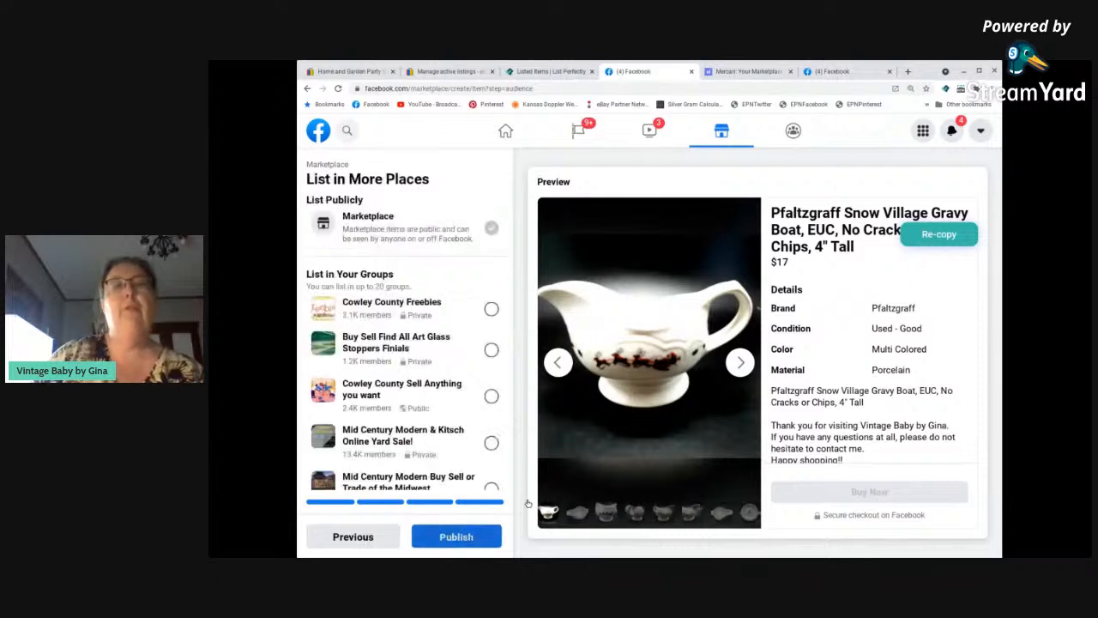
pyautogui.click(459, 539)
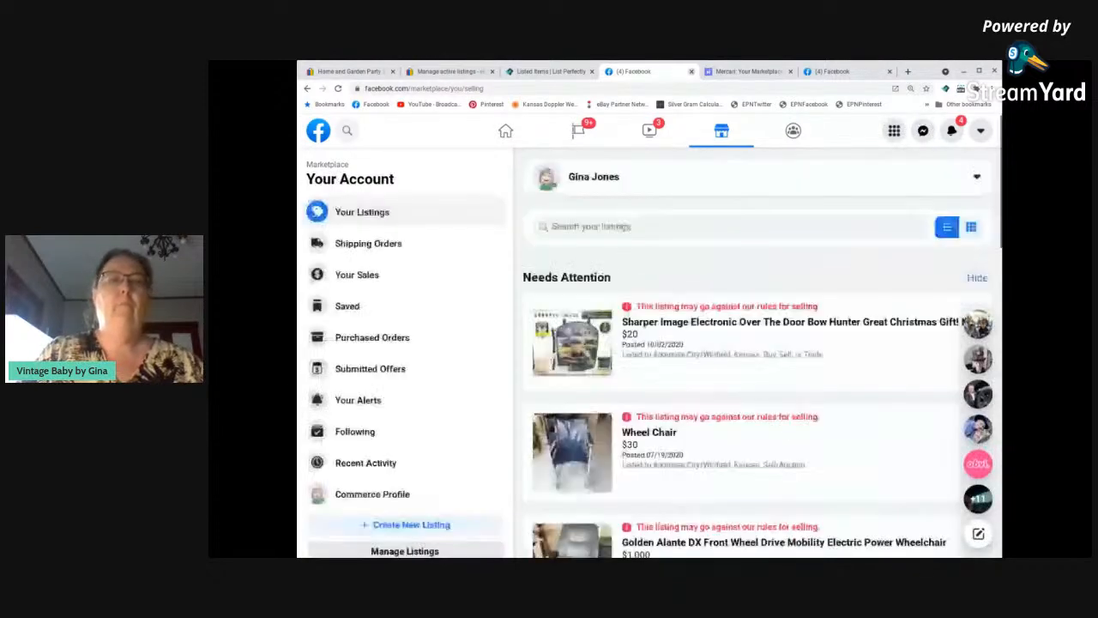
# Close the finished Facebook page and go to the start of the Mercari form for the Italian Fruit mugs.
pyautogui.click(691, 71)
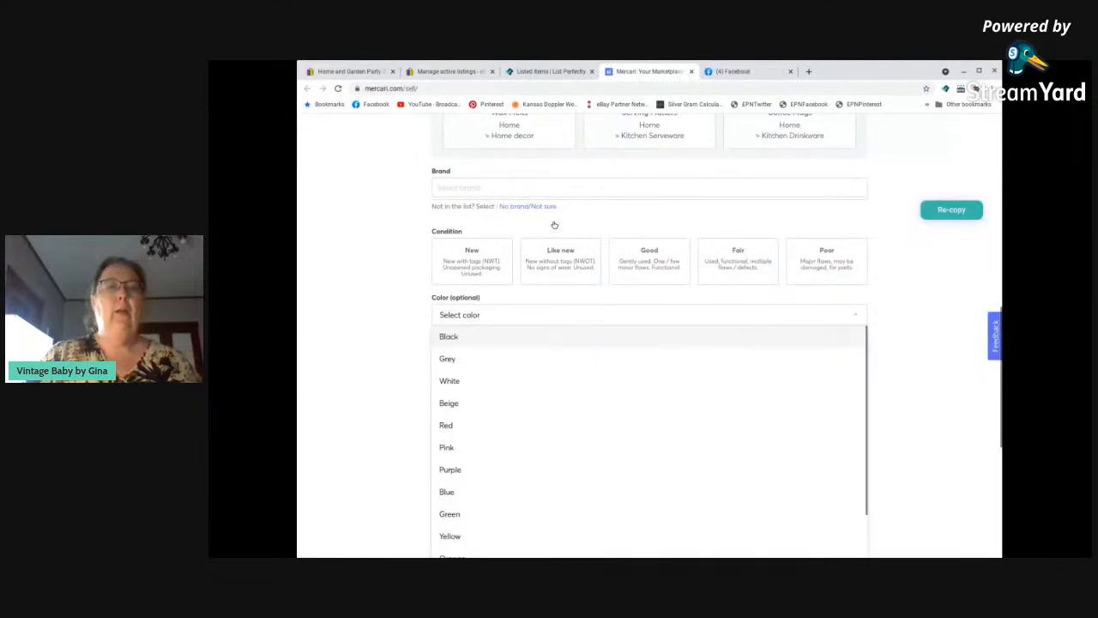
pyautogui.scroll(10, 352, 296)
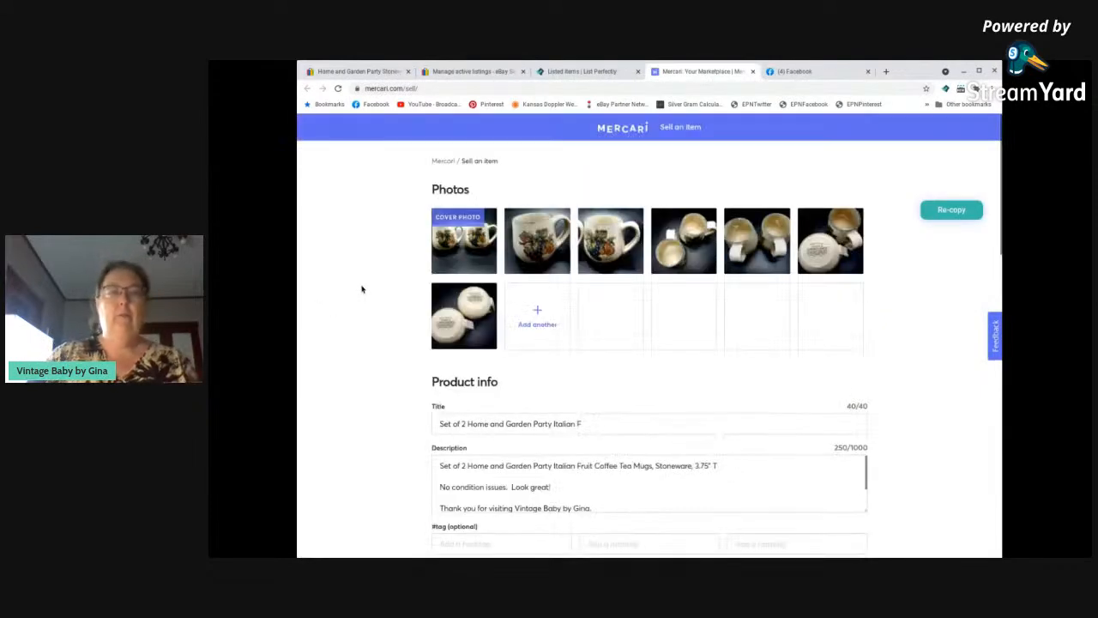
# Replace the end of the mugs' Mercari title so that it reads "Set of 2 Home and Garden Party Fruit Mug".
pyautogui.scroll(-1, 363, 289)
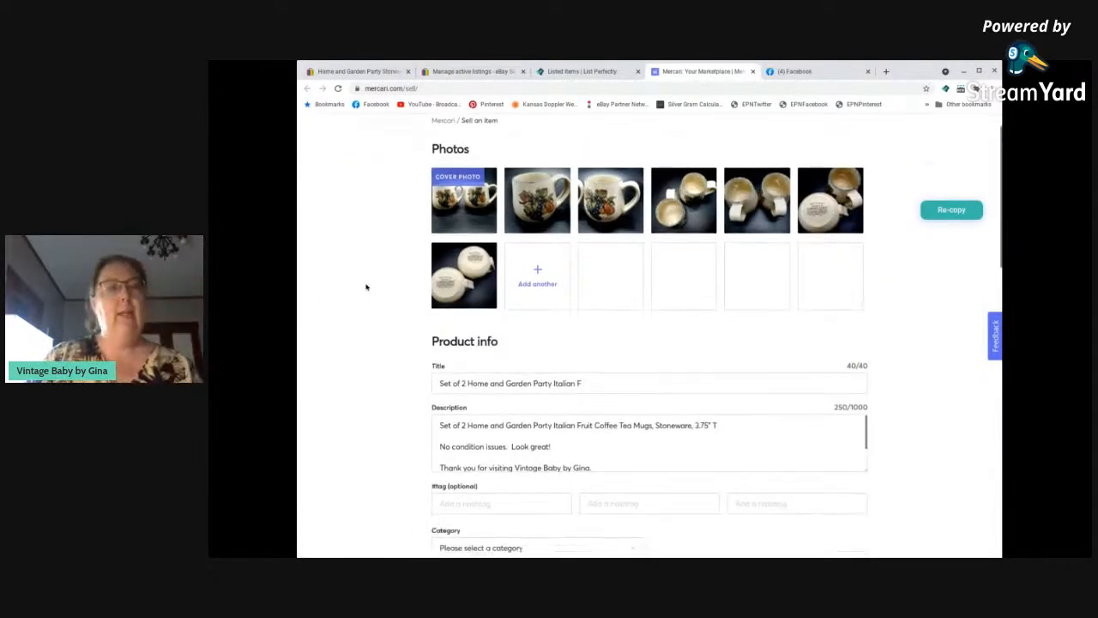
pyautogui.scroll(-2, 367, 288)
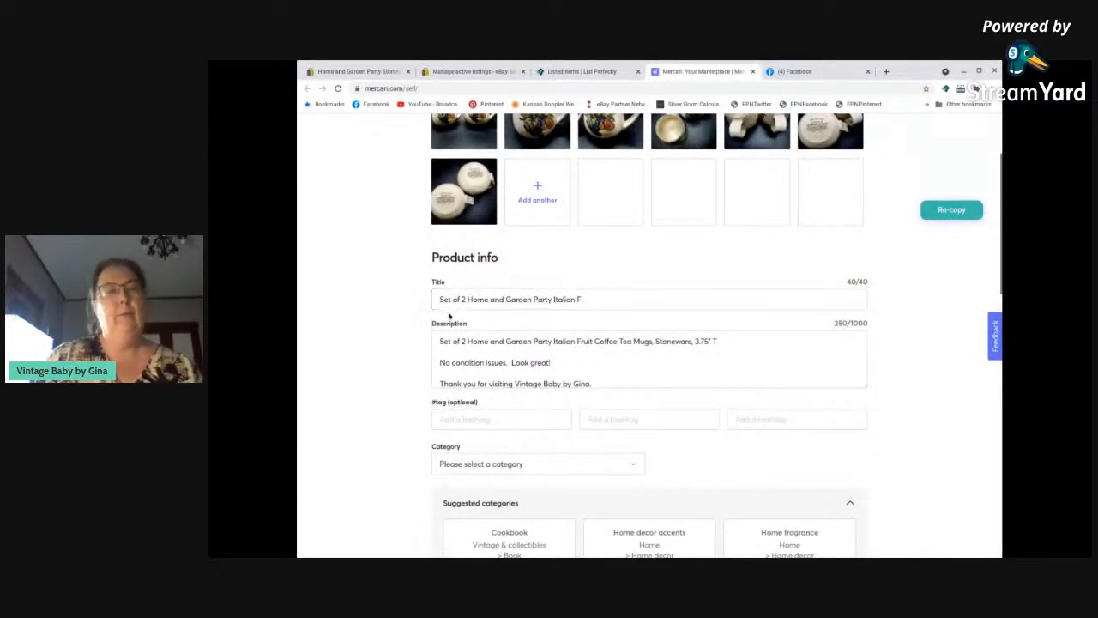
pyautogui.click(595, 299)
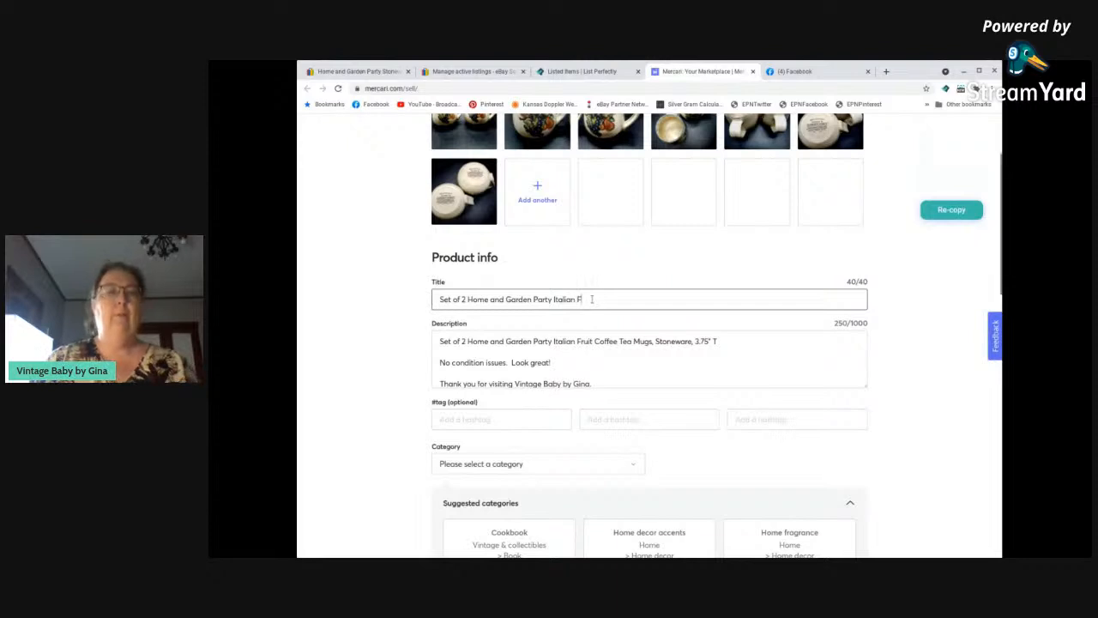
pyautogui.press('BackSpace')
pyautogui.press('BackSpace')
pyautogui.press('BackSpace')
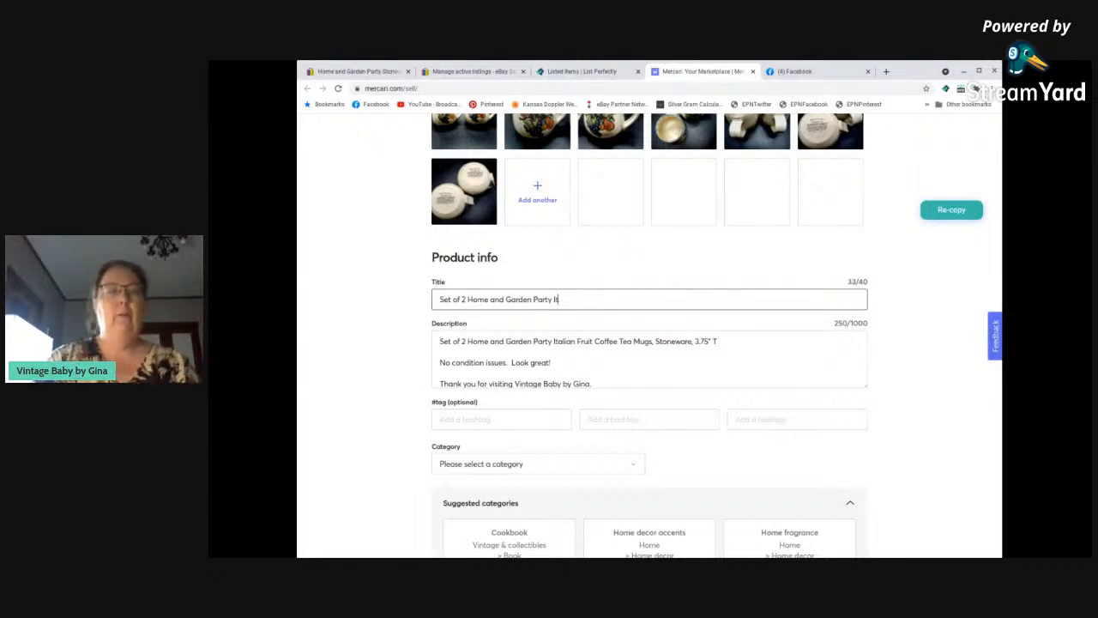
pyautogui.write('Mugs')
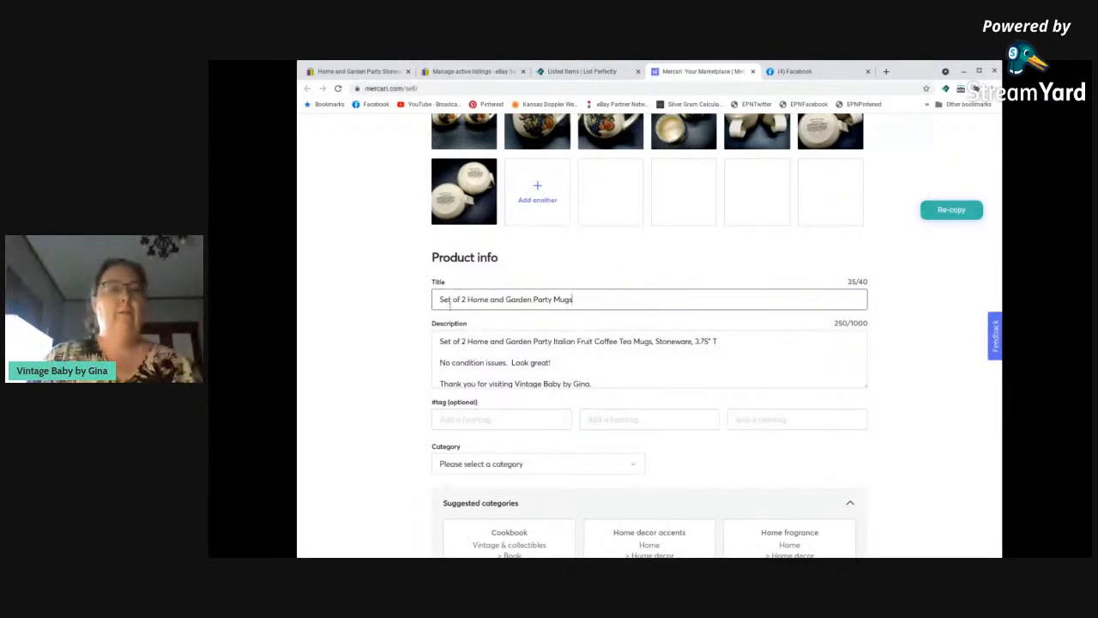
pyautogui.click(552, 299)
pyautogui.write('Fruit')
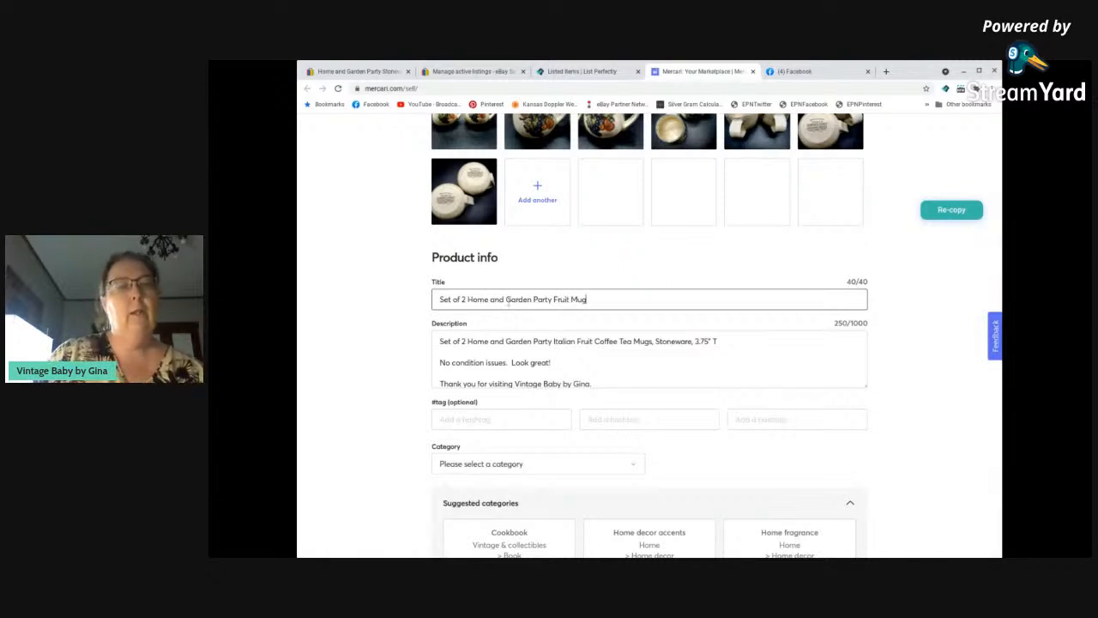
# Swap "and" for "&" in the title and pluralize the last word, giving "Set of 2 Home & Garden Party Fruit Mugs".
pyautogui.press('BackSpace')
pyautogui.press('BackSpace')
pyautogui.press('BackSpace')
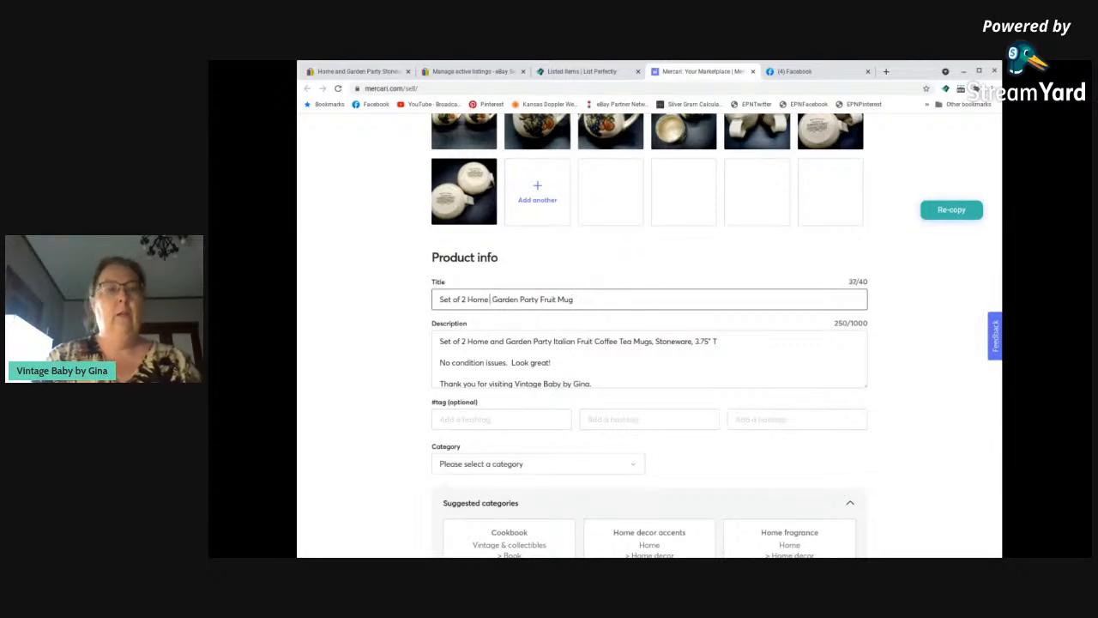
pyautogui.write('&')
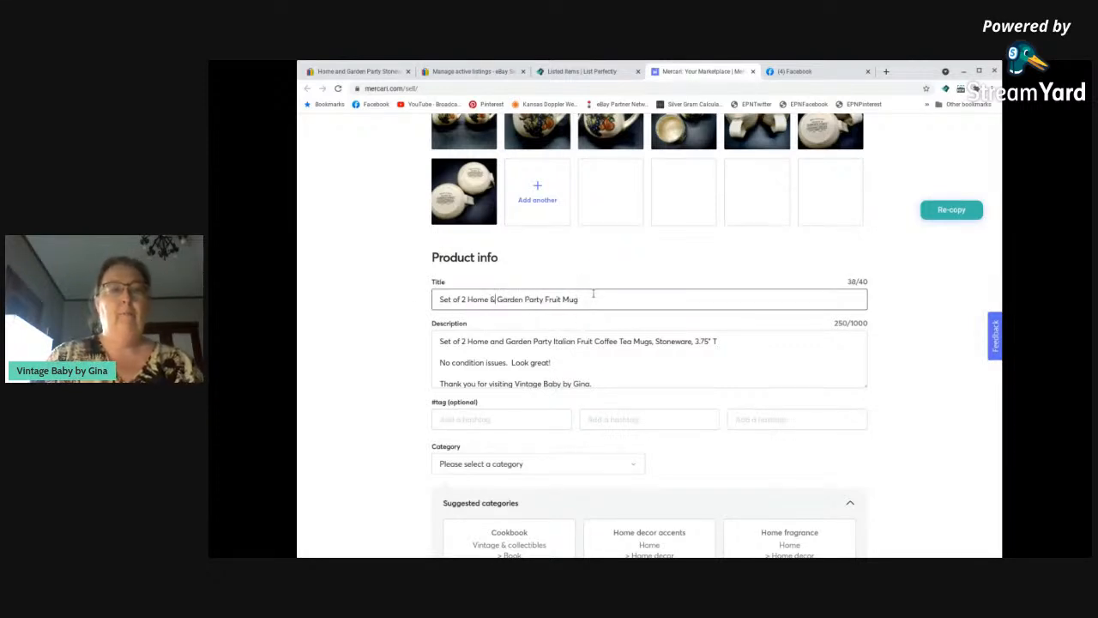
pyautogui.hotkey('ctrl', 'a')
pyautogui.click(589, 299)
pyautogui.write('s')
# Add the hashtags Mug, Home&GardenParty and Fruit to the mugs' Mercari listing.
pyautogui.click(586, 334)
pyautogui.scroll(-1, 577, 337)
pyautogui.scroll(-2, 387, 400)
pyautogui.click(473, 322)
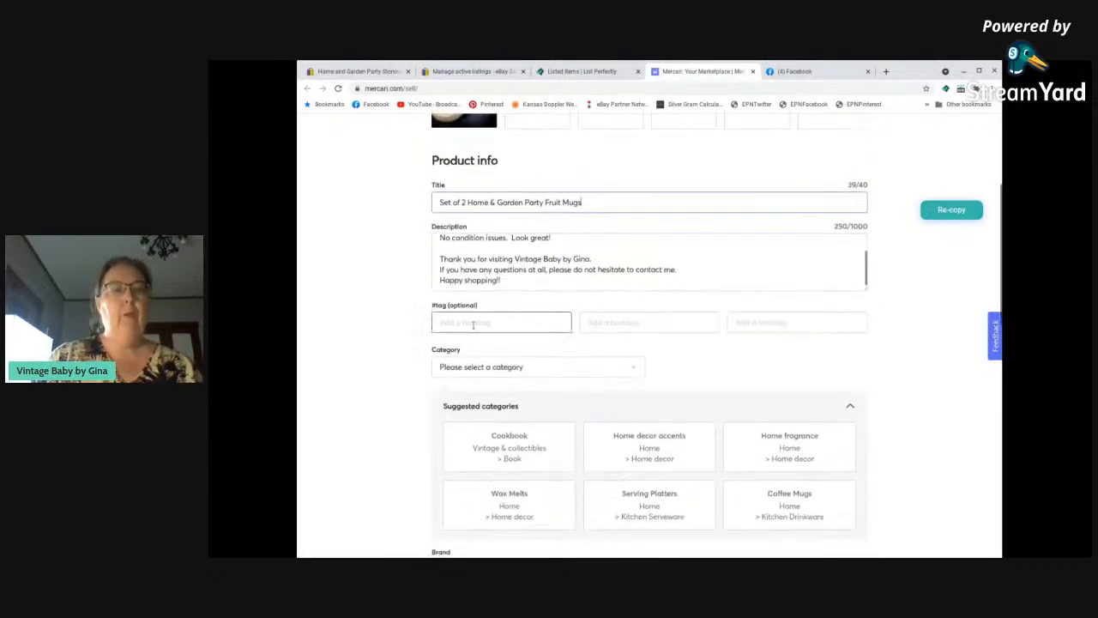
pyautogui.write('Mug')
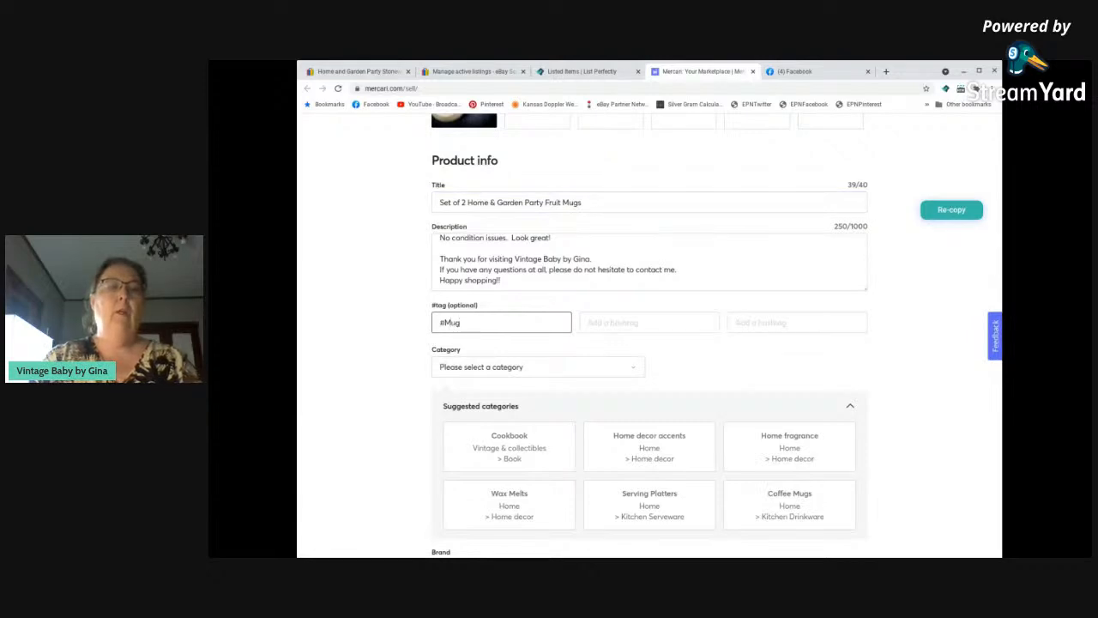
pyautogui.press('Tab')
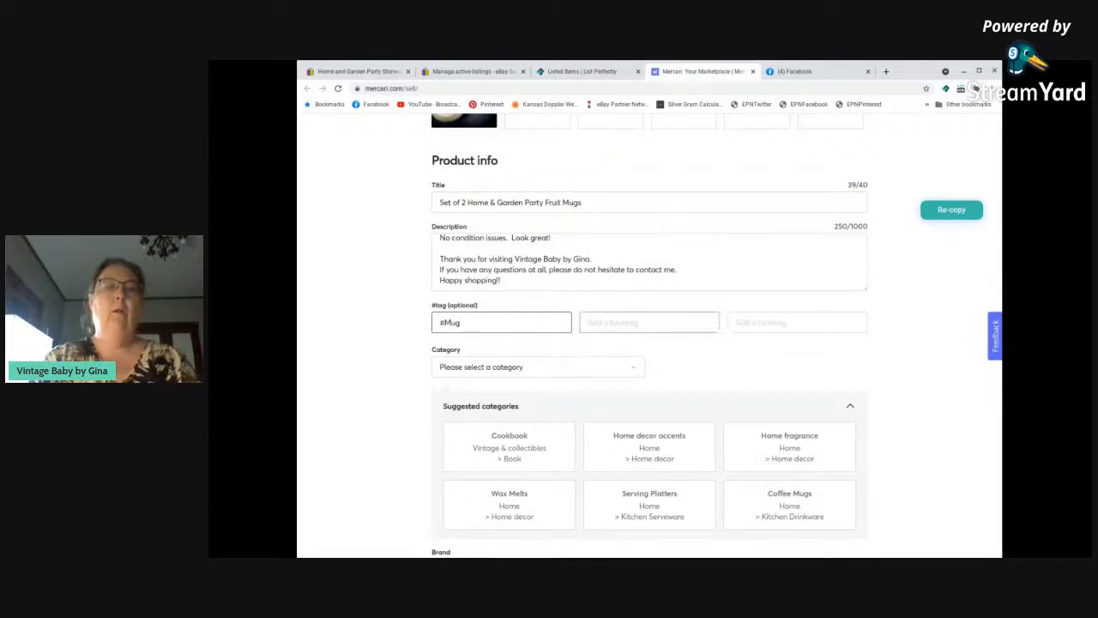
pyautogui.write('Home&GardenParty')
pyautogui.press('Tab')
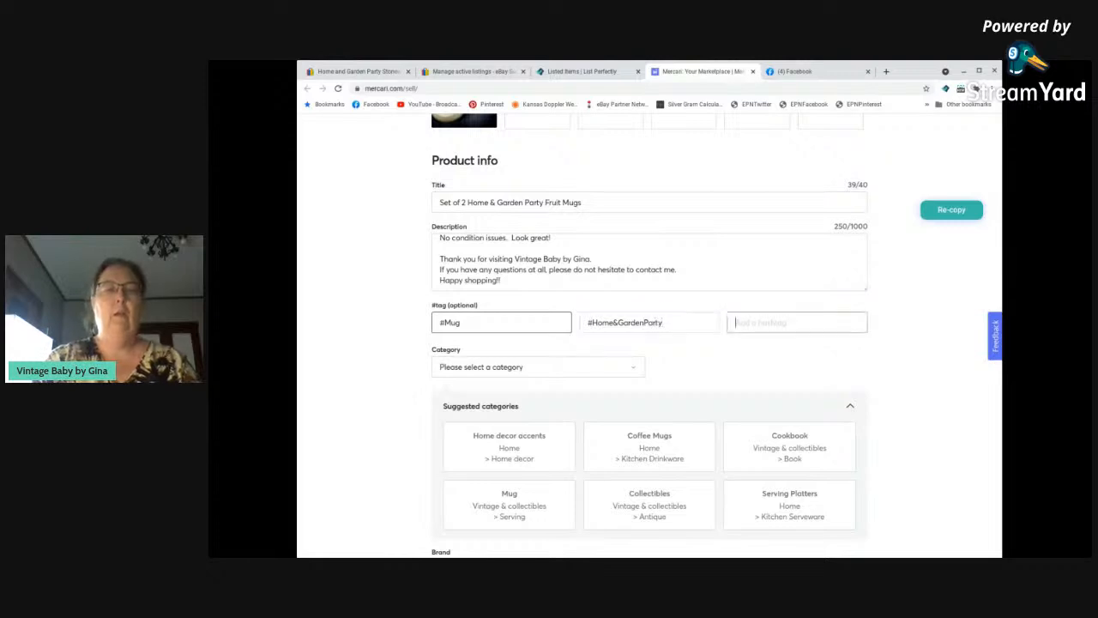
pyautogui.write('Fruit')
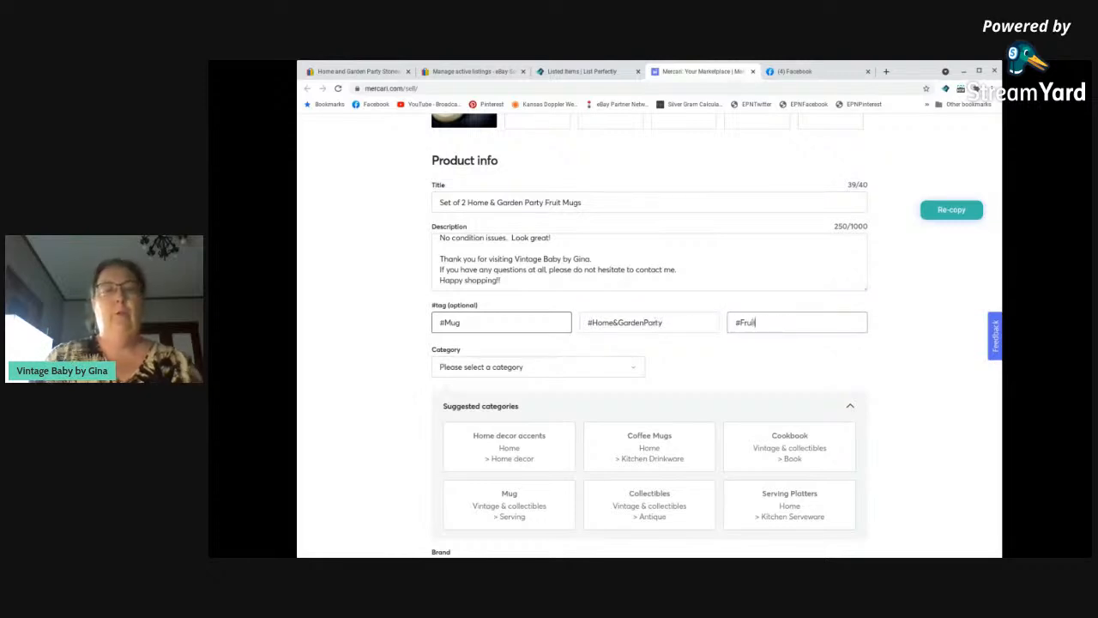
pyautogui.press('Tab')
# Choose the suggested category Coffee Mugs under Home > Kitchen Drinkware and set the brand to No brand/Not sure.
pyautogui.scroll(-2, 421, 380)
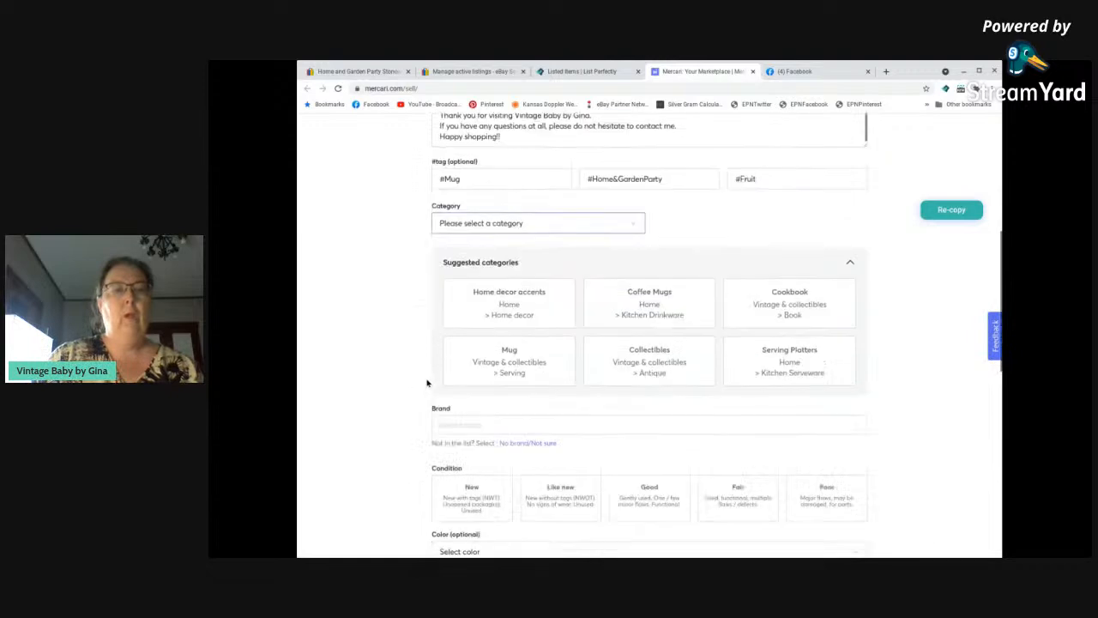
pyautogui.click(649, 300)
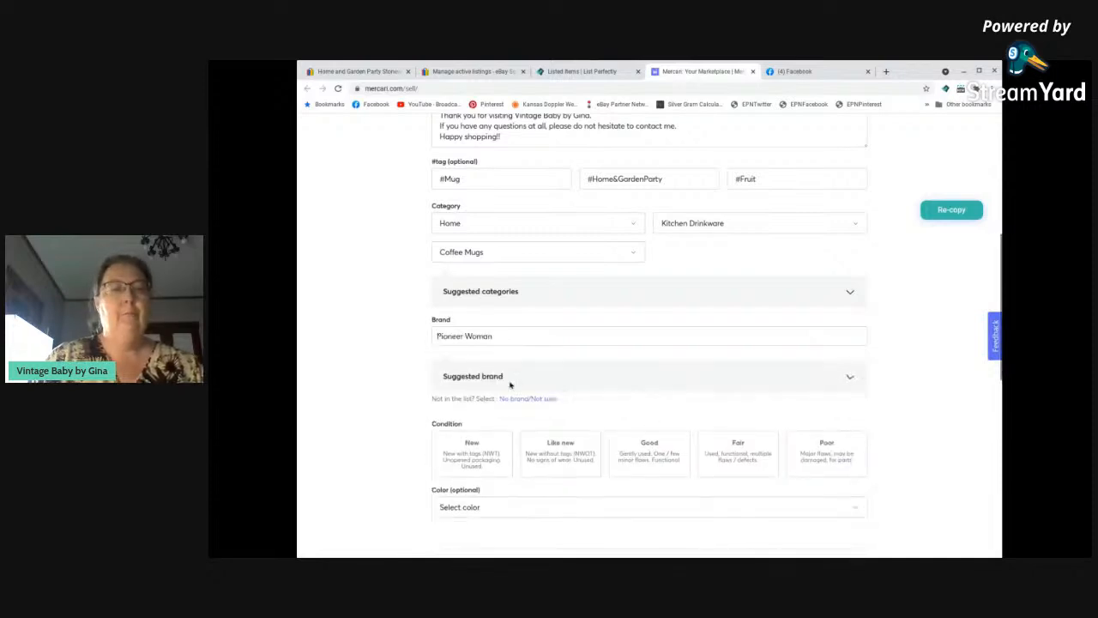
pyautogui.click(517, 399)
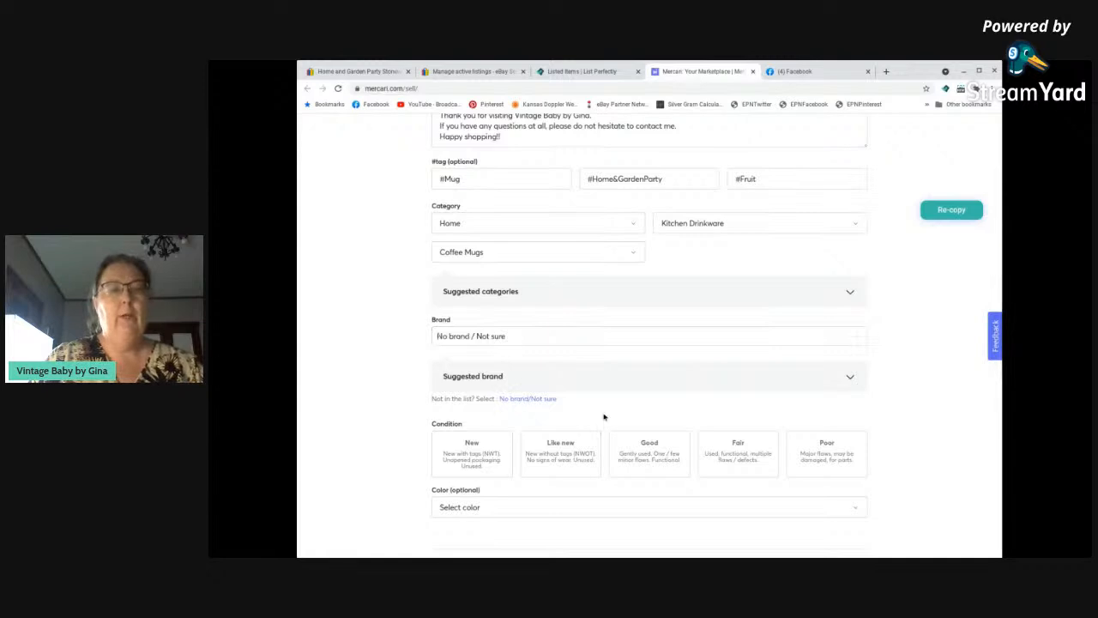
# Set the mugs' condition to Good and their color to Beige.
pyautogui.scroll(-1, 686, 400)
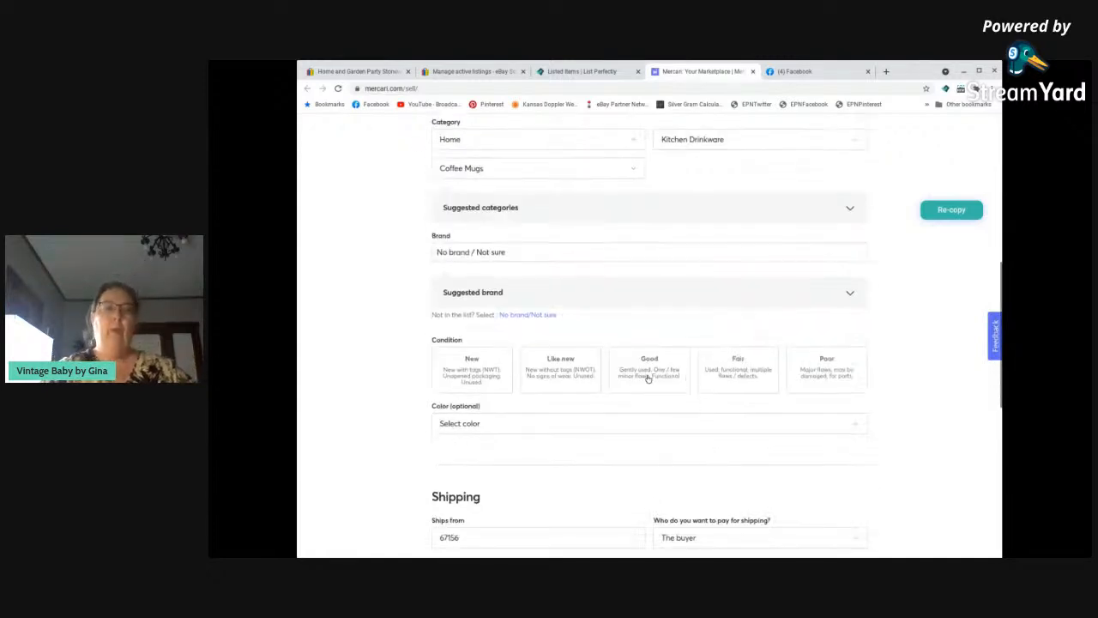
pyautogui.click(646, 387)
pyautogui.scroll(-1, 642, 387)
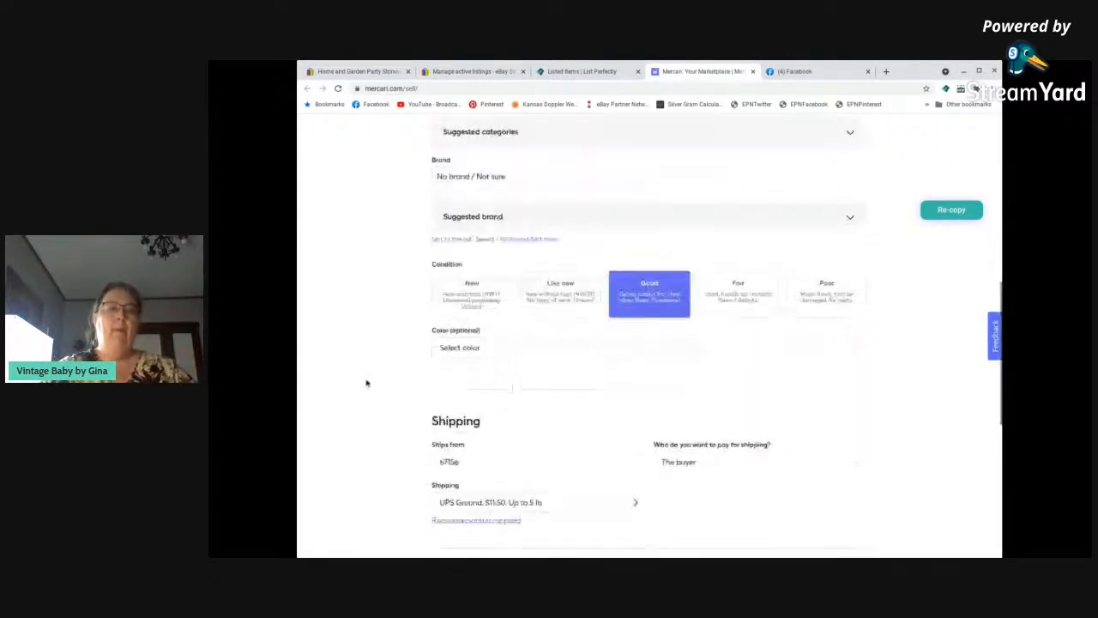
pyautogui.click(451, 347)
pyautogui.scroll(-1, 492, 492)
pyautogui.scroll(1, 491, 493)
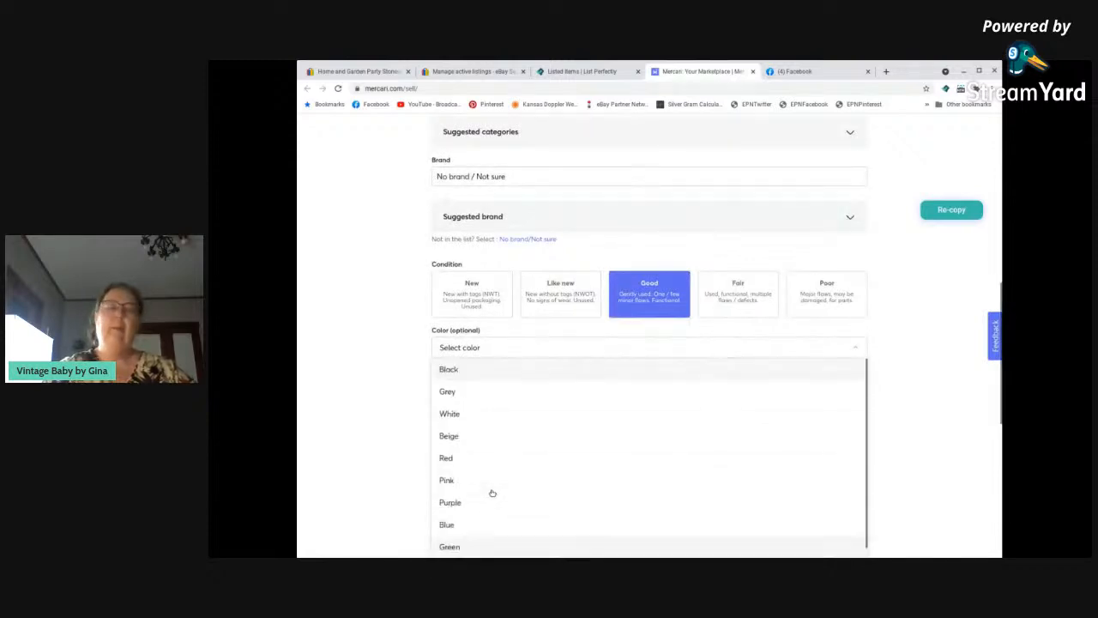
pyautogui.scroll(1, 370, 473)
pyautogui.scroll(-2, 375, 473)
pyautogui.scroll(2, 376, 468)
pyautogui.scroll(5, 375, 468)
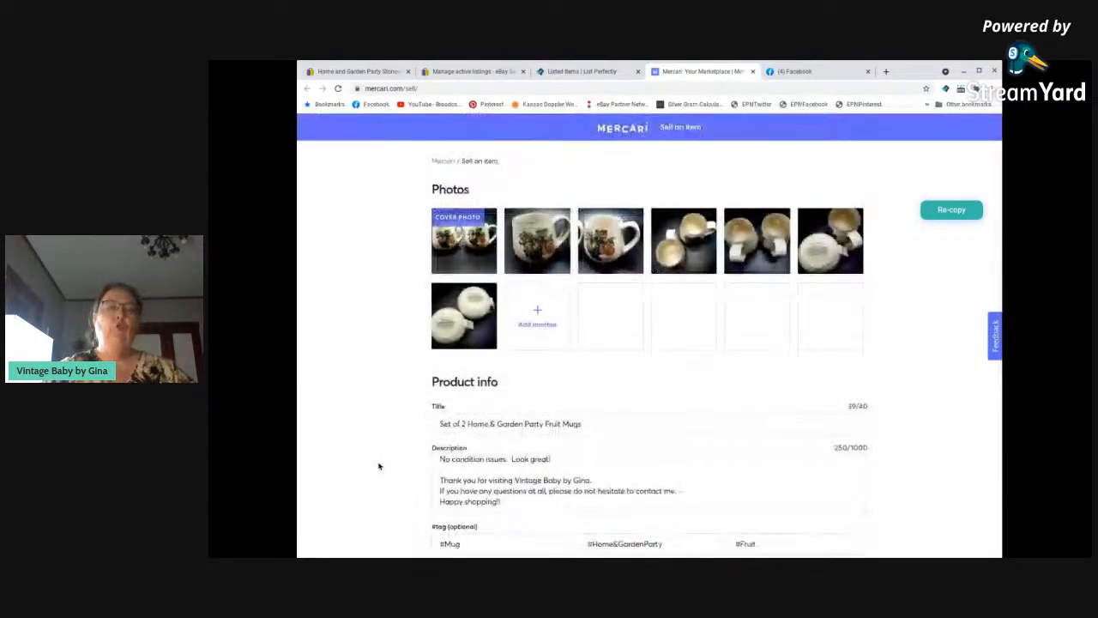
pyautogui.scroll(-5, 379, 466)
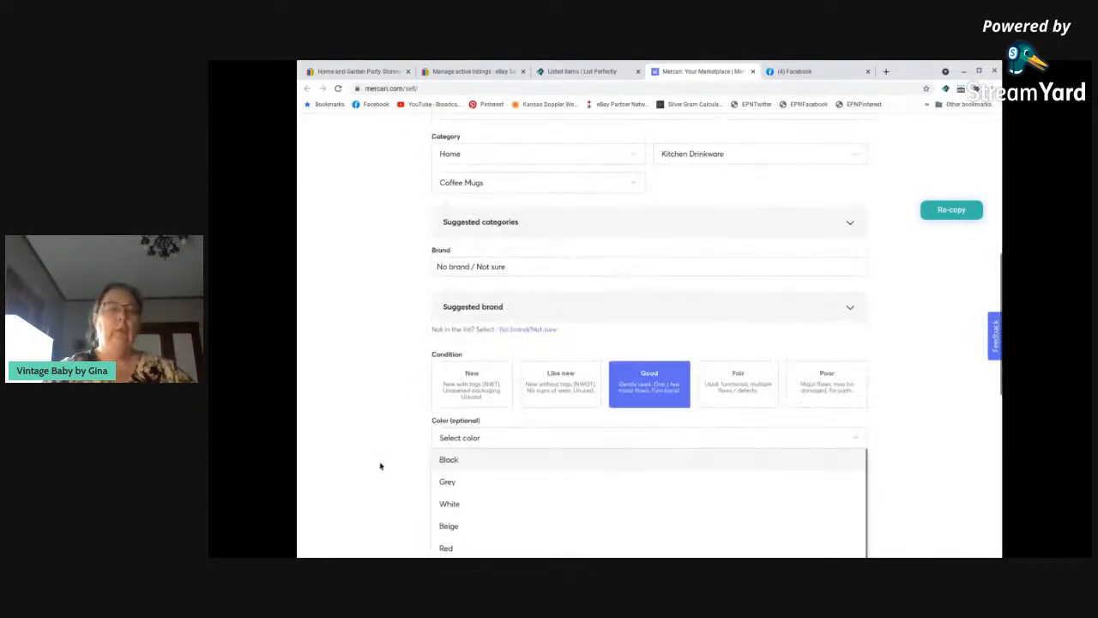
pyautogui.scroll(-2, 381, 466)
pyautogui.click(457, 401)
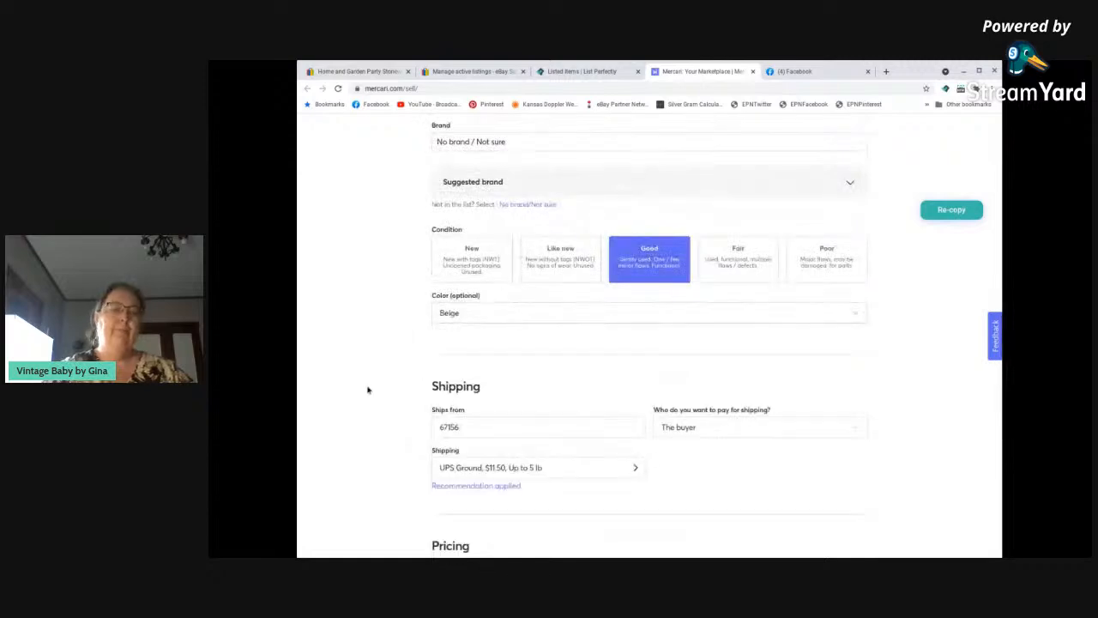
# Set the mugs' shipping weight to 3 lb and save USPS Priority Mail as the carrier.
pyautogui.scroll(-1, 367, 390)
pyautogui.click(573, 382)
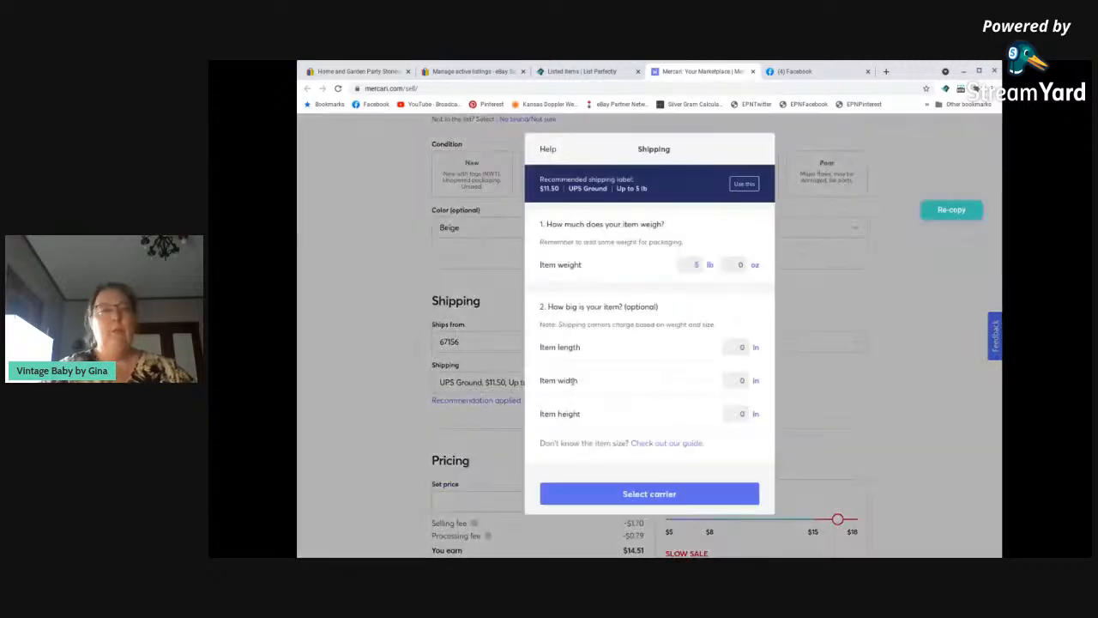
pyautogui.click(699, 267)
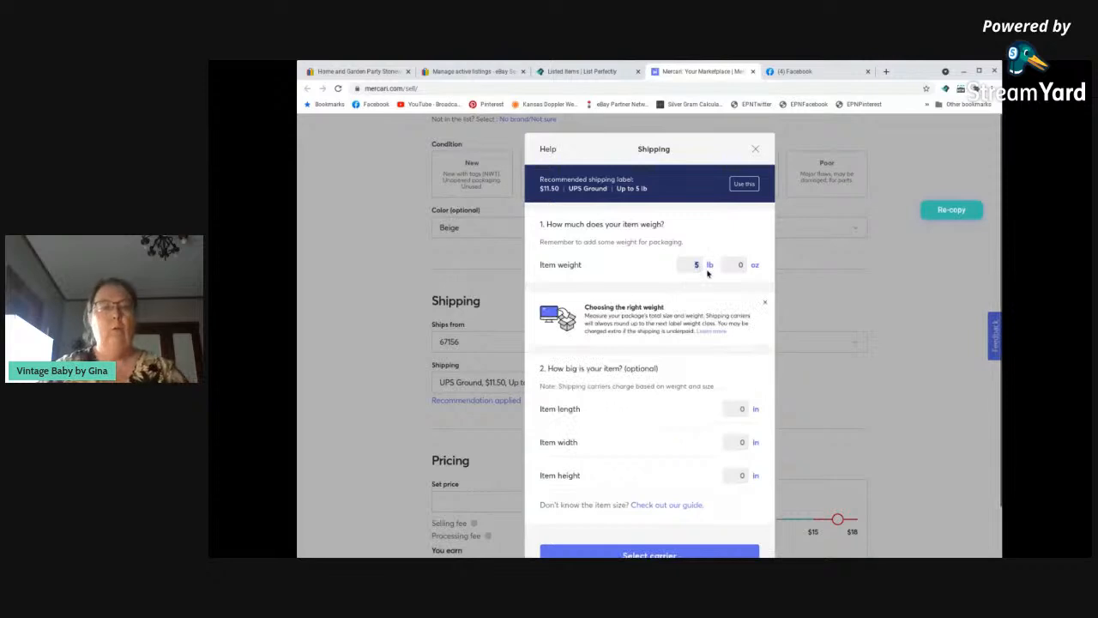
pyautogui.write('3')
pyautogui.click(640, 553)
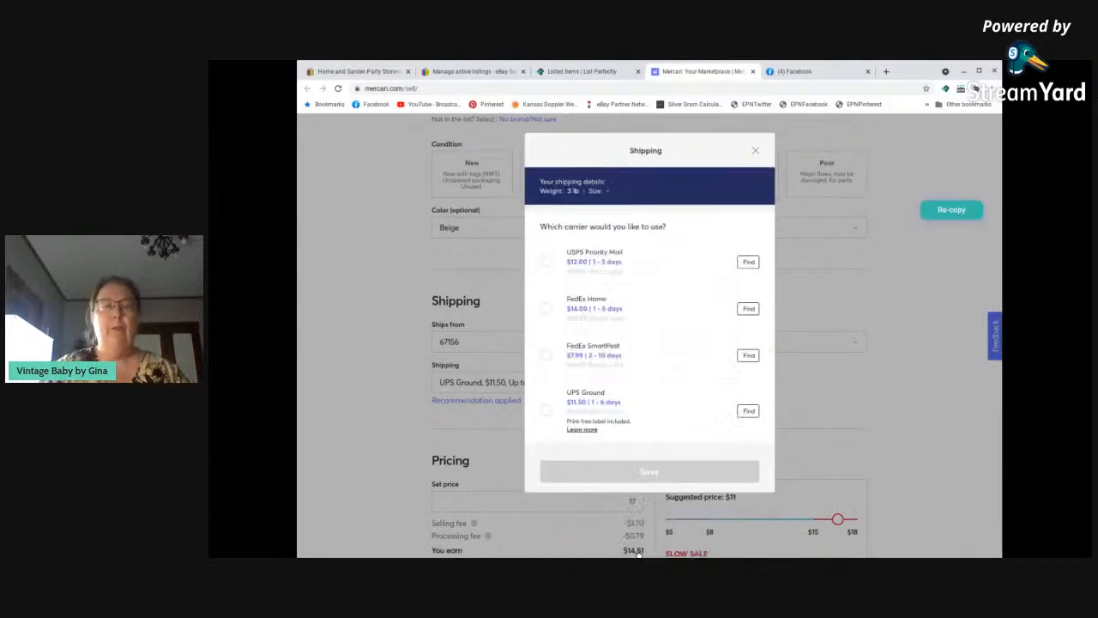
pyautogui.click(546, 262)
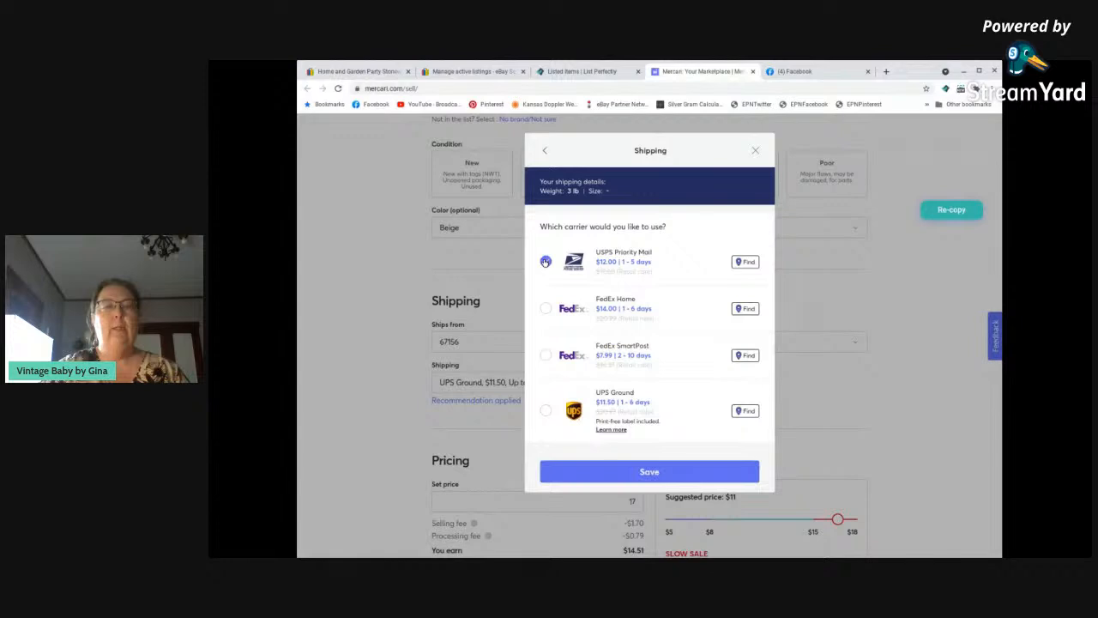
pyautogui.click(648, 473)
# Set the price to 18, turn off smart pricing, and list the mugs on Mercari.
pyautogui.scroll(-2, 406, 419)
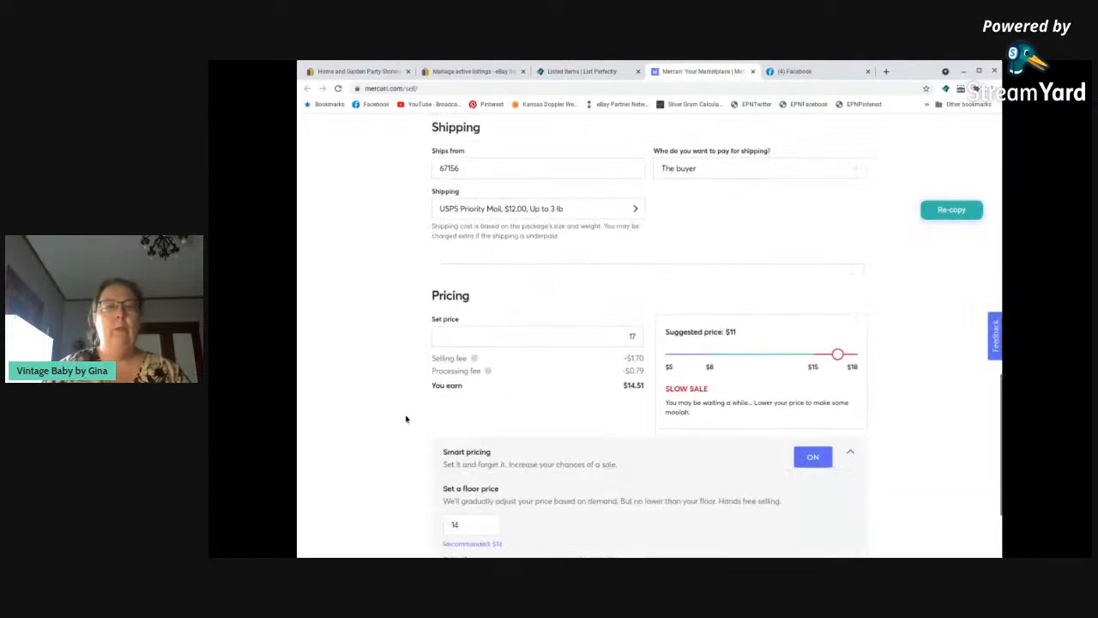
pyautogui.moveTo(624, 323); pyautogui.dragTo(652, 323)
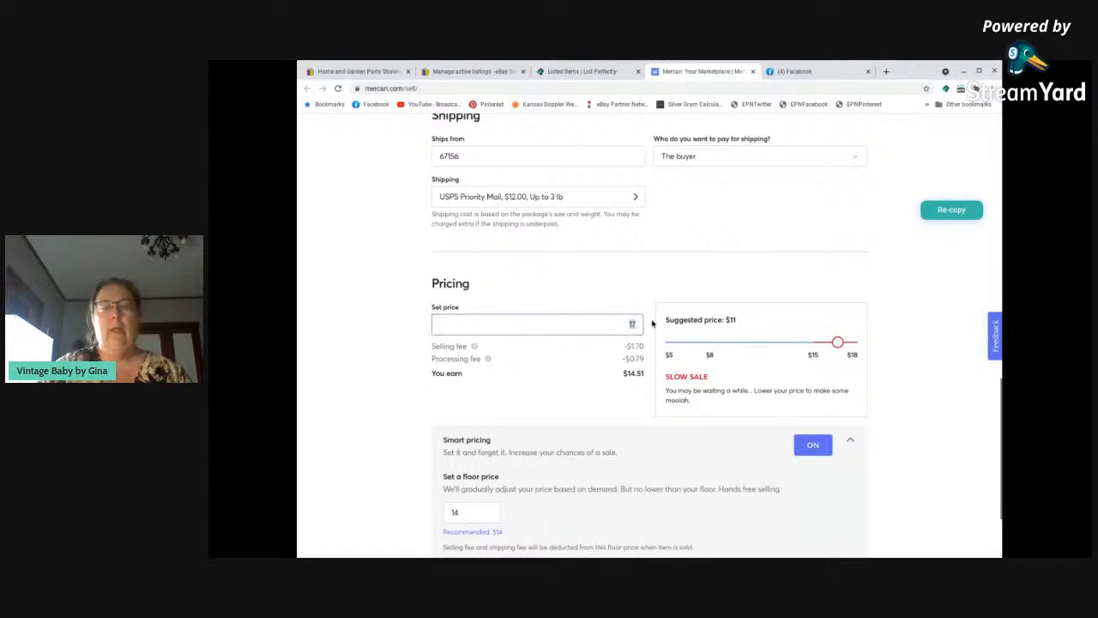
pyautogui.write('1')
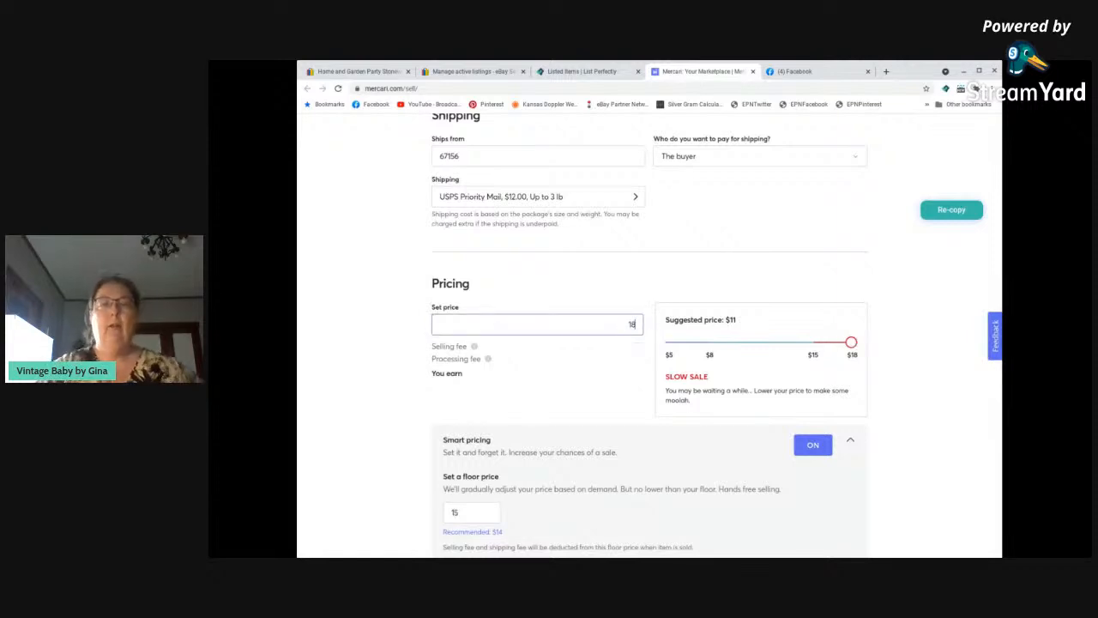
pyautogui.click(812, 446)
pyautogui.scroll(-1, 721, 490)
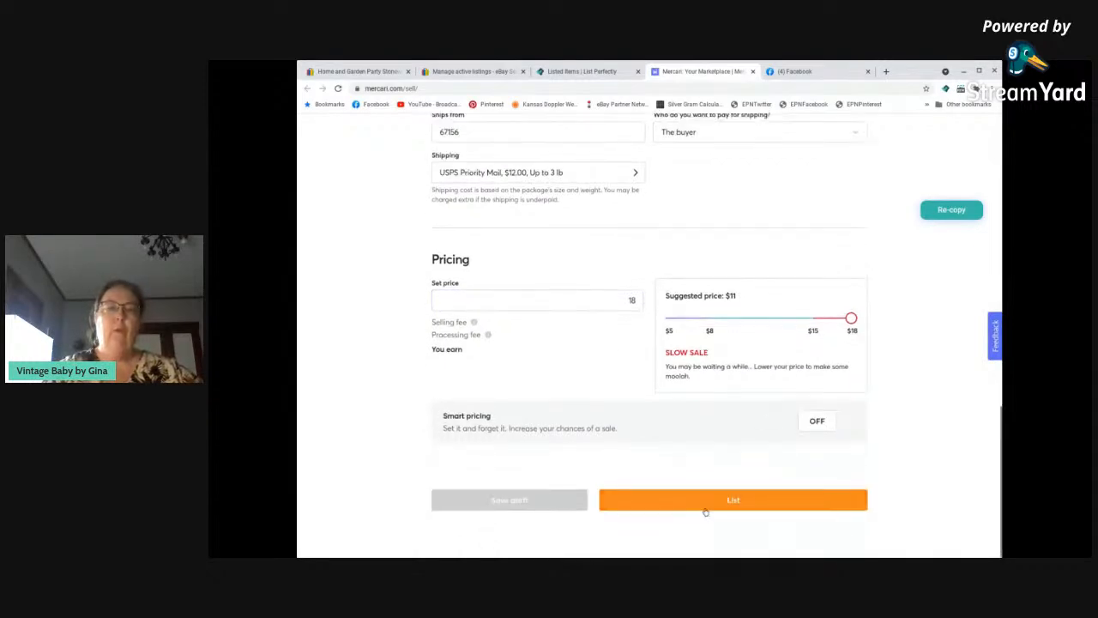
pyautogui.click(705, 507)
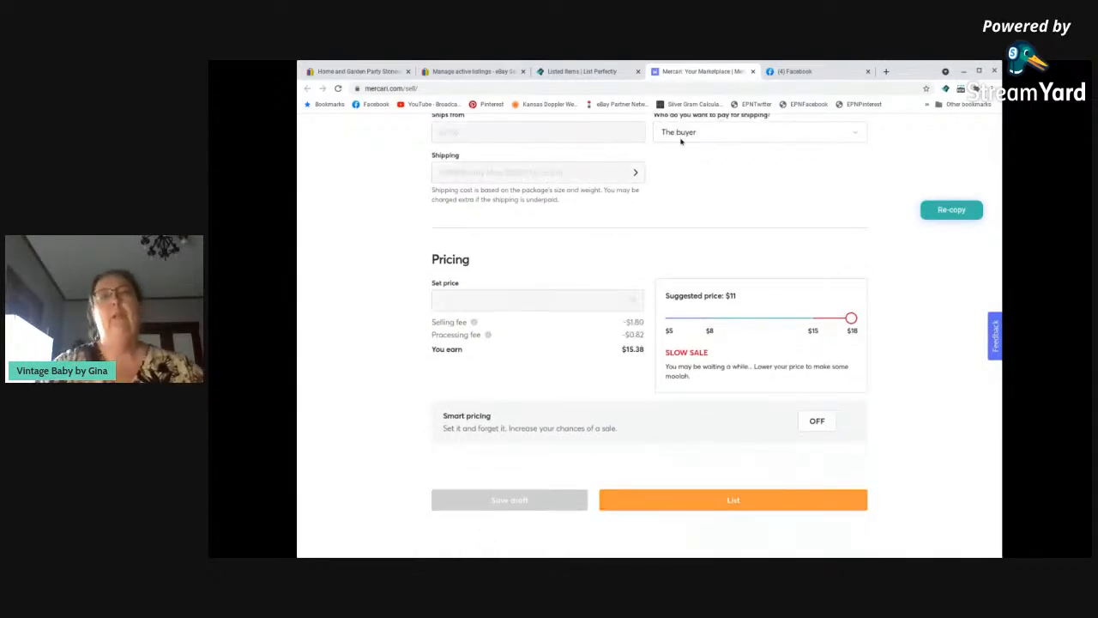
# Glance at the mugs' Facebook form, then review the published Mercari listing, including its description and shipping.
pyautogui.click(805, 73)
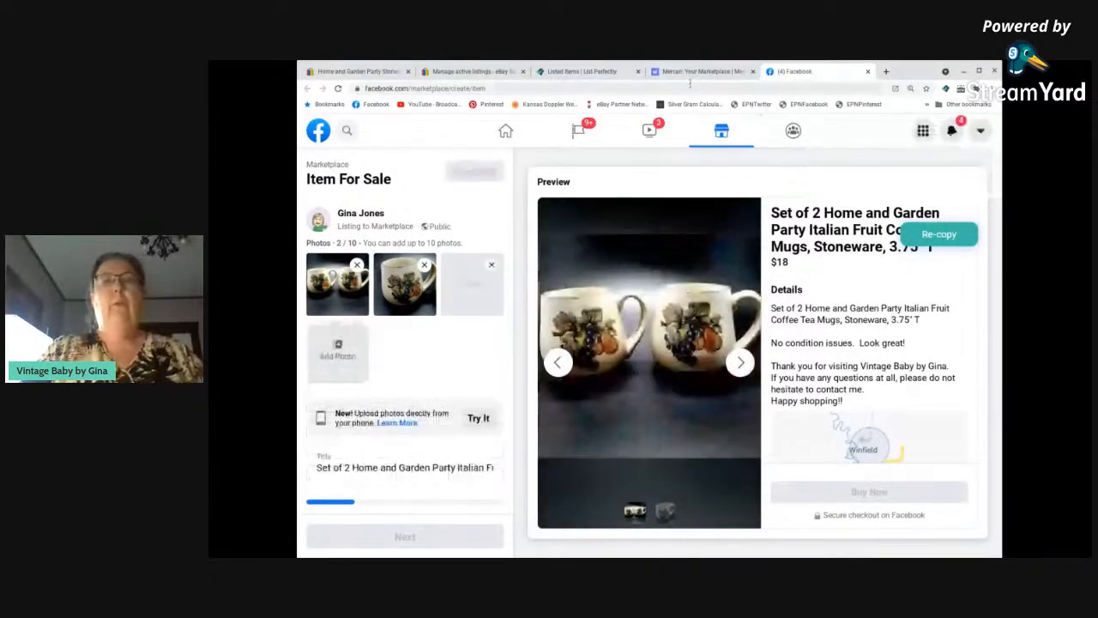
pyautogui.click(691, 72)
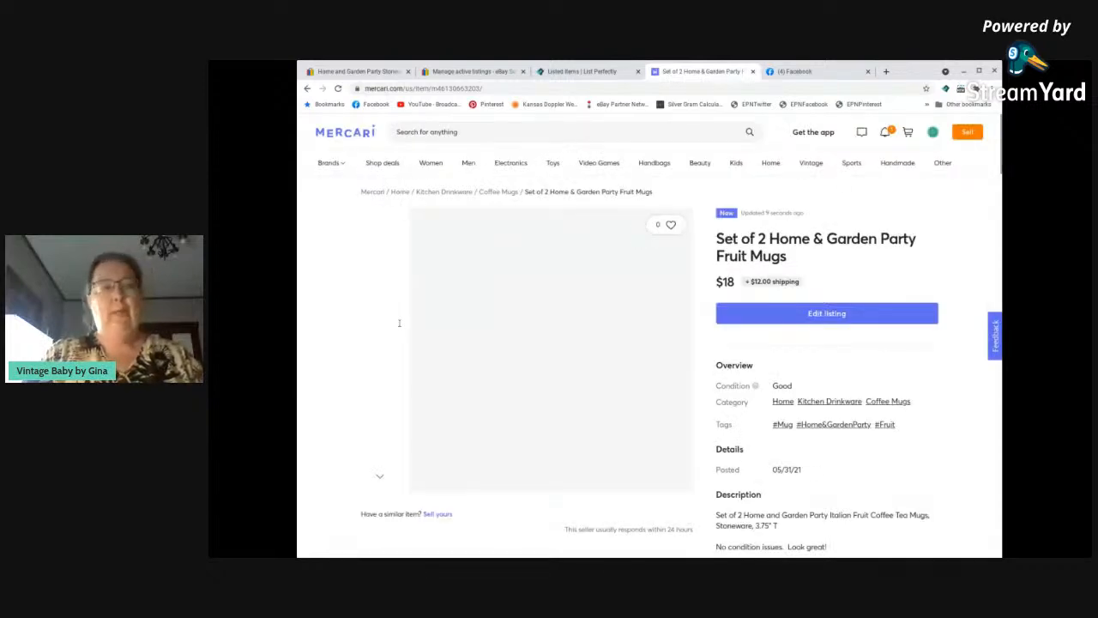
pyautogui.scroll(-10, 313, 351)
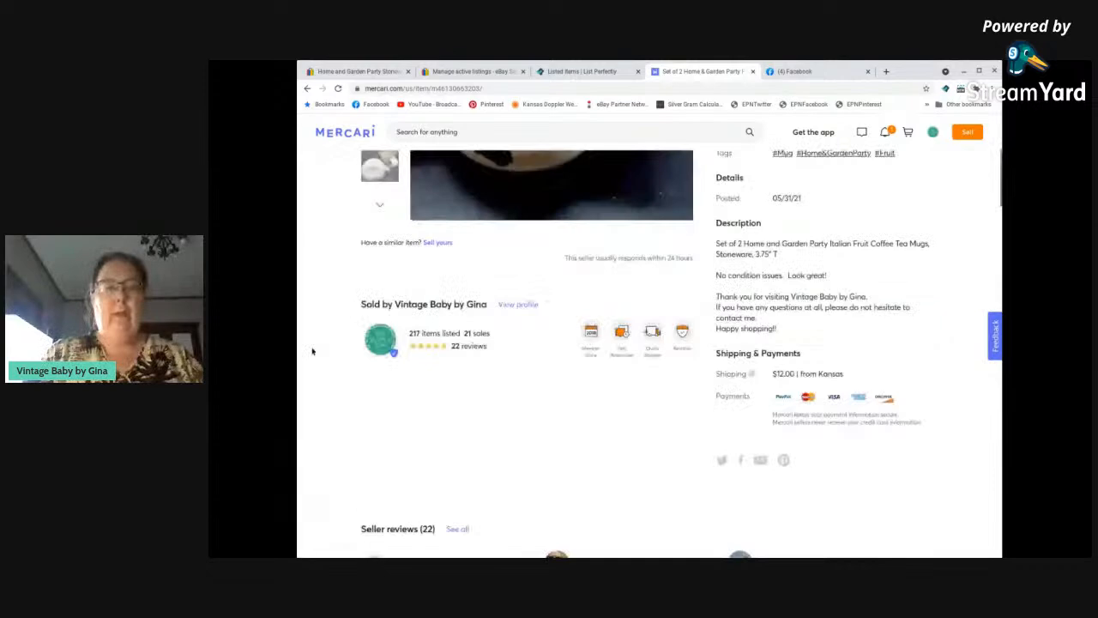
pyautogui.scroll(2, 319, 355)
pyautogui.scroll(5, 319, 355)
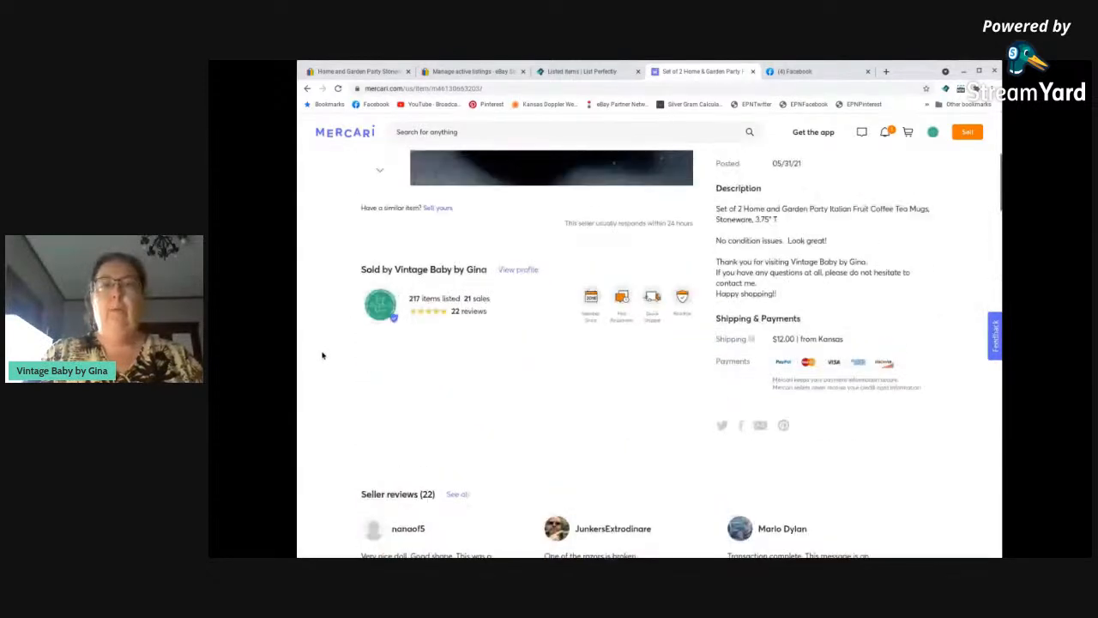
# Close the published Mercari listing and, in the mugs' Facebook form, set the category to Mugs and the condition to Used - Good.
pyautogui.scroll(3, 328, 351)
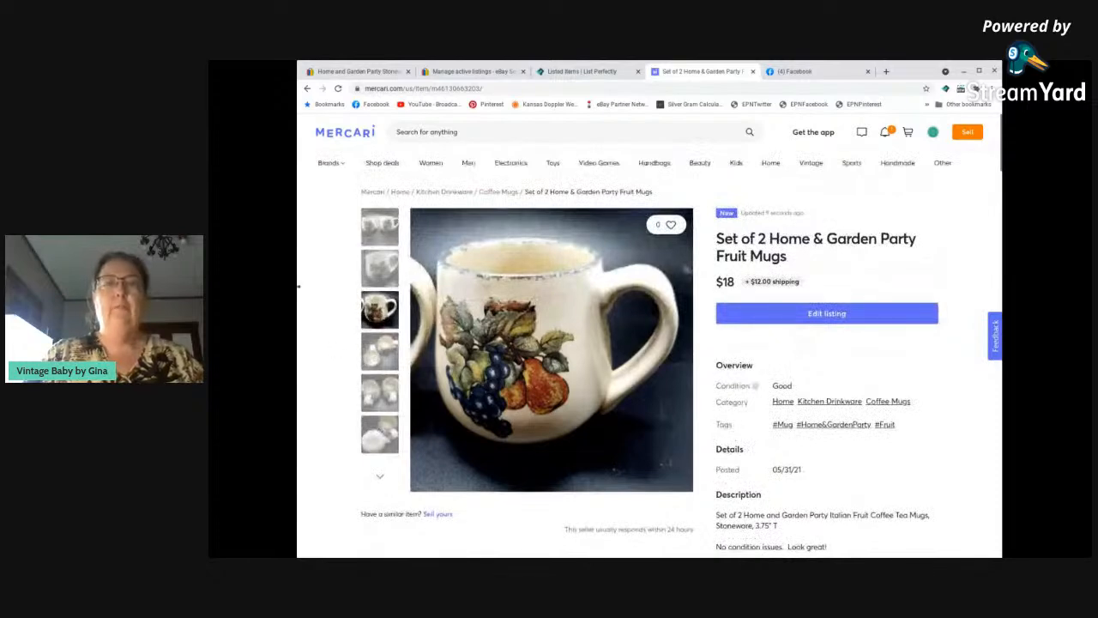
pyautogui.click(752, 72)
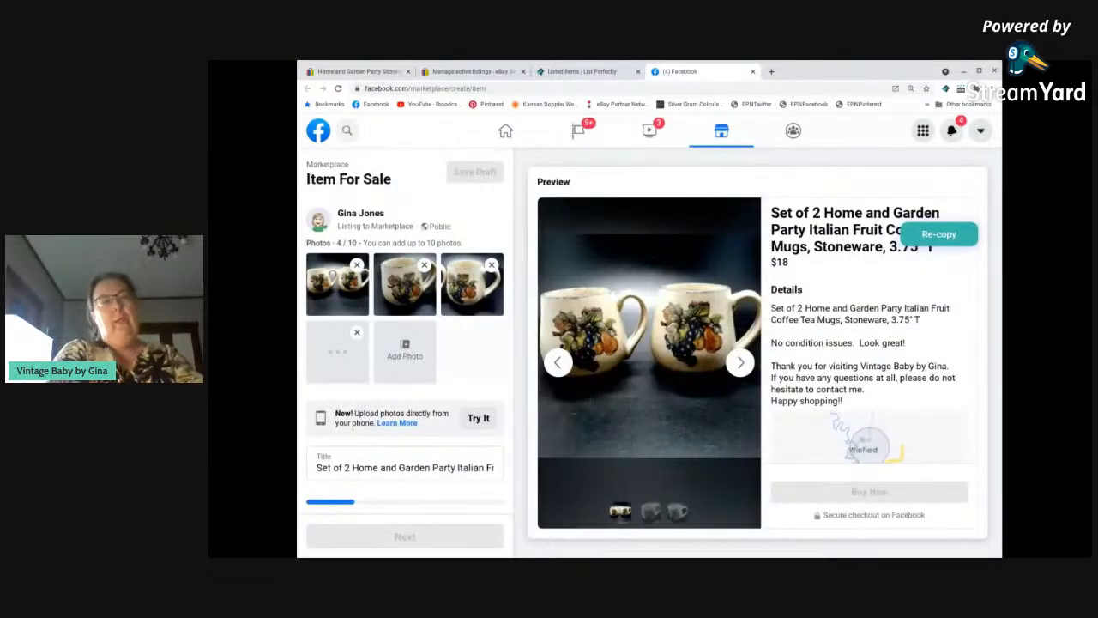
pyautogui.scroll(-3, 374, 309)
pyautogui.scroll(2, 373, 309)
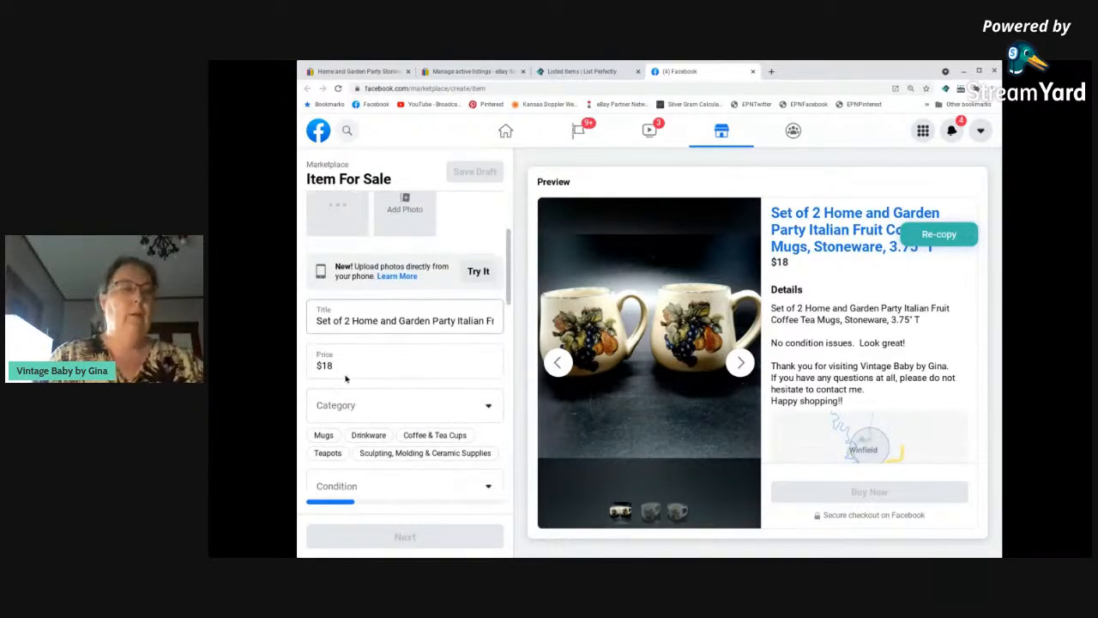
pyautogui.scroll(-2, 369, 333)
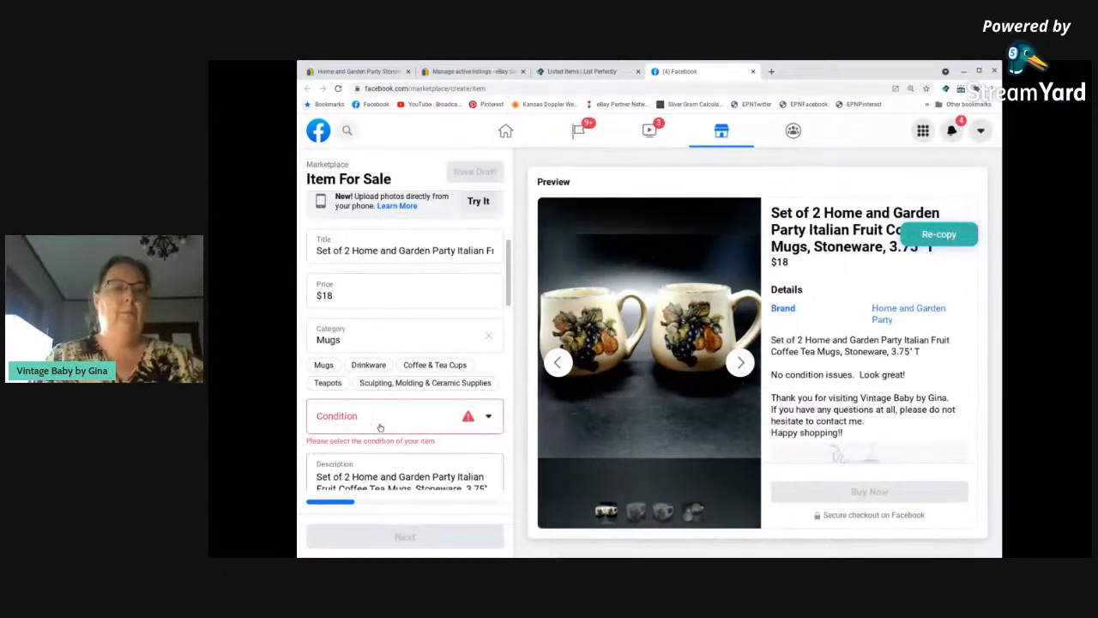
pyautogui.click(380, 418)
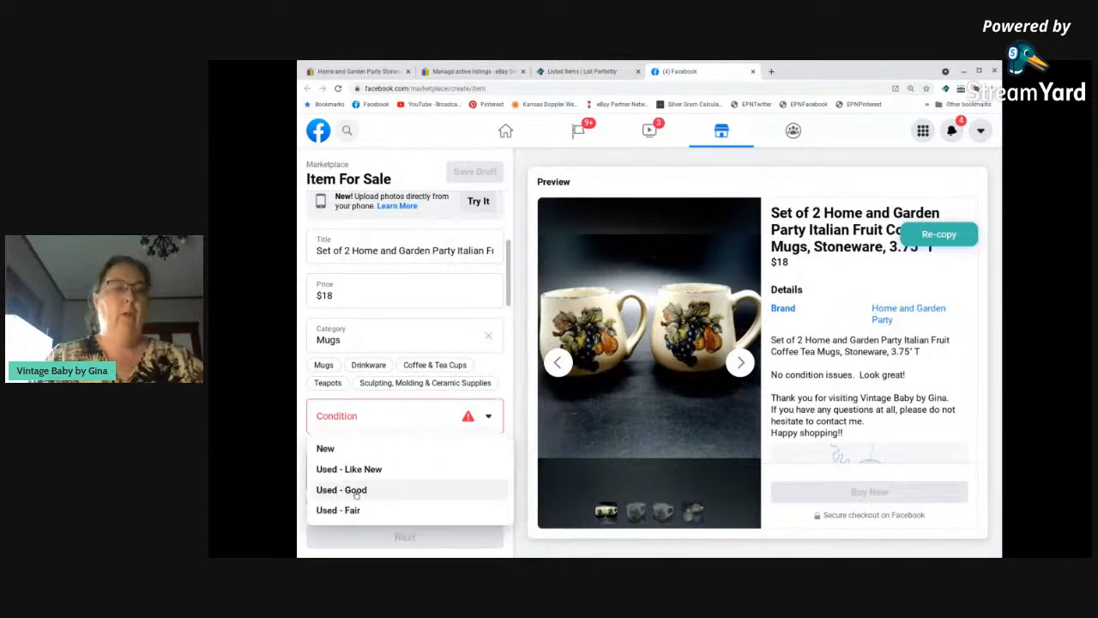
# Set the mugs' color to Multi Colored and their material to Stoneware.
pyautogui.scroll(-10, 426, 393)
pyautogui.scroll(-2, 426, 393)
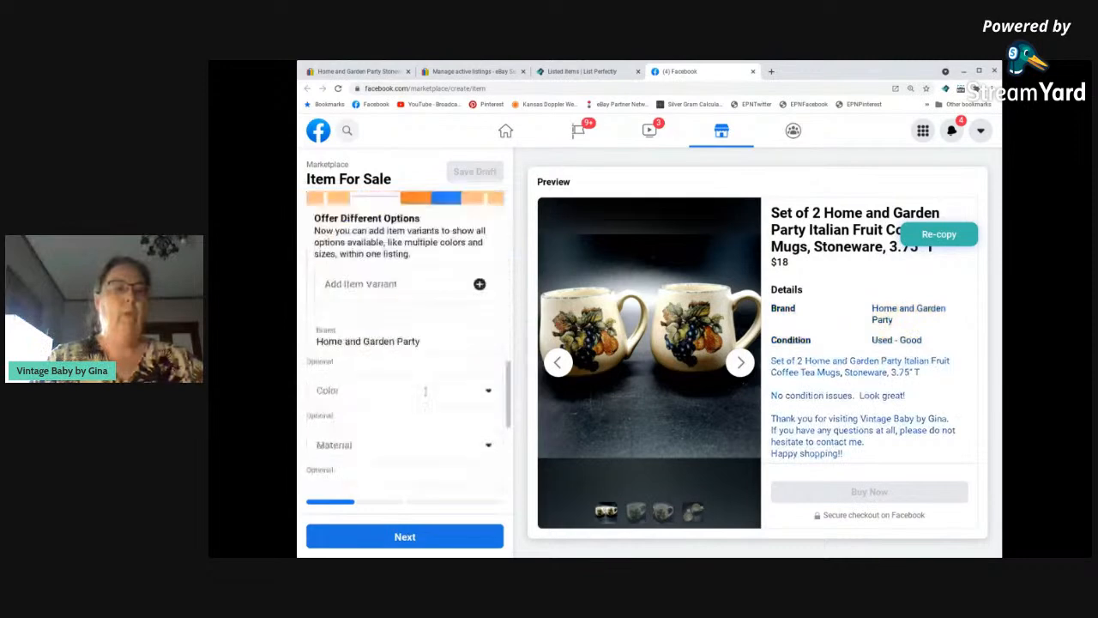
pyautogui.click(374, 366)
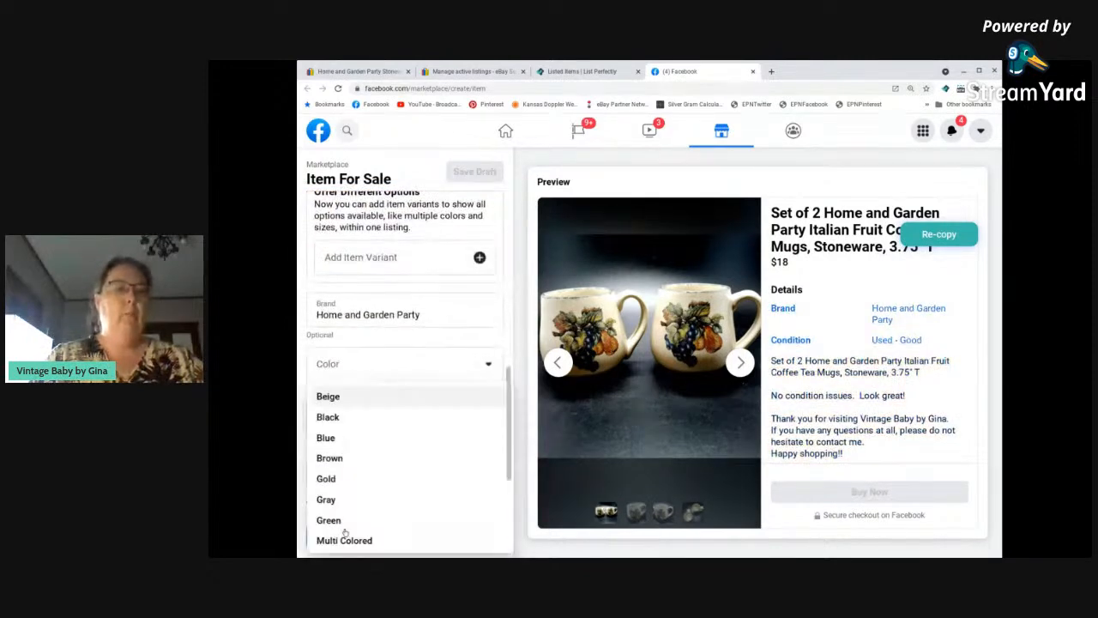
pyautogui.click(377, 539)
pyautogui.click(379, 422)
pyautogui.scroll(-4, 378, 431)
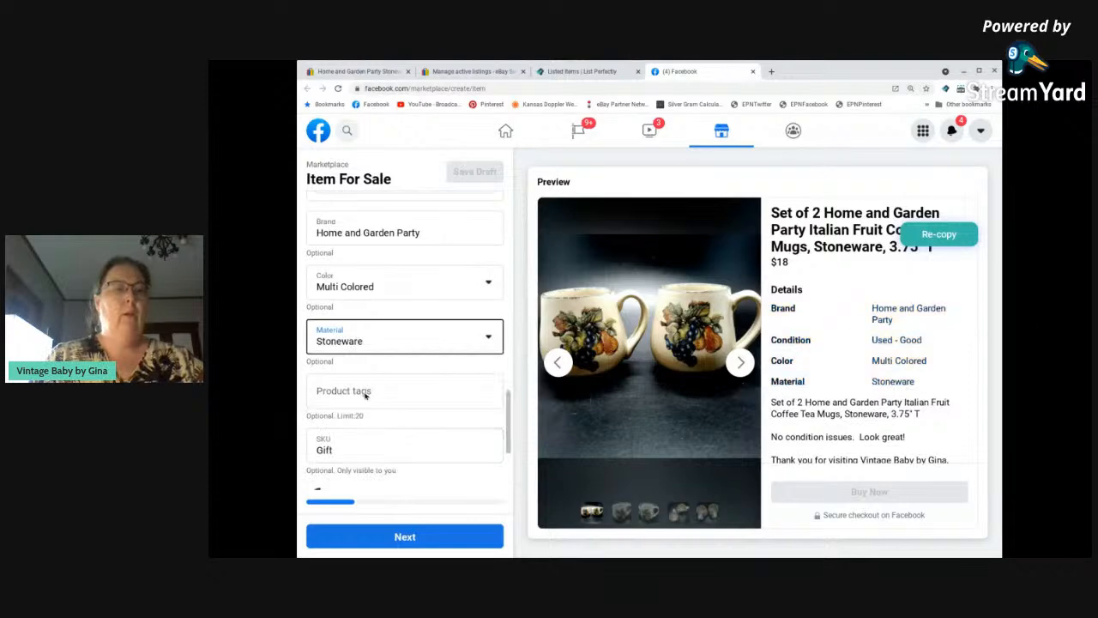
# Add the product tag HomeAndGardenParty to the mugs' Facebook listing.
pyautogui.click(364, 392)
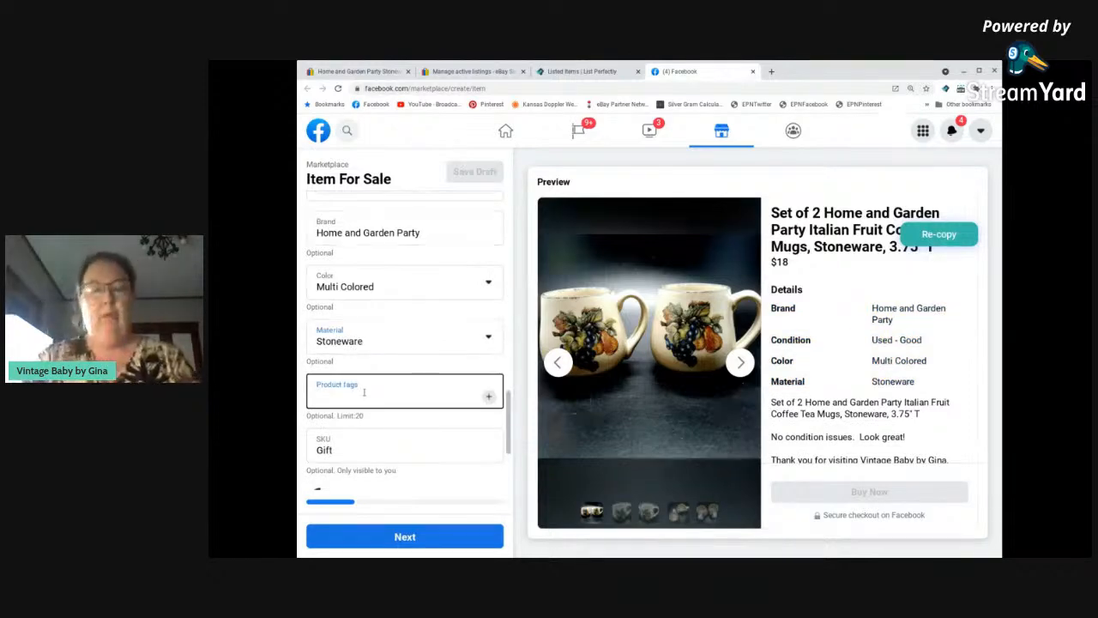
pyautogui.write('HomeAnGaren')
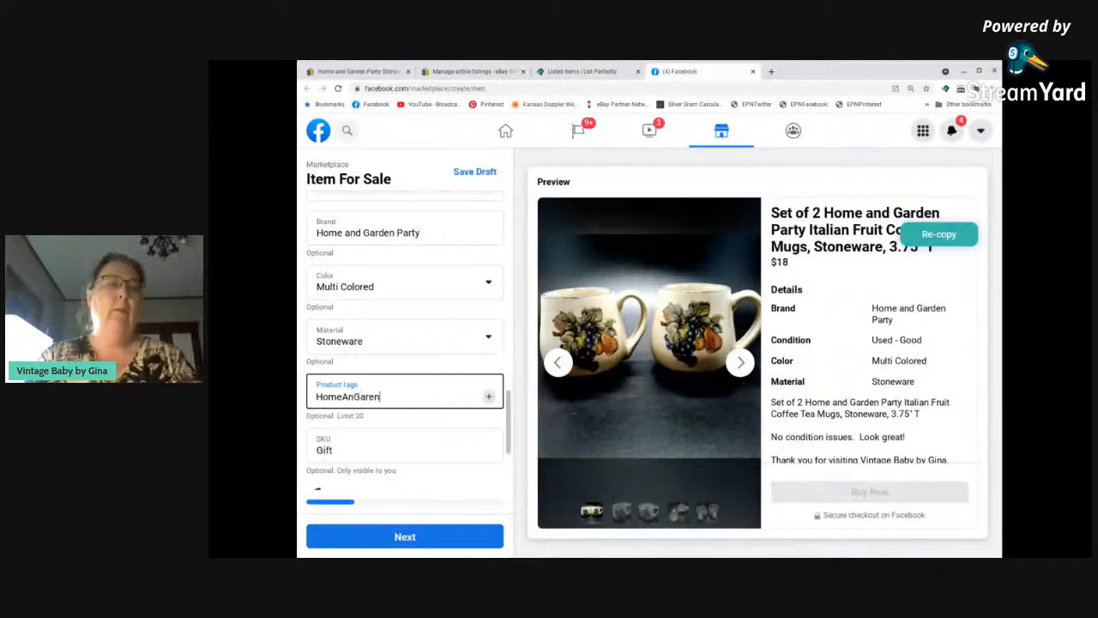
pyautogui.press('BackSpace')
pyautogui.press('BackSpace')
pyautogui.press('BackSpace')
pyautogui.press('BackSpace')
pyautogui.press('BackSpace')
pyautogui.write('d')
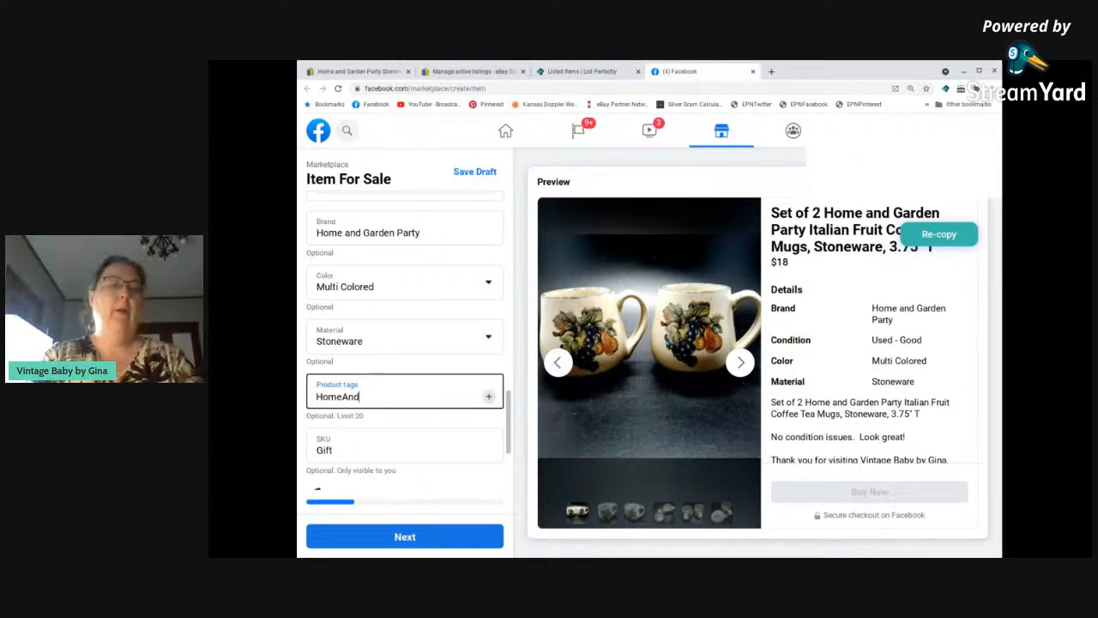
pyautogui.write('GardenParty')
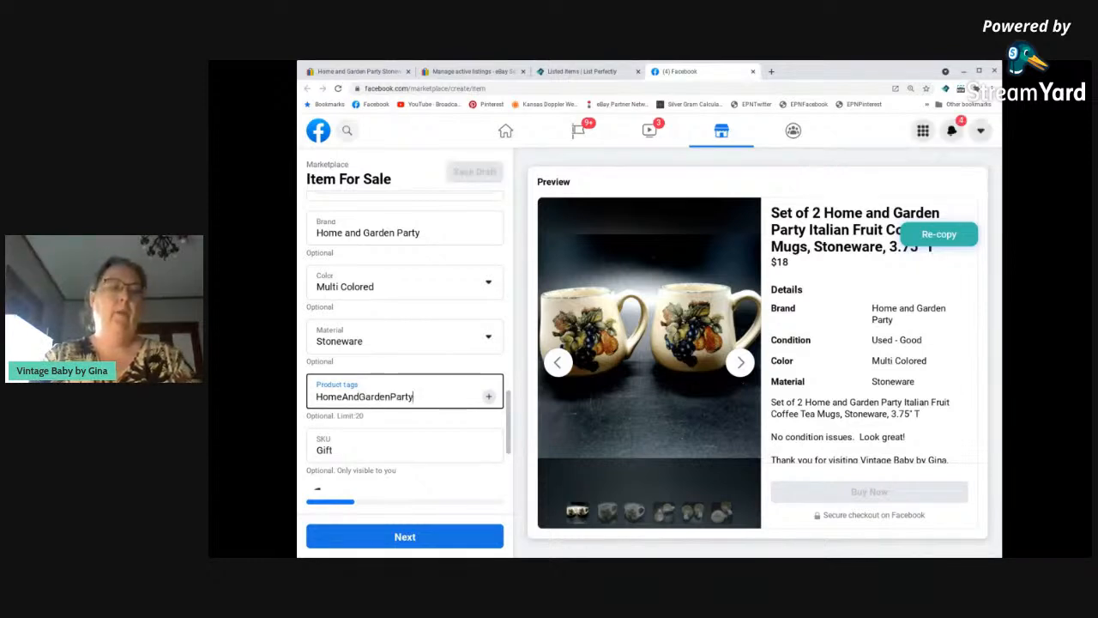
pyautogui.press('Return')
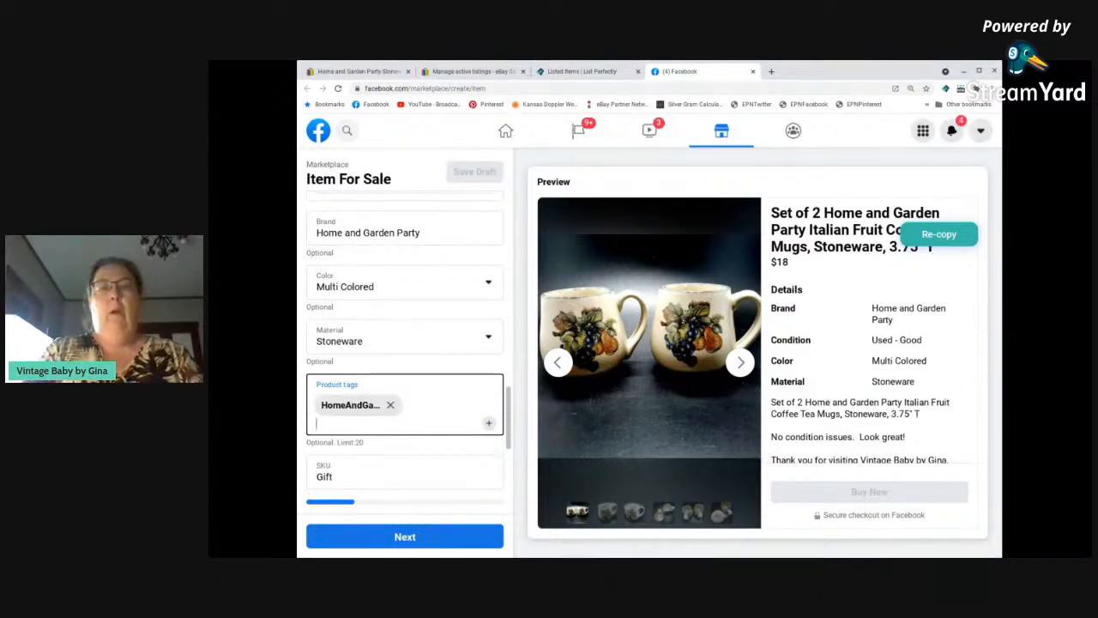
# Add the product tags Italian, Fruit, Mugs, Coffee, Tea and Cocoa.
pyautogui.write('Italian')
pyautogui.press('Return')
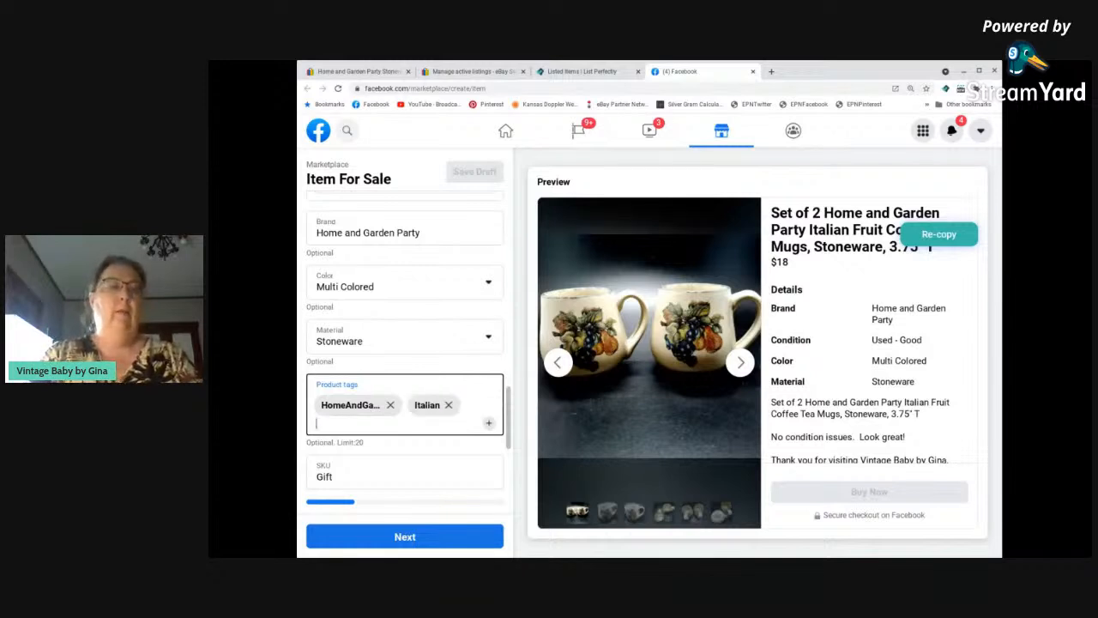
pyautogui.write('Fruit')
pyautogui.press('Return')
pyautogui.write('Mugs')
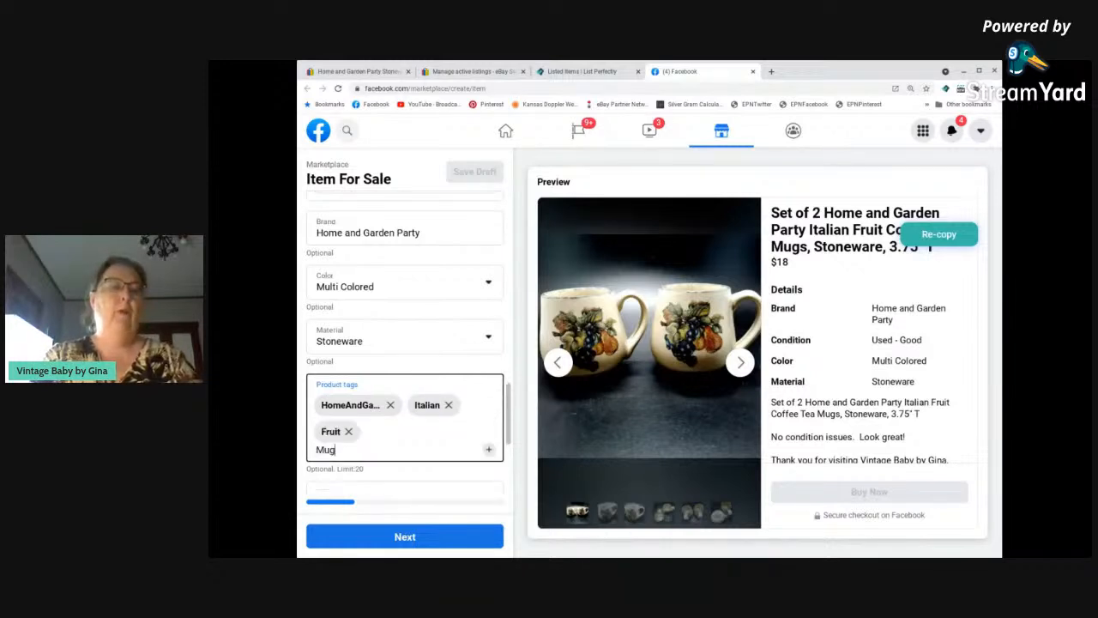
pyautogui.press('Return')
pyautogui.write('Coffee')
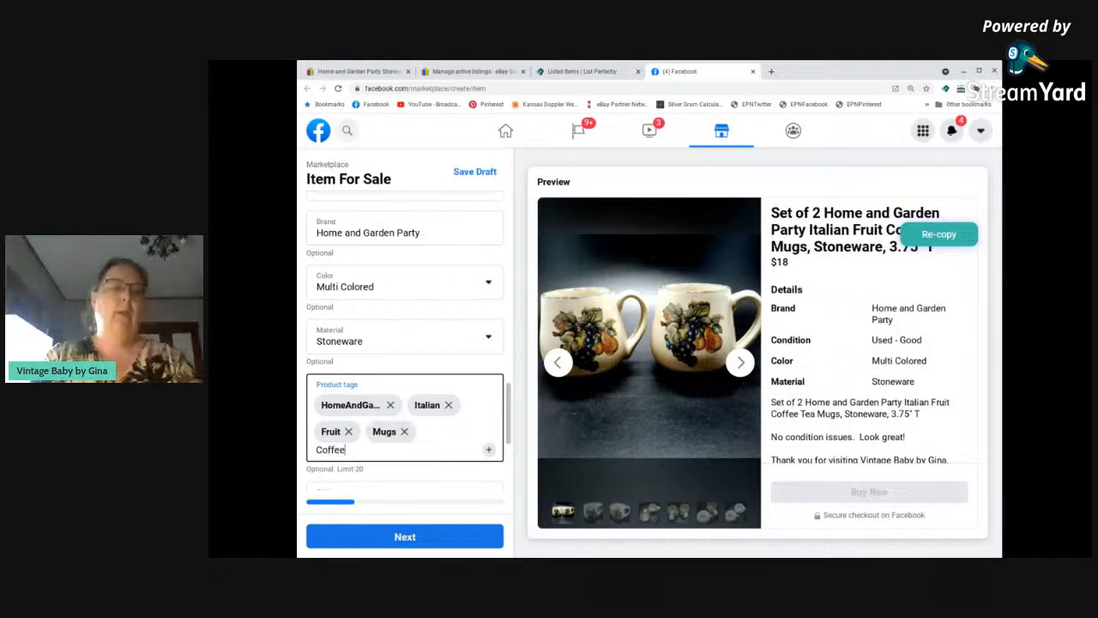
pyautogui.press('Return')
pyautogui.write('Tea')
pyautogui.press('Return')
pyautogui.write('Cocoa')
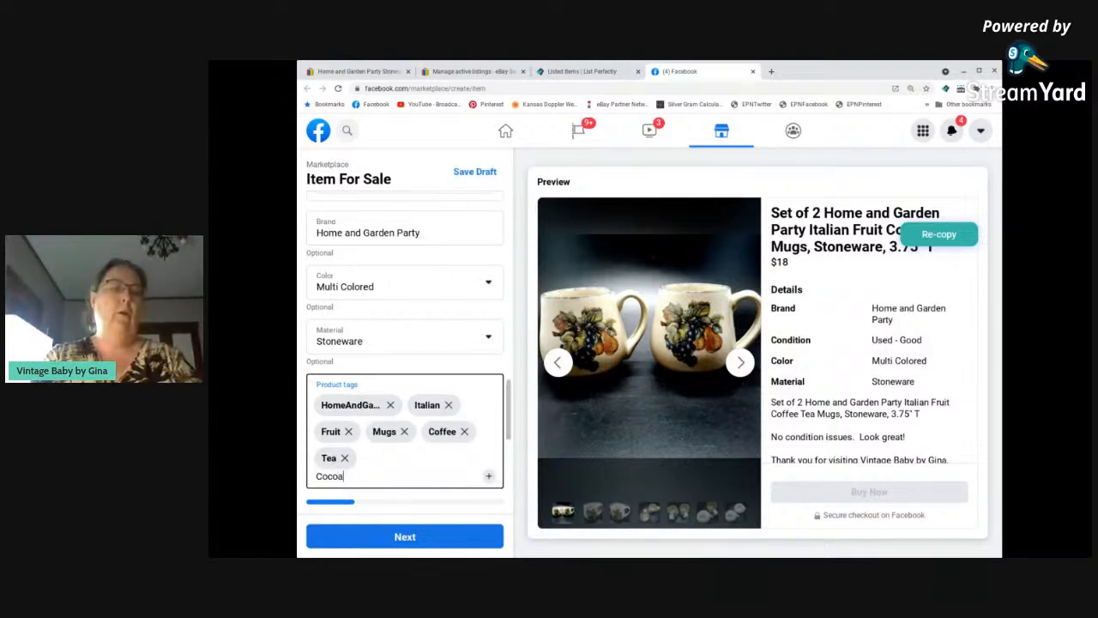
pyautogui.press('Return')
# Add product tags for the shop's name, Stoneware, Grapes and Pears.
pyautogui.write('Vin')
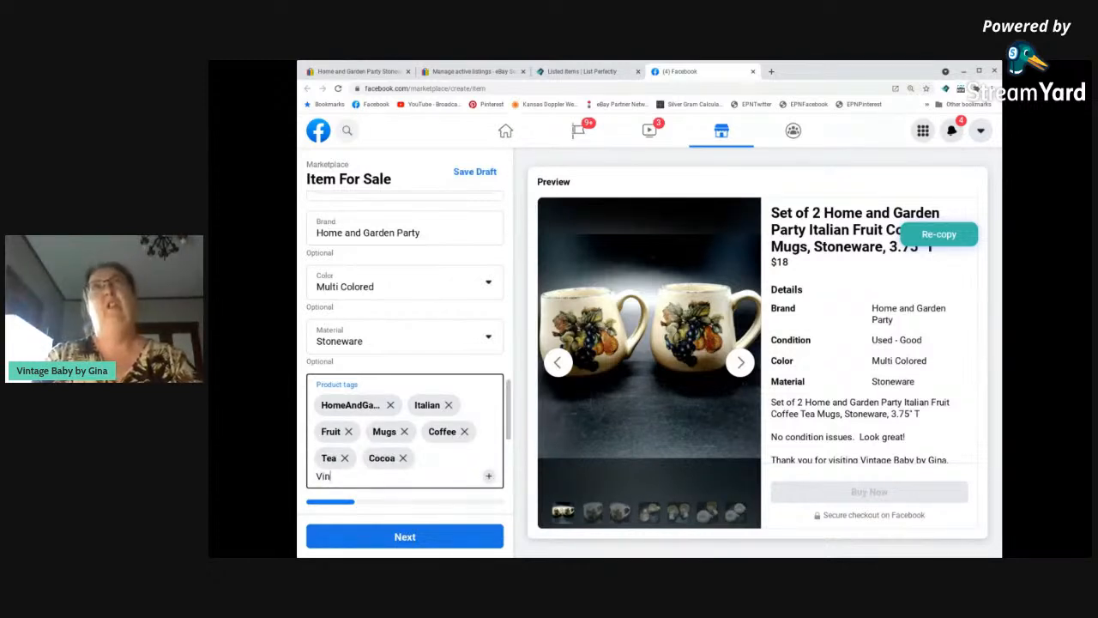
pyautogui.write('tageBabybyGina')
pyautogui.press('Return')
pyautogui.write('Stoneware')
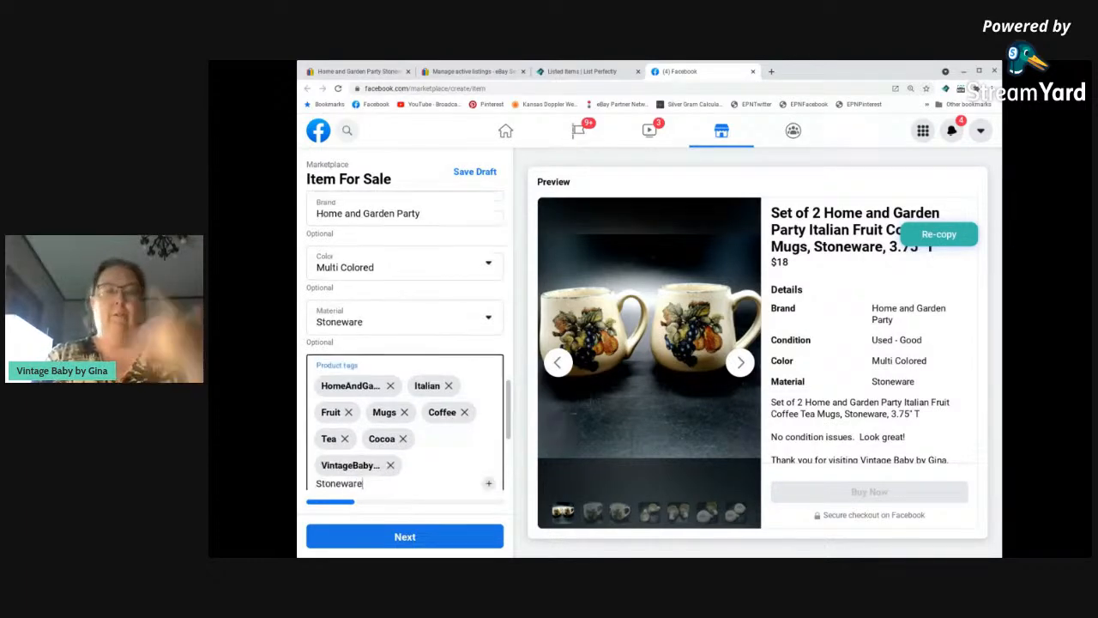
pyautogui.press('Return')
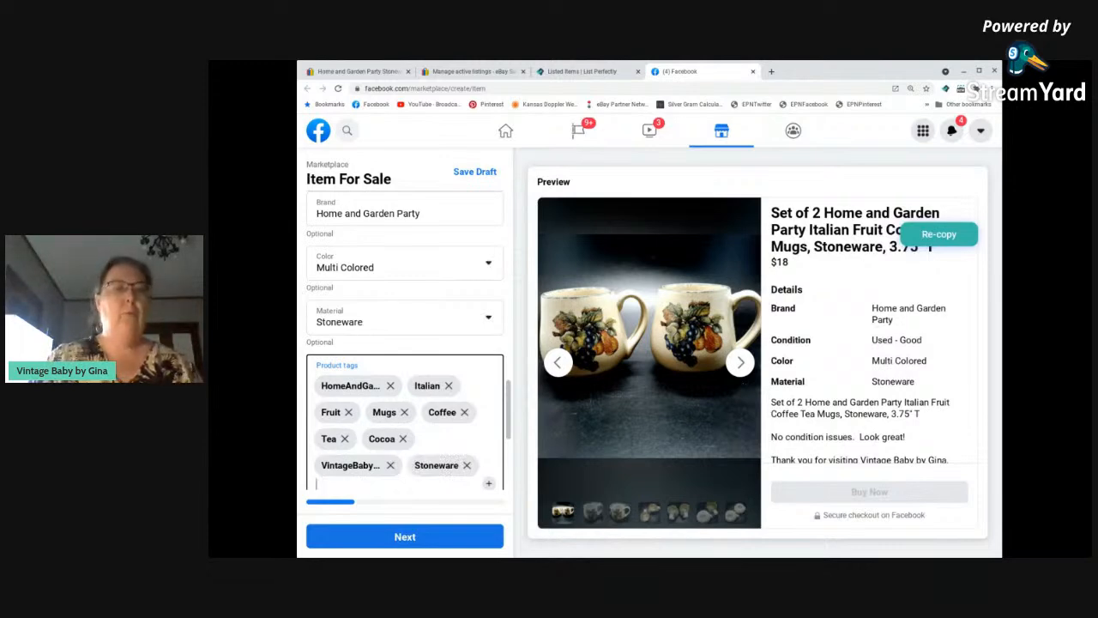
pyautogui.write('Grapes')
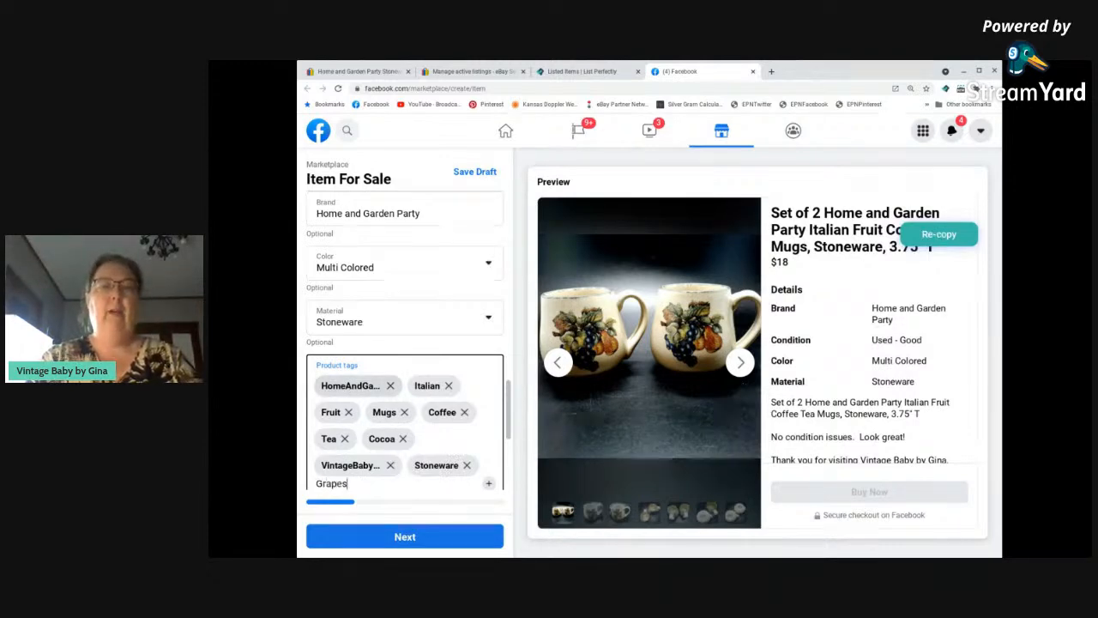
pyautogui.press('Return')
pyautogui.write('Pears')
pyautogui.press('Return')
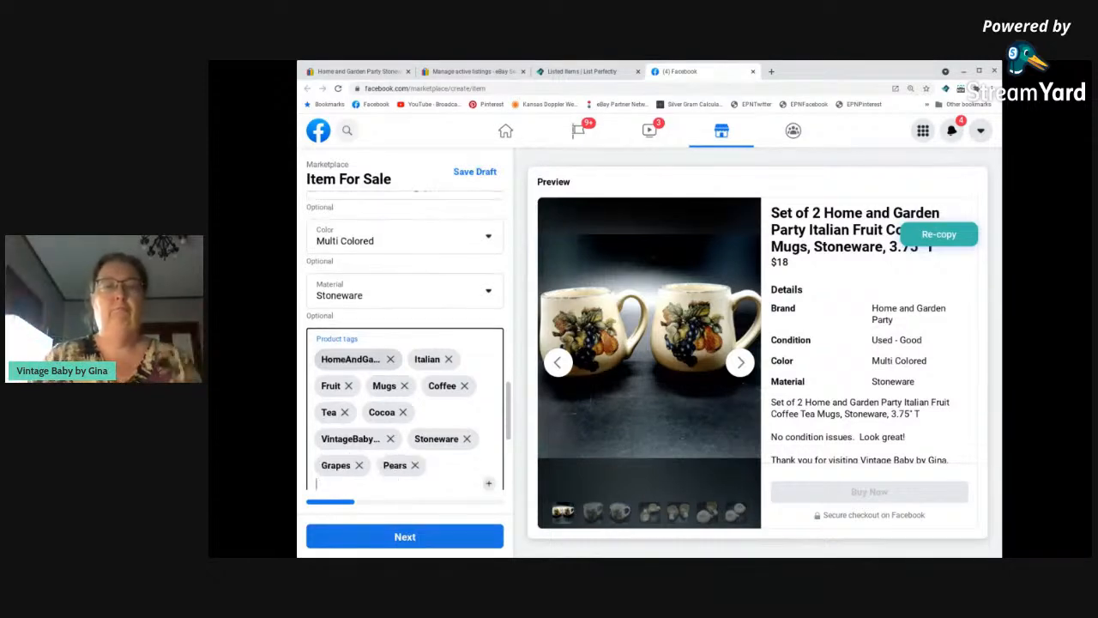
# Check the mugs' completed item details and continue to the delivery method.
pyautogui.scroll(-1, 386, 431)
pyautogui.scroll(-3, 386, 432)
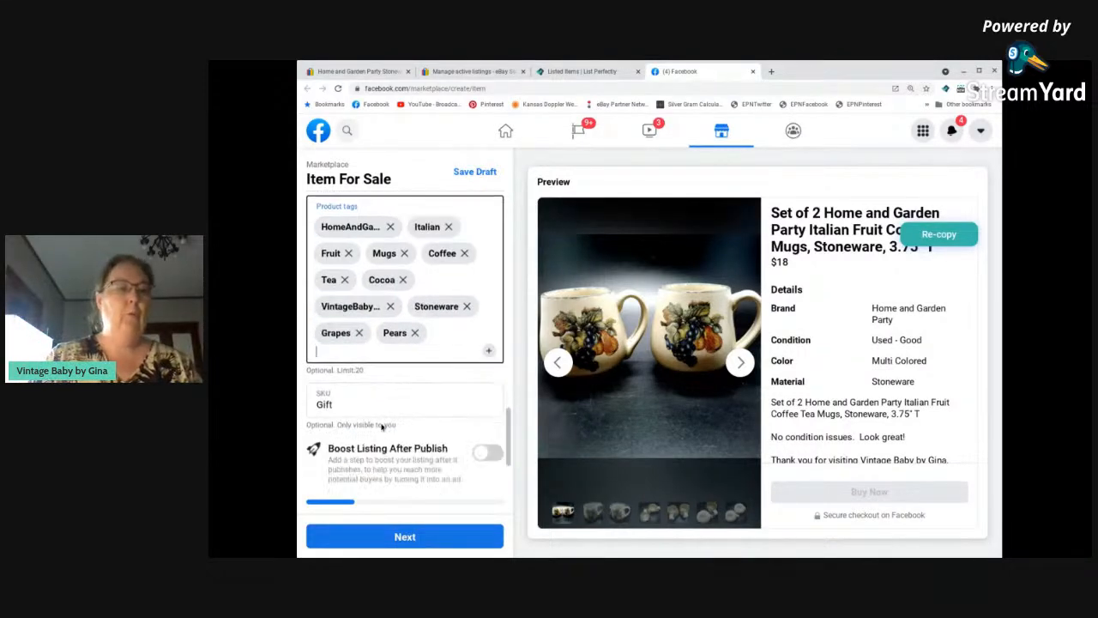
pyautogui.scroll(15, 383, 427)
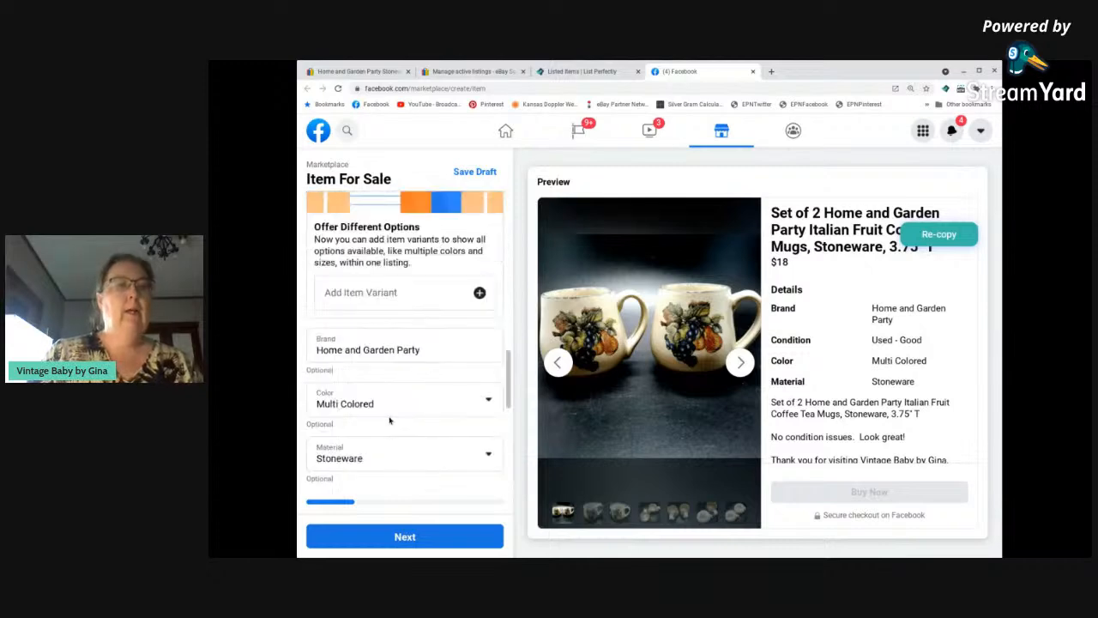
pyautogui.scroll(-5, 393, 412)
pyautogui.scroll(-6, 394, 414)
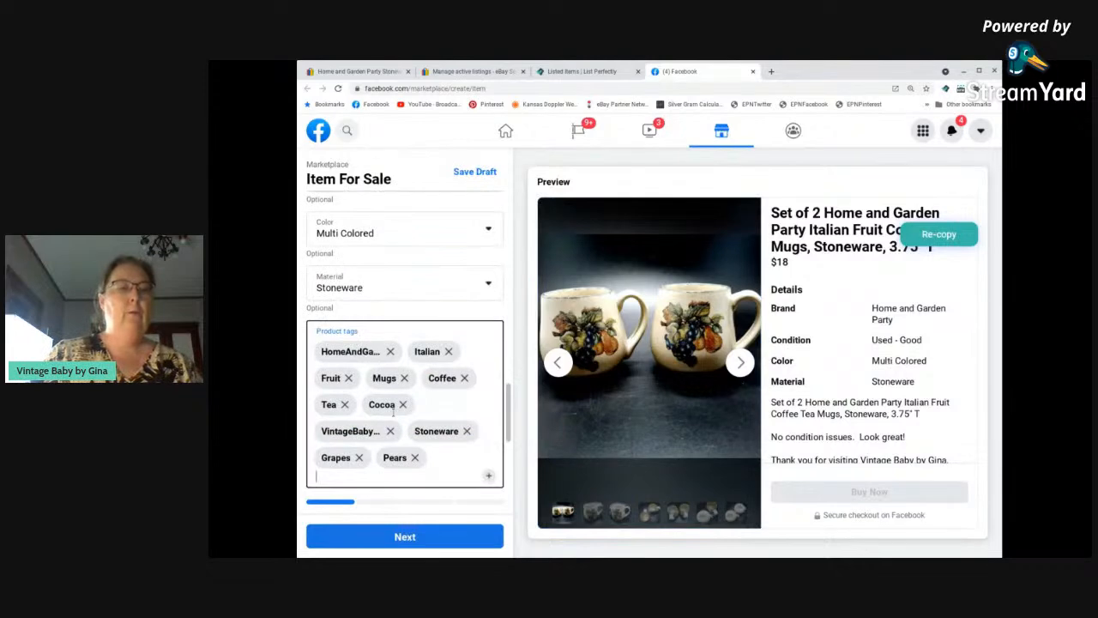
pyautogui.click(418, 537)
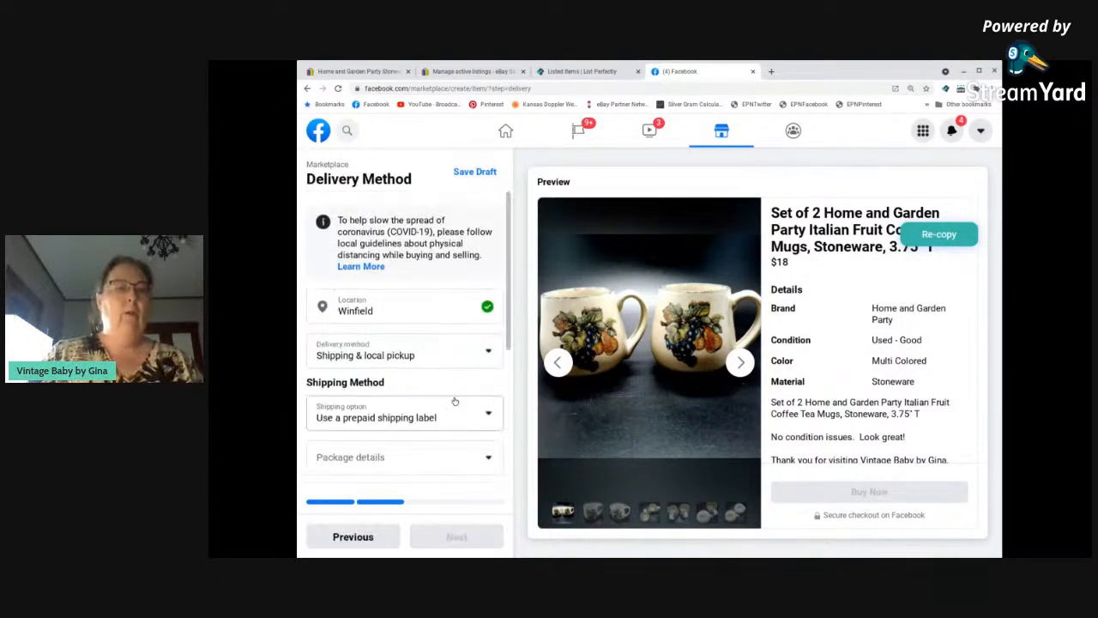
# Set the package weight to 2-5 lbs, check the shipping details, and continue to the offer settings.
pyautogui.scroll(-1, 453, 400)
pyautogui.click(413, 397)
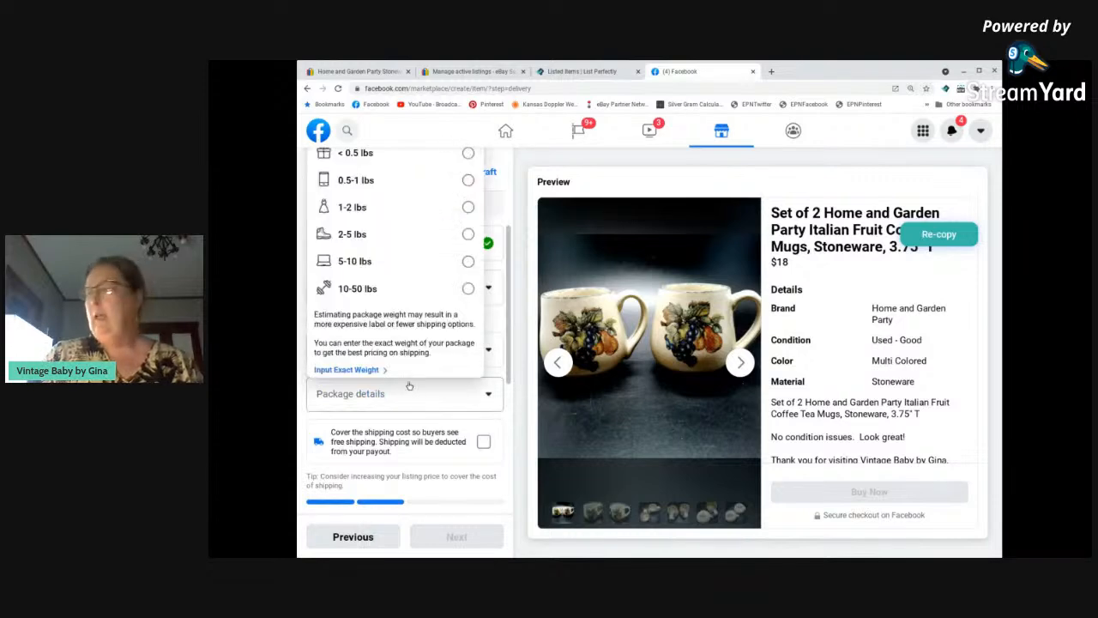
pyautogui.click(400, 234)
pyautogui.scroll(-1, 434, 429)
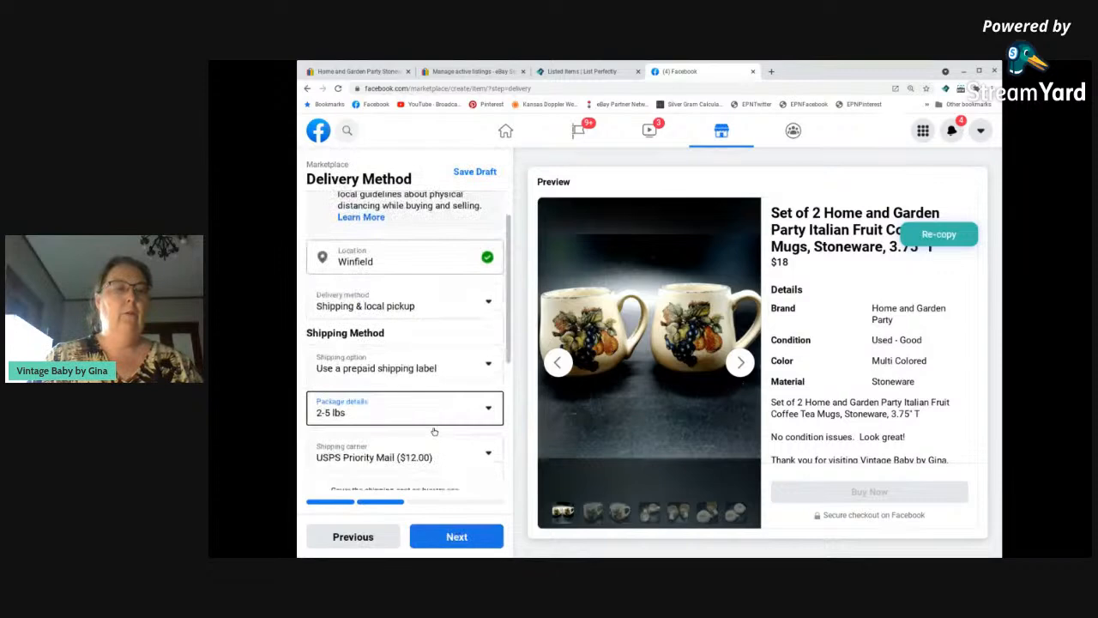
pyautogui.scroll(-5, 434, 431)
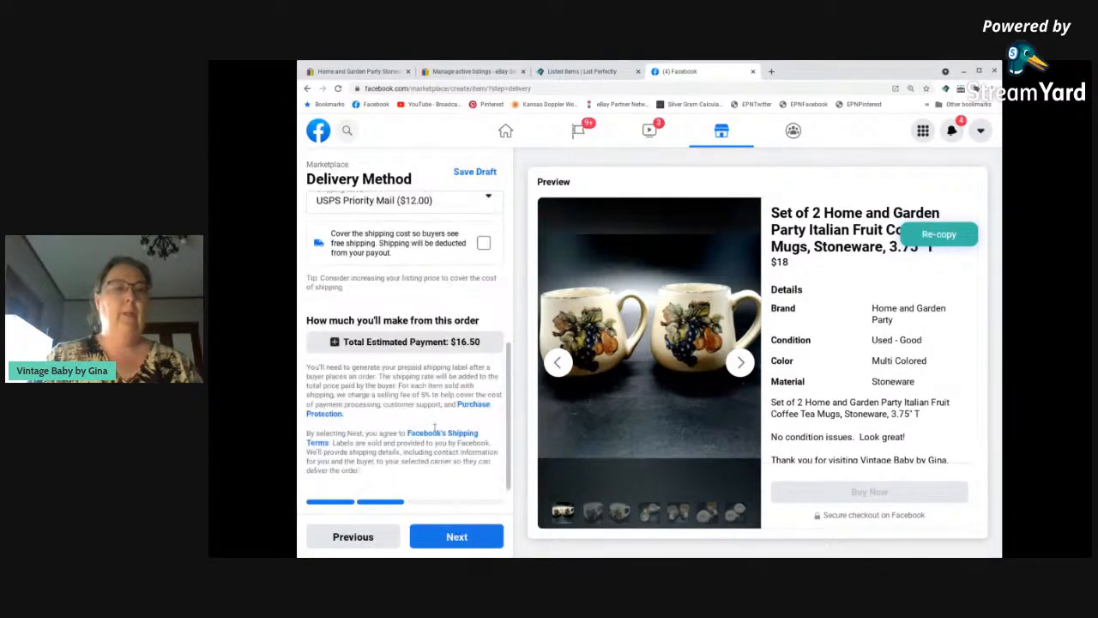
pyautogui.click(458, 537)
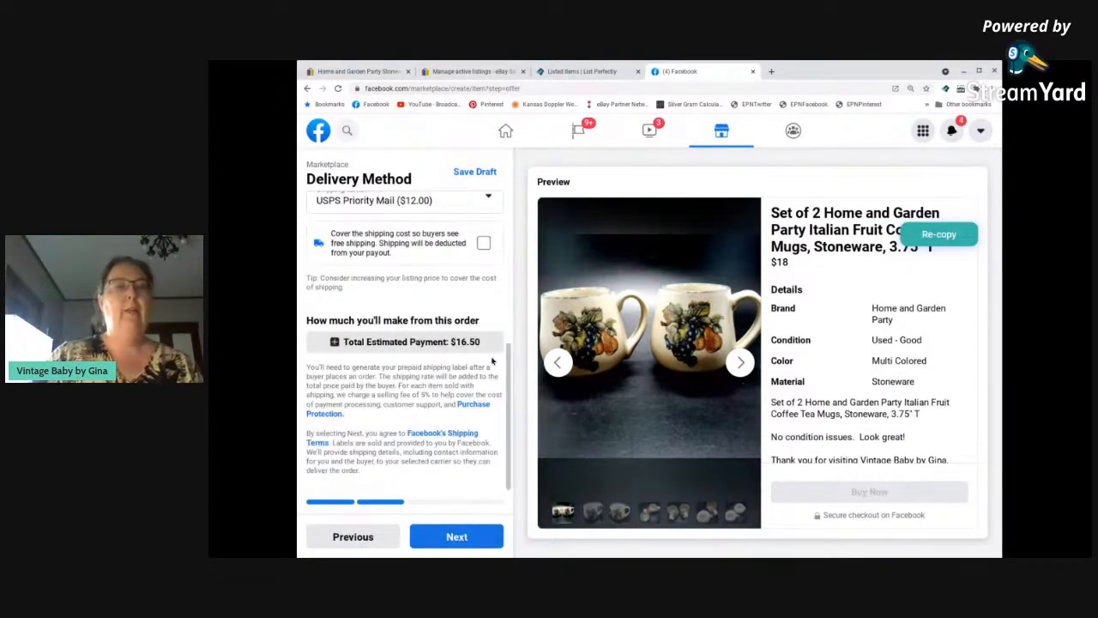
# Complete the offer settings and publish the mugs on Facebook Marketplace without adding any groups.
pyautogui.click(496, 270)
pyautogui.click(455, 539)
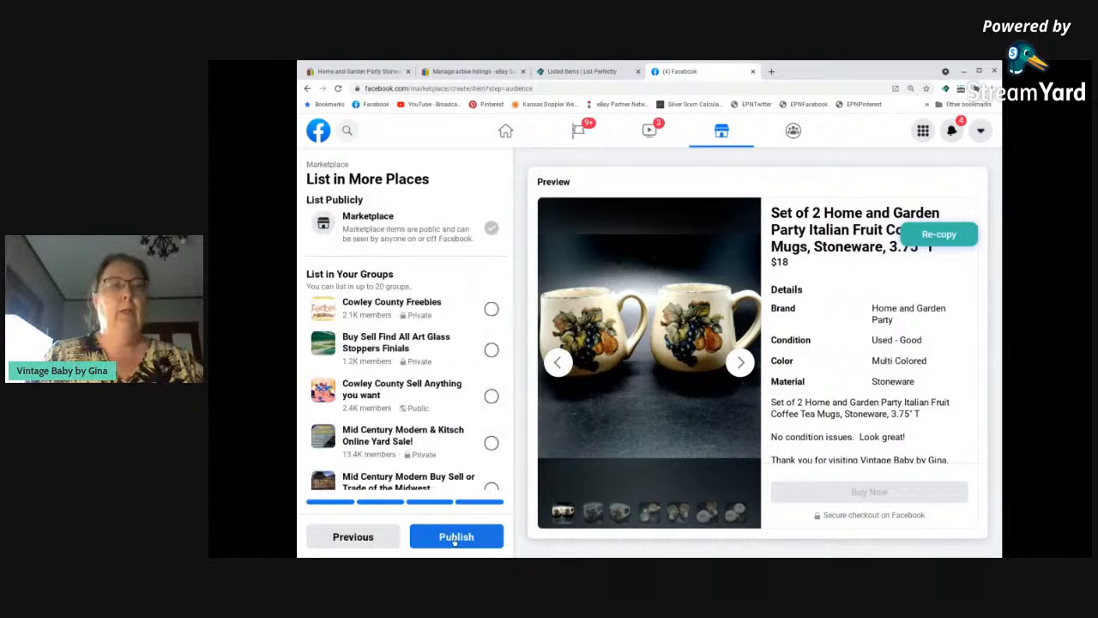
pyautogui.click(458, 538)
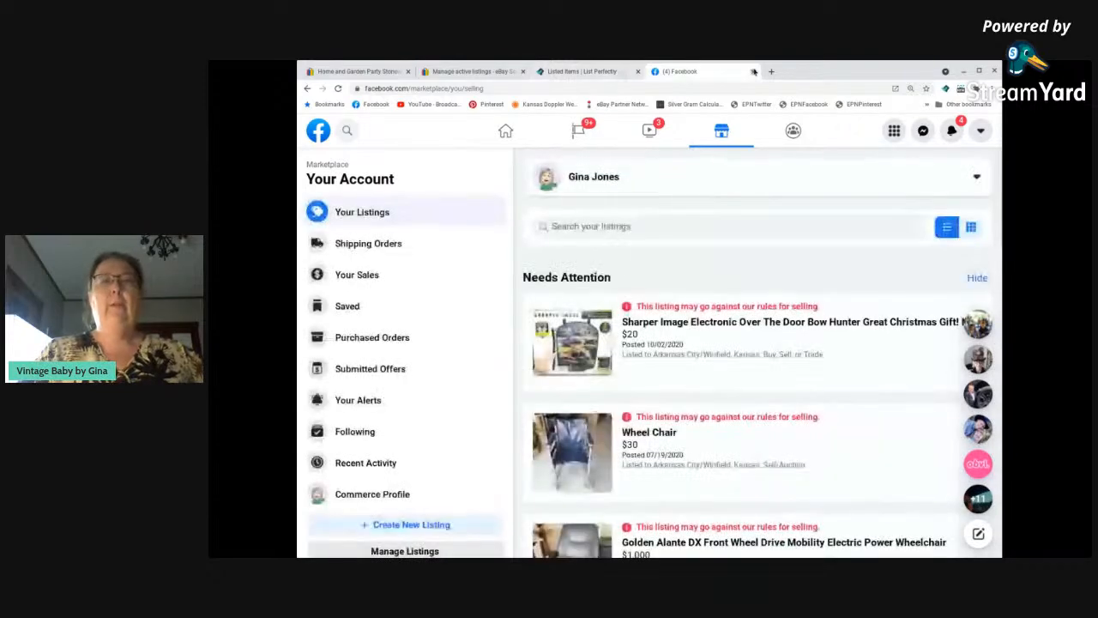
# Return to the List Perfectly catalogue, dismiss the crossposting overlay, and refresh the listed items.
pyautogui.click(580, 72)
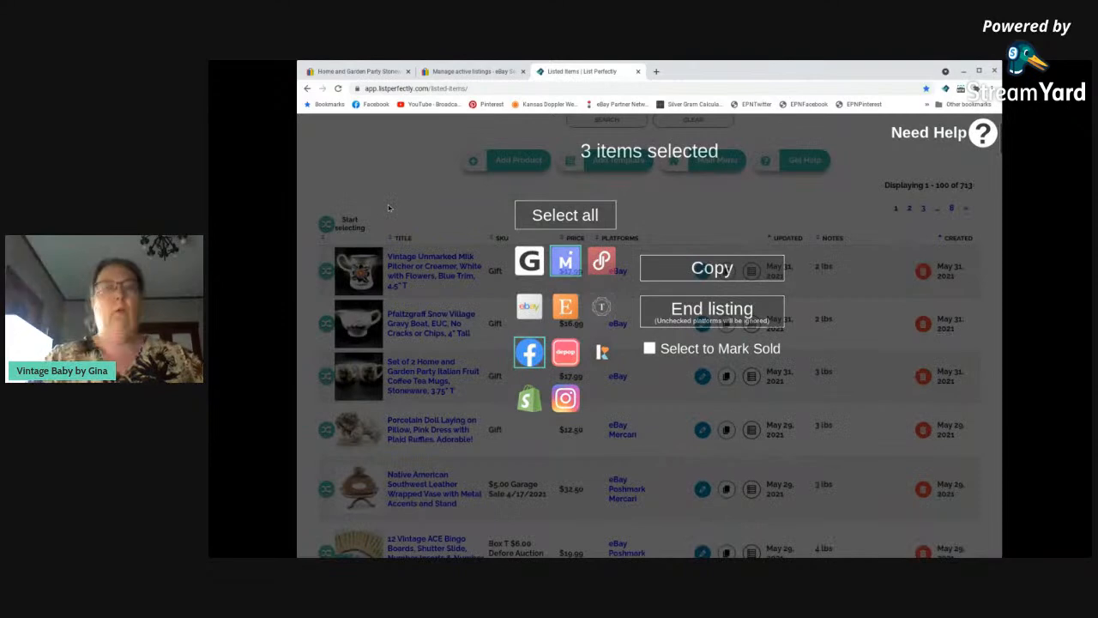
pyautogui.click(388, 207)
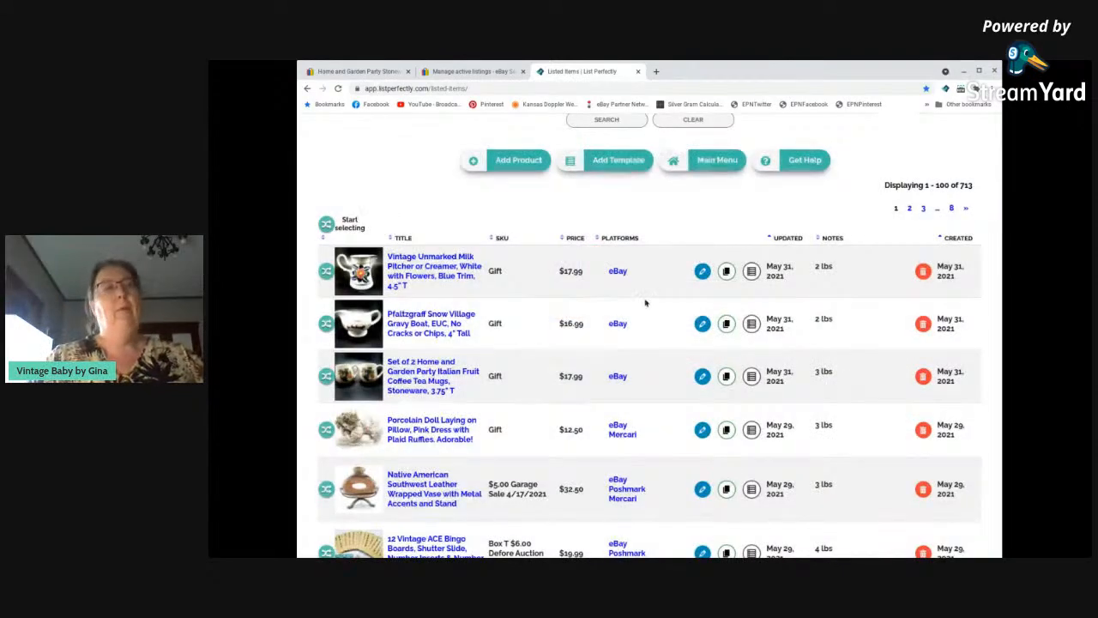
pyautogui.click(339, 89)
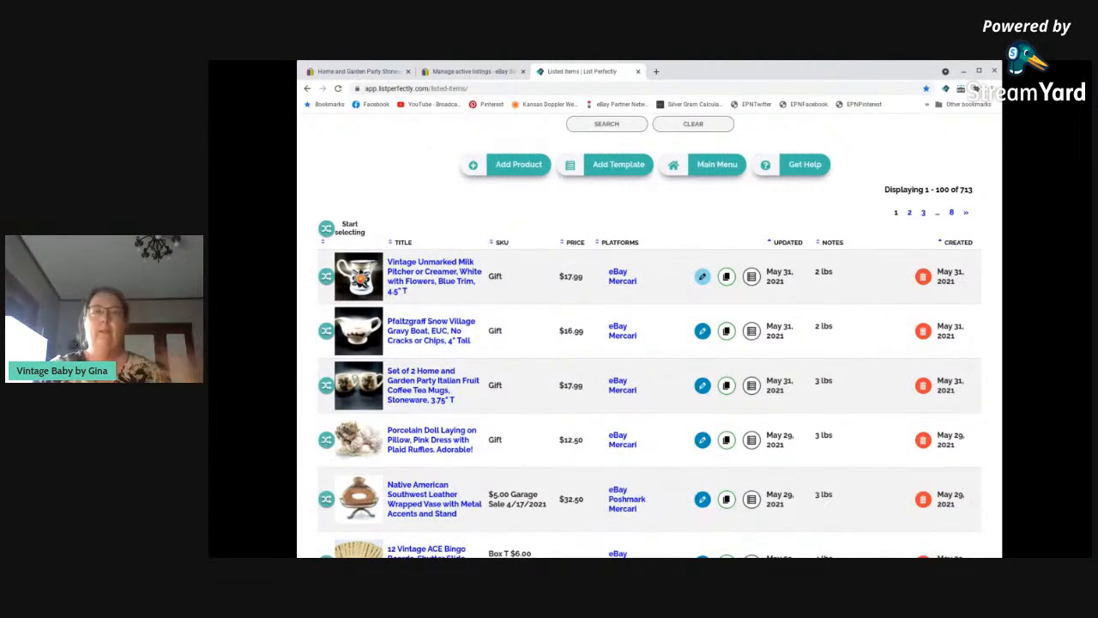
# Open the vintage milk pitcher product, examine its marketplace selections and platform IDs under Inventory and Sales, and return to the listed items.
pyautogui.click(702, 276)
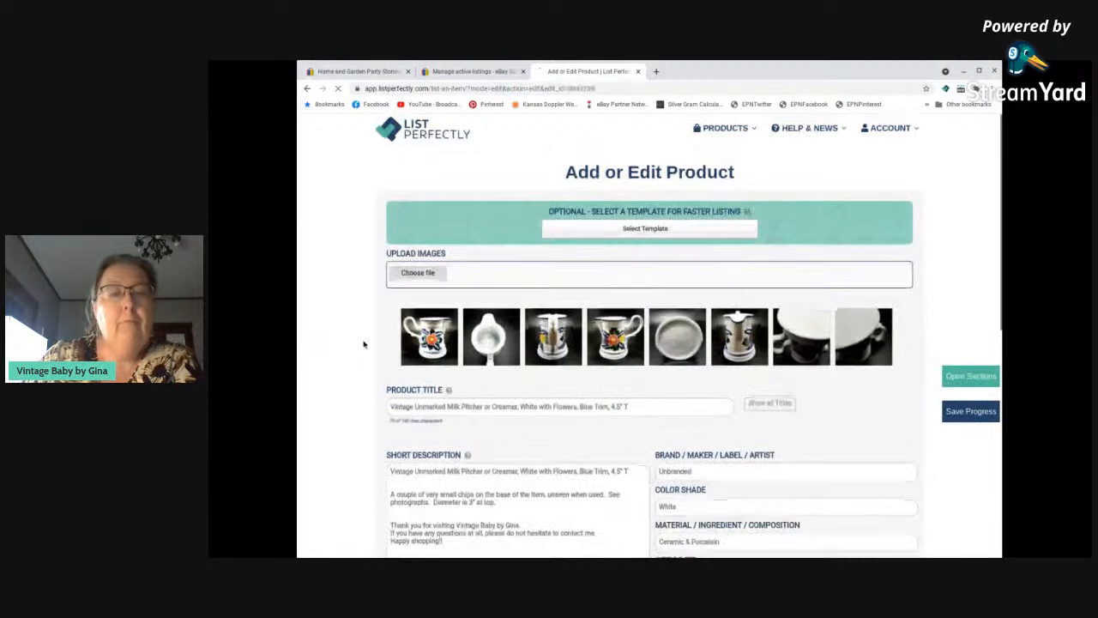
pyautogui.scroll(-6, 360, 319)
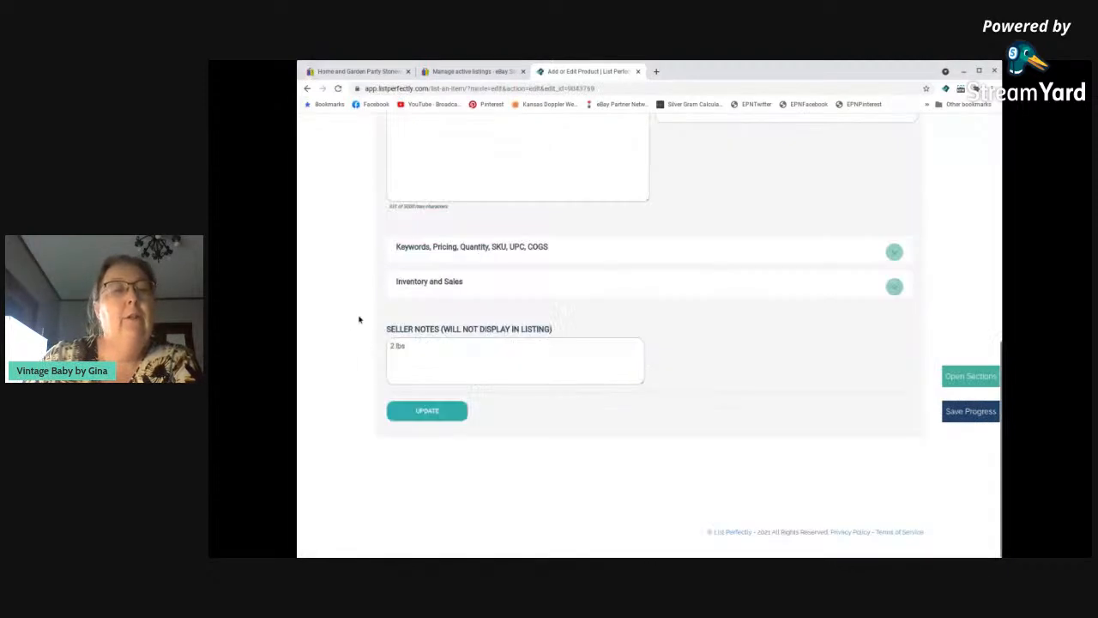
pyautogui.click(445, 286)
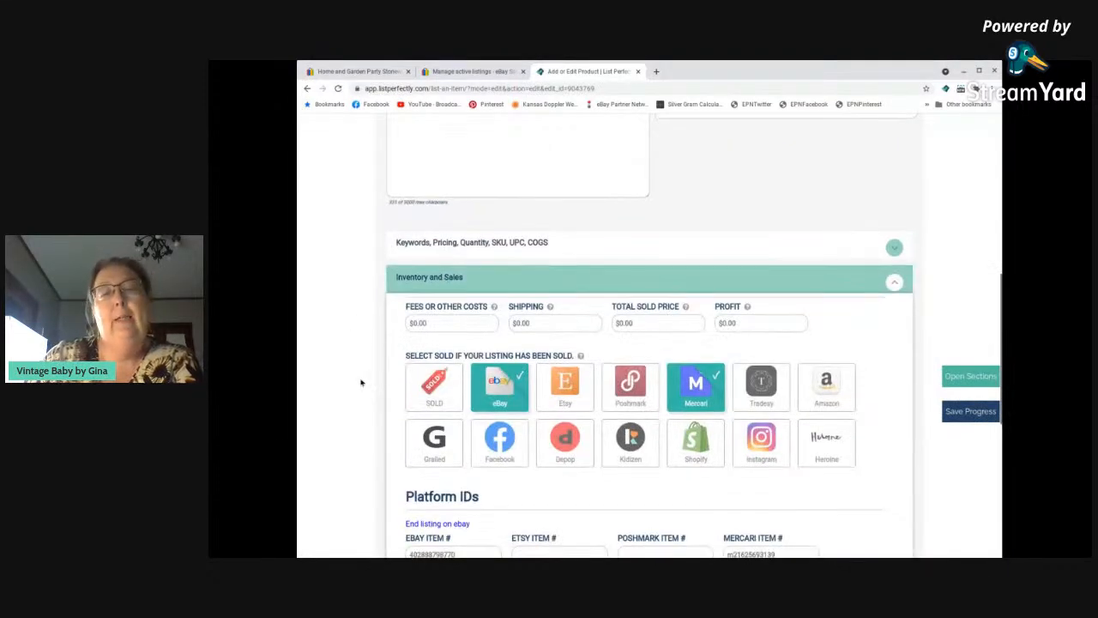
pyautogui.scroll(-1, 361, 383)
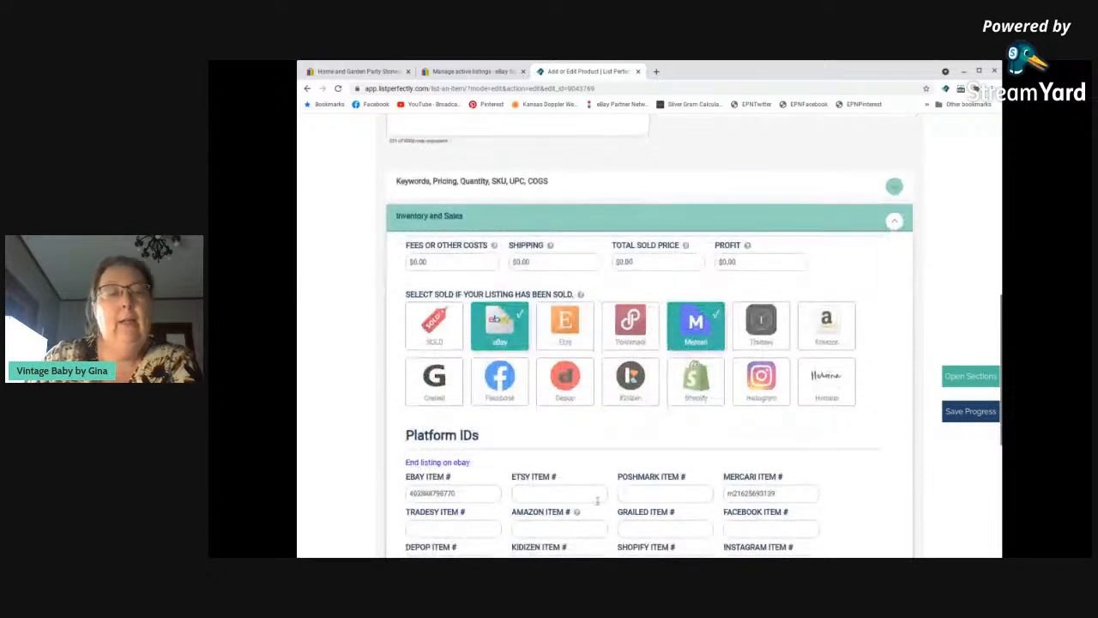
pyautogui.scroll(-1, 597, 501)
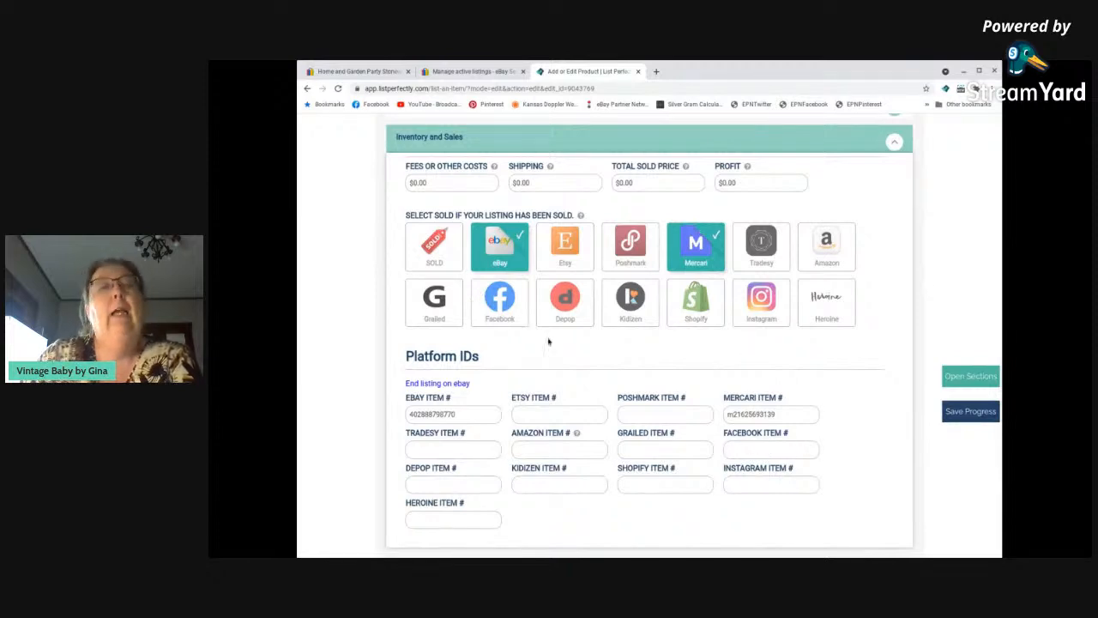
pyautogui.scroll(1, 550, 342)
pyautogui.scroll(3, 550, 342)
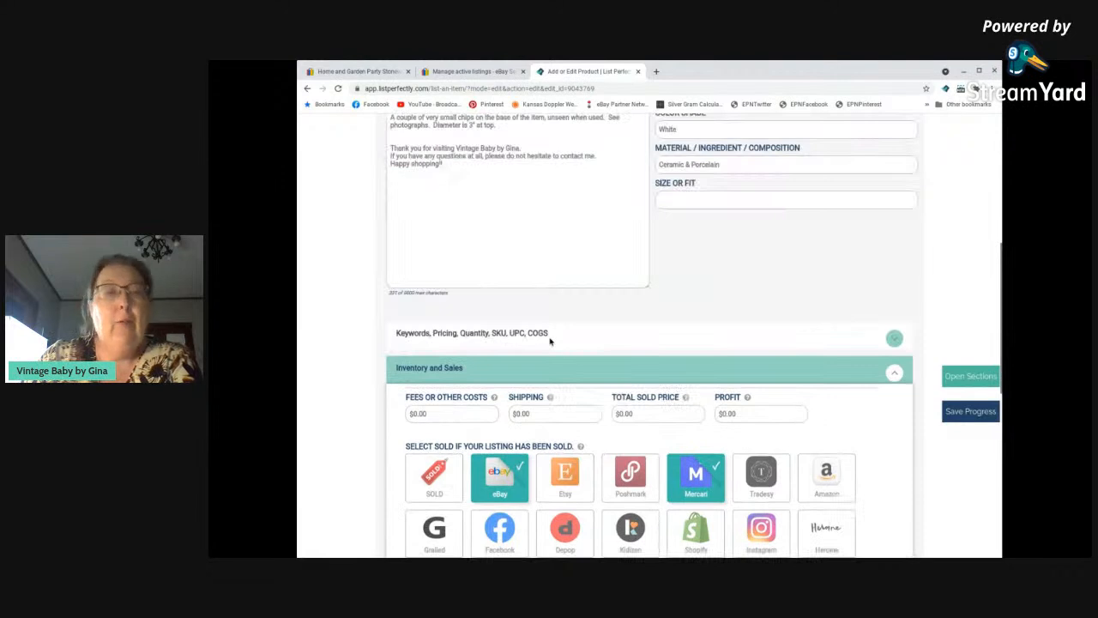
pyautogui.scroll(5, 550, 341)
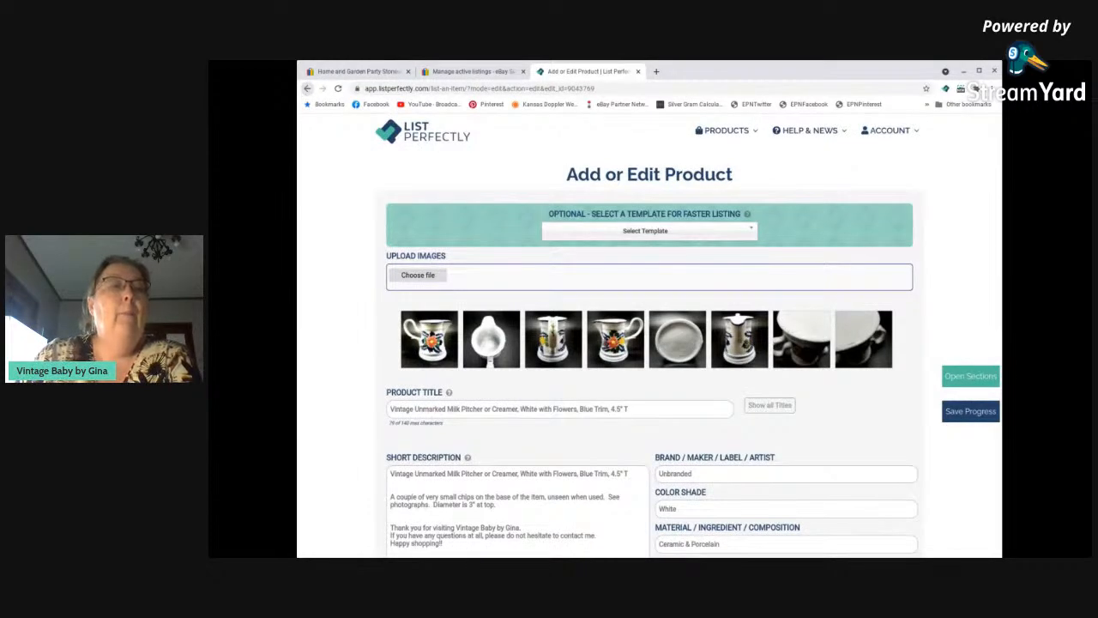
pyautogui.click(307, 88)
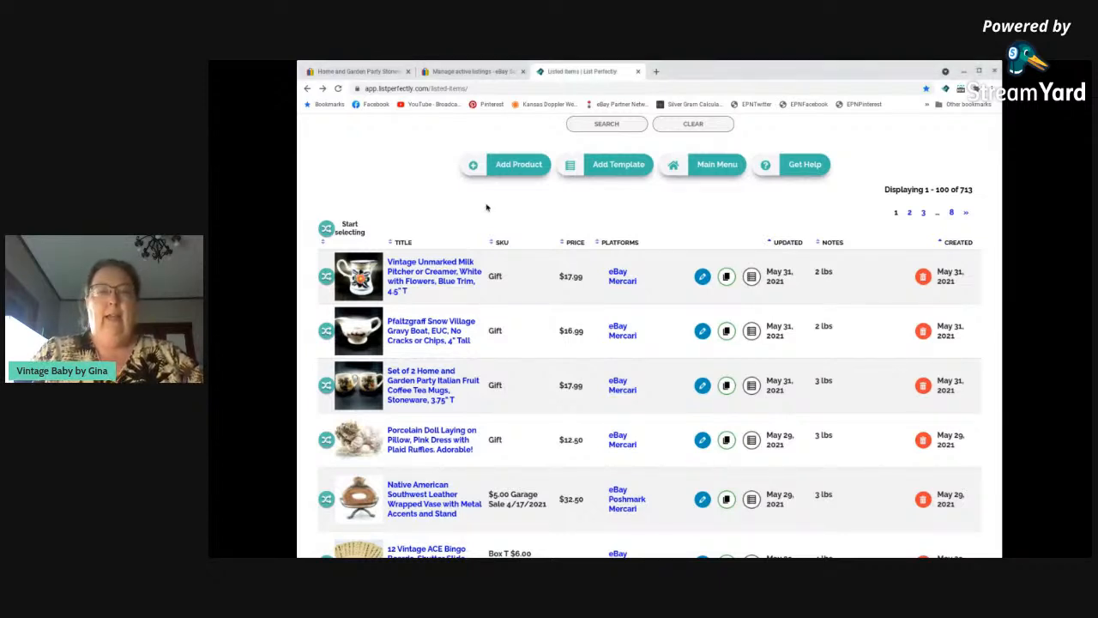
# Look through the listed items and compare which marketplaces each product is posted on.
pyautogui.scroll(-2, 626, 429)
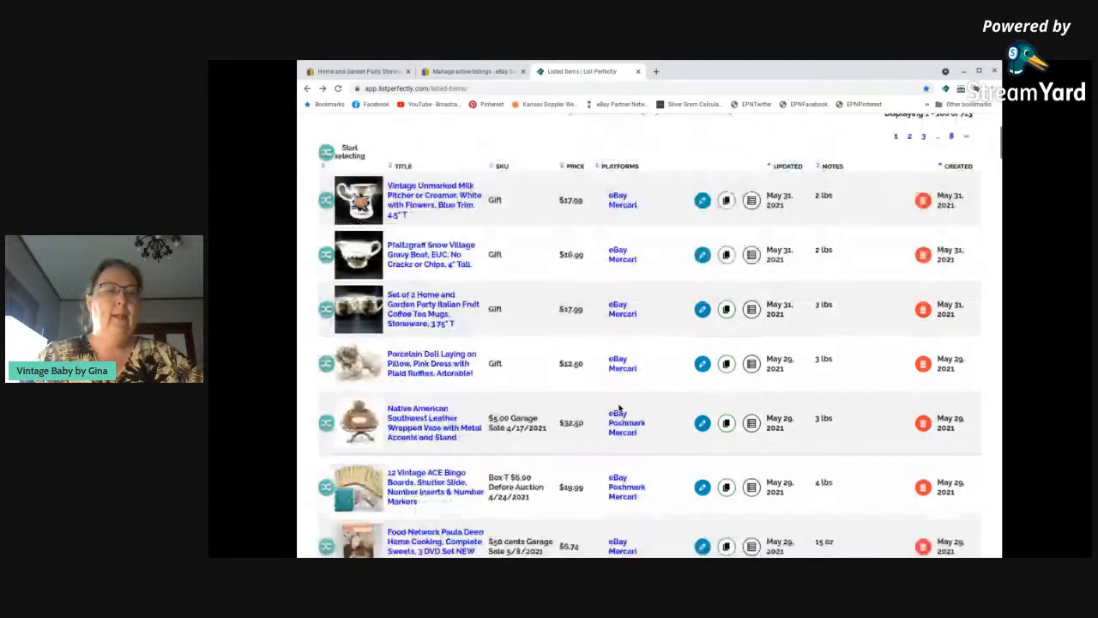
pyautogui.scroll(-7, 619, 409)
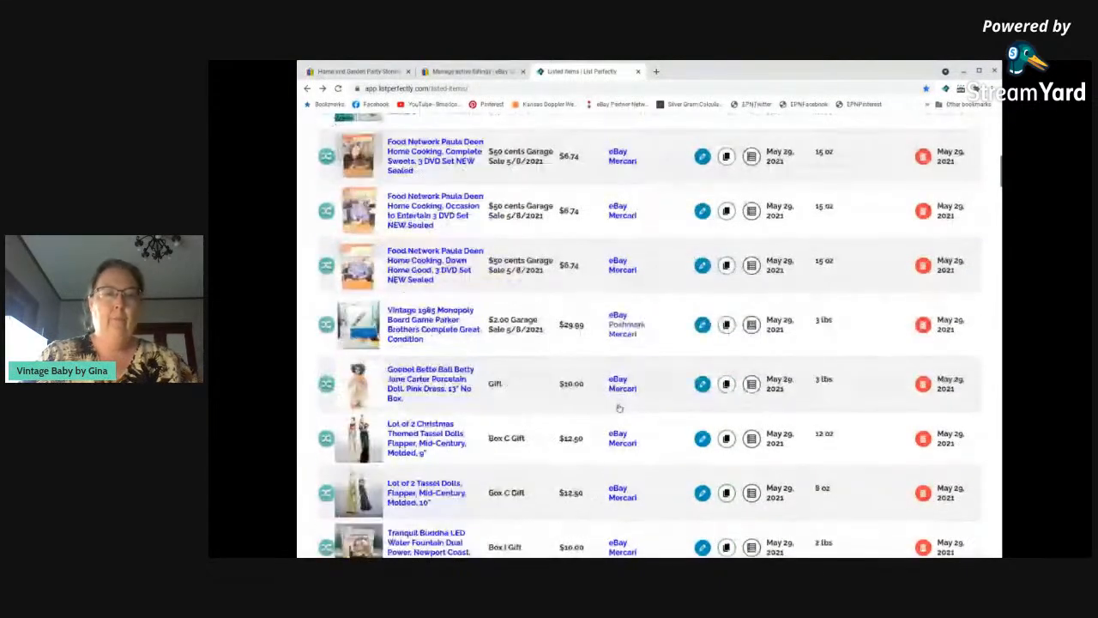
pyautogui.scroll(-12, 618, 409)
pyautogui.scroll(-3, 619, 408)
pyautogui.scroll(4, 620, 409)
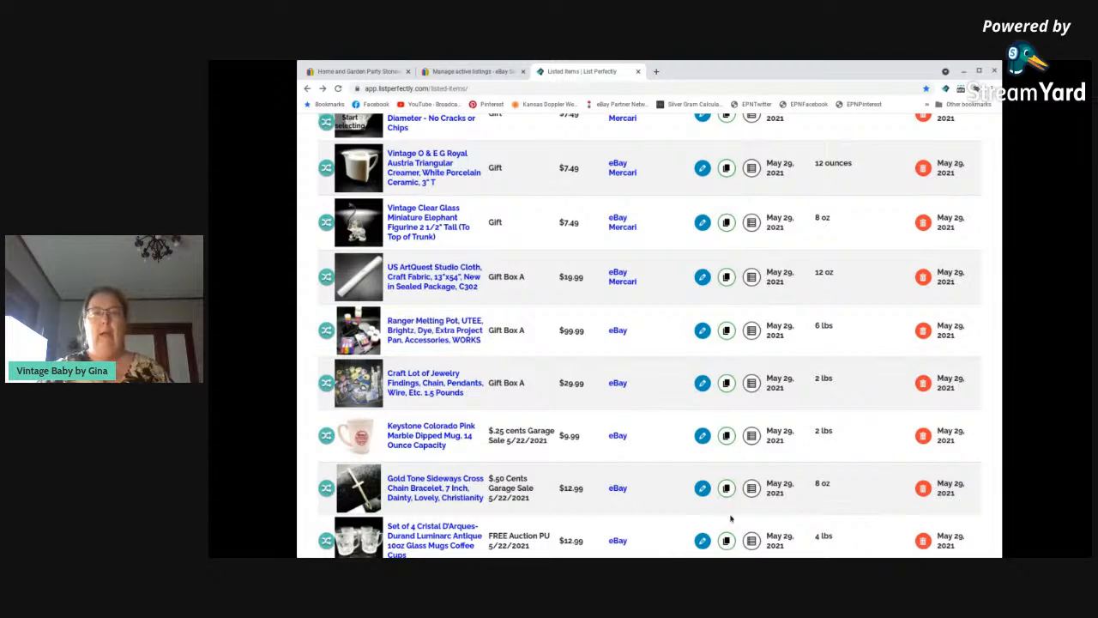
pyautogui.scroll(5, 519, 359)
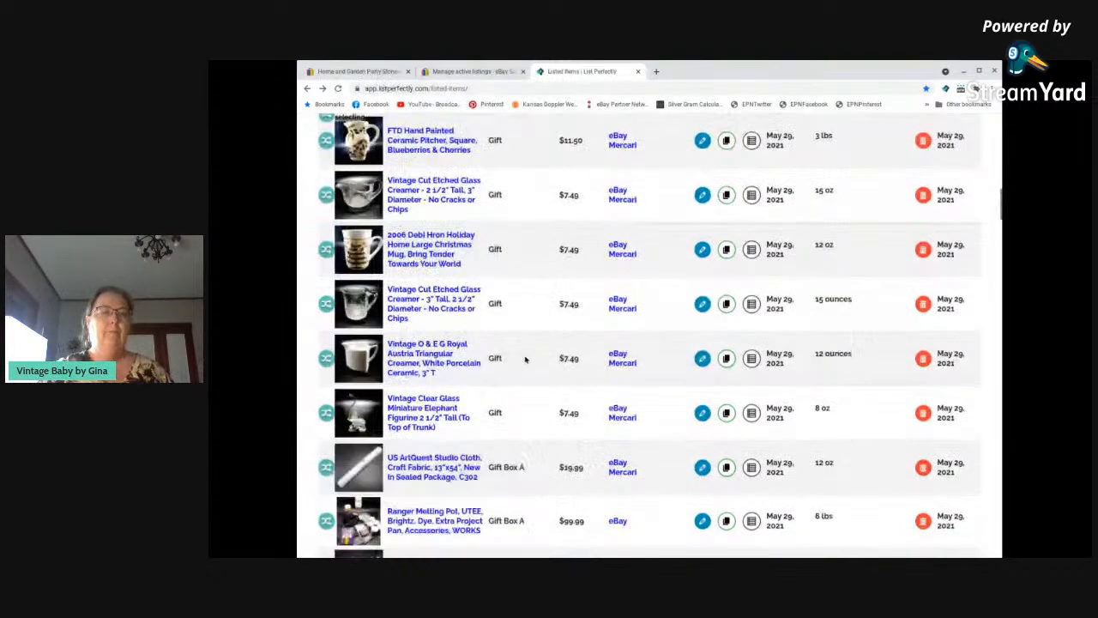
pyautogui.scroll(-5, 525, 361)
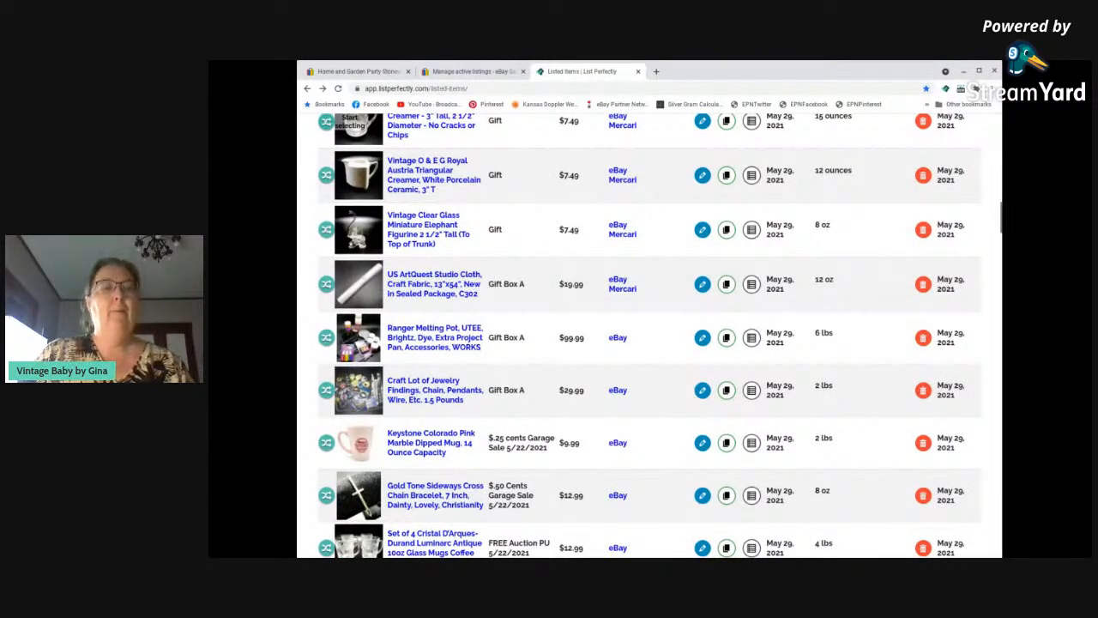
# Search the product titles for "melting pot" and open the Ranger Melting Pot's Inventory and Sales details for editing.
pyautogui.scroll(10, 536, 357)
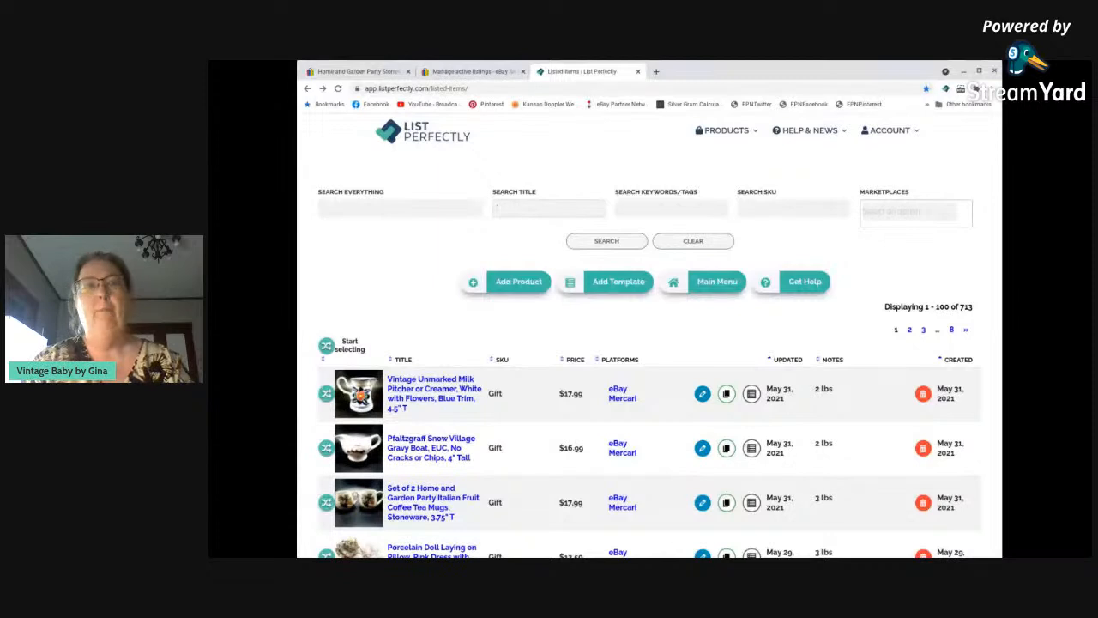
pyautogui.write('melting pot')
pyautogui.press('Return')
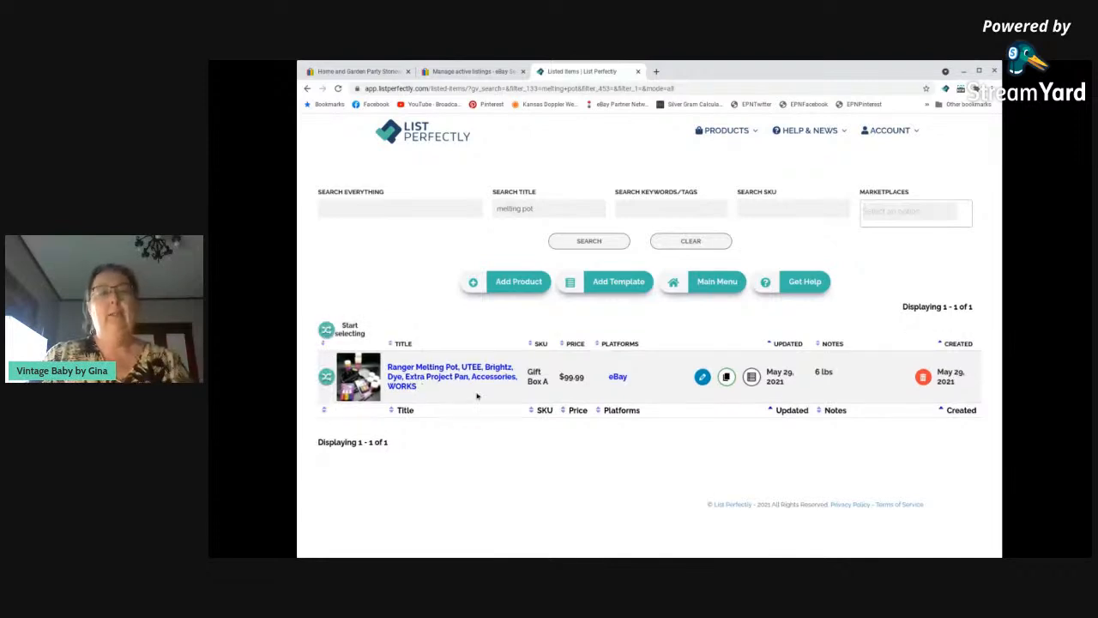
pyautogui.click(702, 377)
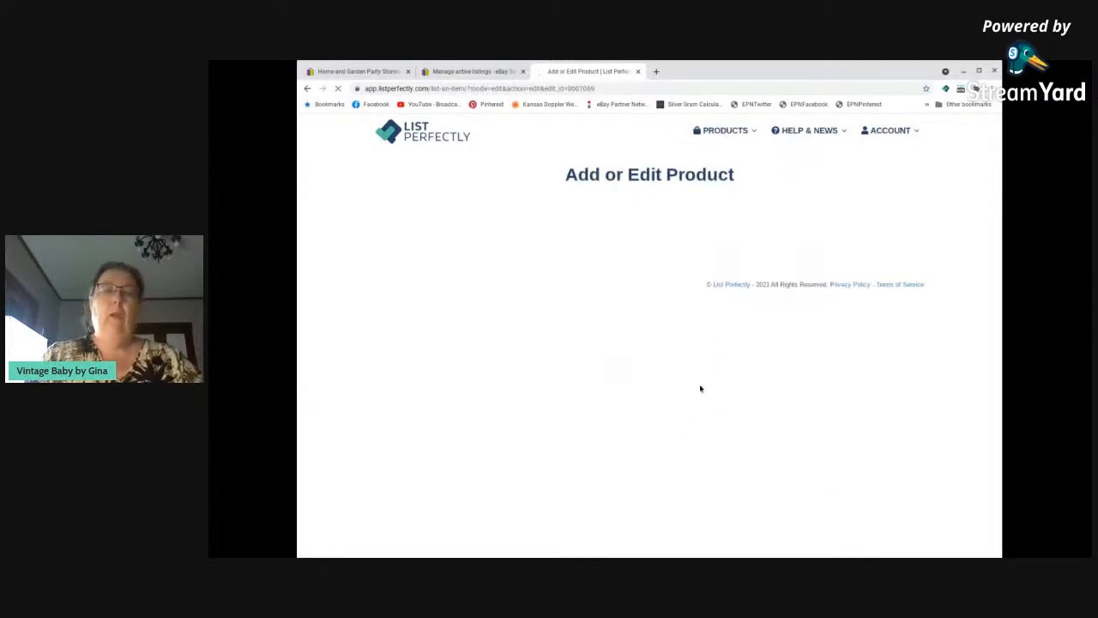
pyautogui.scroll(-8, 702, 392)
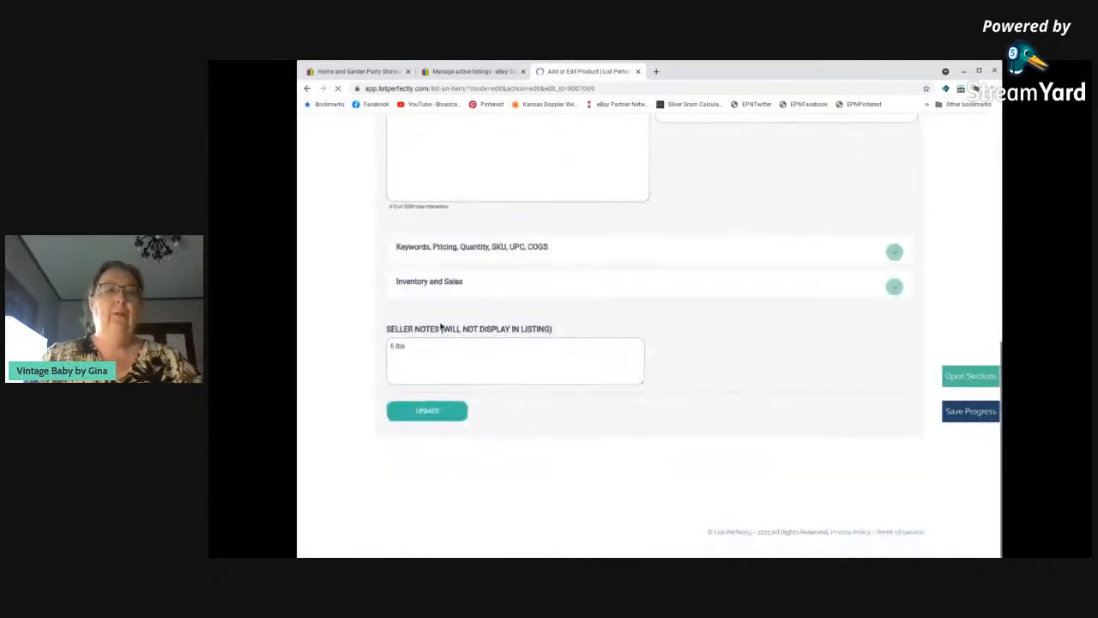
pyautogui.click(434, 286)
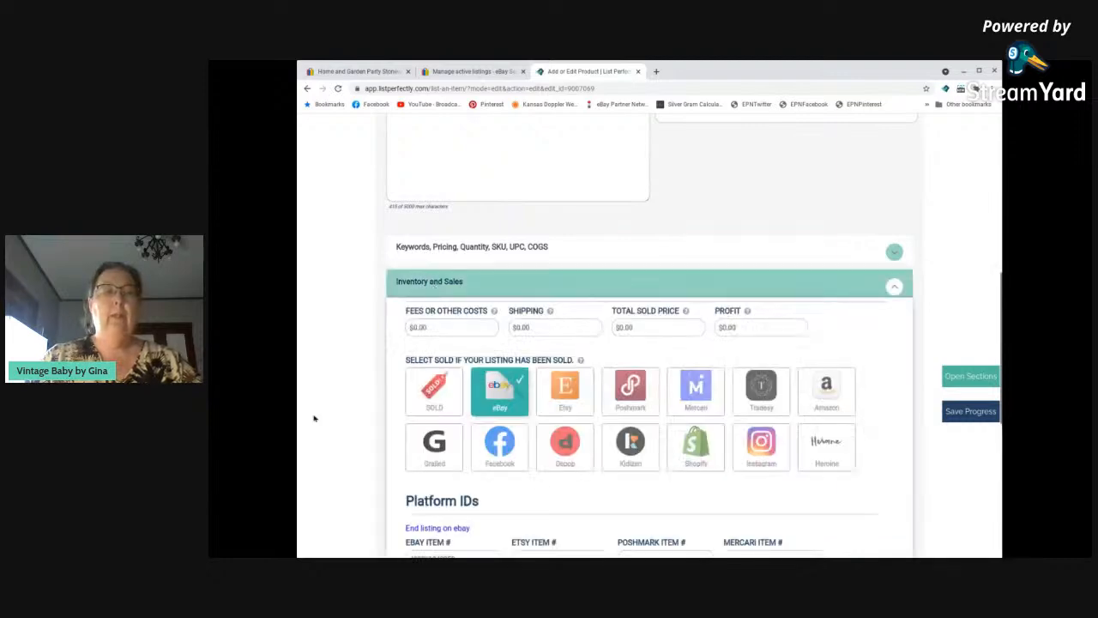
# Try marking the Ranger Melting Pot as sold, but cancel ending its listings on the platforms.
pyautogui.scroll(-1, 316, 419)
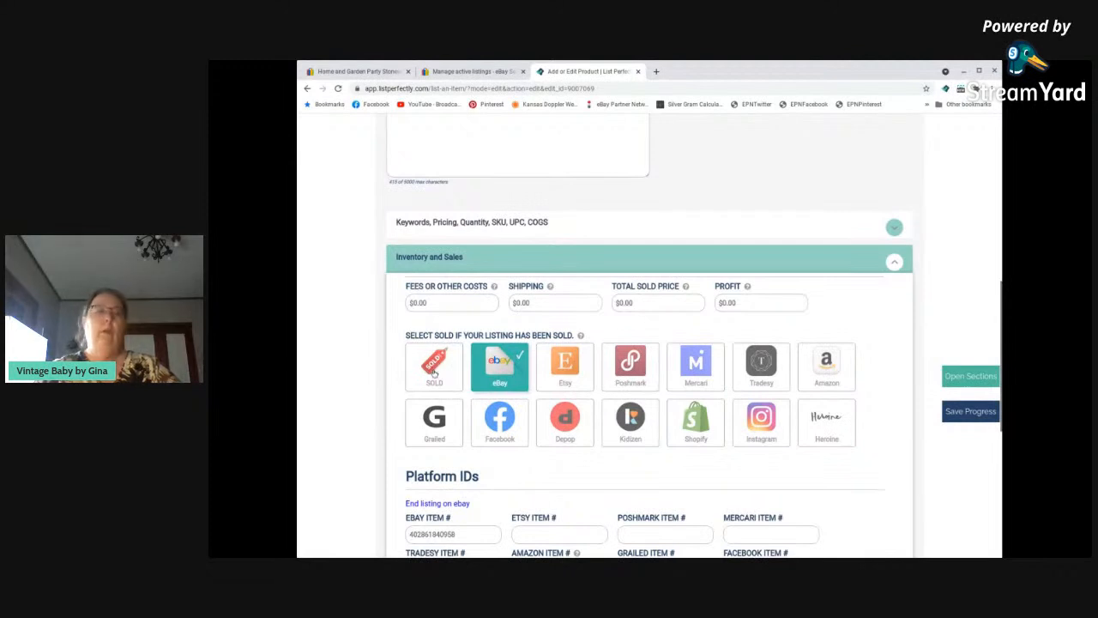
pyautogui.scroll(1, 540, 435)
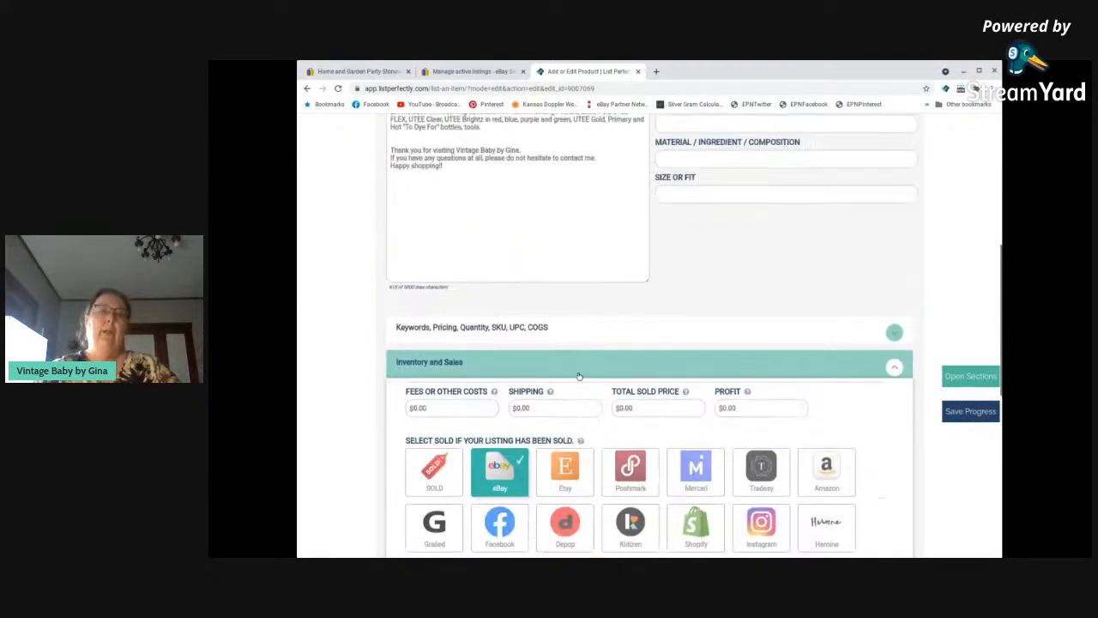
pyautogui.click(436, 473)
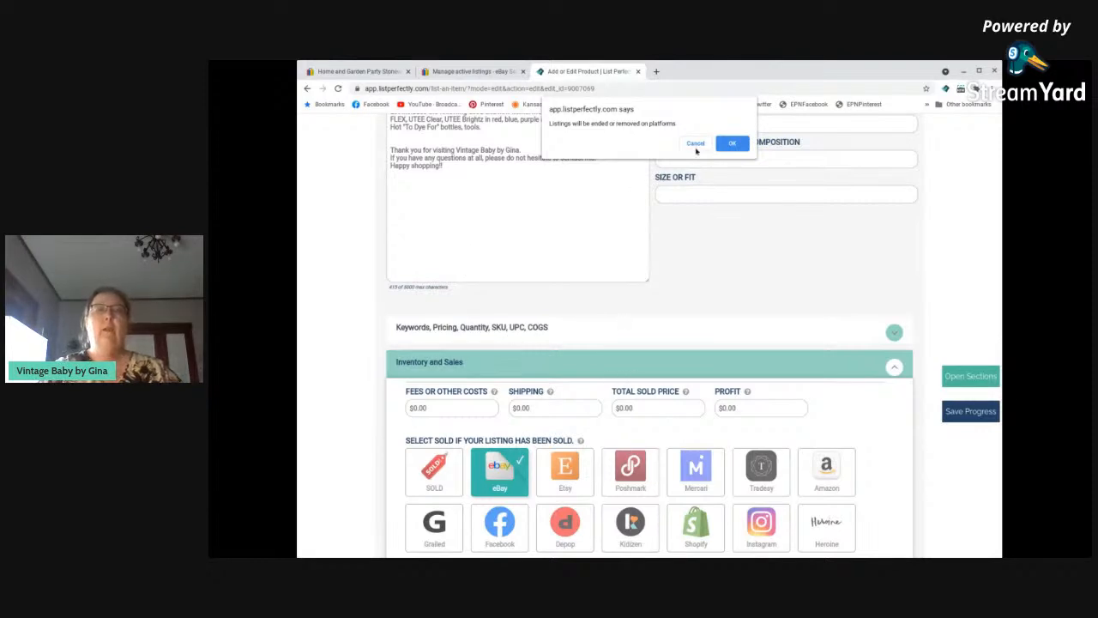
pyautogui.click(693, 145)
# Review the melting pot's sold options, platform IDs and seller notes, and update the product.
pyautogui.scroll(-1, 315, 369)
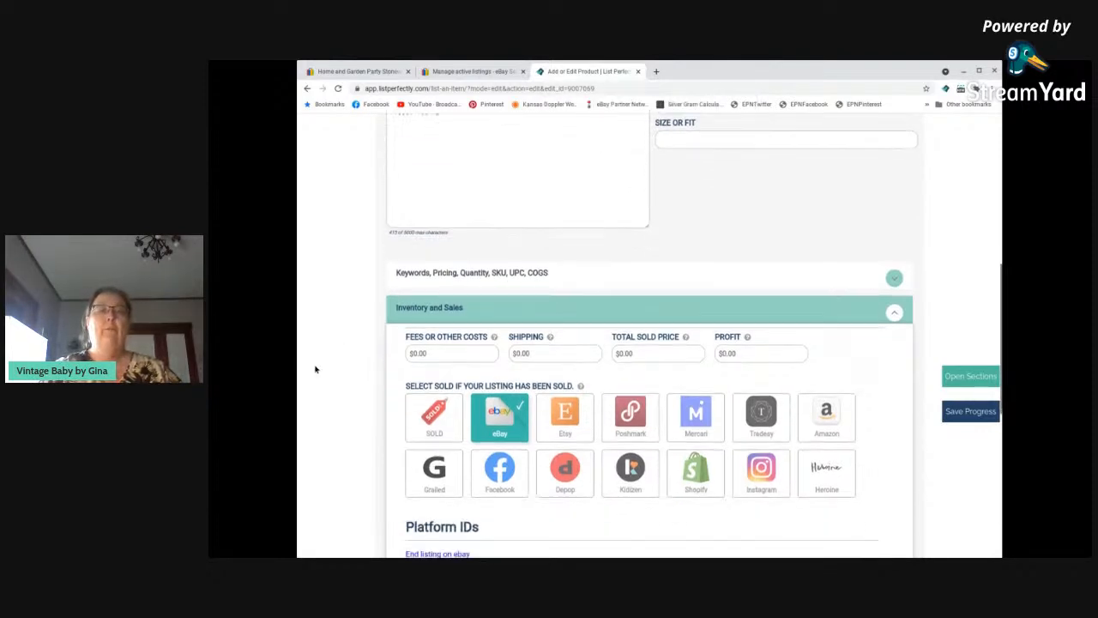
pyautogui.scroll(-1, 315, 369)
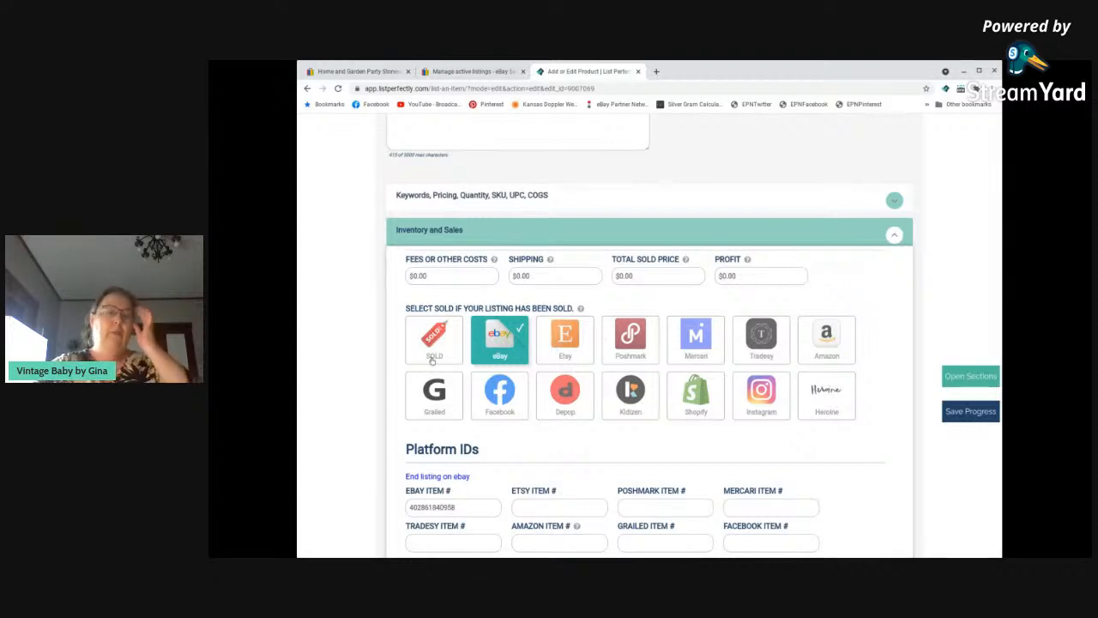
pyautogui.scroll(-1, 518, 354)
pyautogui.scroll(-2, 519, 354)
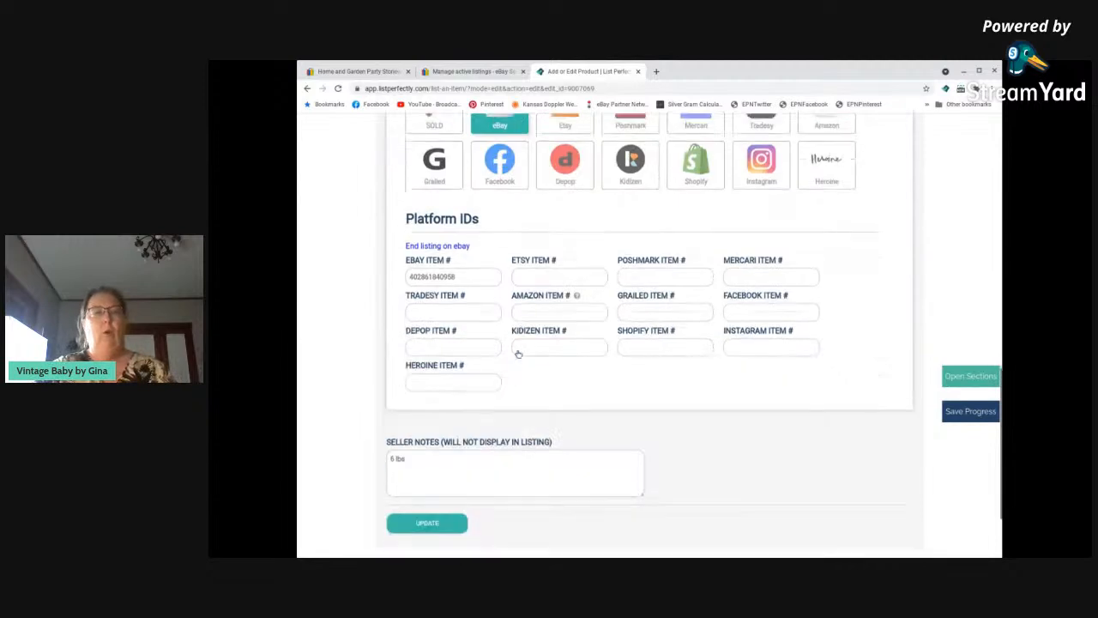
pyautogui.scroll(3, 519, 354)
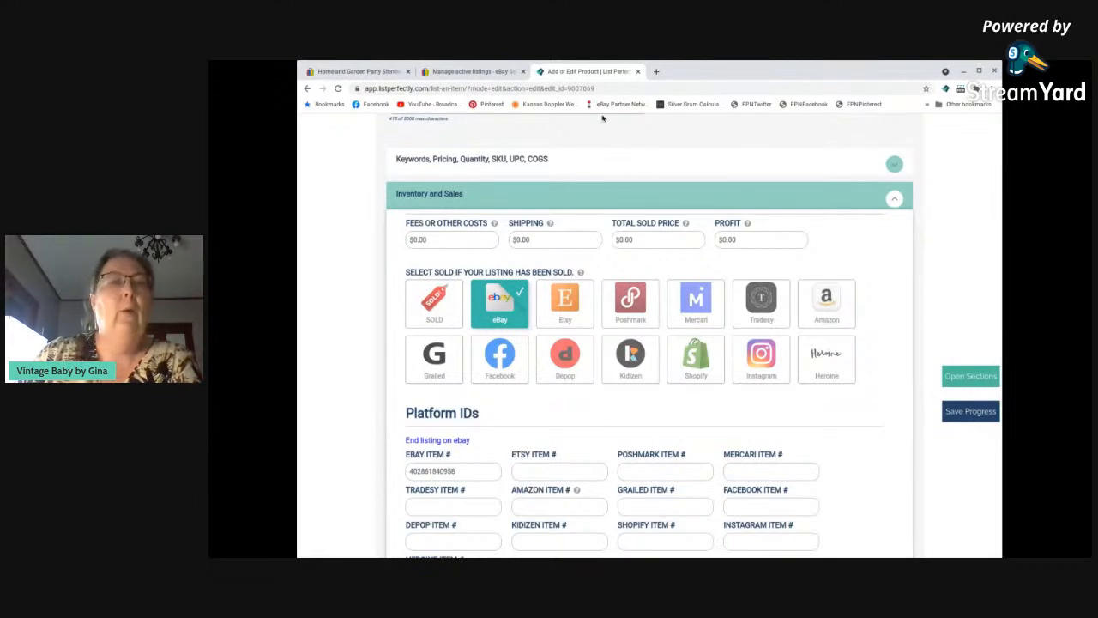
pyautogui.scroll(-5, 404, 314)
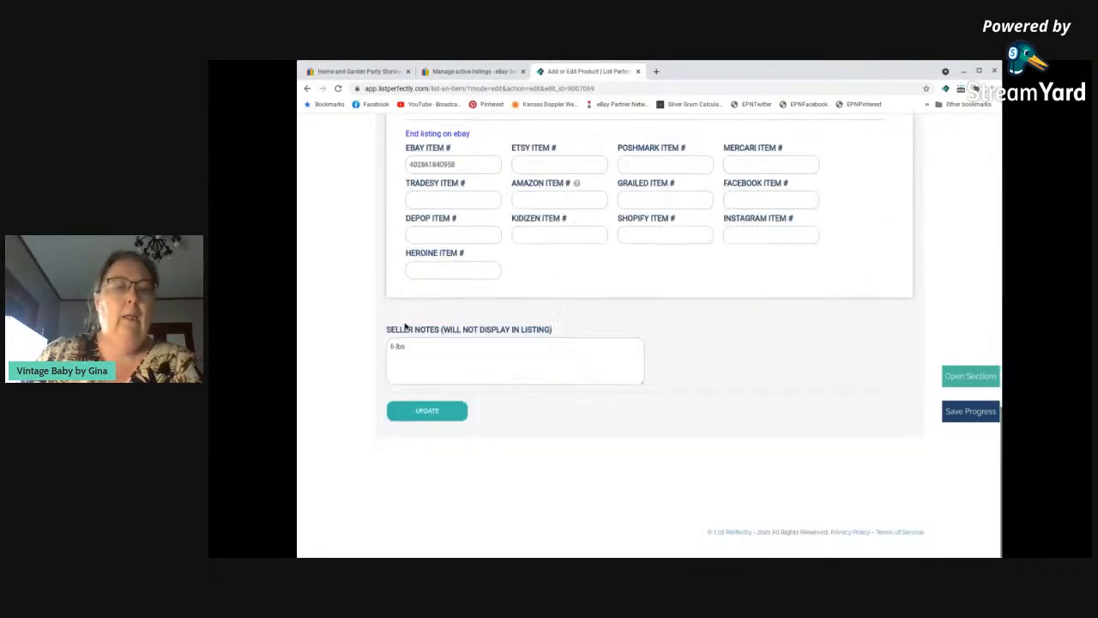
pyautogui.click(443, 409)
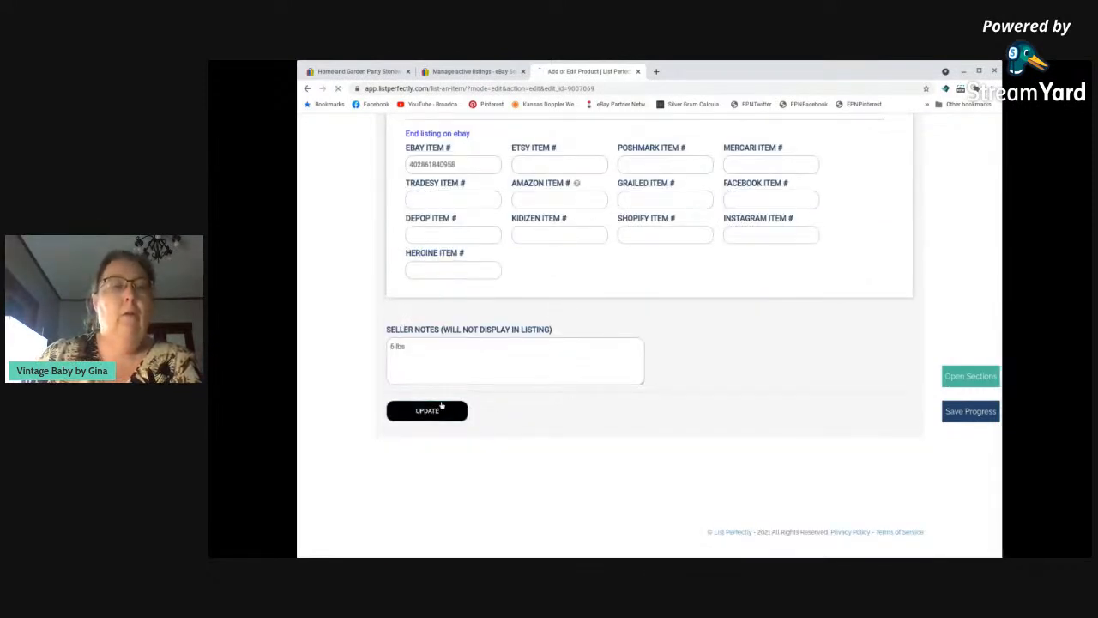